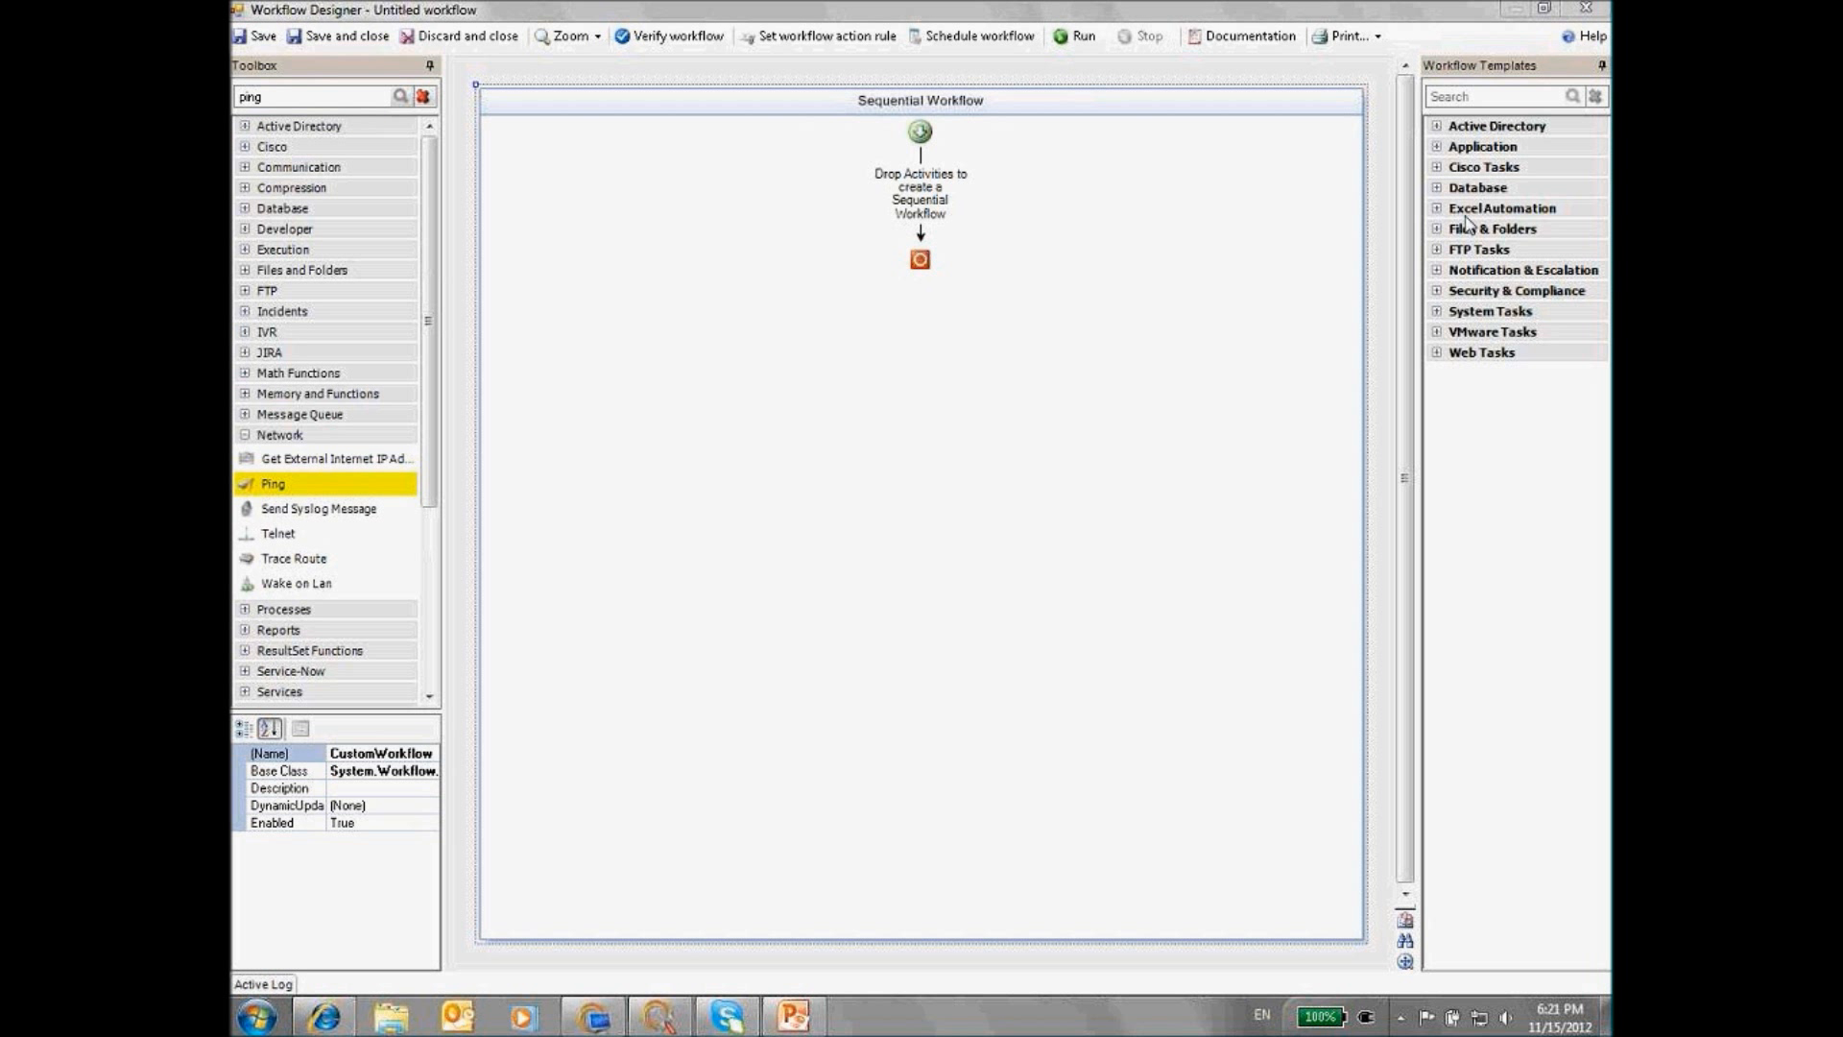
Expand the Active Directory templates in the Workflow Templates panel of the new workflow
{"action": "left_click", "coordinate": [1438, 127]}
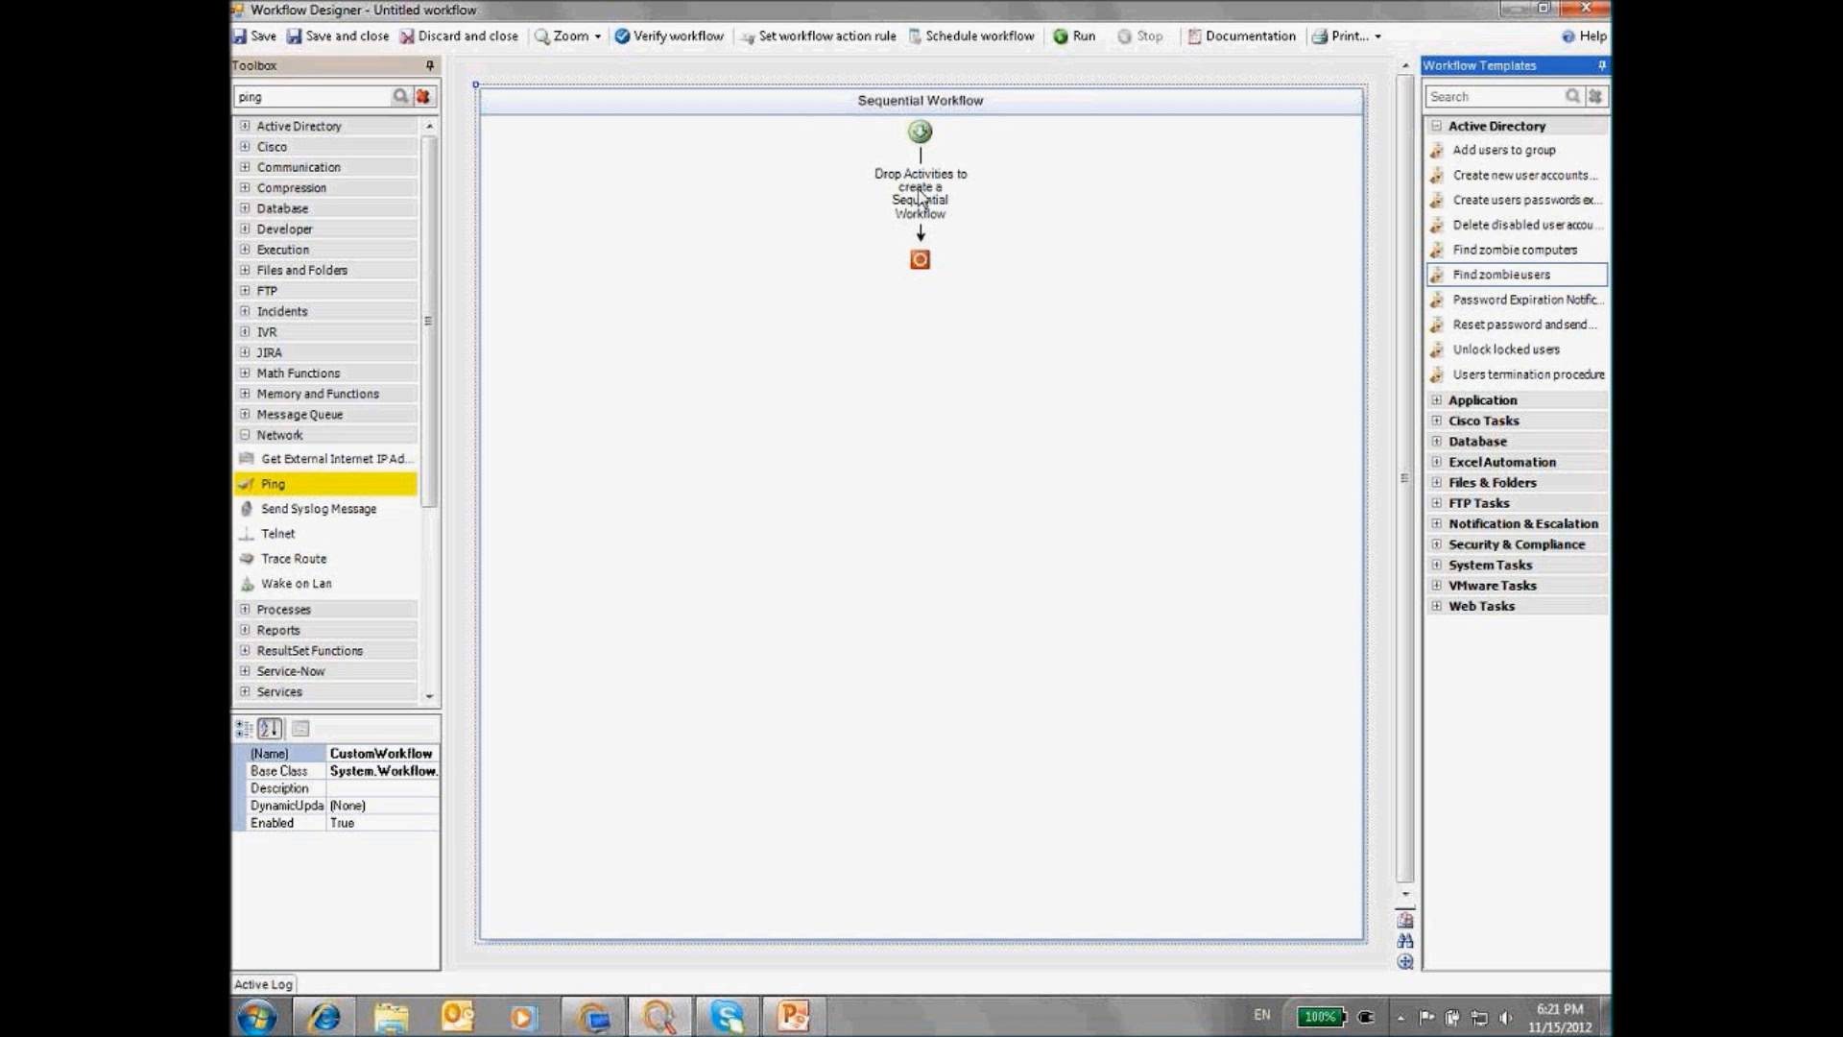
{"action": "left_click_drag", "start_coordinate": [915, 191], "coordinate": [1102, 393]}
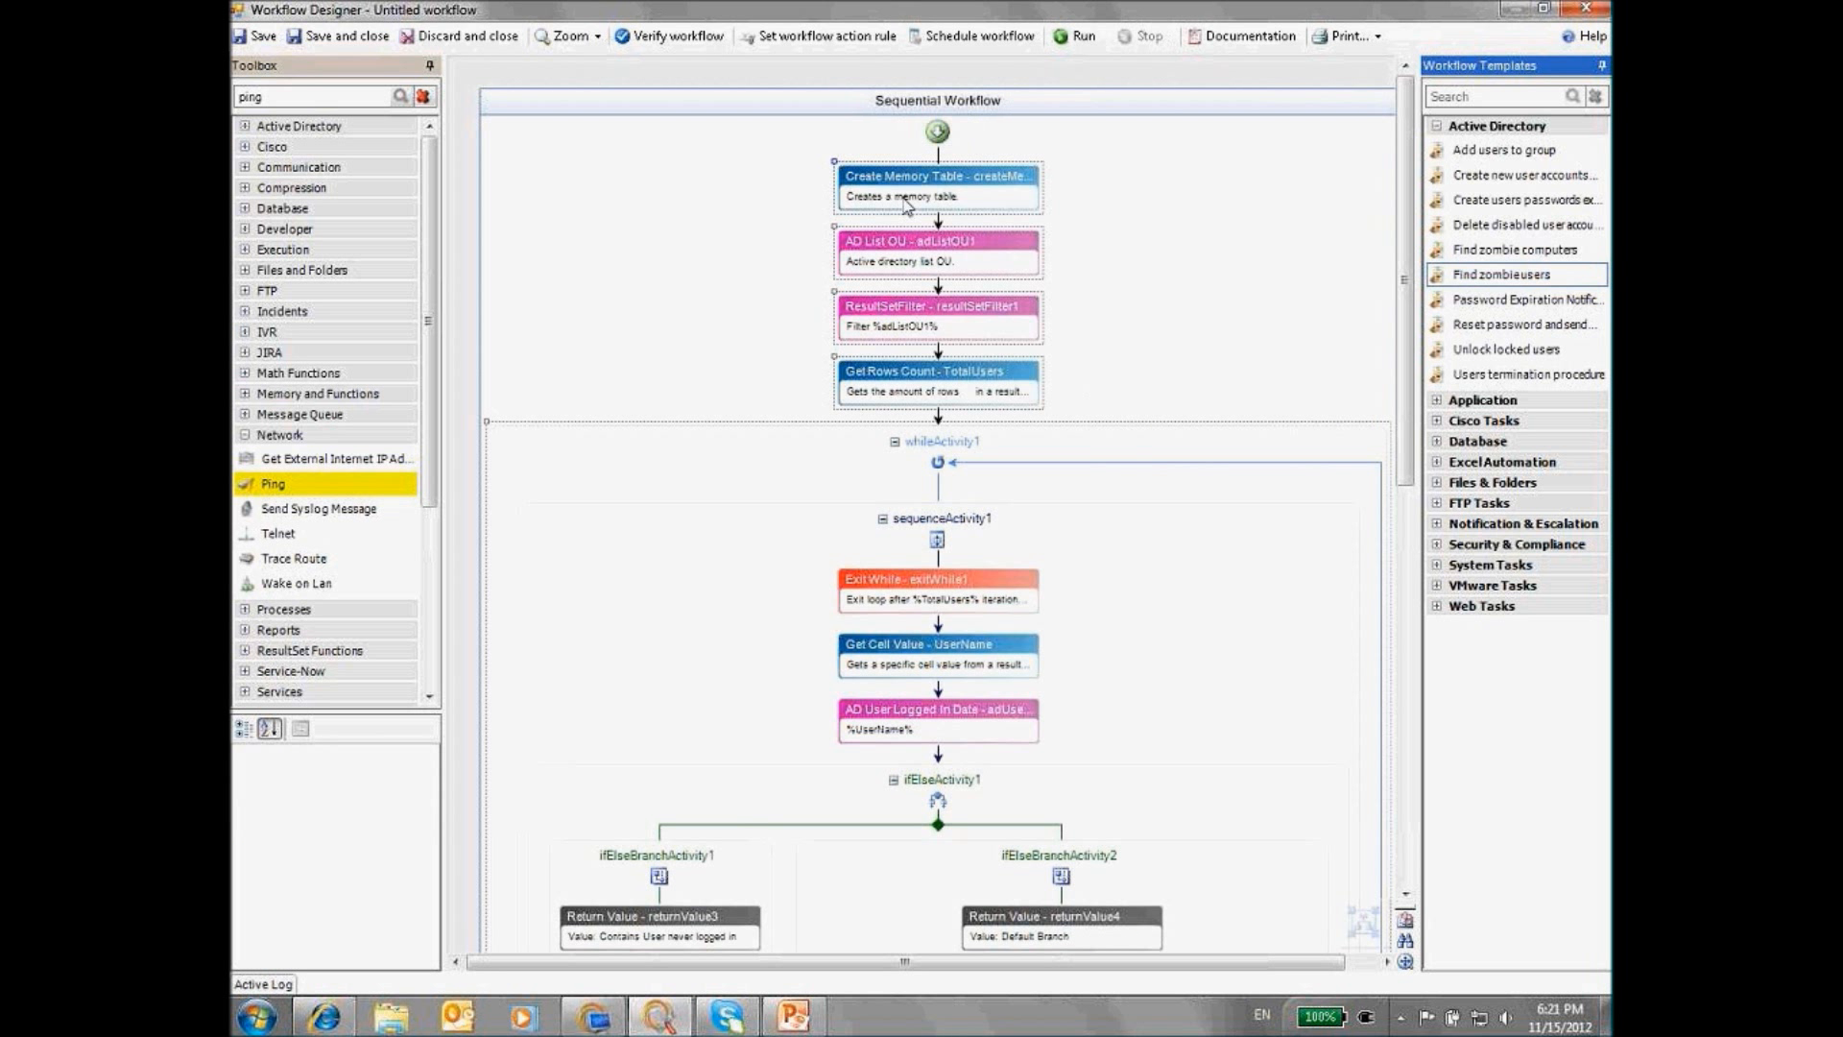
{"action": "key", "text": "Delete"}
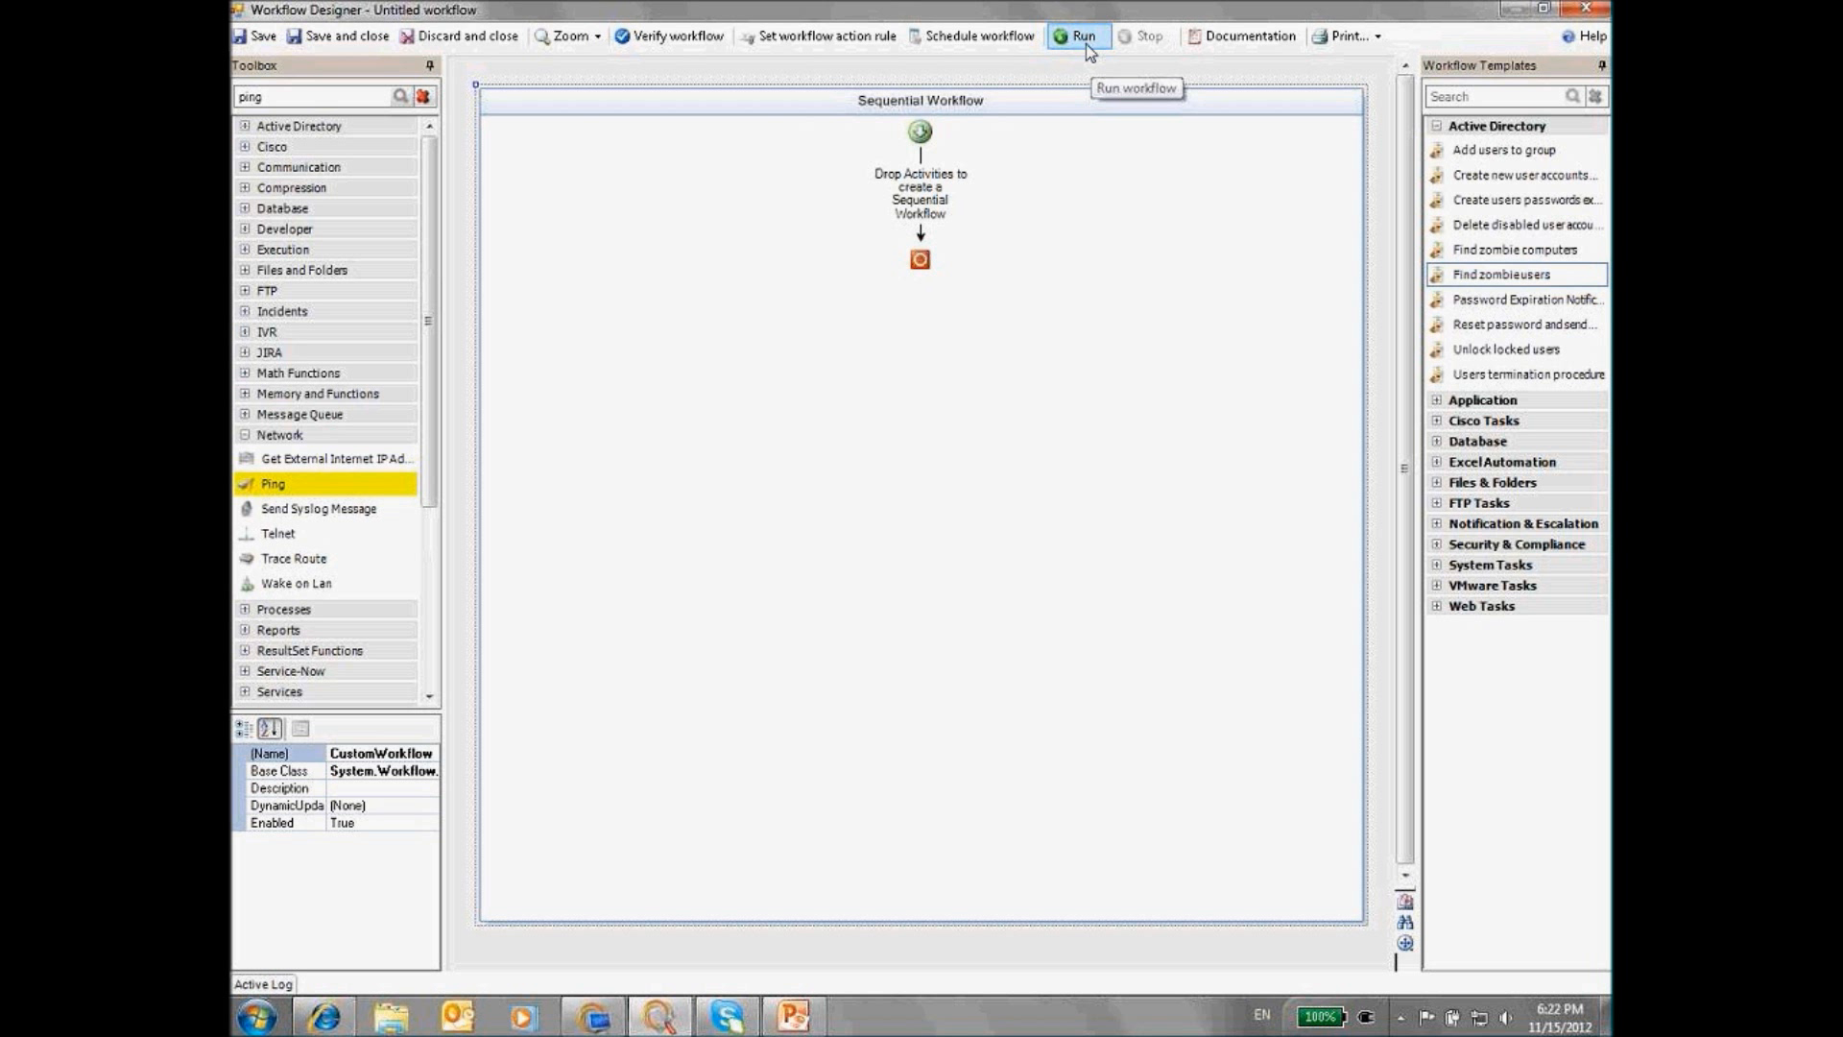
{"action": "left_click", "coordinate": [1252, 48]}
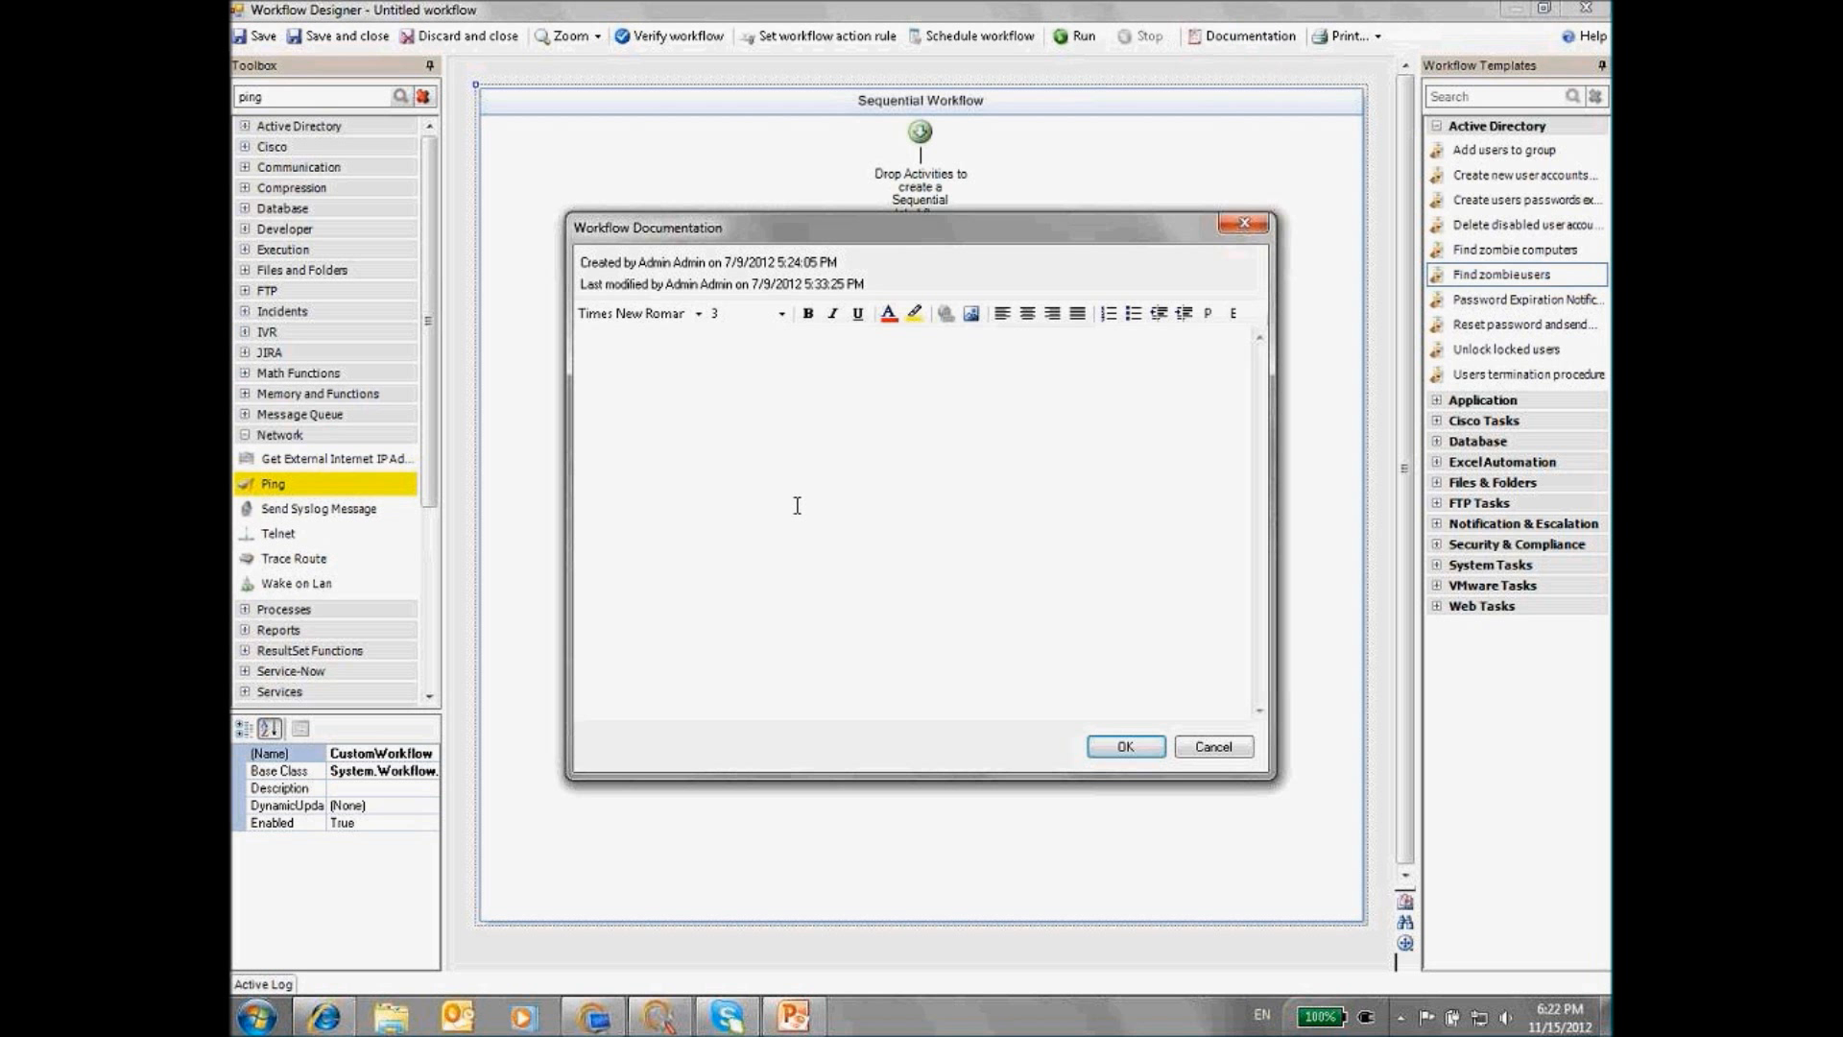
{"action": "left_click", "coordinate": [1224, 749]}
{"action": "left_click", "coordinate": [795, 1018]}
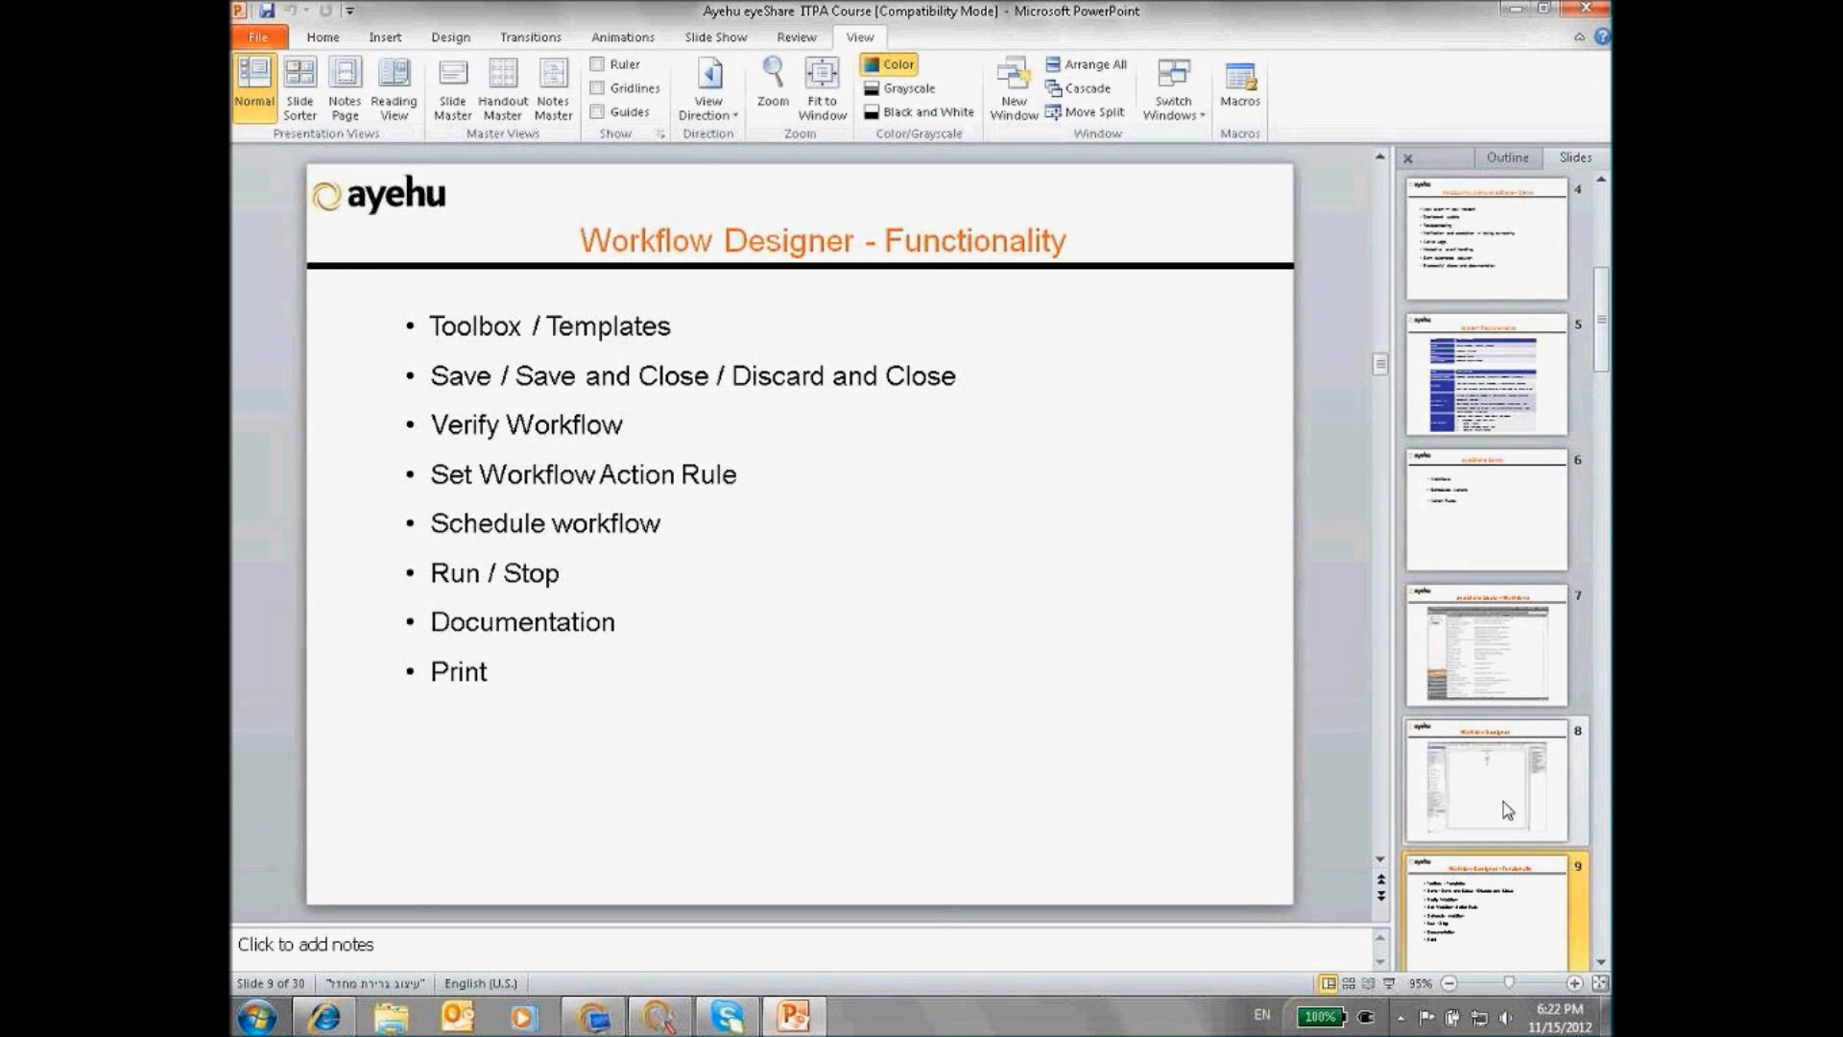
{"action": "scroll", "coordinate": [1497, 816], "scroll_direction": "down", "scroll_amount": 2}
{"action": "left_click", "coordinate": [1480, 769]}
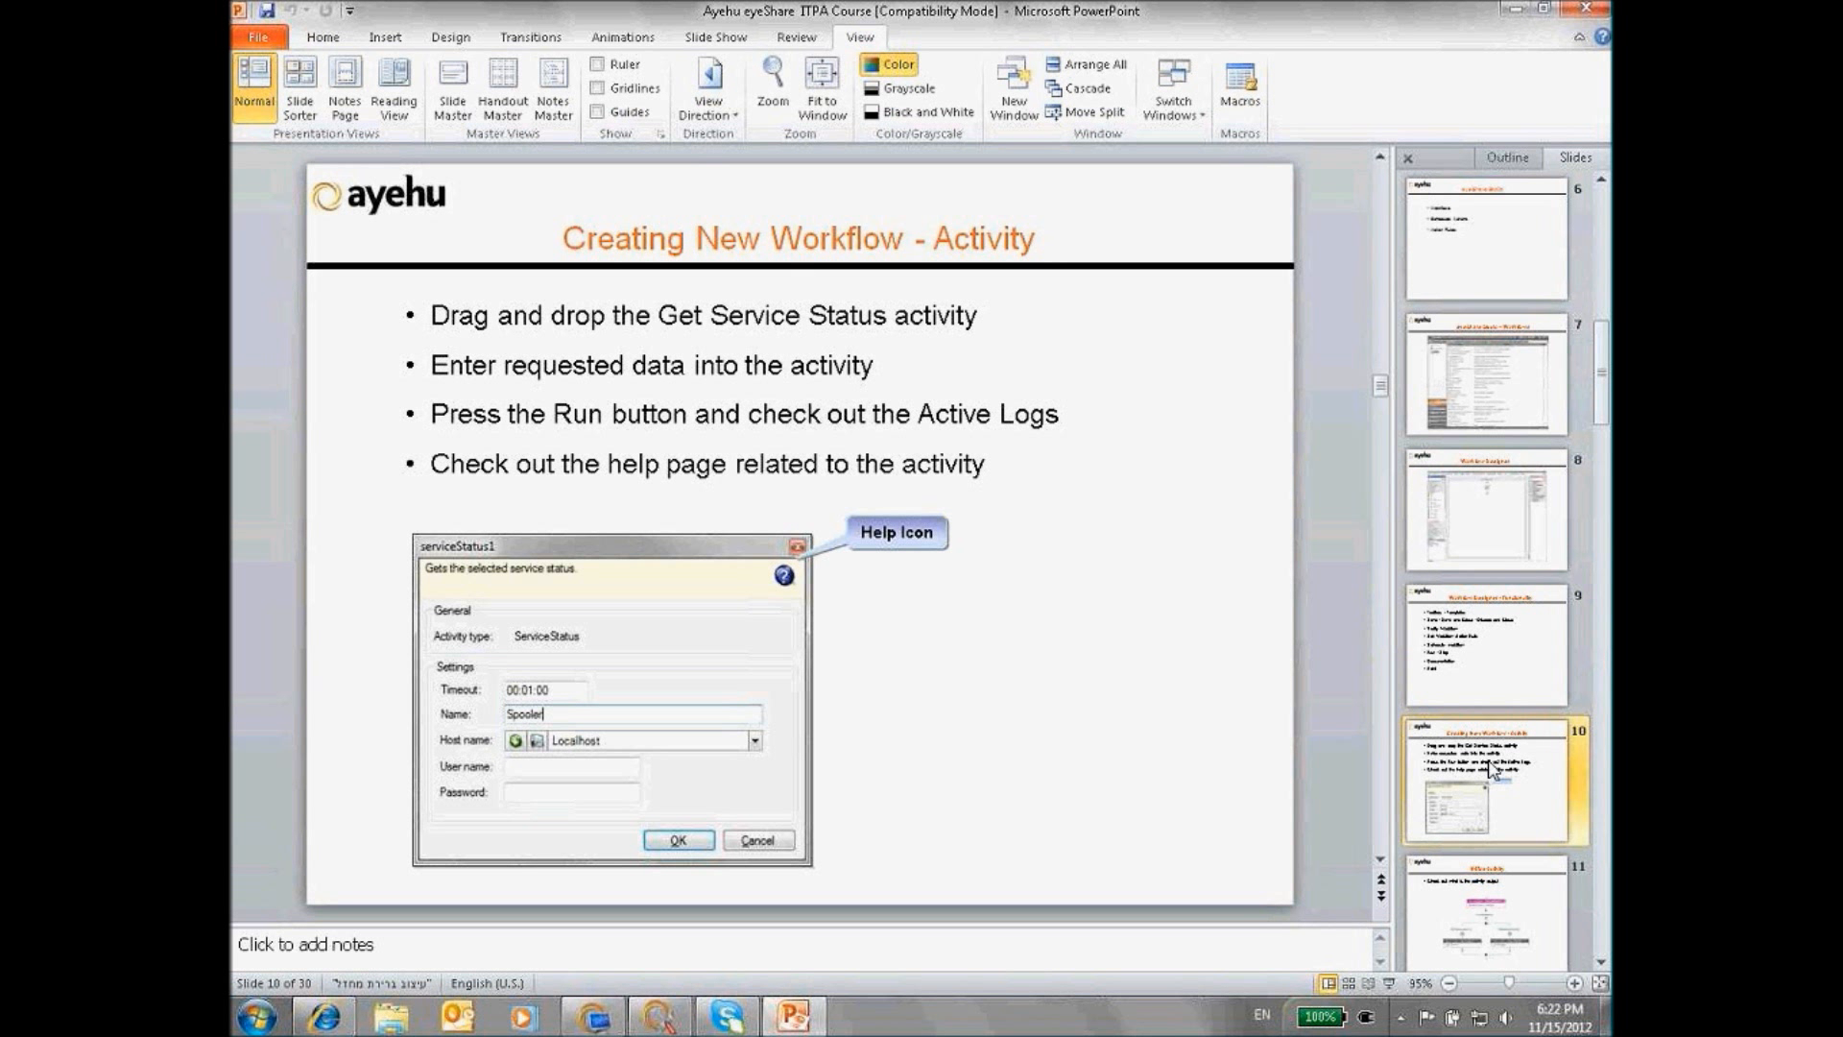
Add a Get Service Status activity from the Services group to the empty workflow
{"action": "left_click", "coordinate": [659, 1015]}
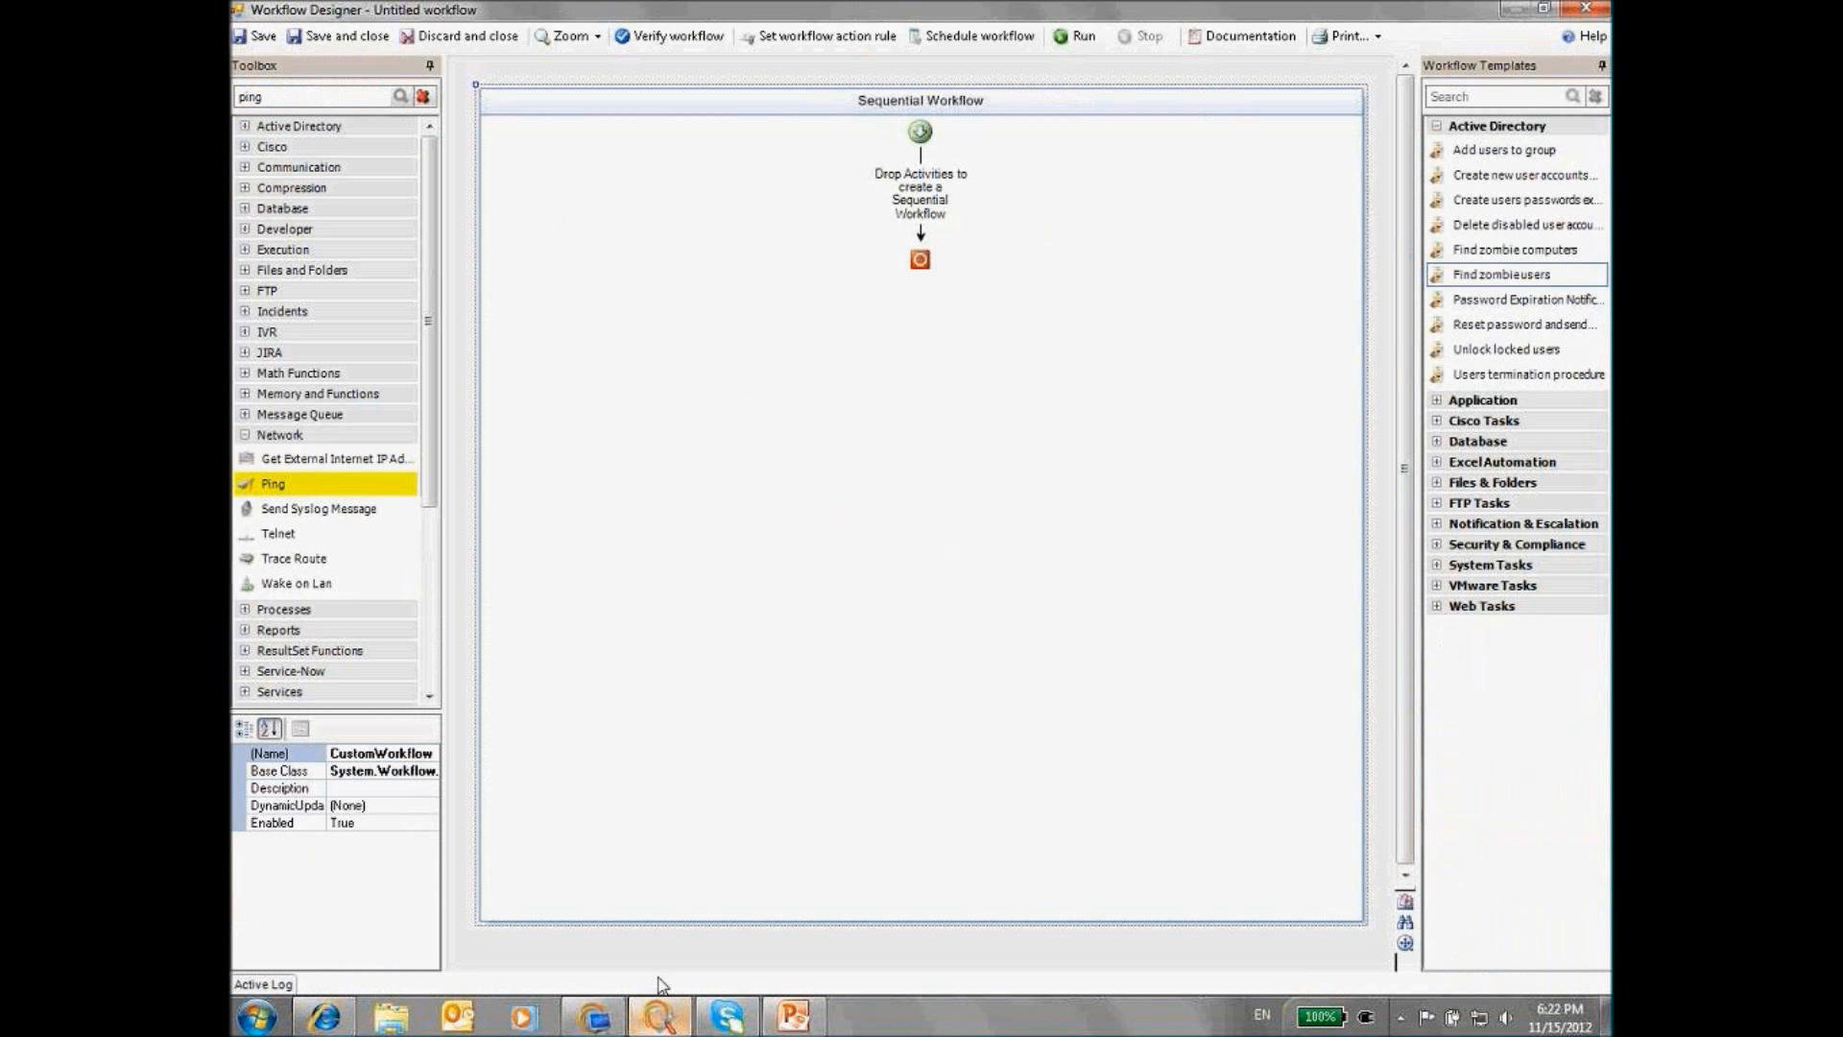
{"action": "left_click", "coordinate": [245, 435]}
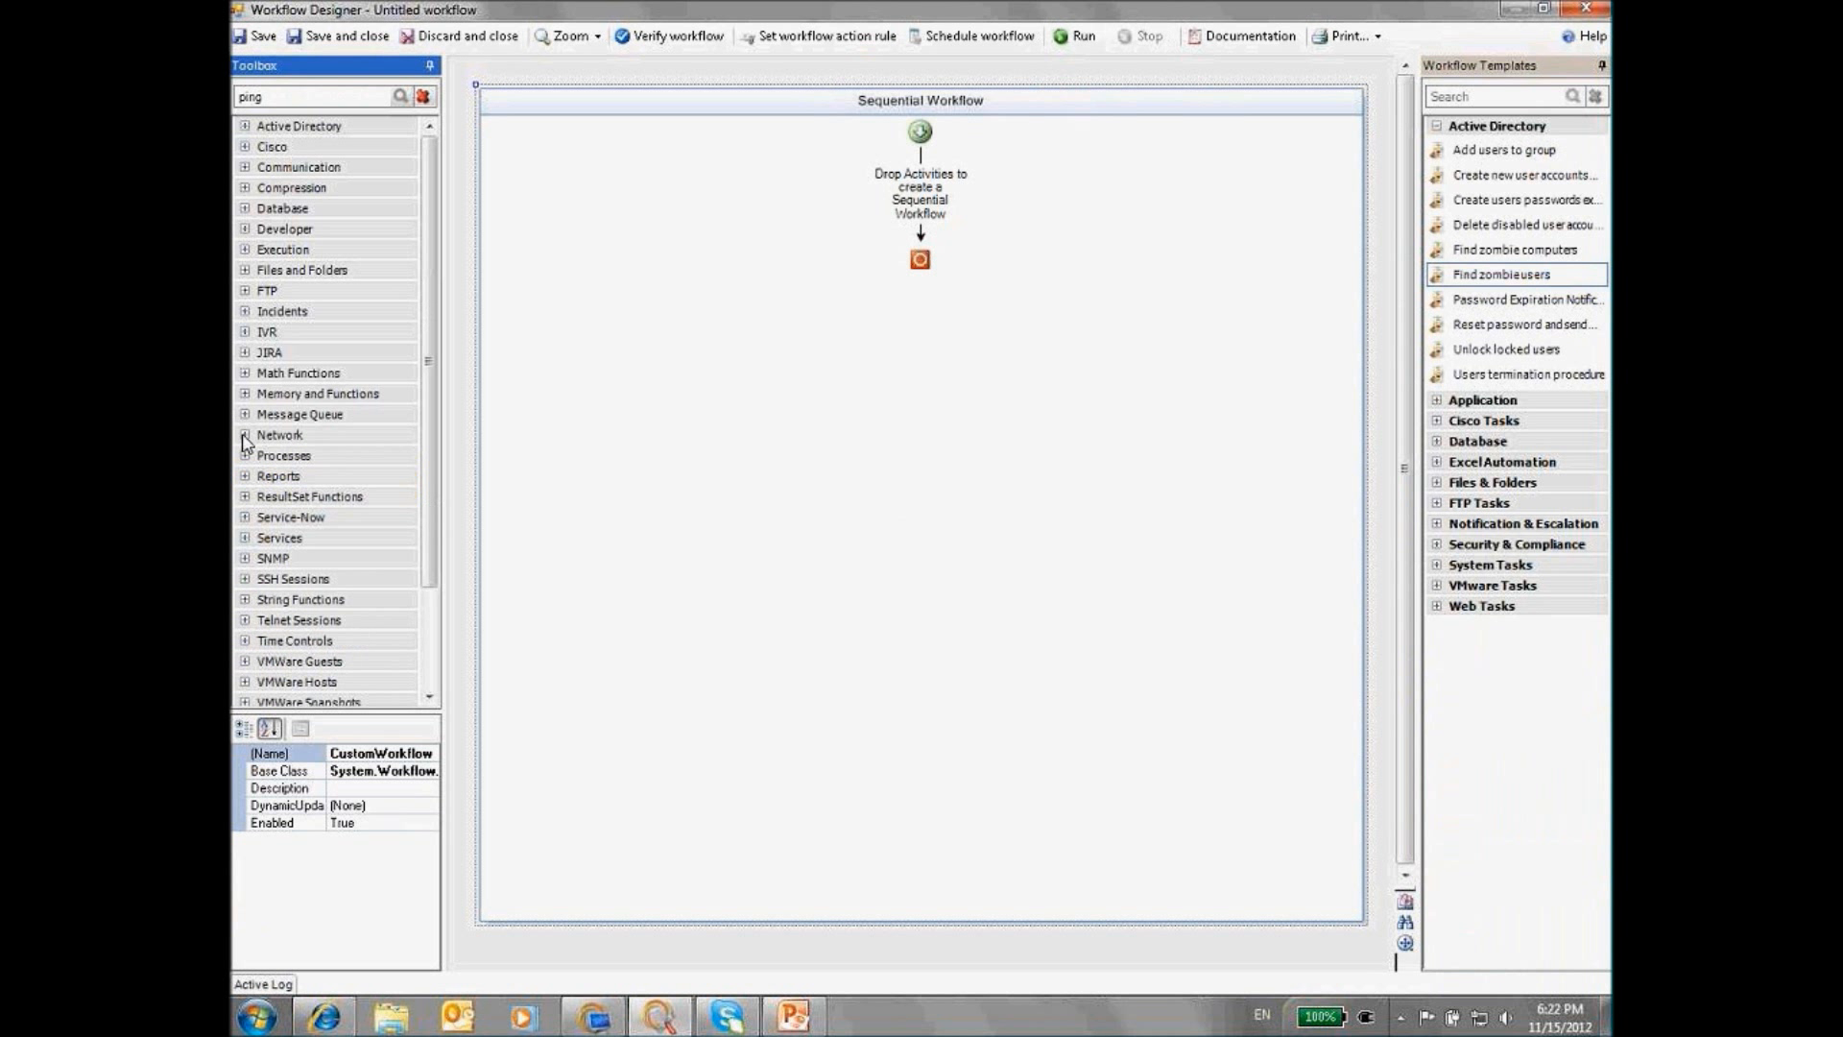
{"action": "left_click", "coordinate": [245, 539]}
{"action": "left_click_drag", "start_coordinate": [432, 440], "coordinate": [434, 492]}
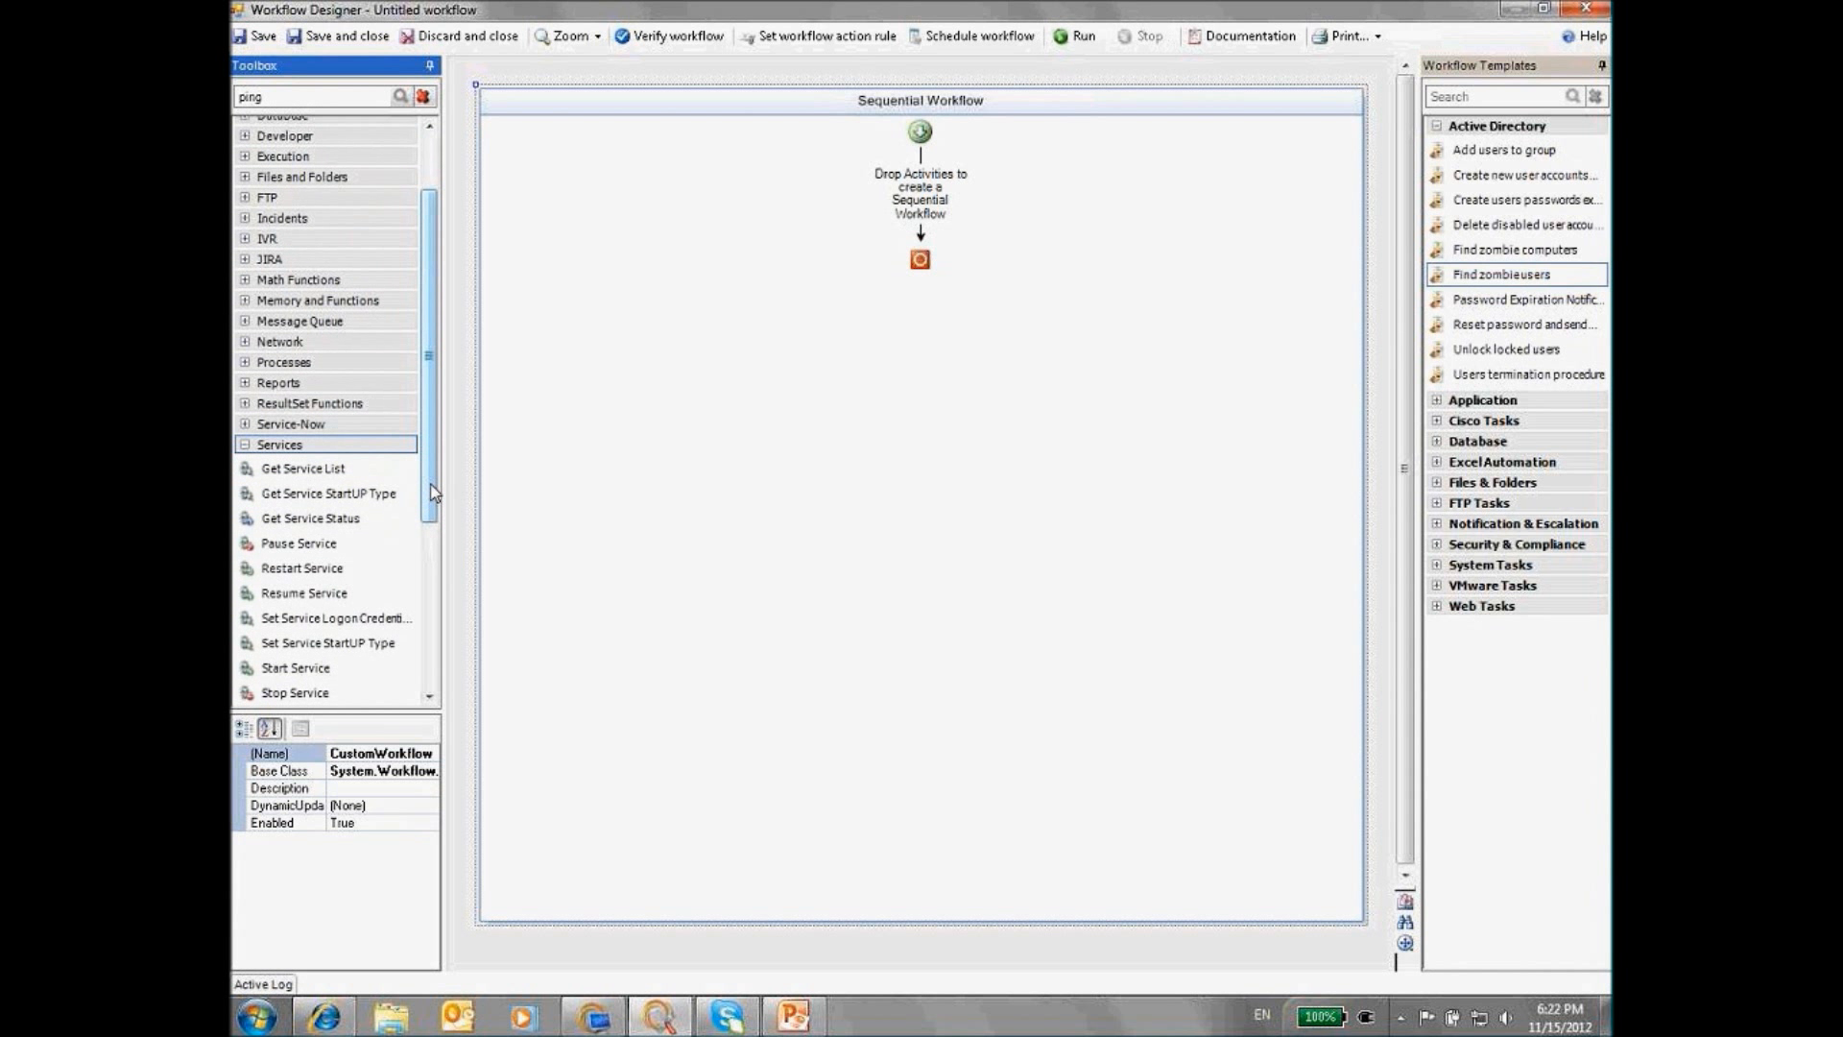
{"action": "scroll", "coordinate": [403, 576], "scroll_direction": "down", "scroll_amount": 2}
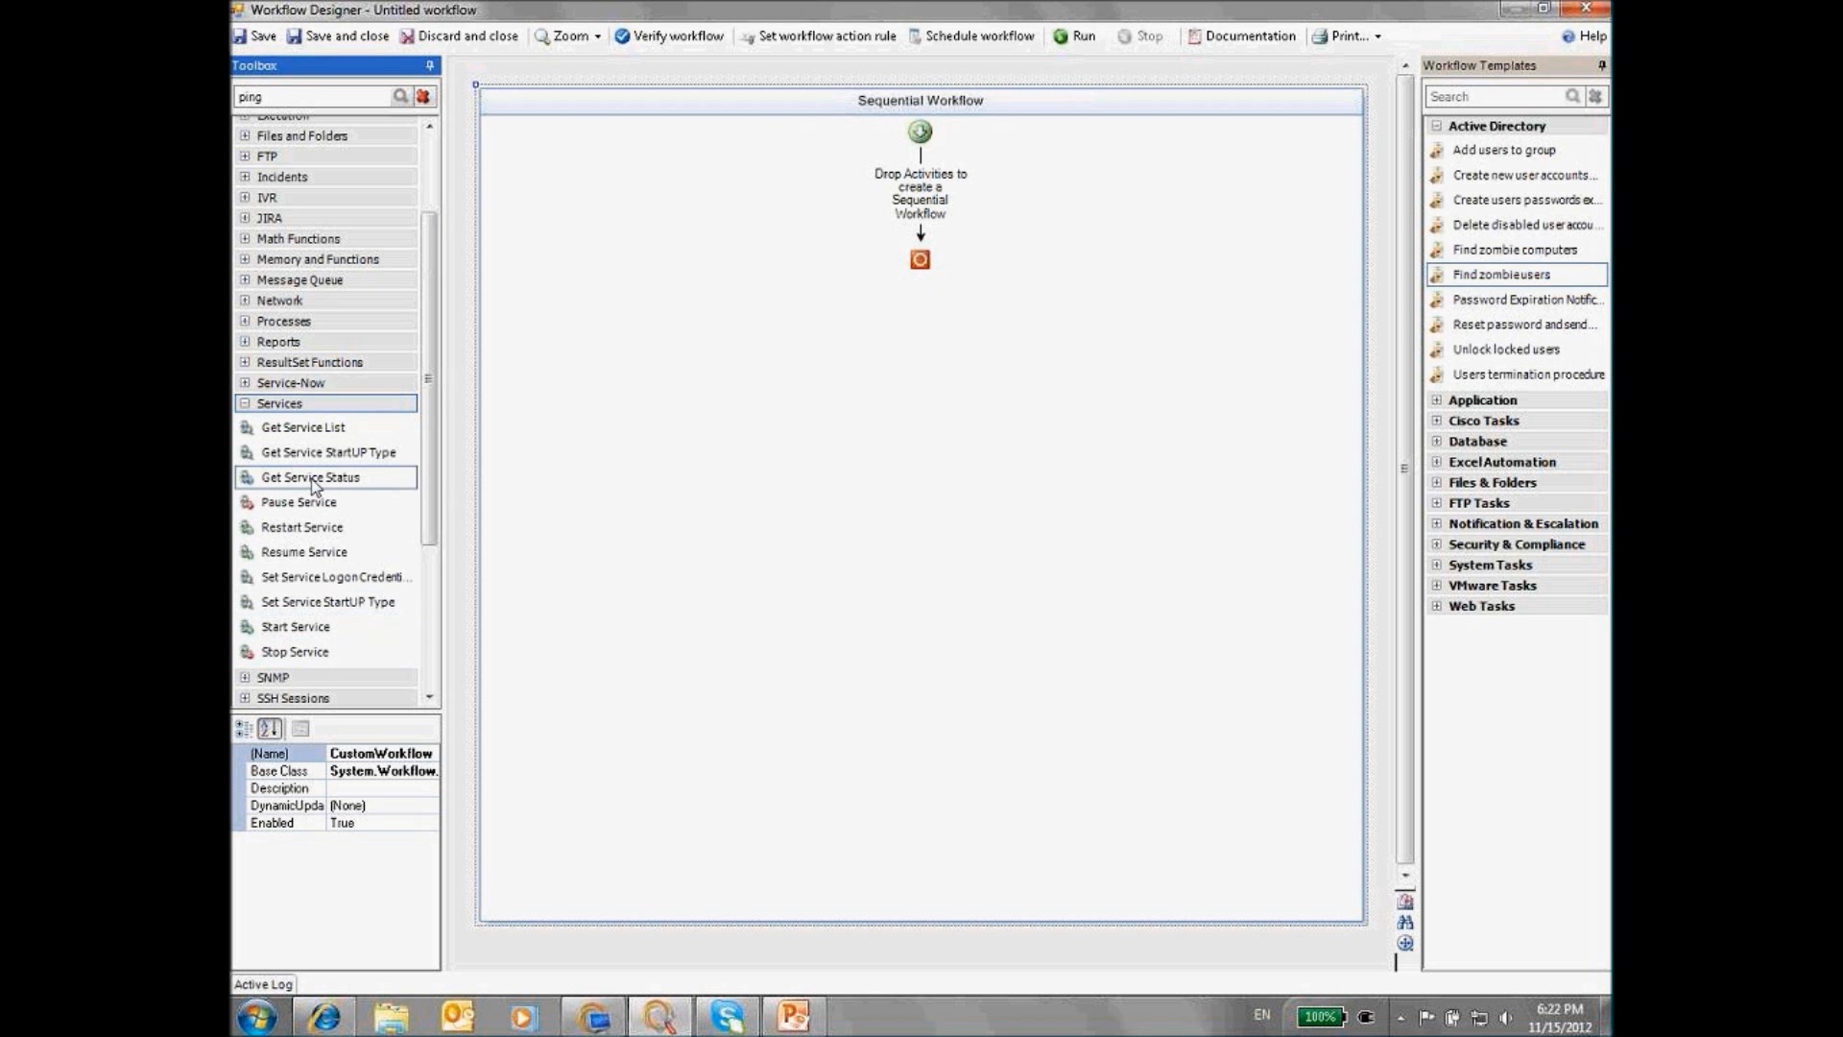
{"action": "left_click_drag", "start_coordinate": [307, 487], "coordinate": [921, 197]}
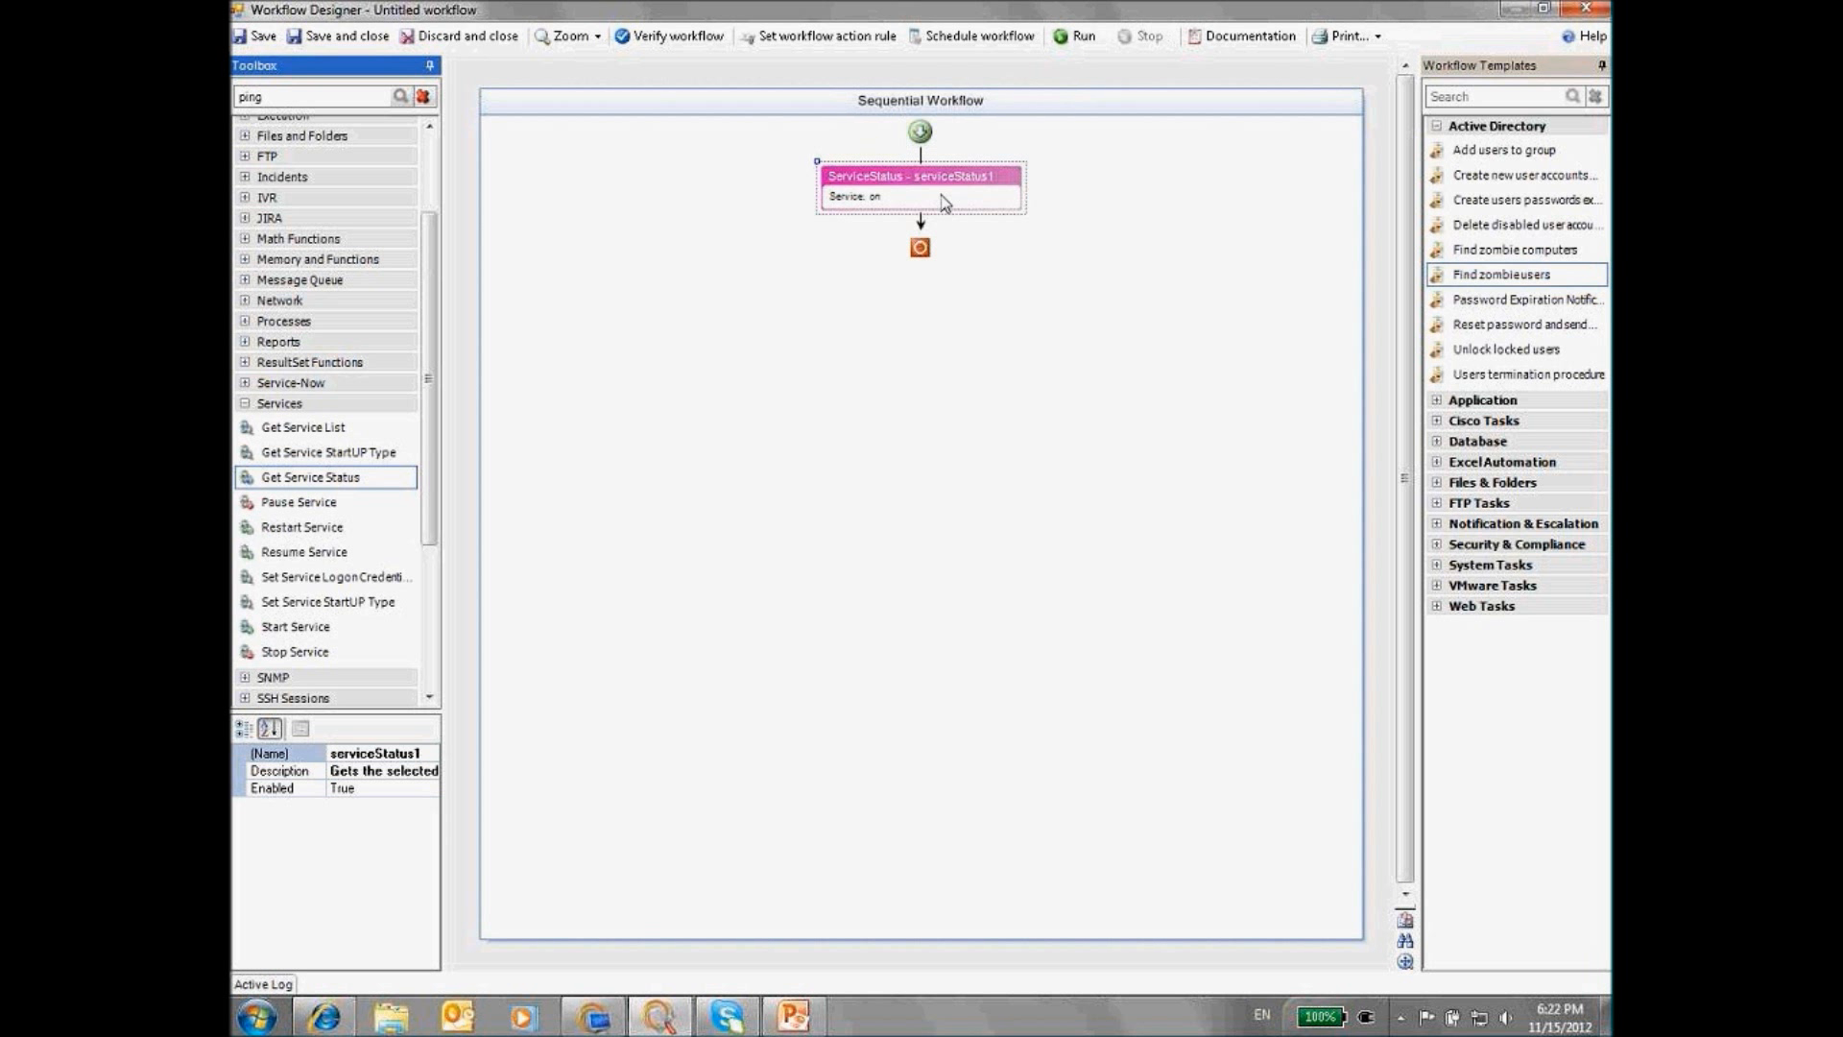
Open serviceStatus1's settings without changes, then open its Help topic
{"action": "double_click", "coordinate": [941, 195]}
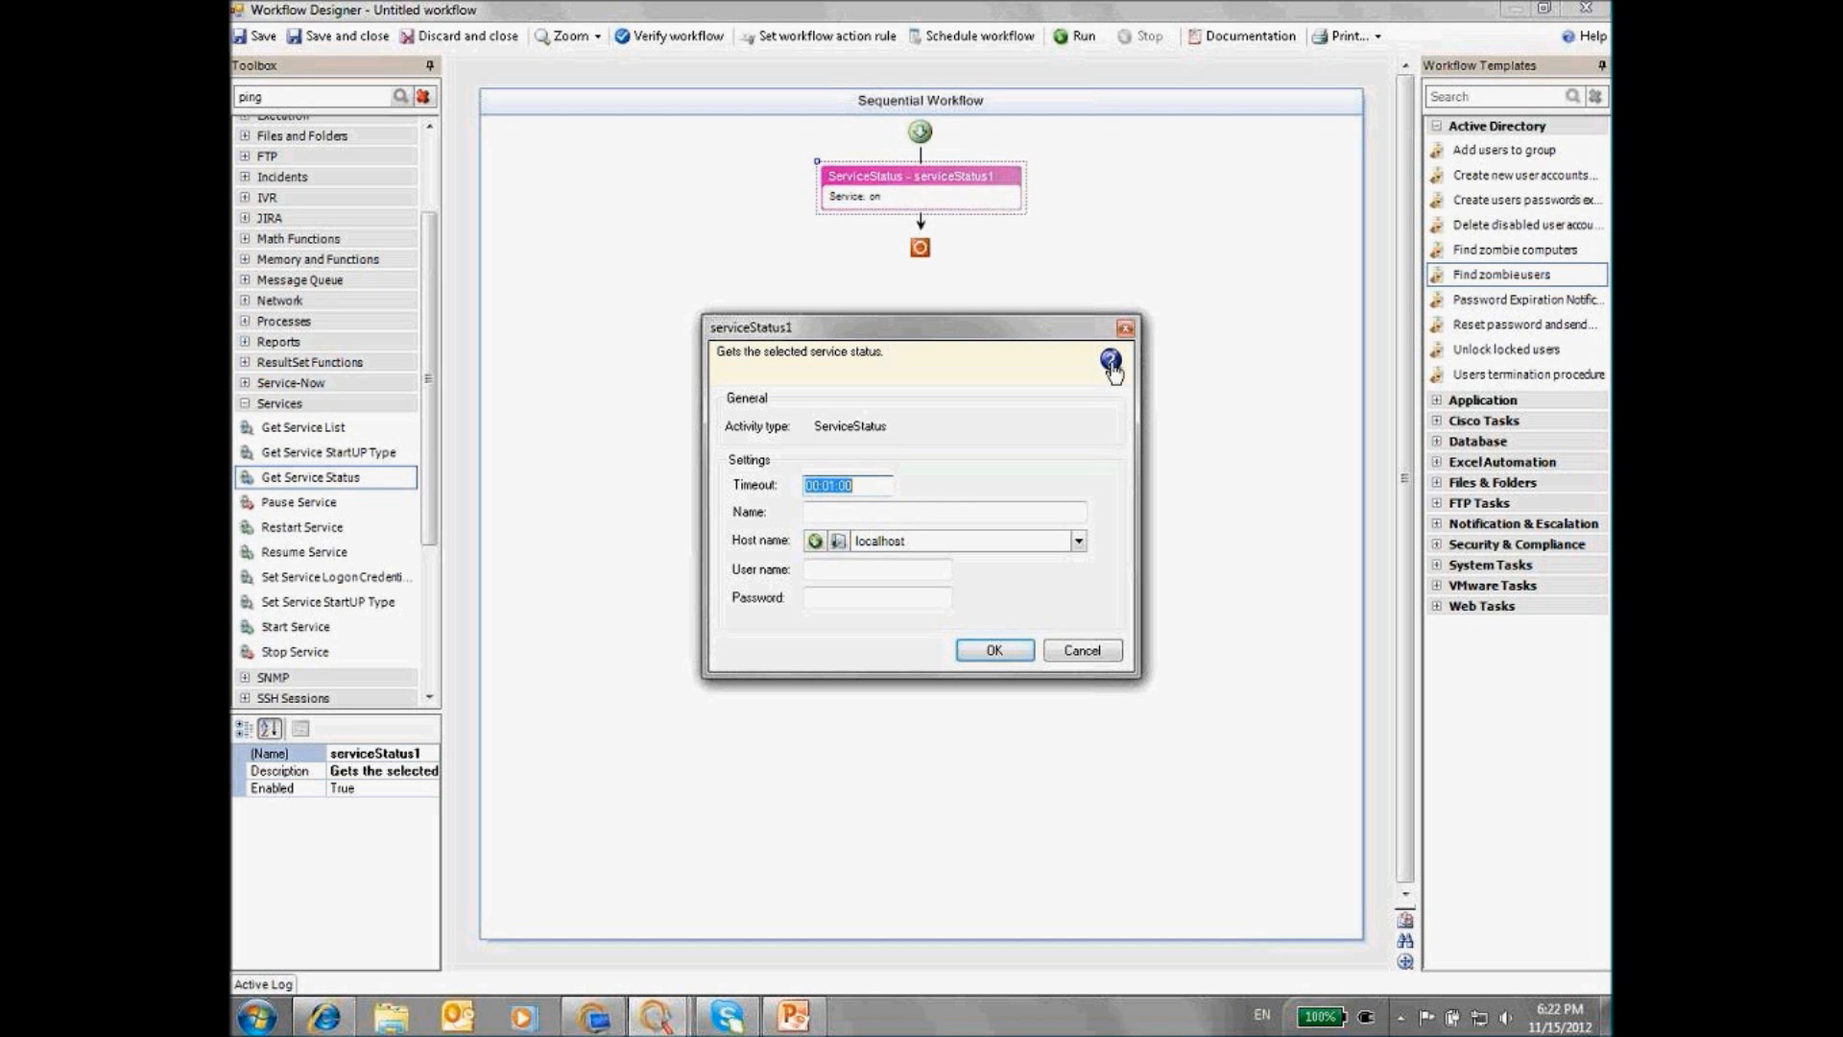
{"action": "left_click", "coordinate": [1083, 651]}
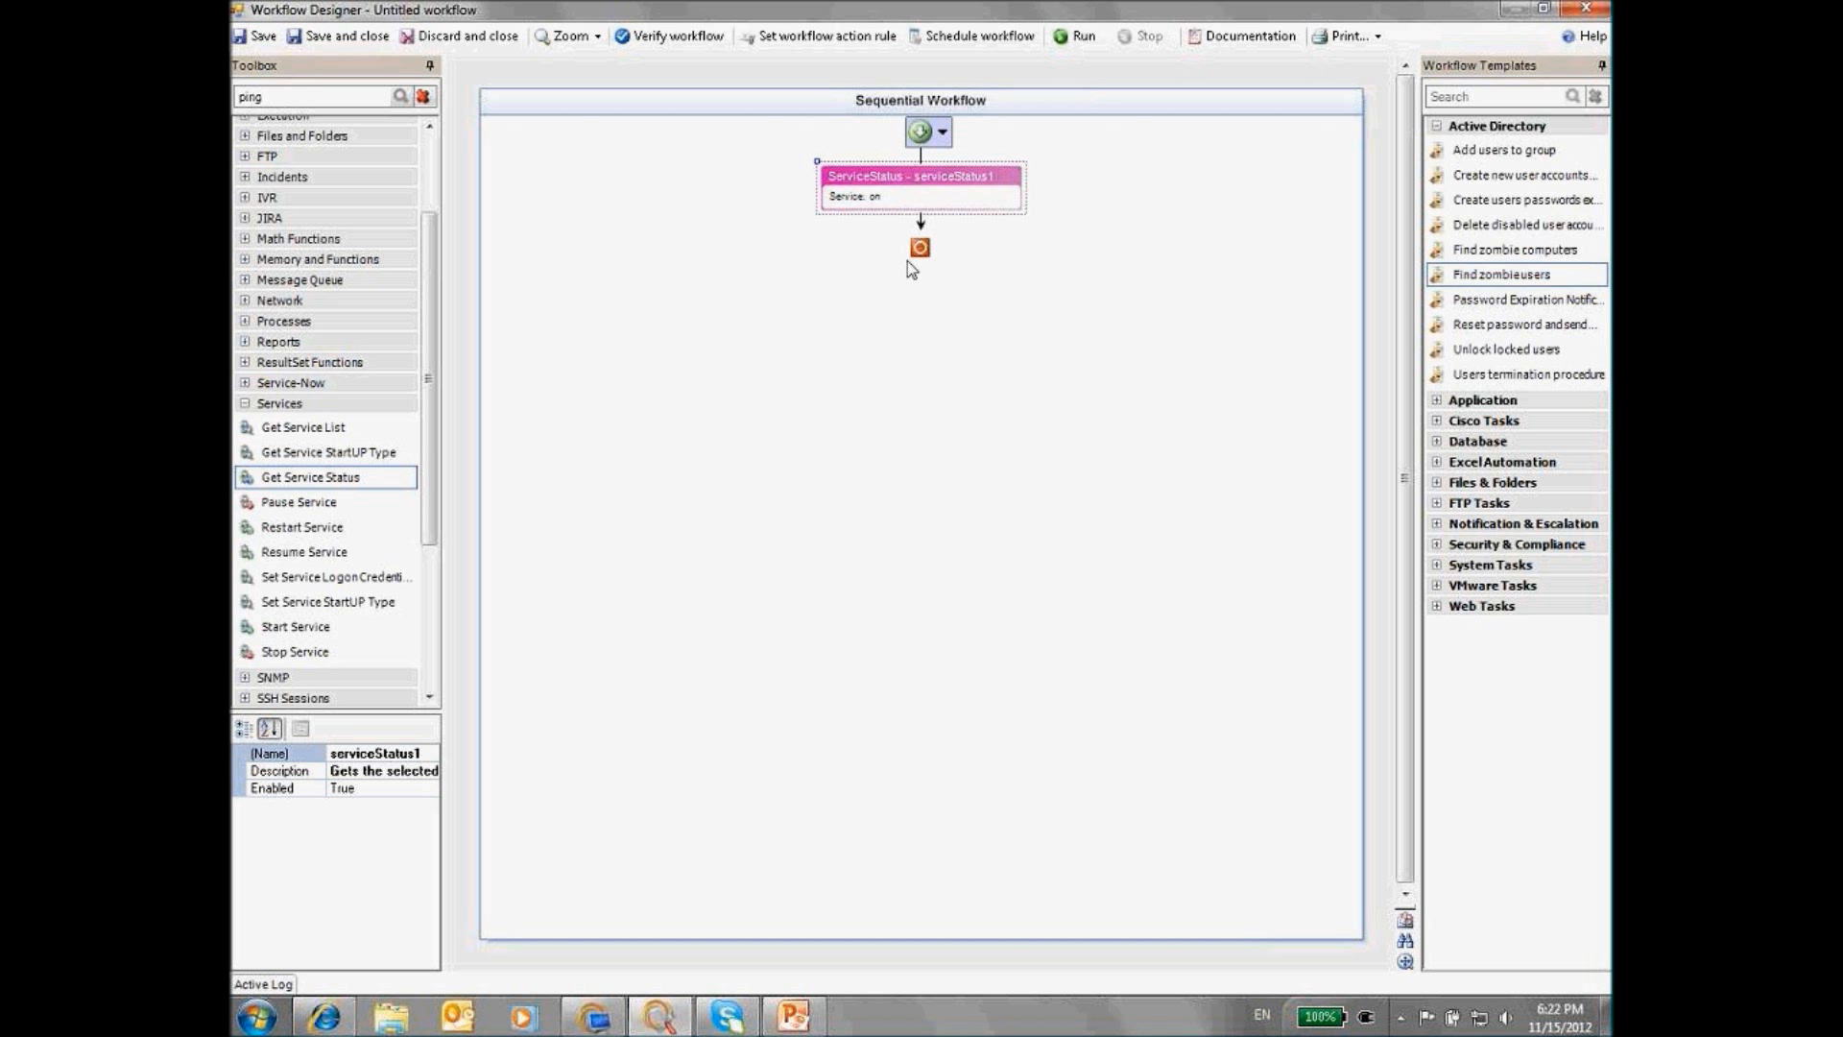
{"action": "right_click", "coordinate": [877, 197]}
{"action": "left_click", "coordinate": [945, 397]}
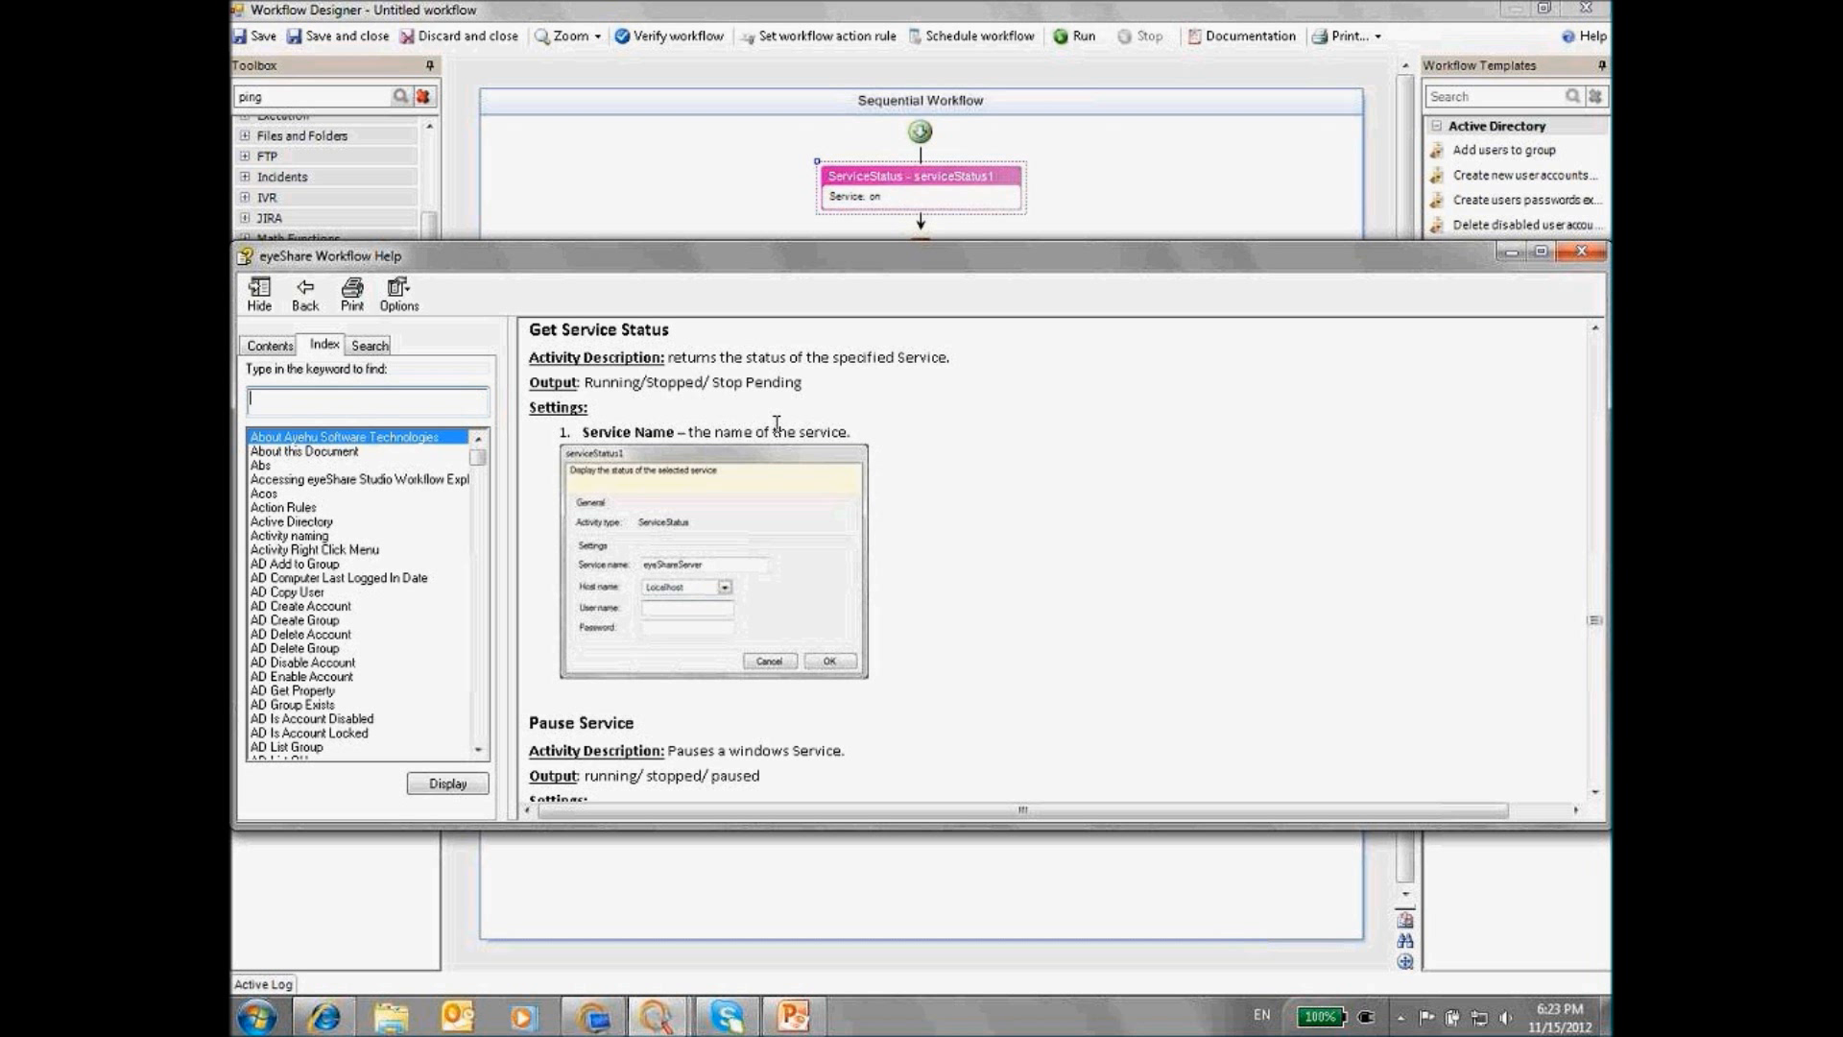
Set serviceStatus1 to check the Spooler service on host localhost
{"action": "left_click_drag", "start_coordinate": [584, 382], "coordinate": [801, 383]}
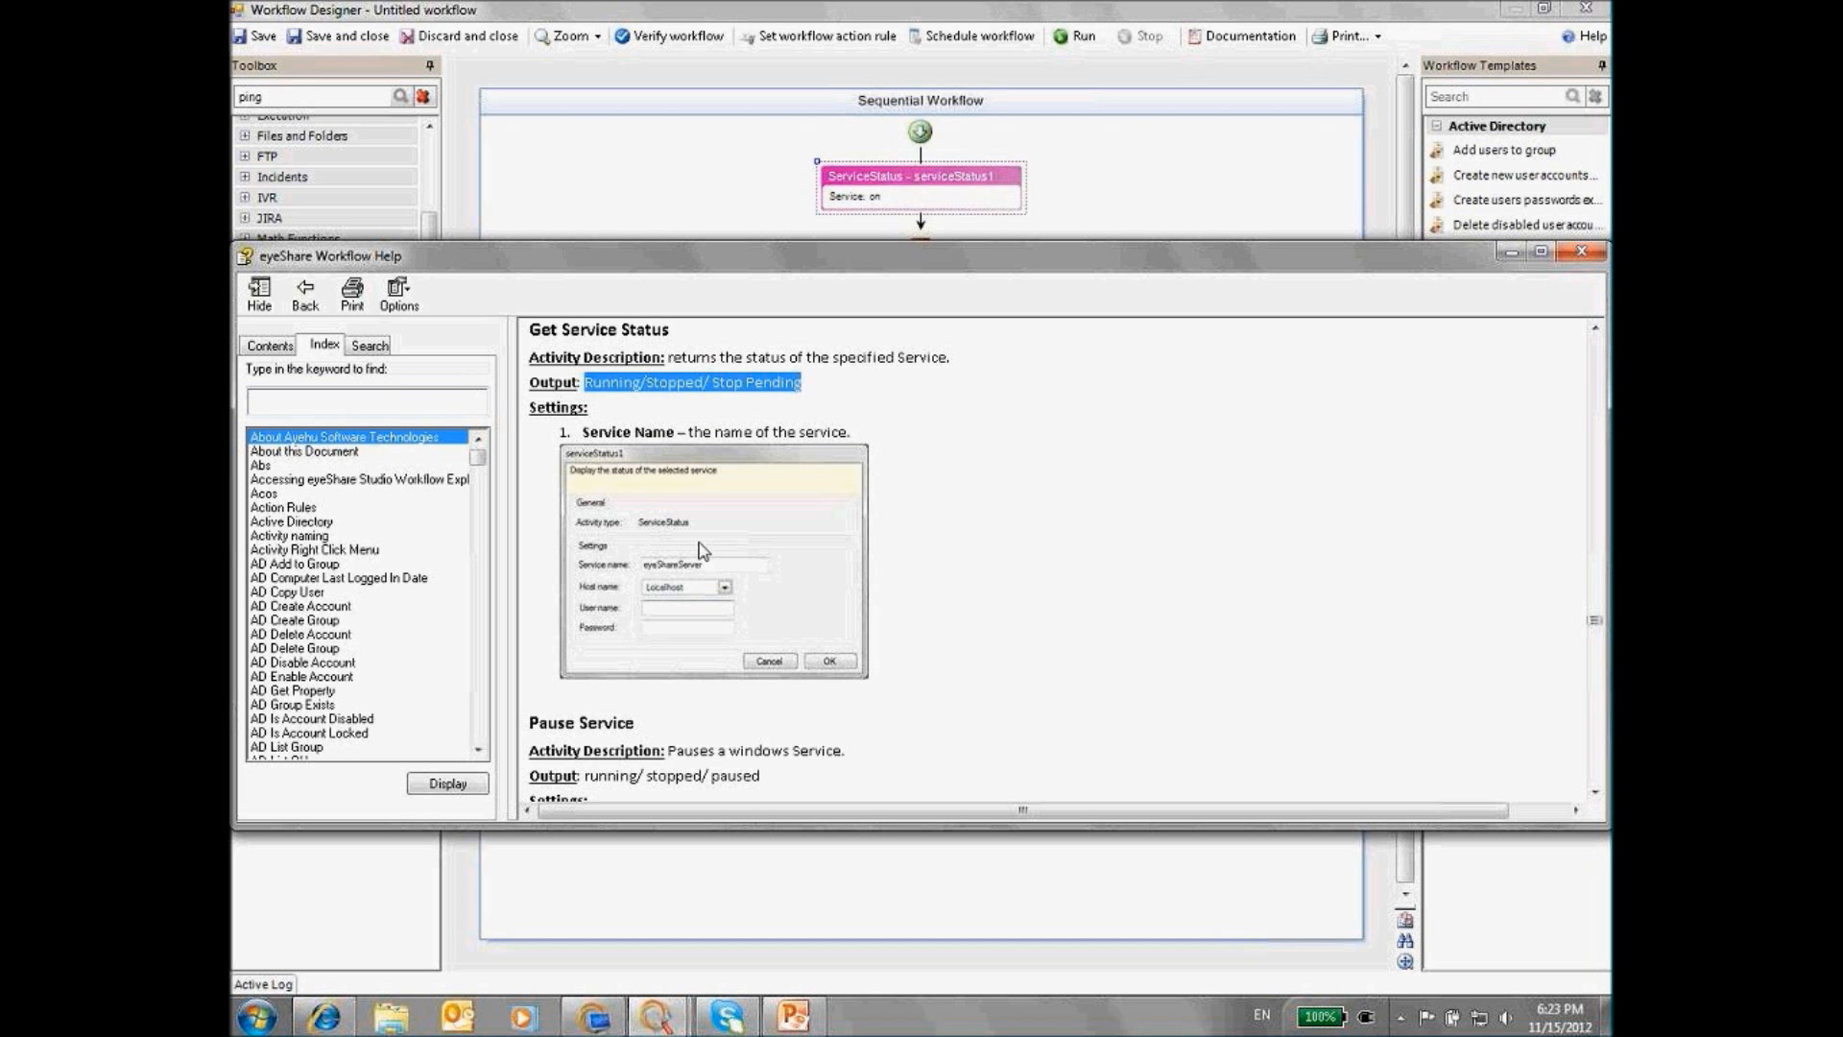
{"action": "left_click", "coordinate": [1581, 251]}
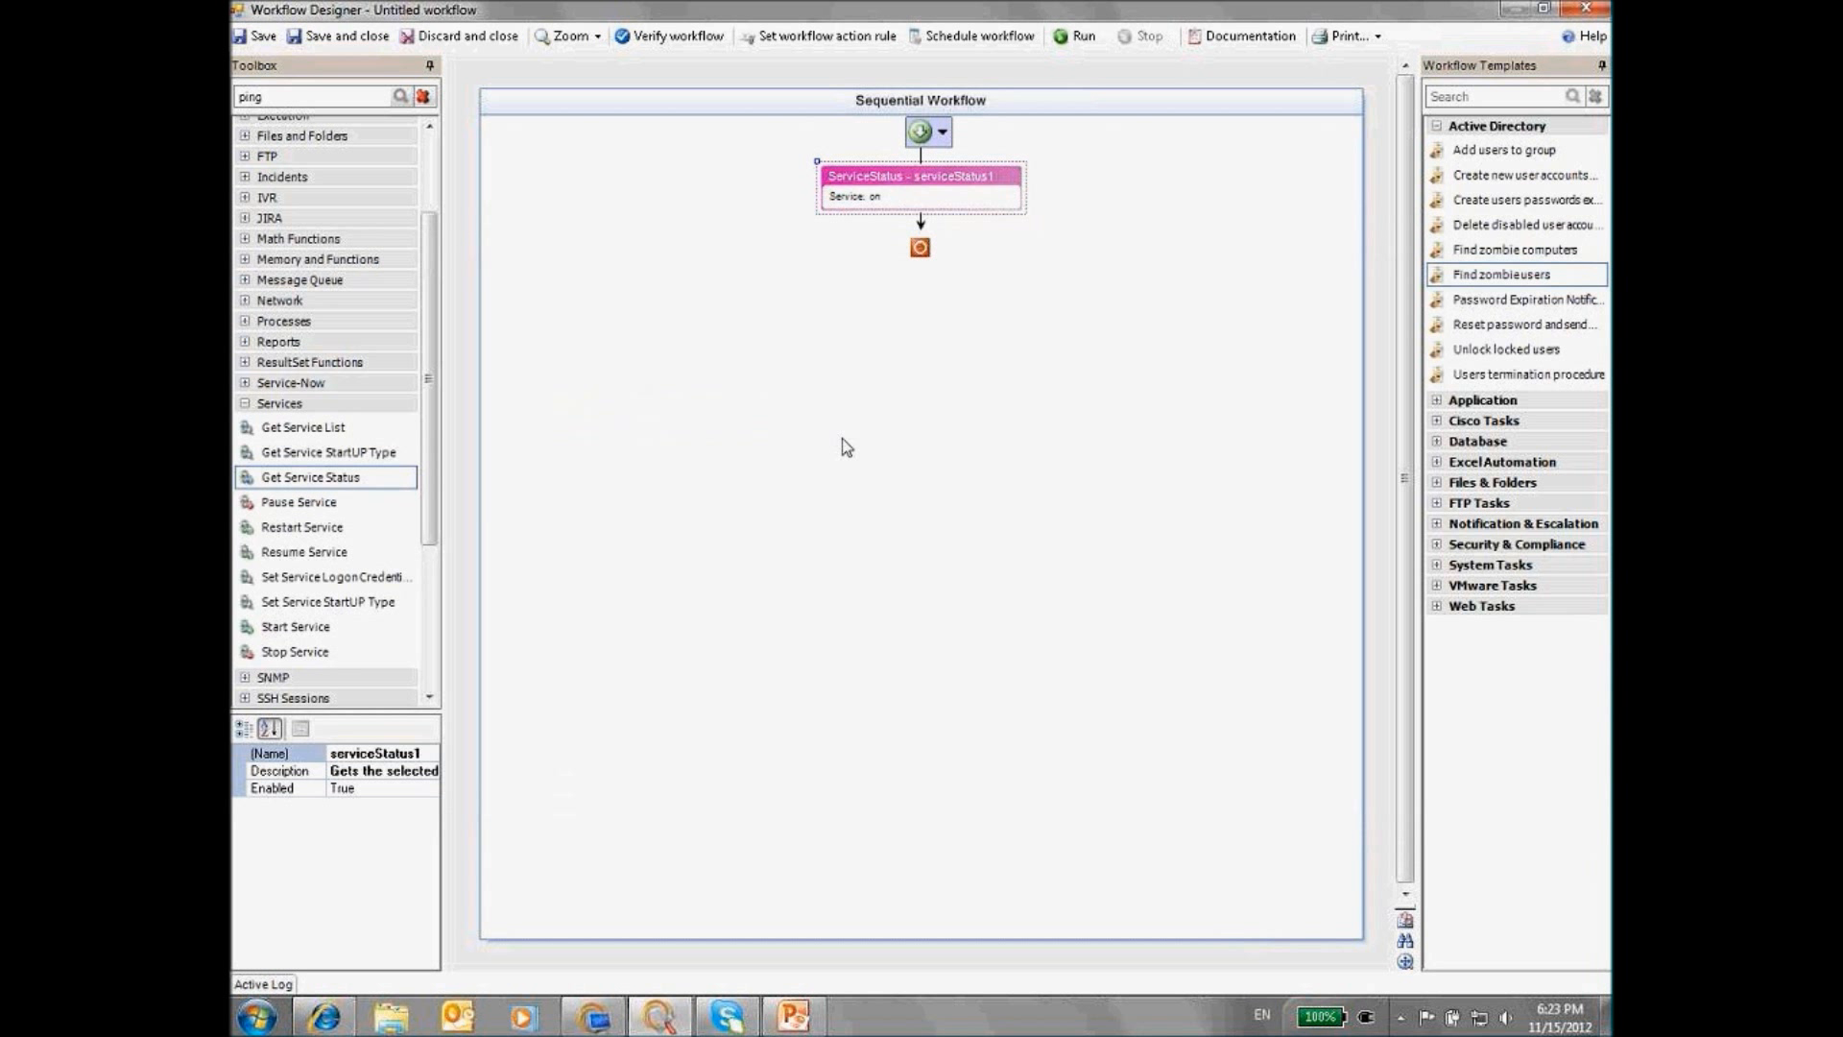
{"action": "double_click", "coordinate": [880, 191]}
{"action": "left_click", "coordinate": [828, 515]}
{"action": "type", "text": "Spooler"}
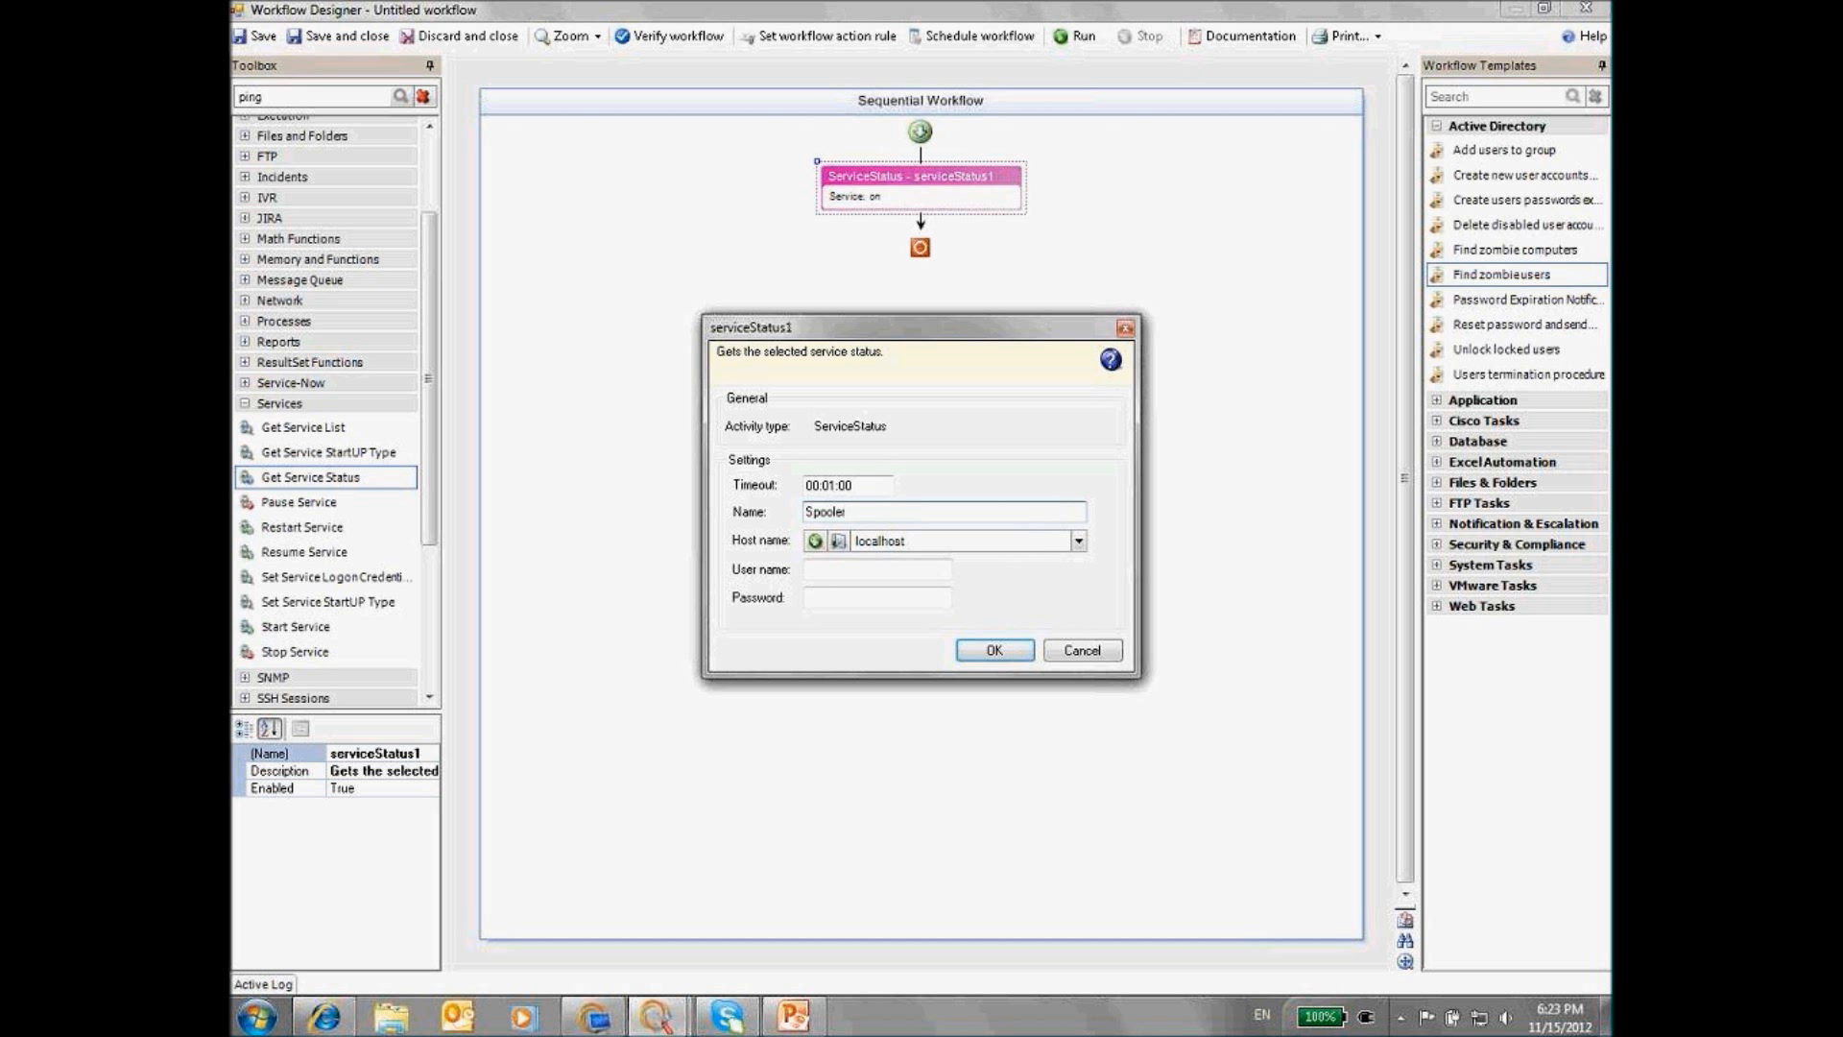
{"action": "double_click", "coordinate": [878, 541]}
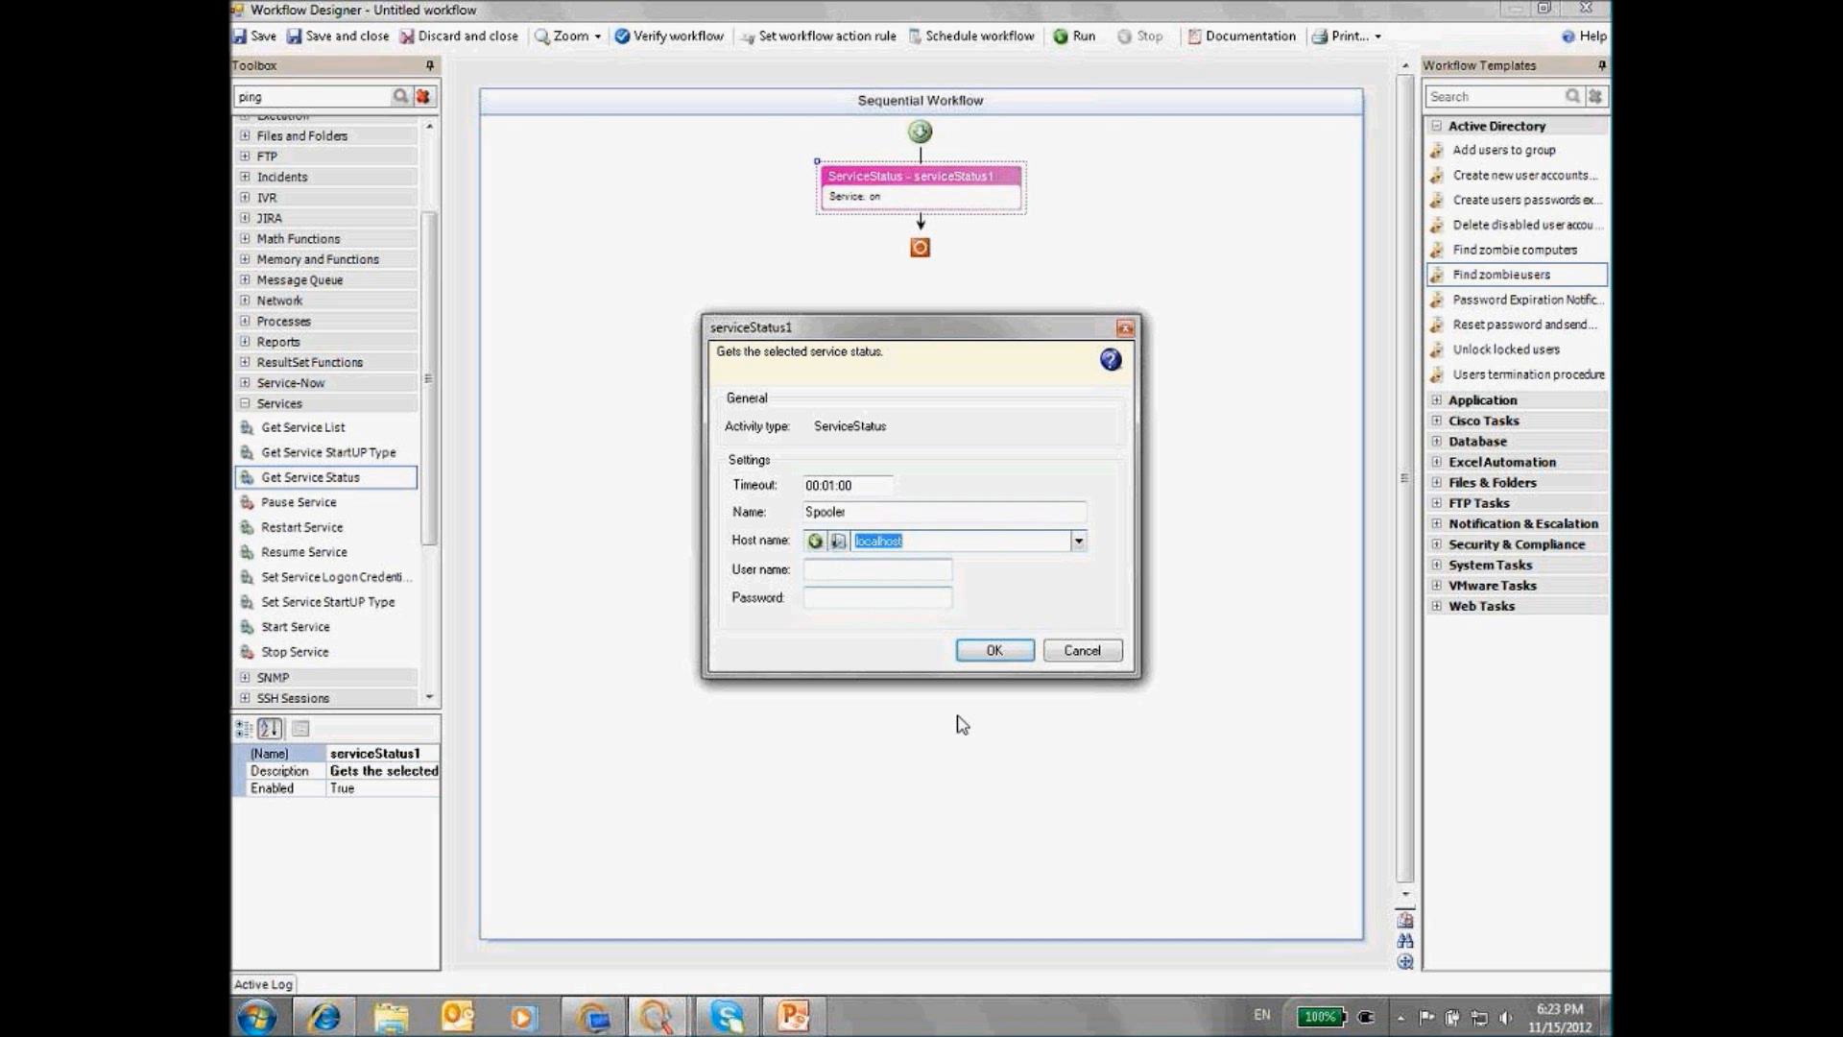
{"action": "left_click", "coordinate": [992, 651]}
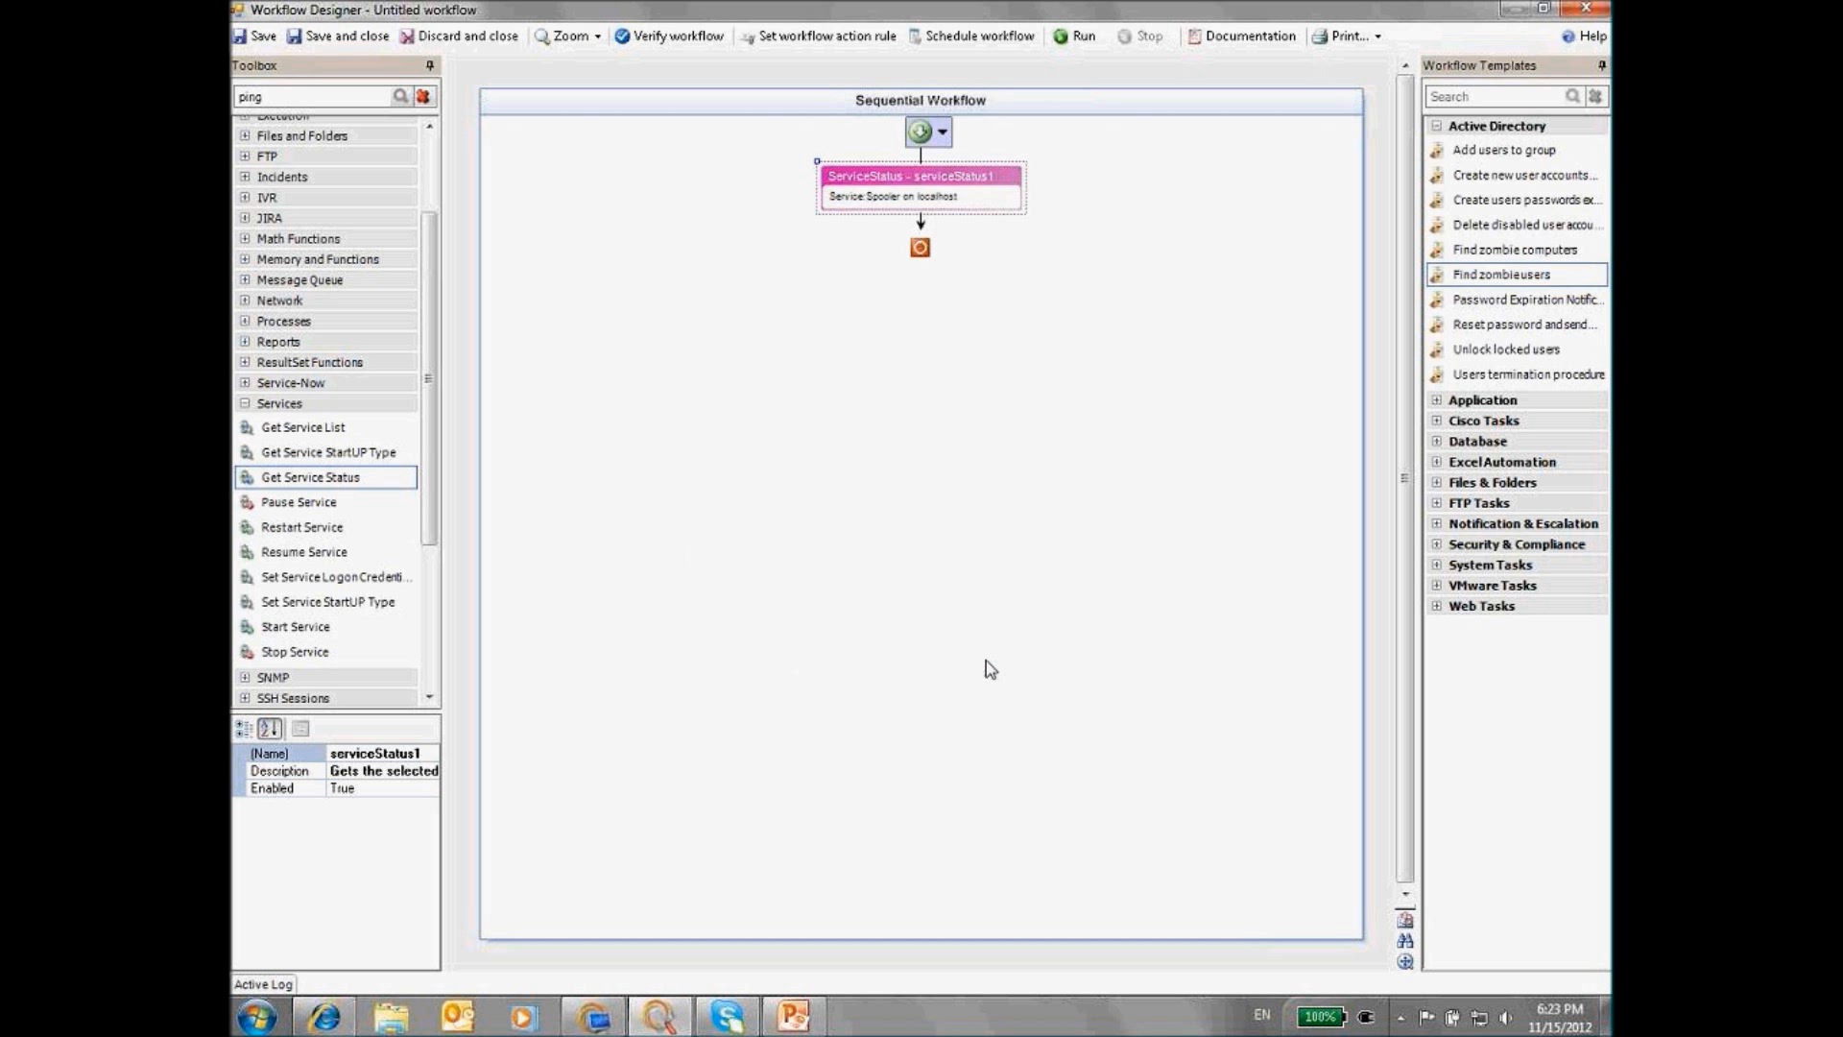
{"action": "double_click", "coordinate": [891, 203]}
{"action": "left_click", "coordinate": [994, 650]}
Launch the Windows Services console with services.msc
{"action": "left_click", "coordinate": [258, 1015]}
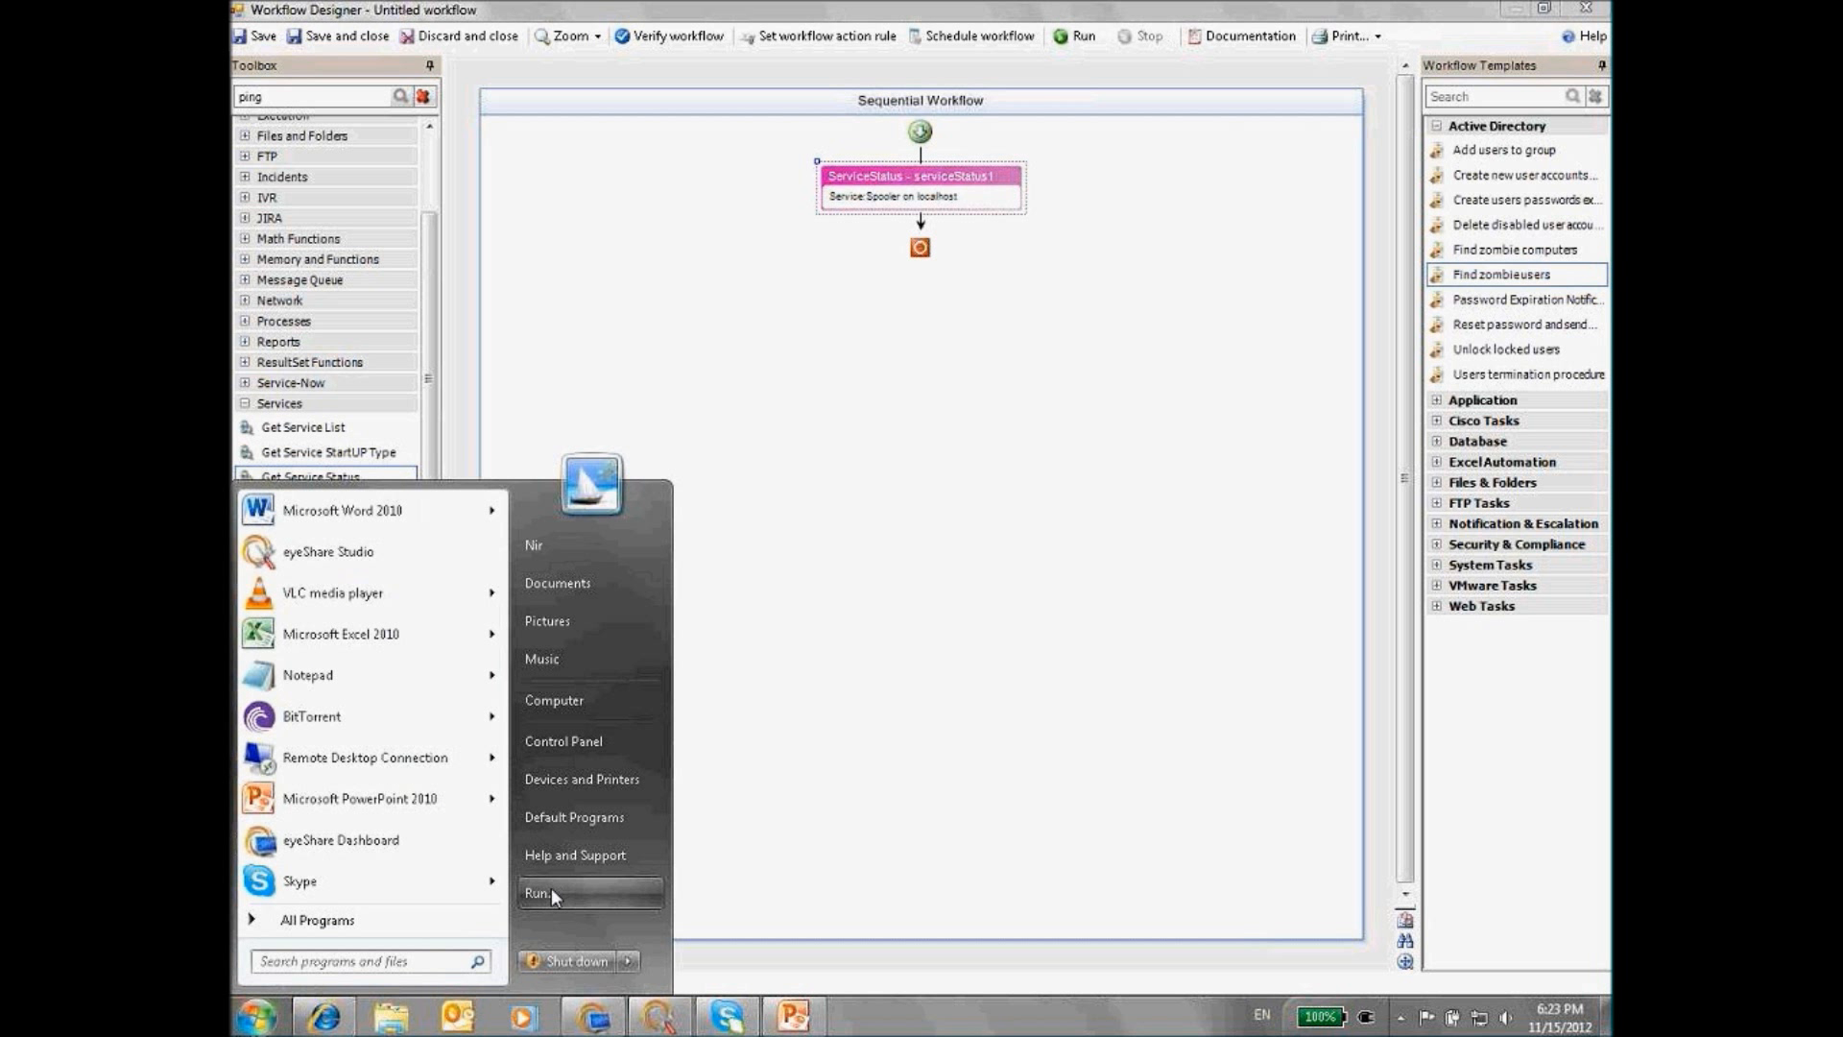
{"action": "left_click", "coordinate": [552, 892]}
{"action": "type", "text": "services.msc"}
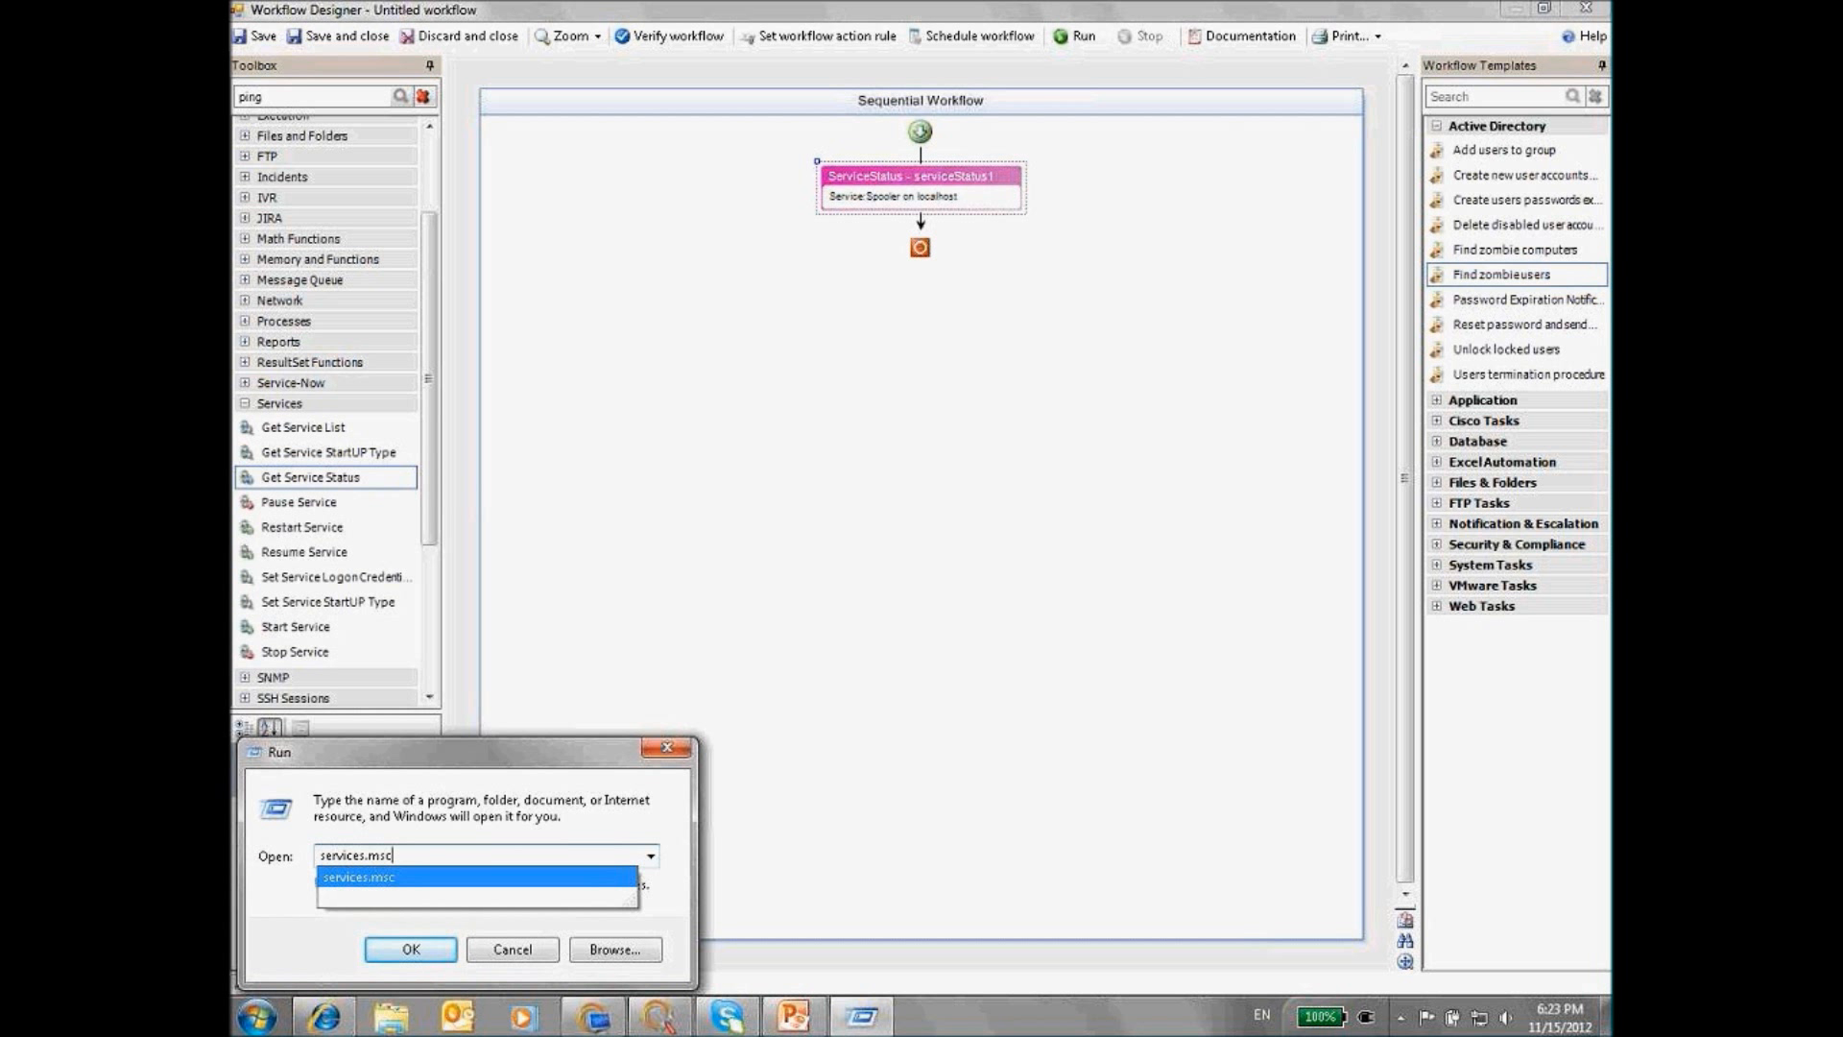
{"action": "key", "text": "Return"}
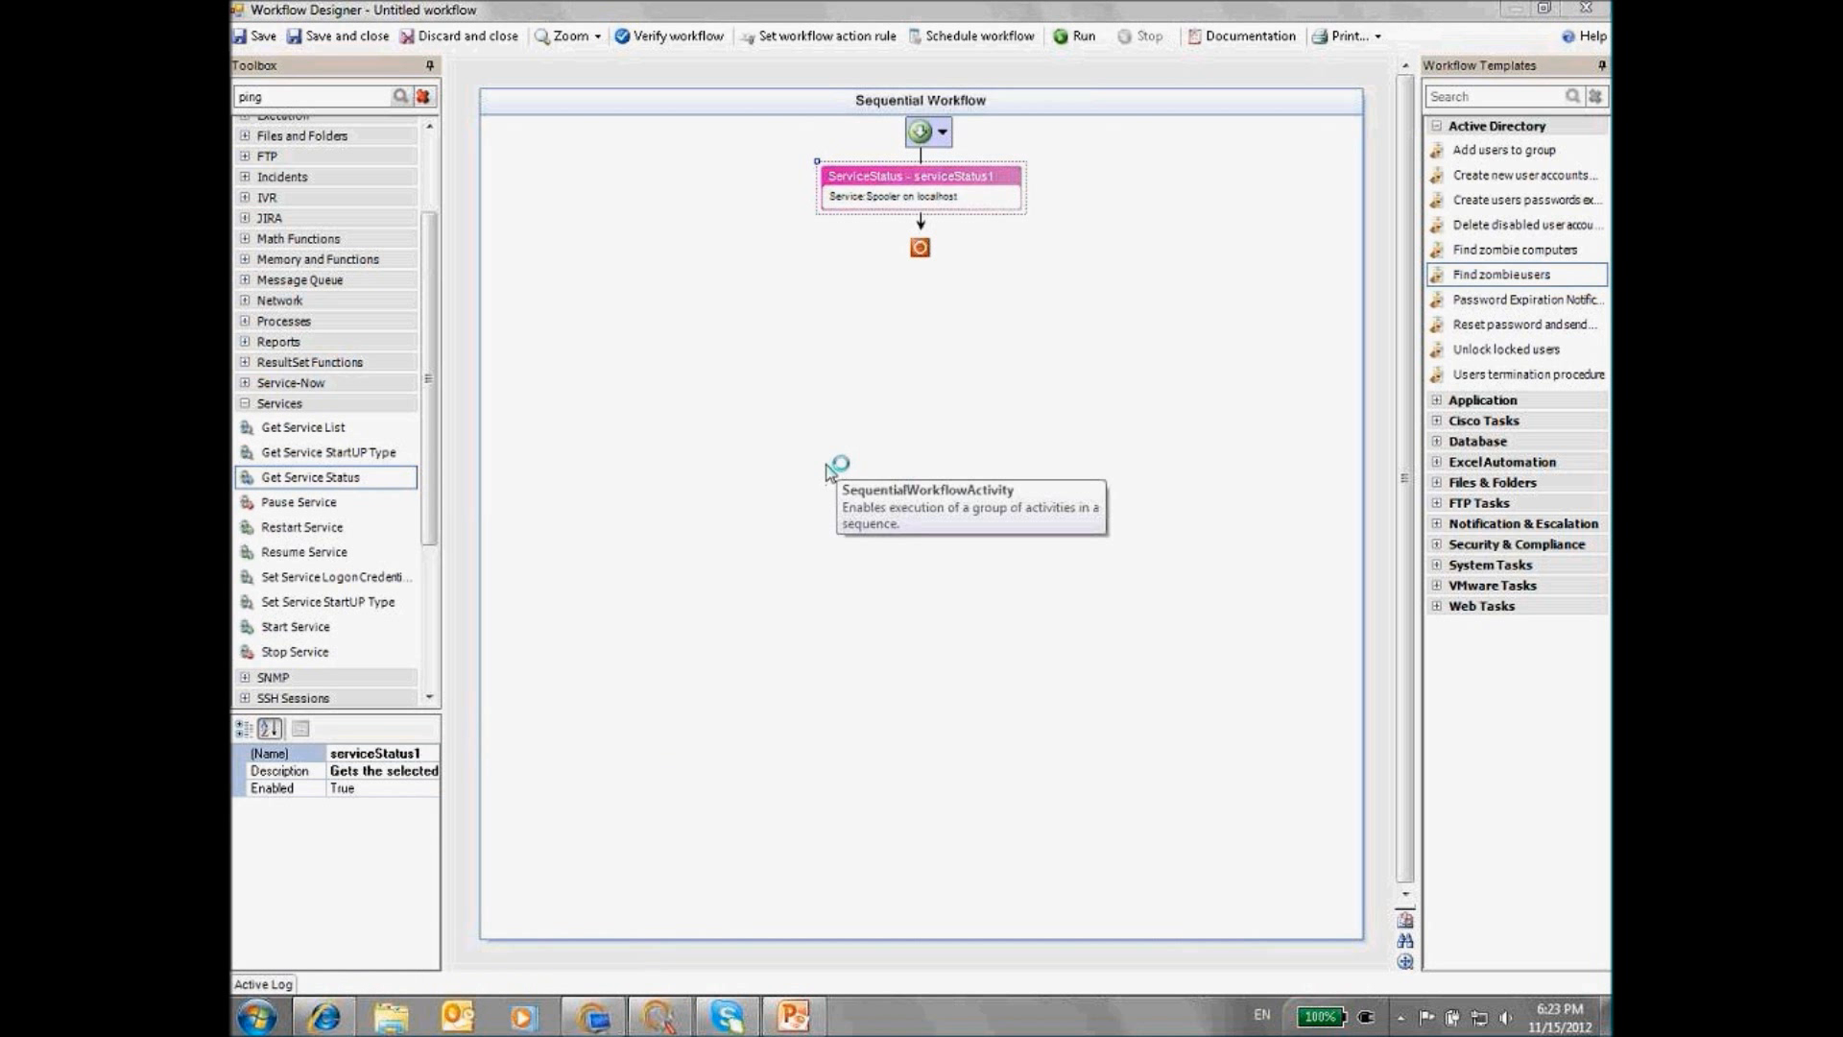
Check Print Spooler's properties show it Started, then return to Workflow Designer
{"action": "left_click", "coordinate": [765, 457]}
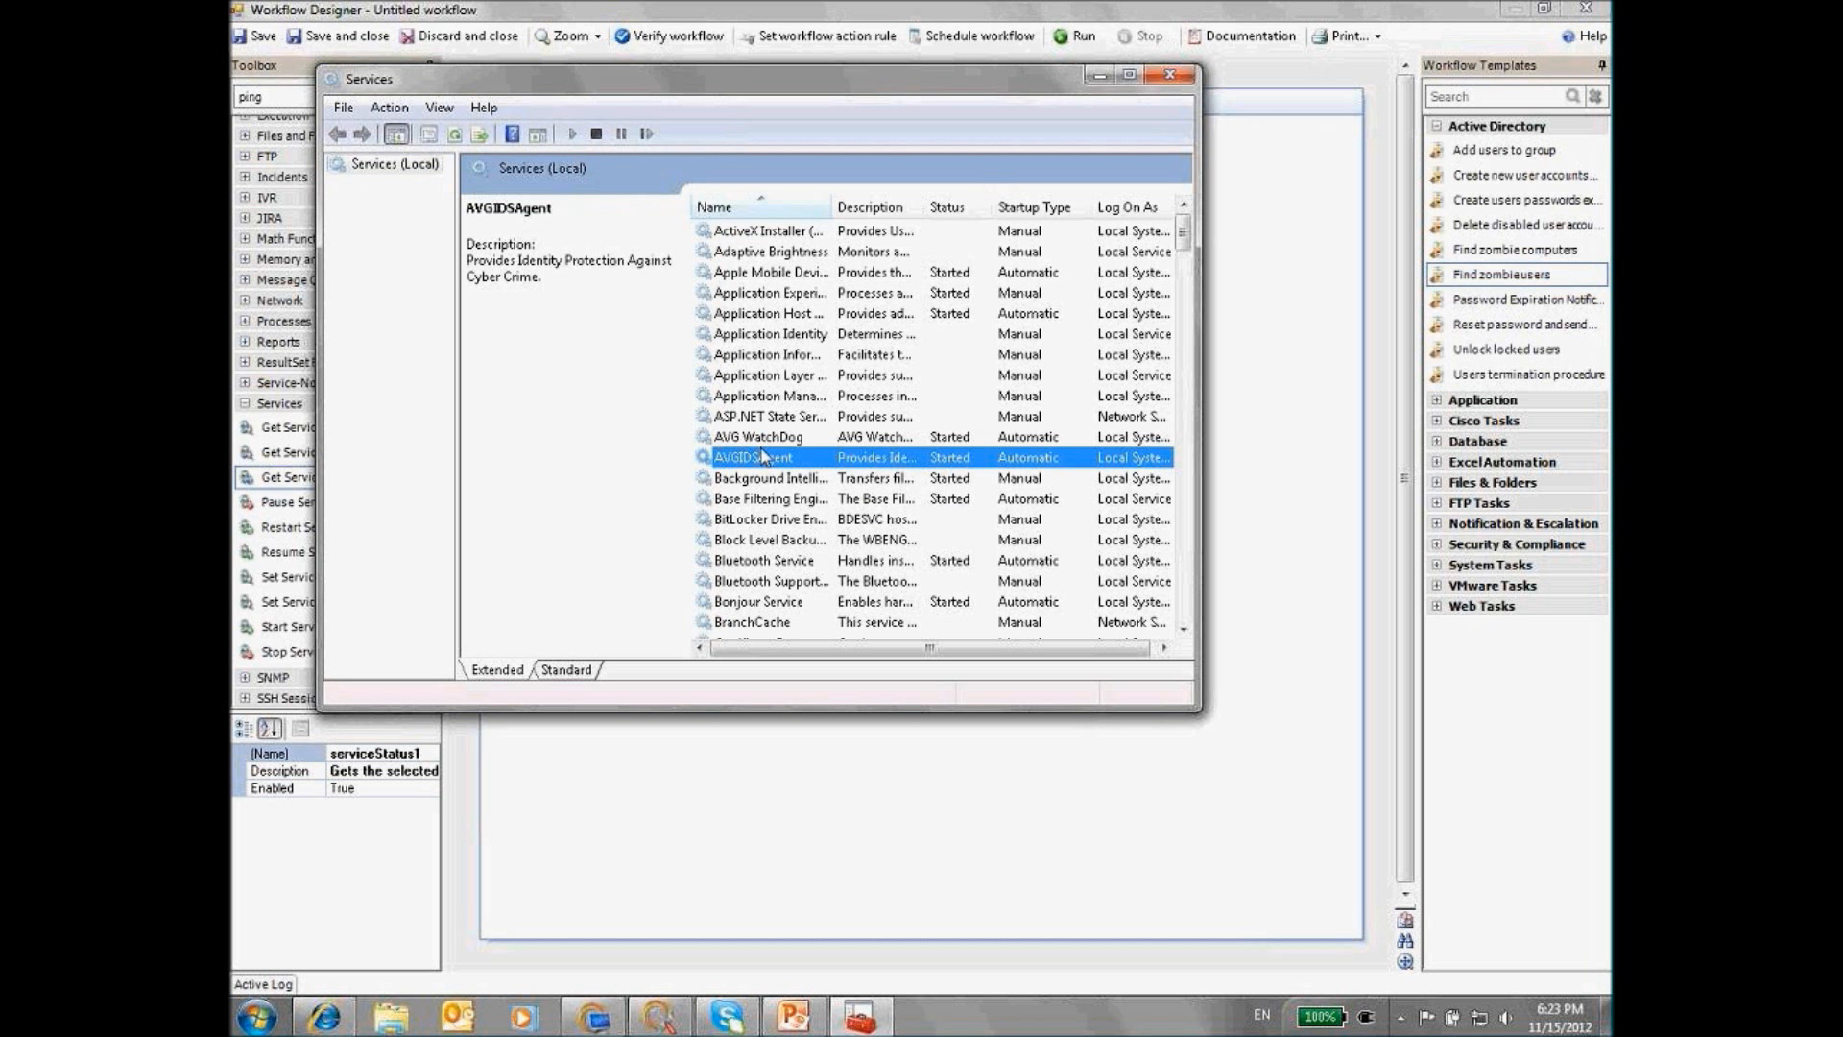
{"action": "type", "text": "print"}
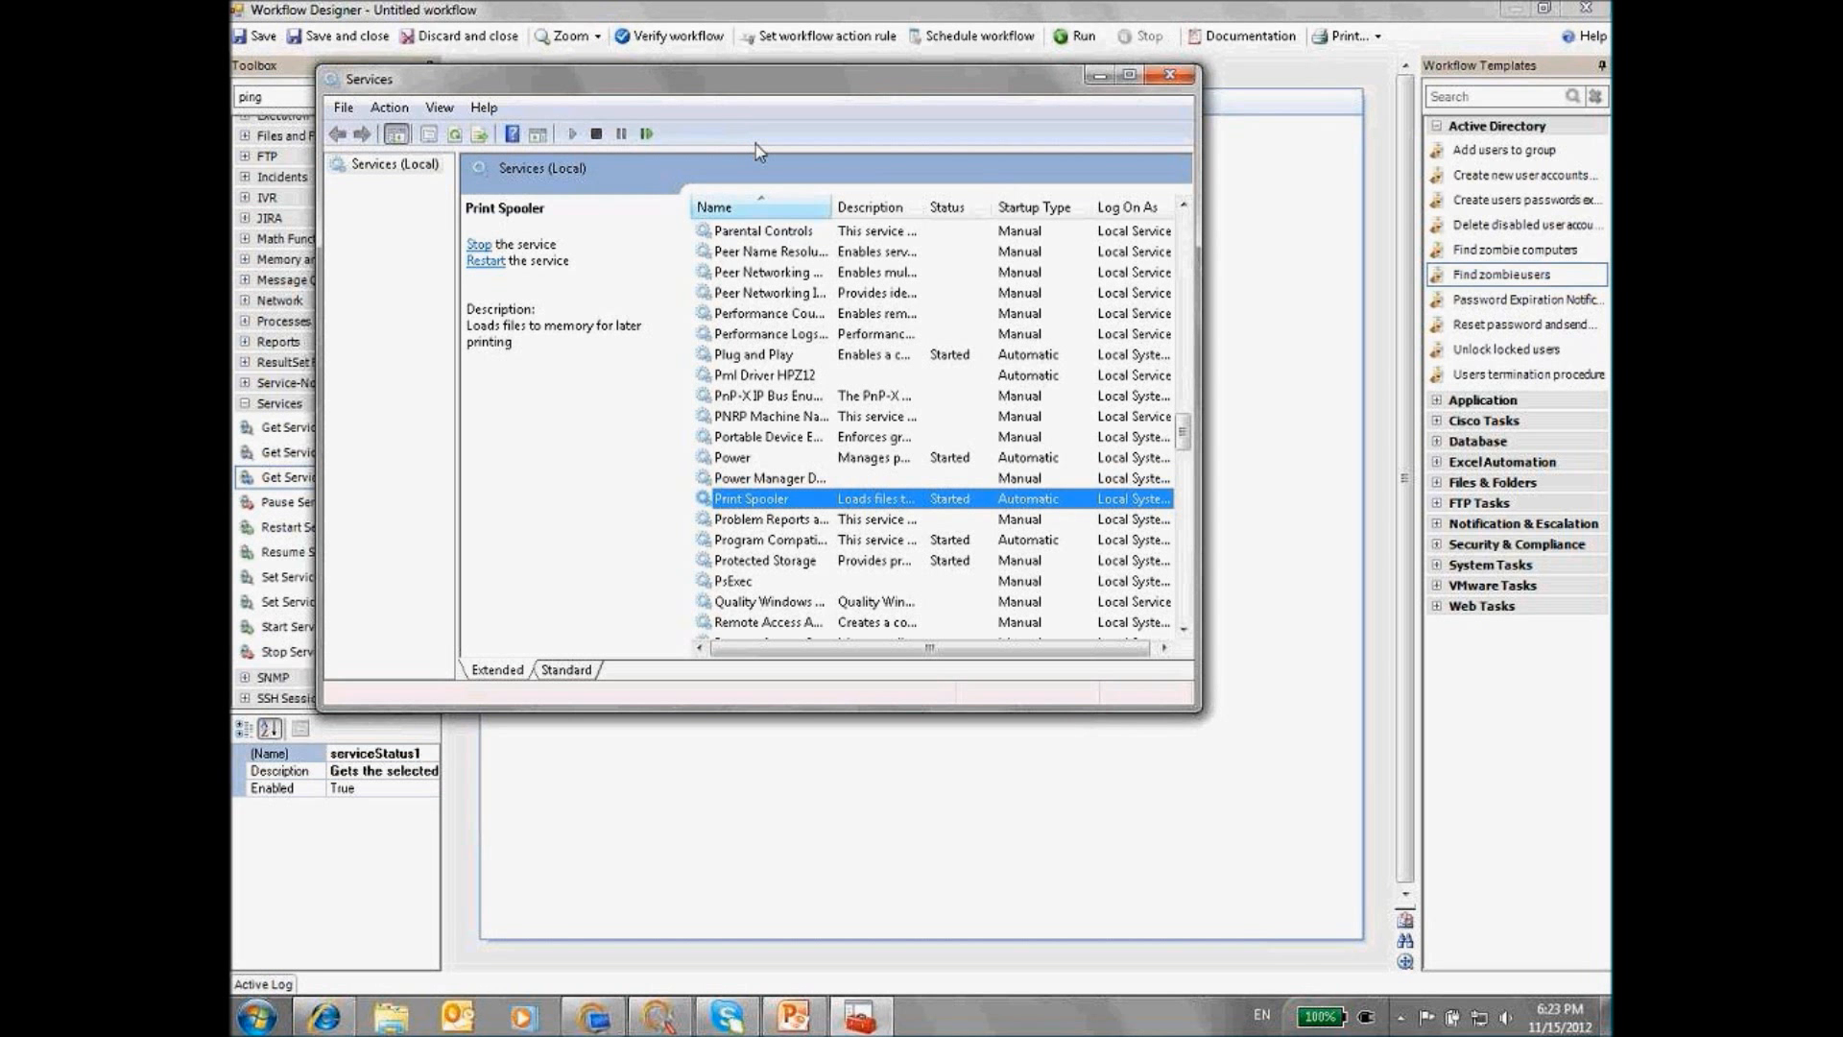
{"action": "left_click_drag", "start_coordinate": [702, 177], "coordinate": [627, 395]}
{"action": "key", "text": "Return"}
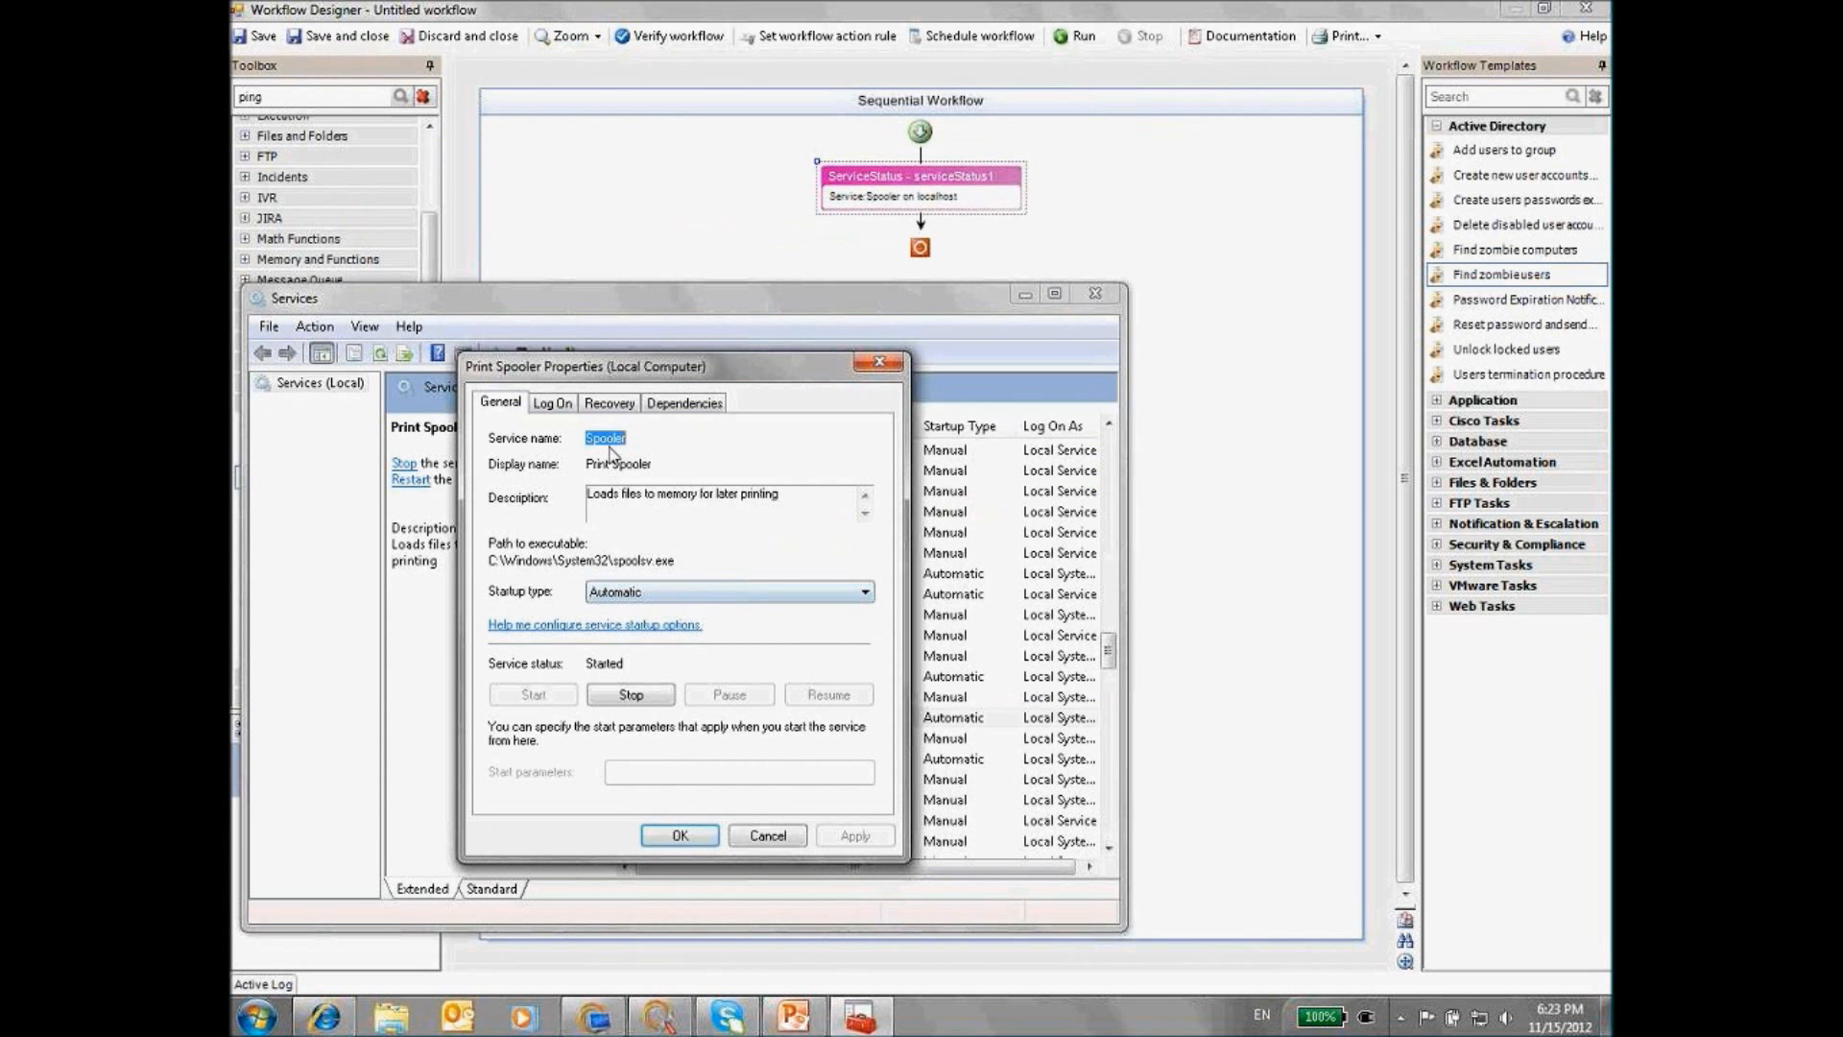
{"action": "left_click", "coordinate": [758, 835]}
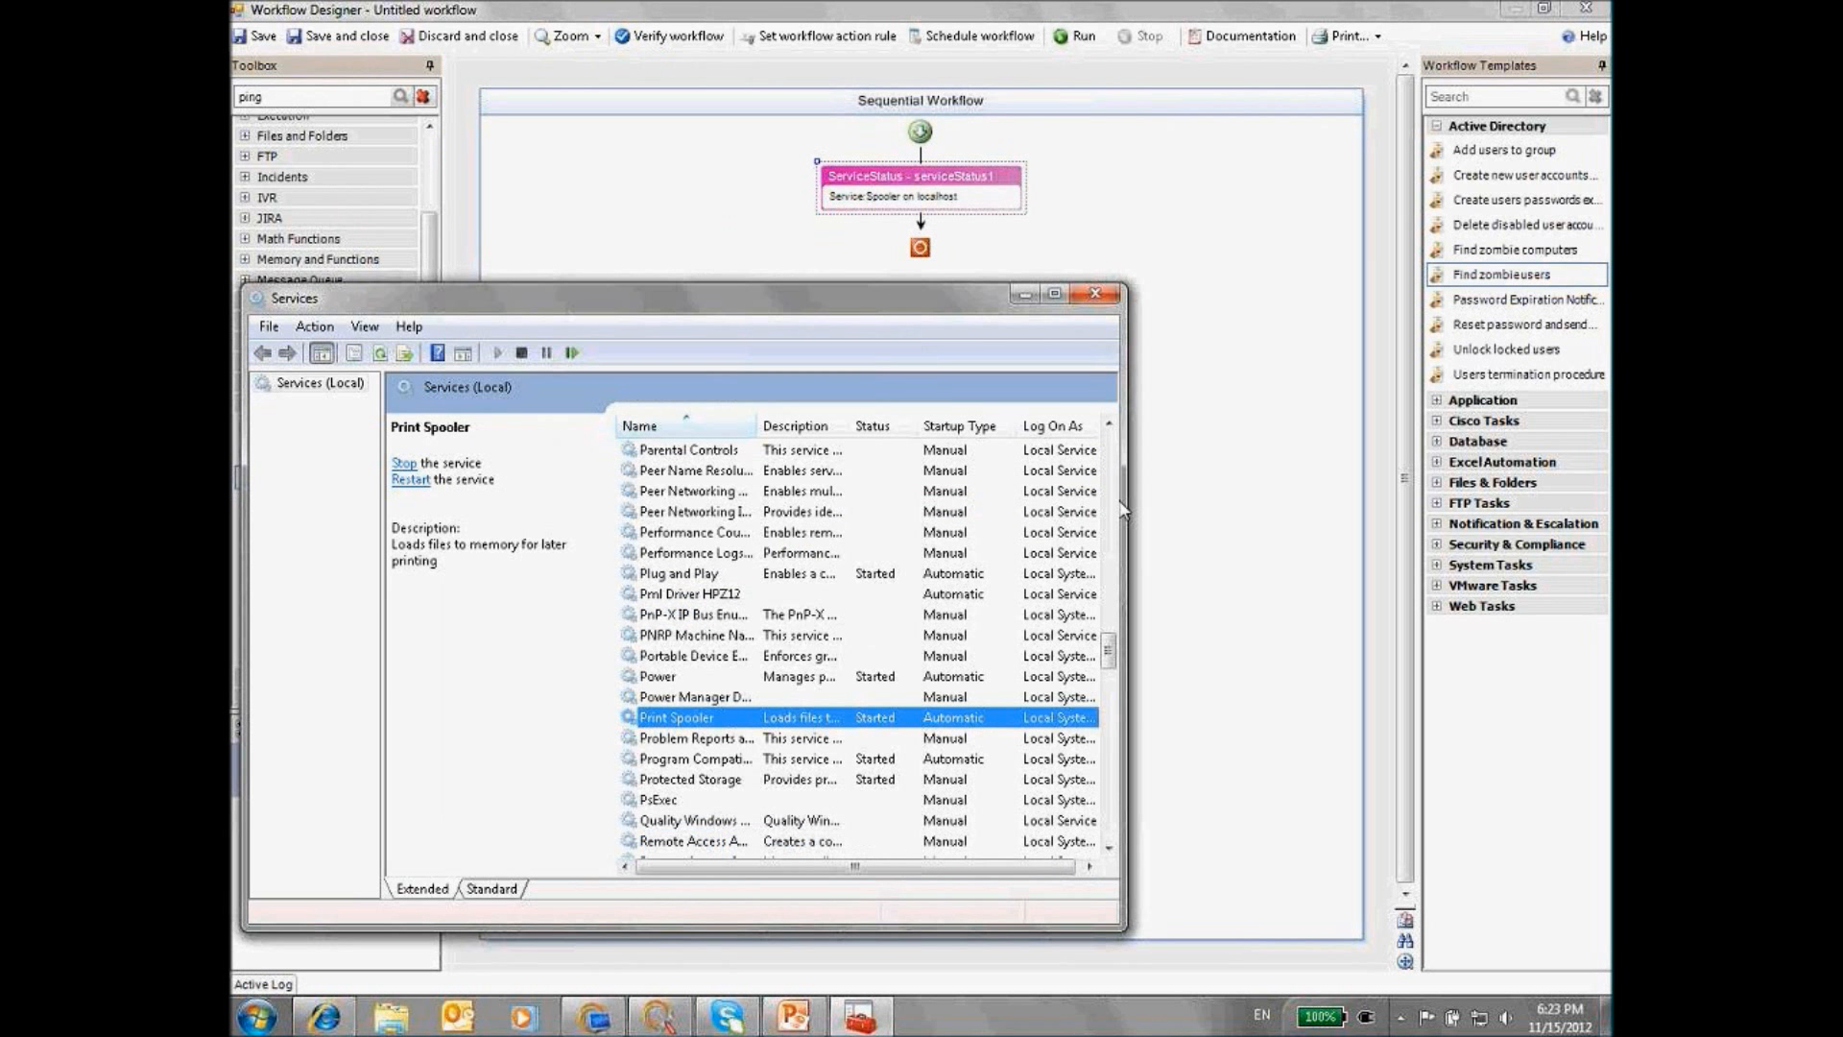
{"action": "left_click", "coordinate": [1078, 42]}
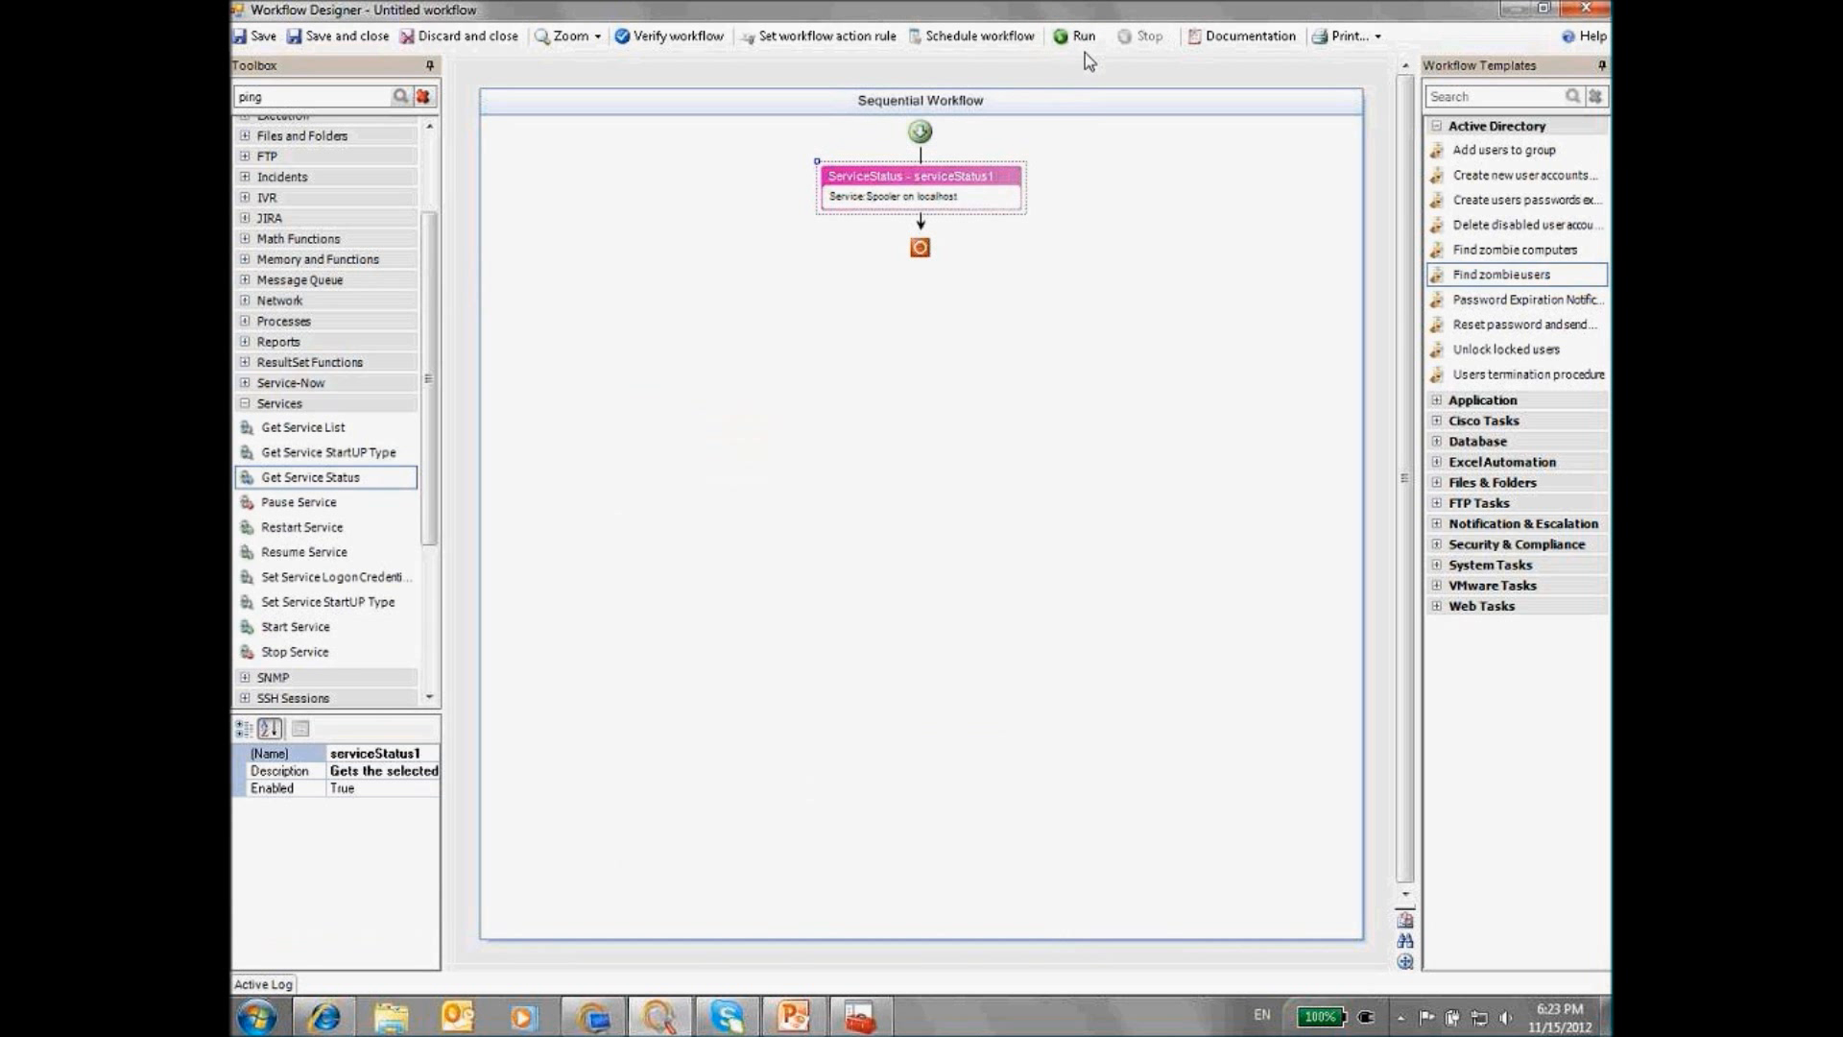
Run the workflow and confirm the Active Log shows serviceStatus1 result Running
{"action": "left_click", "coordinate": [1079, 42]}
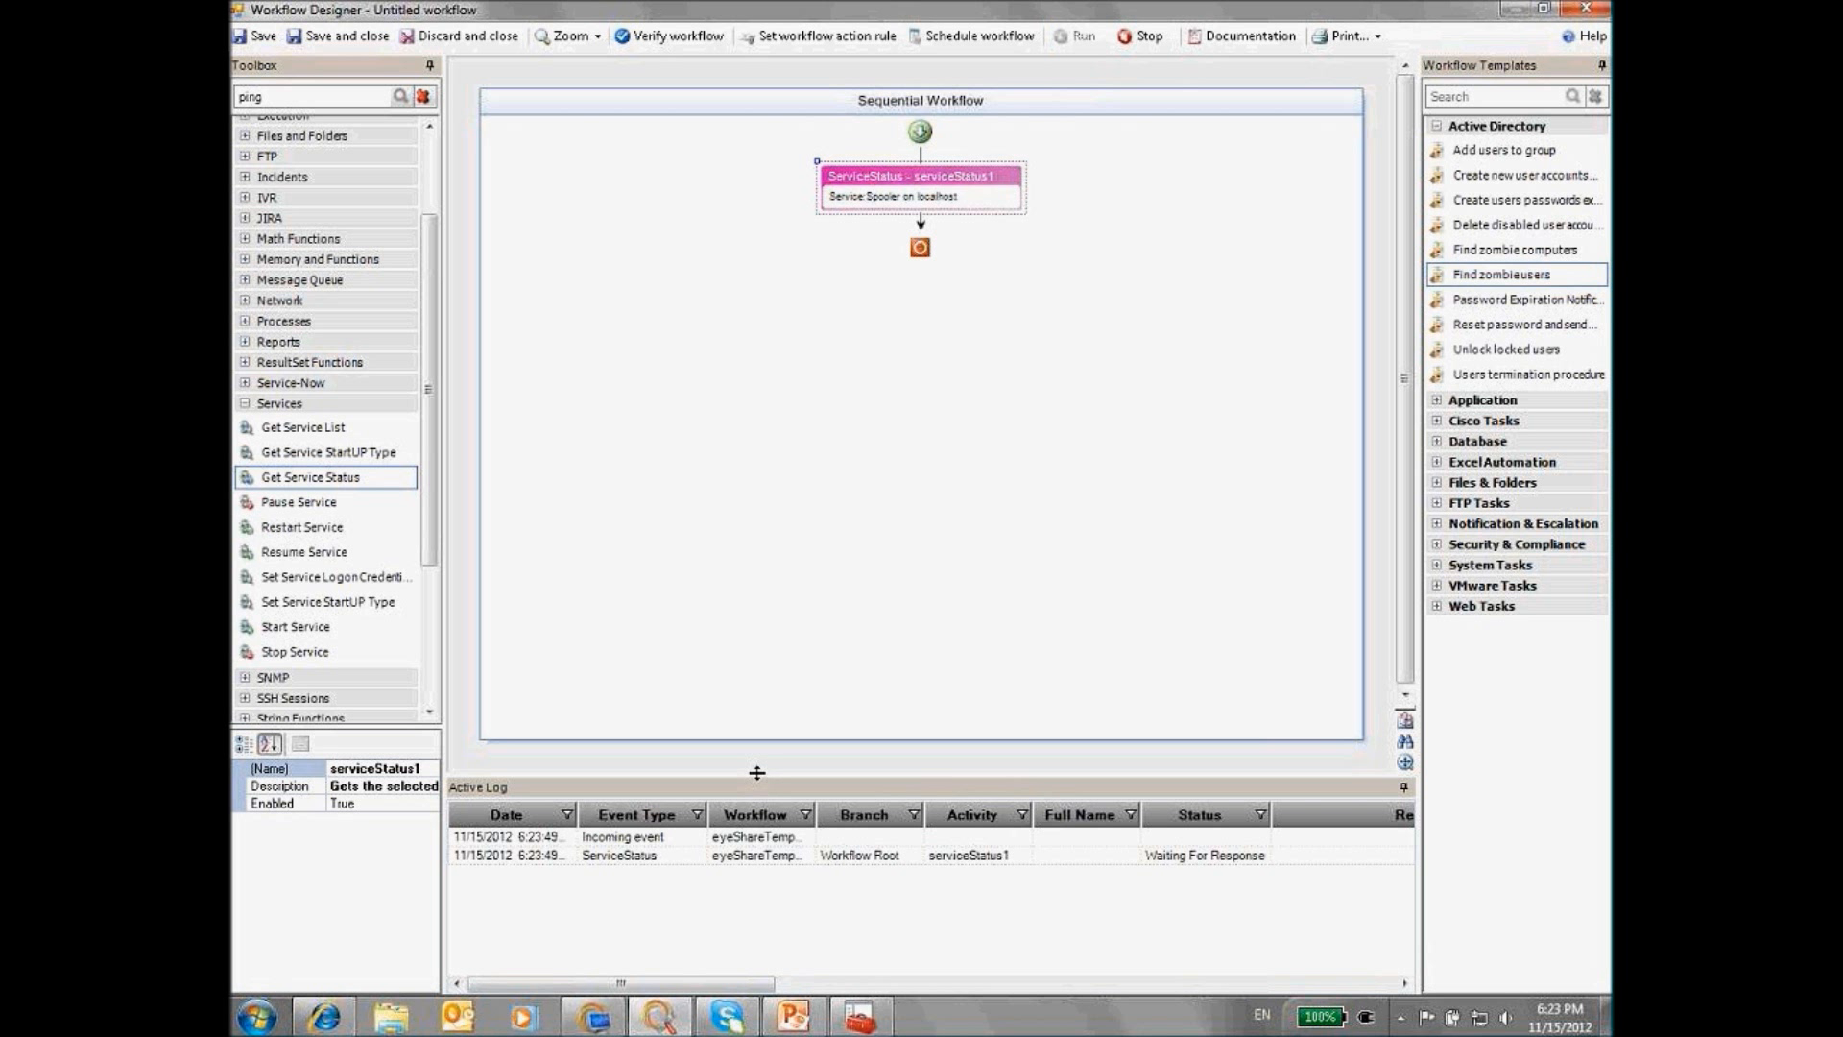
{"action": "left_click_drag", "start_coordinate": [762, 773], "coordinate": [766, 710]}
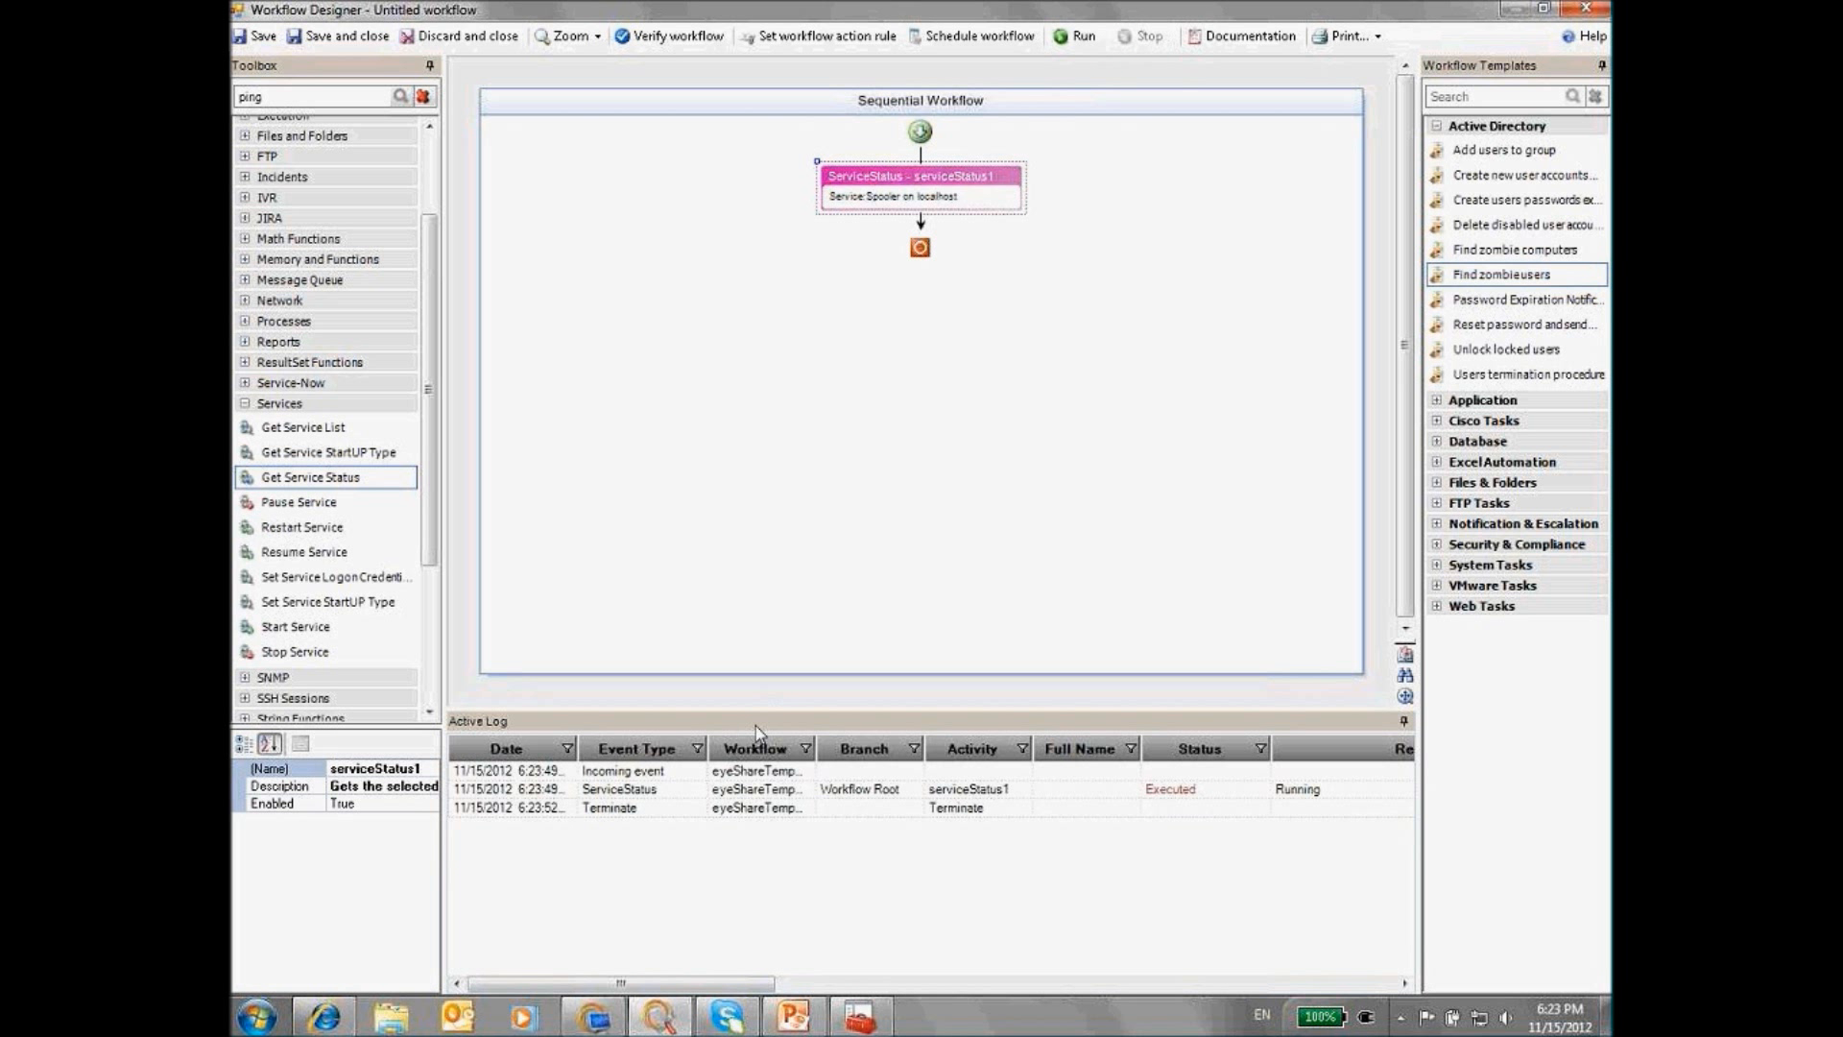
{"action": "left_click", "coordinate": [614, 793]}
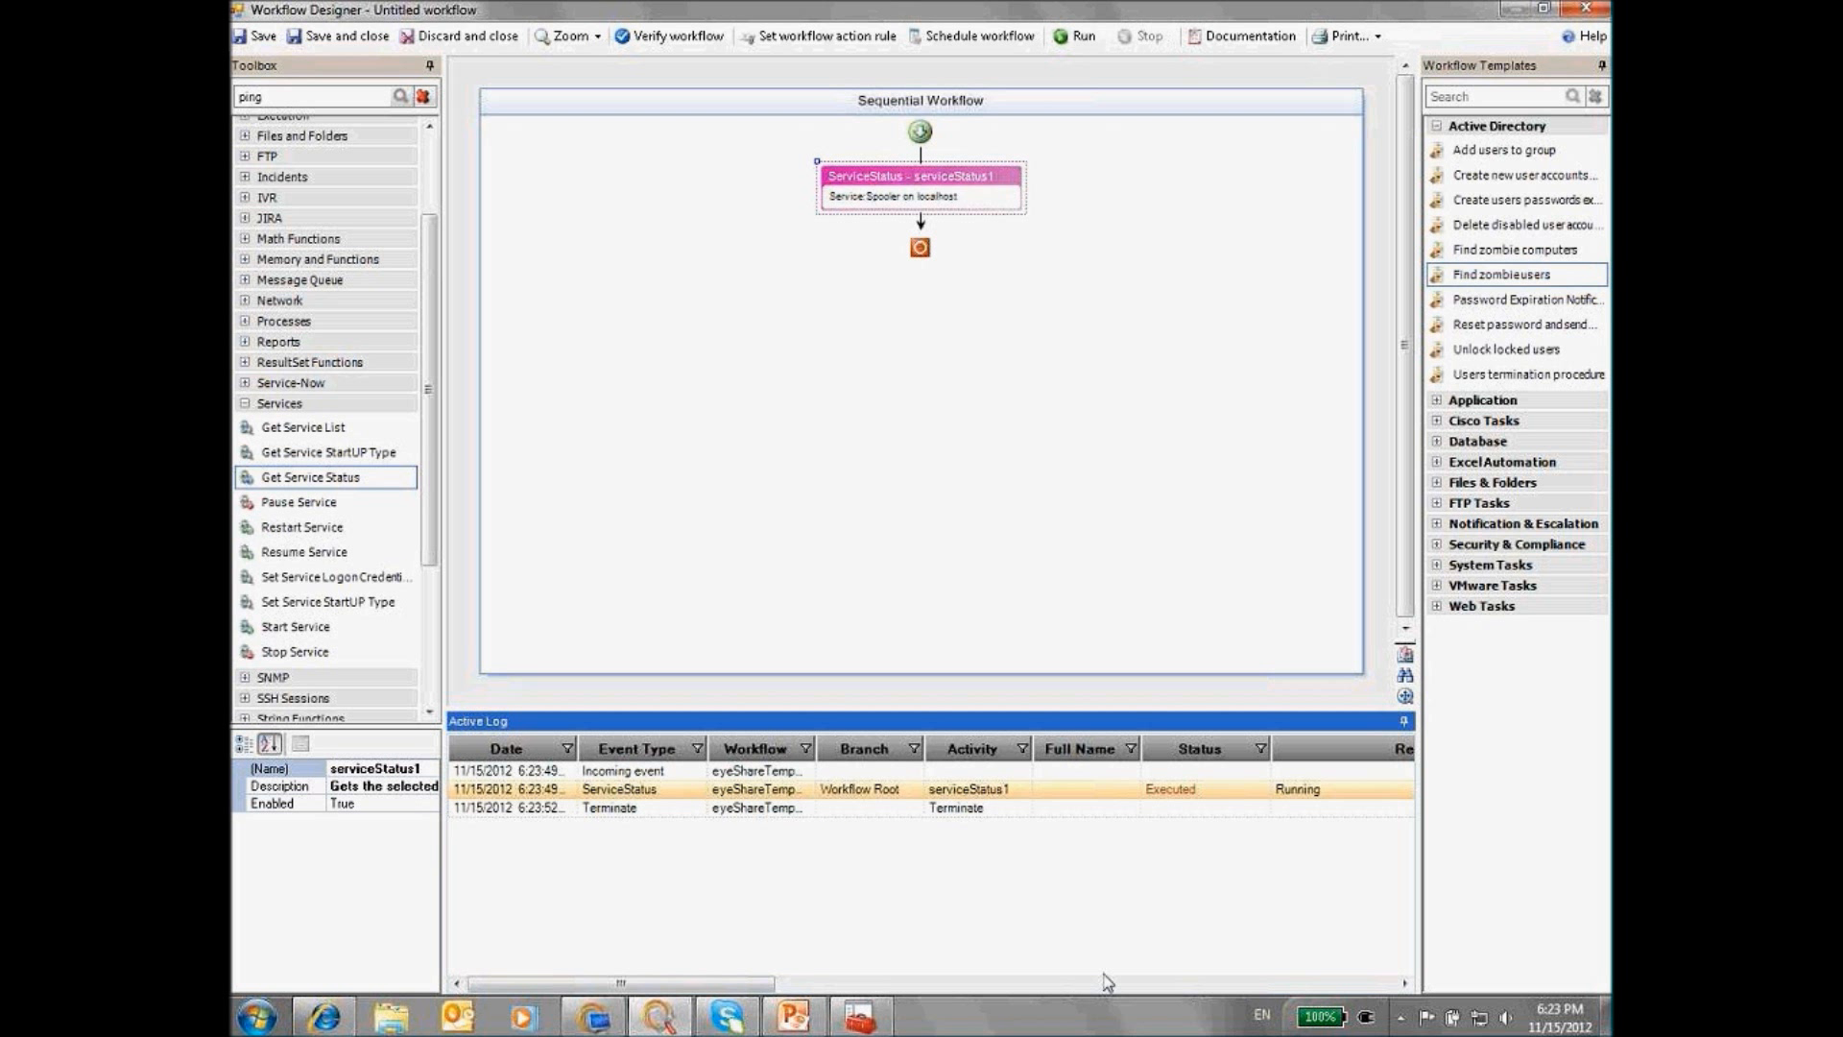
{"action": "left_click_drag", "start_coordinate": [753, 994], "coordinate": [761, 994]}
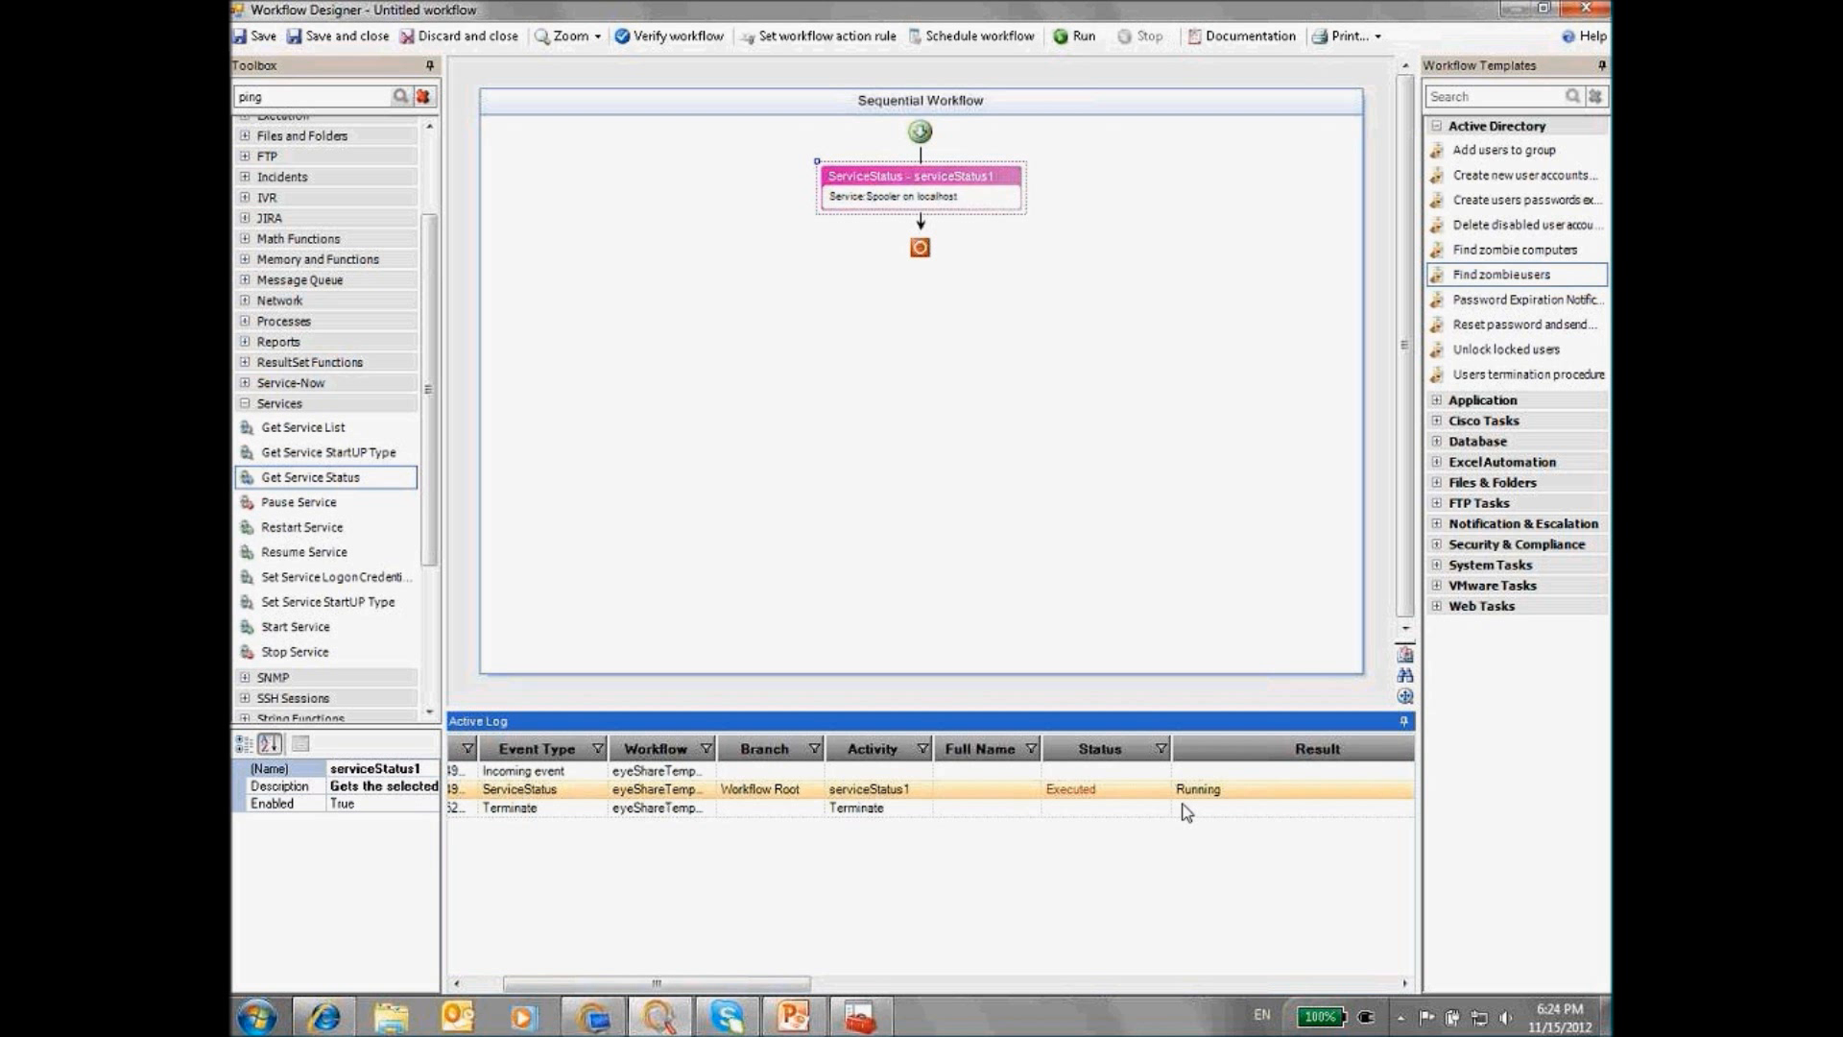
{"action": "left_click", "coordinate": [862, 1018]}
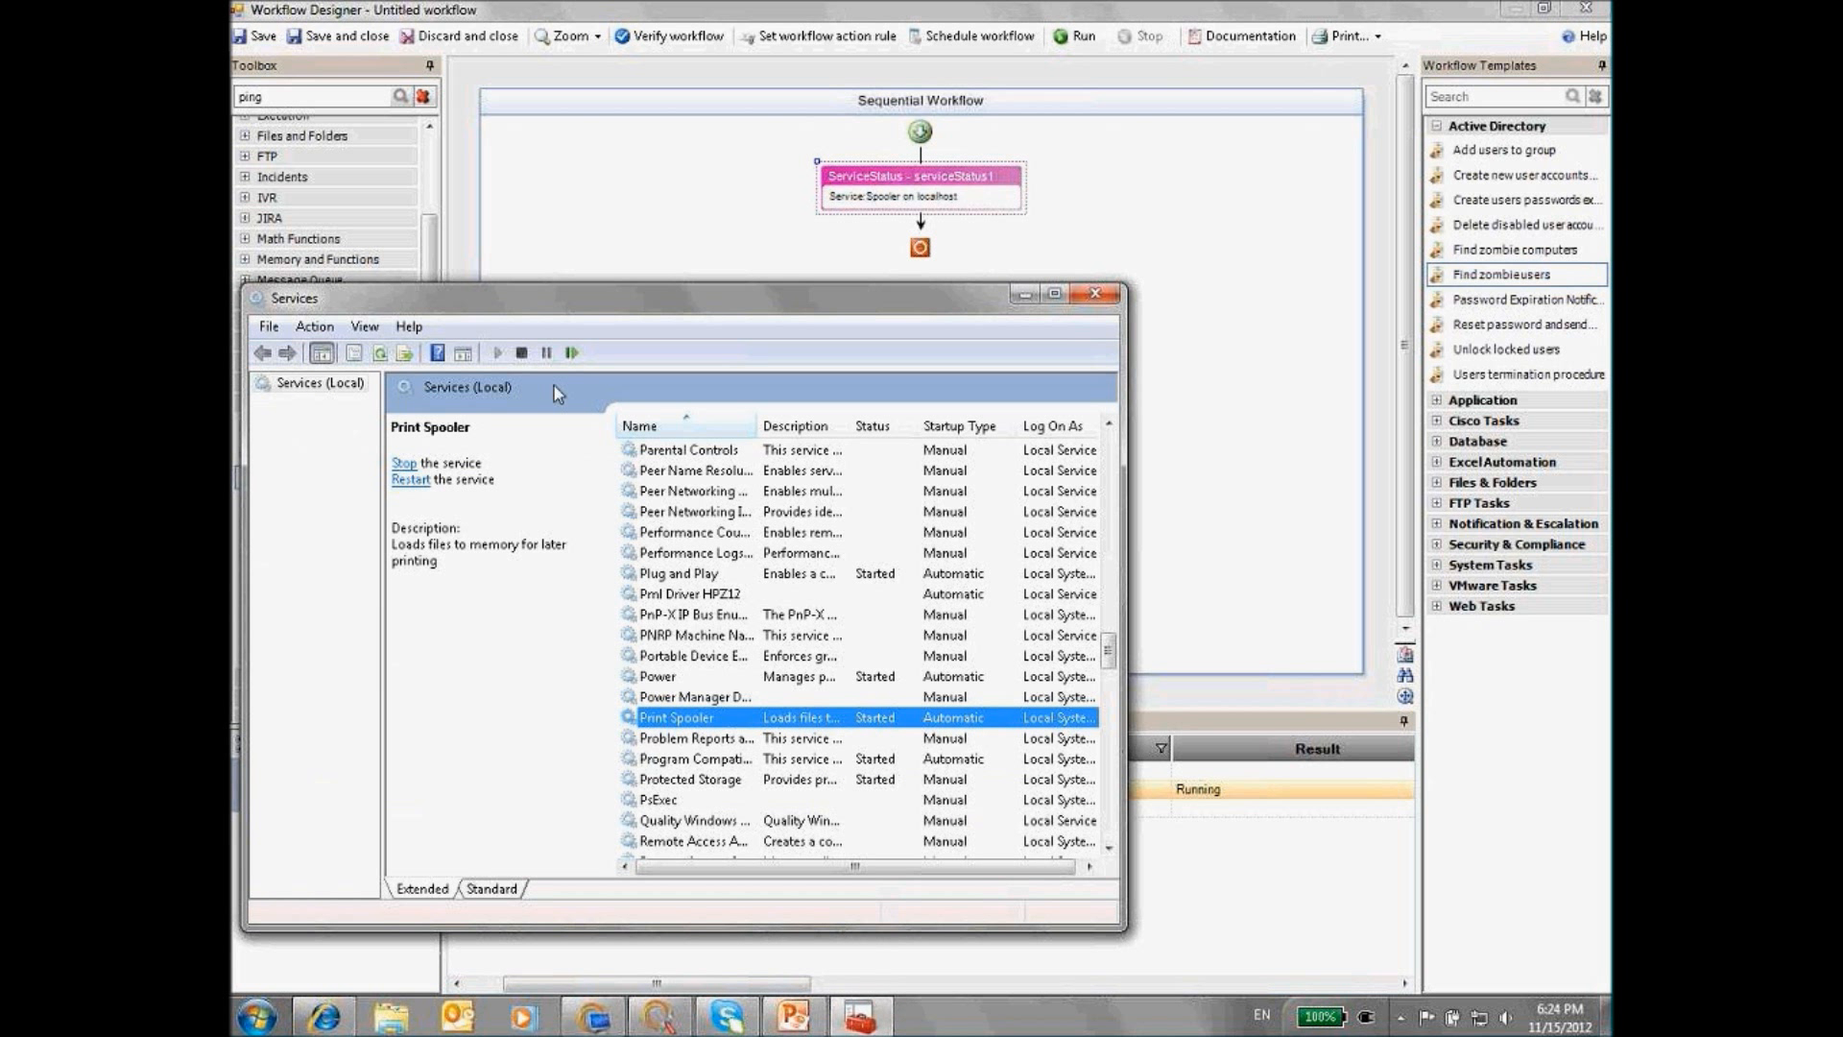
Stop Print Spooler, rerun the workflow so it logs Stopped, and return to PowerPoint
{"action": "left_click", "coordinate": [521, 353]}
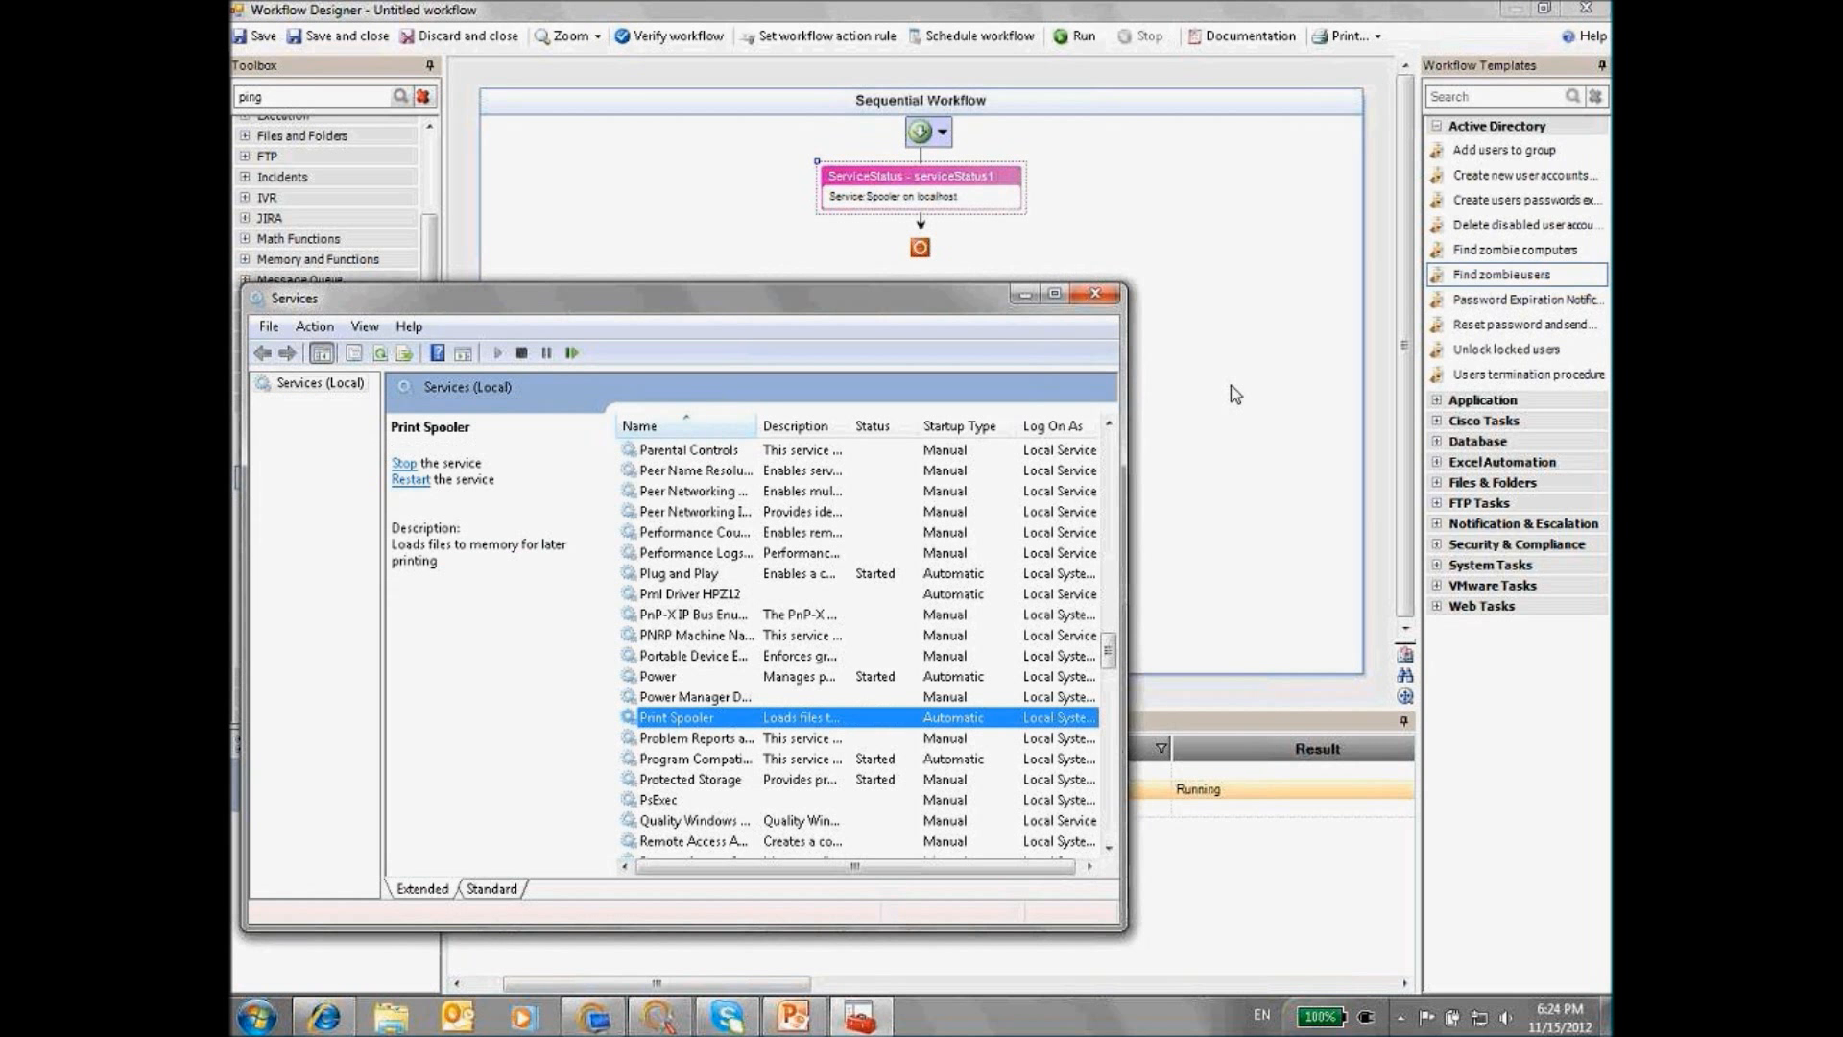
{"action": "left_click", "coordinate": [1230, 384]}
{"action": "left_click", "coordinate": [1081, 38]}
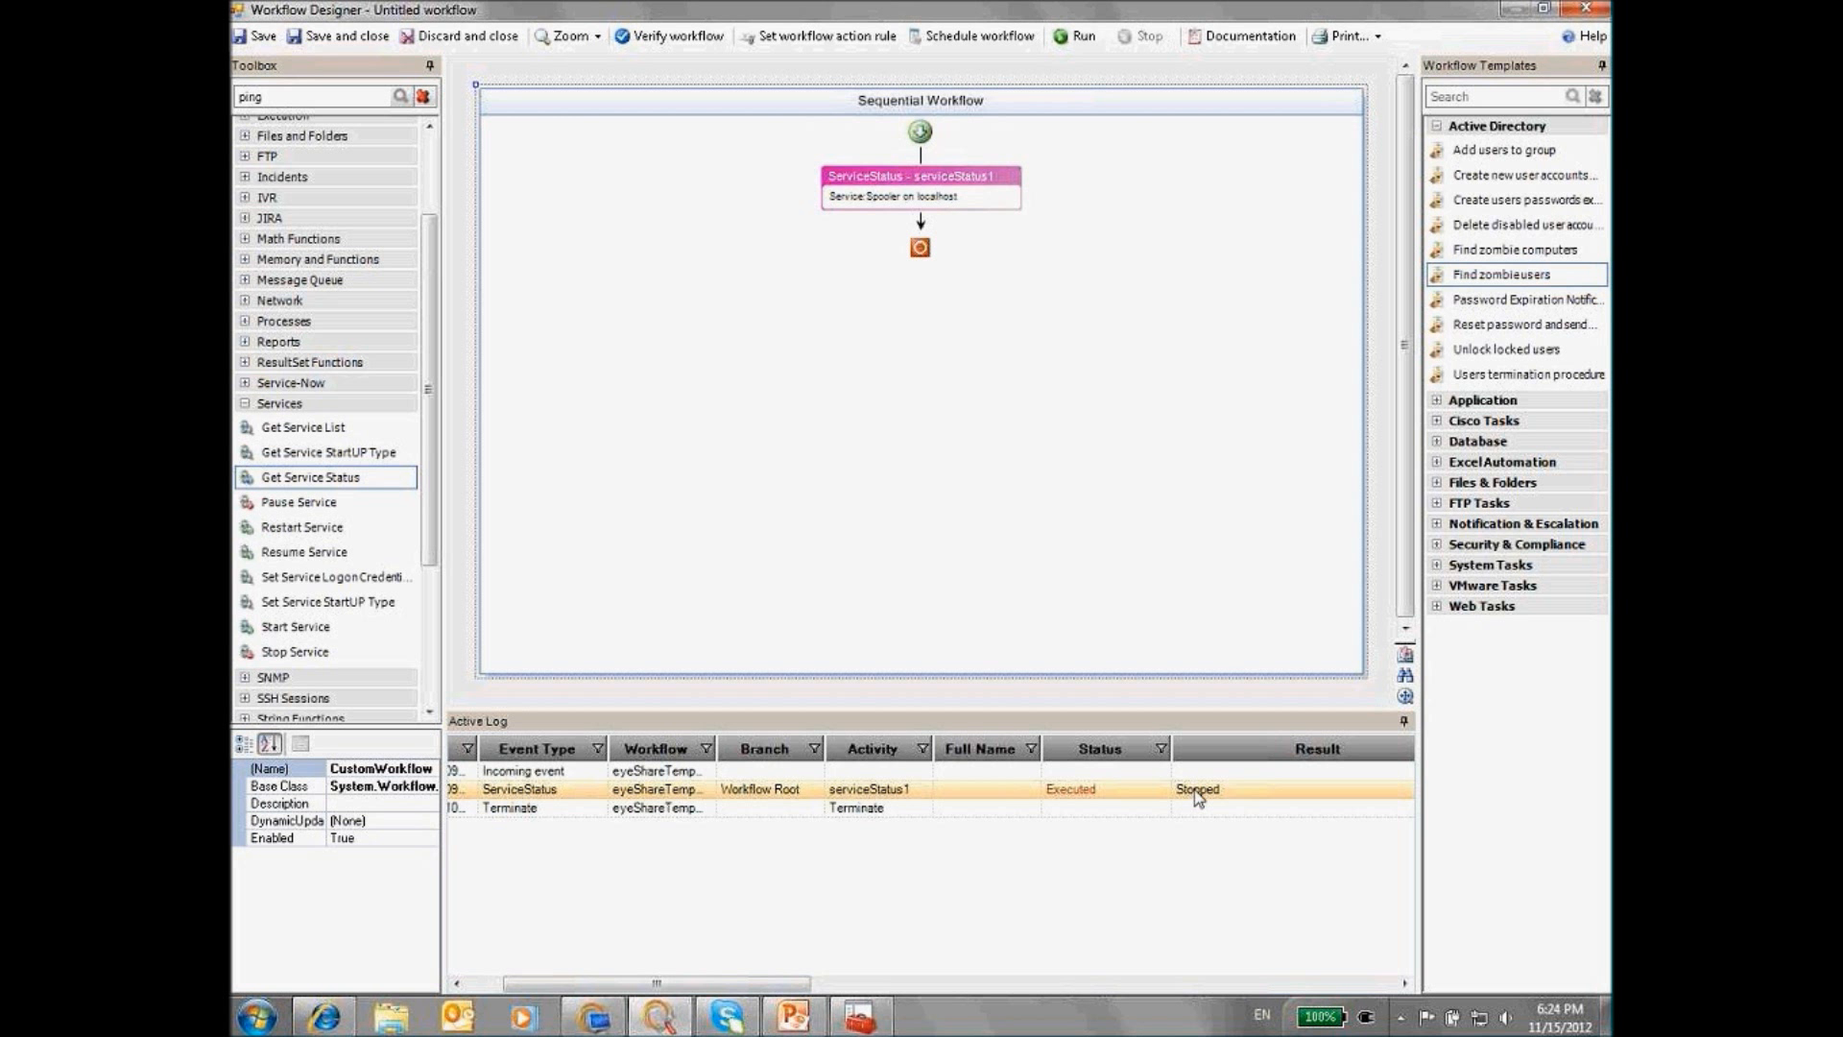
{"action": "mouse_move", "coordinate": [793, 1016]}
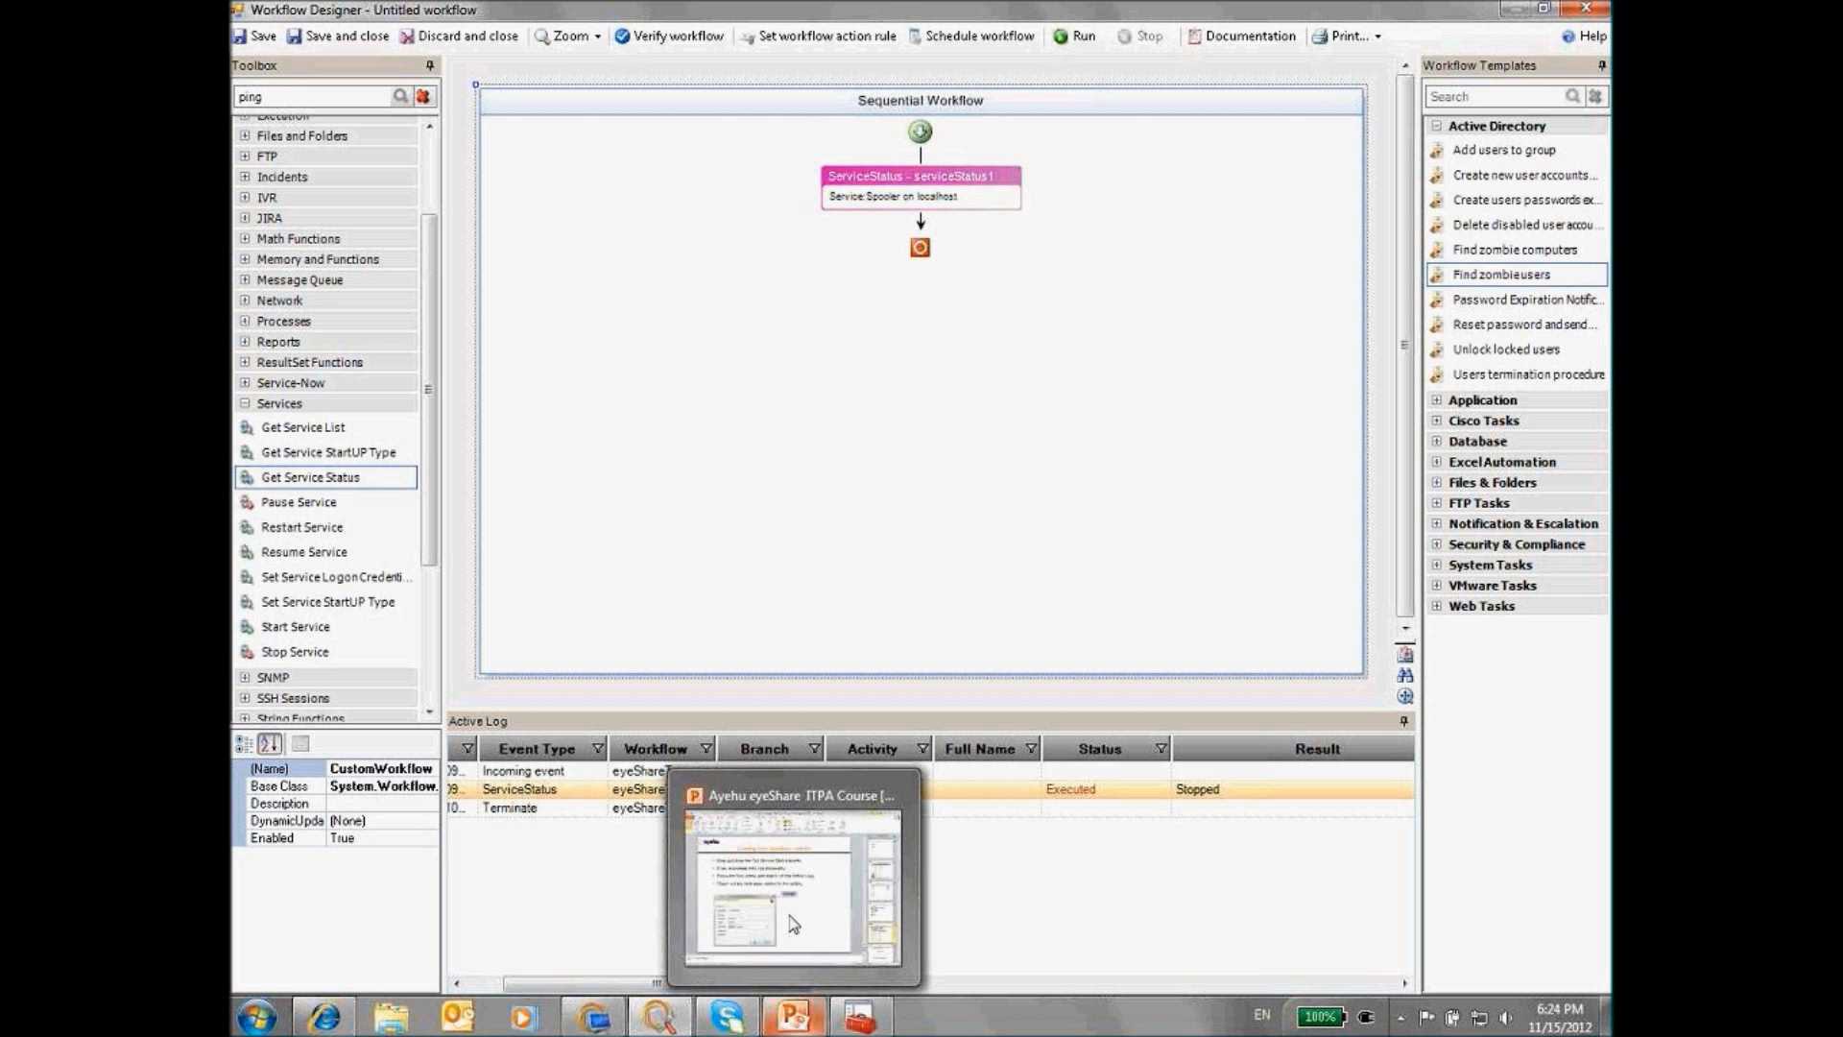
{"action": "left_click", "coordinate": [790, 912]}
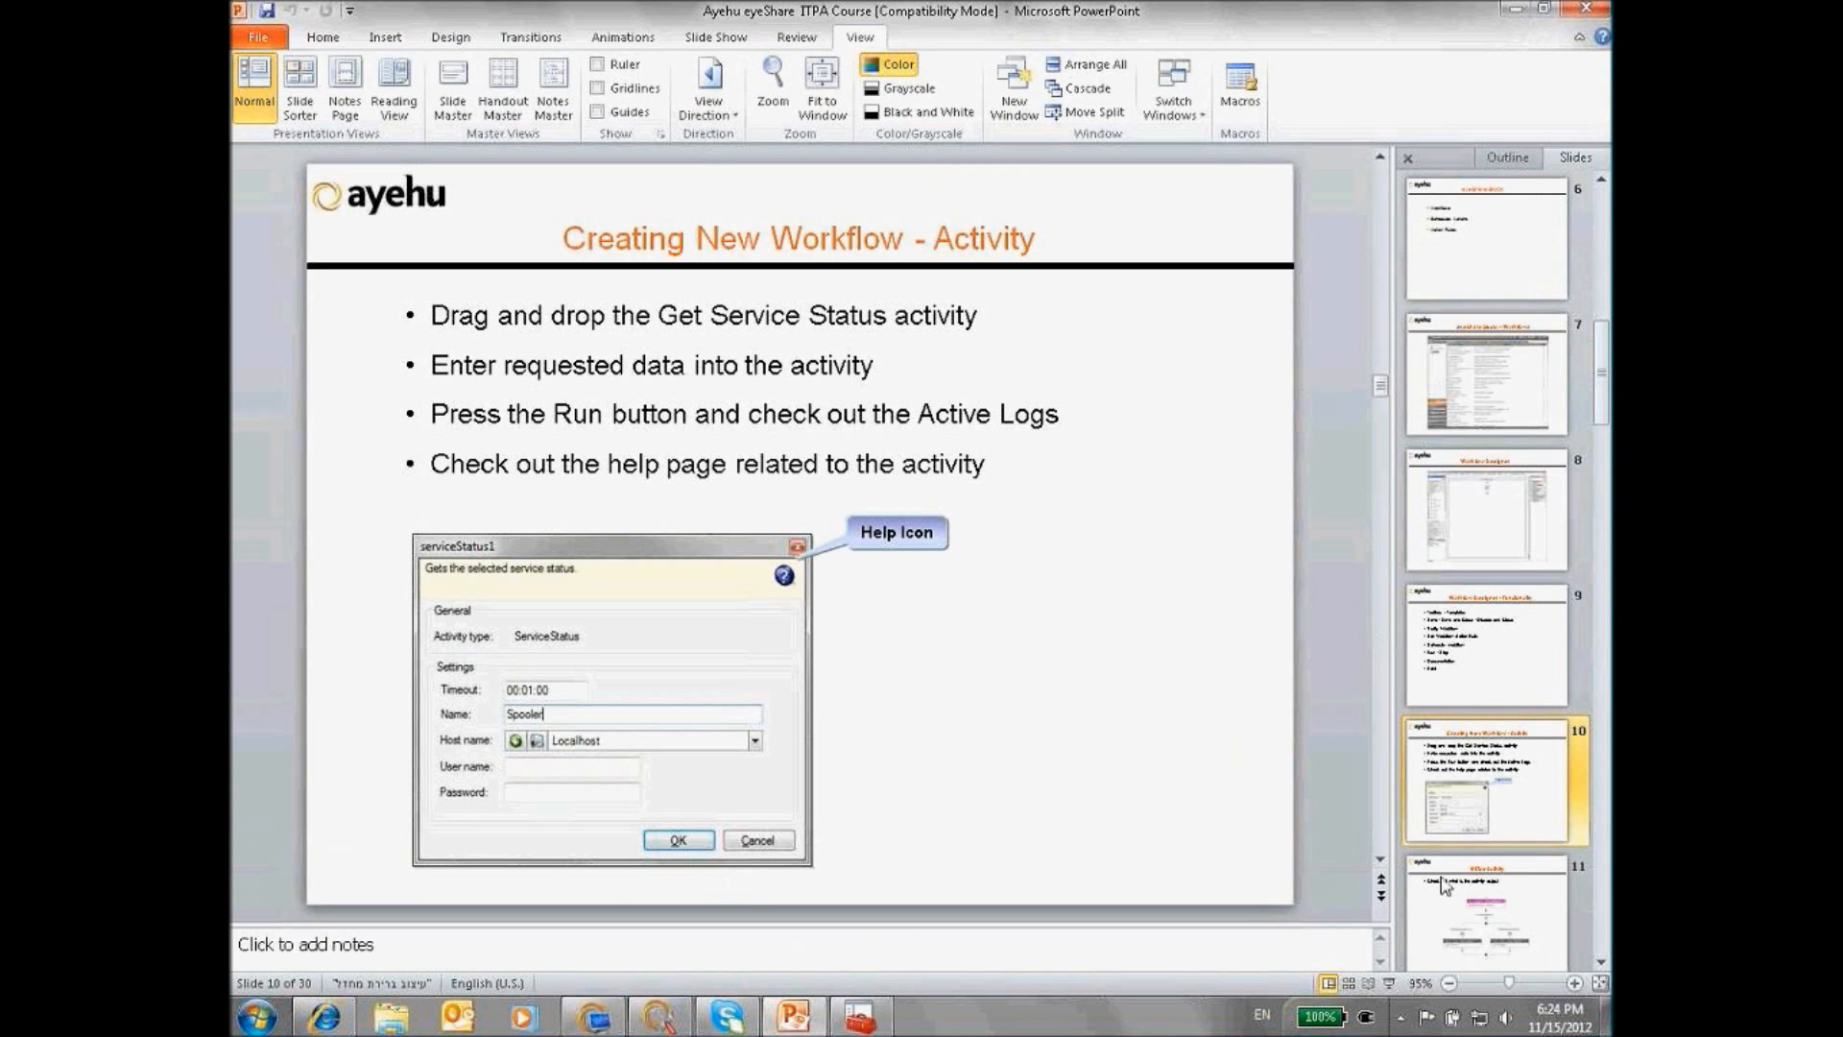
Advance the deck to slide 11, 'If-Else Activity', and return to Workflow Designer
{"action": "scroll", "coordinate": [1159, 749], "scroll_direction": "down", "scroll_amount": 1}
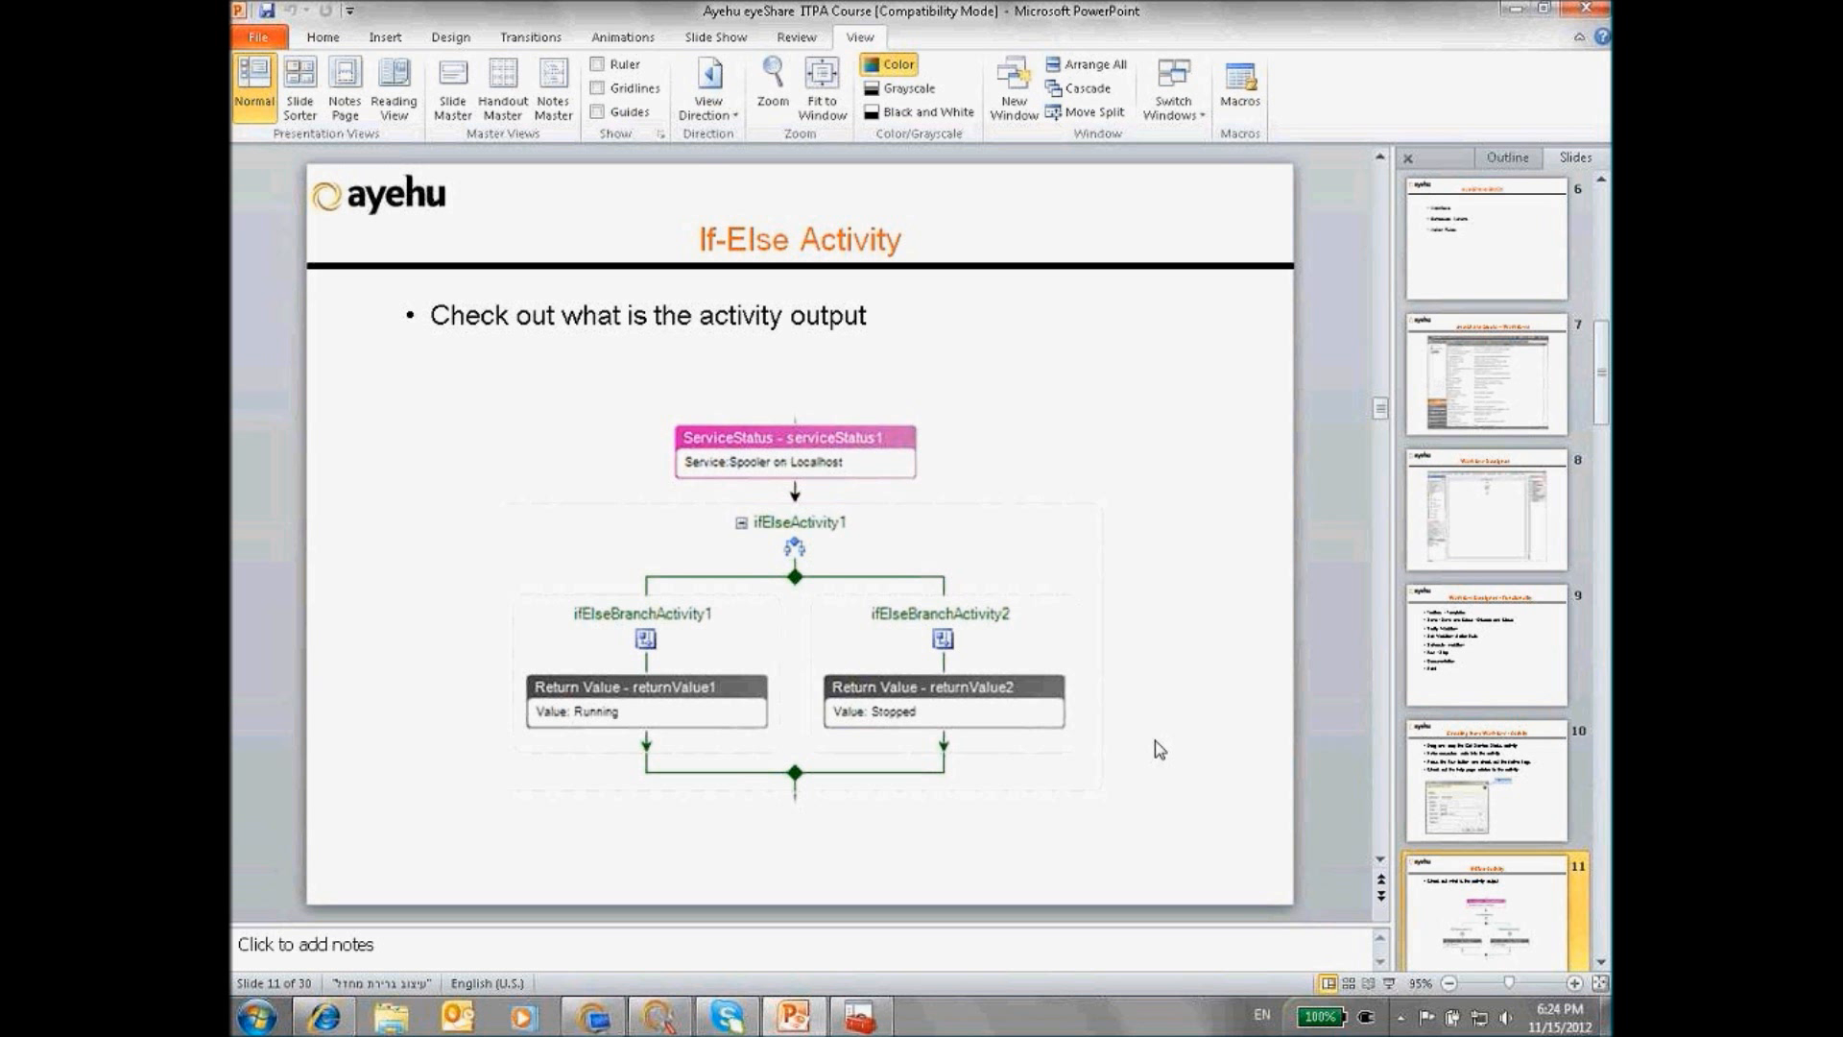
{"action": "left_click", "coordinate": [661, 1017]}
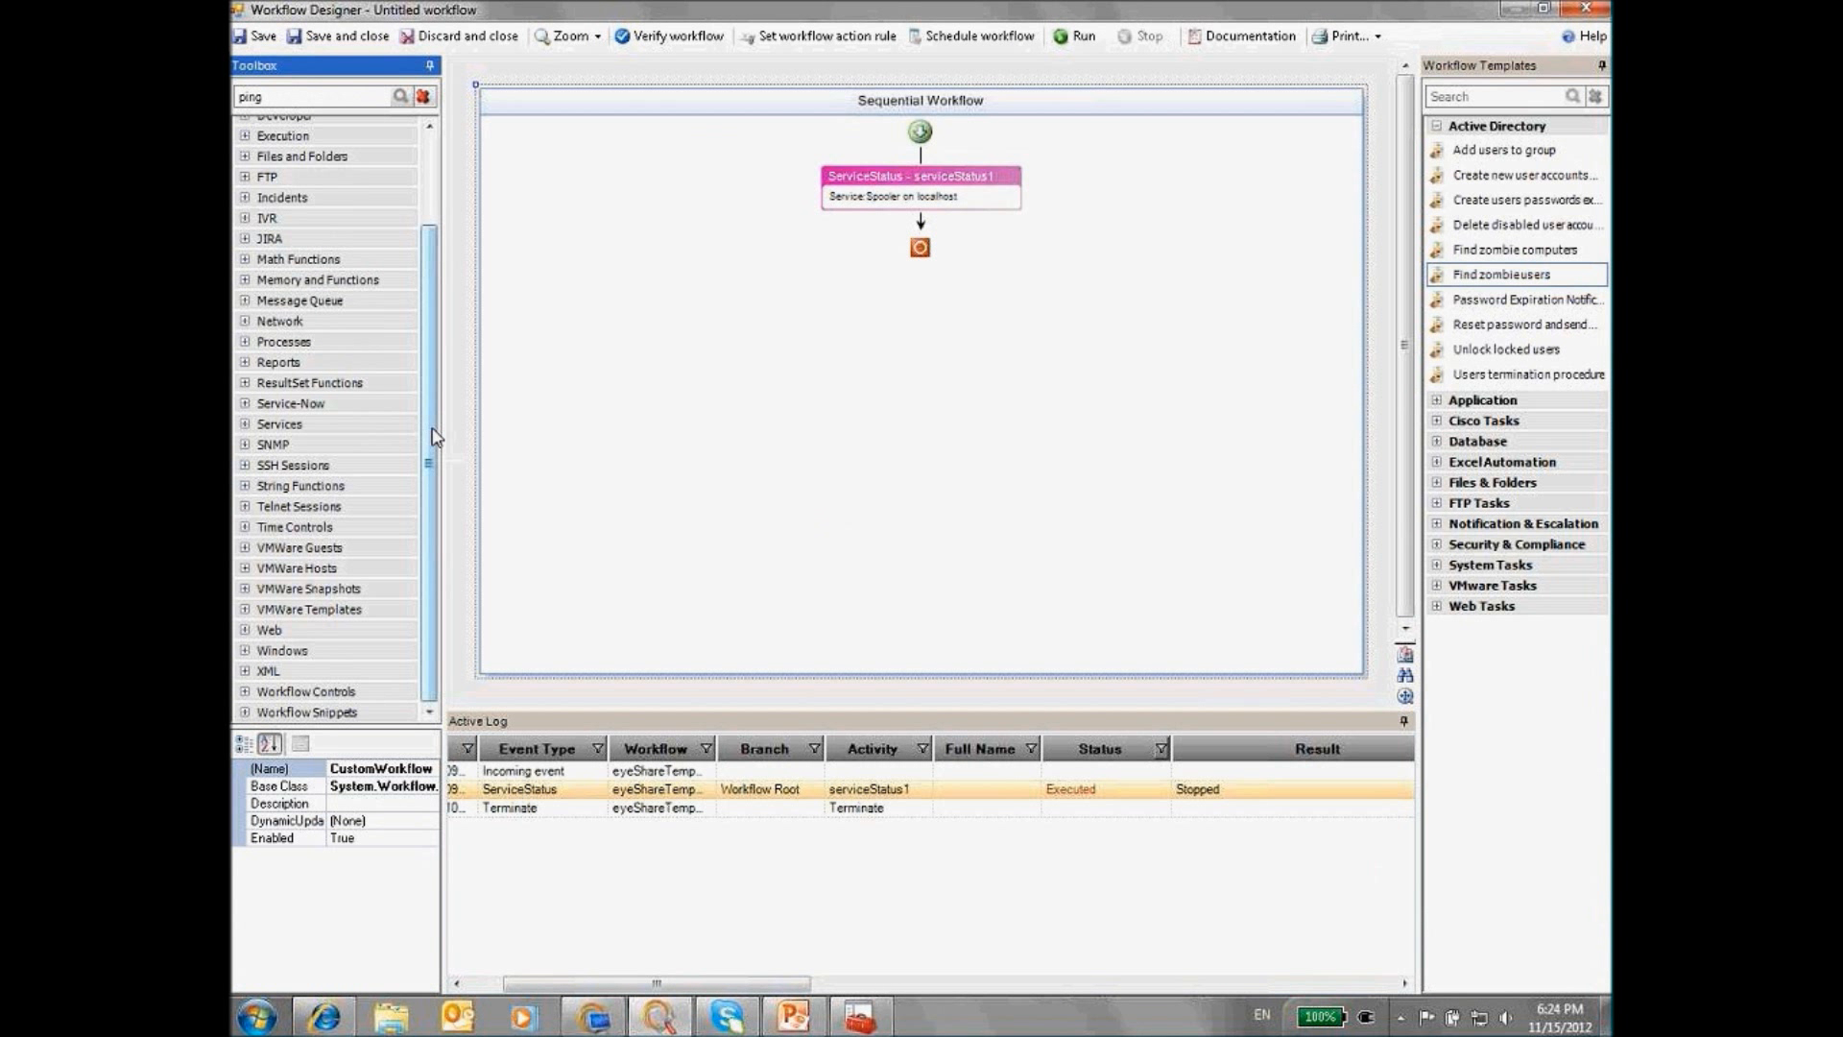
Drag an If-Else activity from Workflow Controls onto the canvas below serviceStatus1
{"action": "left_click", "coordinate": [246, 692]}
{"action": "left_click_drag", "start_coordinate": [428, 506], "coordinate": [430, 509]}
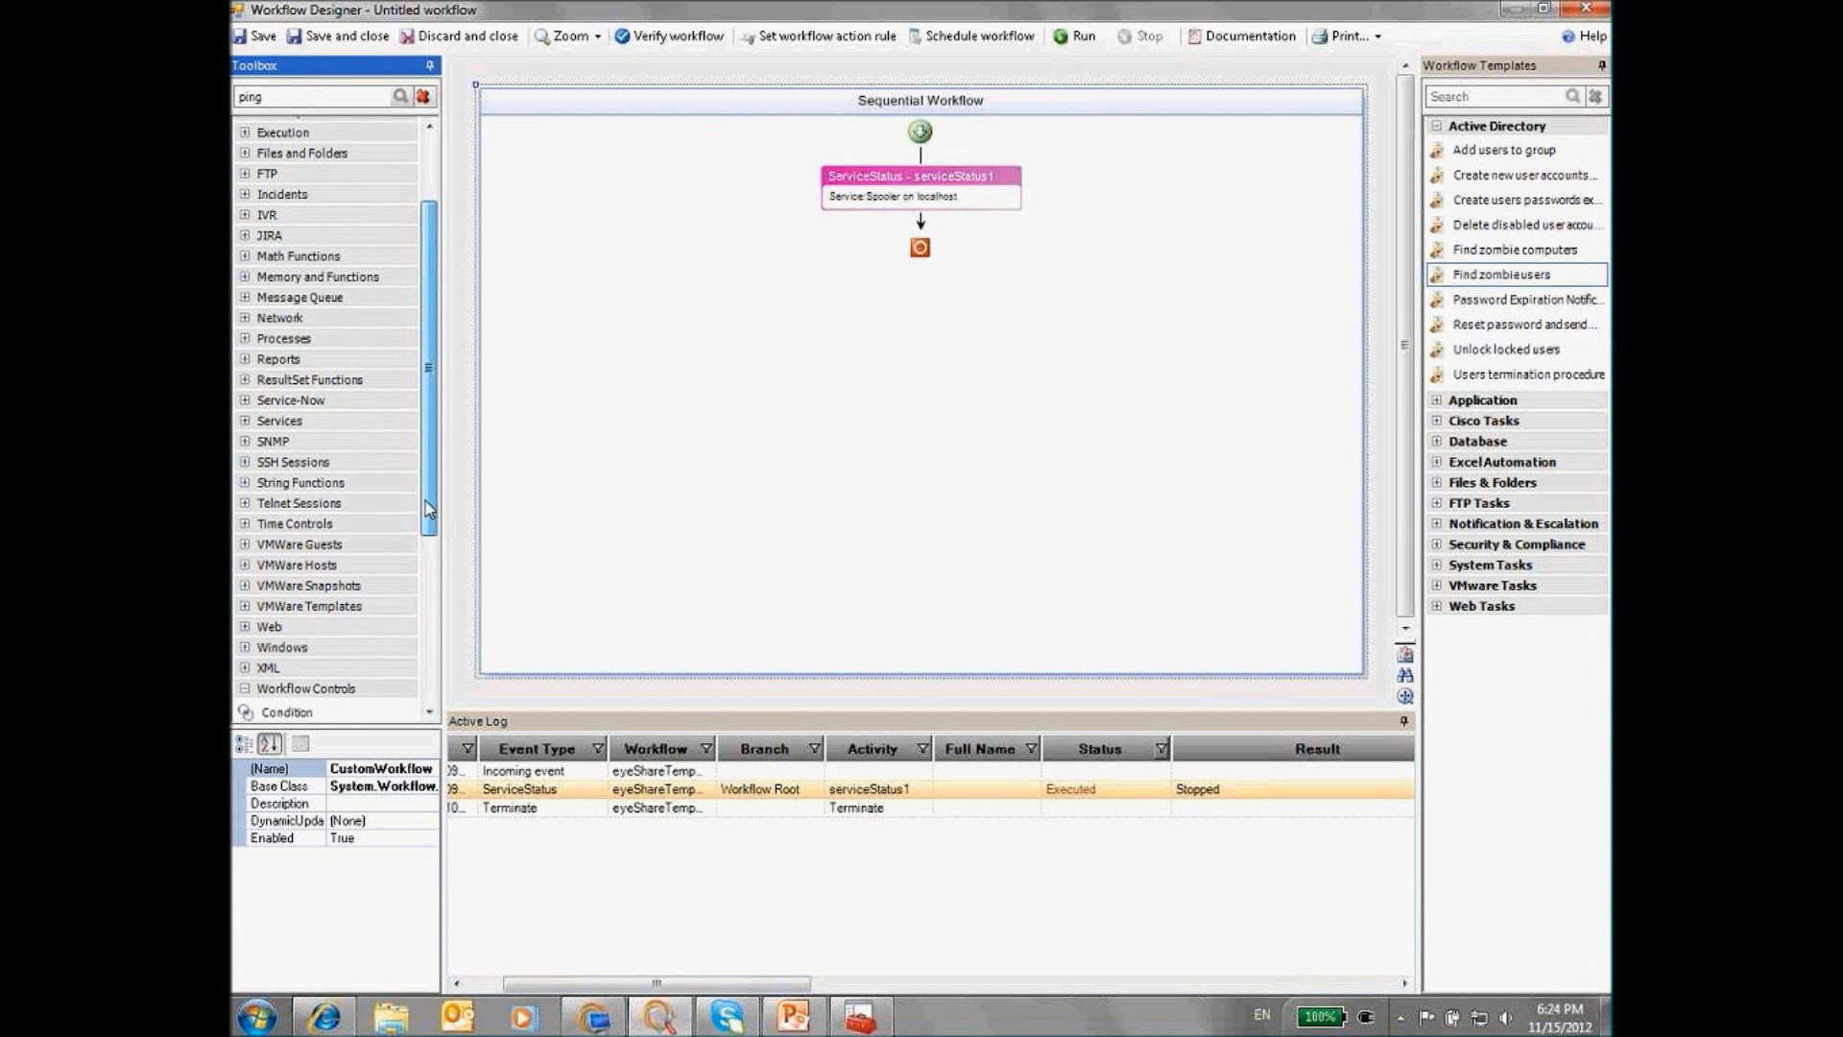
{"action": "scroll", "coordinate": [428, 549], "scroll_direction": "down", "scroll_amount": 2}
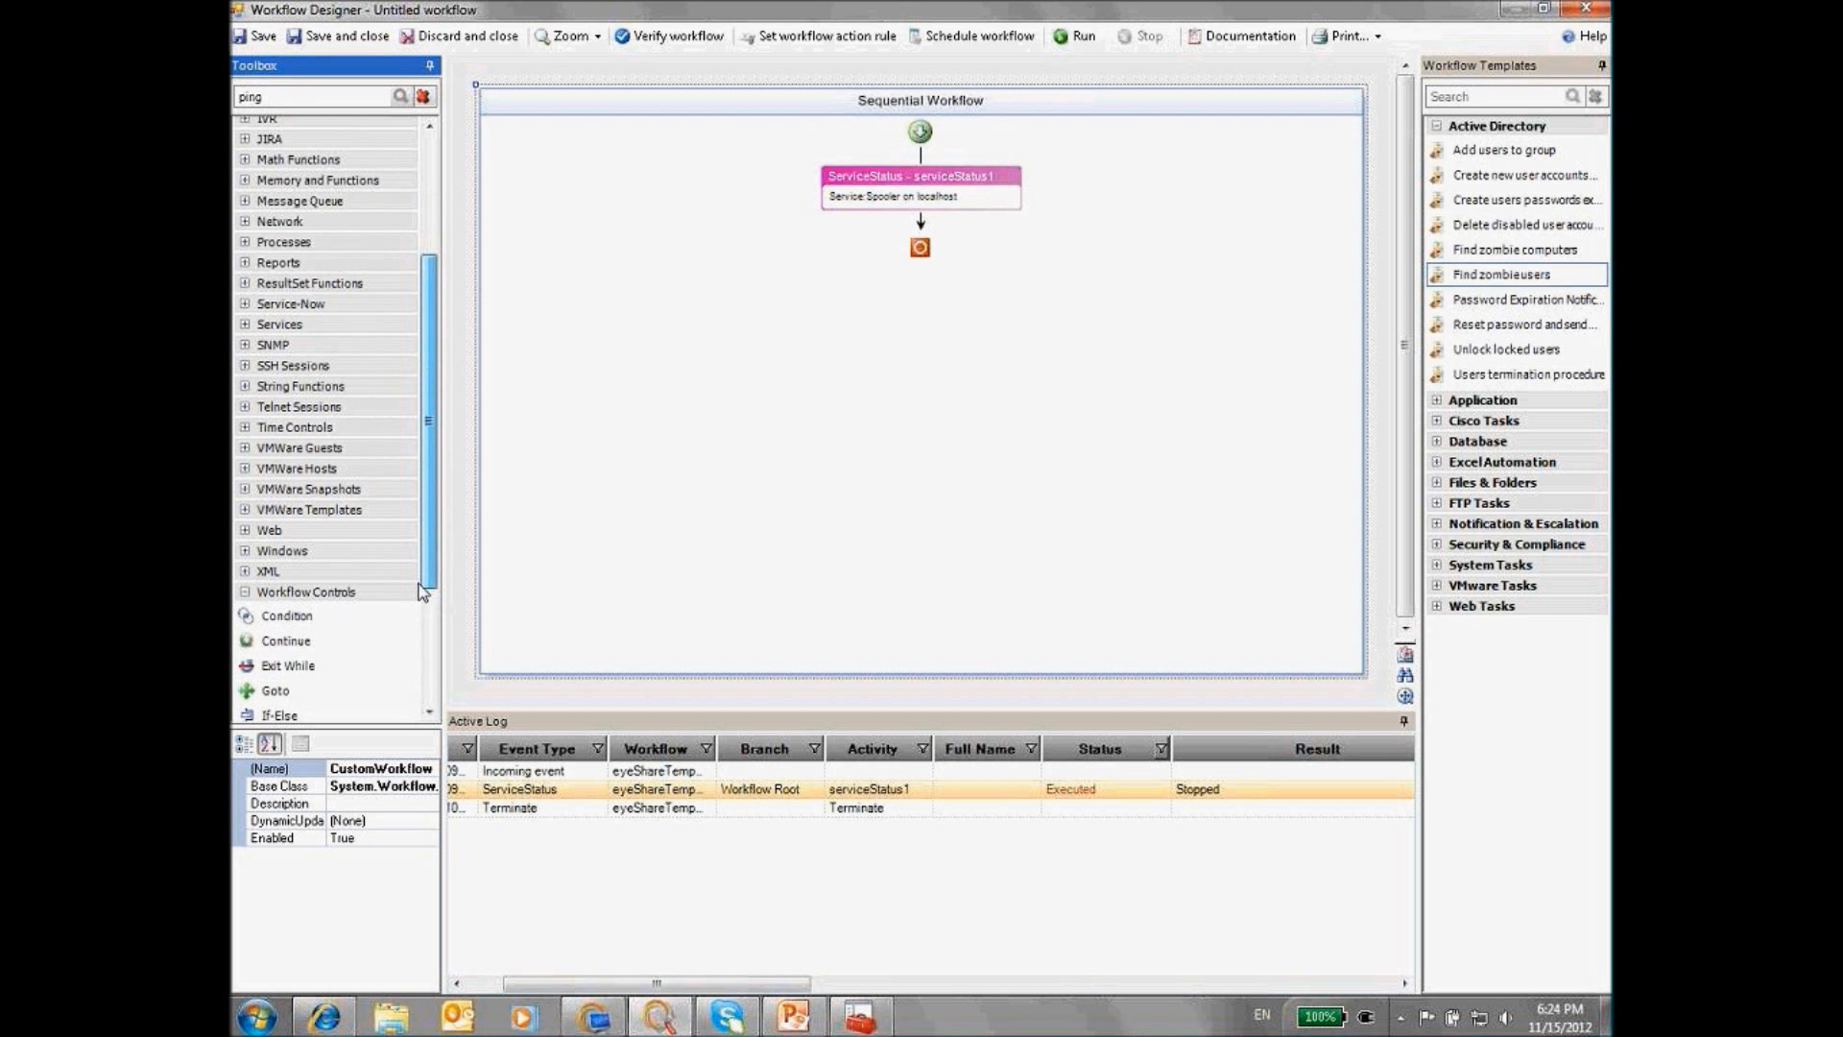
{"action": "scroll", "coordinate": [421, 587], "scroll_direction": "down", "scroll_amount": 4}
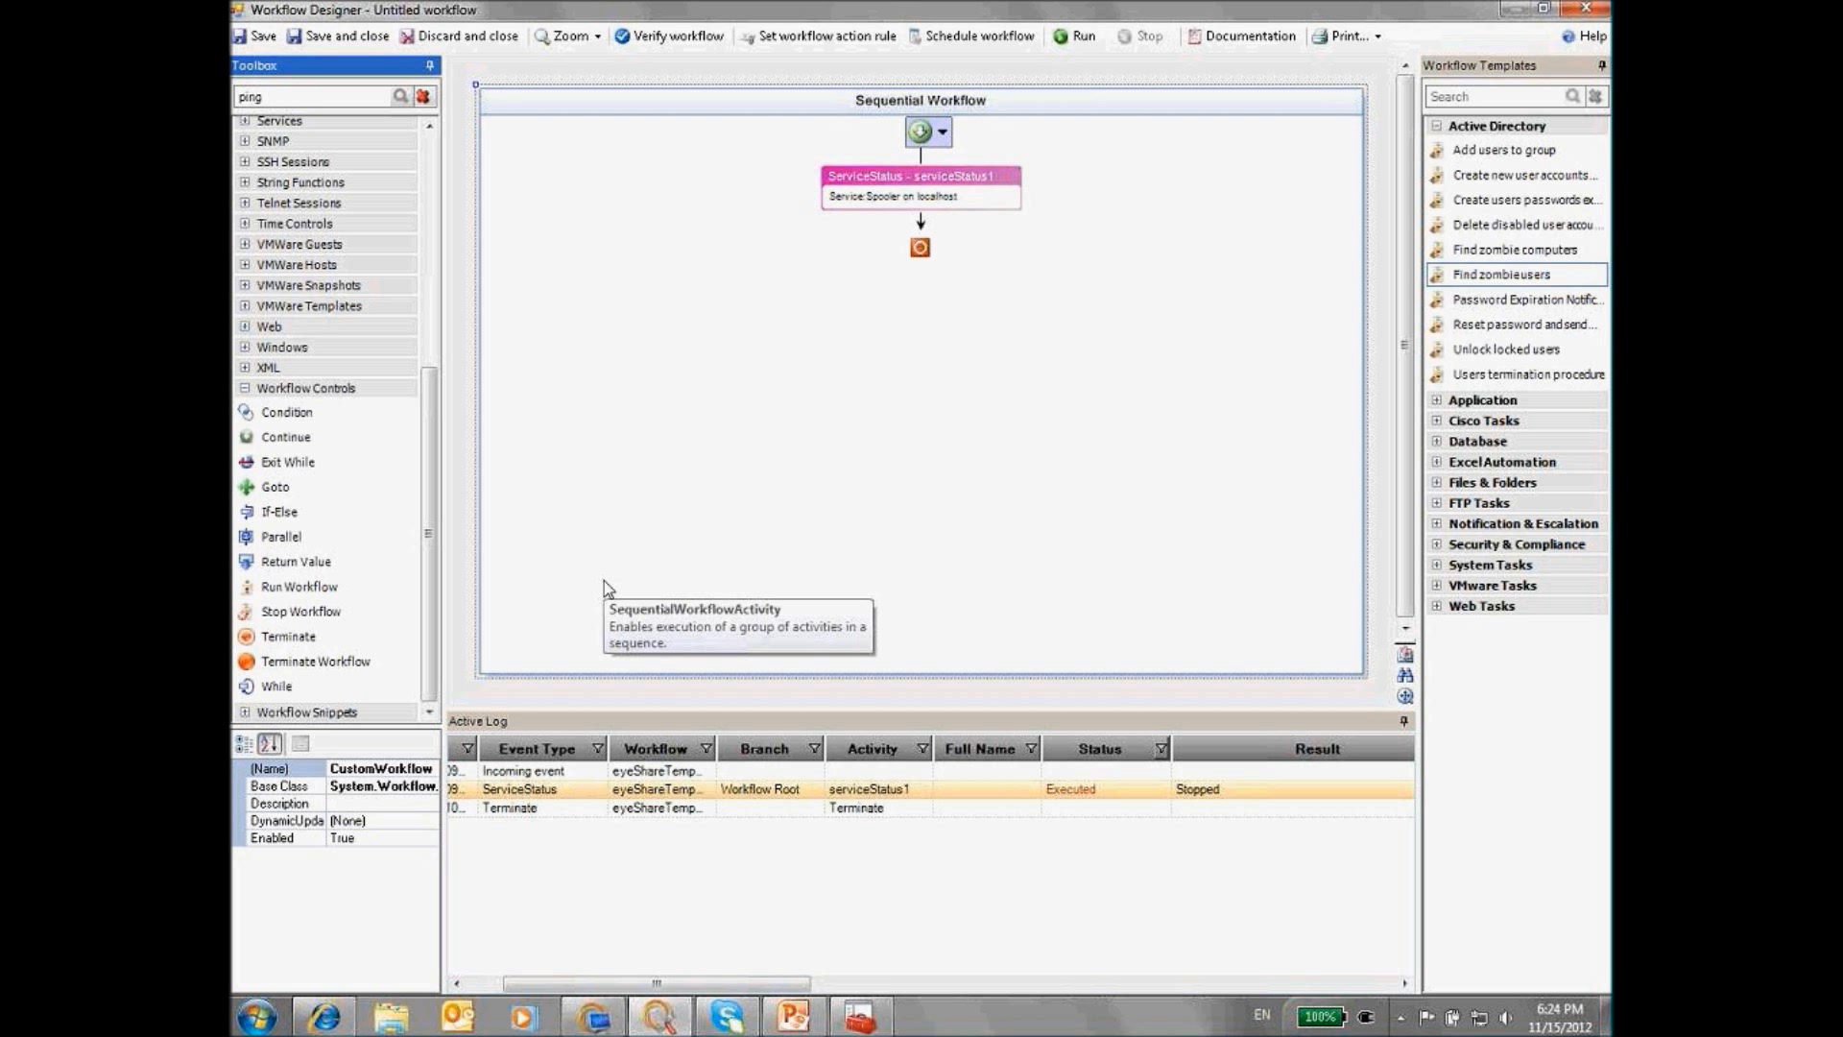
{"action": "left_click_drag", "start_coordinate": [280, 512], "coordinate": [922, 223]}
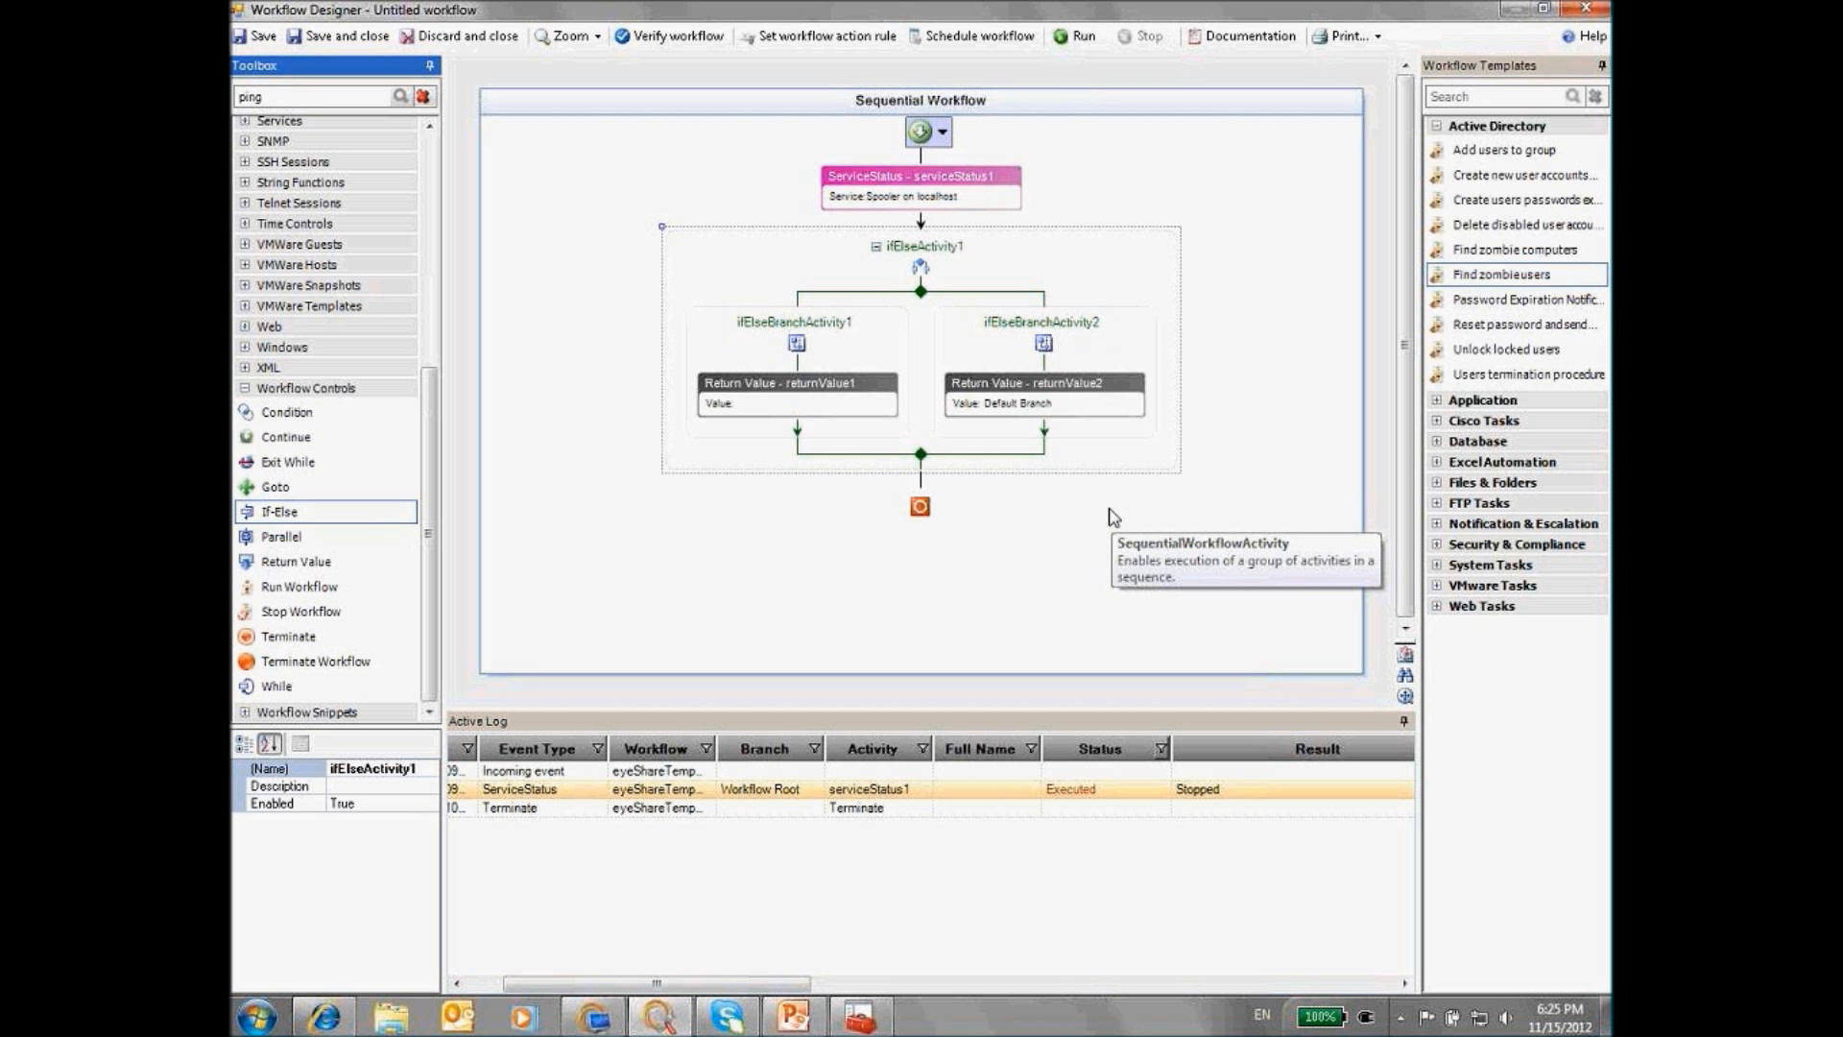
Review the serviceStatus1 Help topic for its possible output values
{"action": "right_click", "coordinate": [910, 193]}
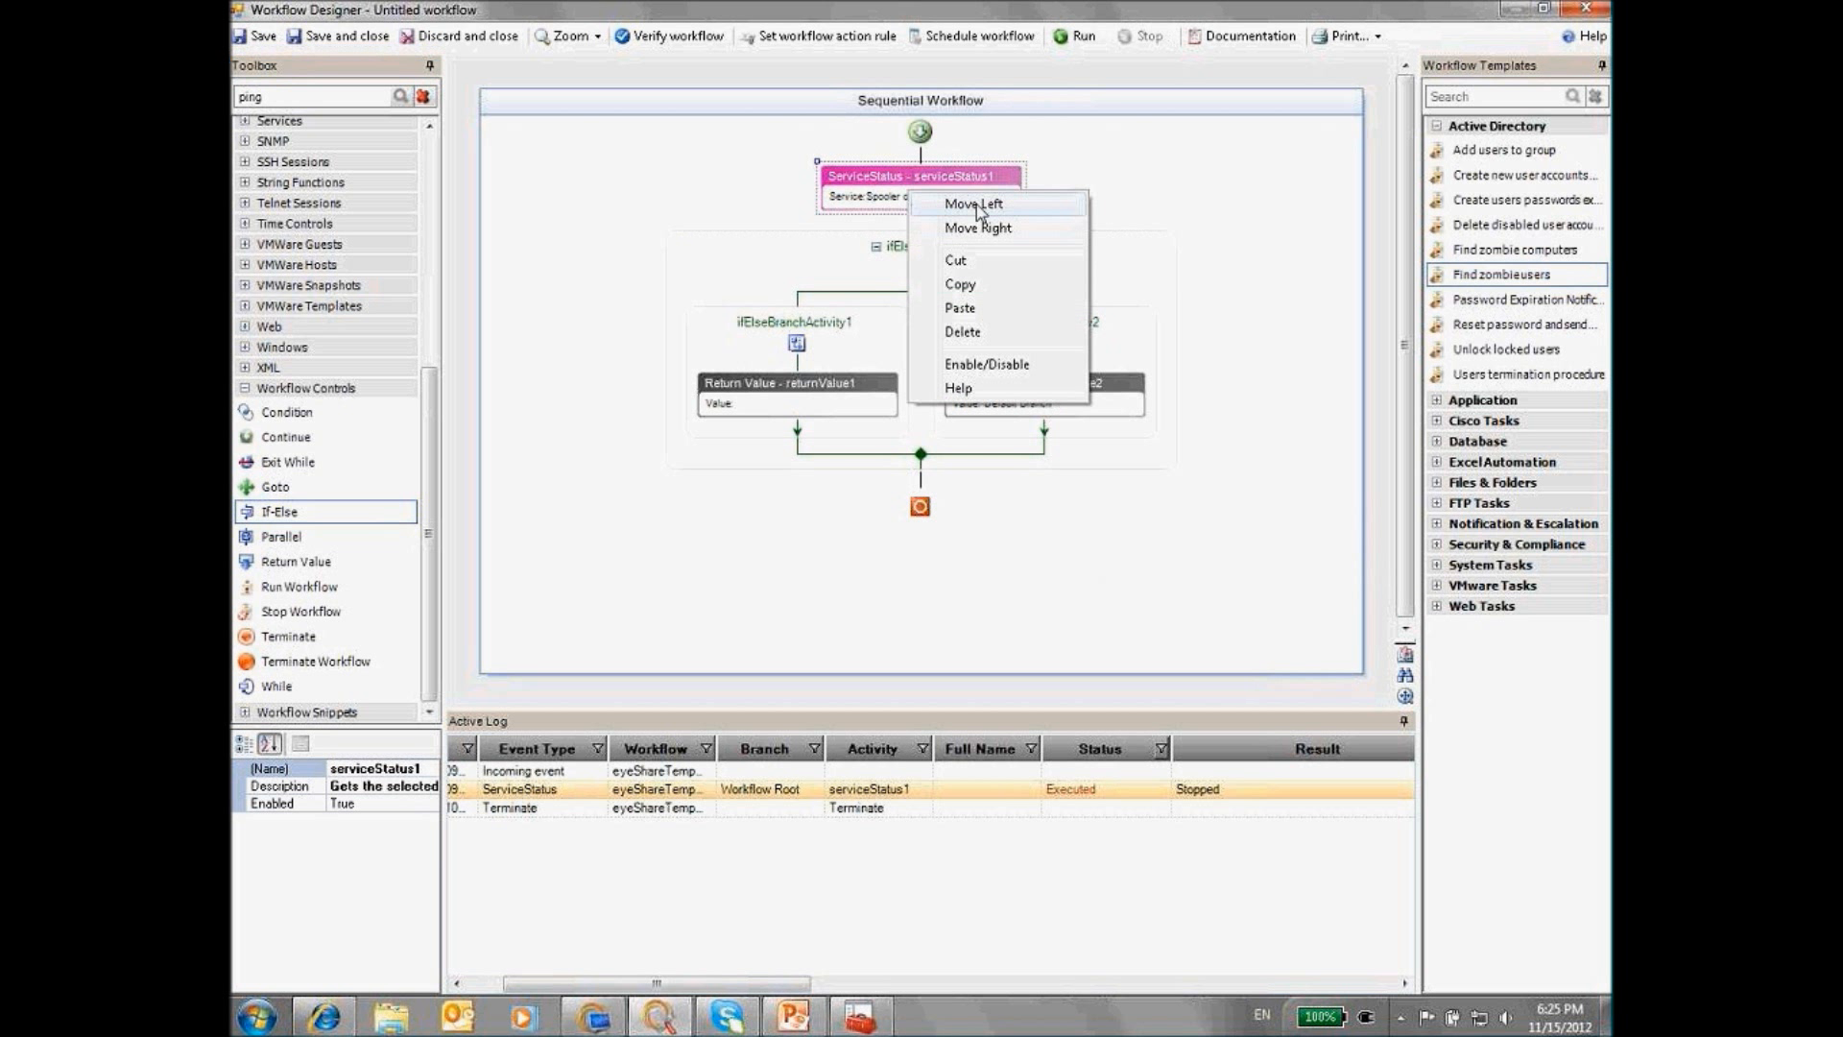
{"action": "left_click", "coordinate": [960, 388]}
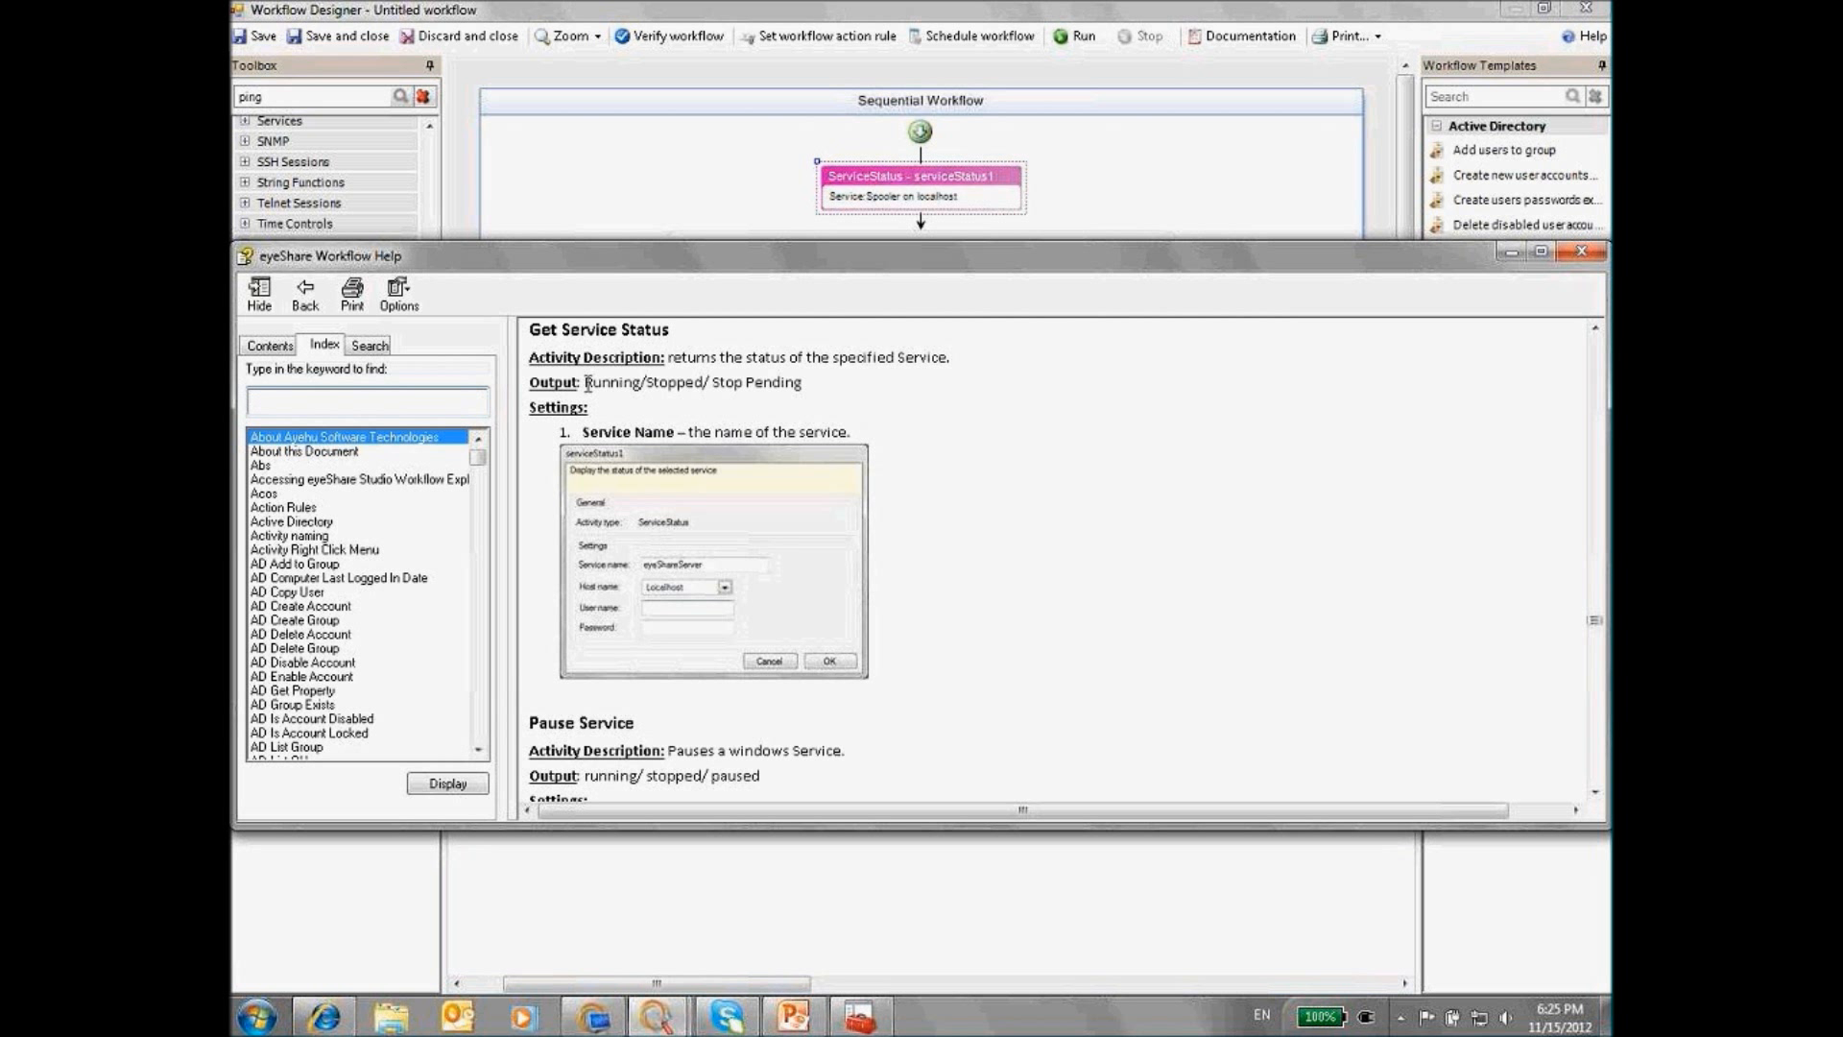
{"action": "left_click", "coordinate": [1581, 253]}
Set the first branch's returnValue1 to the predefined value Stopped
{"action": "double_click", "coordinate": [749, 394]}
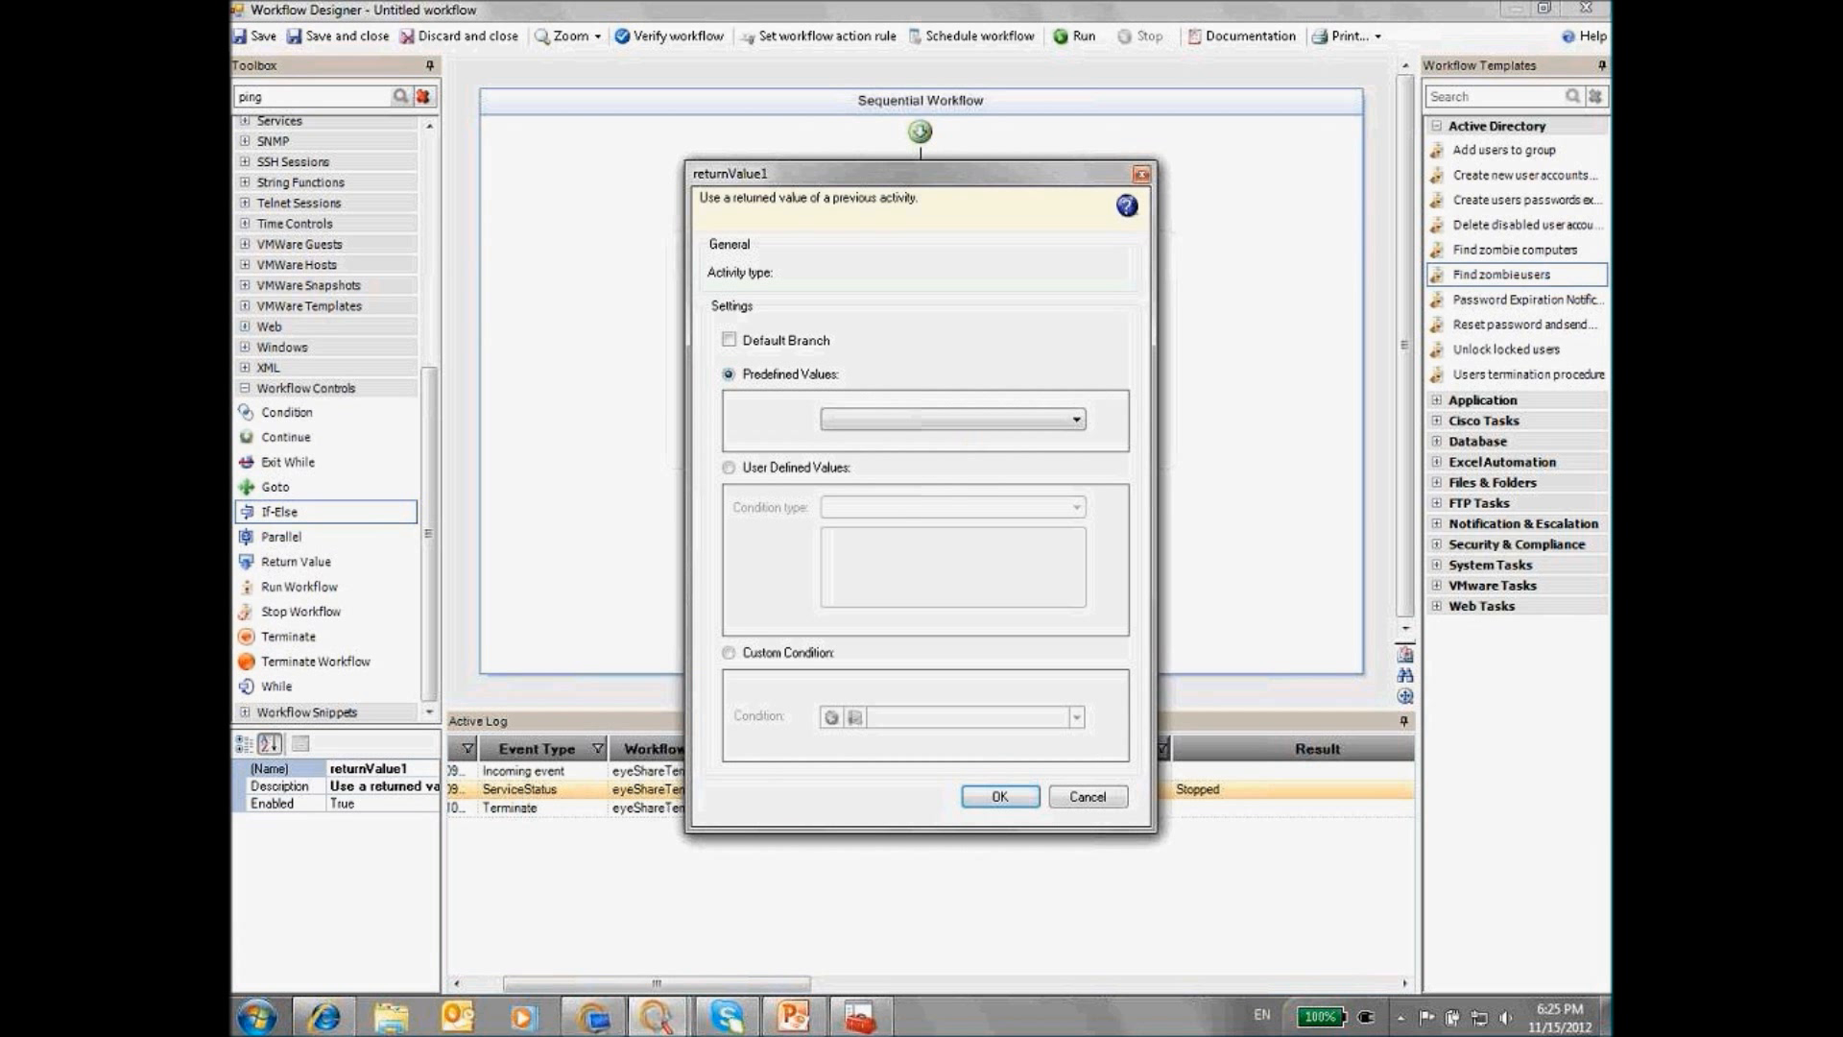
{"action": "left_click", "coordinate": [857, 420]}
{"action": "left_click", "coordinate": [855, 524]}
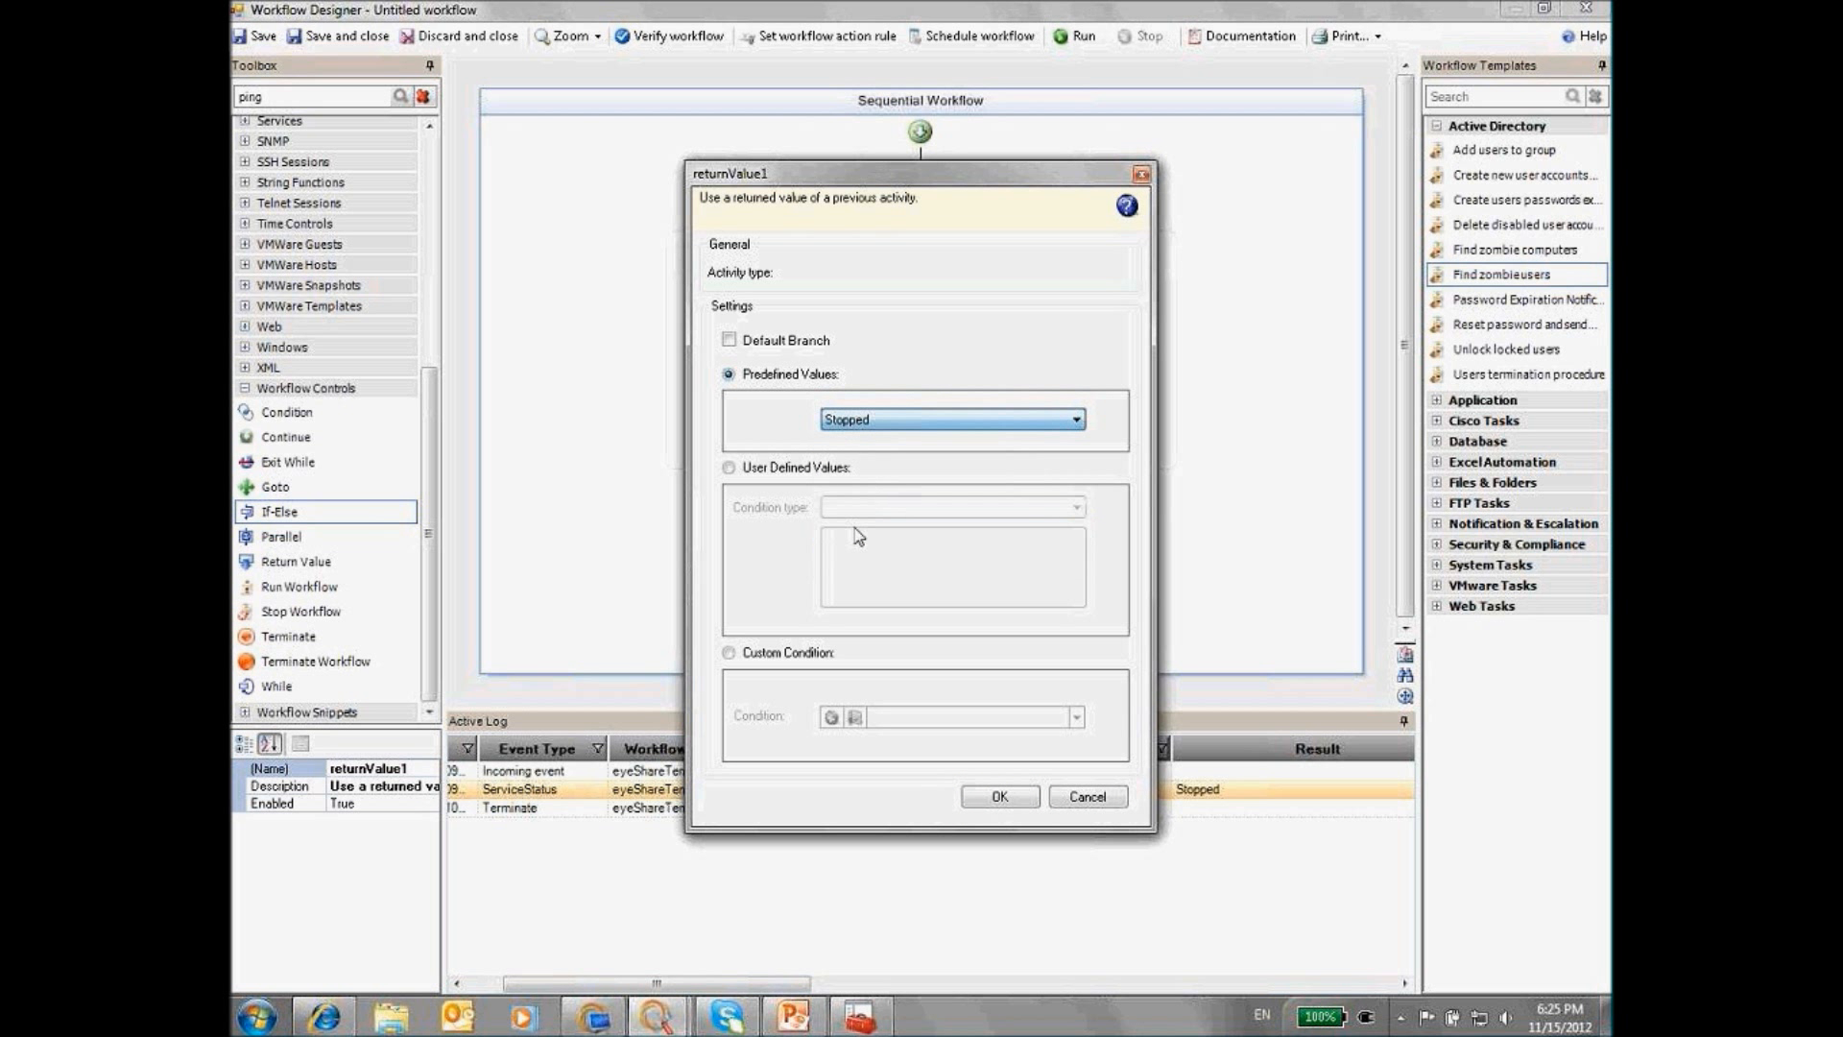
{"action": "left_click", "coordinate": [1001, 798]}
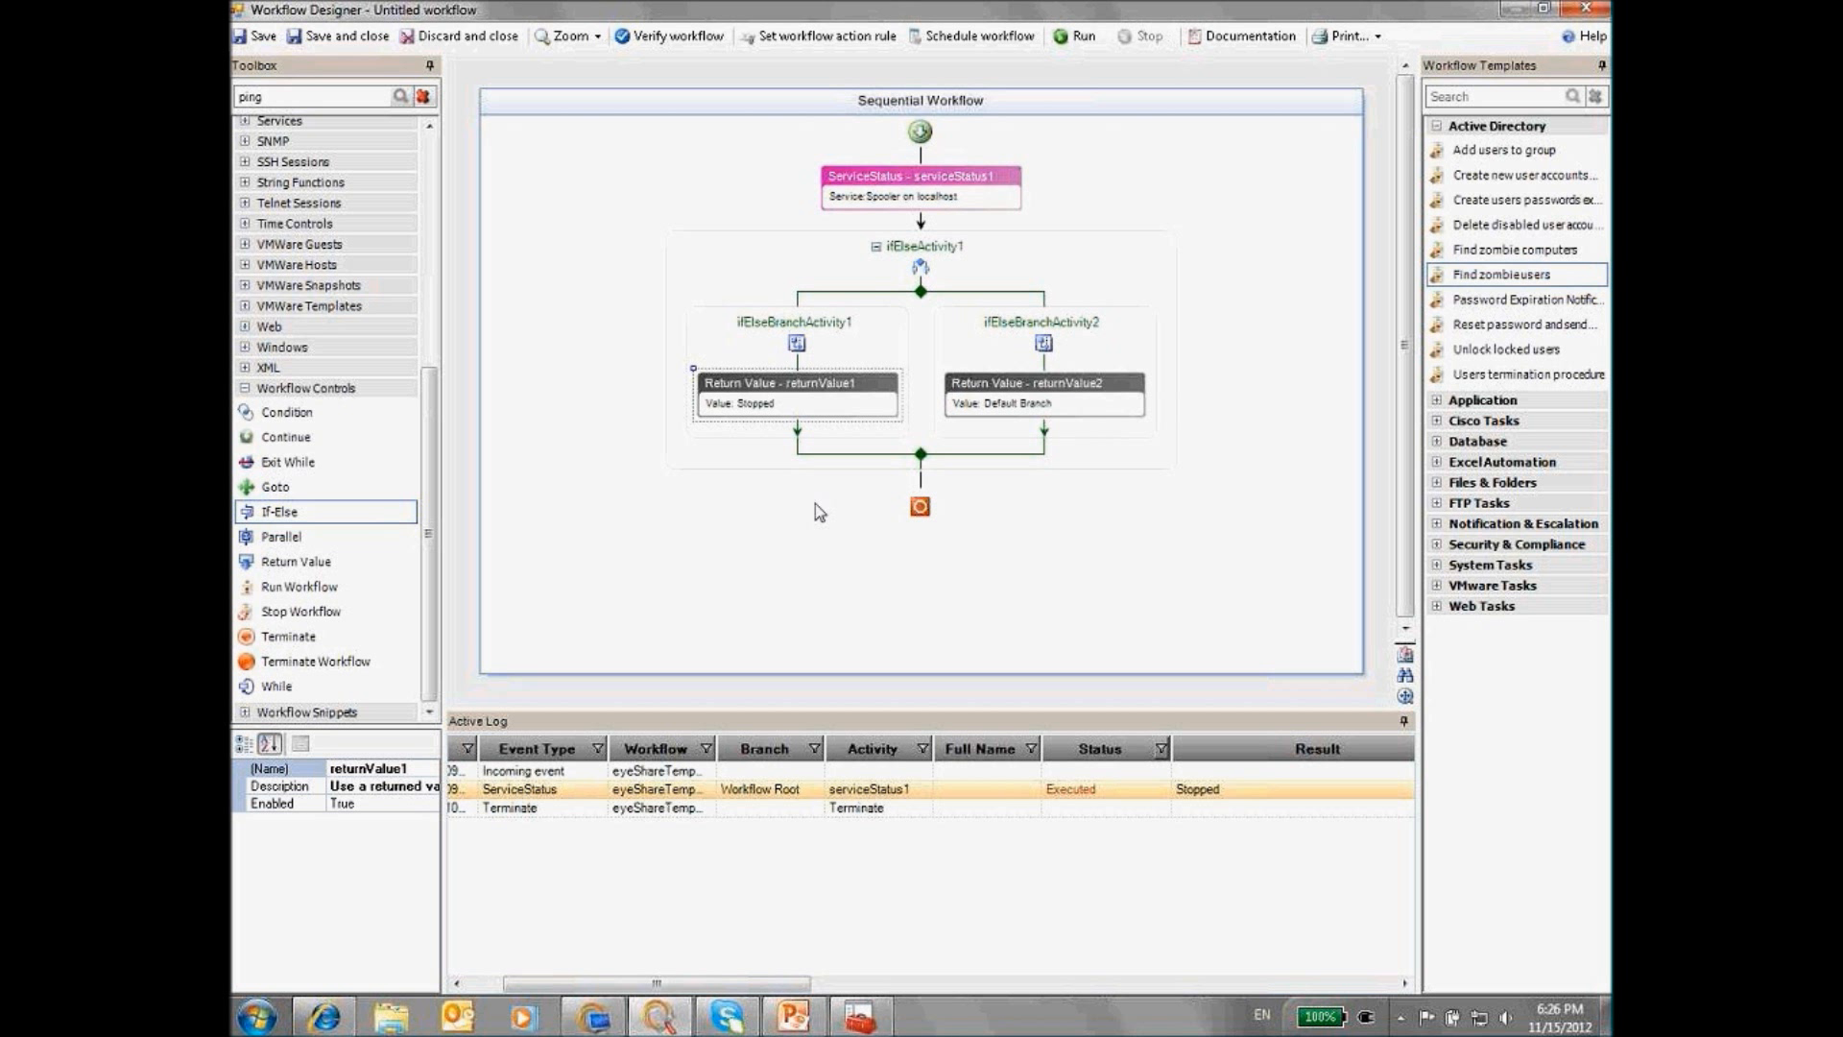
View slide 12 on predefined values and default branches, then return to Workflow Designer
{"action": "left_click", "coordinate": [795, 1018]}
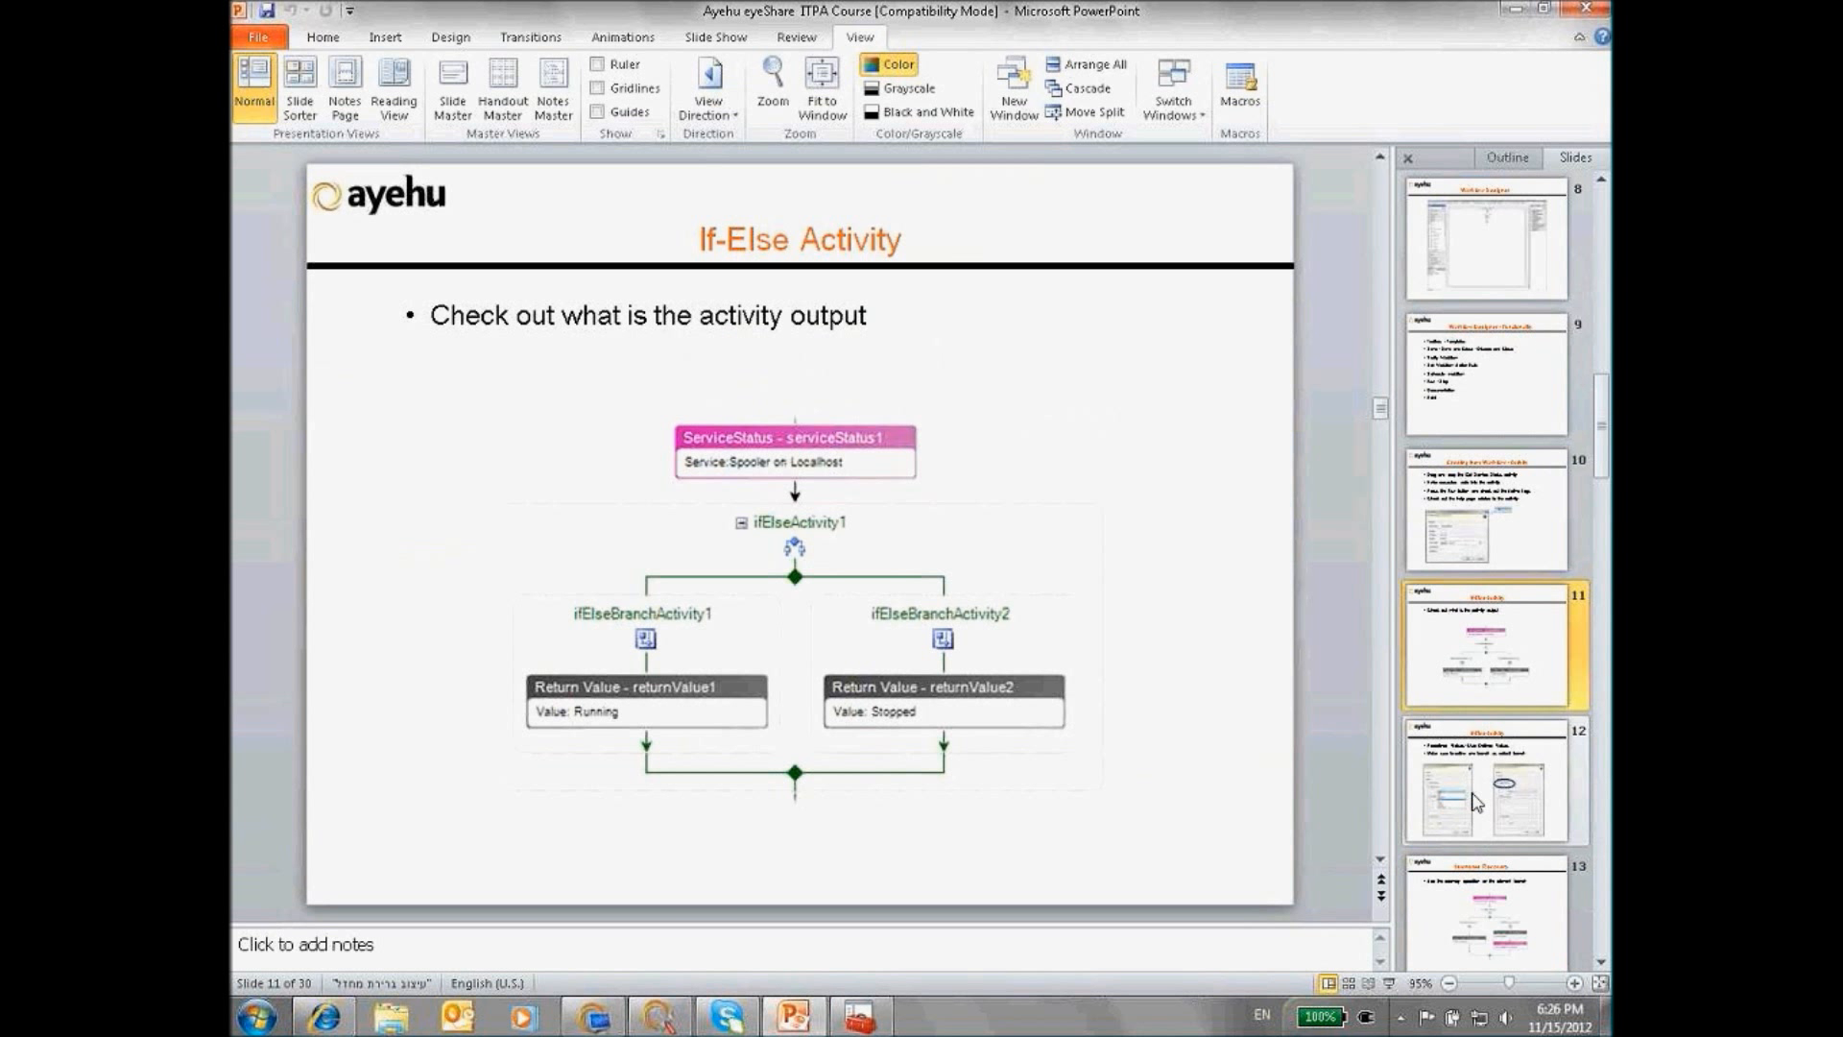
{"action": "left_click", "coordinate": [1476, 802]}
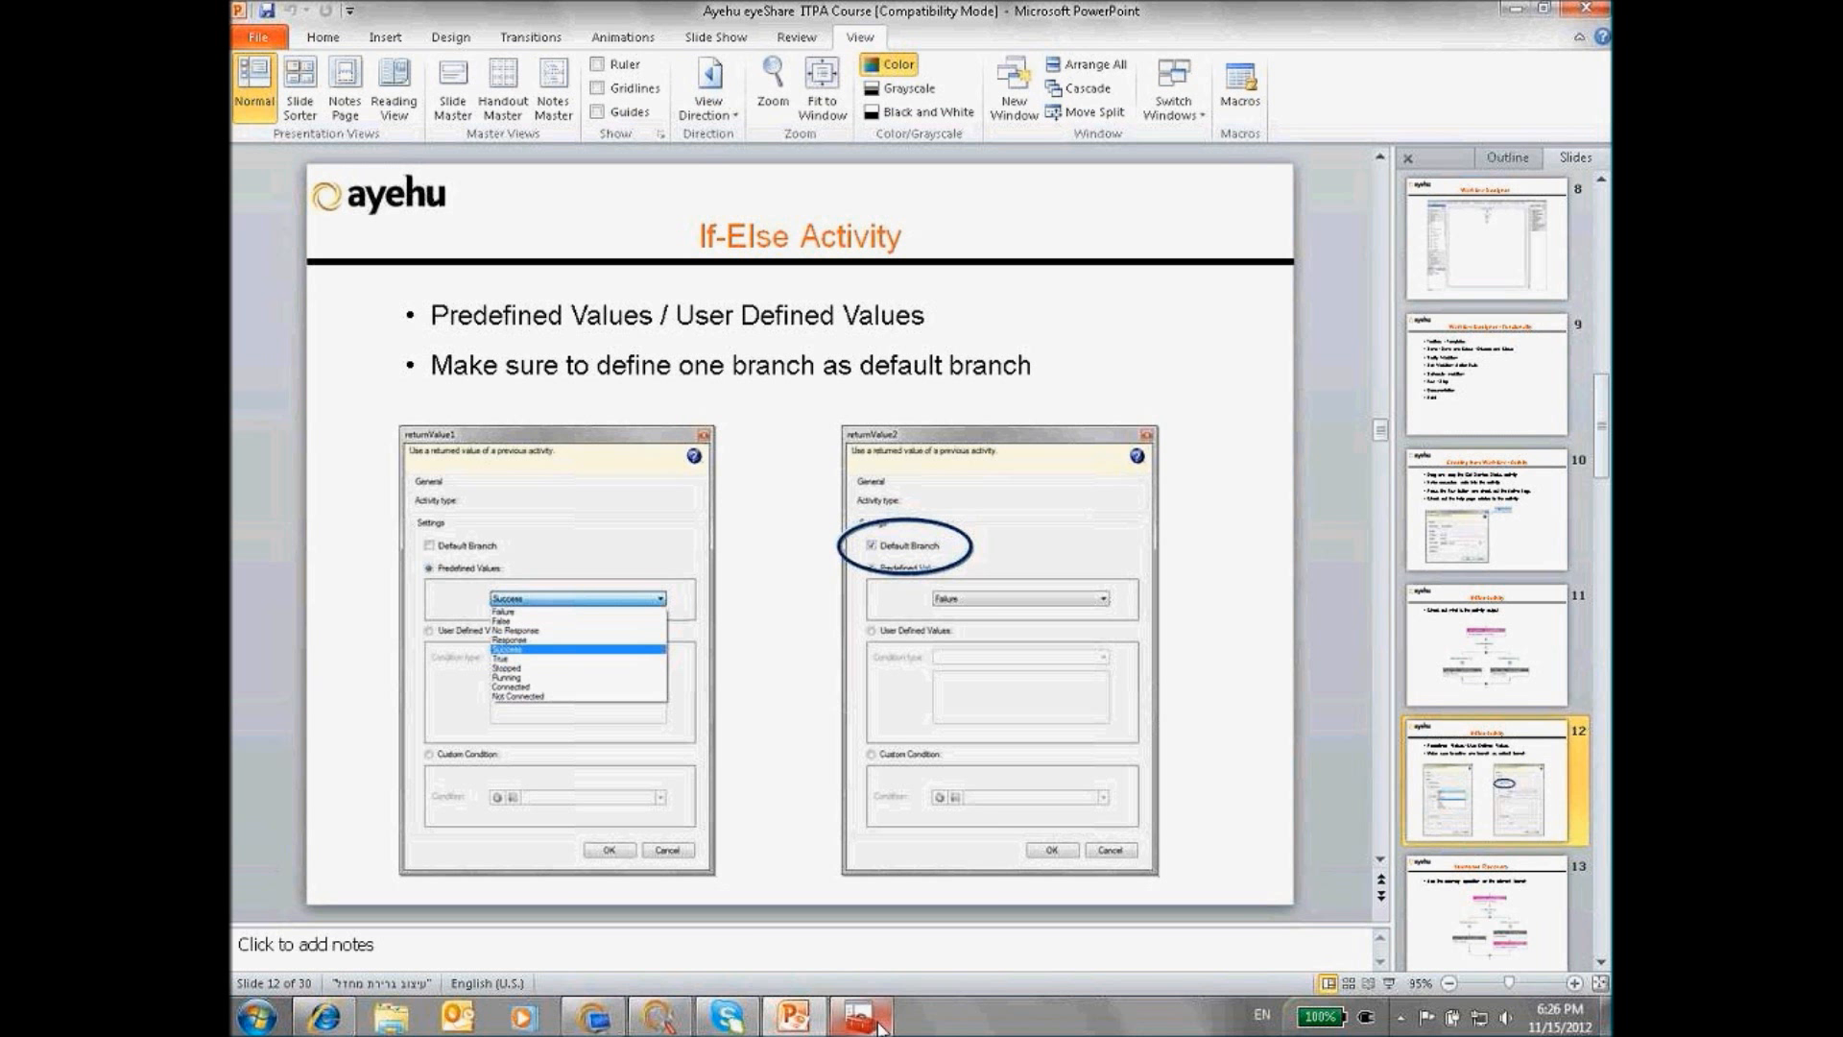
{"action": "mouse_move", "coordinate": [655, 1020]}
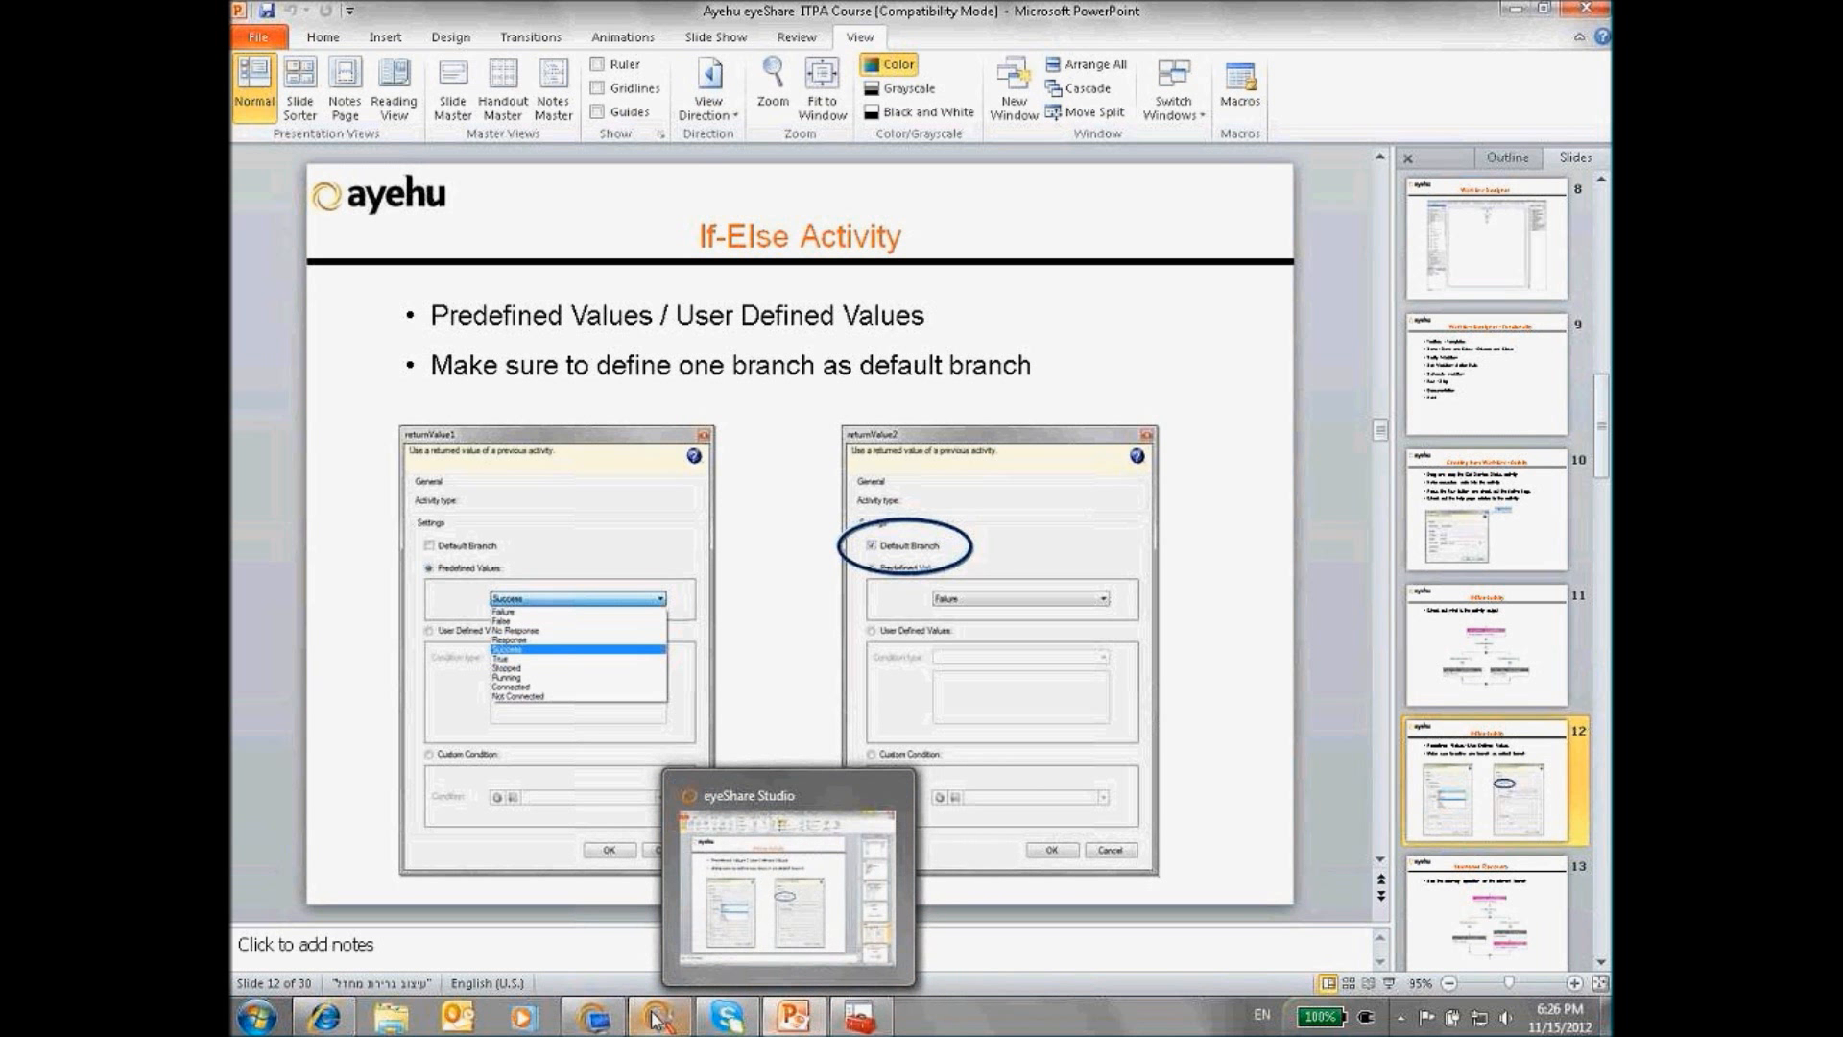
{"action": "left_click", "coordinate": [656, 1020]}
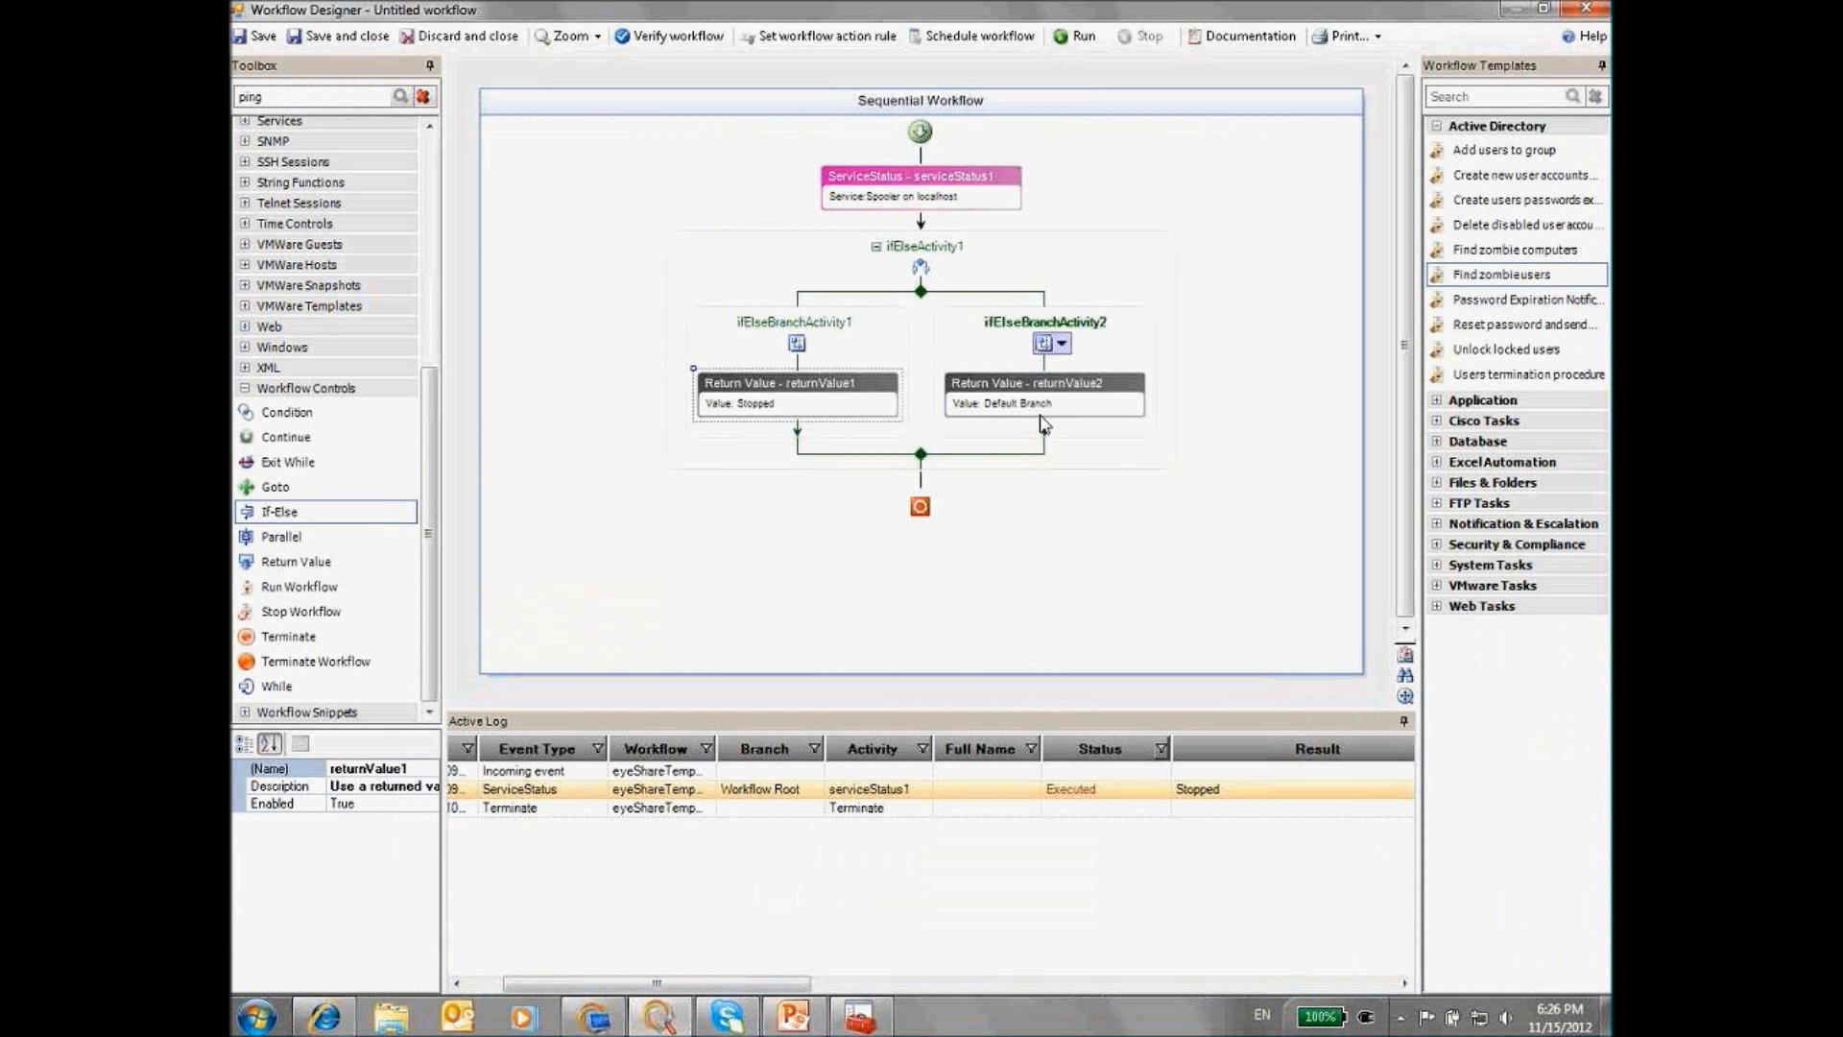
{"action": "double_click", "coordinate": [783, 411]}
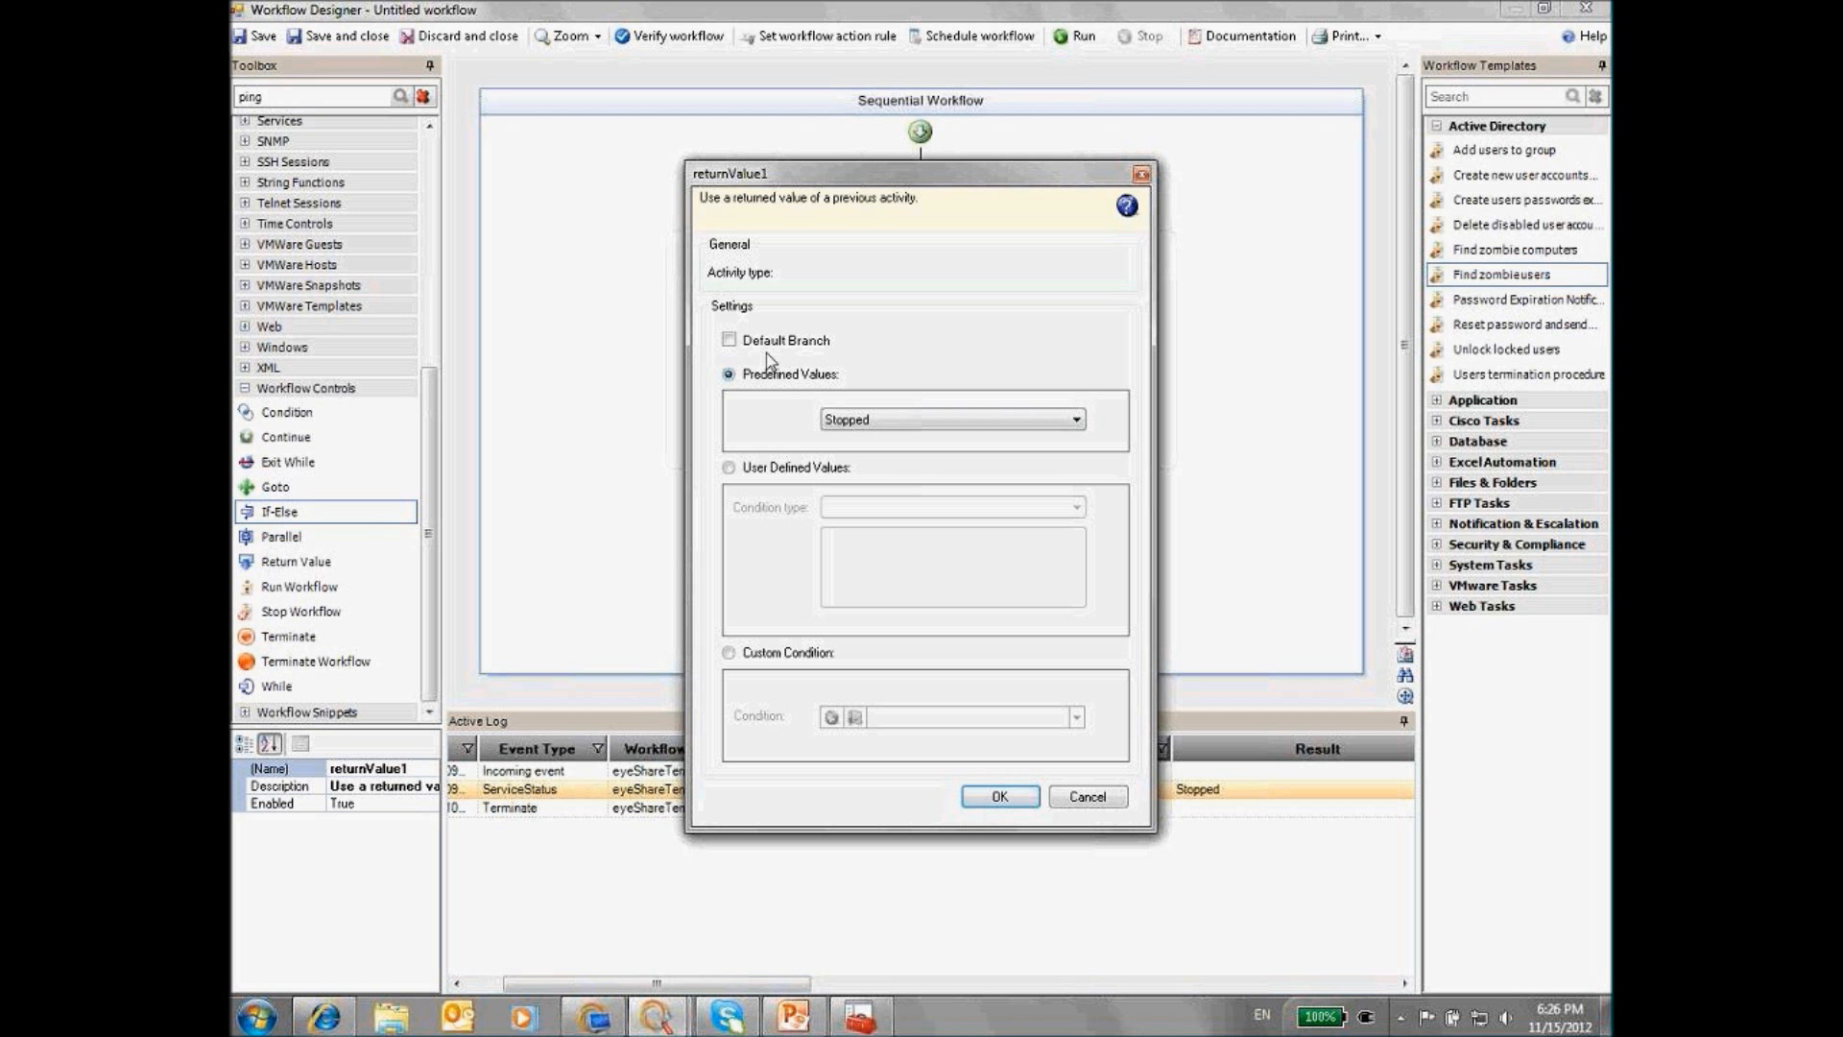
{"action": "left_click", "coordinate": [1088, 796]}
{"action": "double_click", "coordinate": [1015, 403]}
{"action": "left_click", "coordinate": [993, 428]}
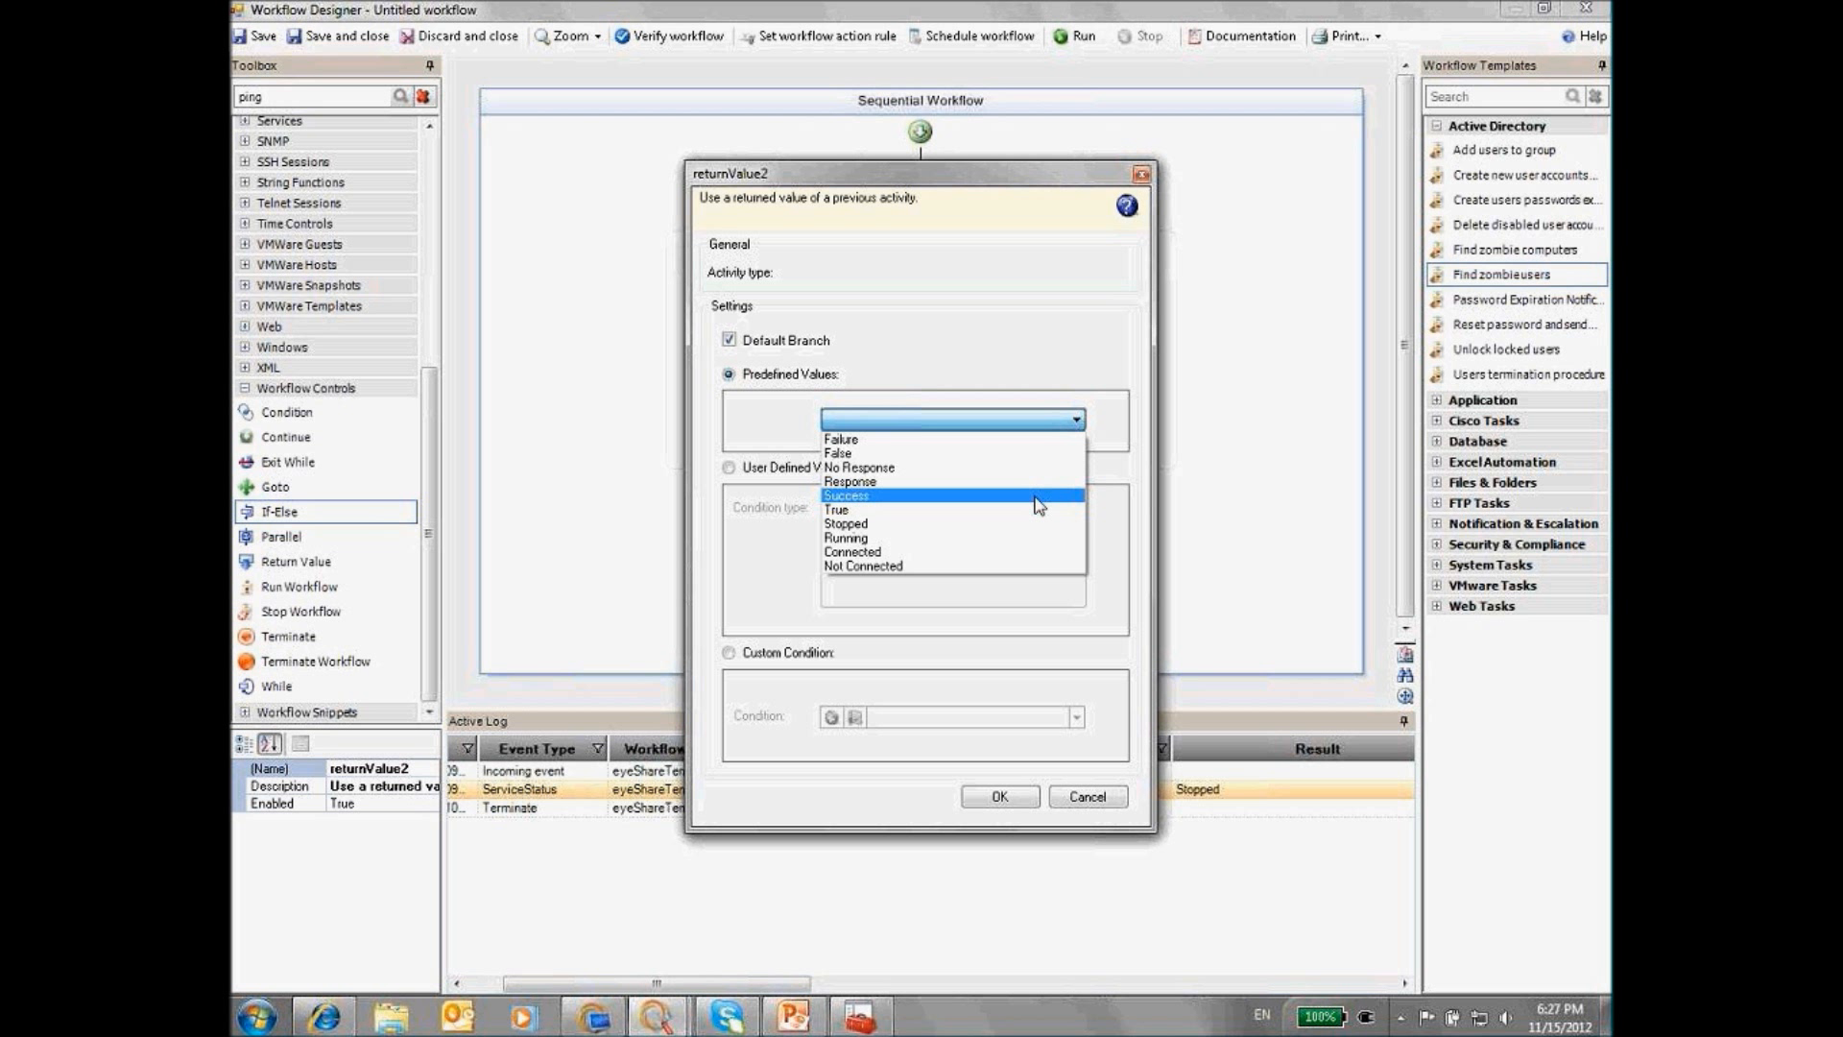
{"action": "left_click", "coordinate": [753, 469]}
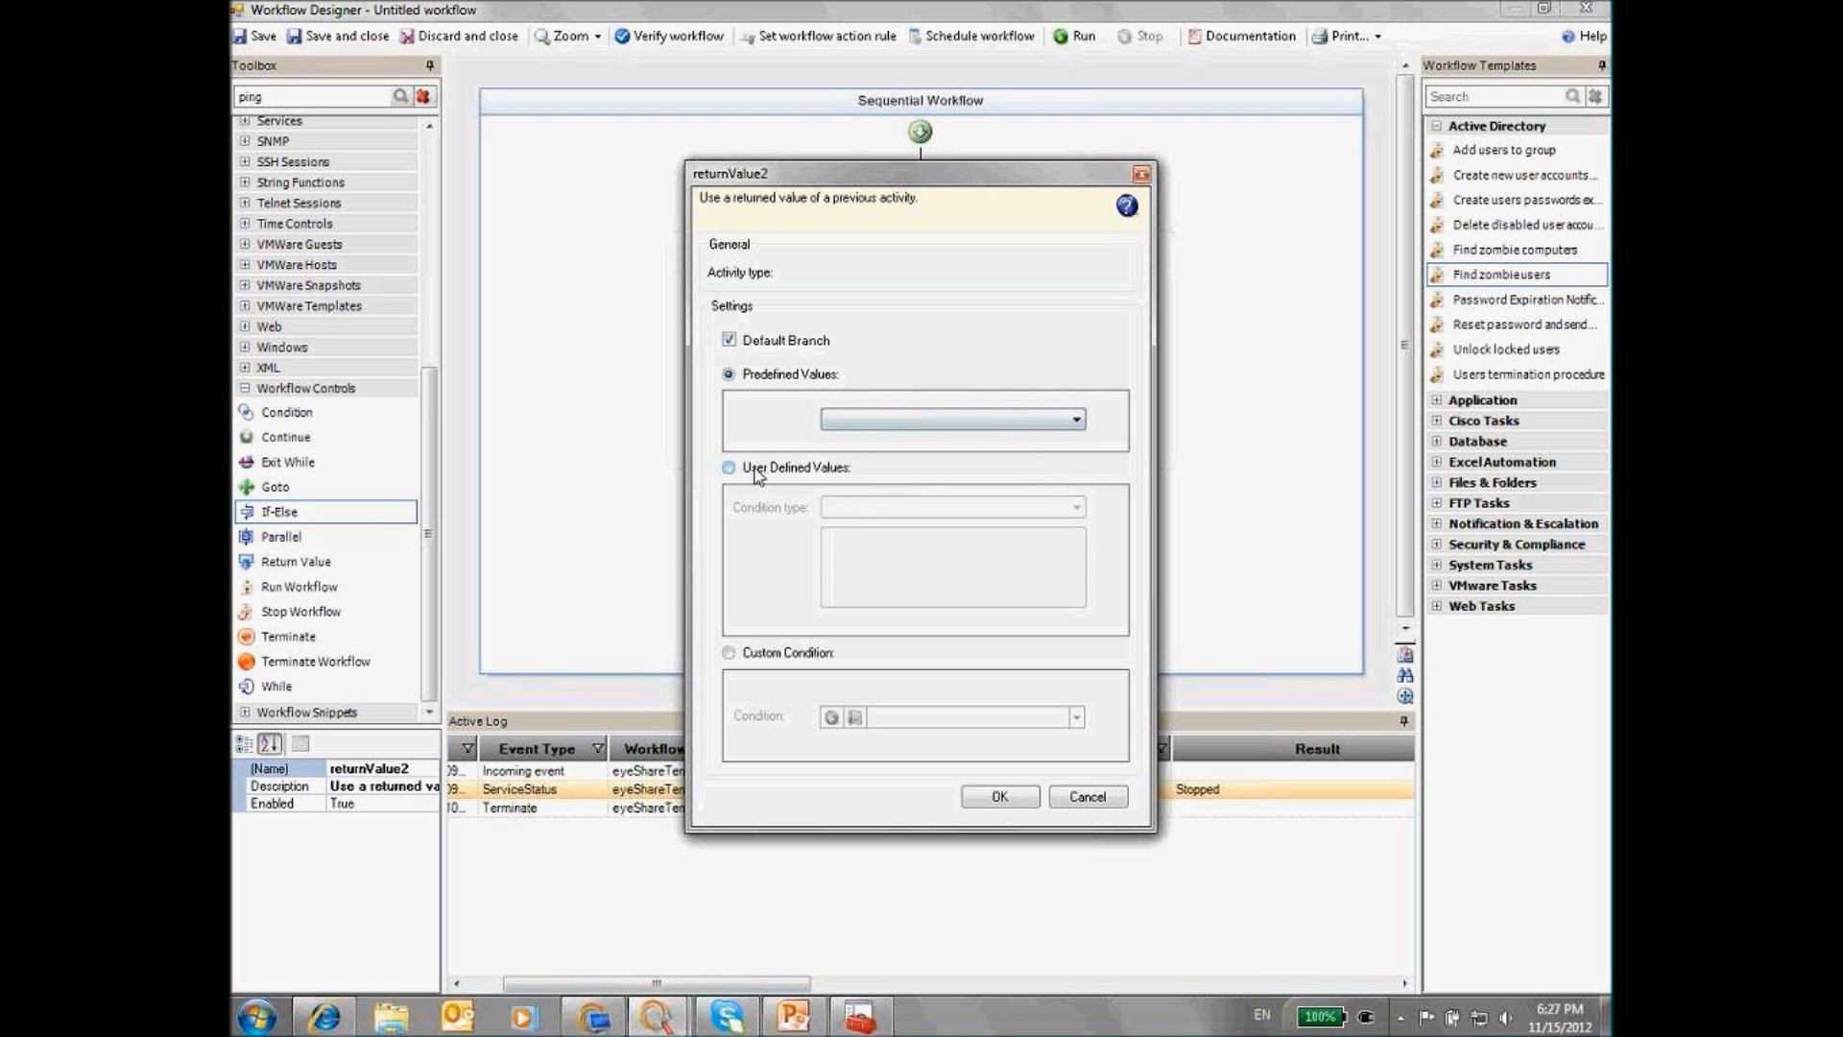
{"action": "left_click", "coordinate": [730, 470]}
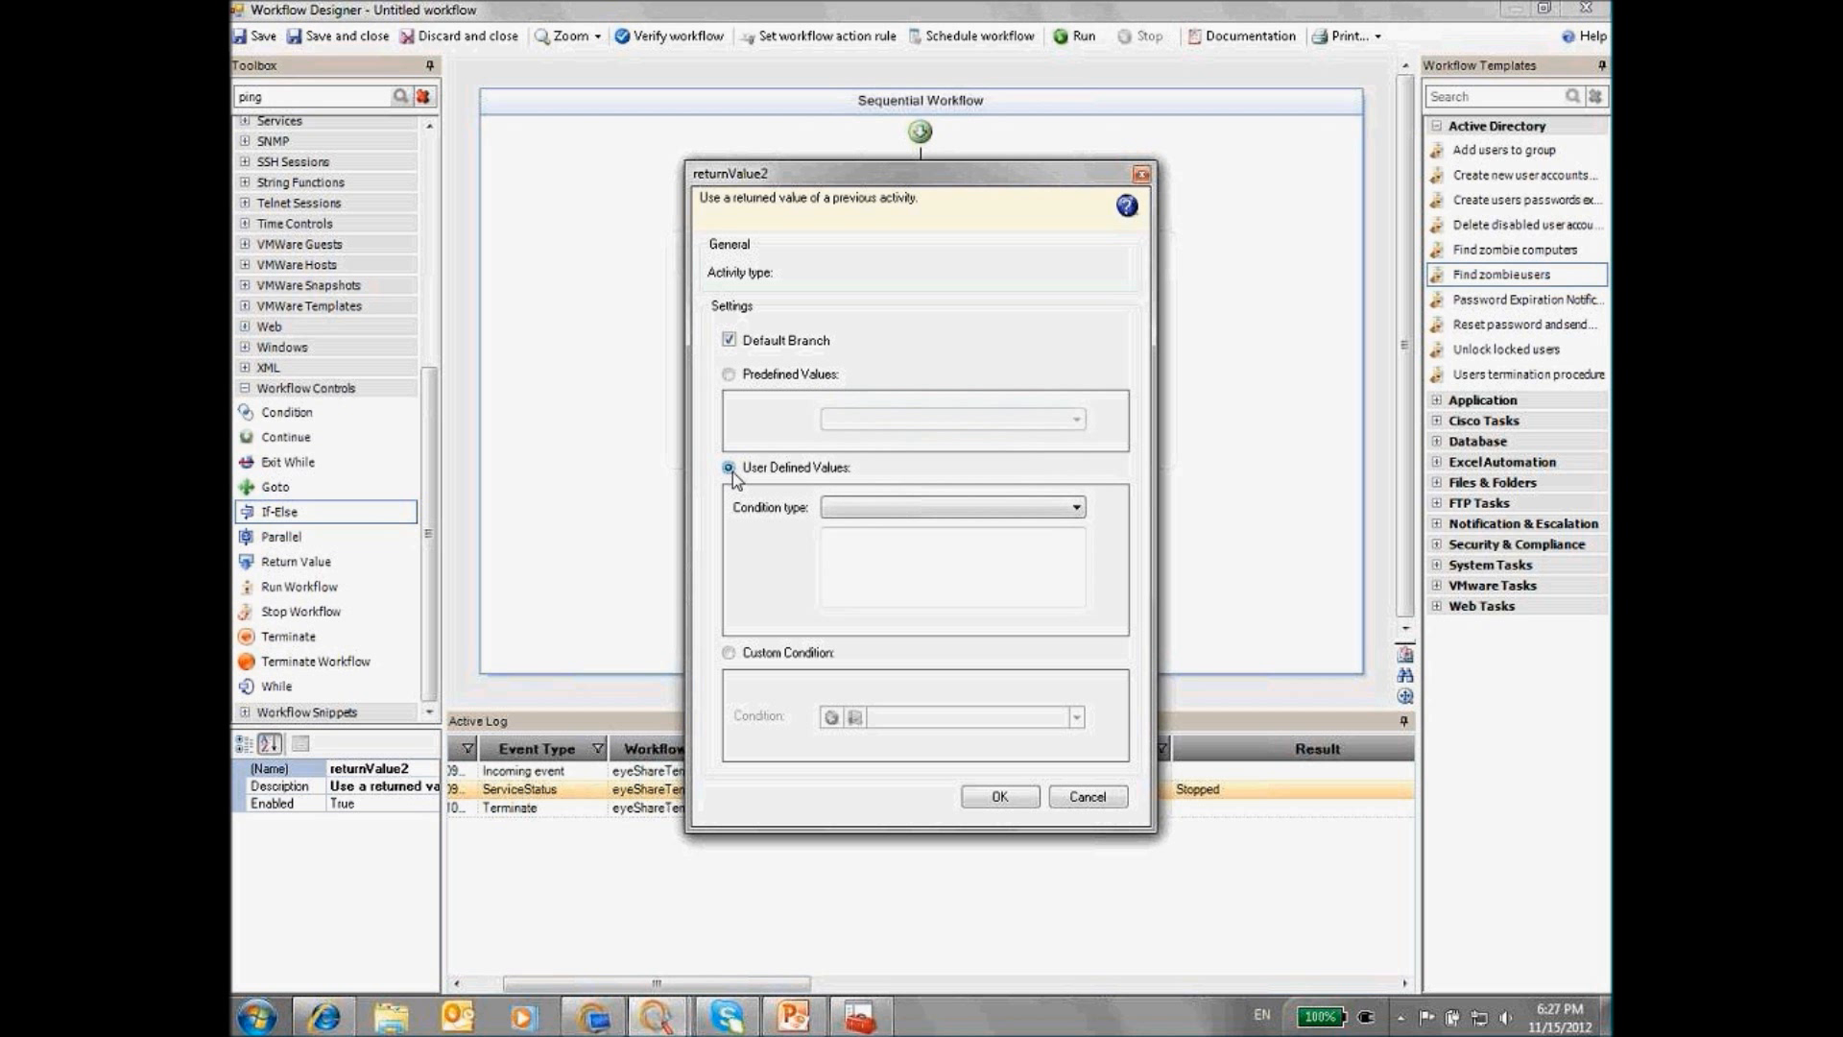
{"action": "left_click", "coordinate": [897, 507]}
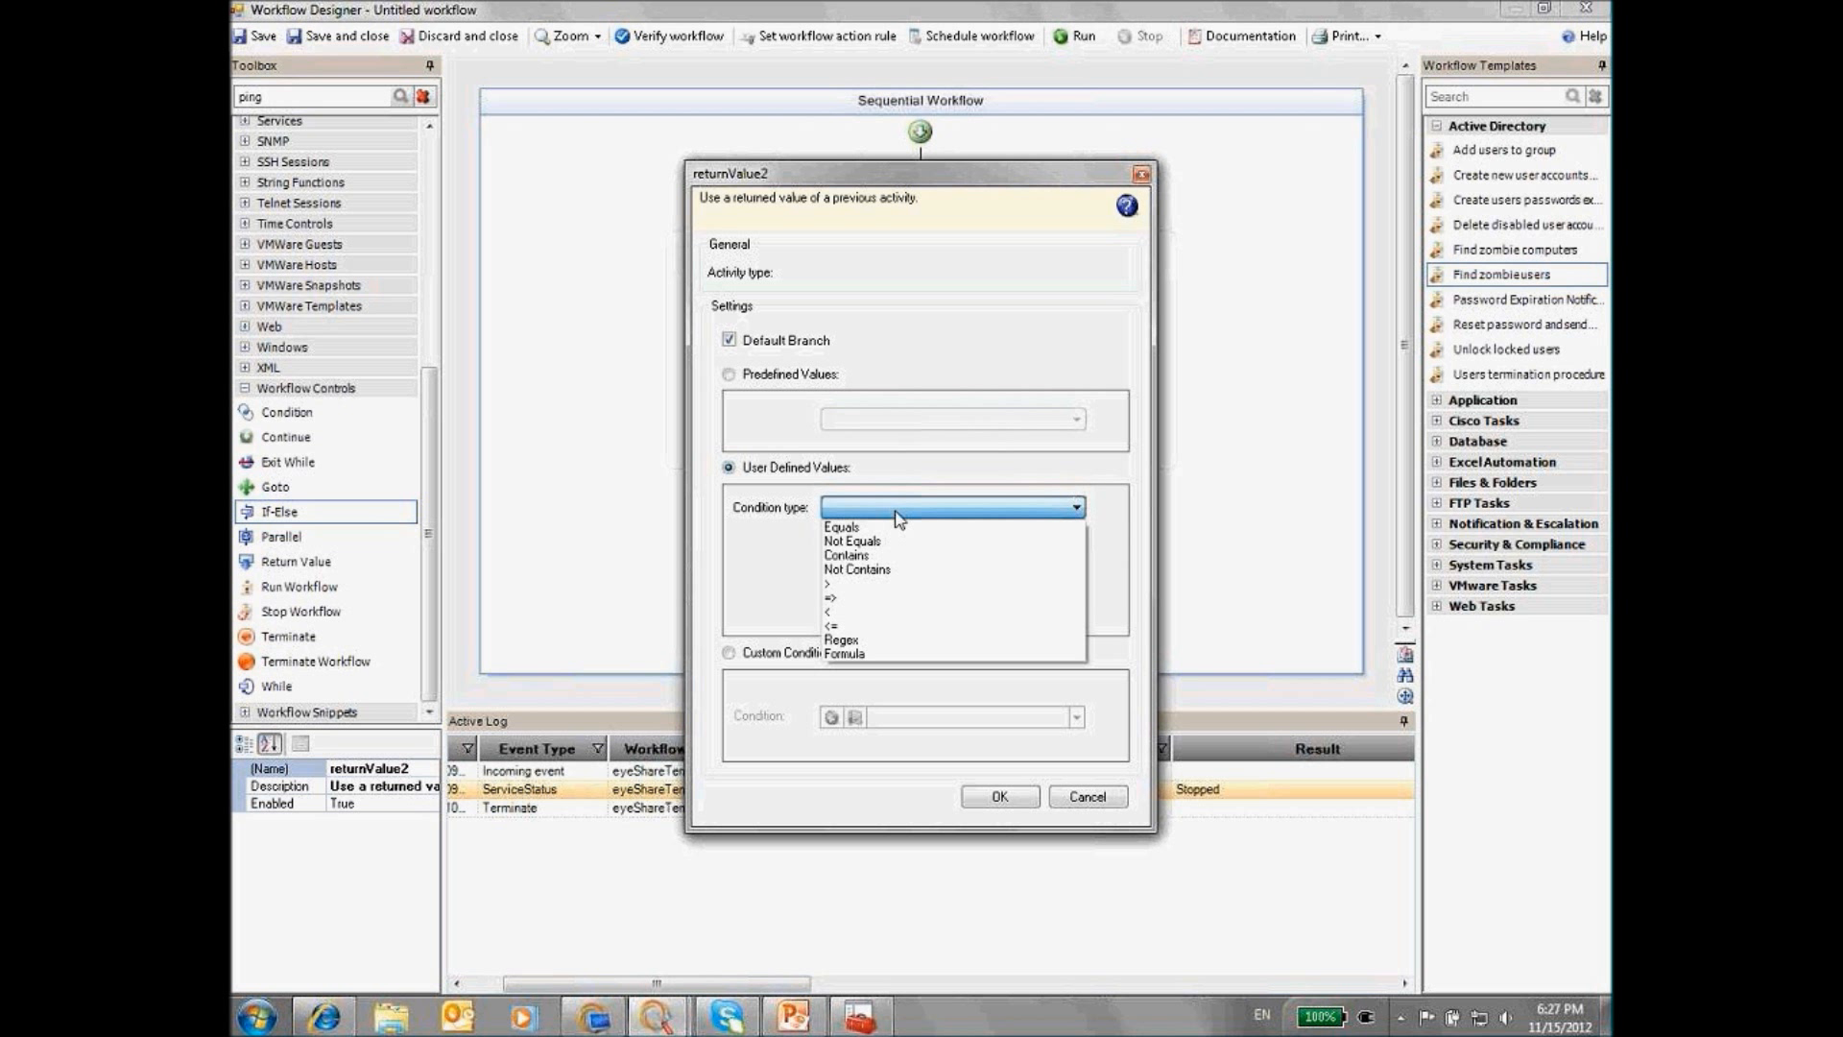
{"action": "left_click", "coordinate": [900, 584]}
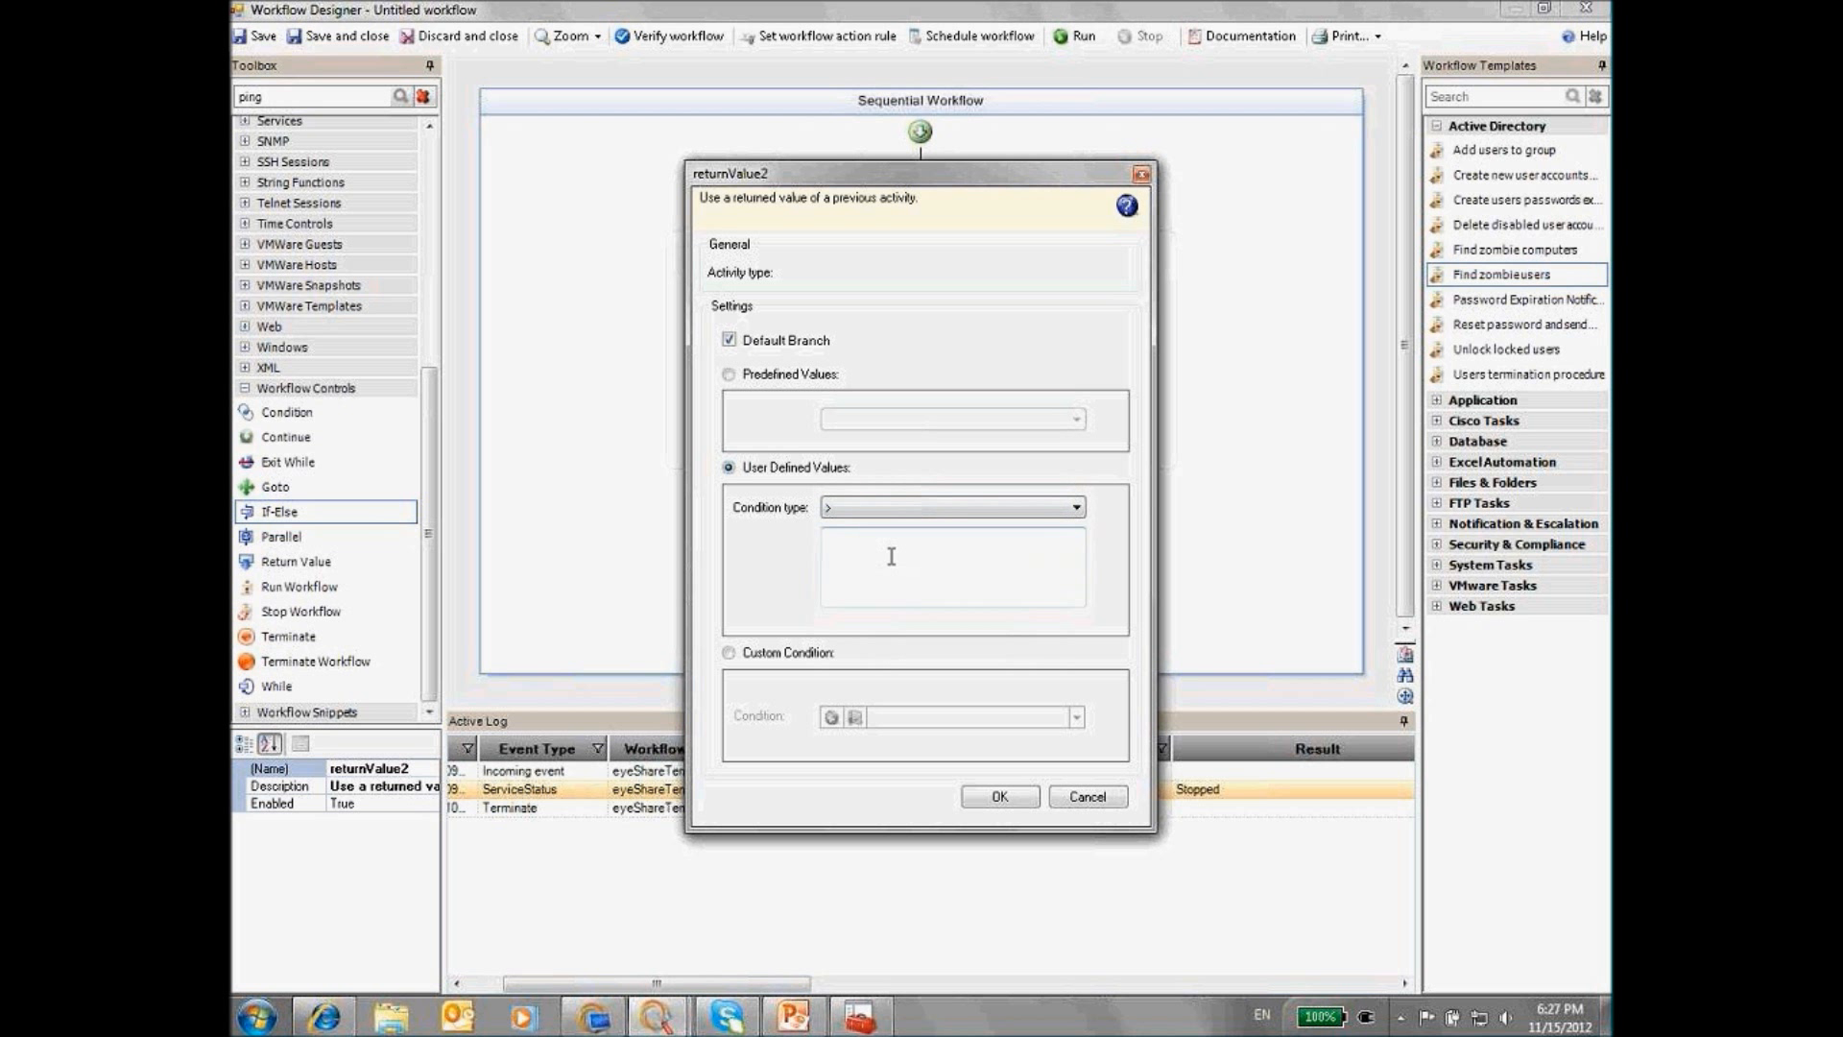
{"action": "left_click", "coordinate": [1062, 510]}
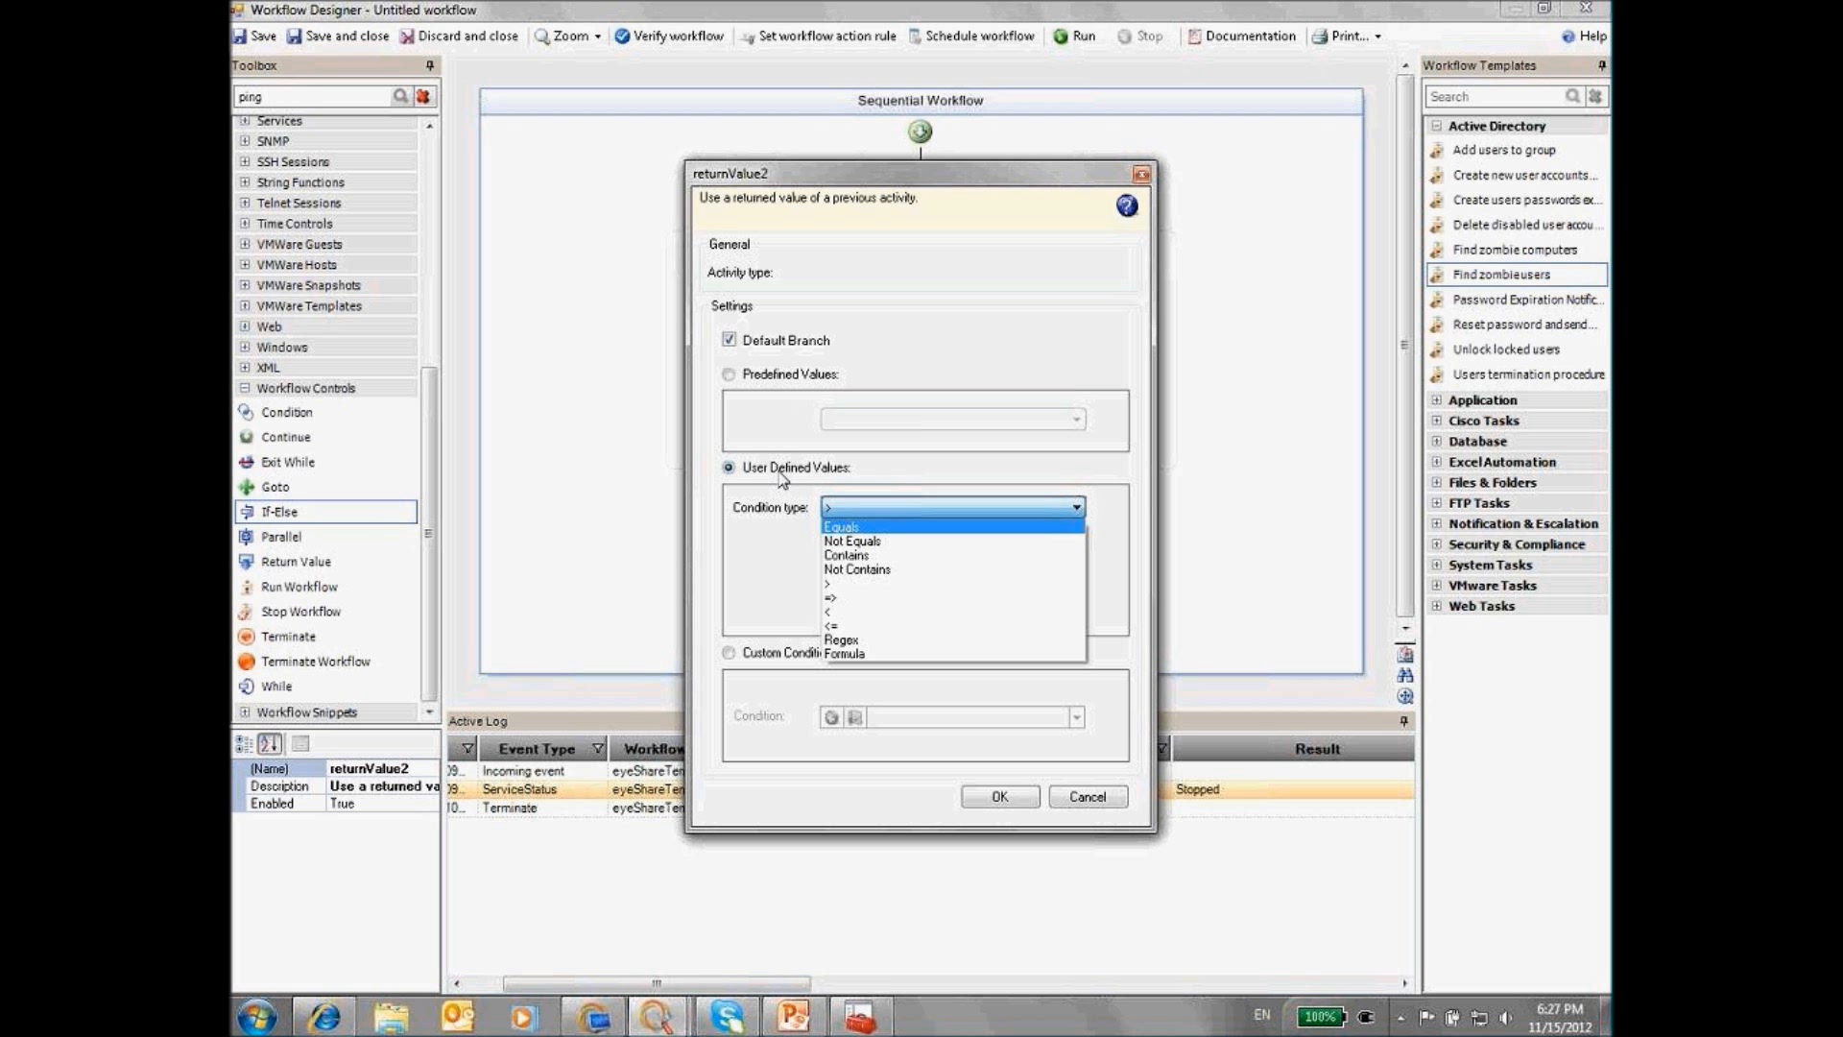
{"action": "left_click", "coordinate": [1087, 765]}
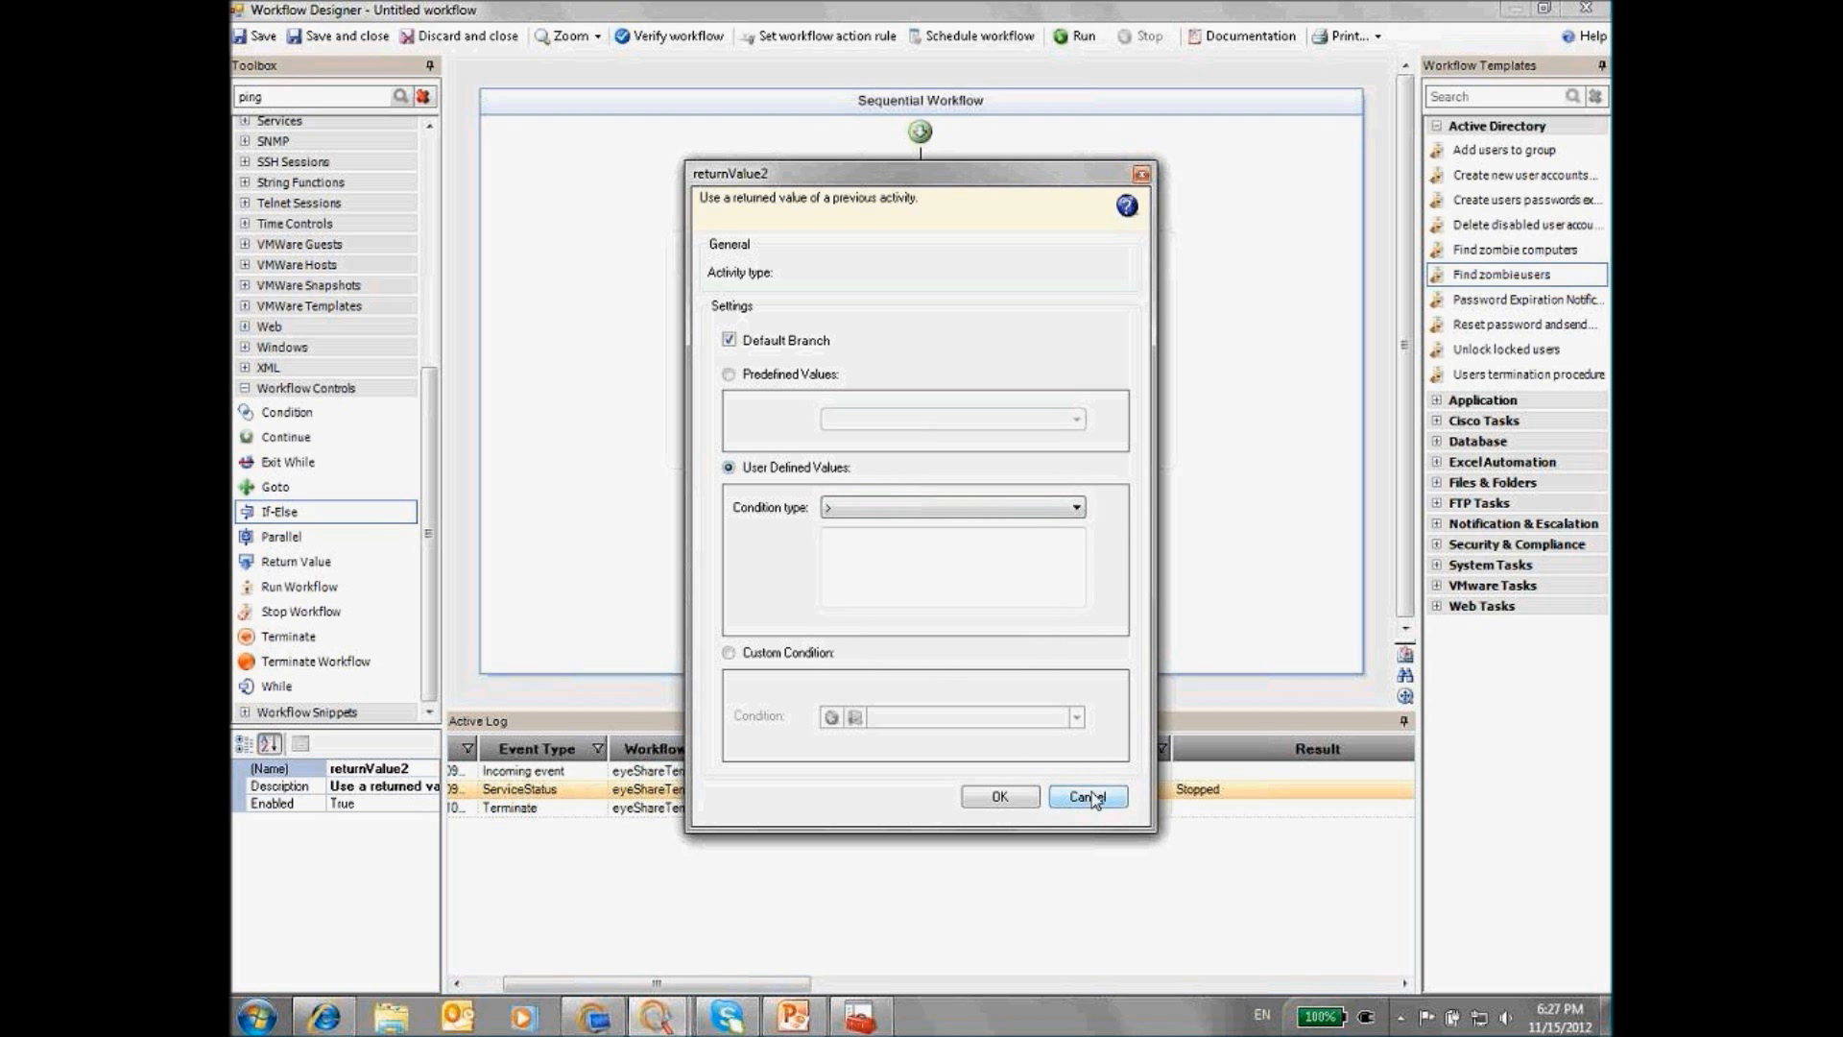
{"action": "left_click", "coordinate": [1087, 797]}
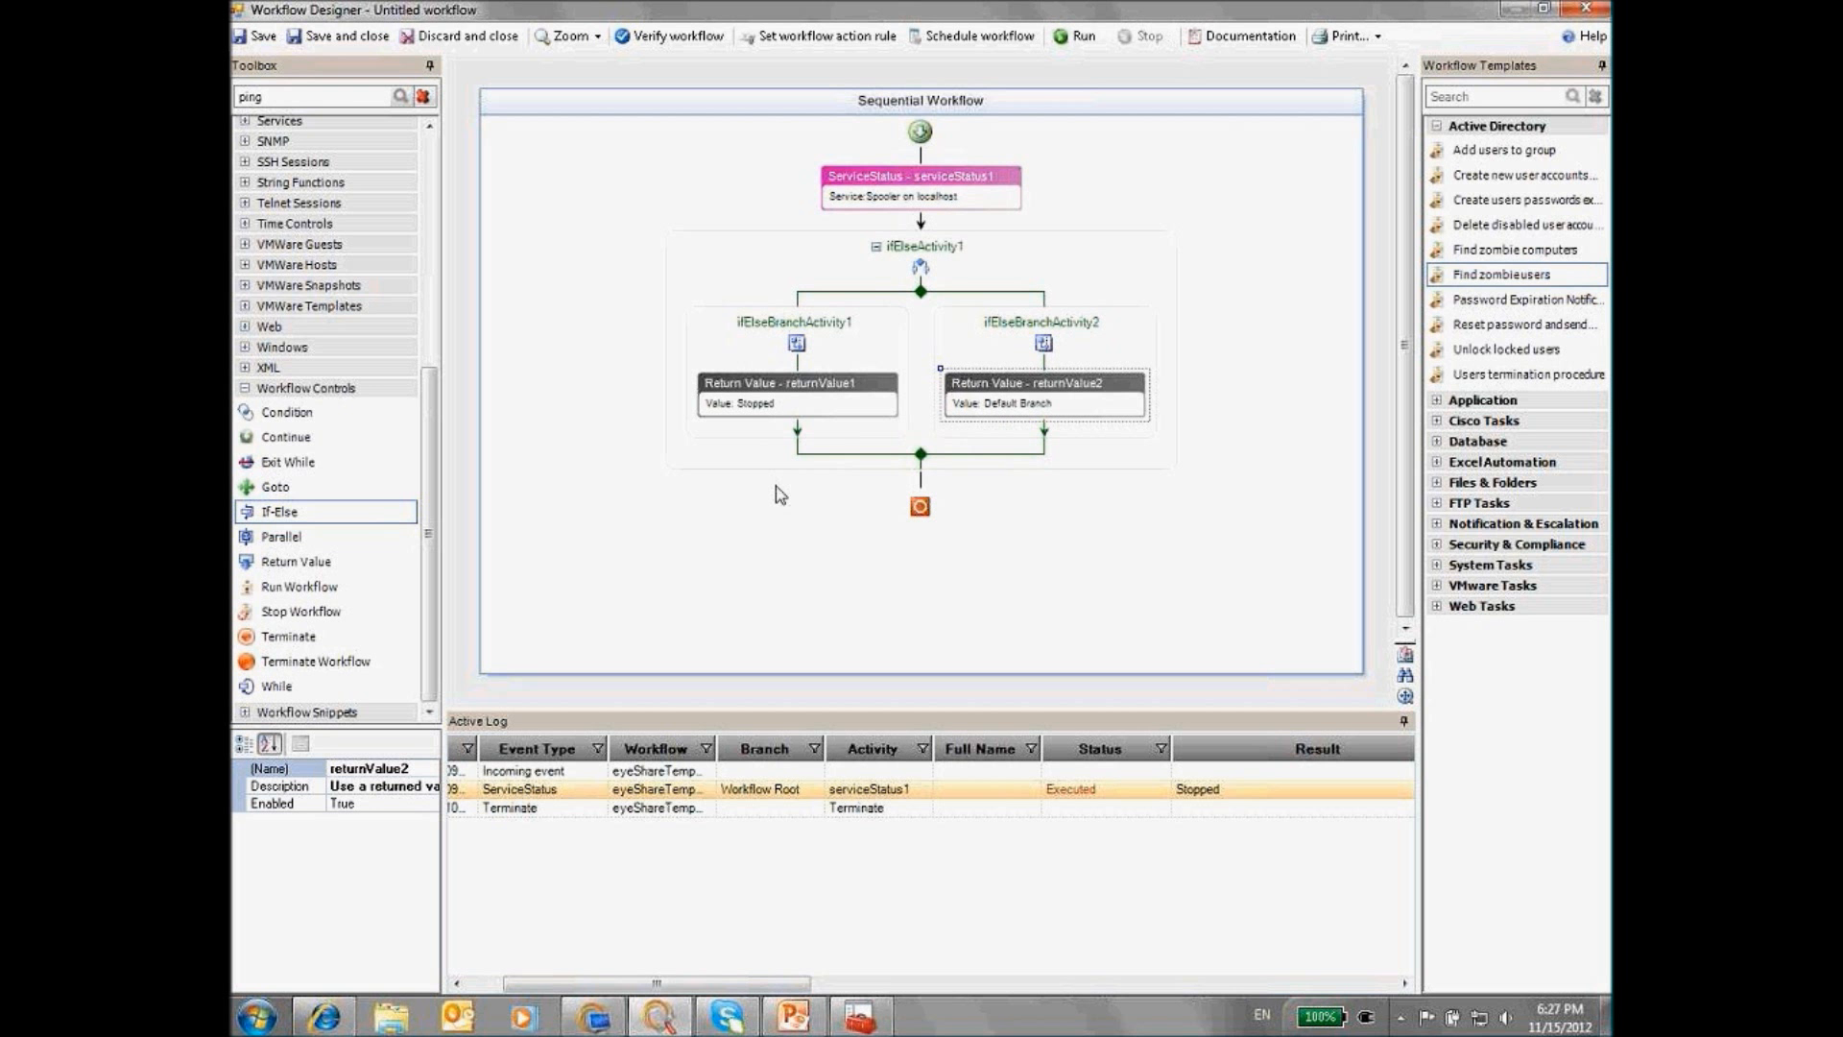
{"action": "left_click", "coordinate": [793, 1015]}
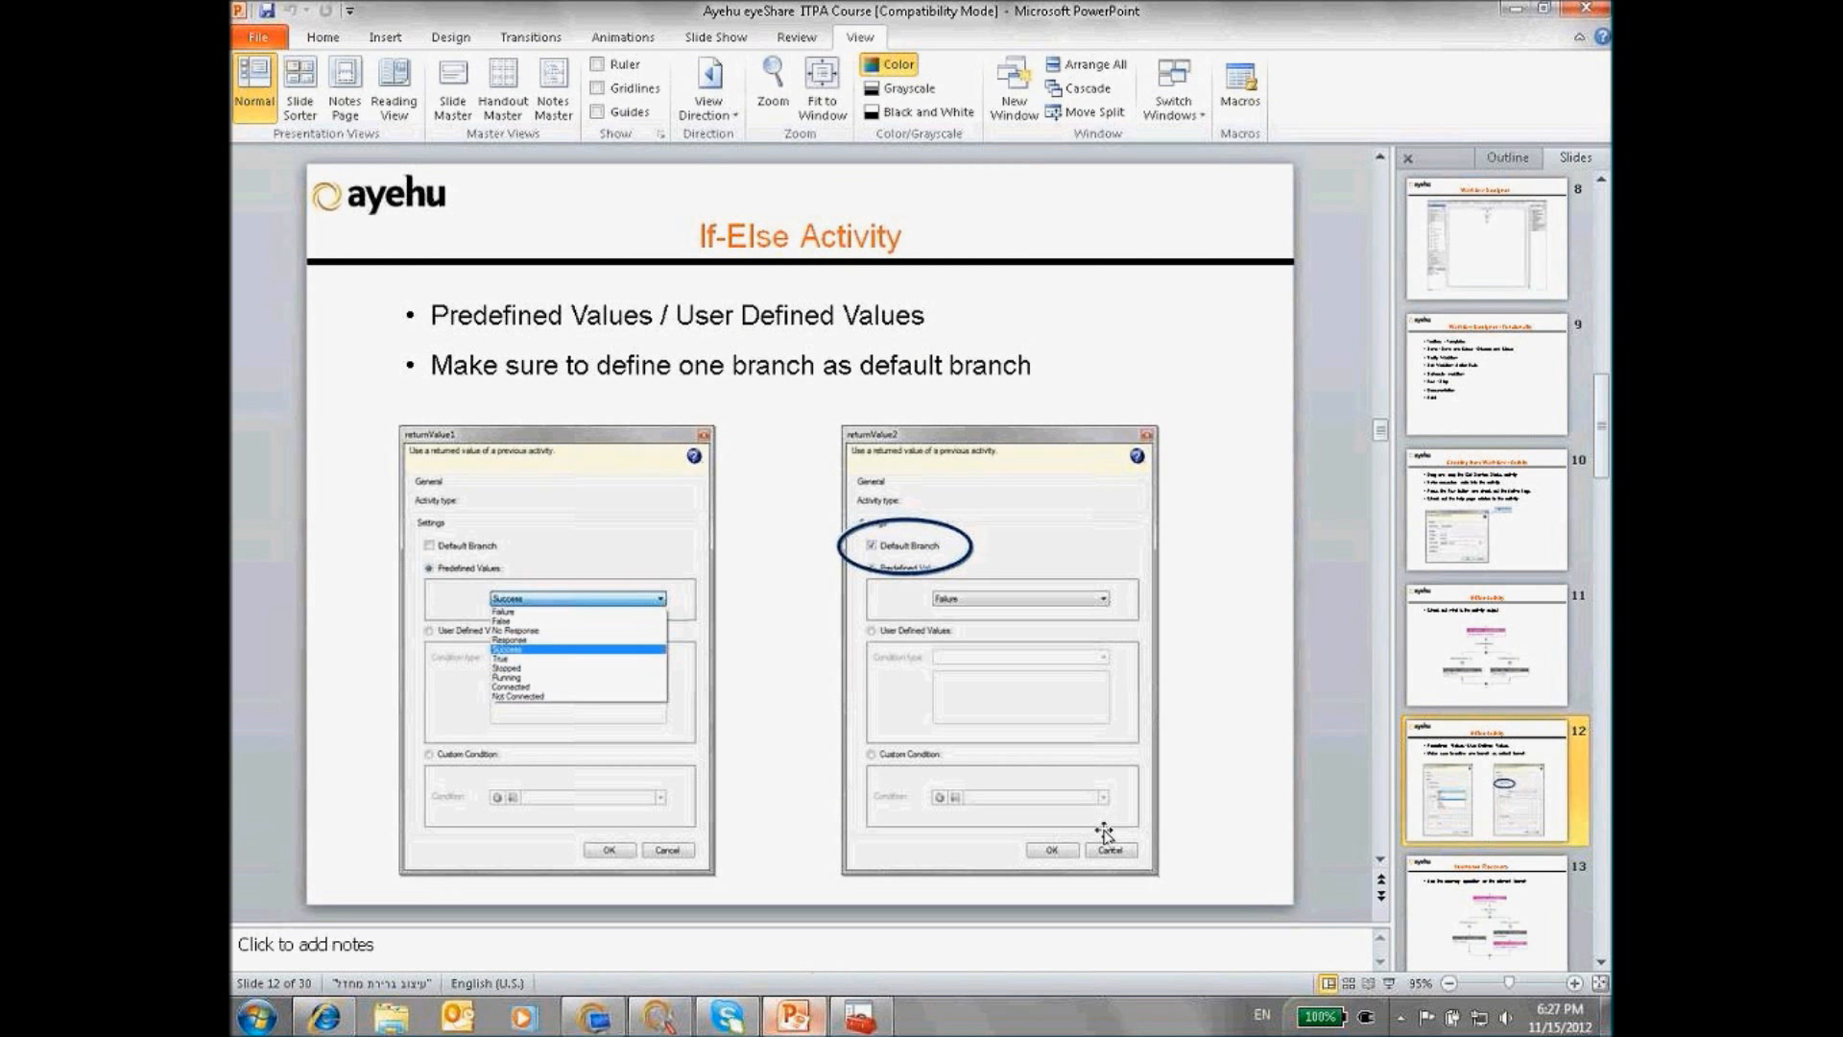
{"action": "left_click", "coordinate": [1579, 864]}
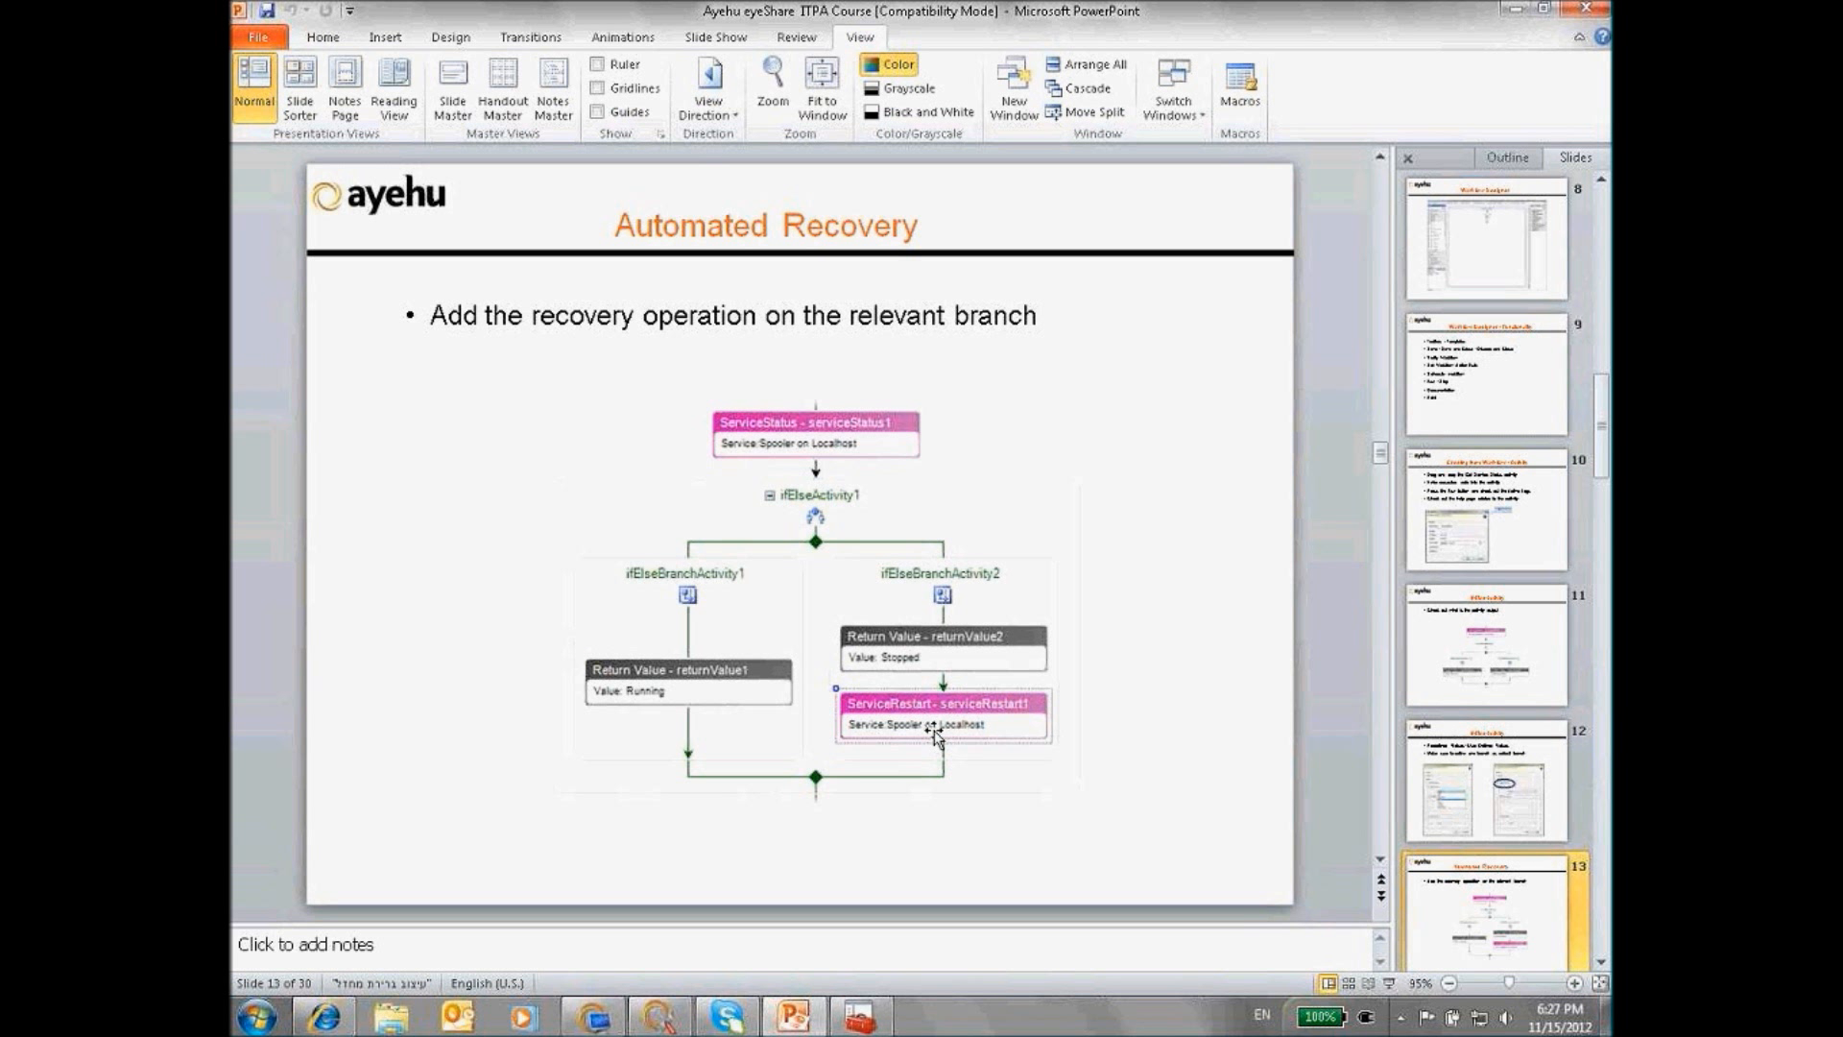
{"action": "left_click", "coordinate": [660, 1015]}
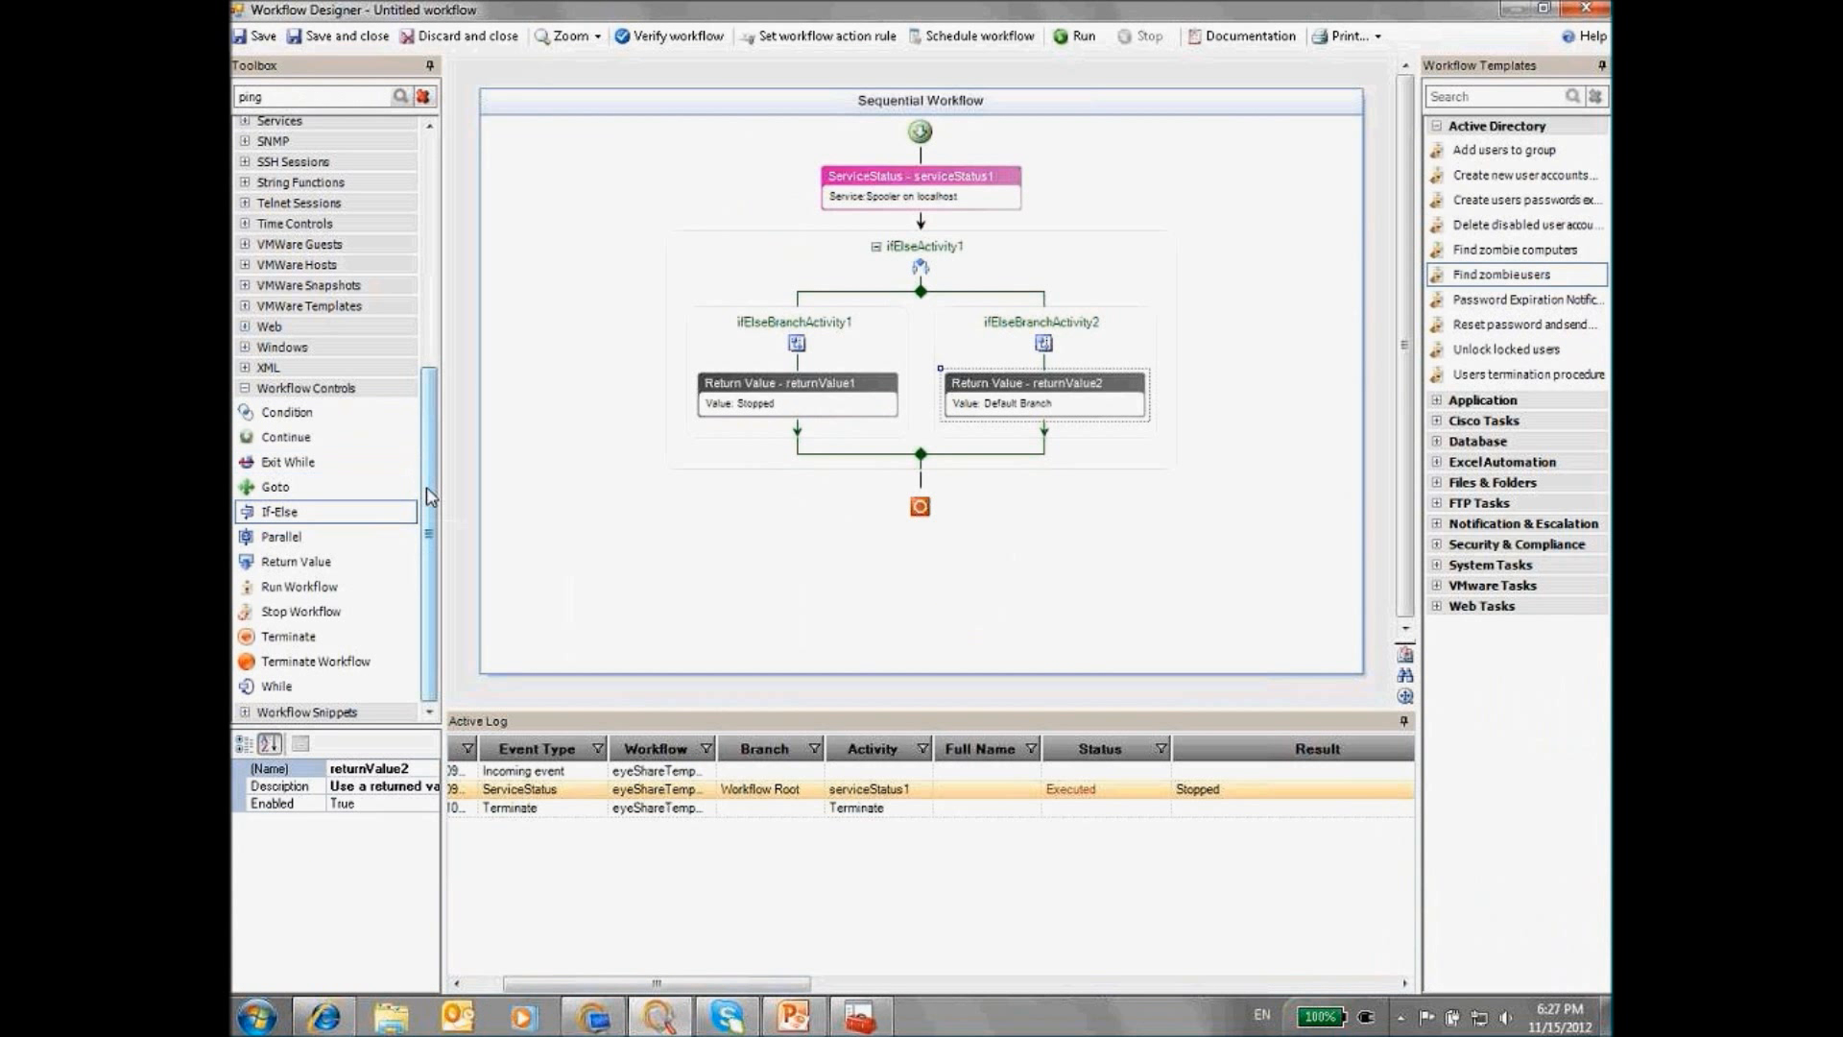
Add a Start Service activity from Toolbox > Services under the Stopped return value
{"action": "left_click_drag", "start_coordinate": [429, 496], "coordinate": [431, 328]}
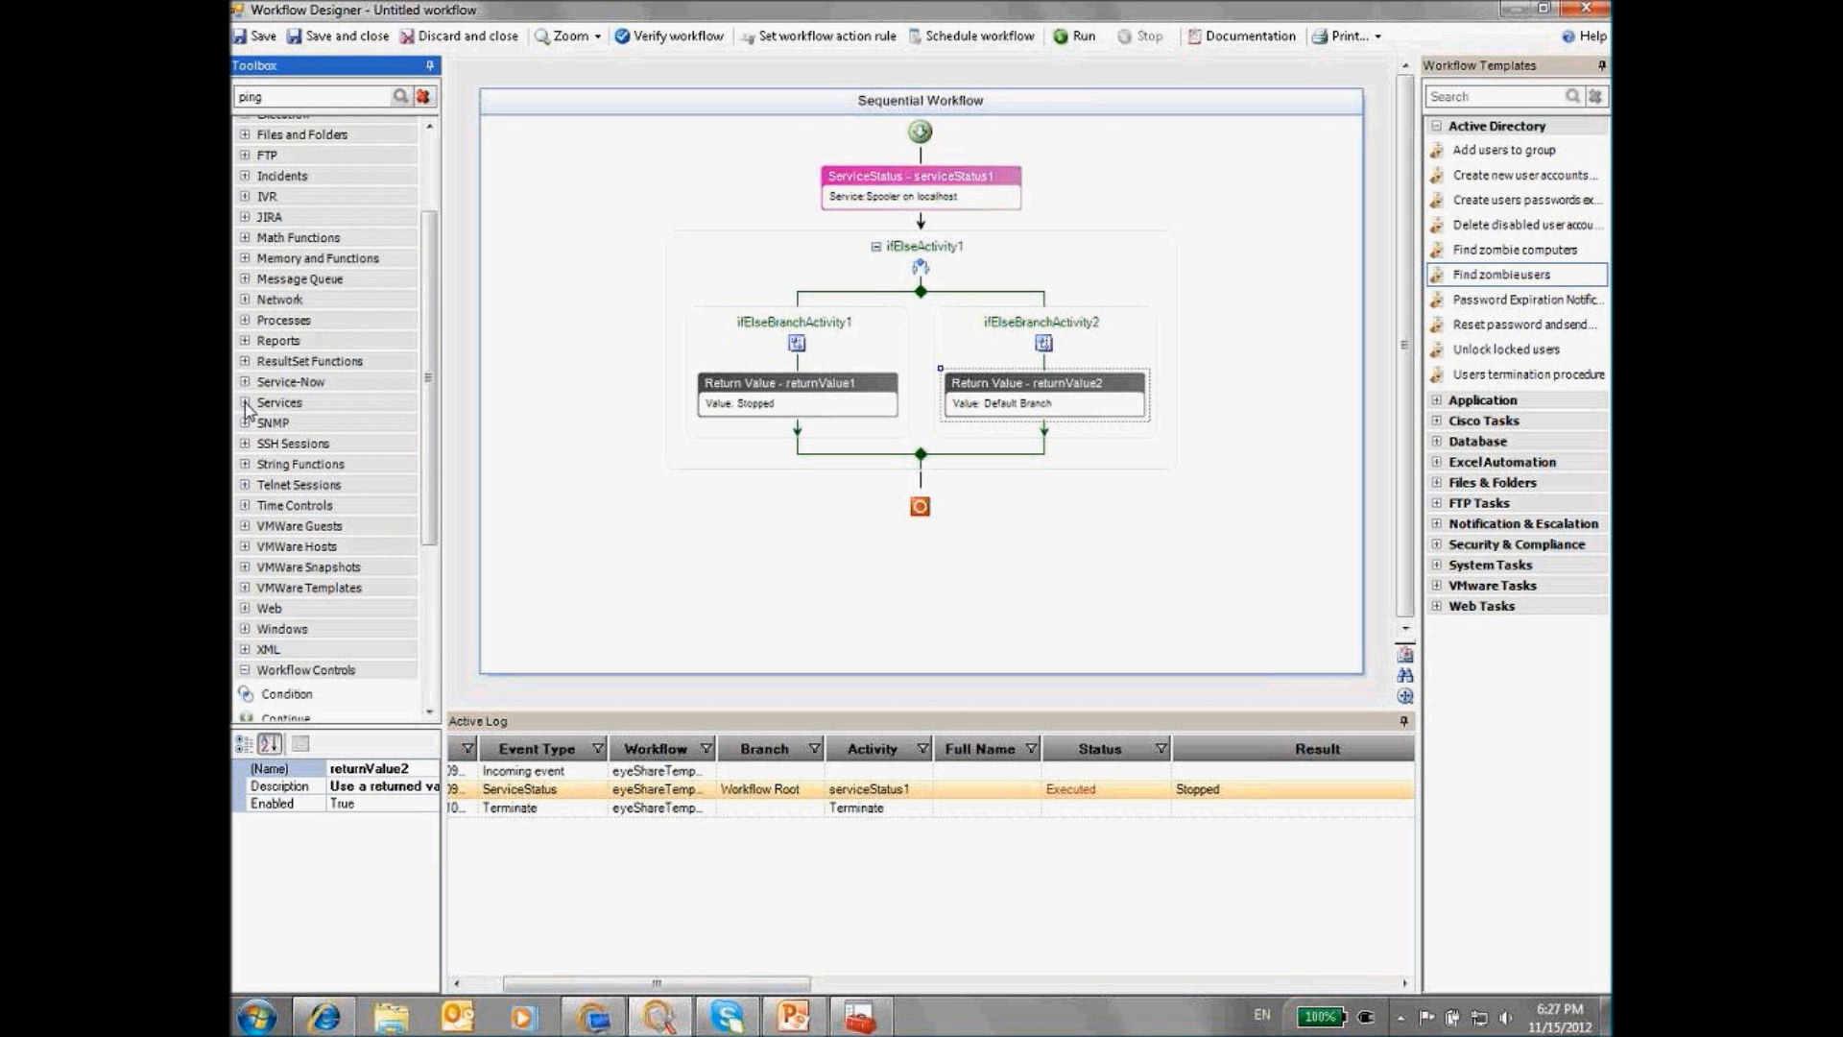
{"action": "left_click", "coordinate": [279, 402]}
{"action": "left_click", "coordinate": [321, 626]}
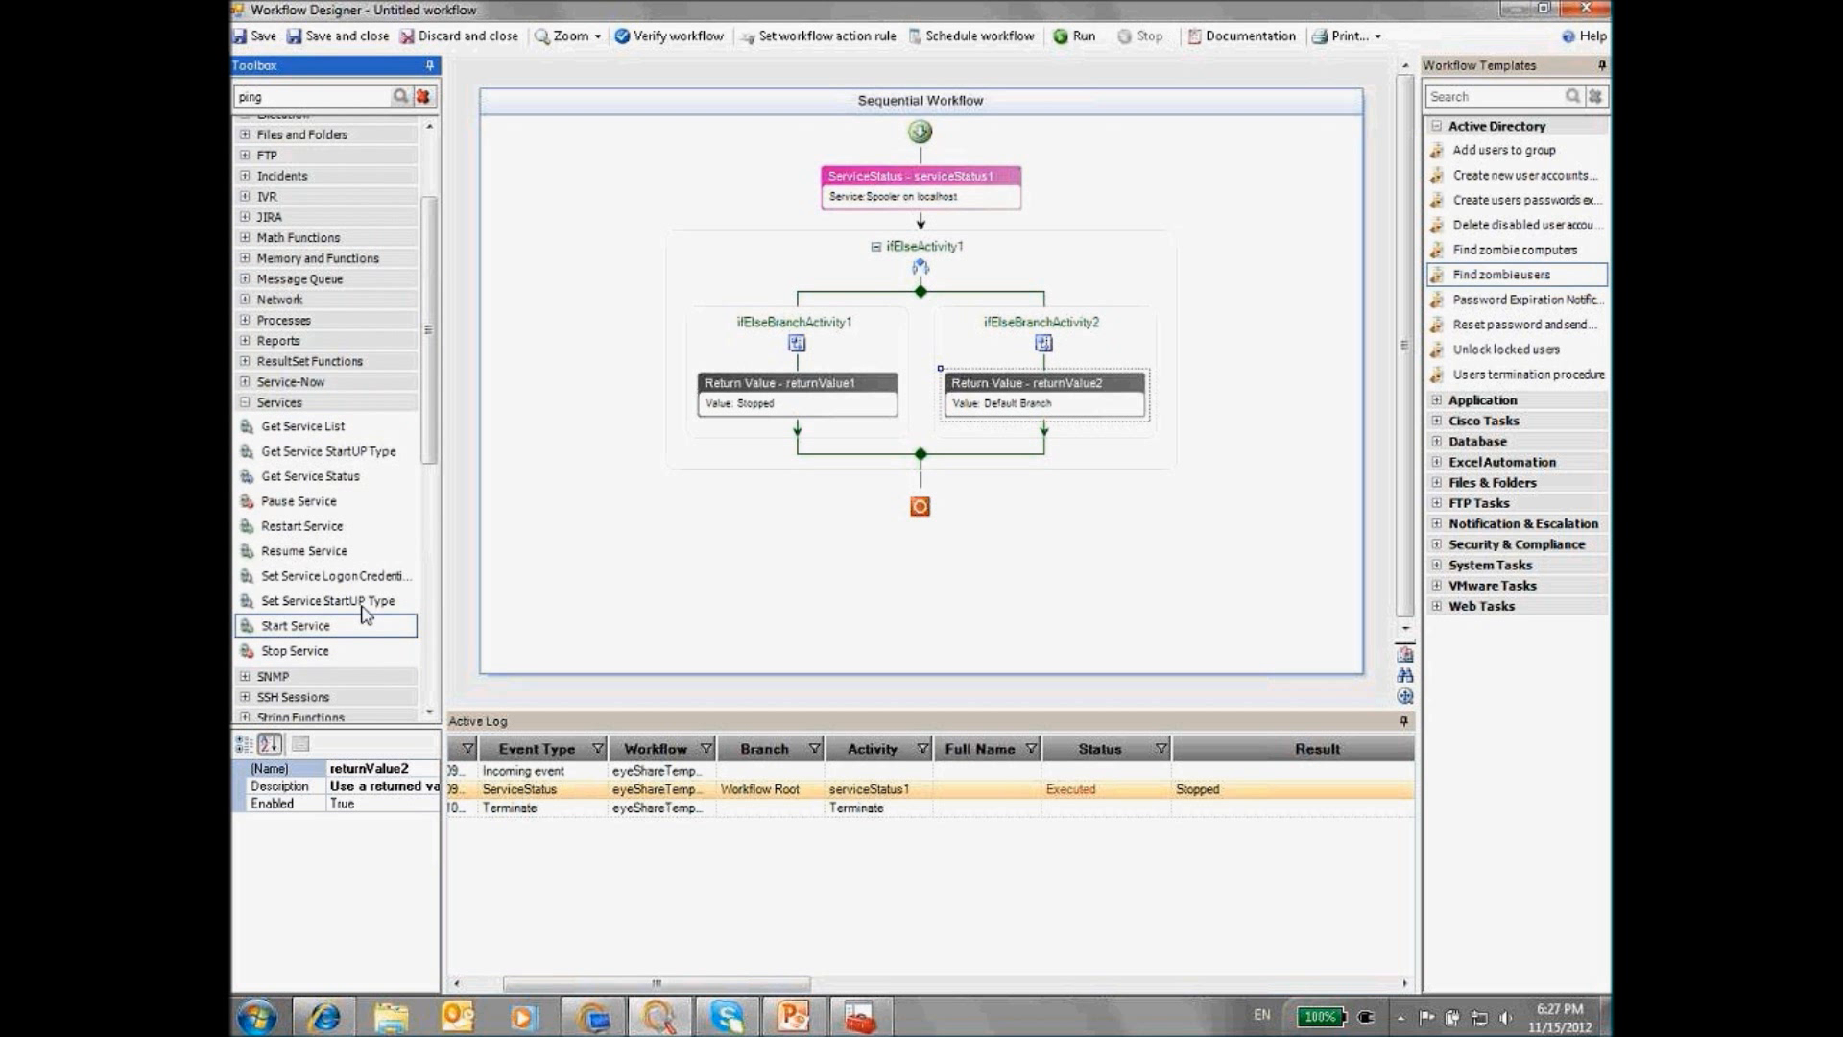
{"action": "scroll", "coordinate": [362, 615], "scroll_direction": "down", "scroll_amount": 9}
{"action": "left_click", "coordinate": [756, 453]}
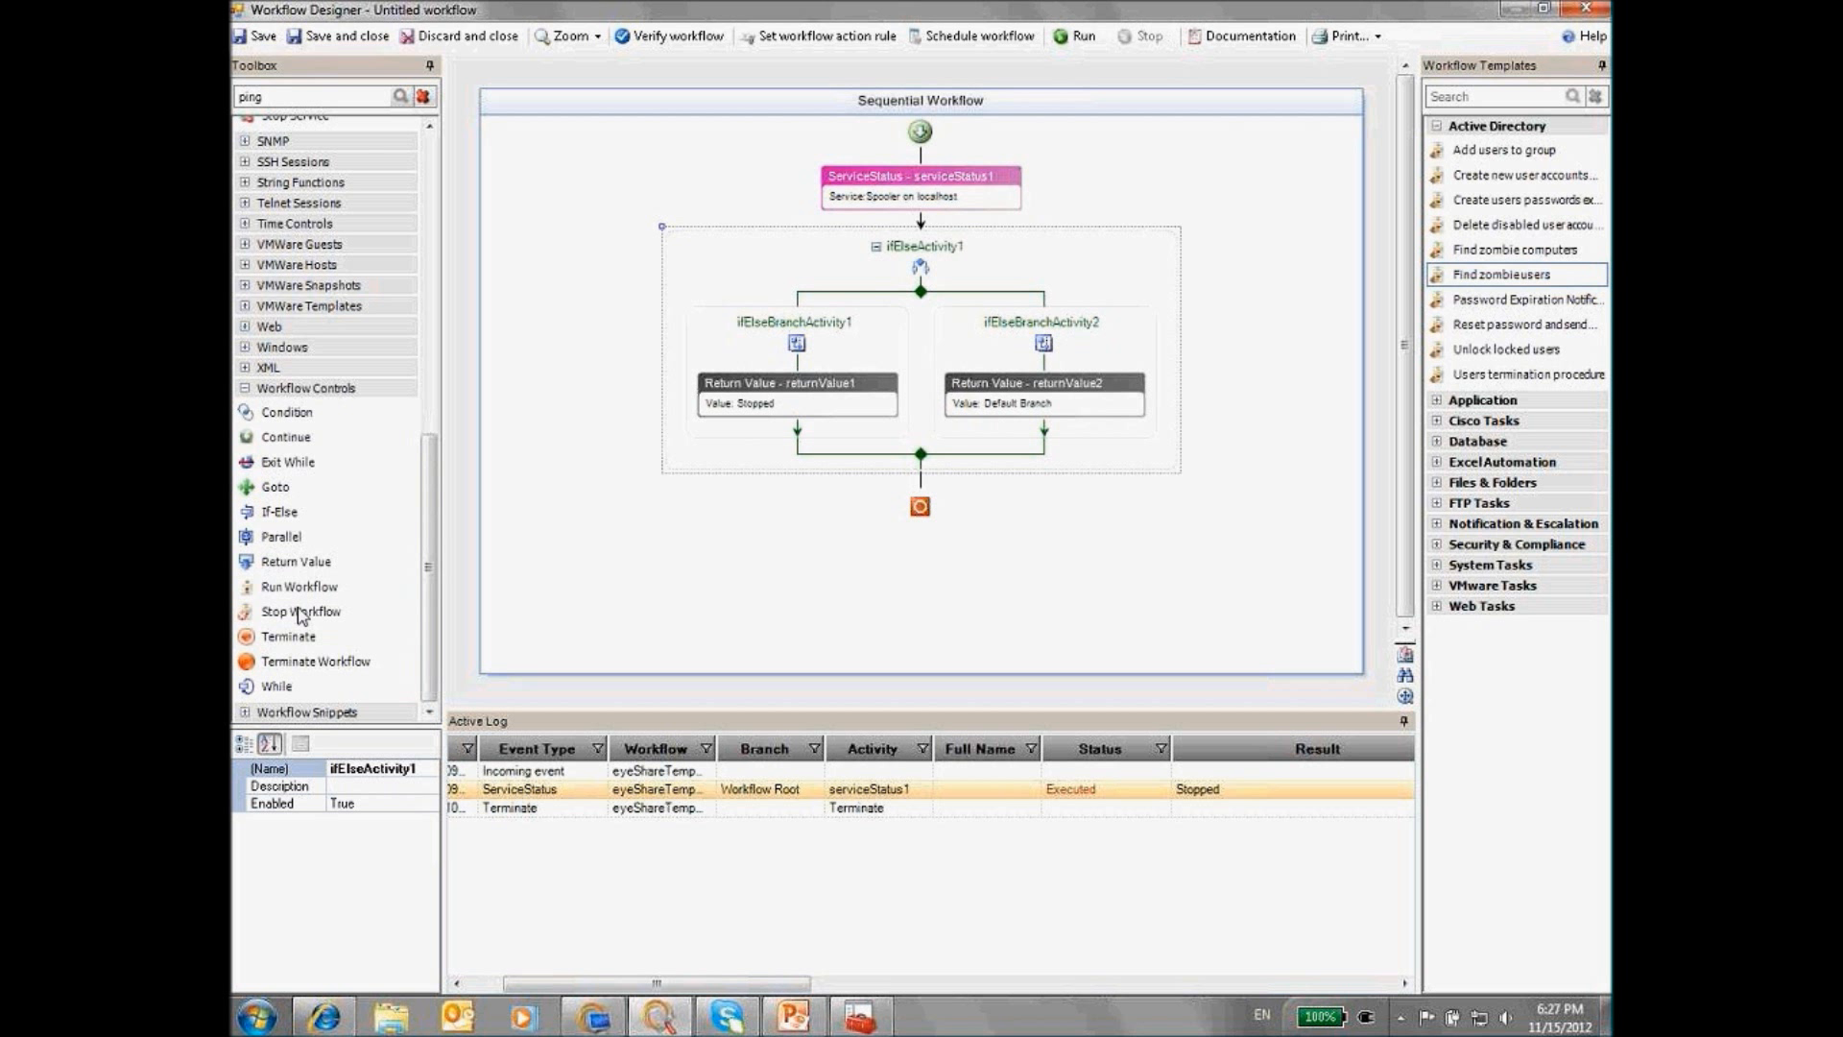
{"action": "scroll", "coordinate": [346, 460], "scroll_direction": "up", "scroll_amount": 7}
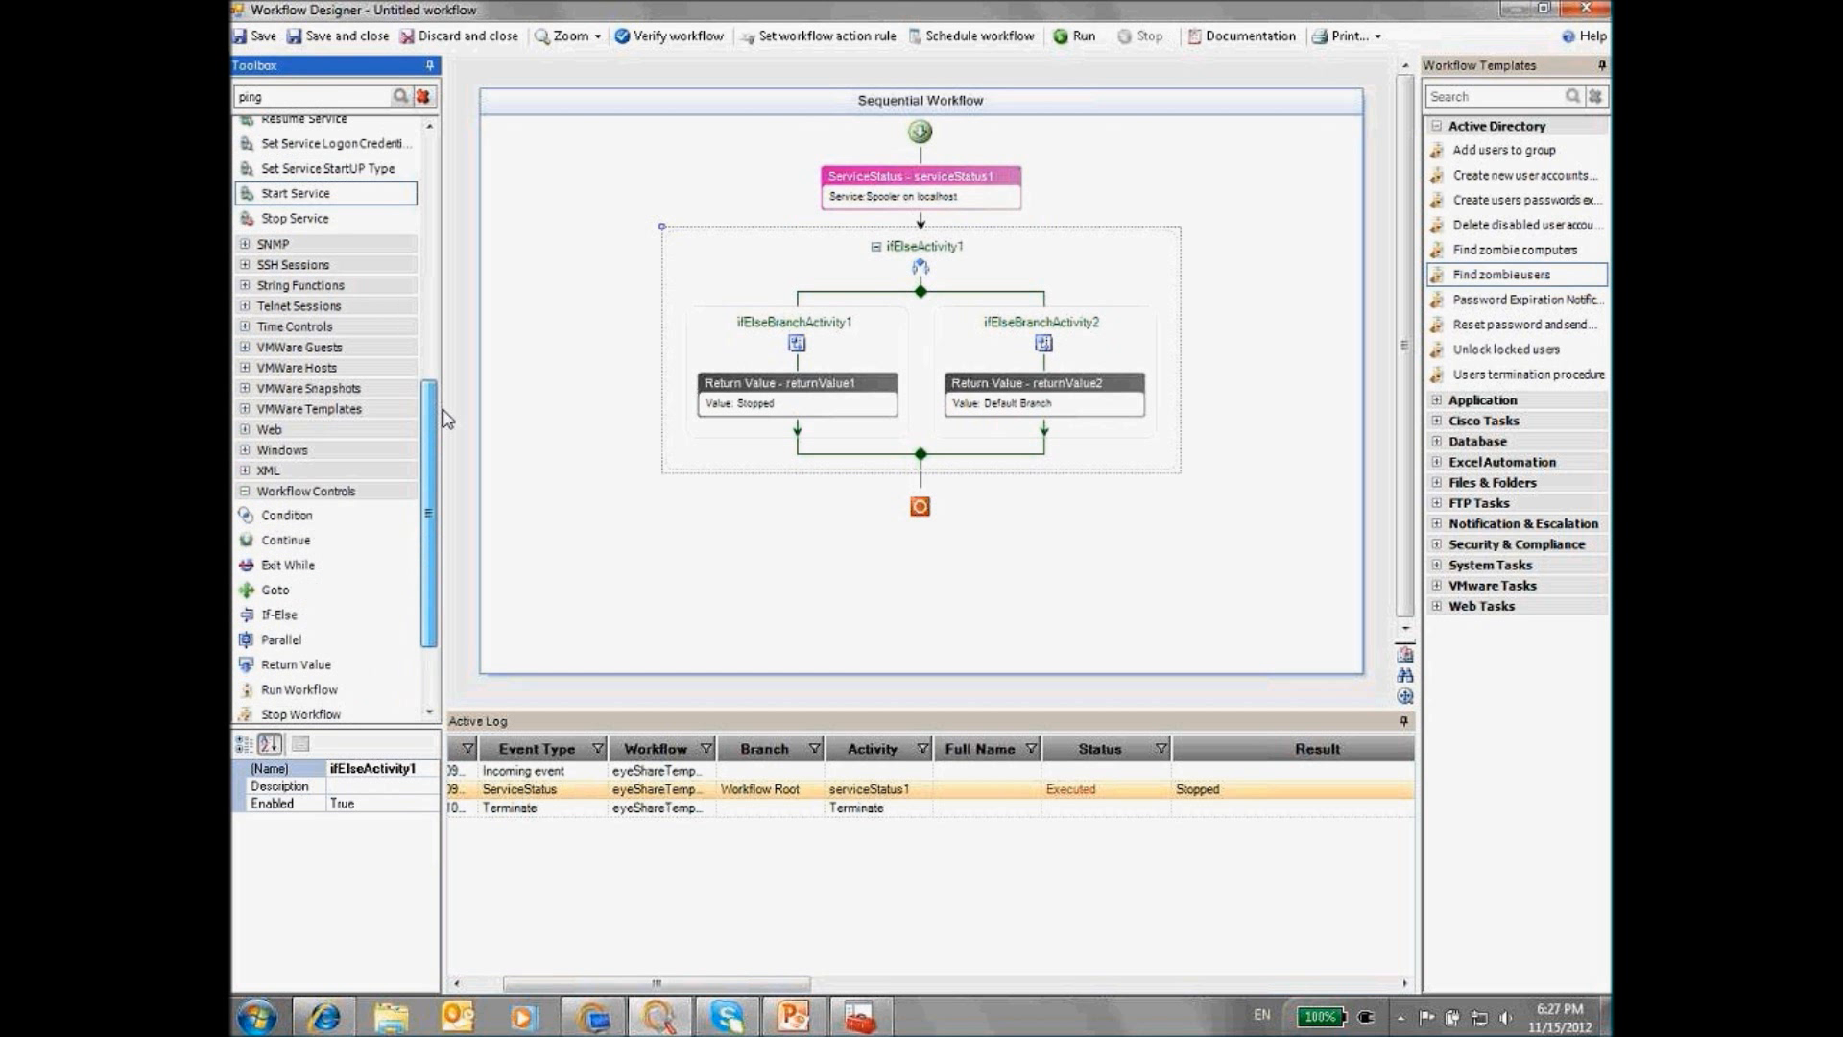
{"action": "left_click_drag", "start_coordinate": [309, 465], "coordinate": [799, 437]}
Configure the Start Service step with service name Spooler on host localhost
{"action": "left_click", "coordinate": [776, 458]}
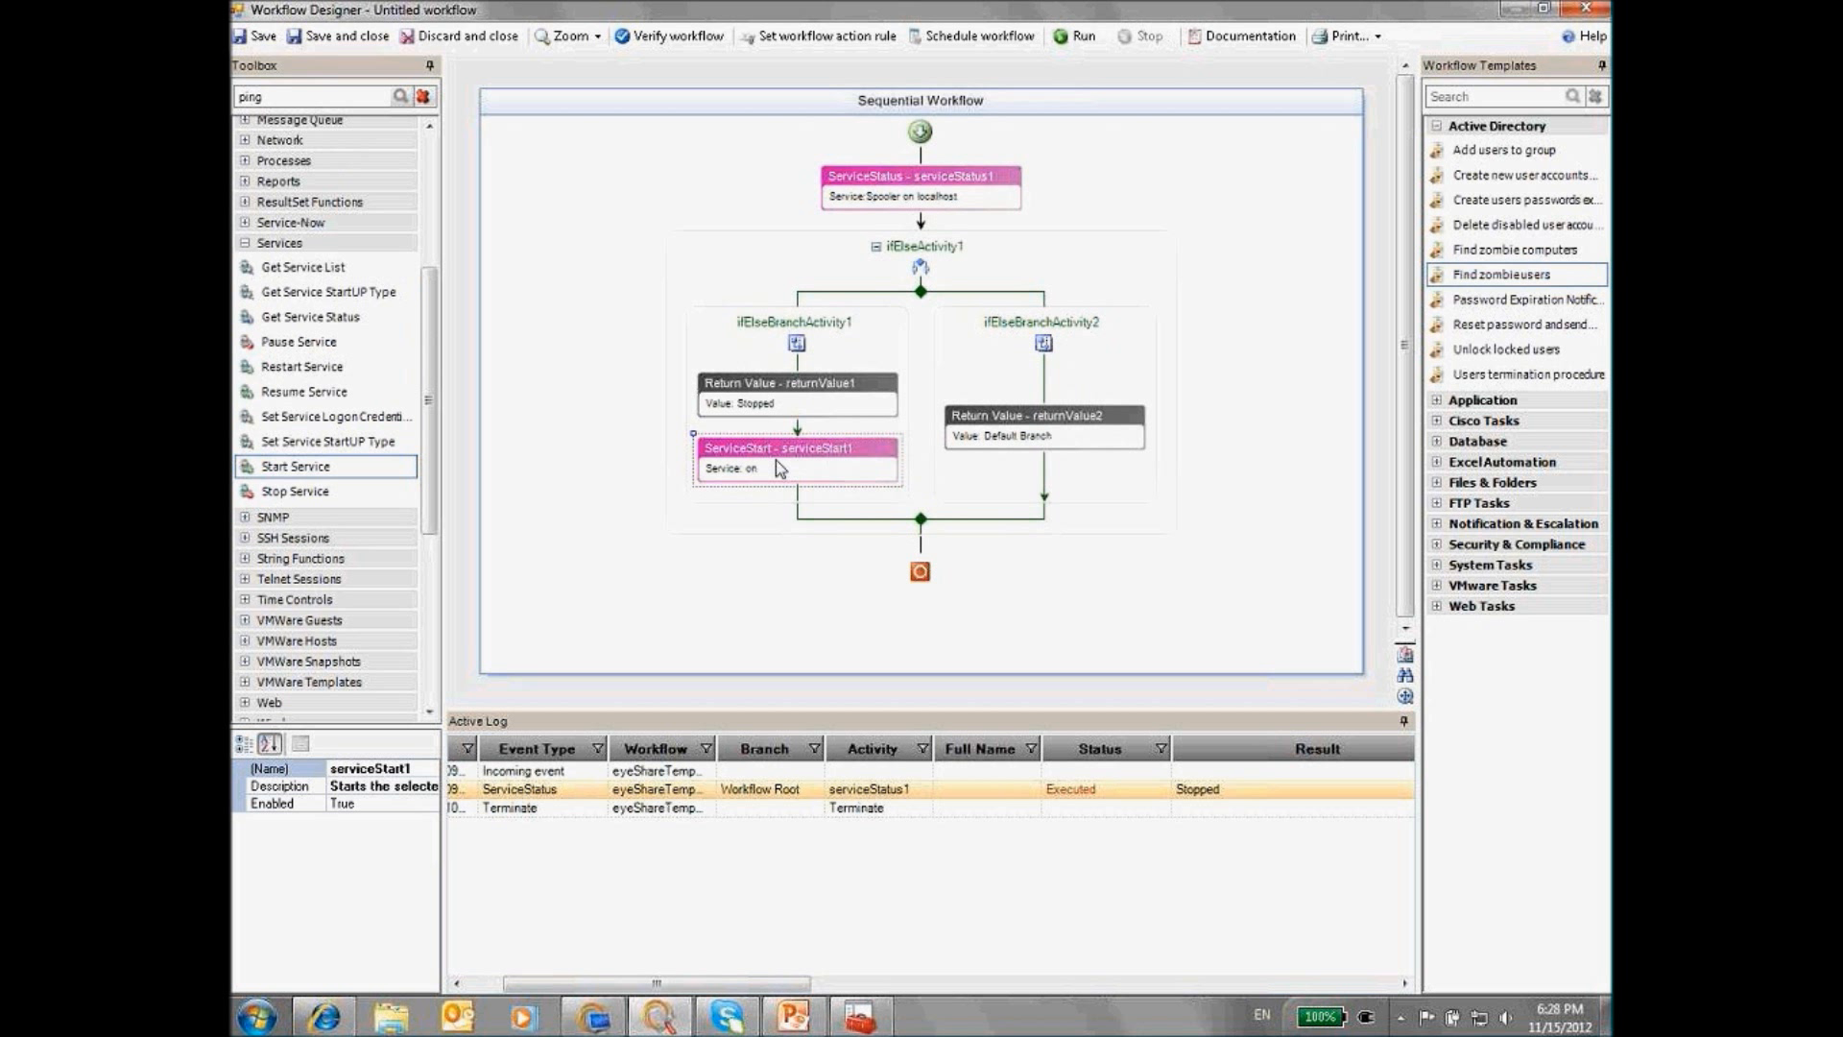
{"action": "double_click", "coordinate": [775, 459]}
{"action": "key", "text": "Tab"}
{"action": "type", "text": "Spooler"}
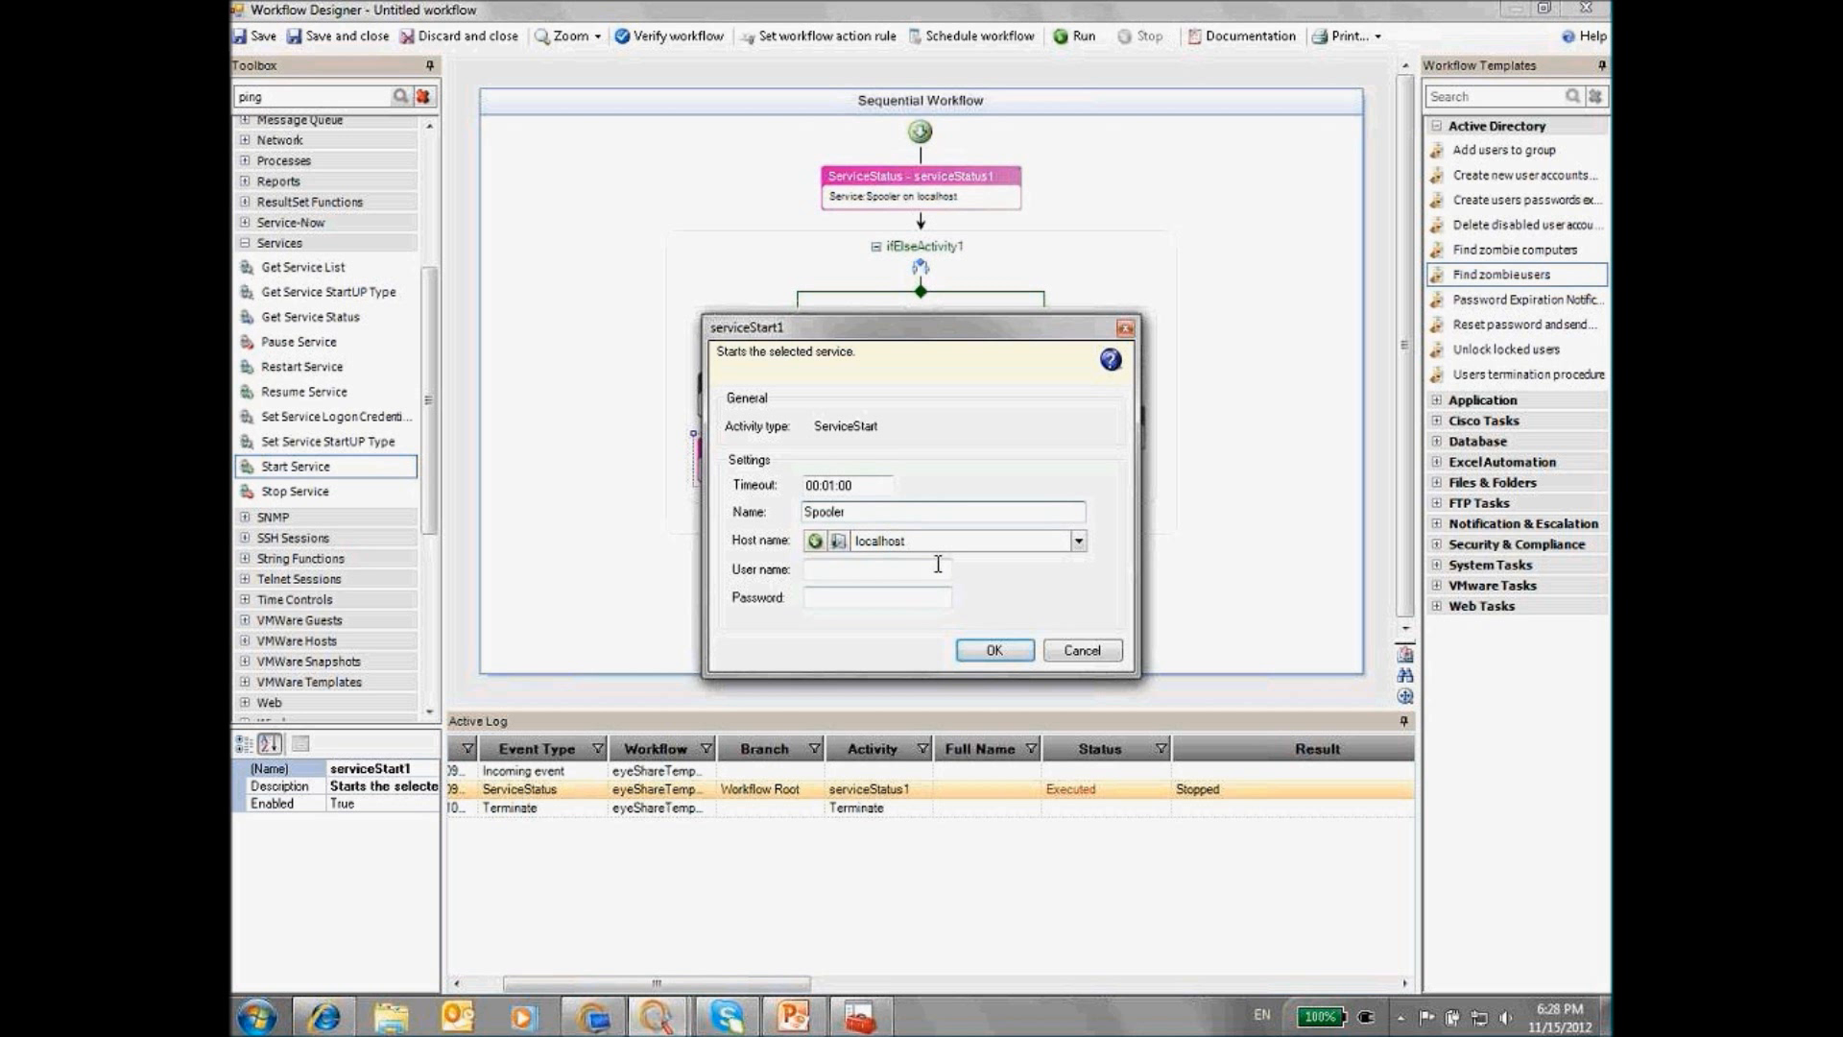
{"action": "key", "text": "Tab"}
{"action": "left_click", "coordinate": [993, 652]}
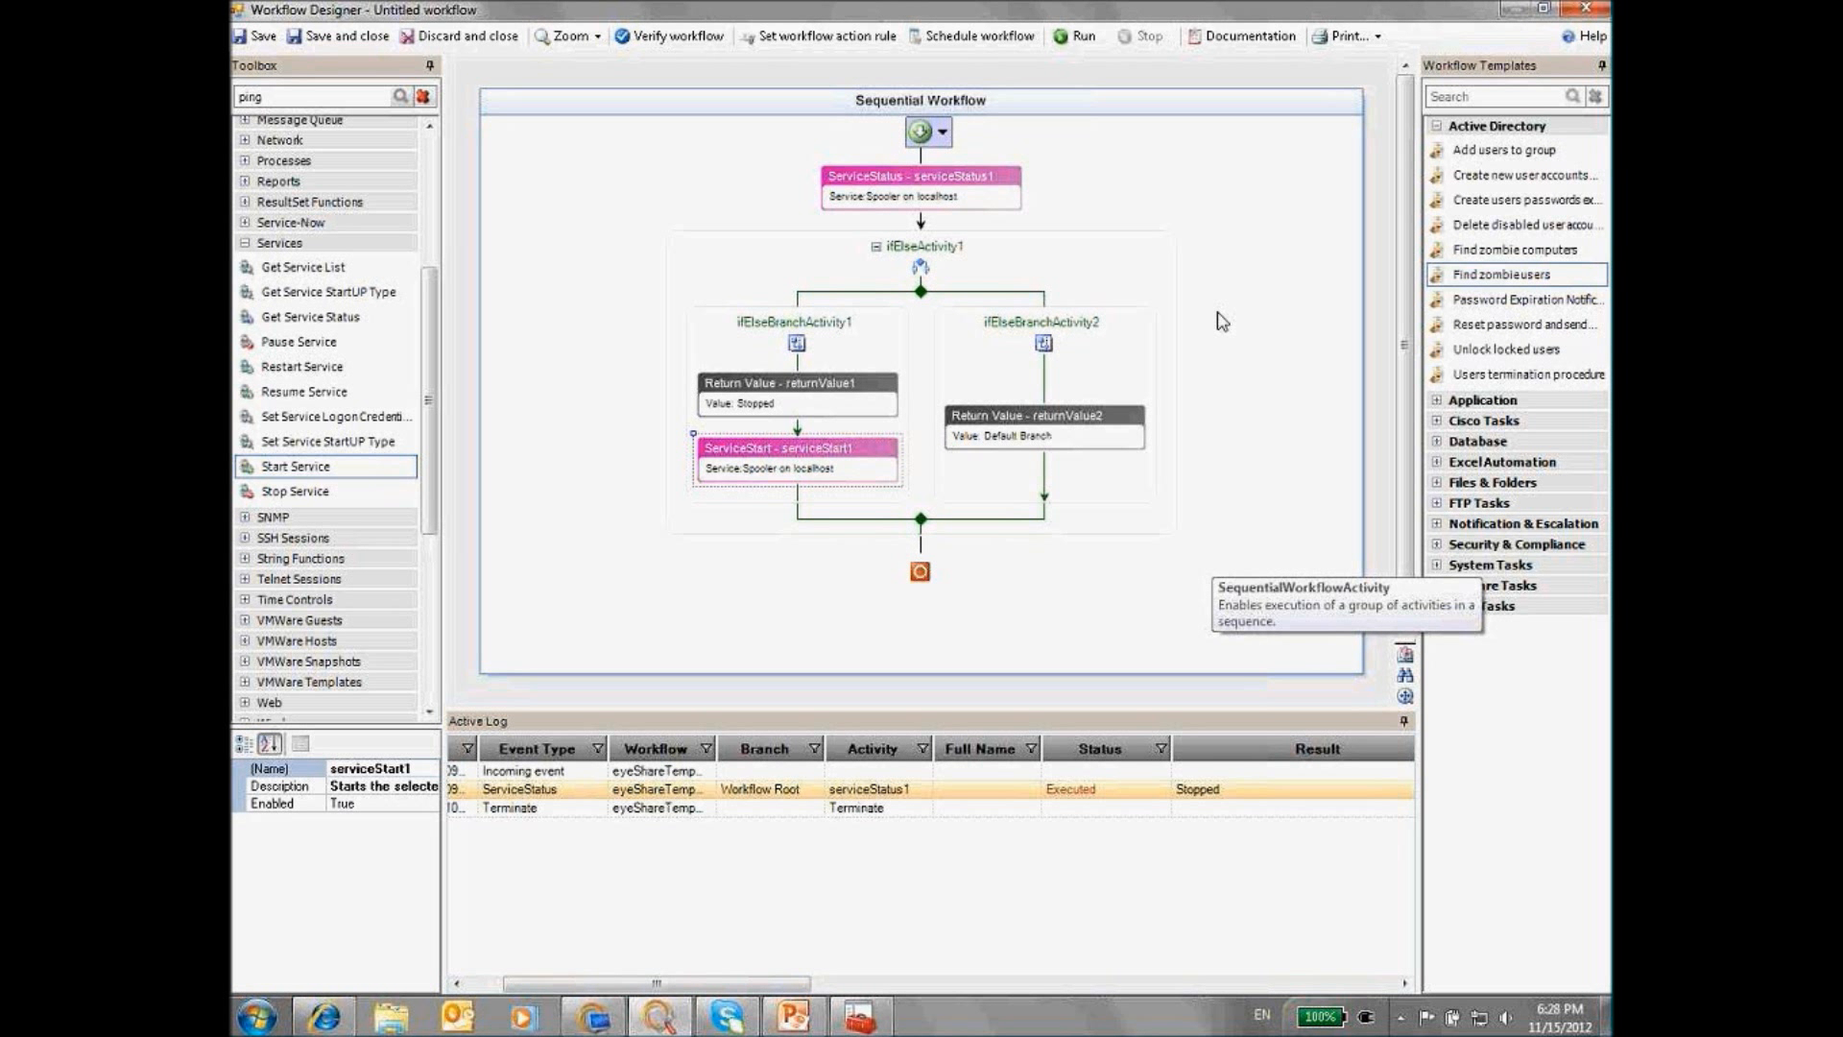
Run the workflow and confirm in the Services console that Print Spooler is started again
{"action": "left_click", "coordinate": [1085, 44]}
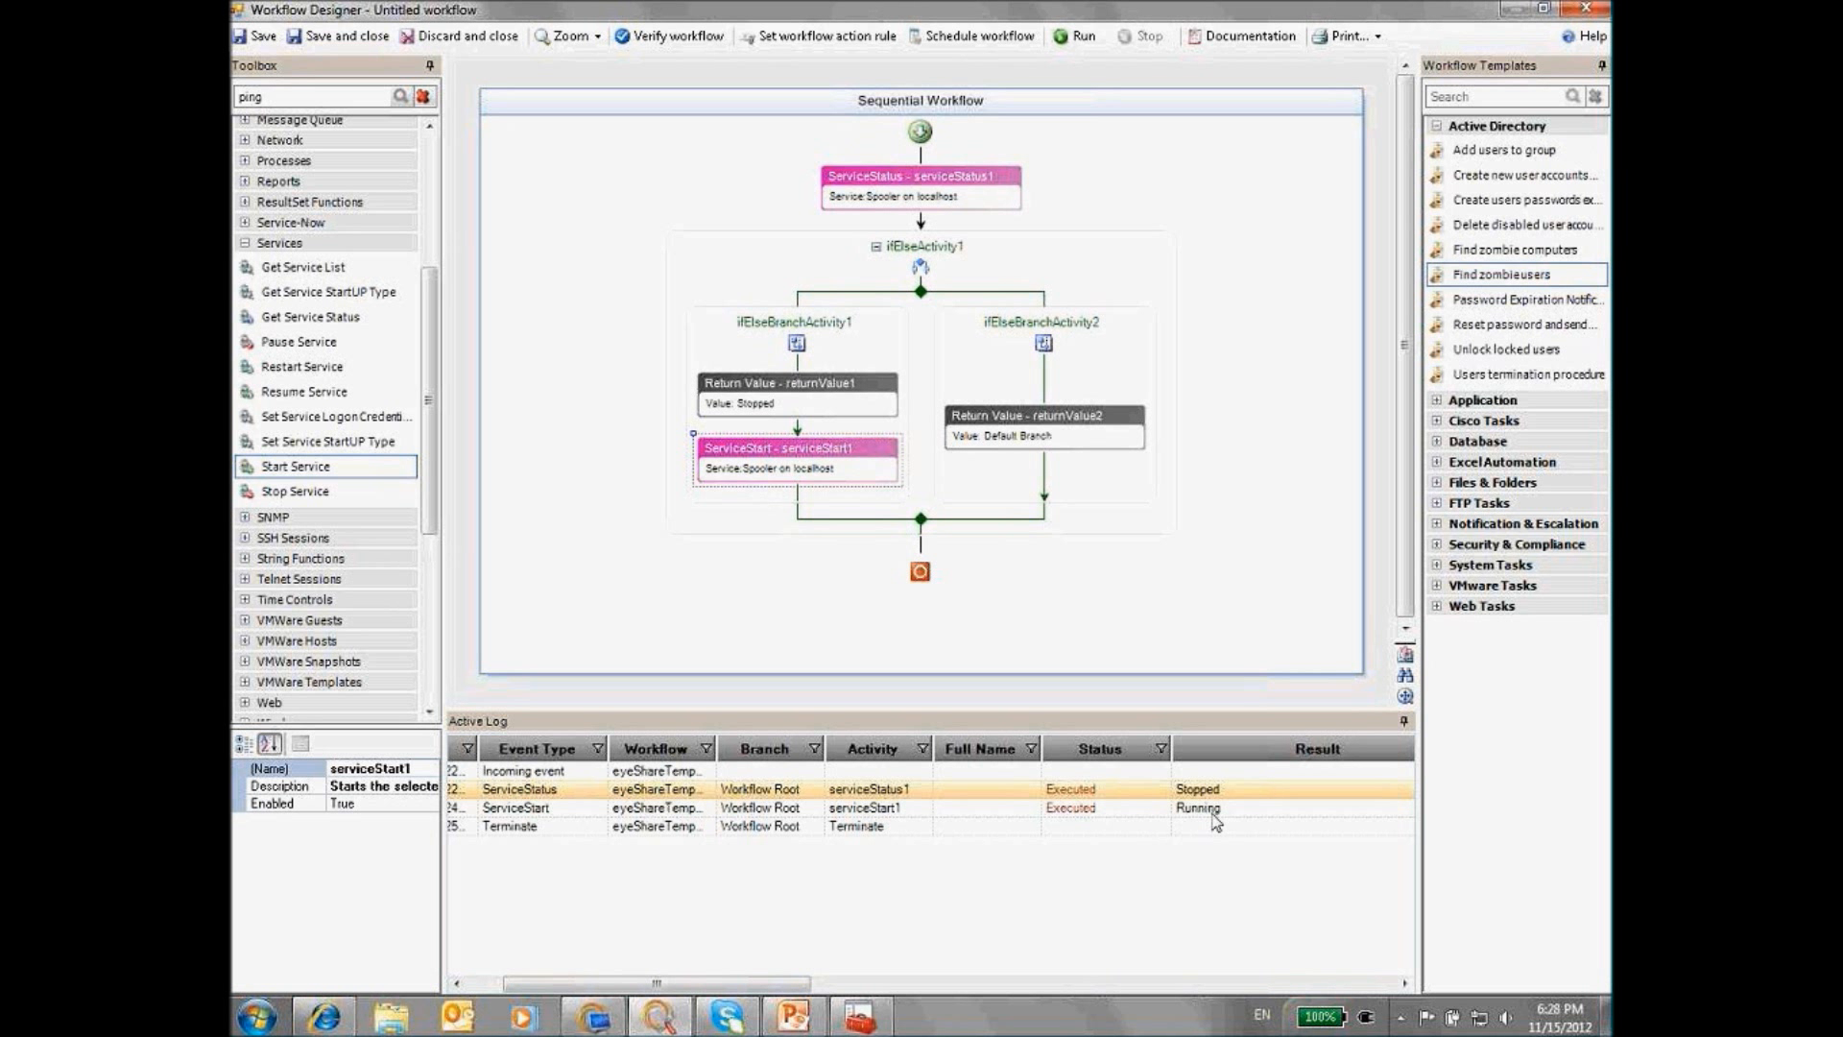
{"action": "left_click", "coordinate": [861, 1017]}
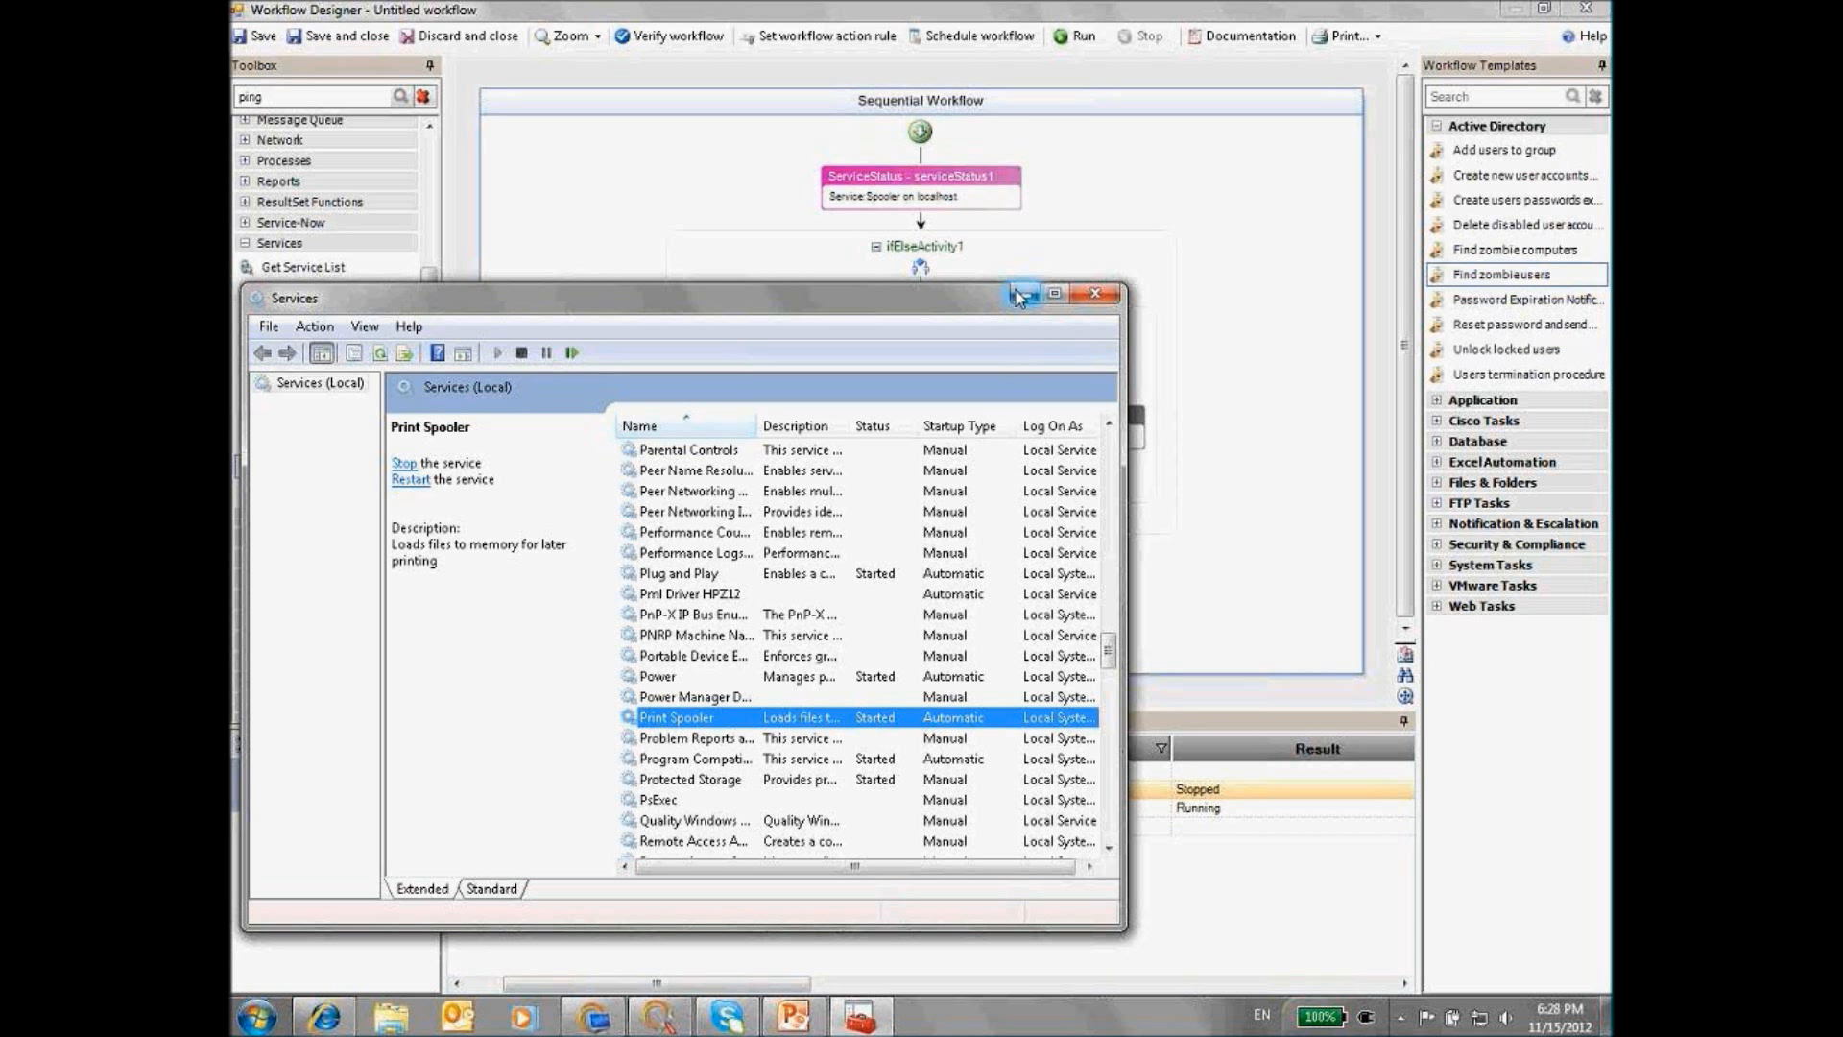
{"action": "left_click", "coordinate": [1020, 295]}
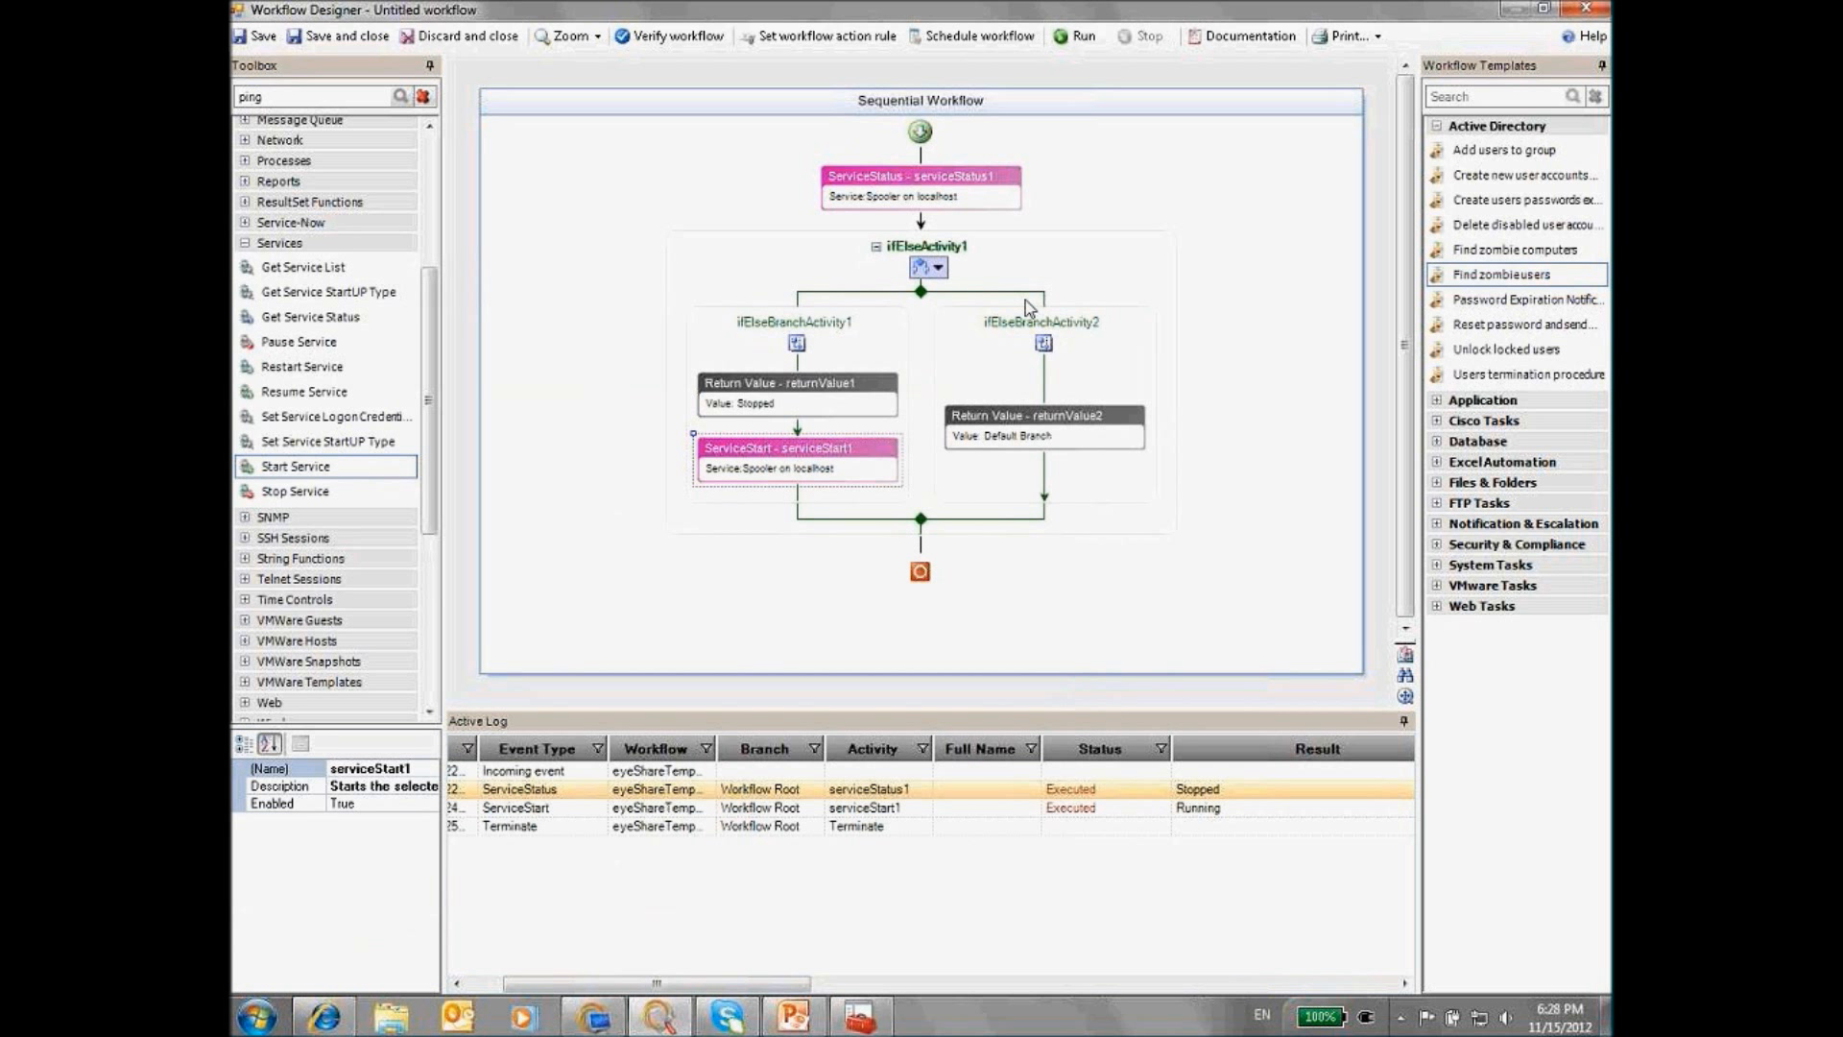
Return to the PowerPoint deck and display the Remote Recovery – User Decision slide
{"action": "left_click", "coordinate": [811, 1012]}
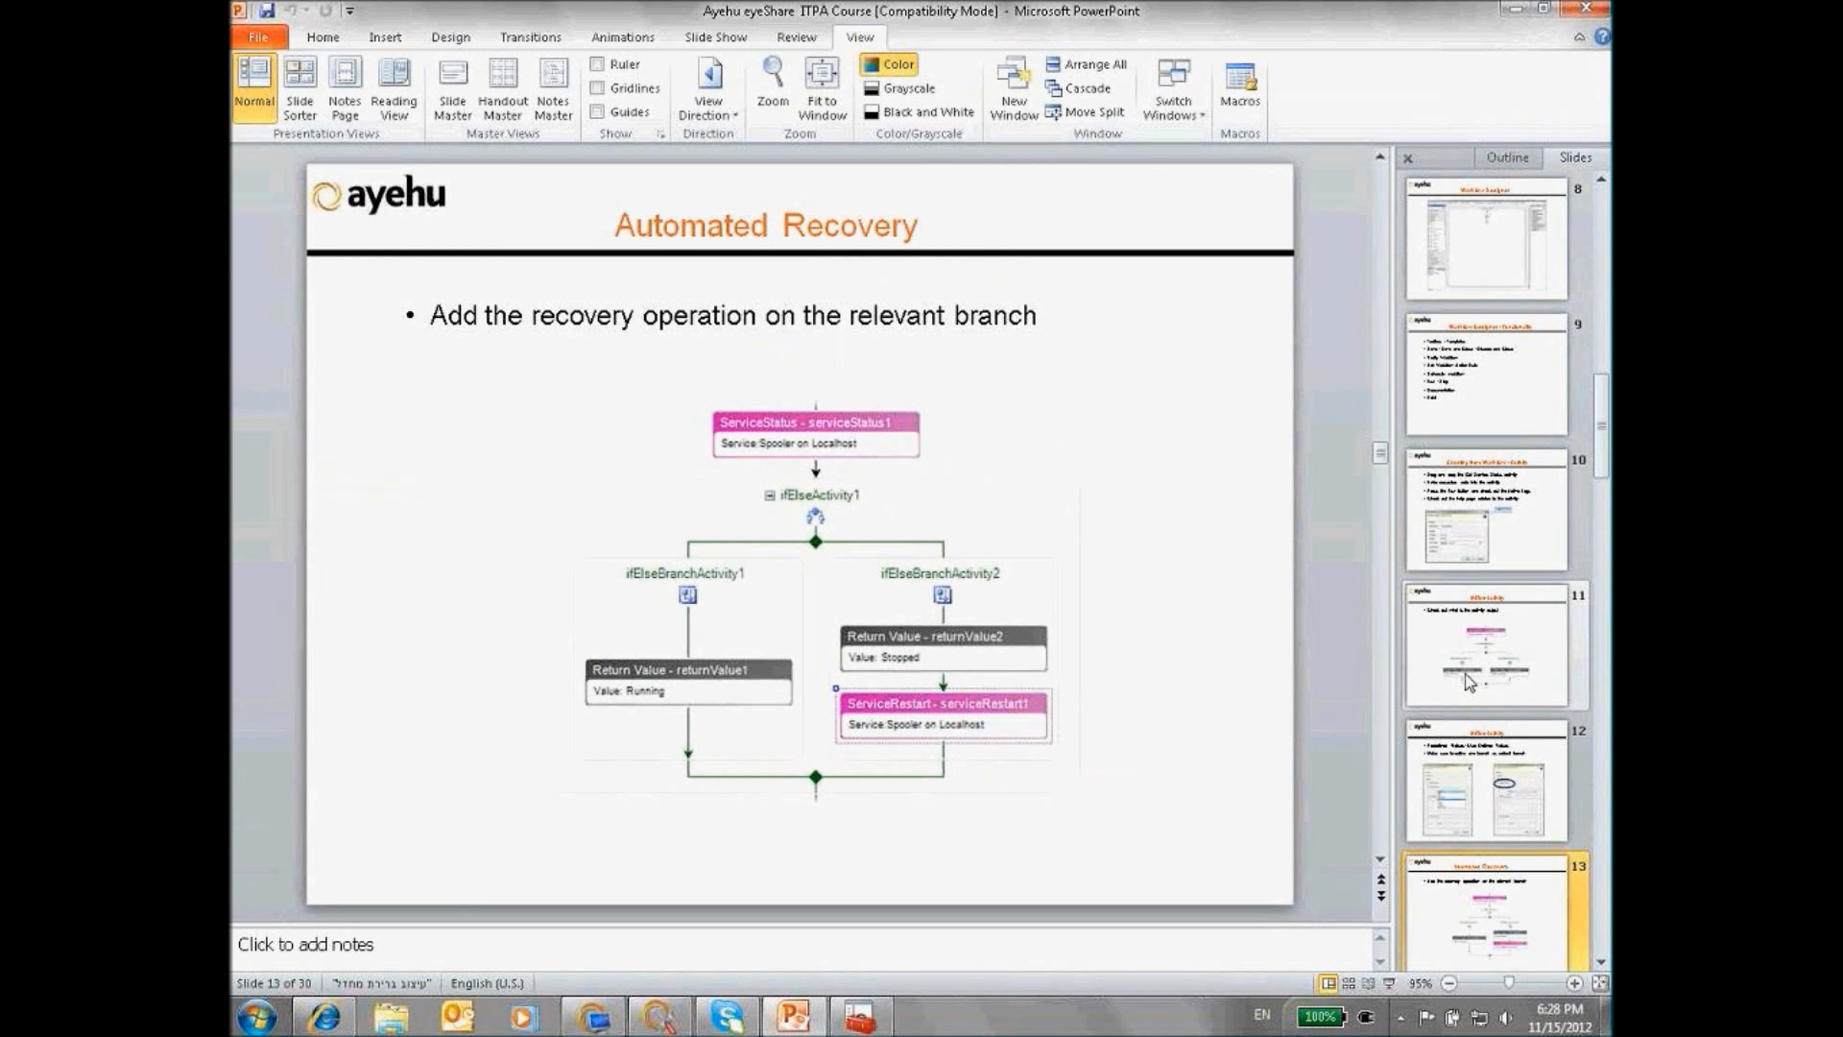
{"action": "scroll", "coordinate": [1468, 682], "scroll_direction": "down", "scroll_amount": 1}
{"action": "scroll", "coordinate": [1470, 682], "scroll_direction": "down", "scroll_amount": 1}
{"action": "left_click", "coordinate": [1473, 776]}
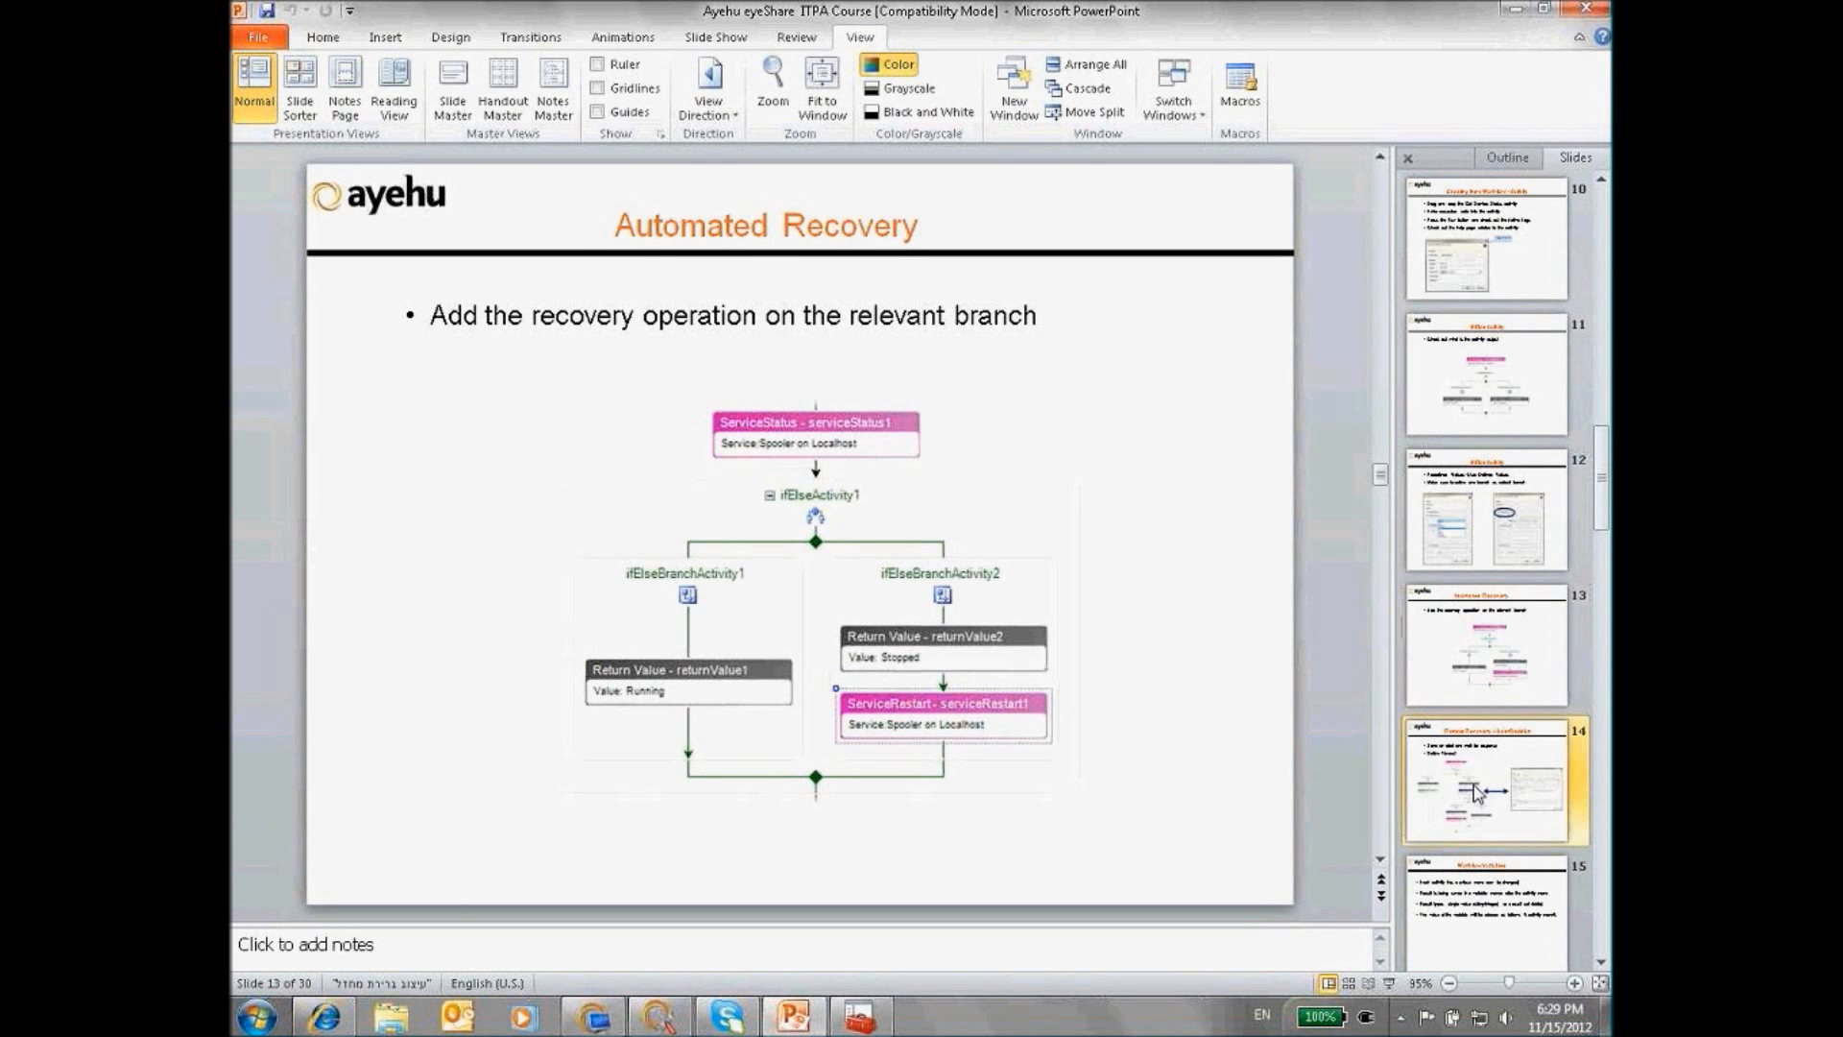
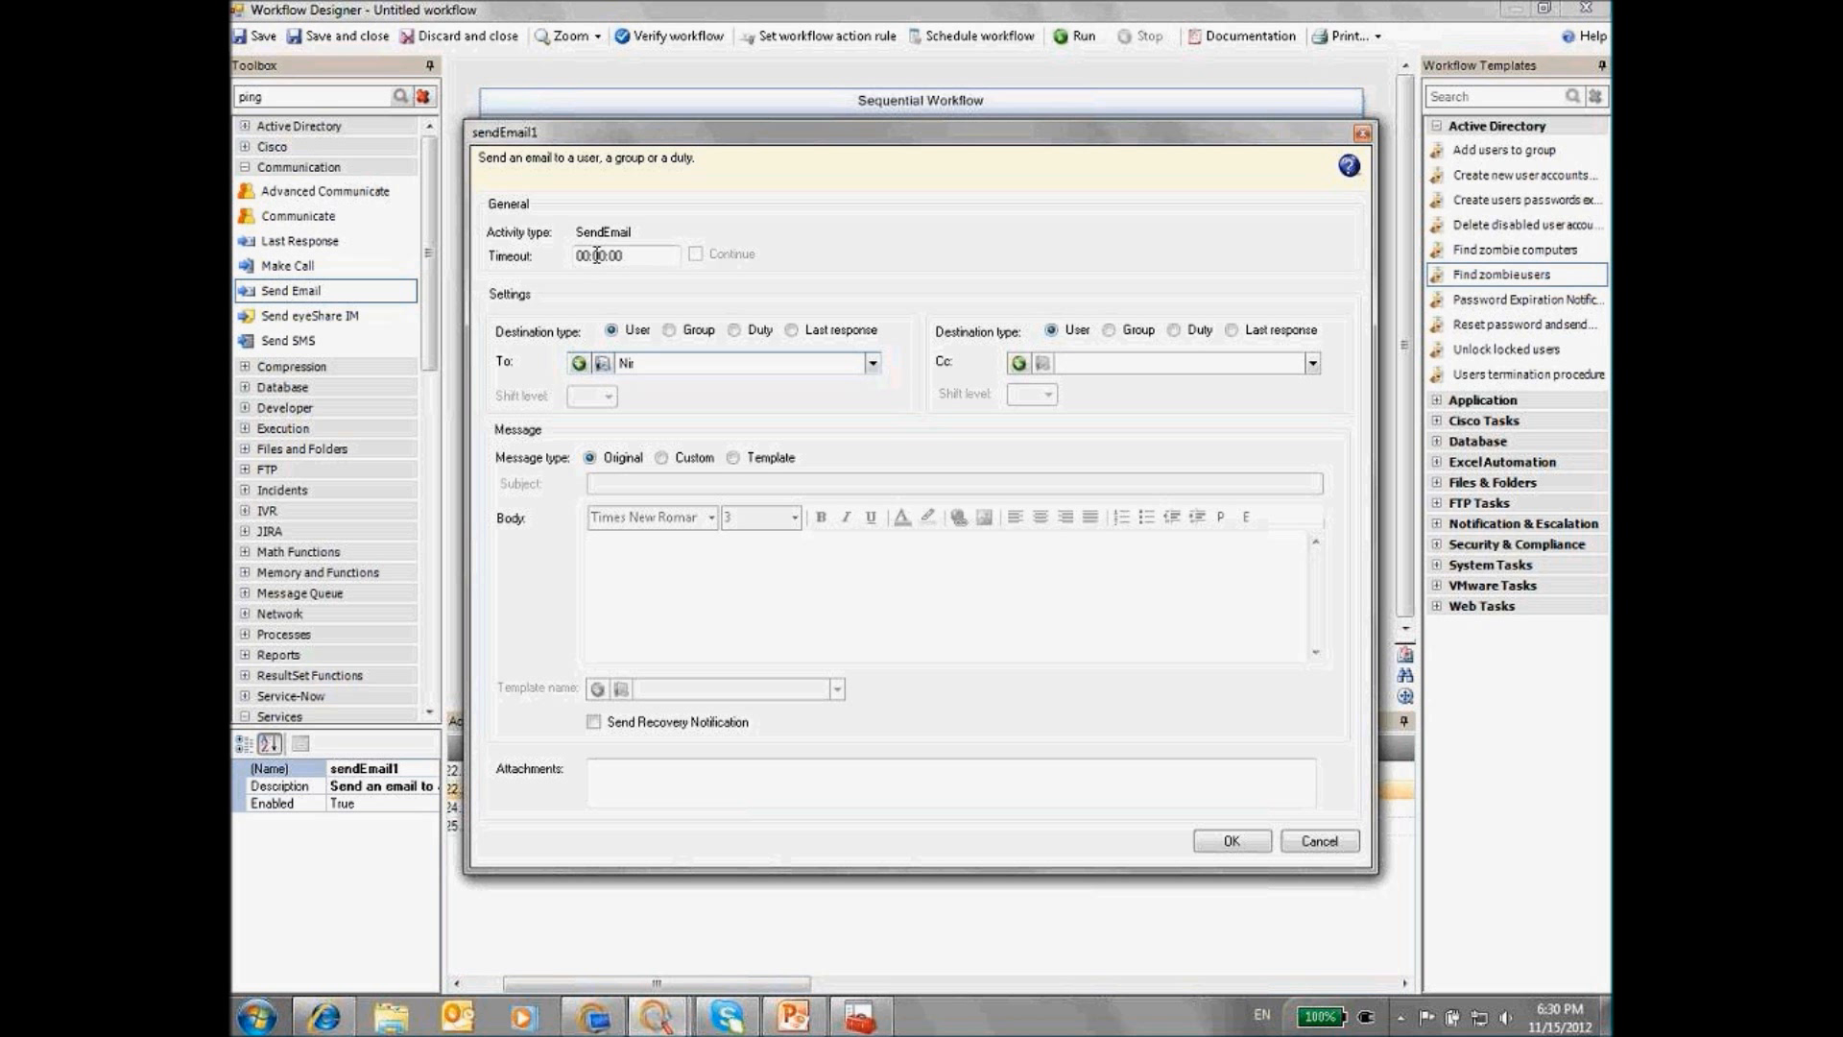
Set sendEmail1's timeout to 00:10:00 and give it the custom subject 'to restart the service reply yes'
{"action": "left_click", "coordinate": [596, 255]}
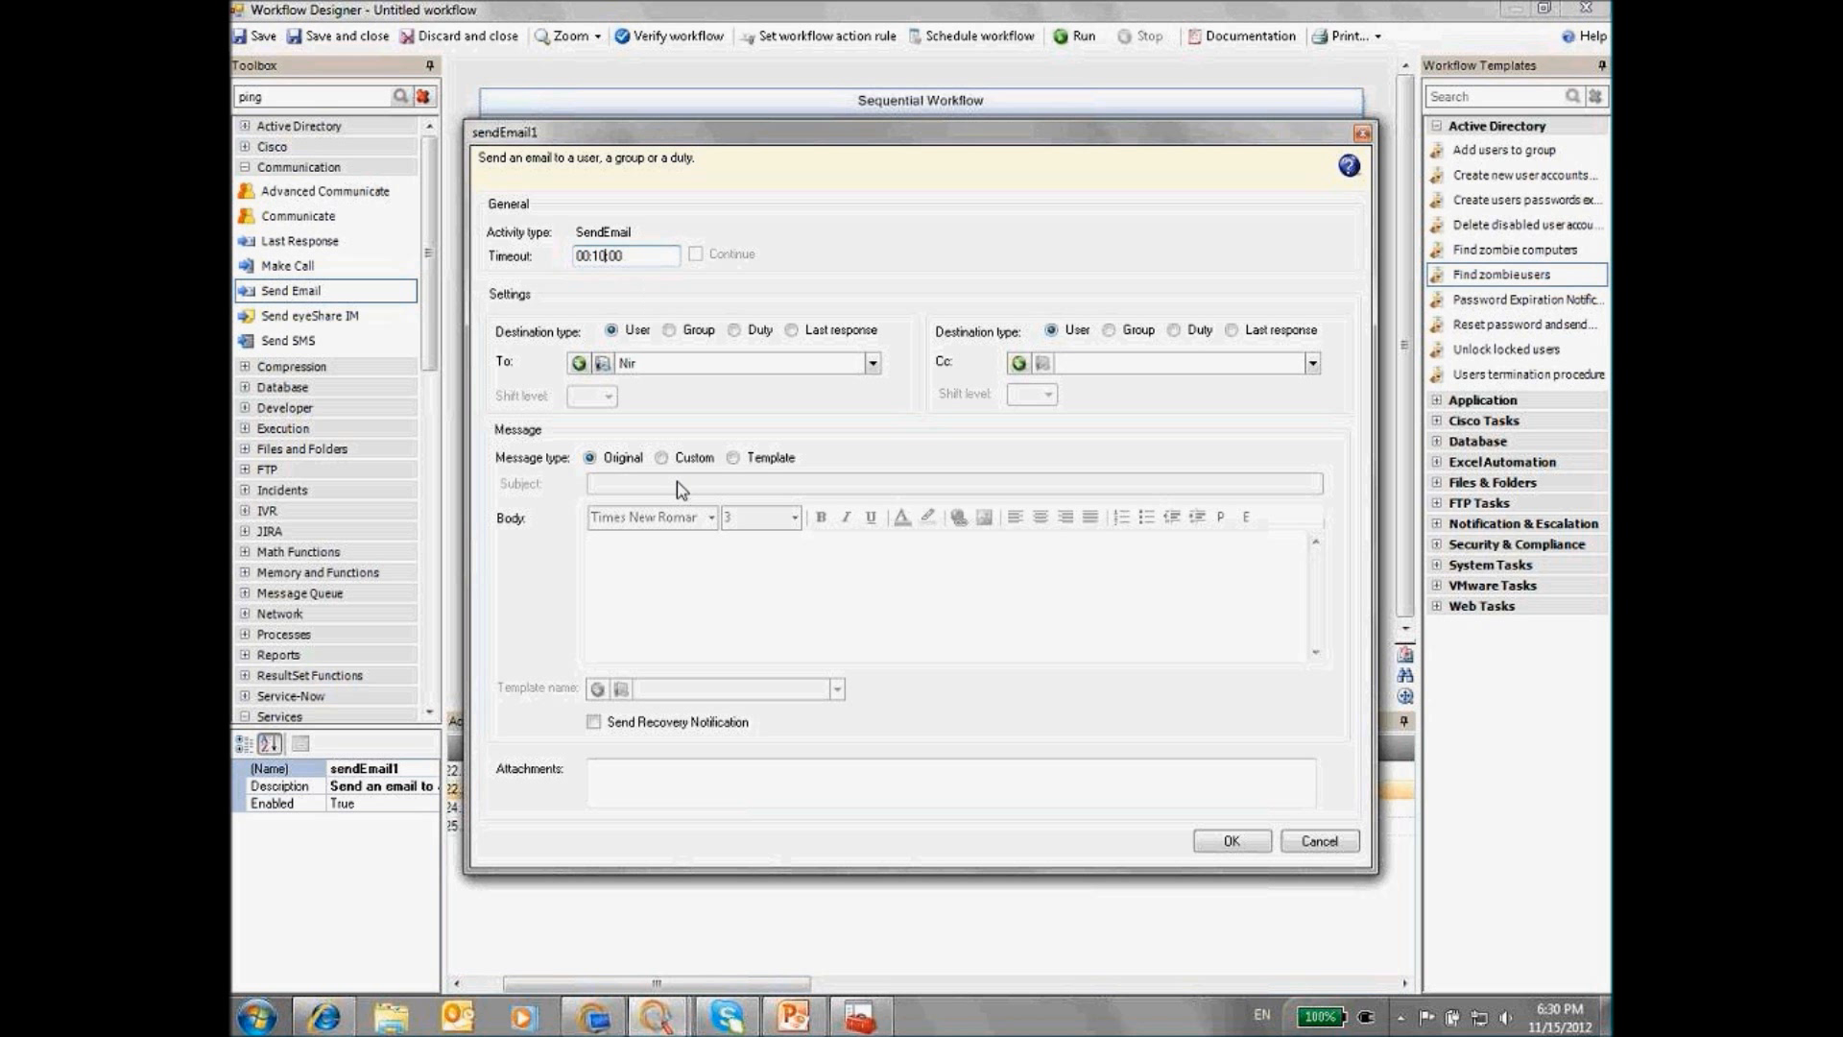
{"action": "left_click", "coordinate": [661, 458]}
{"action": "left_click", "coordinate": [649, 485]}
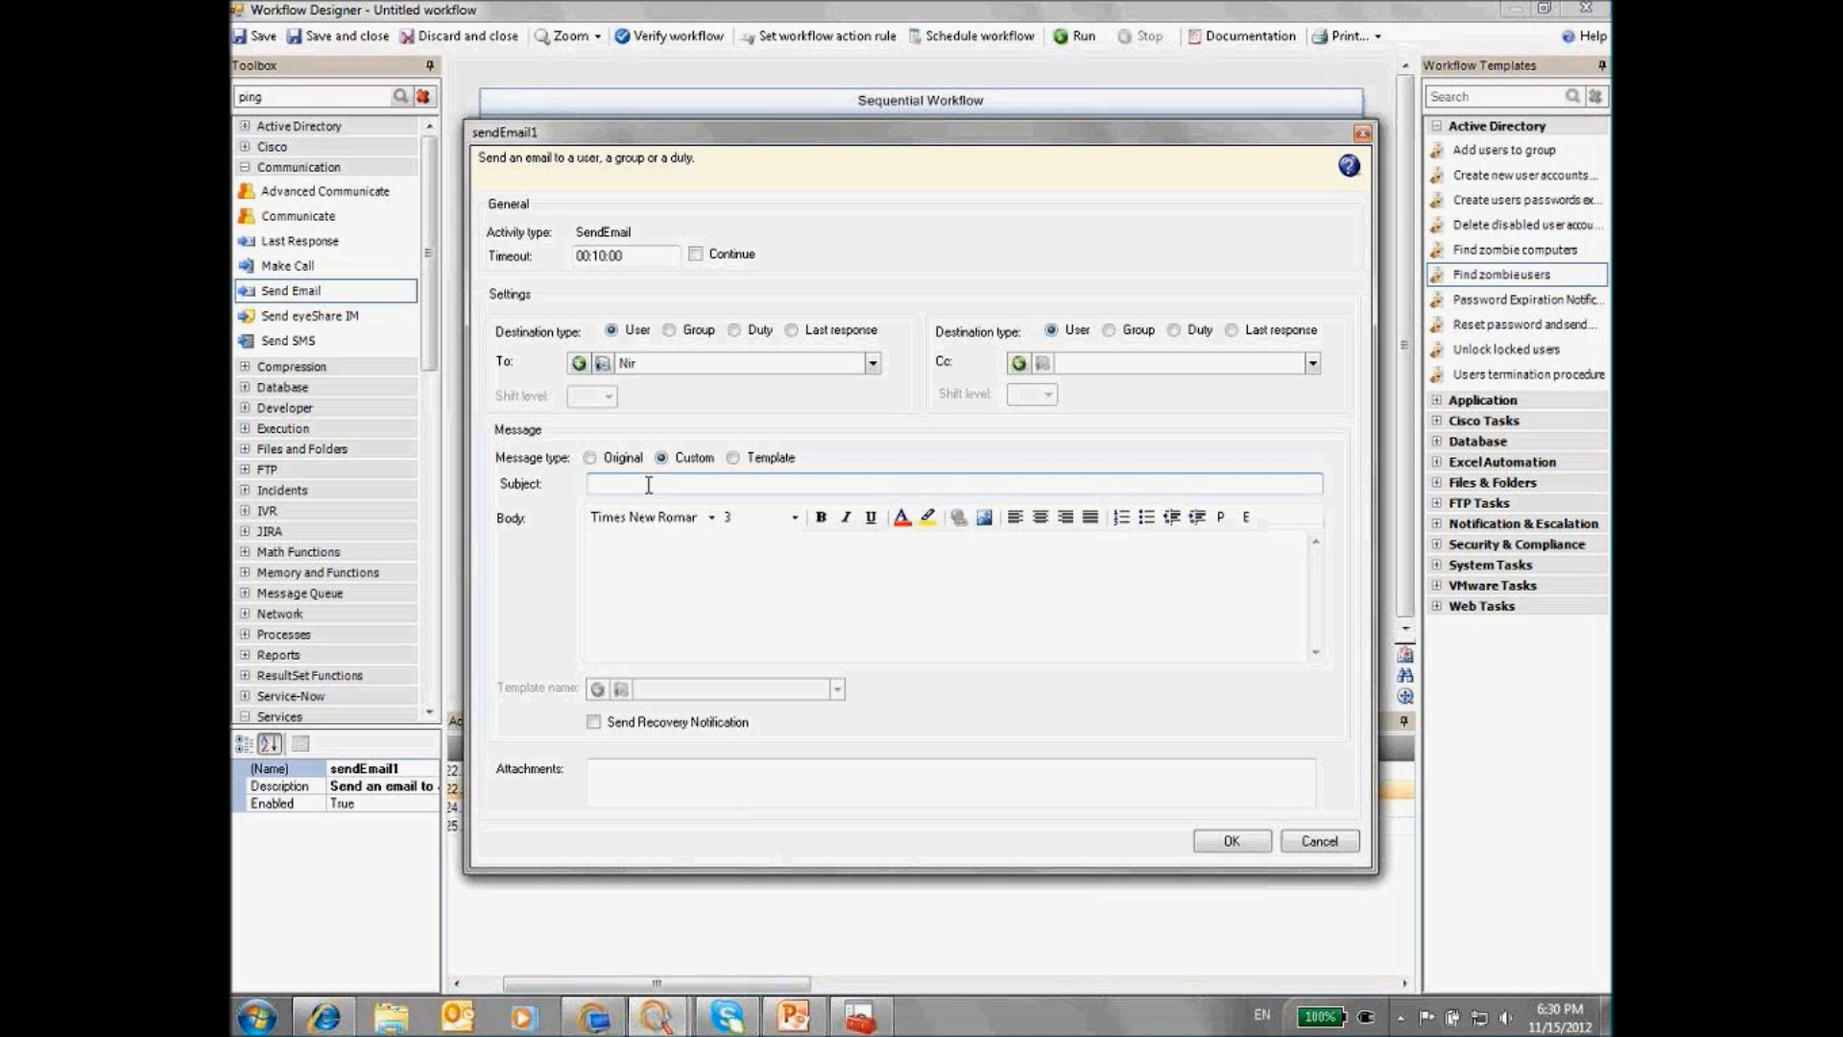
{"action": "type", "text": "to restart the service reply yes"}
Copy the subject text into the message body and confirm the email settings
{"action": "left_click_drag", "start_coordinate": [742, 484], "coordinate": [558, 494]}
{"action": "right_click", "coordinate": [603, 484]}
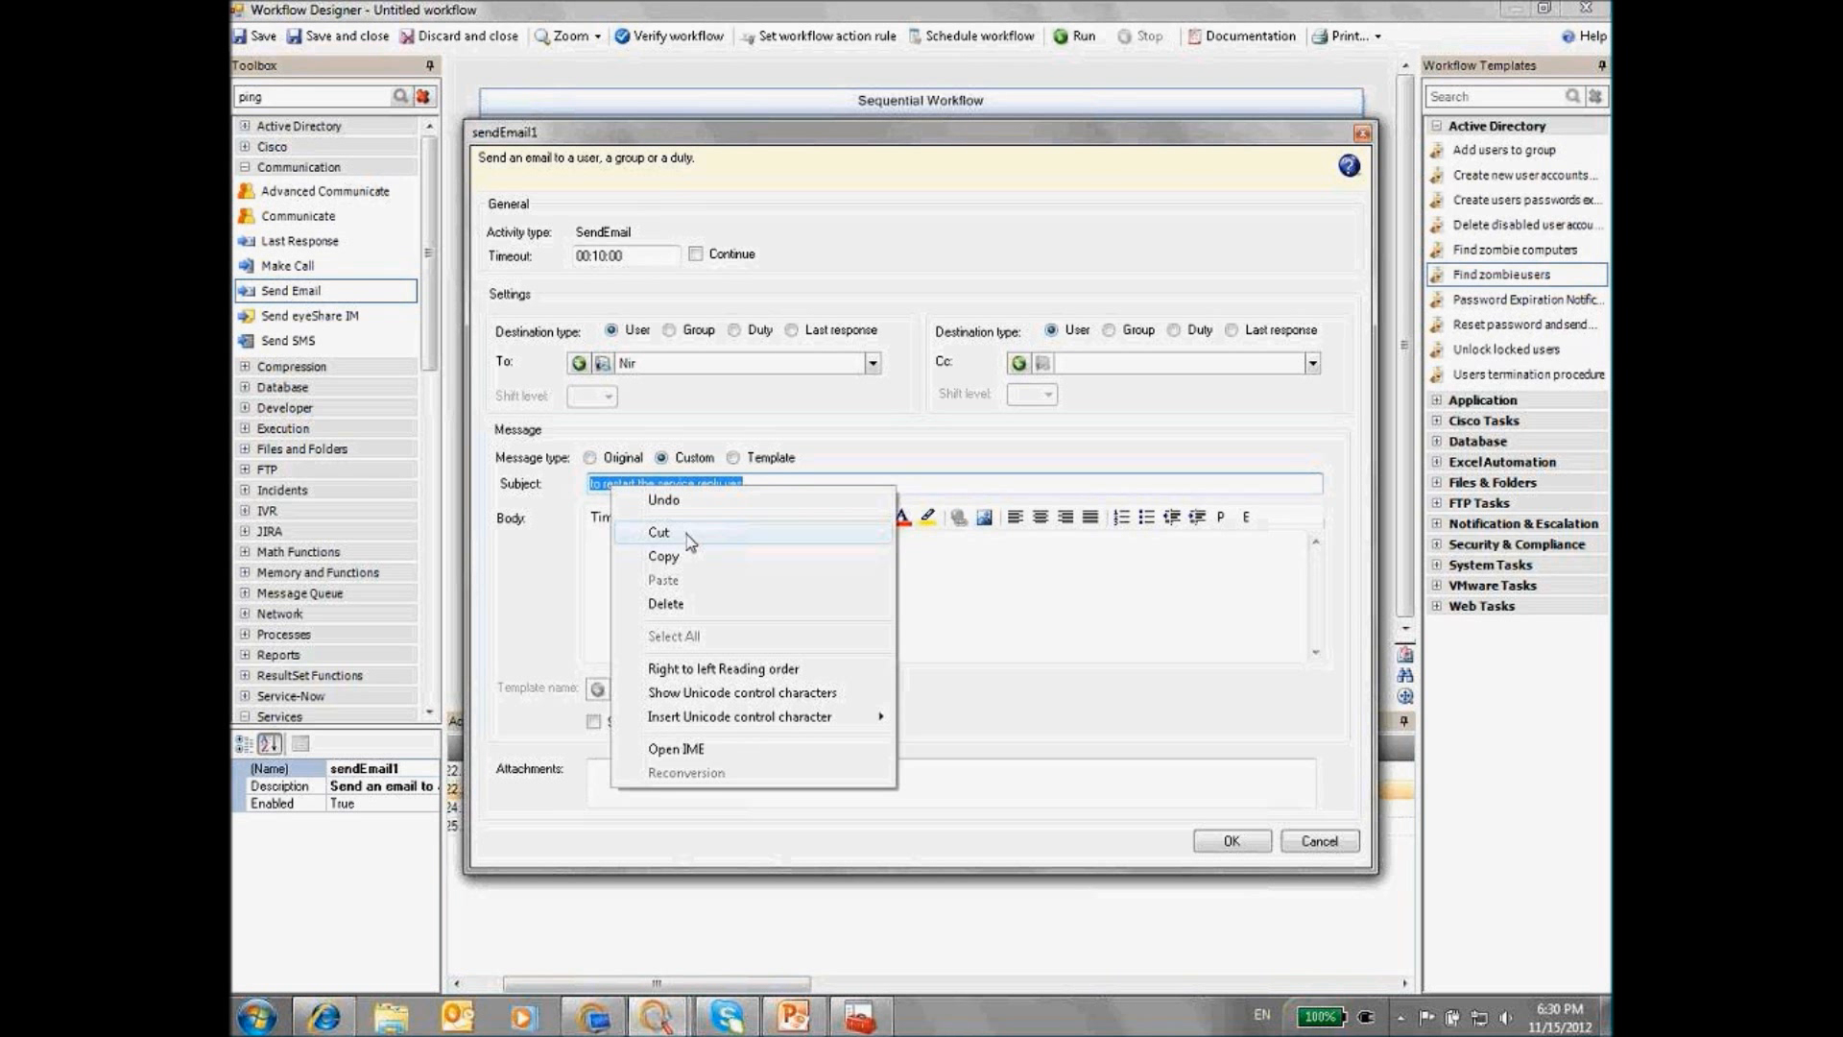
{"action": "left_click", "coordinate": [665, 557]}
{"action": "left_click", "coordinate": [651, 568]}
{"action": "key", "text": "ctrl+v"}
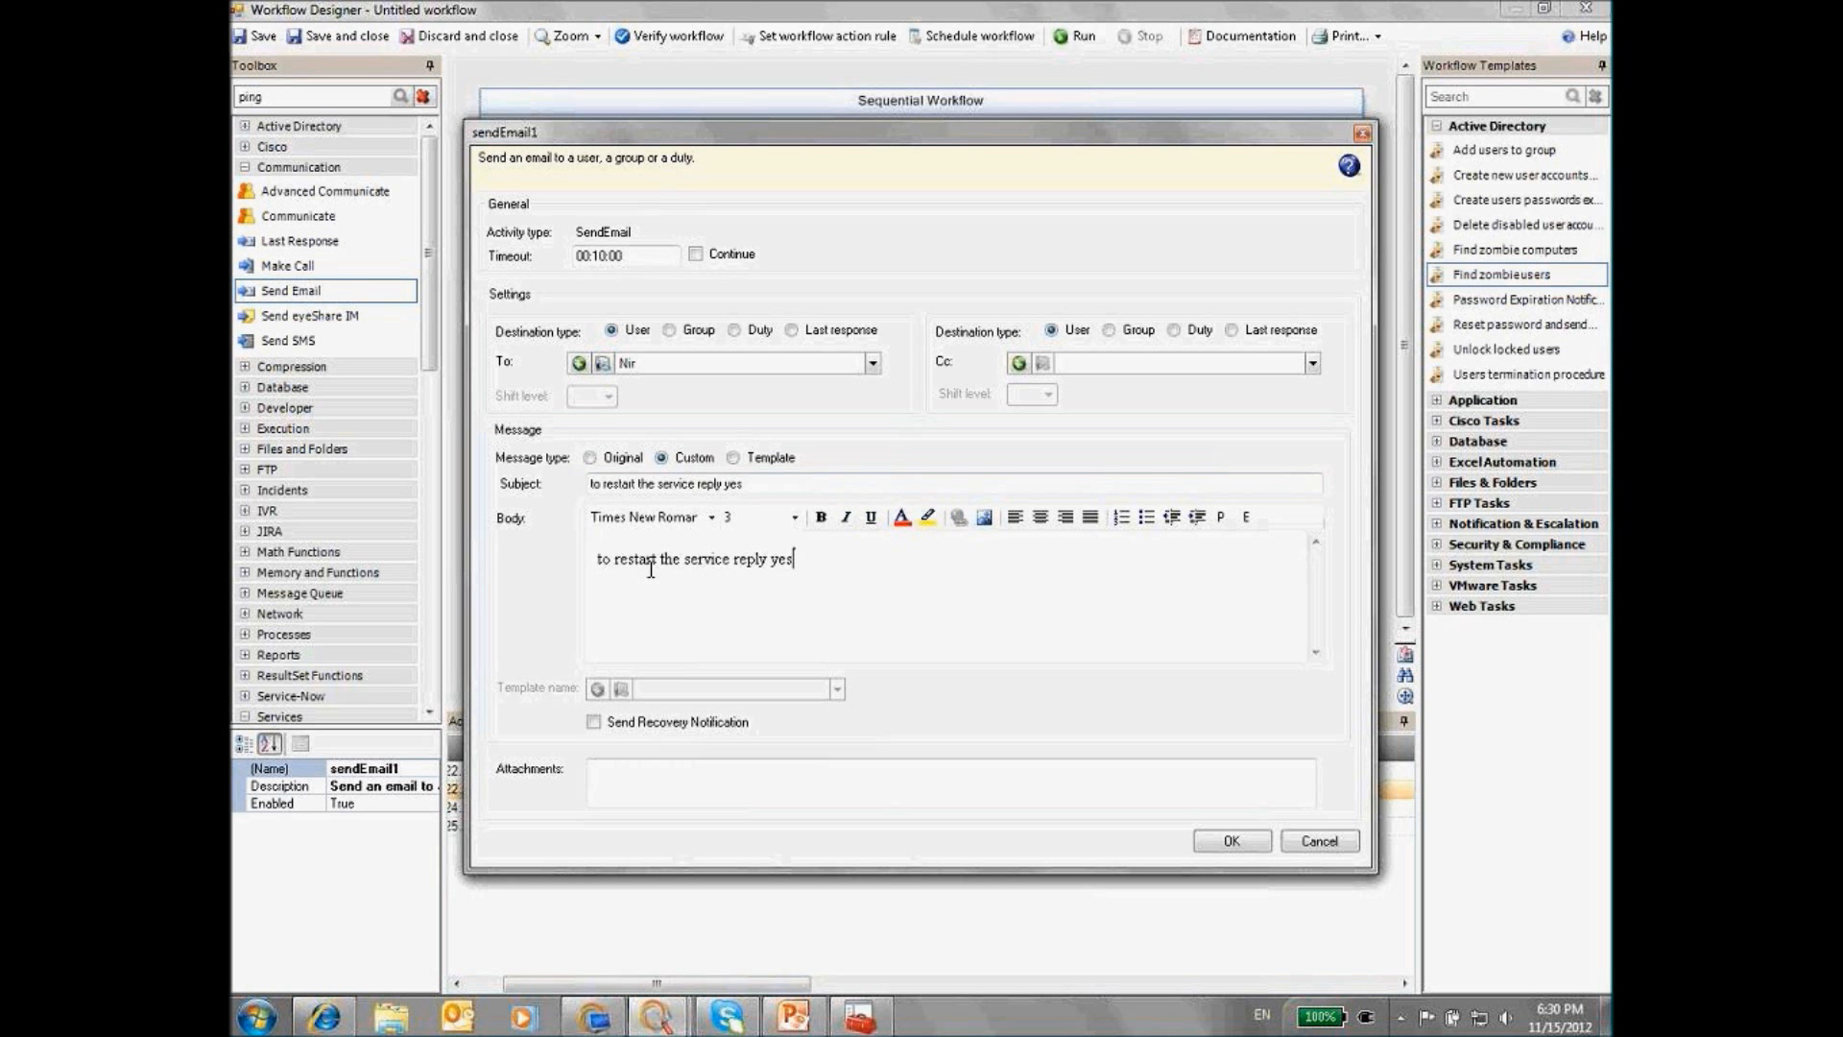
{"action": "left_click", "coordinate": [1232, 841]}
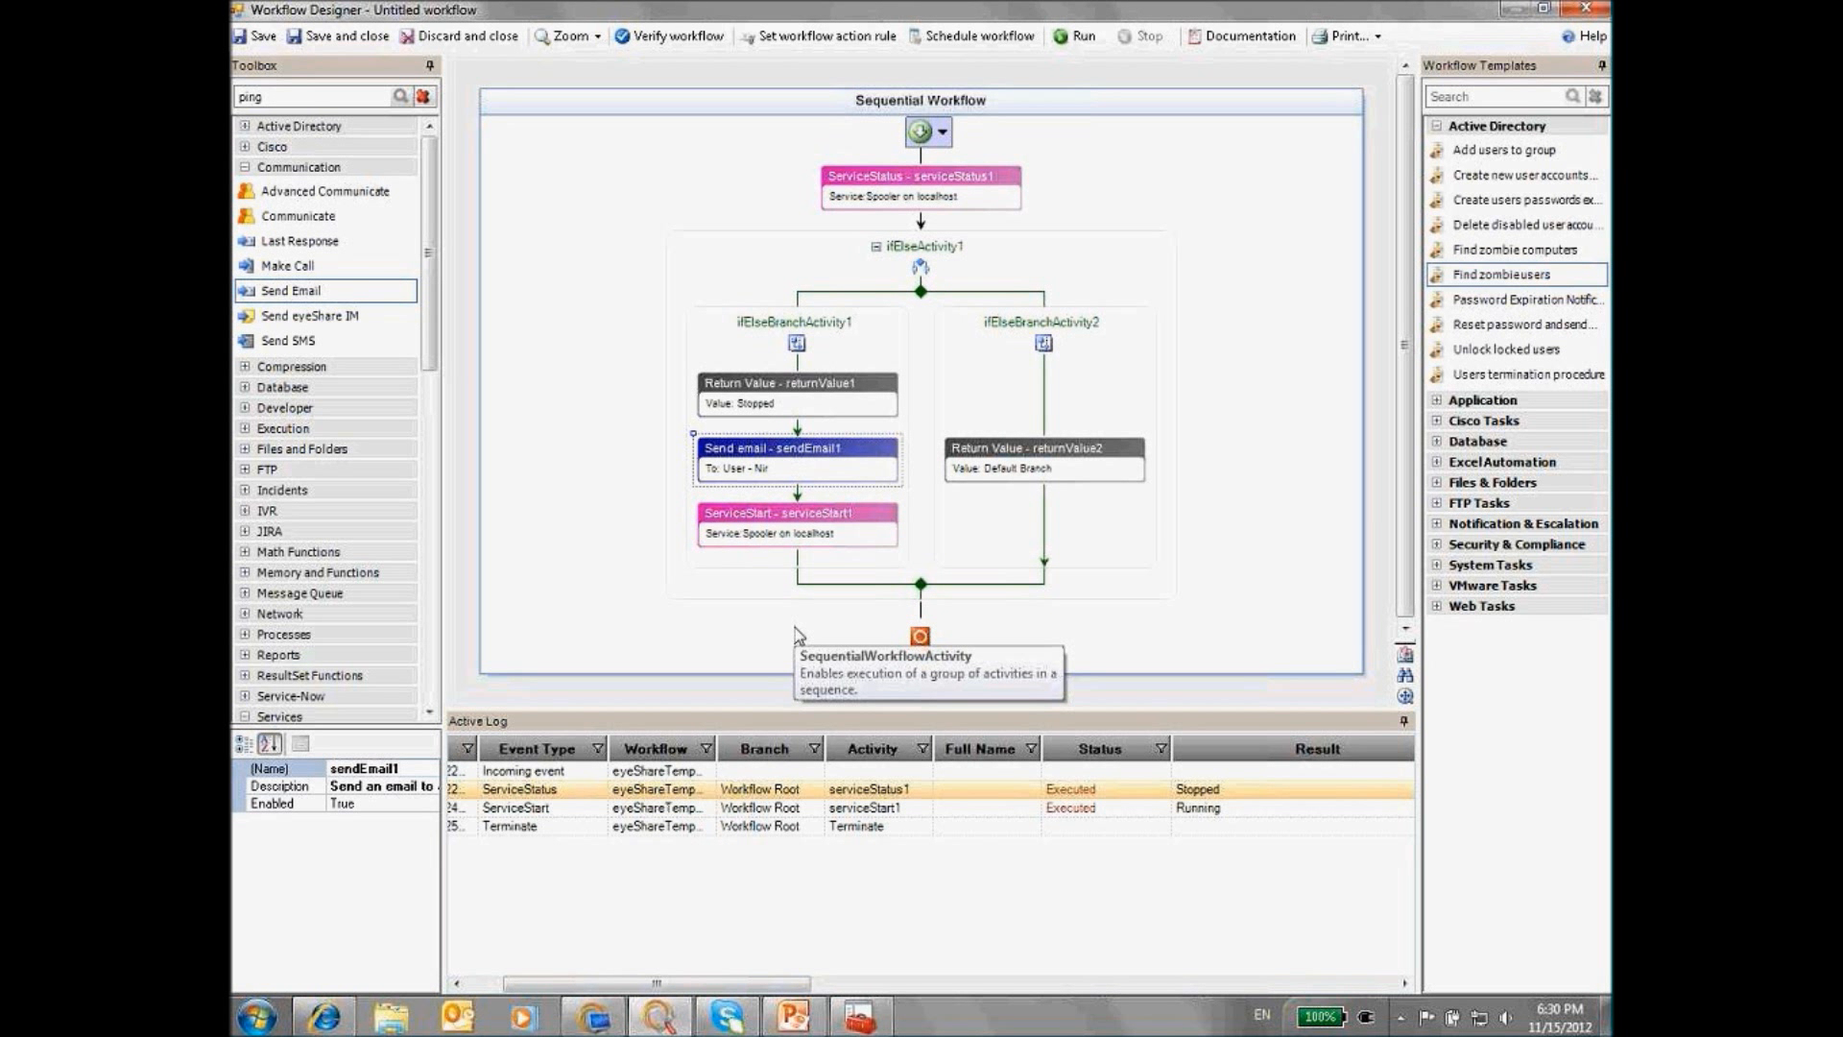
Drop an If-Else from Workflow Controls below sendEmail1 in ifElseBranchActivity1, creating ifElseActivity2
{"action": "left_click_drag", "start_coordinate": [430, 312], "coordinate": [447, 387]}
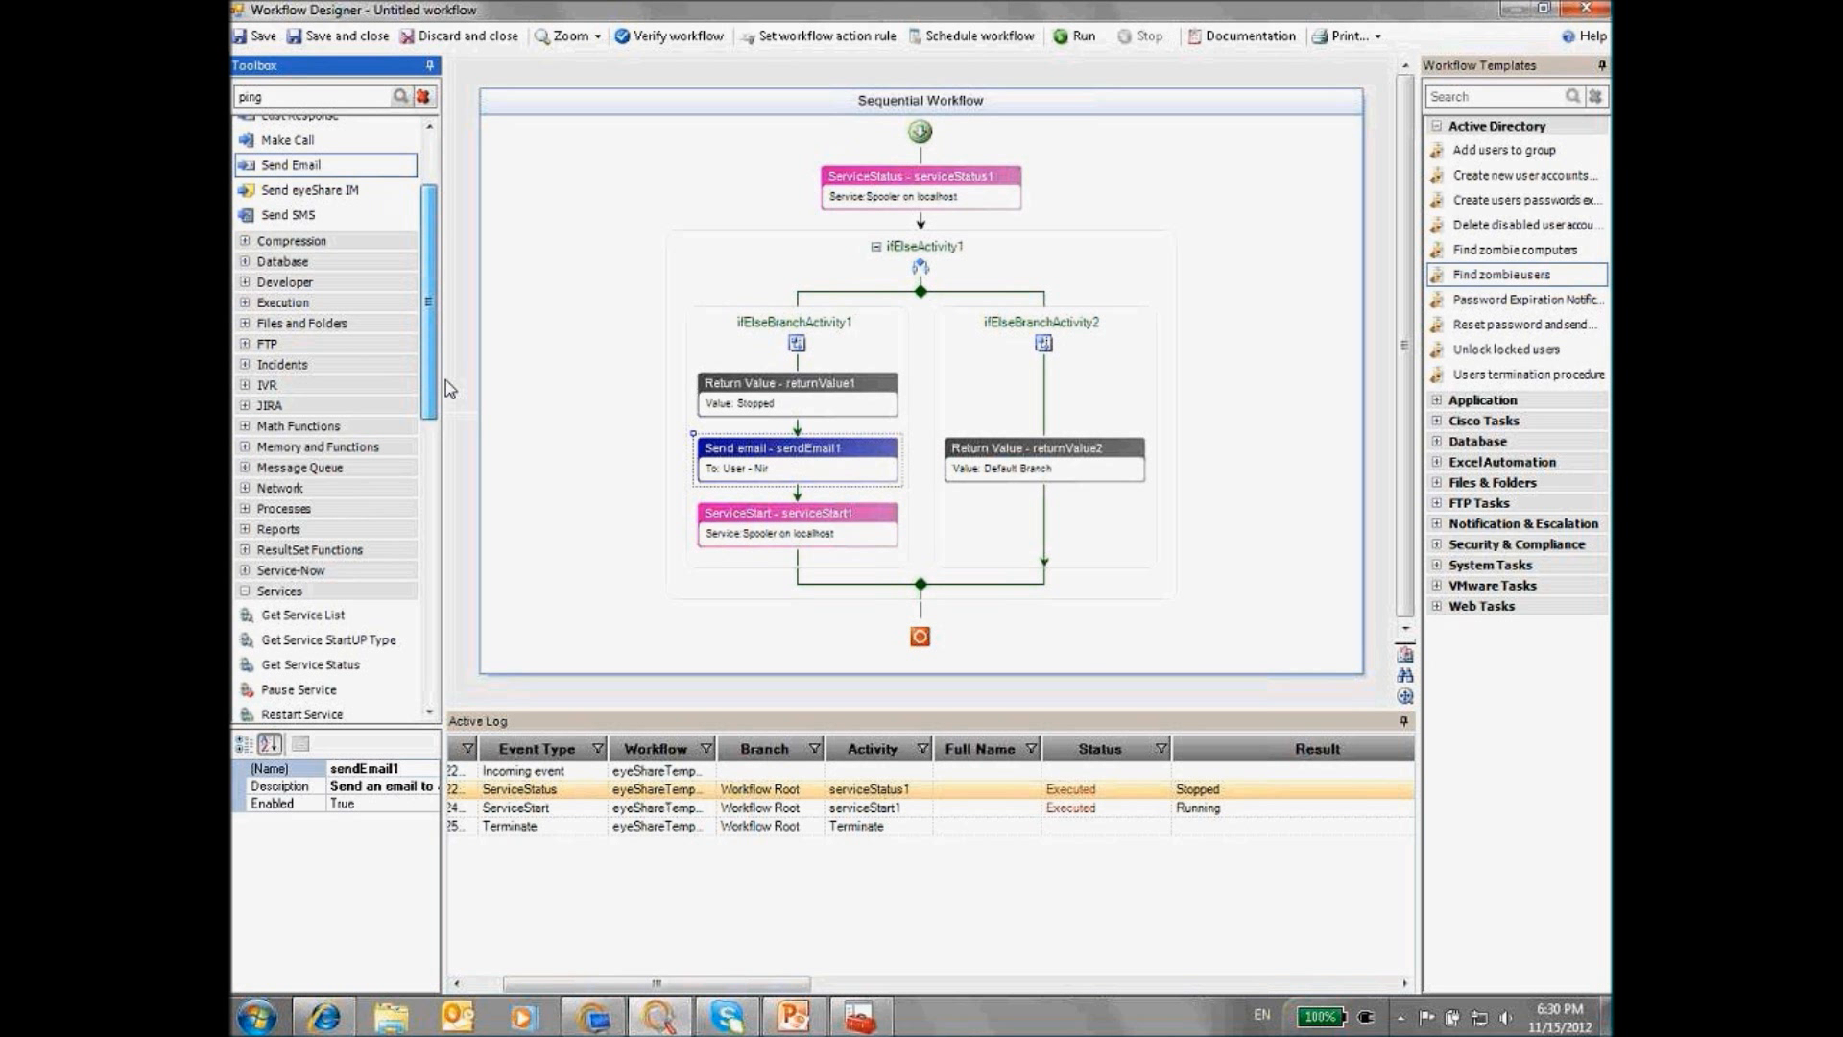
{"action": "left_click_drag", "start_coordinate": [445, 380], "coordinate": [437, 509]}
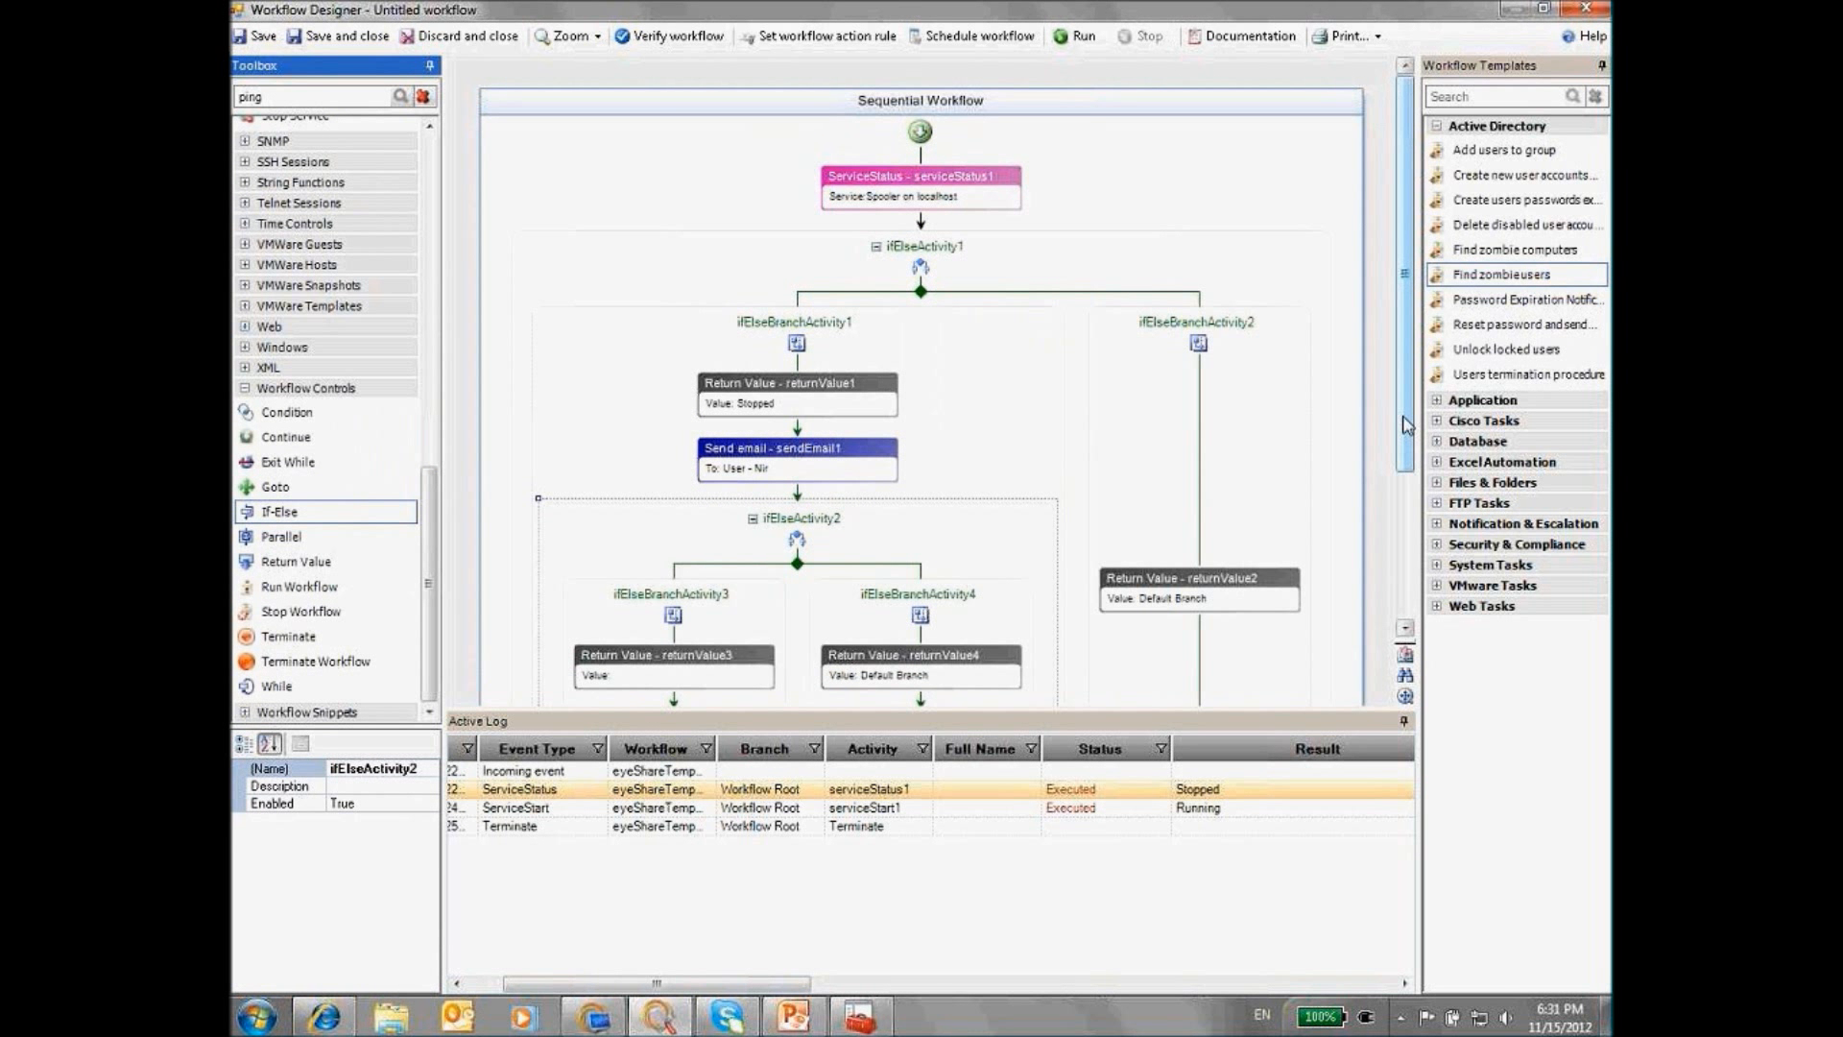
{"action": "left_click_drag", "start_coordinate": [1406, 424], "coordinate": [1409, 595]}
Make returnValue3 a user-defined Contains condition with the value 'yes'
{"action": "double_click", "coordinate": [641, 485]}
{"action": "left_click", "coordinate": [787, 470]}
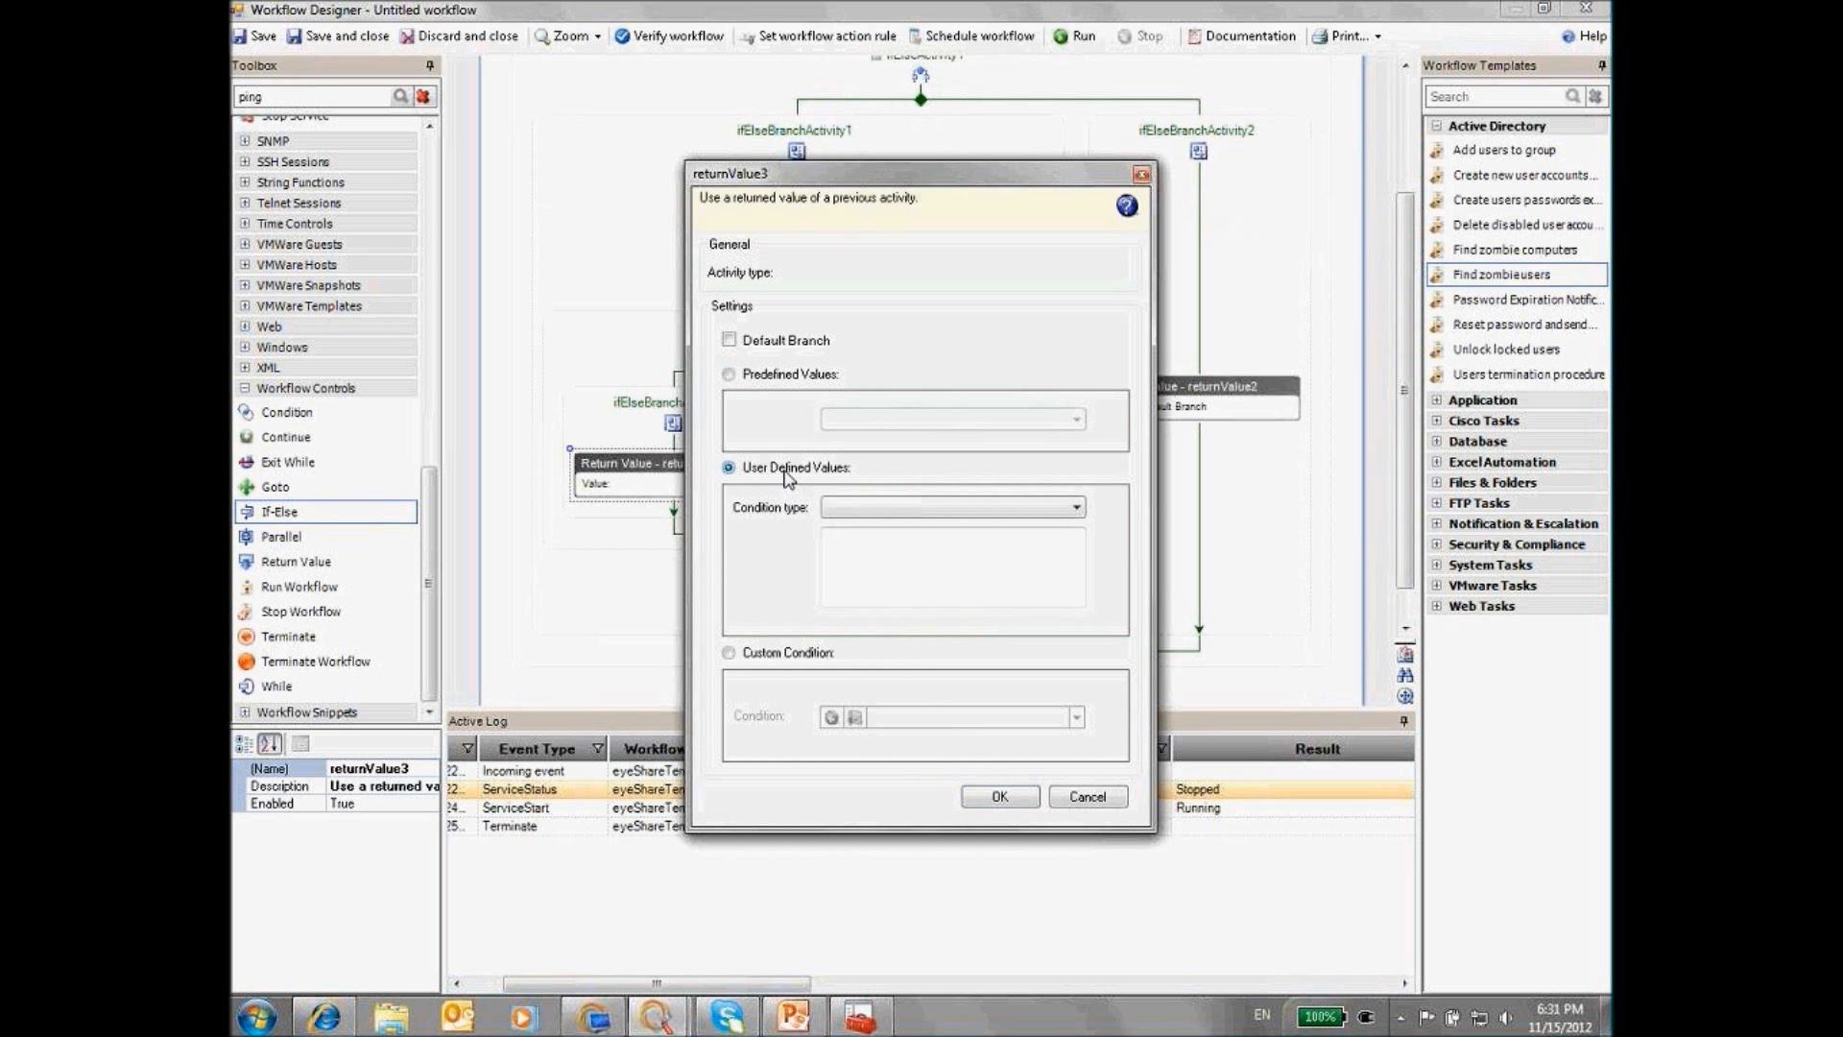
{"action": "left_click", "coordinate": [856, 509]}
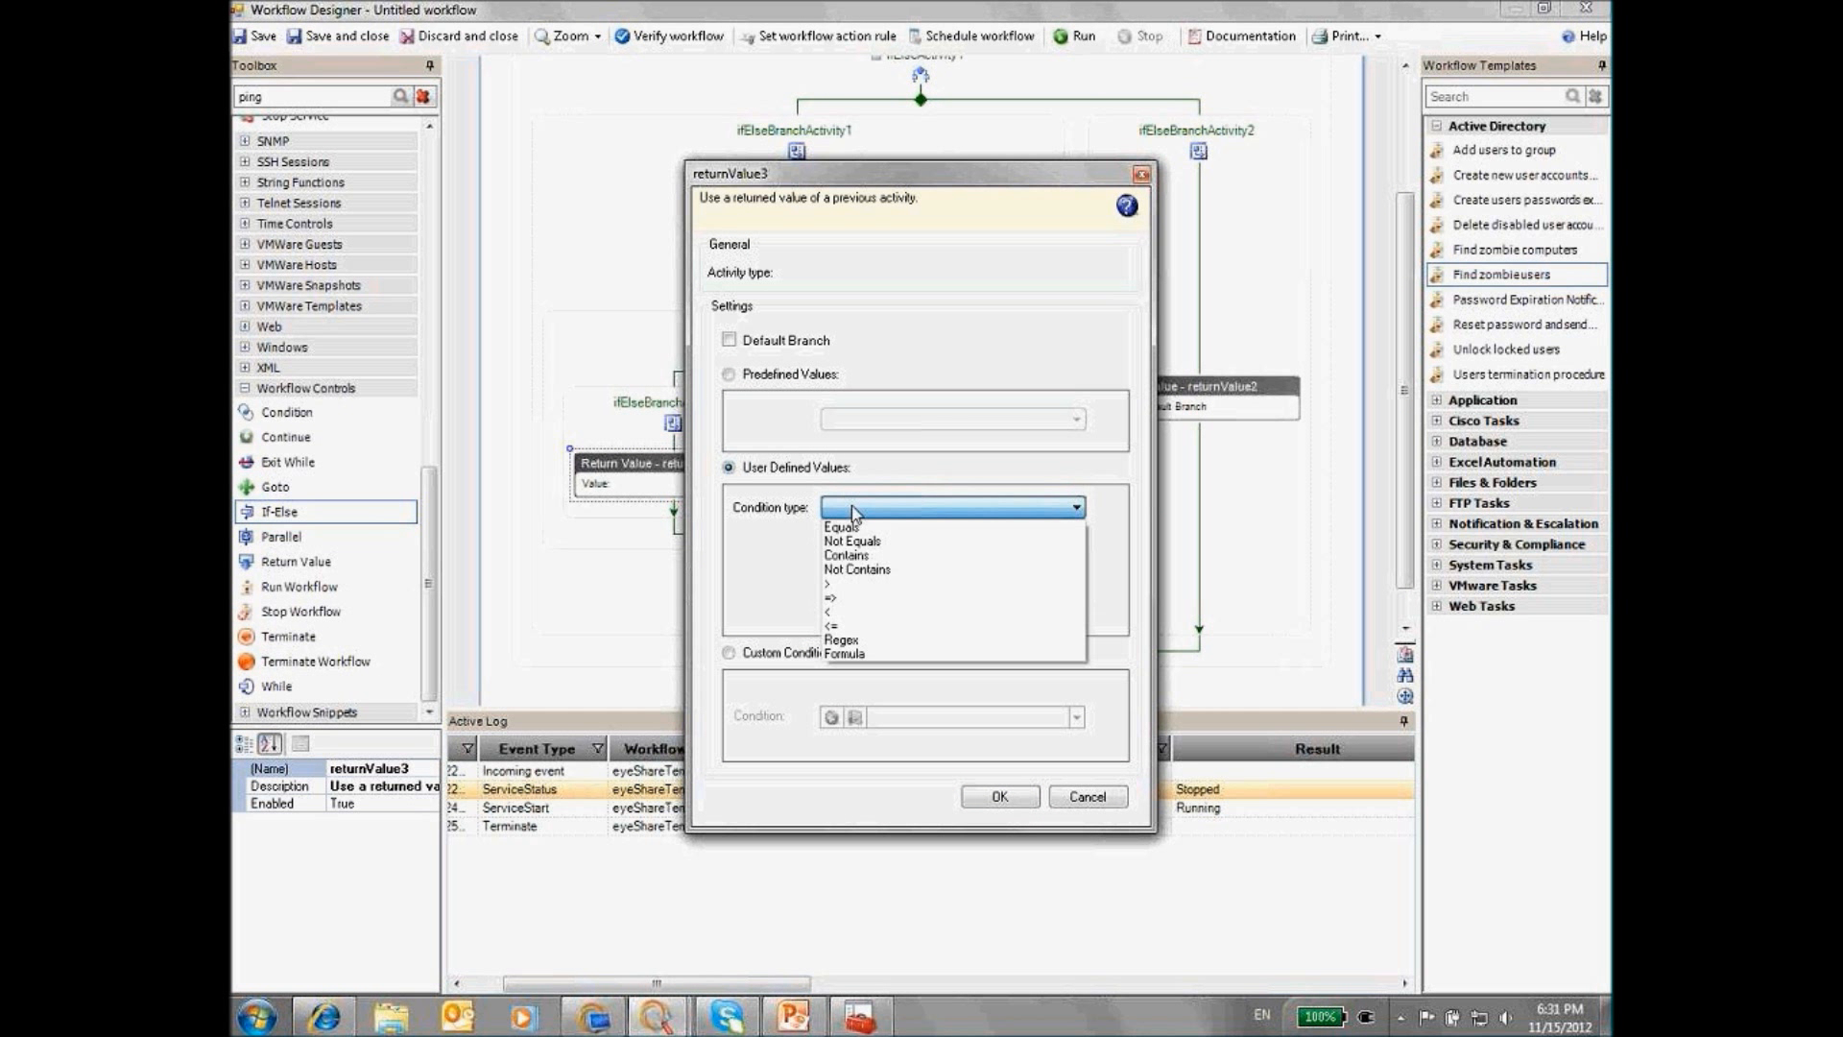
{"action": "left_click", "coordinate": [860, 556]}
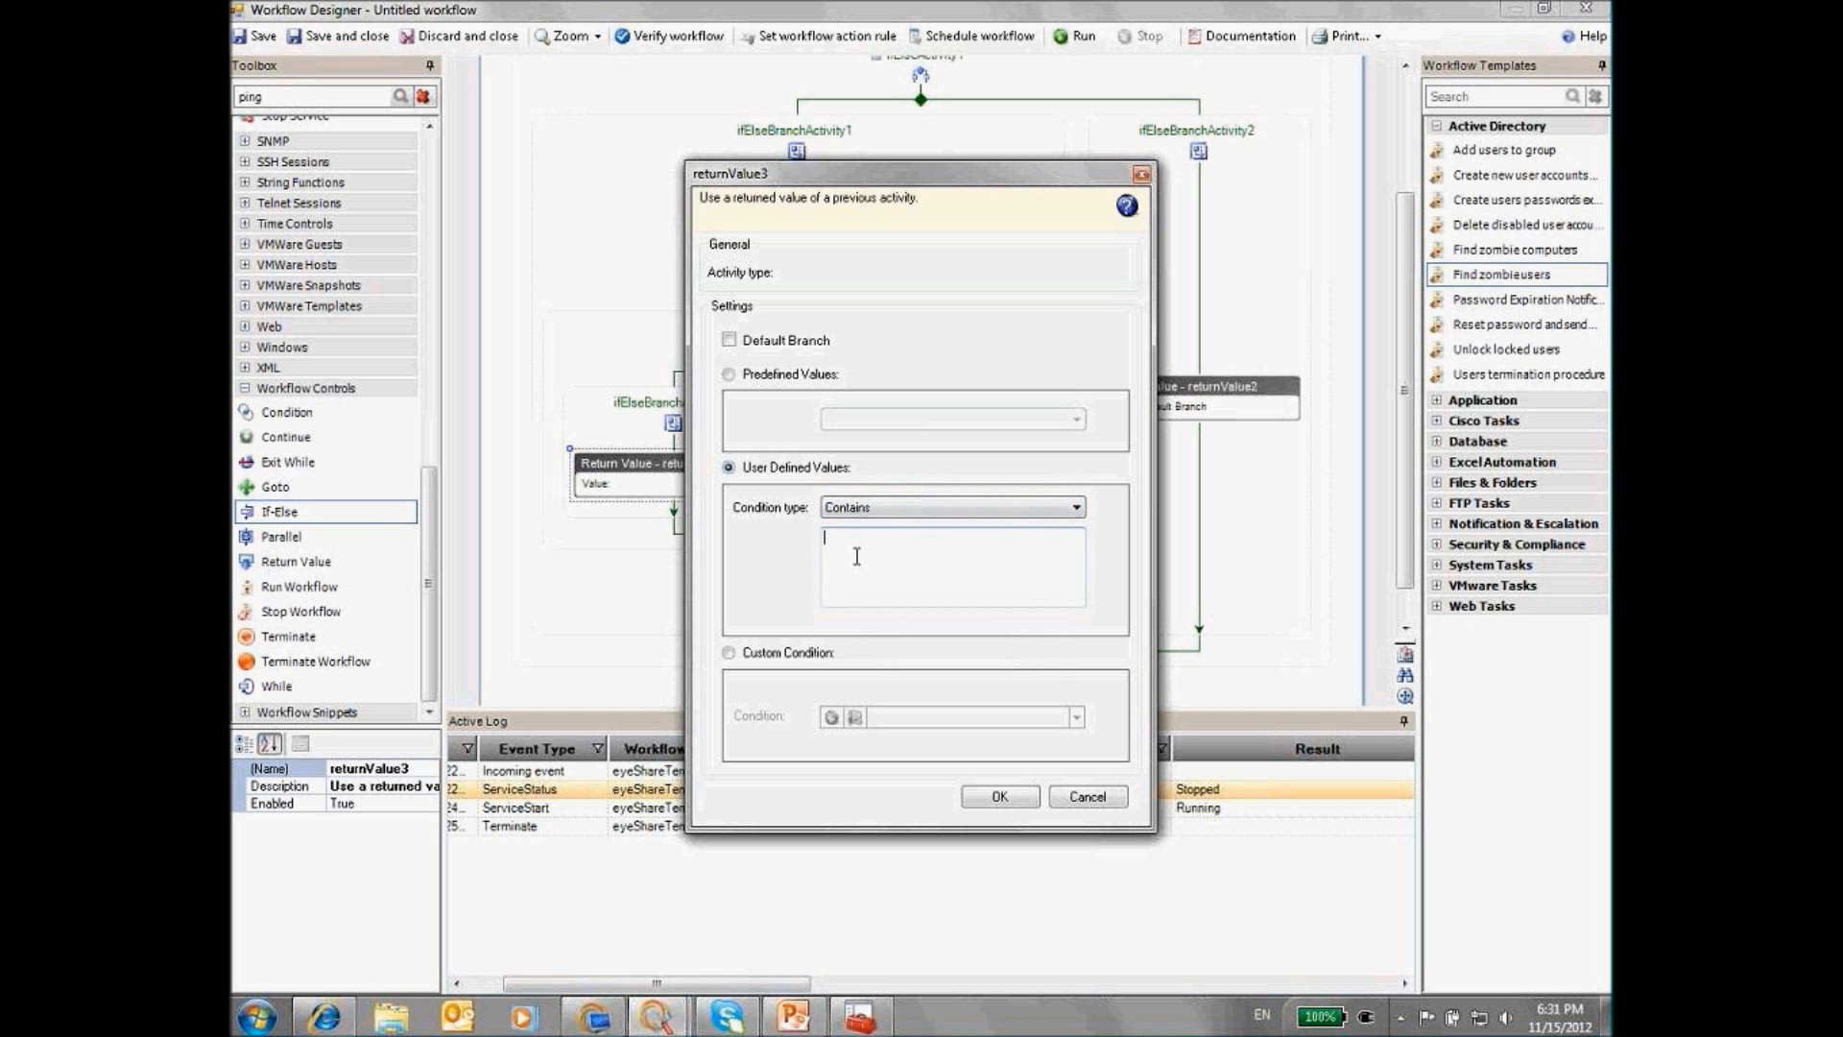
{"action": "left_click", "coordinate": [857, 557]}
{"action": "type", "text": "yes"}
{"action": "left_click", "coordinate": [999, 797]}
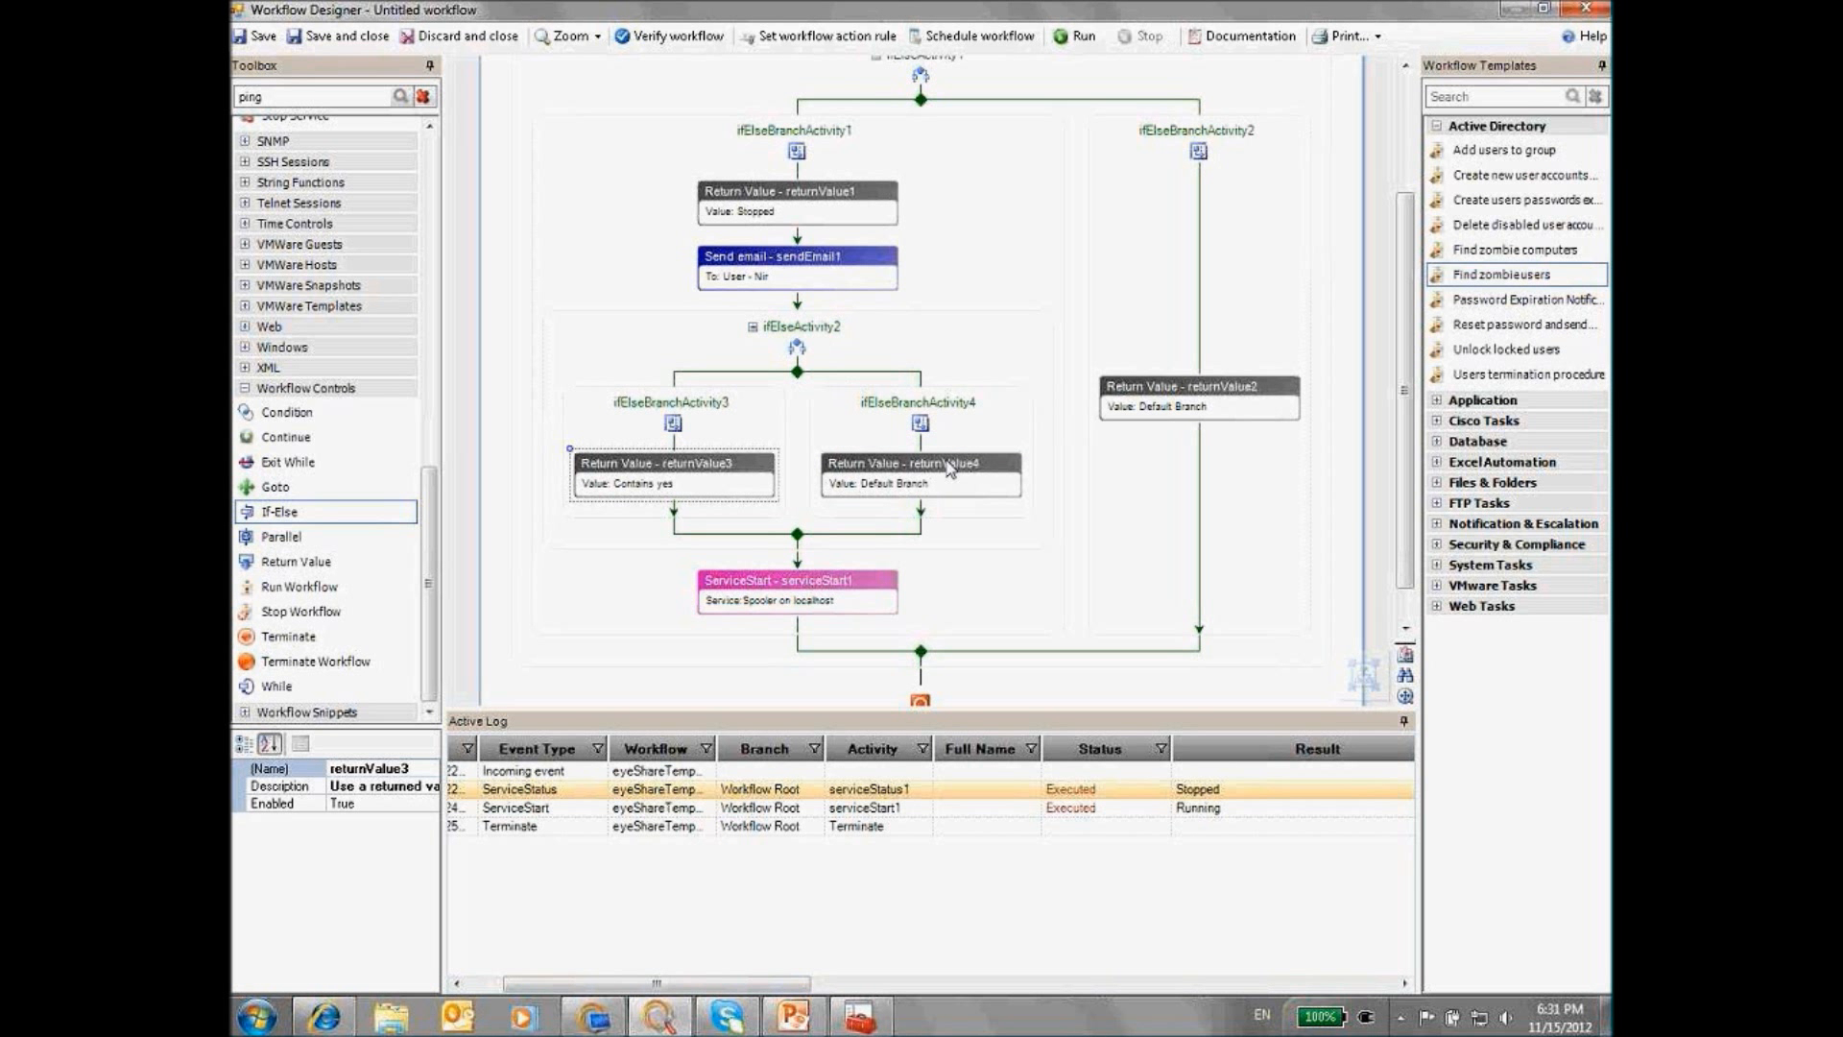
Move the Spooler serviceStart1 step under returnValue3 and review the whole workflow
{"action": "left_click_drag", "start_coordinate": [805, 593], "coordinate": [674, 509]}
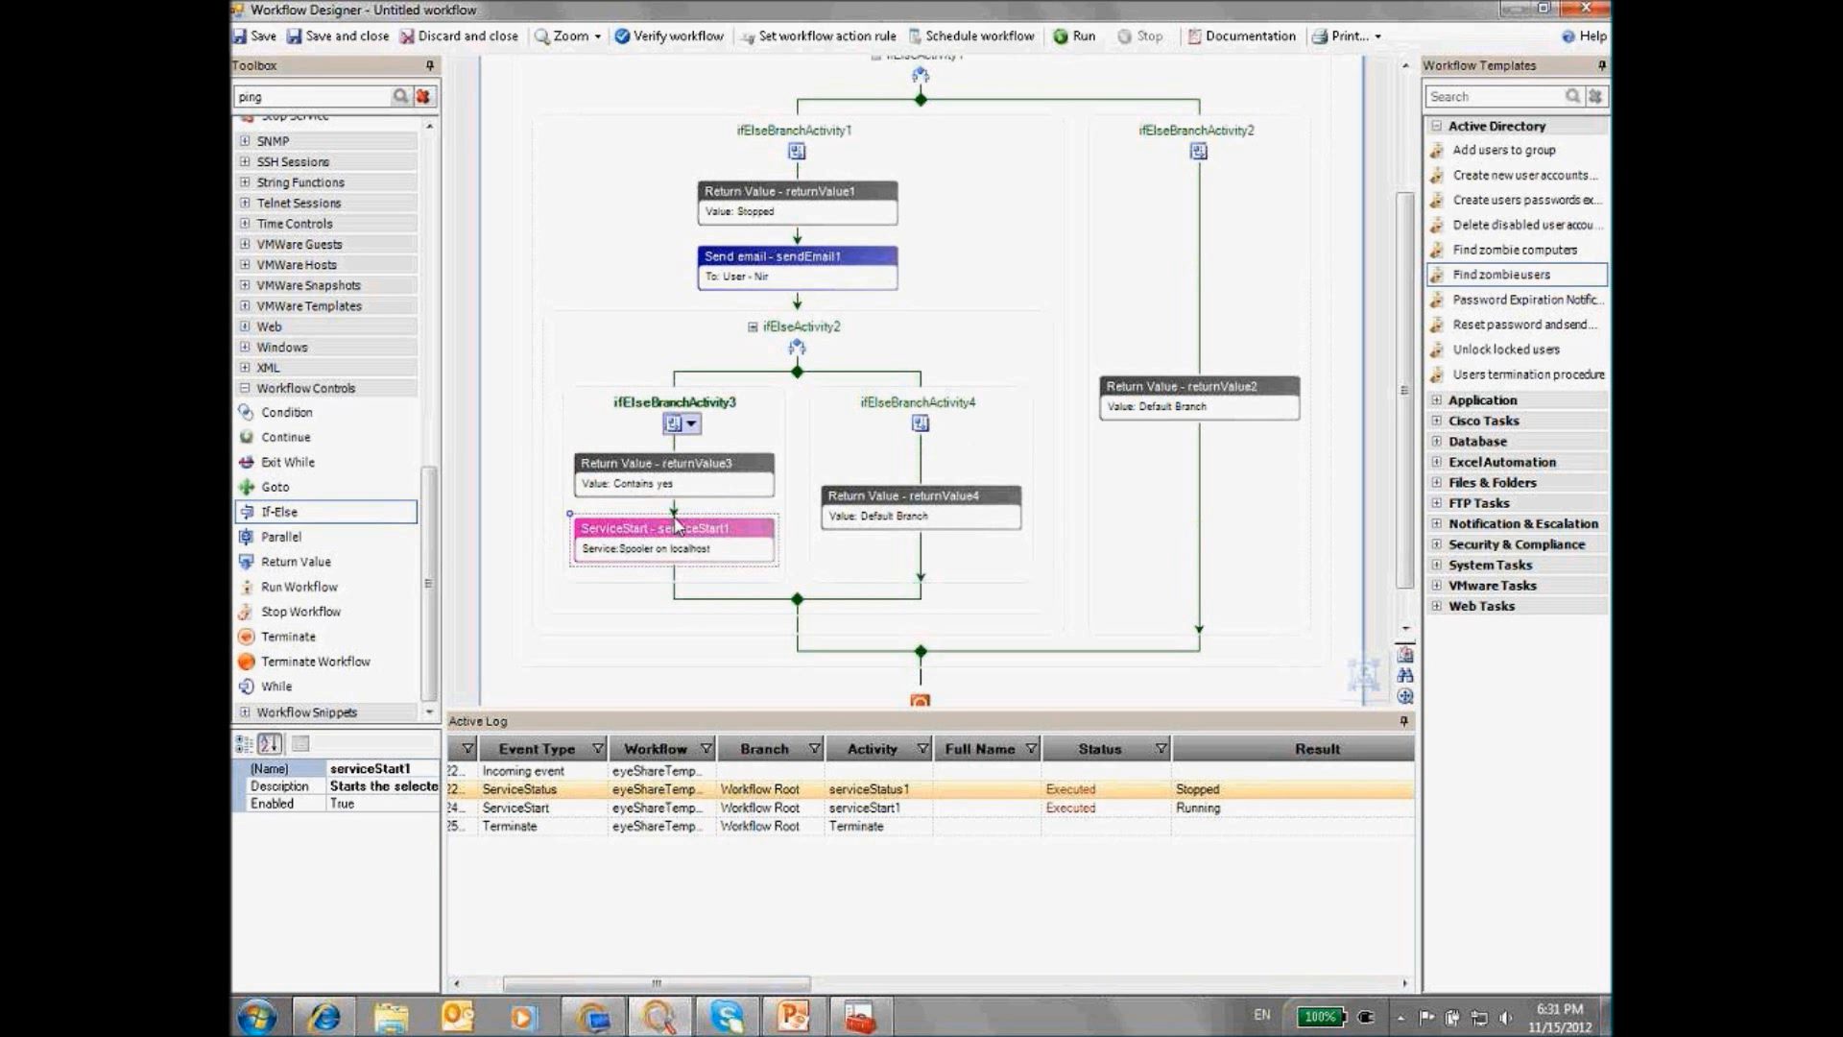
{"action": "left_click", "coordinate": [1363, 675]}
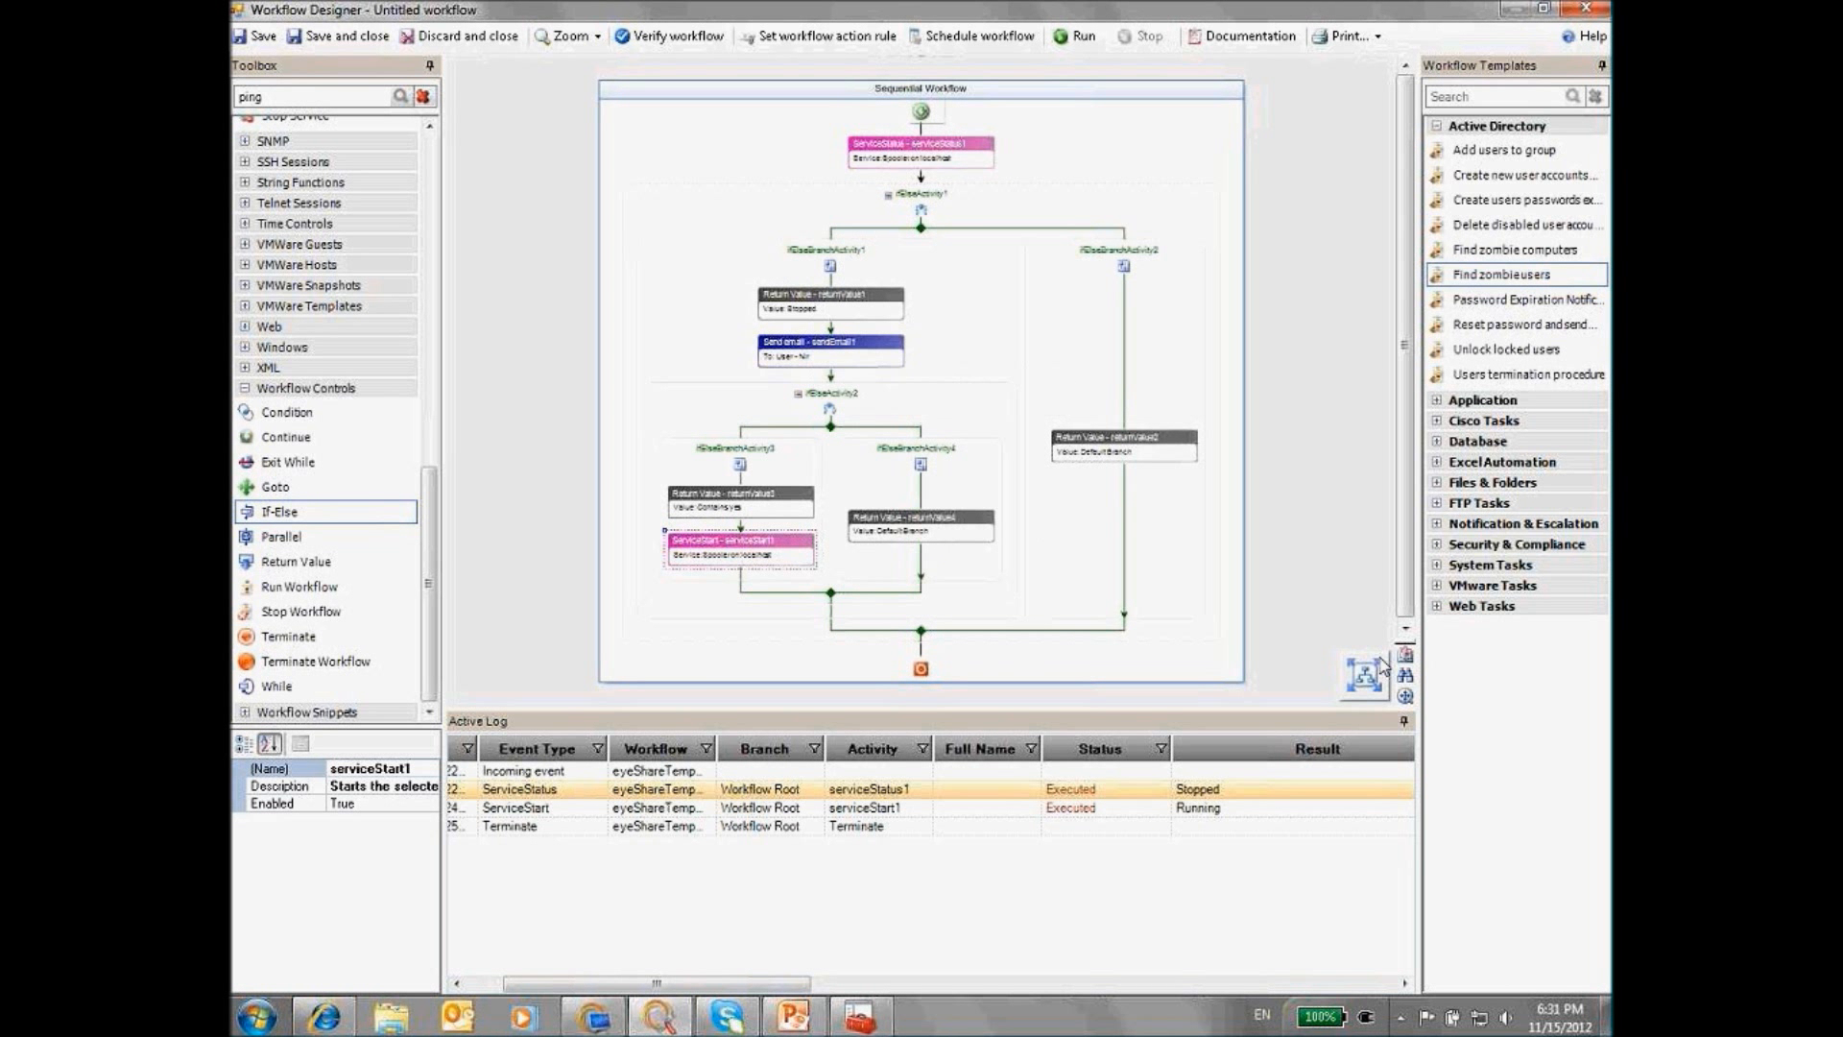
{"action": "left_click", "coordinate": [1357, 675]}
{"action": "left_click_drag", "start_coordinate": [1404, 351], "coordinate": [1404, 483]}
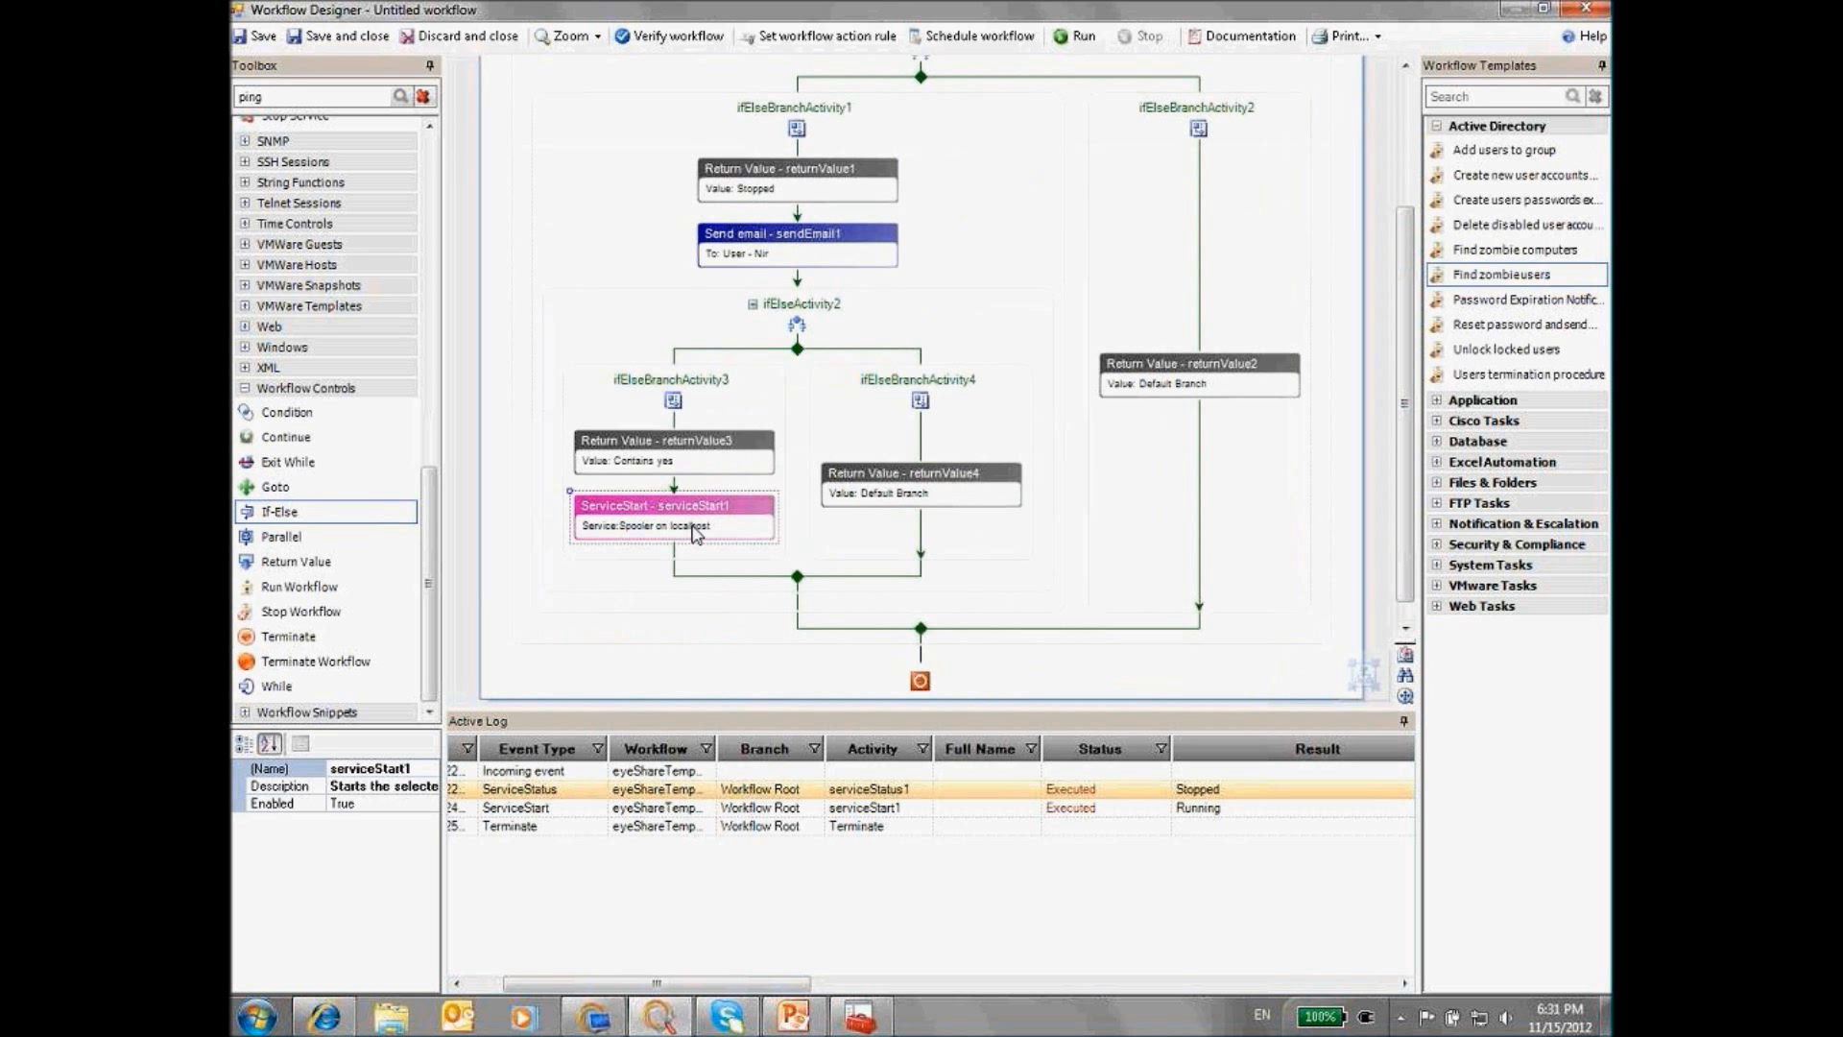
{"action": "left_click", "coordinate": [871, 1024]}
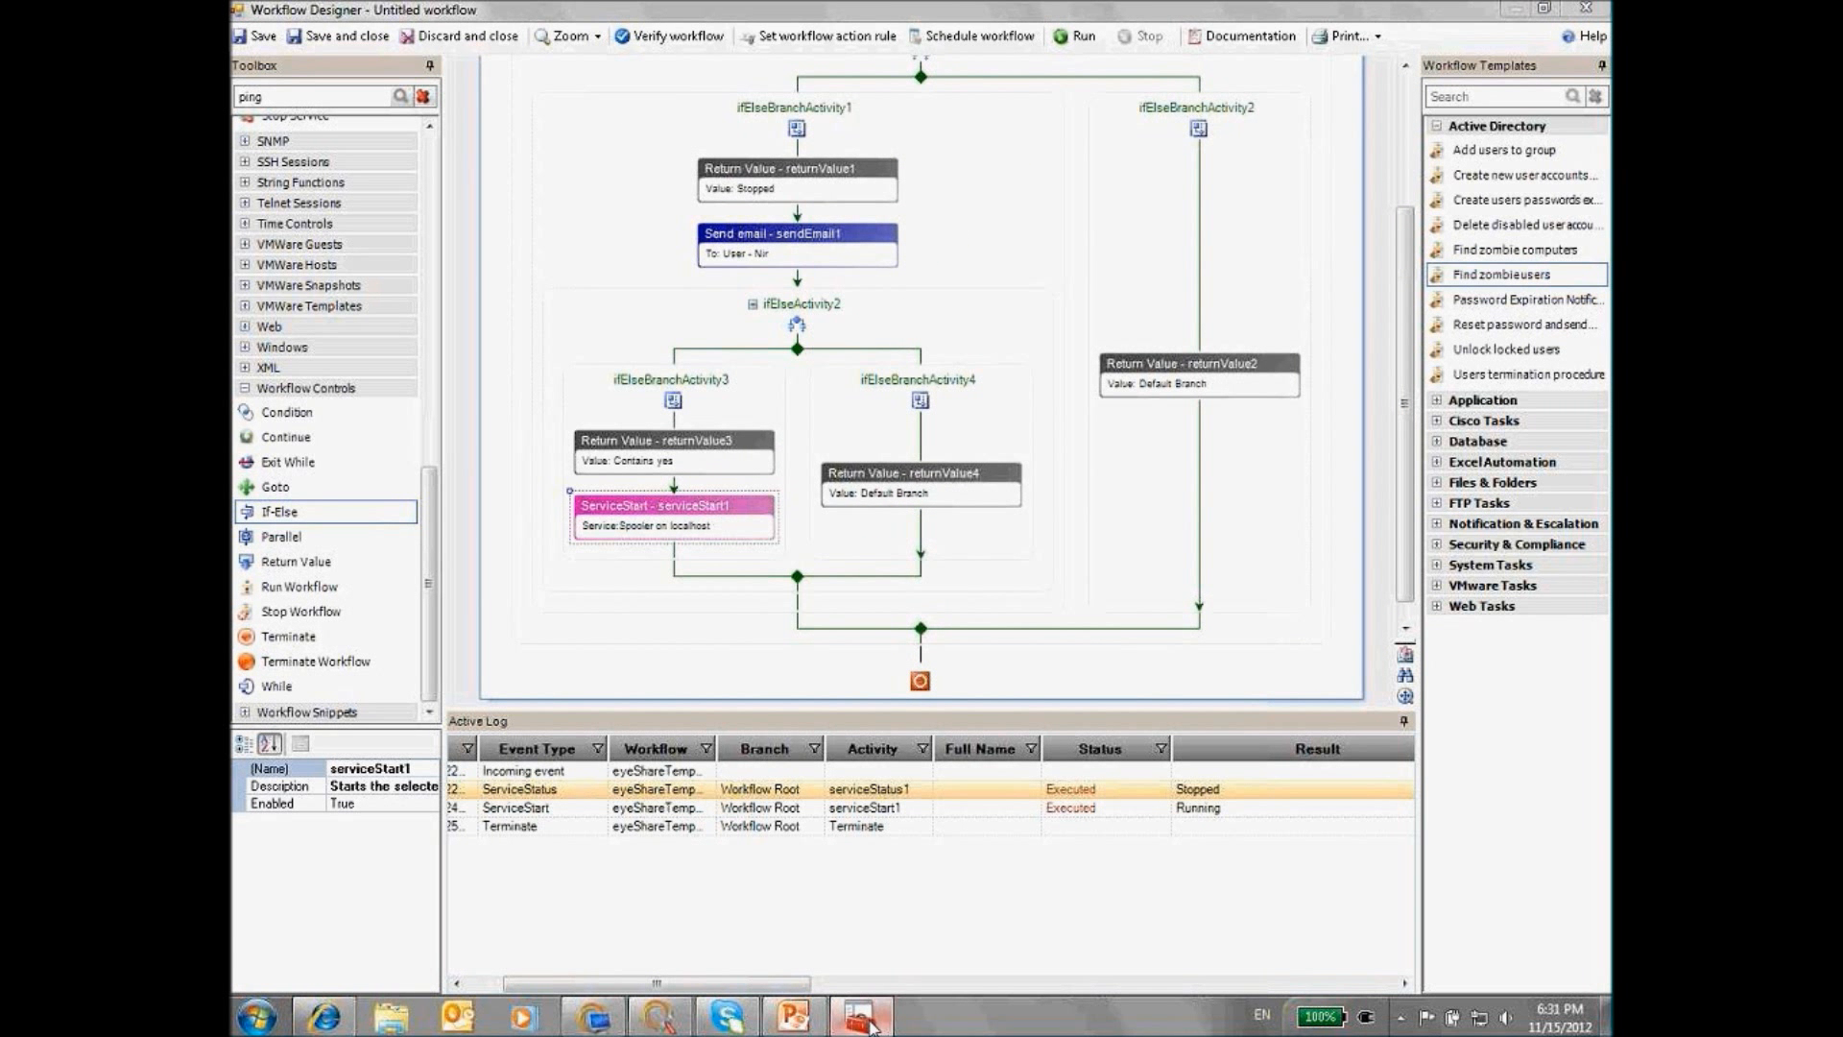
Stop the Print Spooler service, run the workflow, and check its Sending email log entry
{"action": "left_click", "coordinate": [521, 353]}
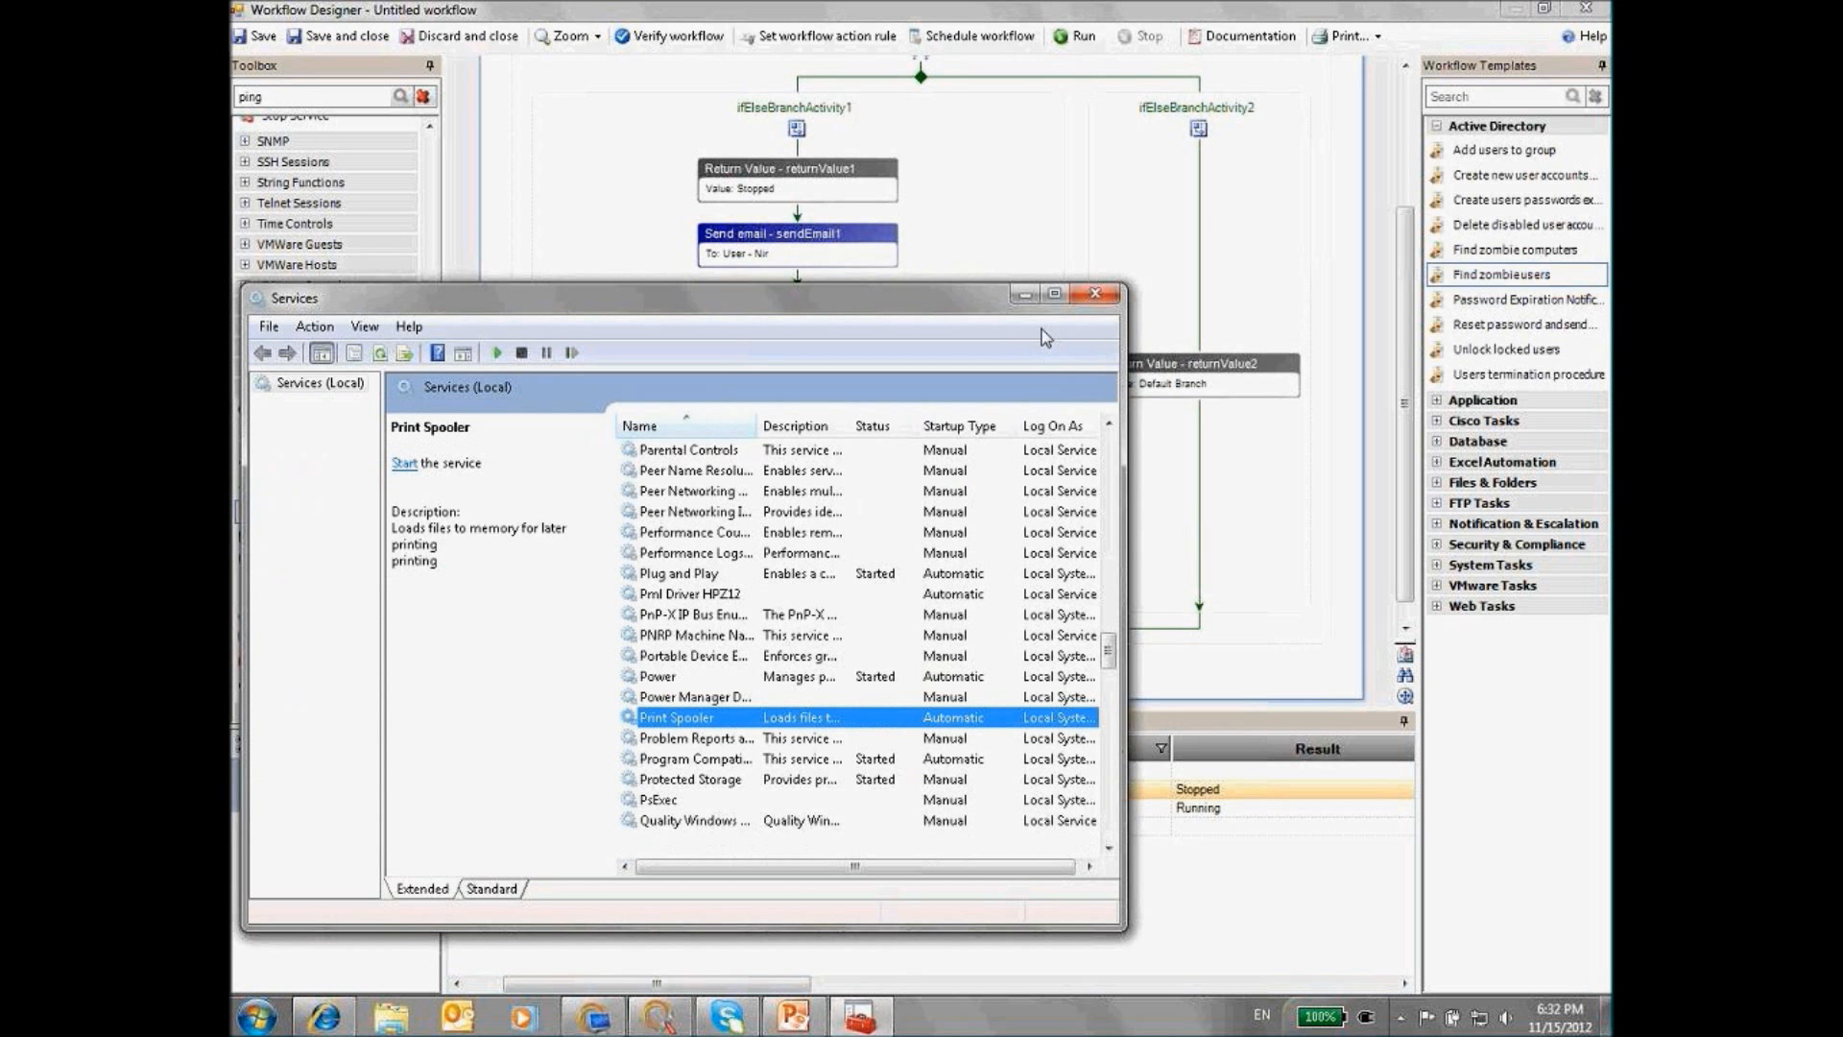
{"action": "left_click", "coordinate": [1025, 293]}
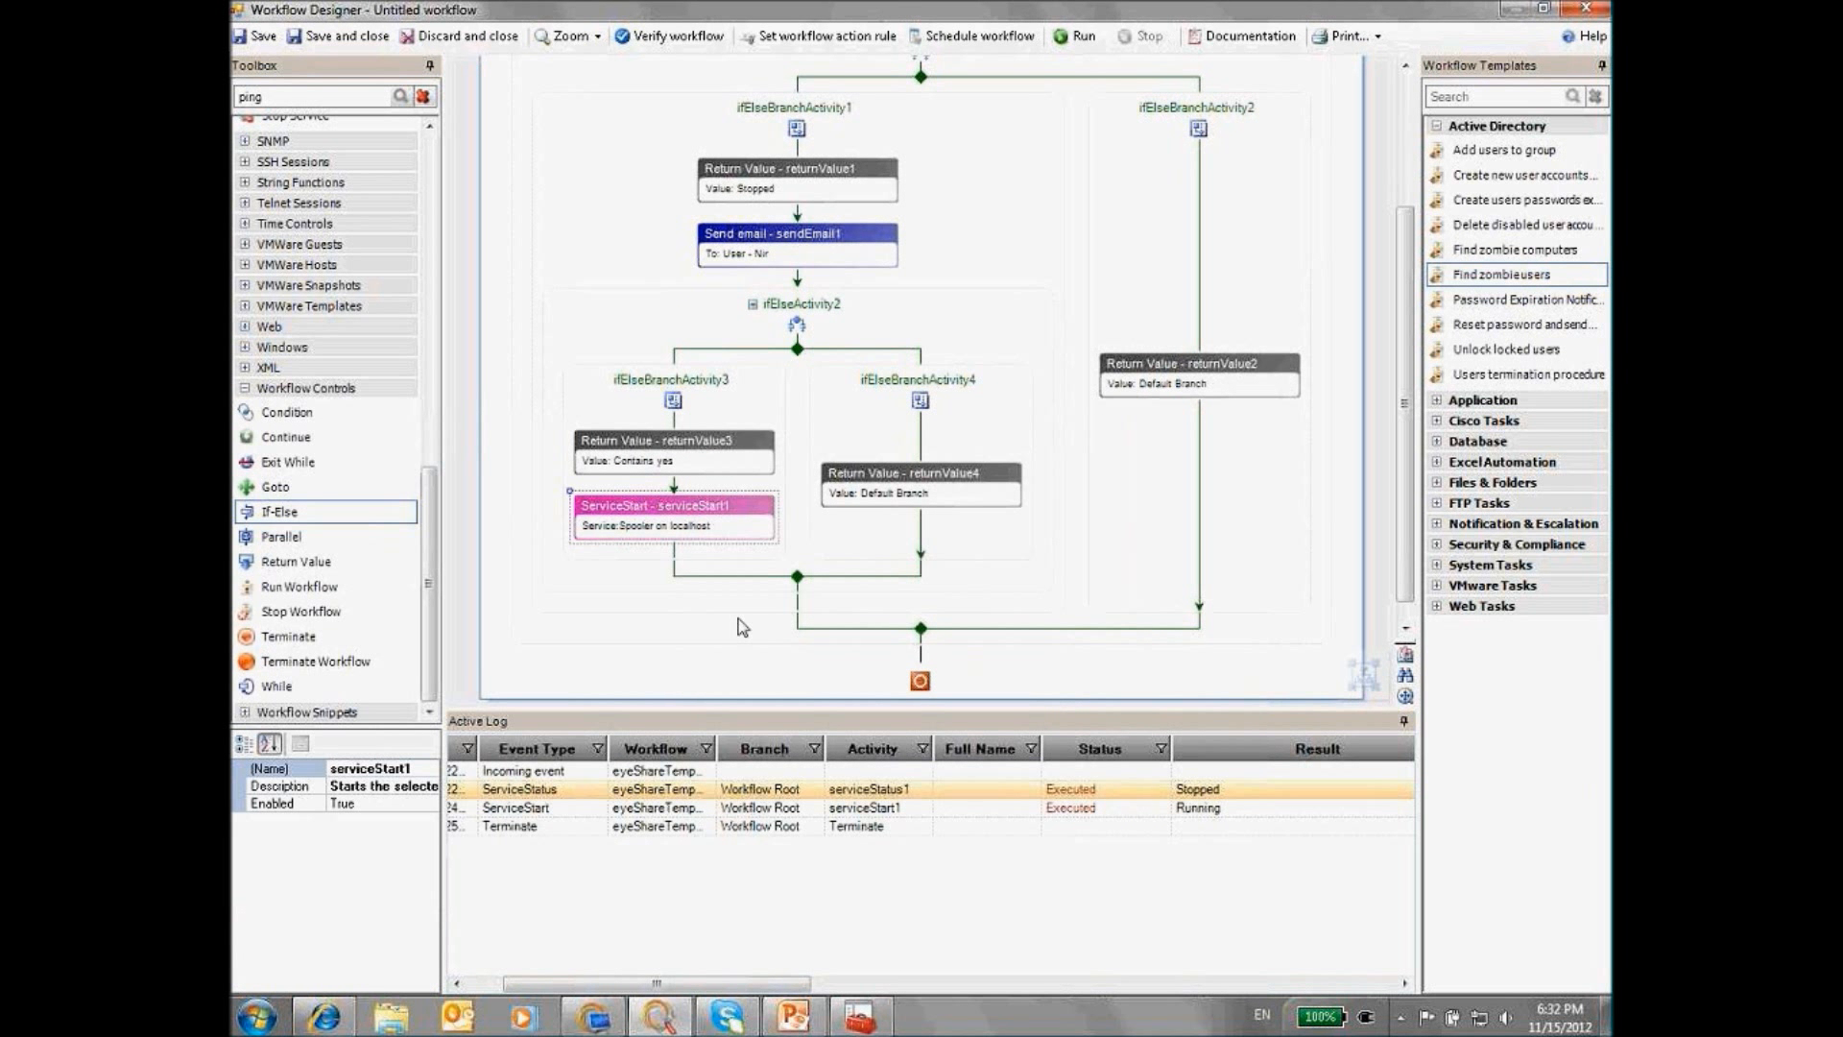
{"action": "left_click", "coordinate": [1076, 38]}
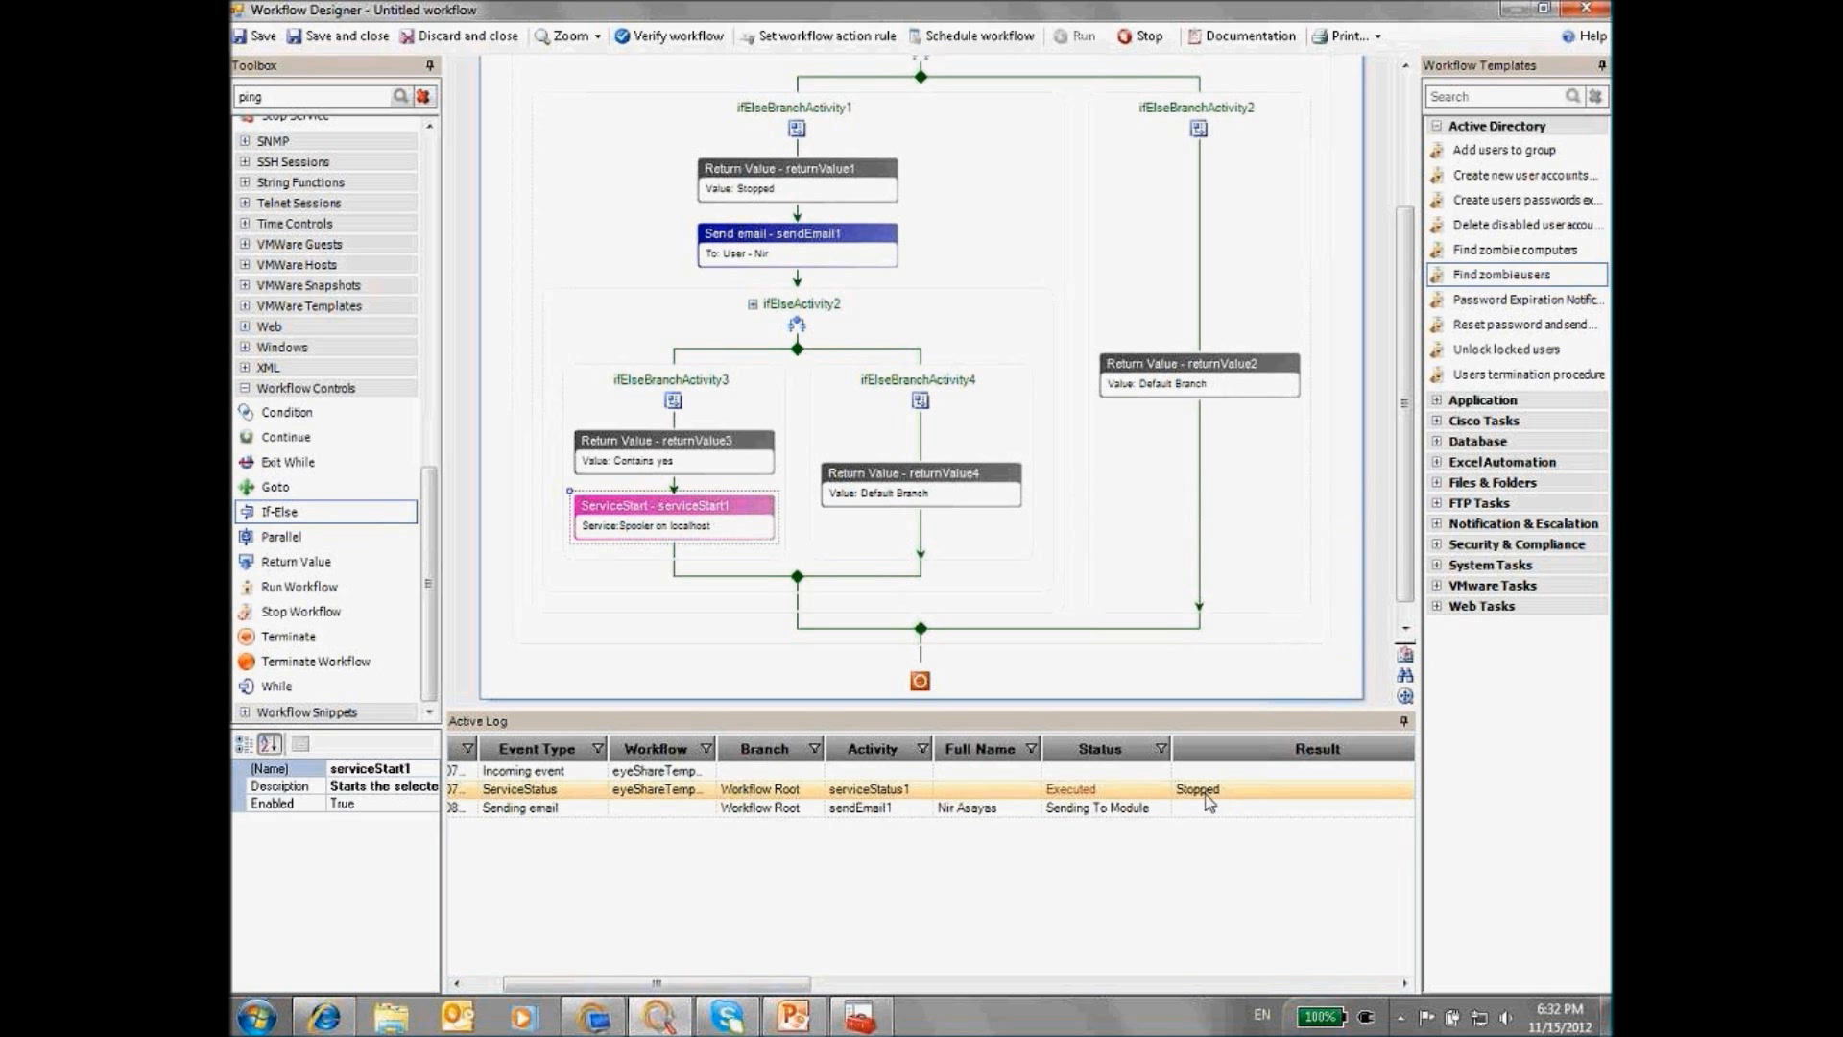
{"action": "left_click", "coordinate": [849, 812]}
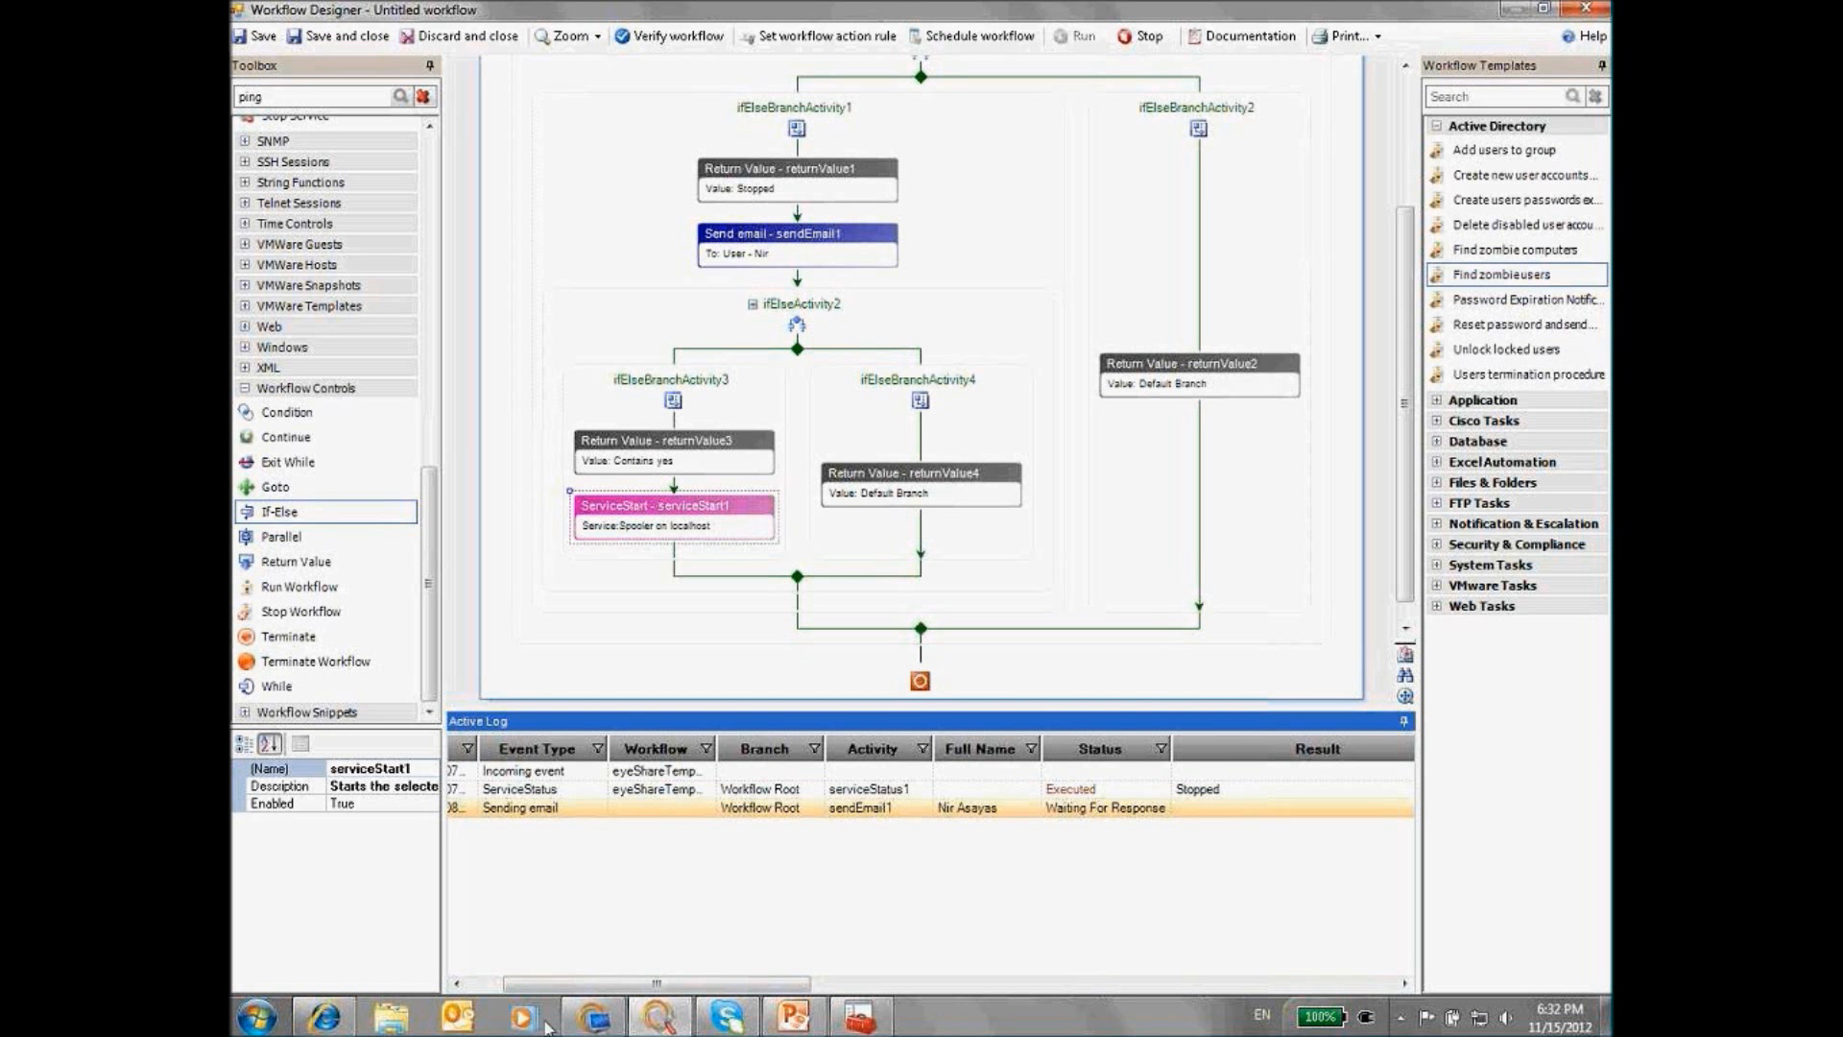
{"action": "left_click", "coordinate": [458, 1019]}
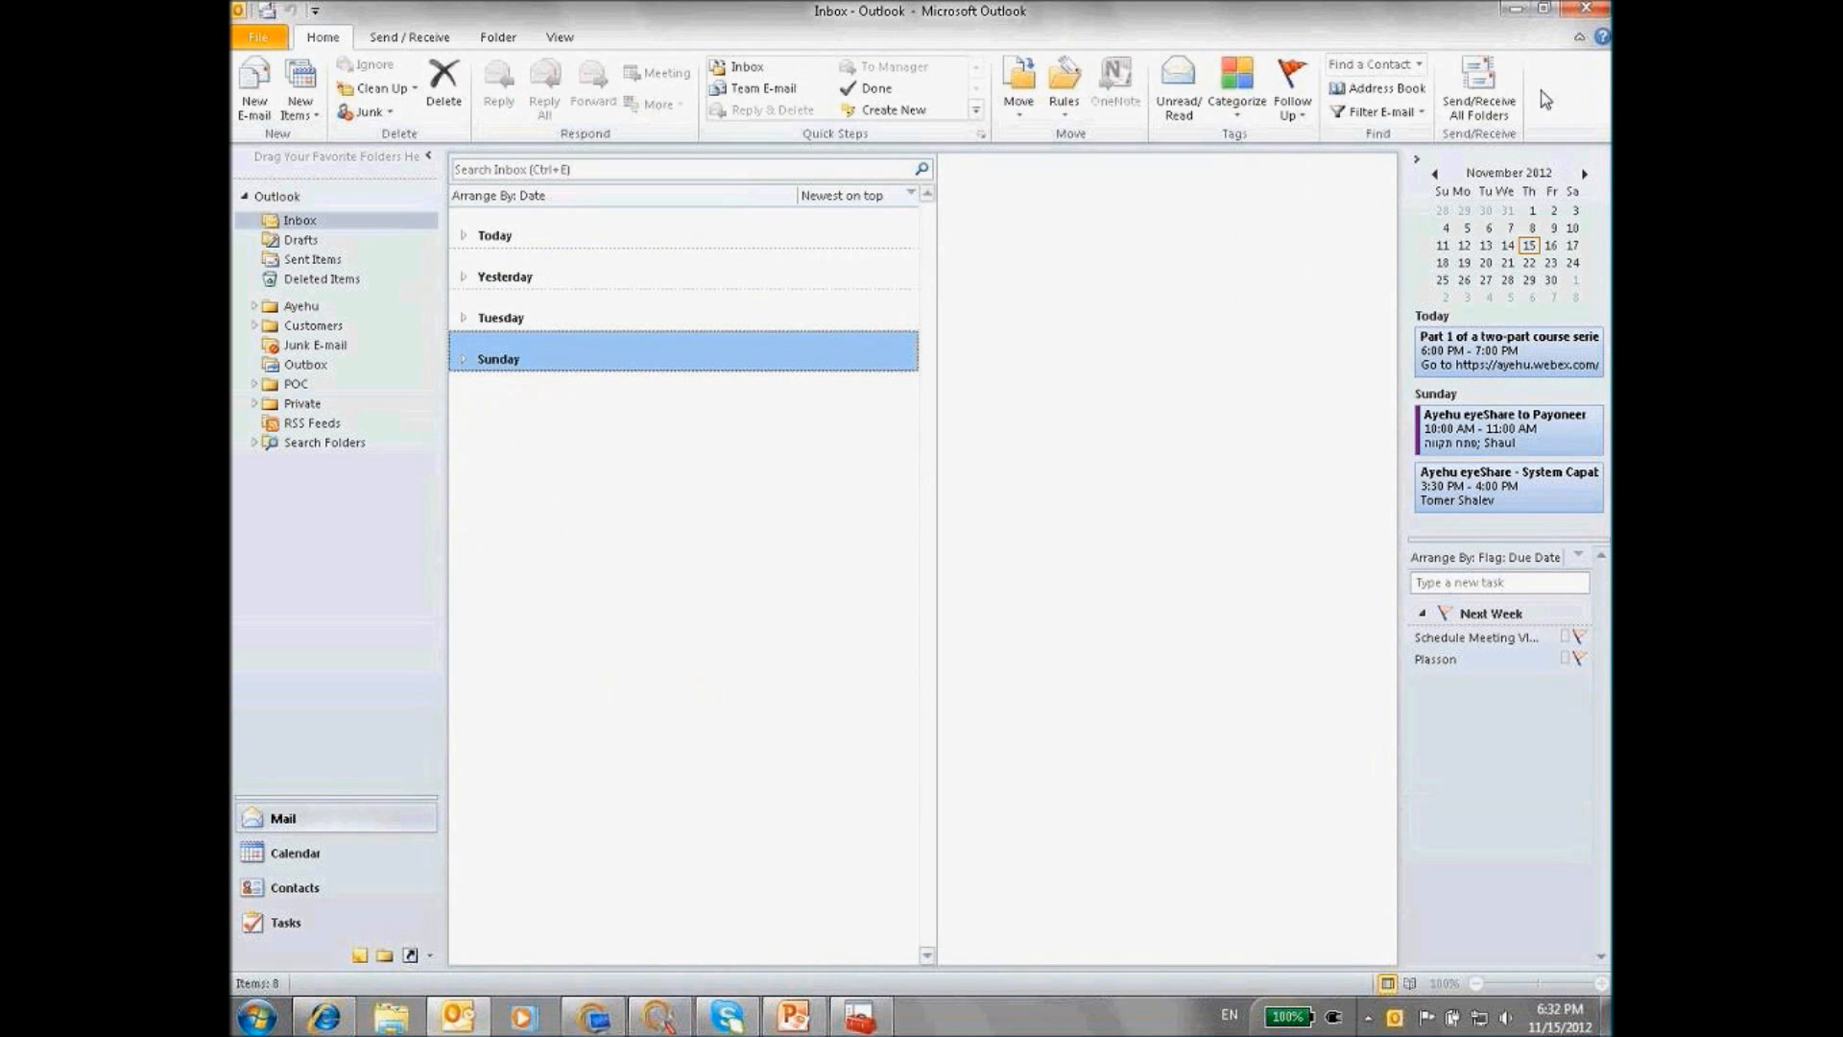
Refresh Outlook mail three times, checking today's messages for a reply
{"action": "left_click", "coordinate": [1501, 94]}
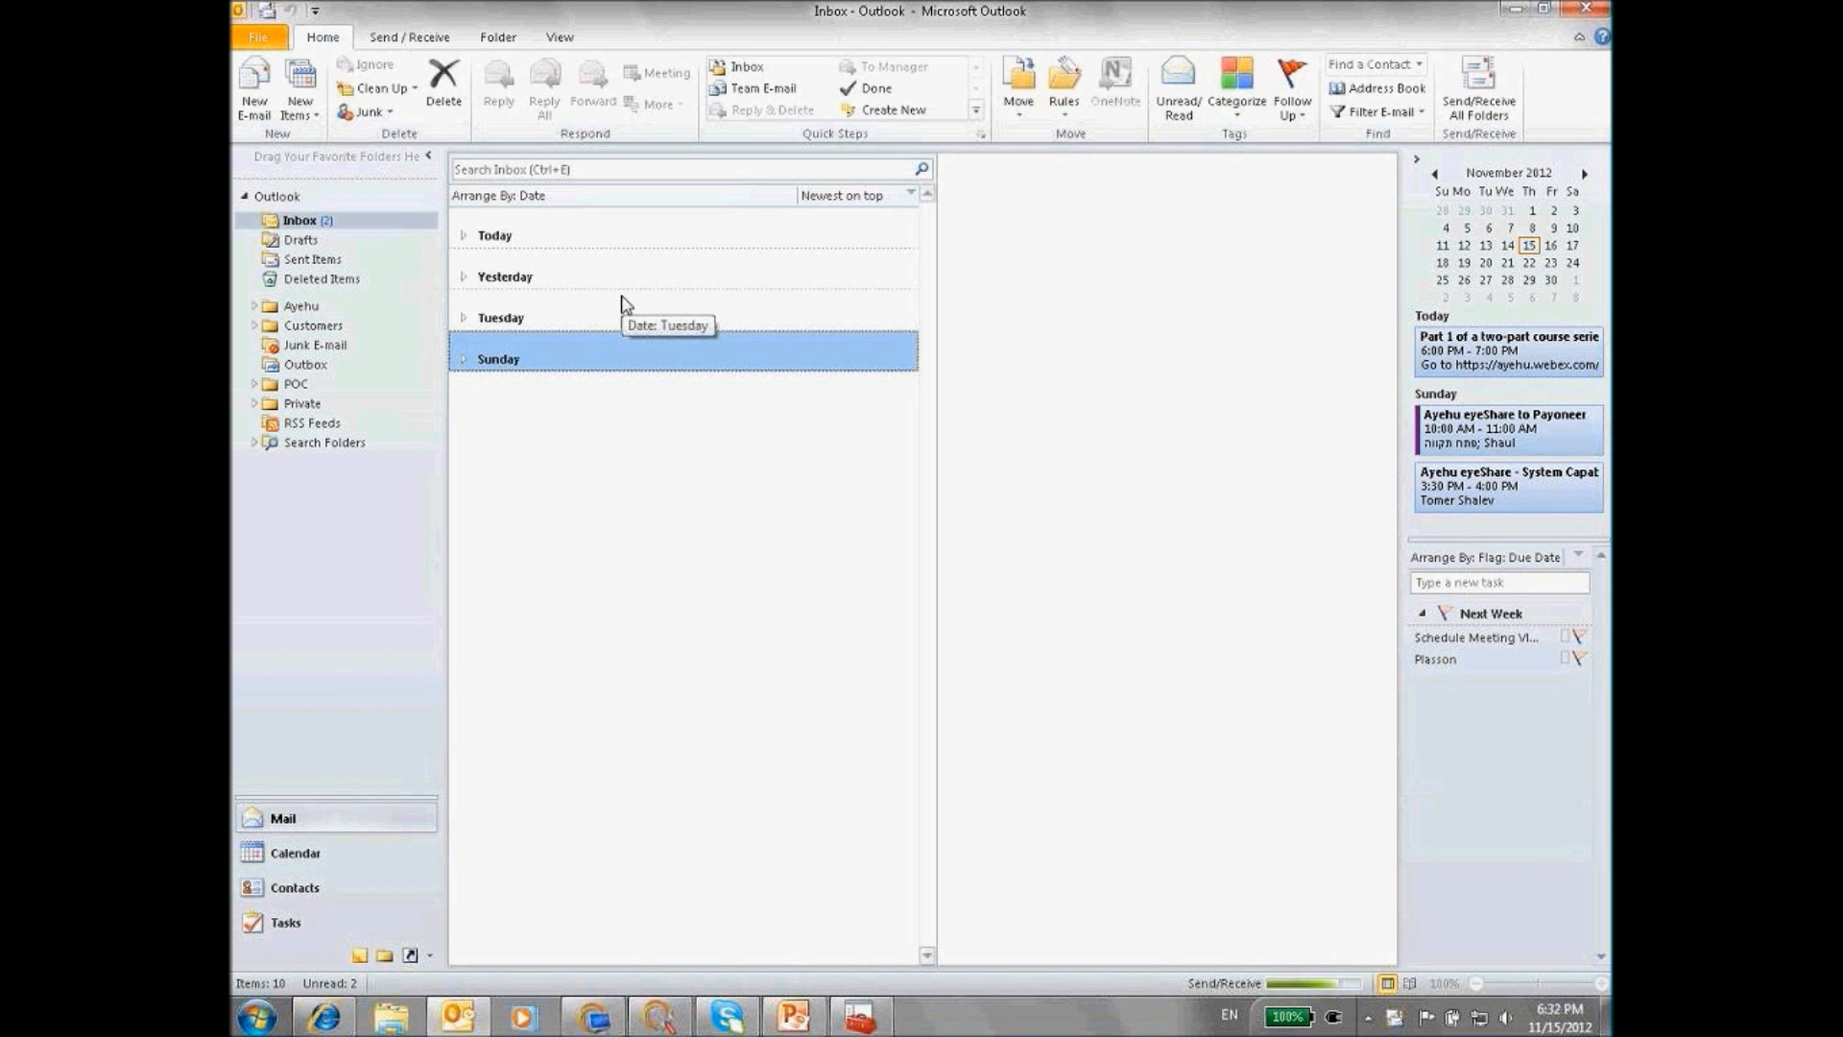
{"action": "left_click", "coordinate": [461, 242]}
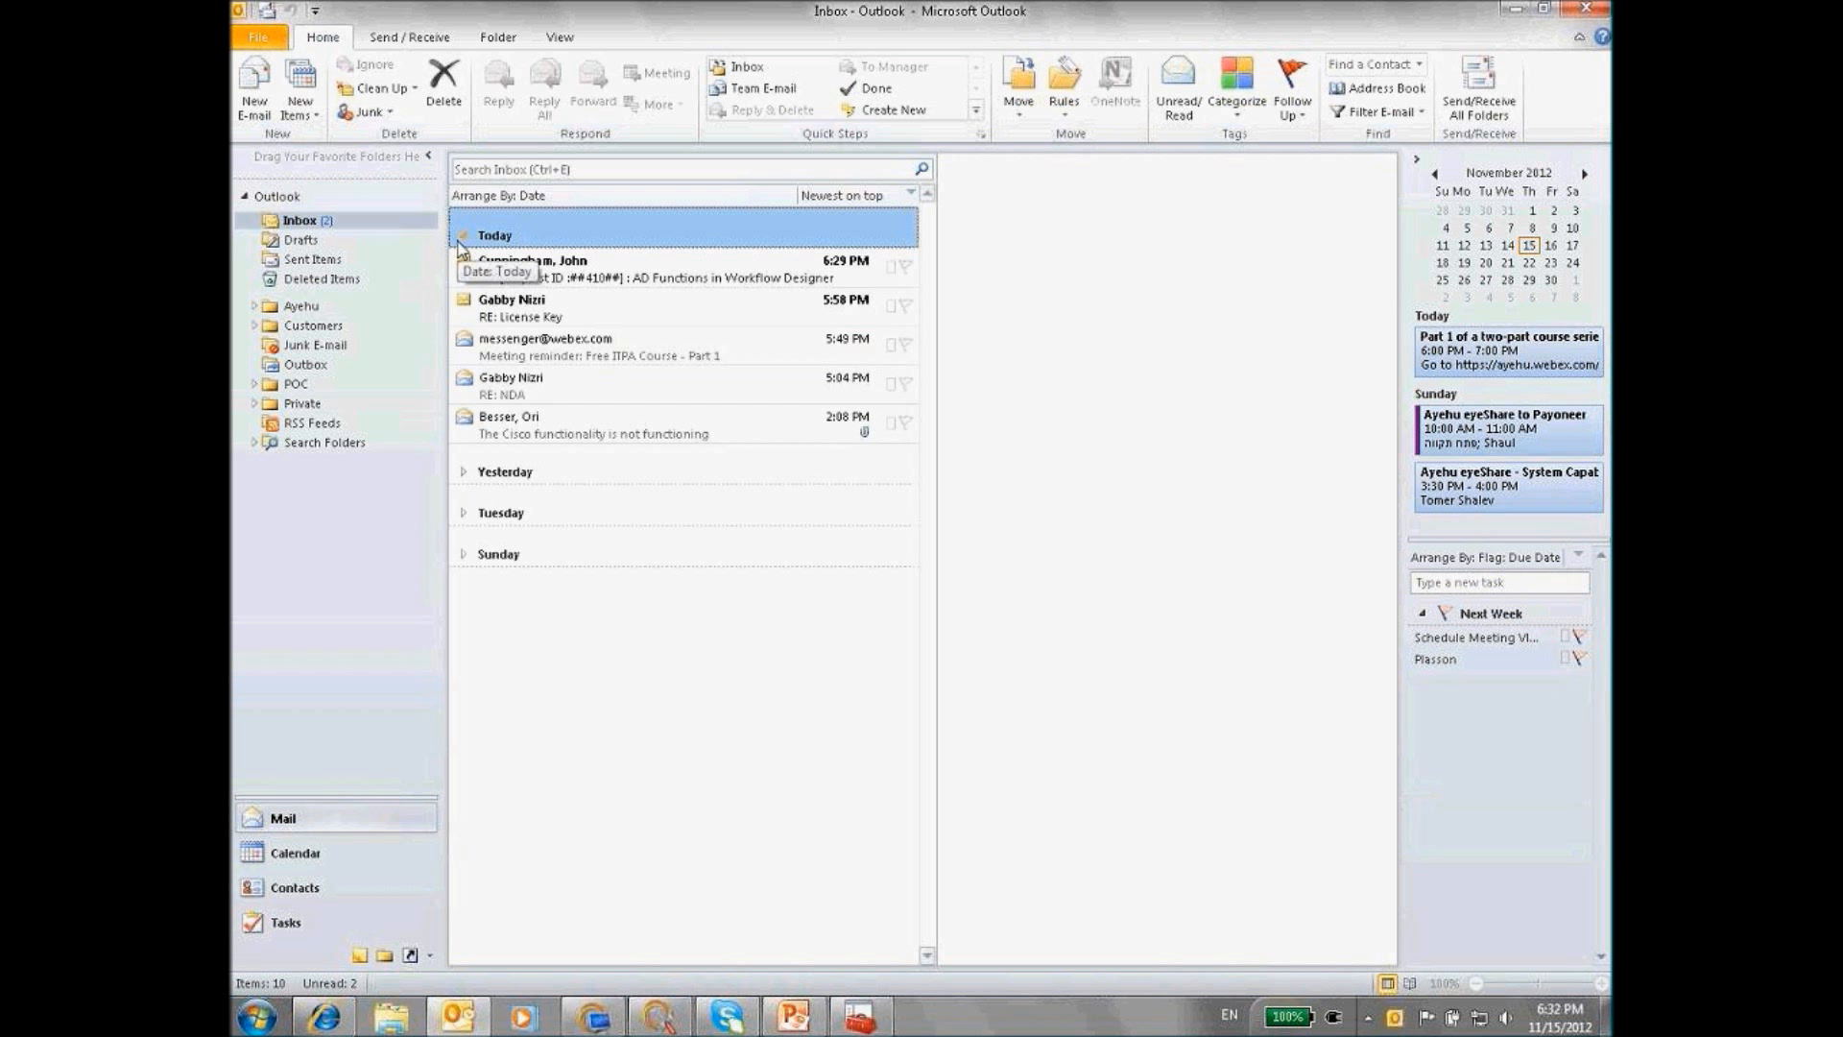
{"action": "left_click", "coordinate": [461, 237]}
{"action": "left_click", "coordinate": [1494, 96]}
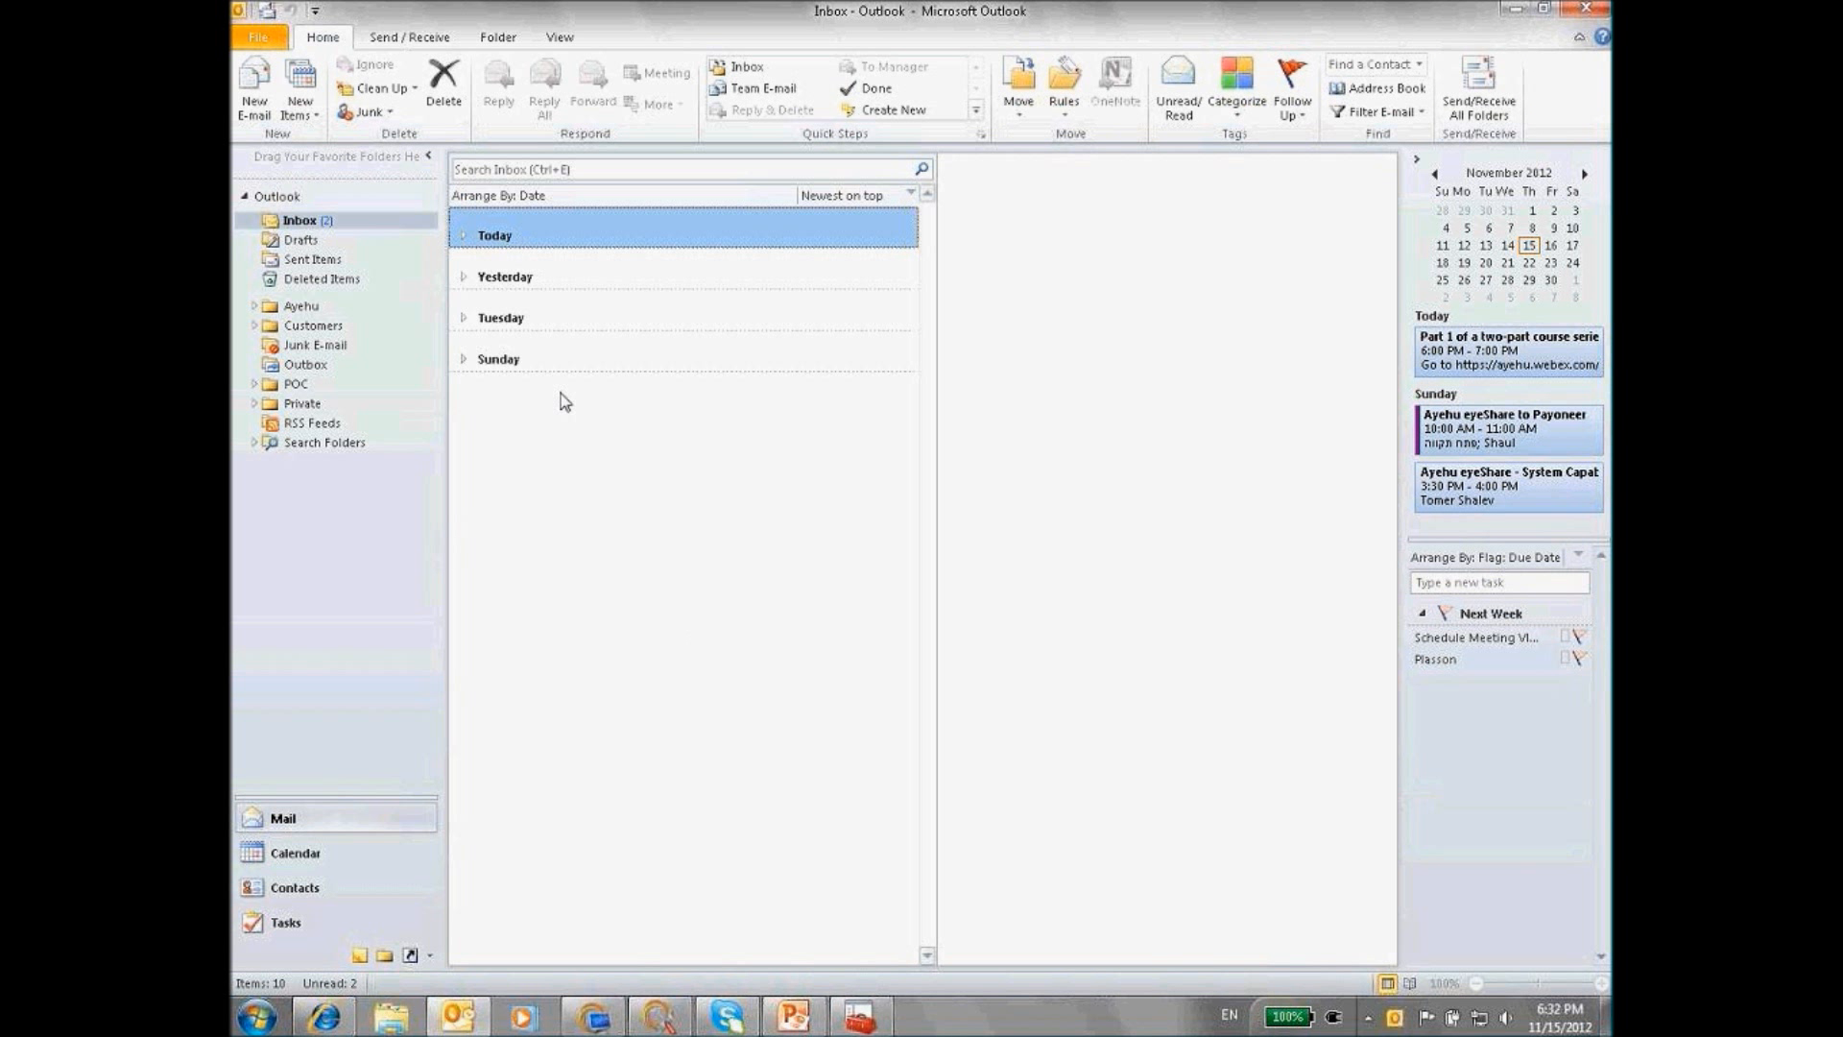
{"action": "left_click", "coordinate": [464, 236]}
{"action": "left_click", "coordinate": [464, 236]}
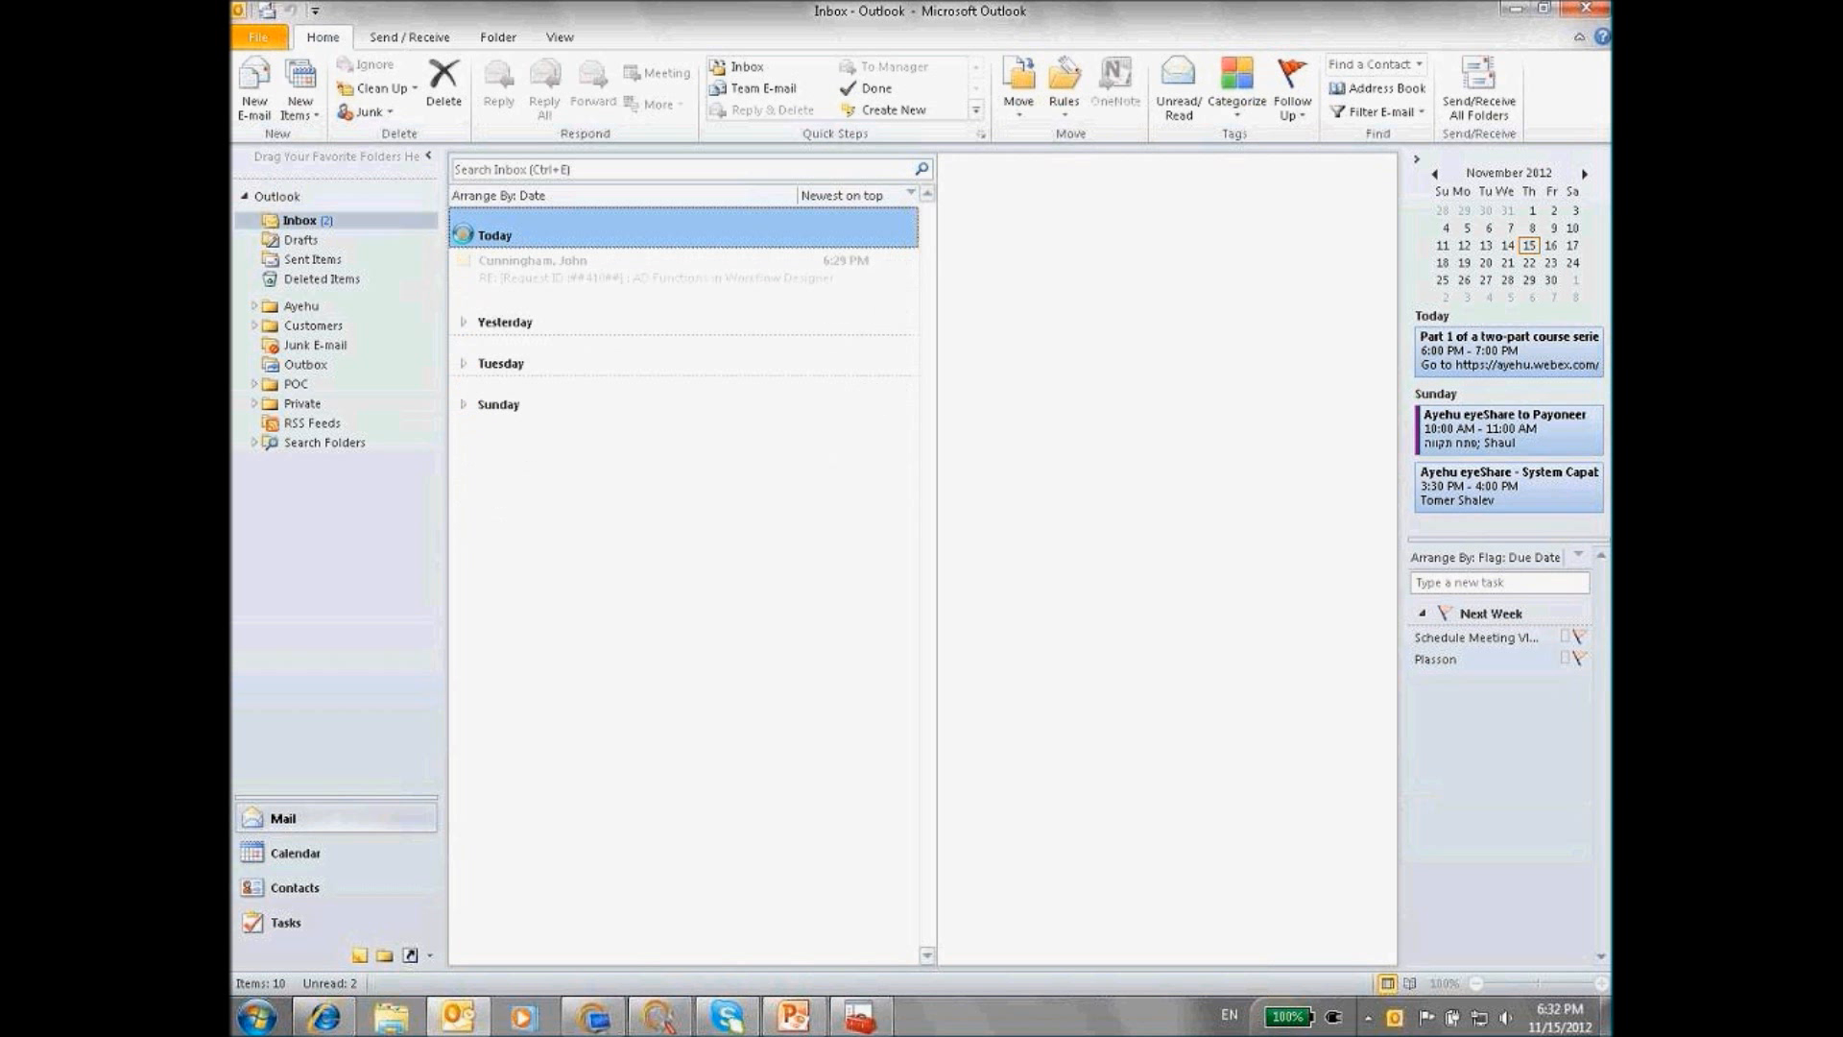
{"action": "left_click", "coordinate": [1493, 100]}
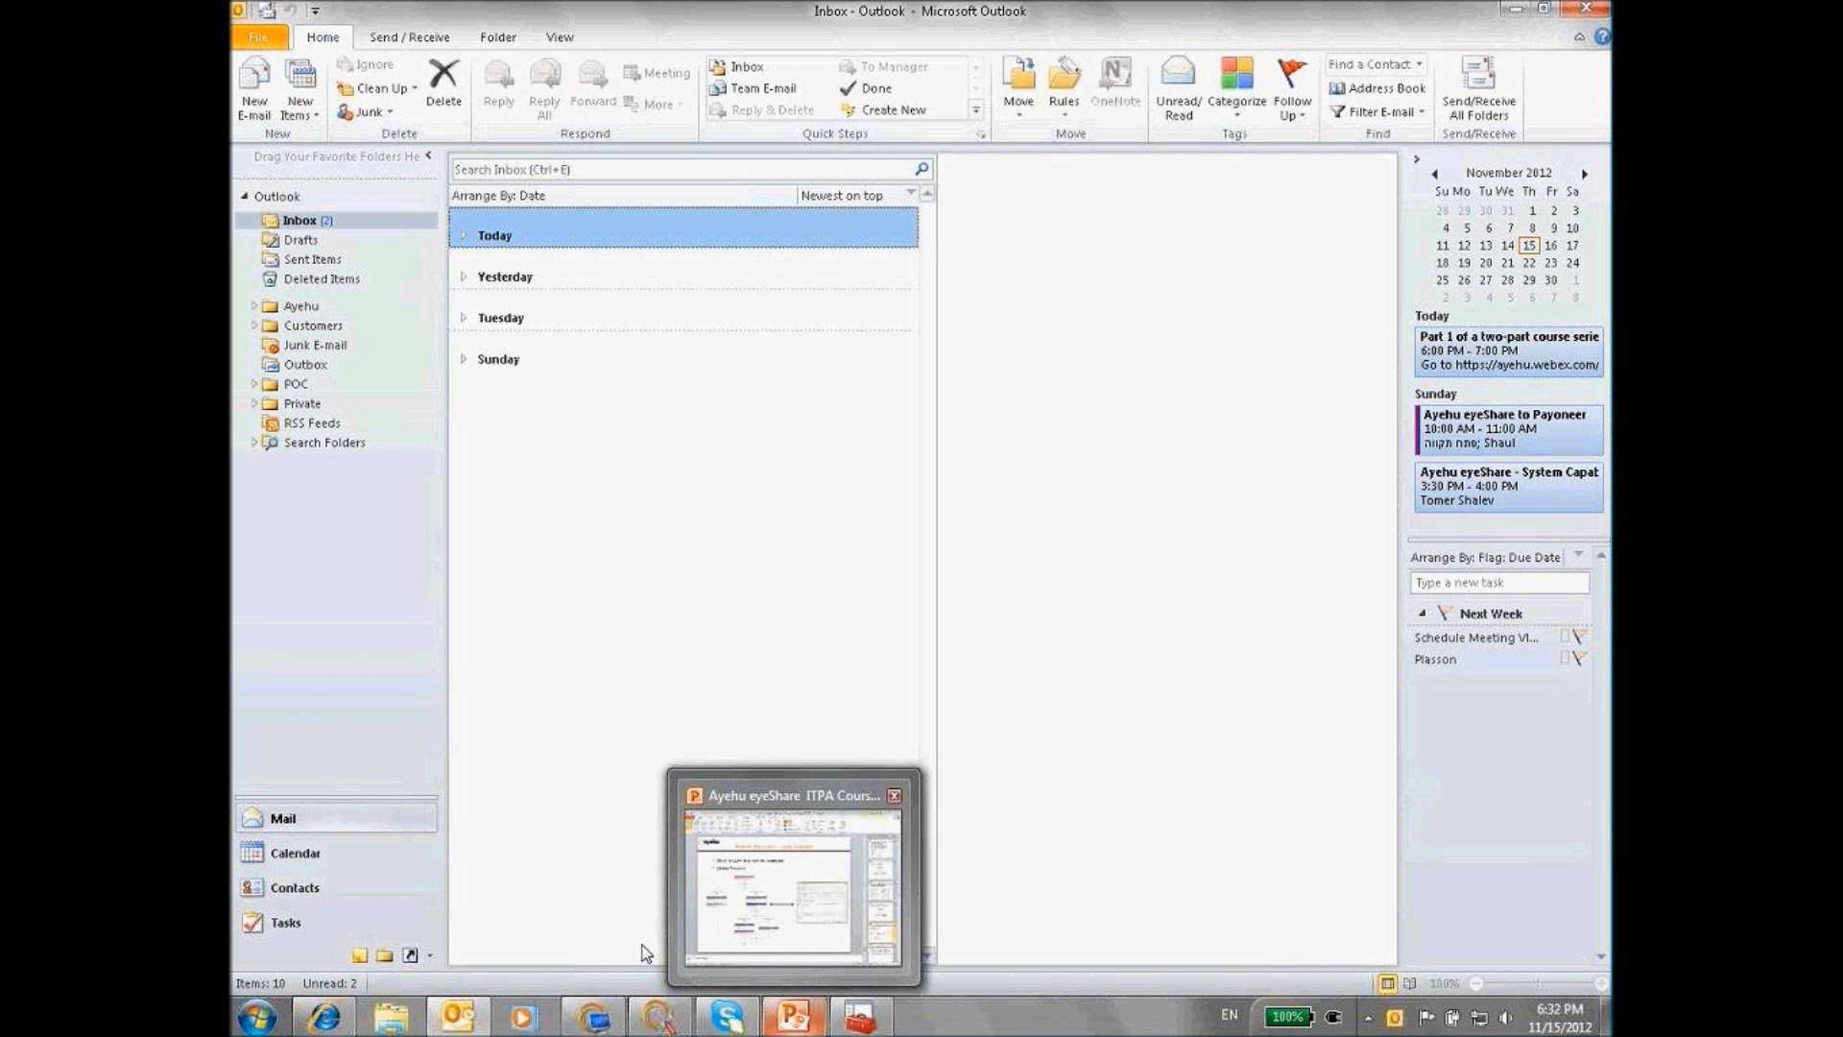
Check the Services window, refresh mail once more, and return to the Workflow Designer
{"action": "mouse_move", "coordinate": [470, 1012]}
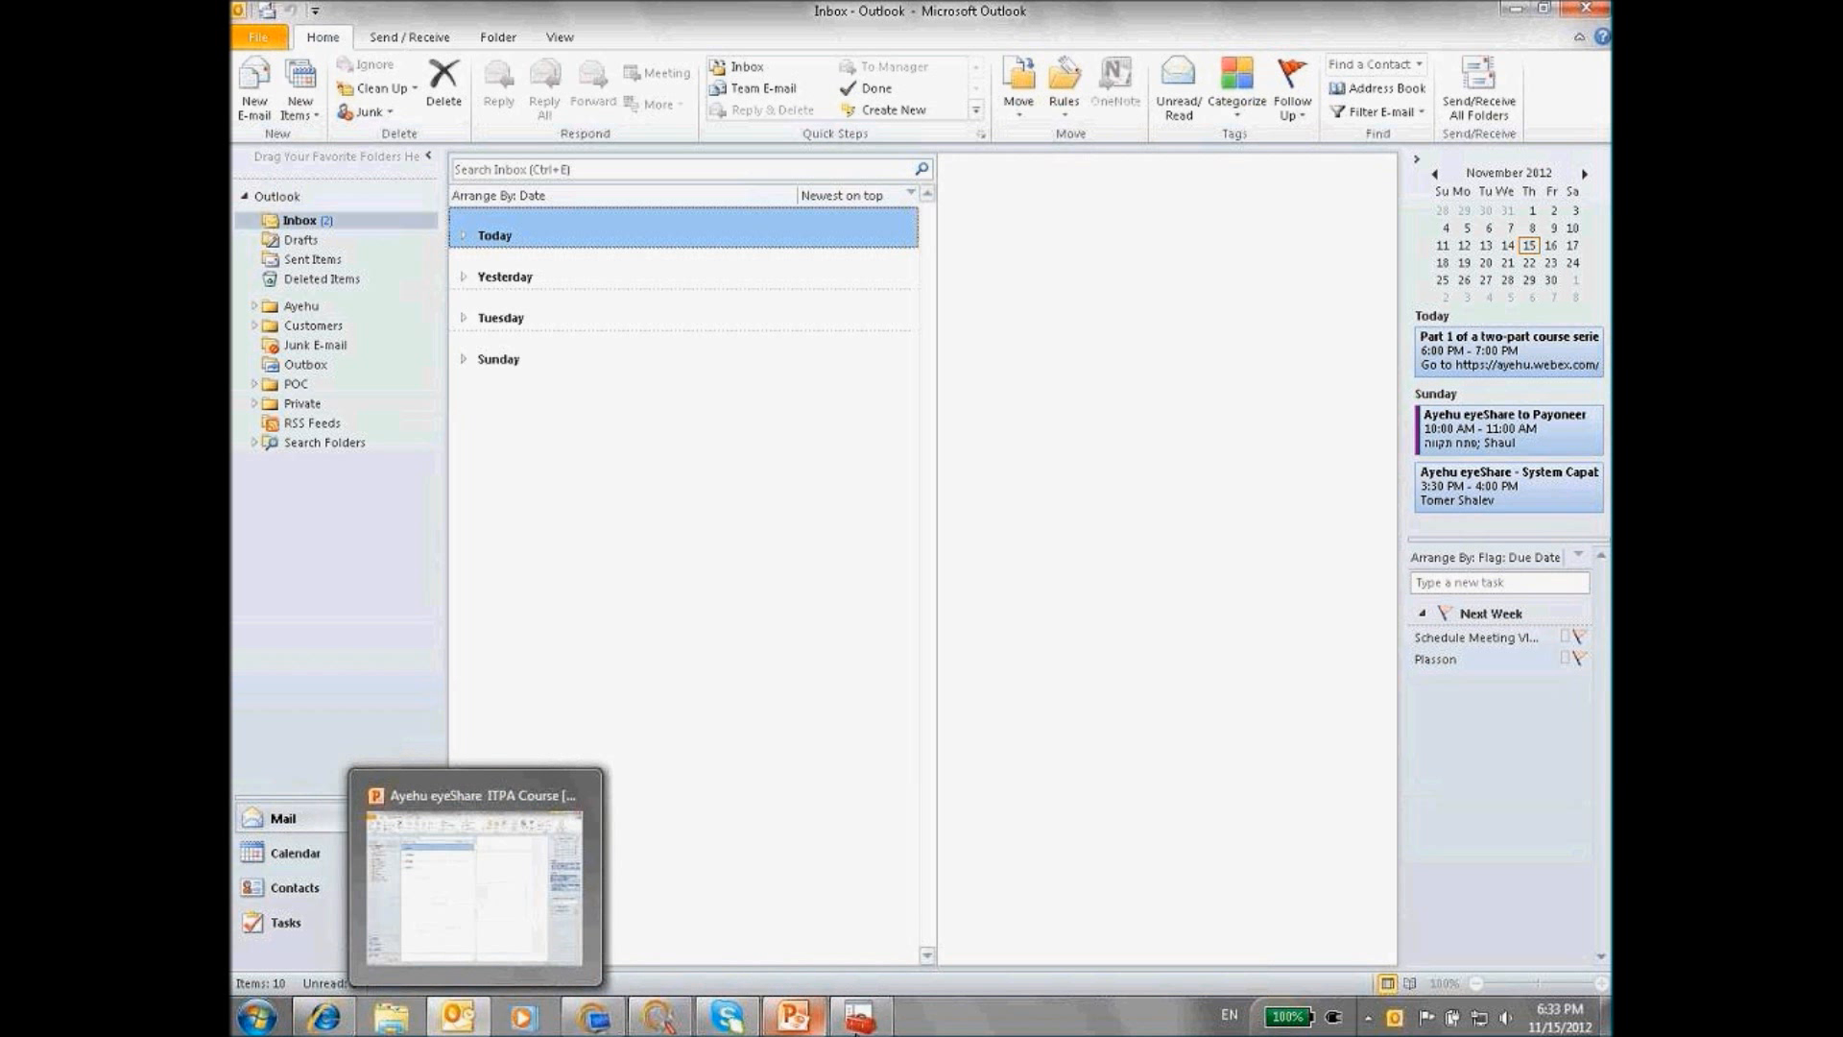
{"action": "left_click", "coordinate": [859, 1015]}
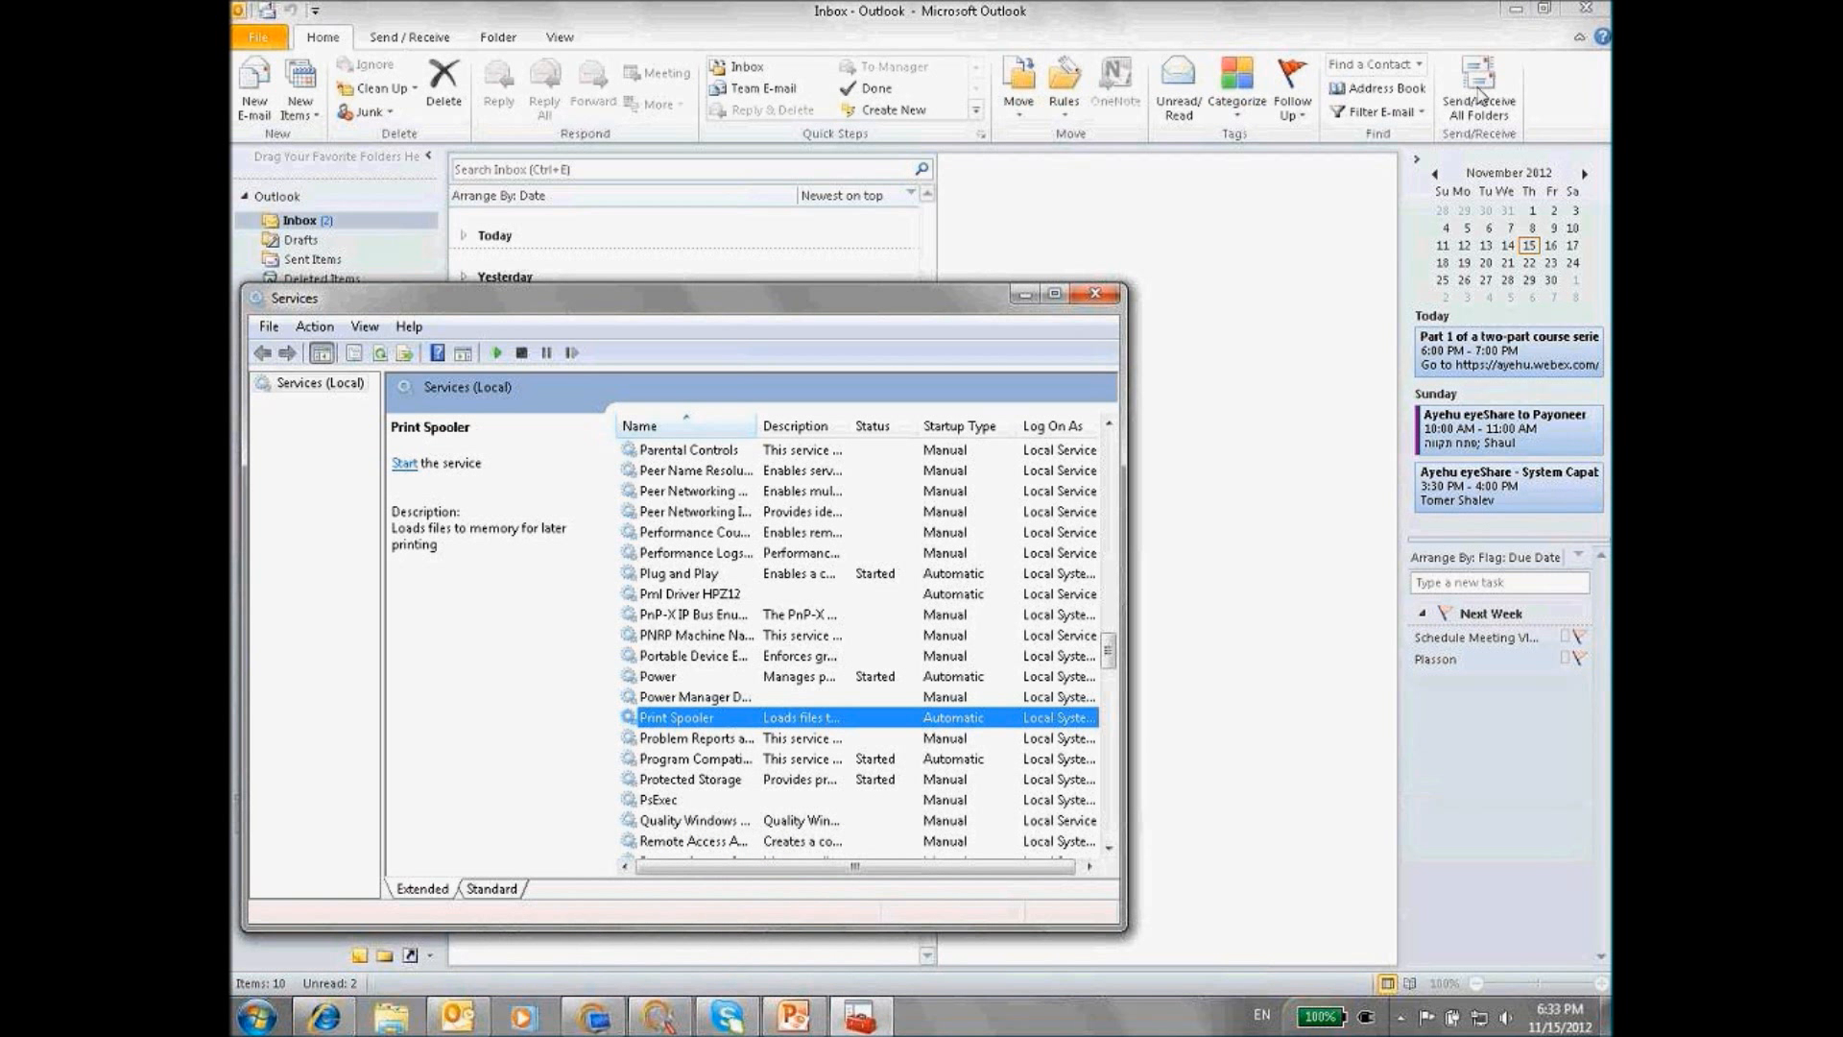
{"action": "left_click", "coordinate": [1481, 94]}
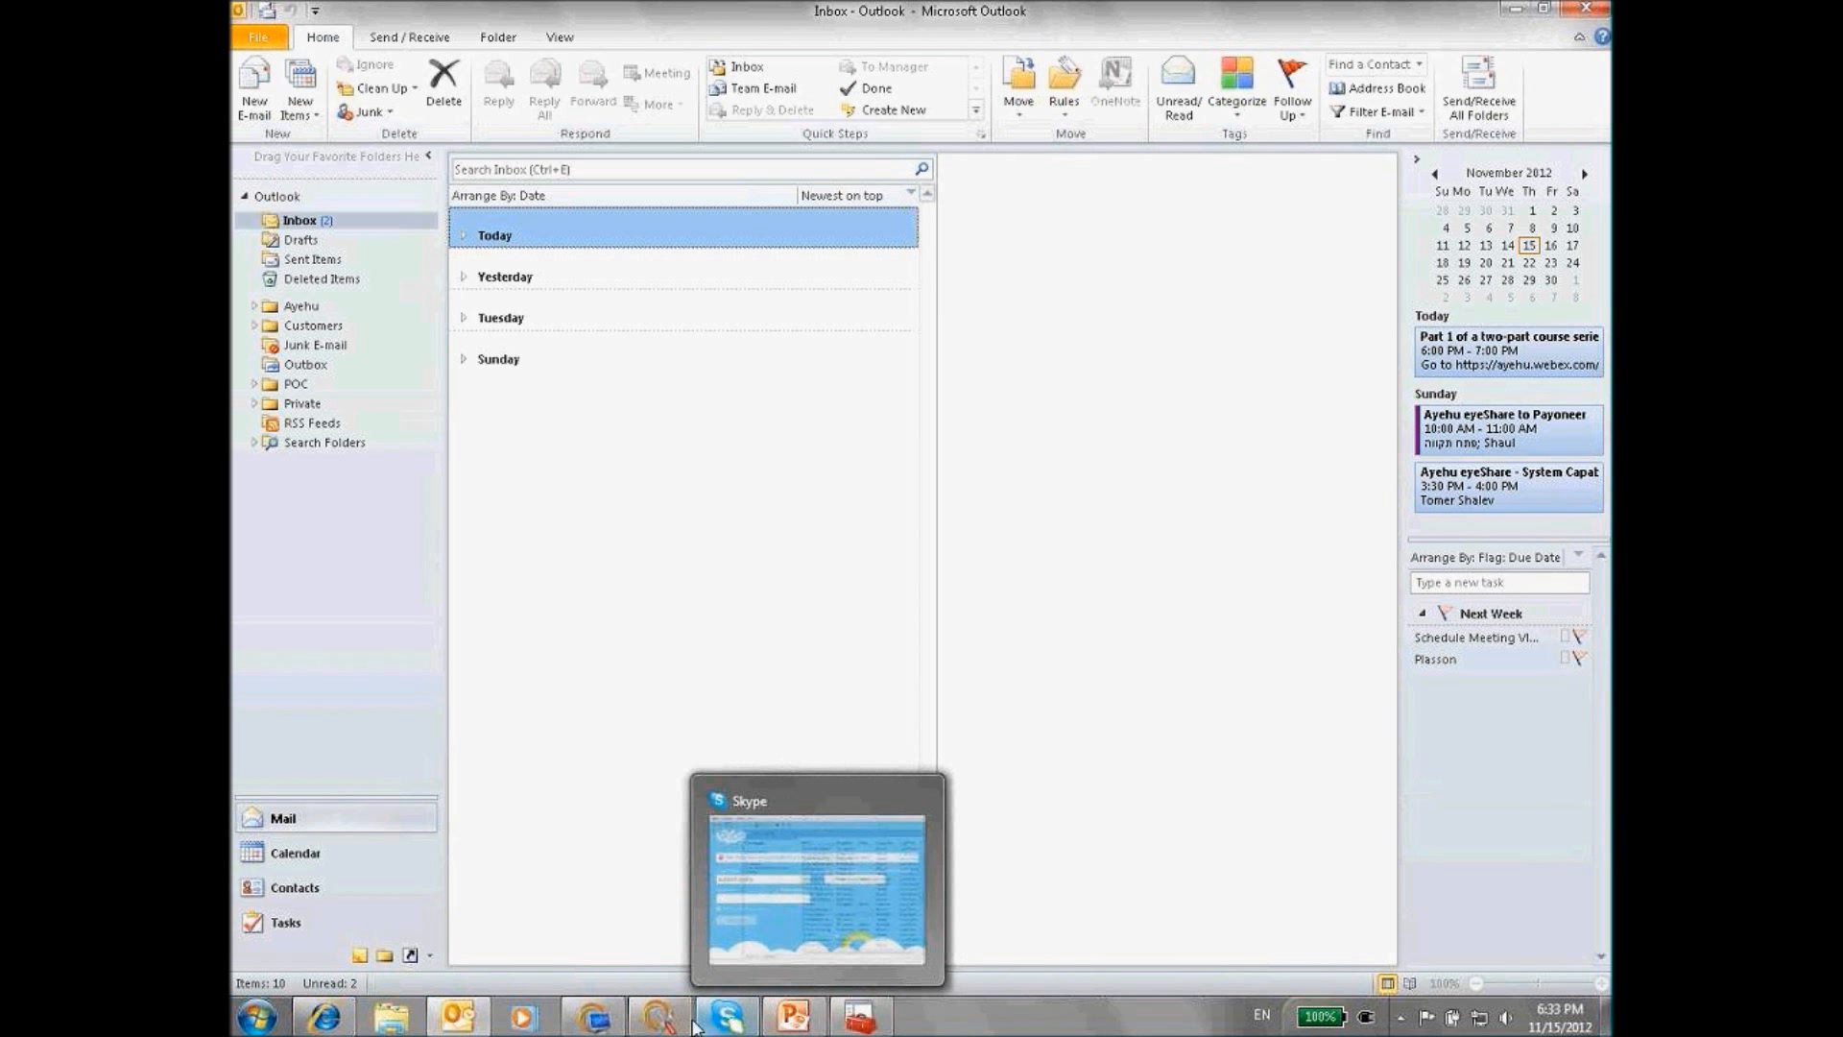
{"action": "mouse_move", "coordinate": [658, 1015]}
{"action": "left_click", "coordinate": [658, 920]}
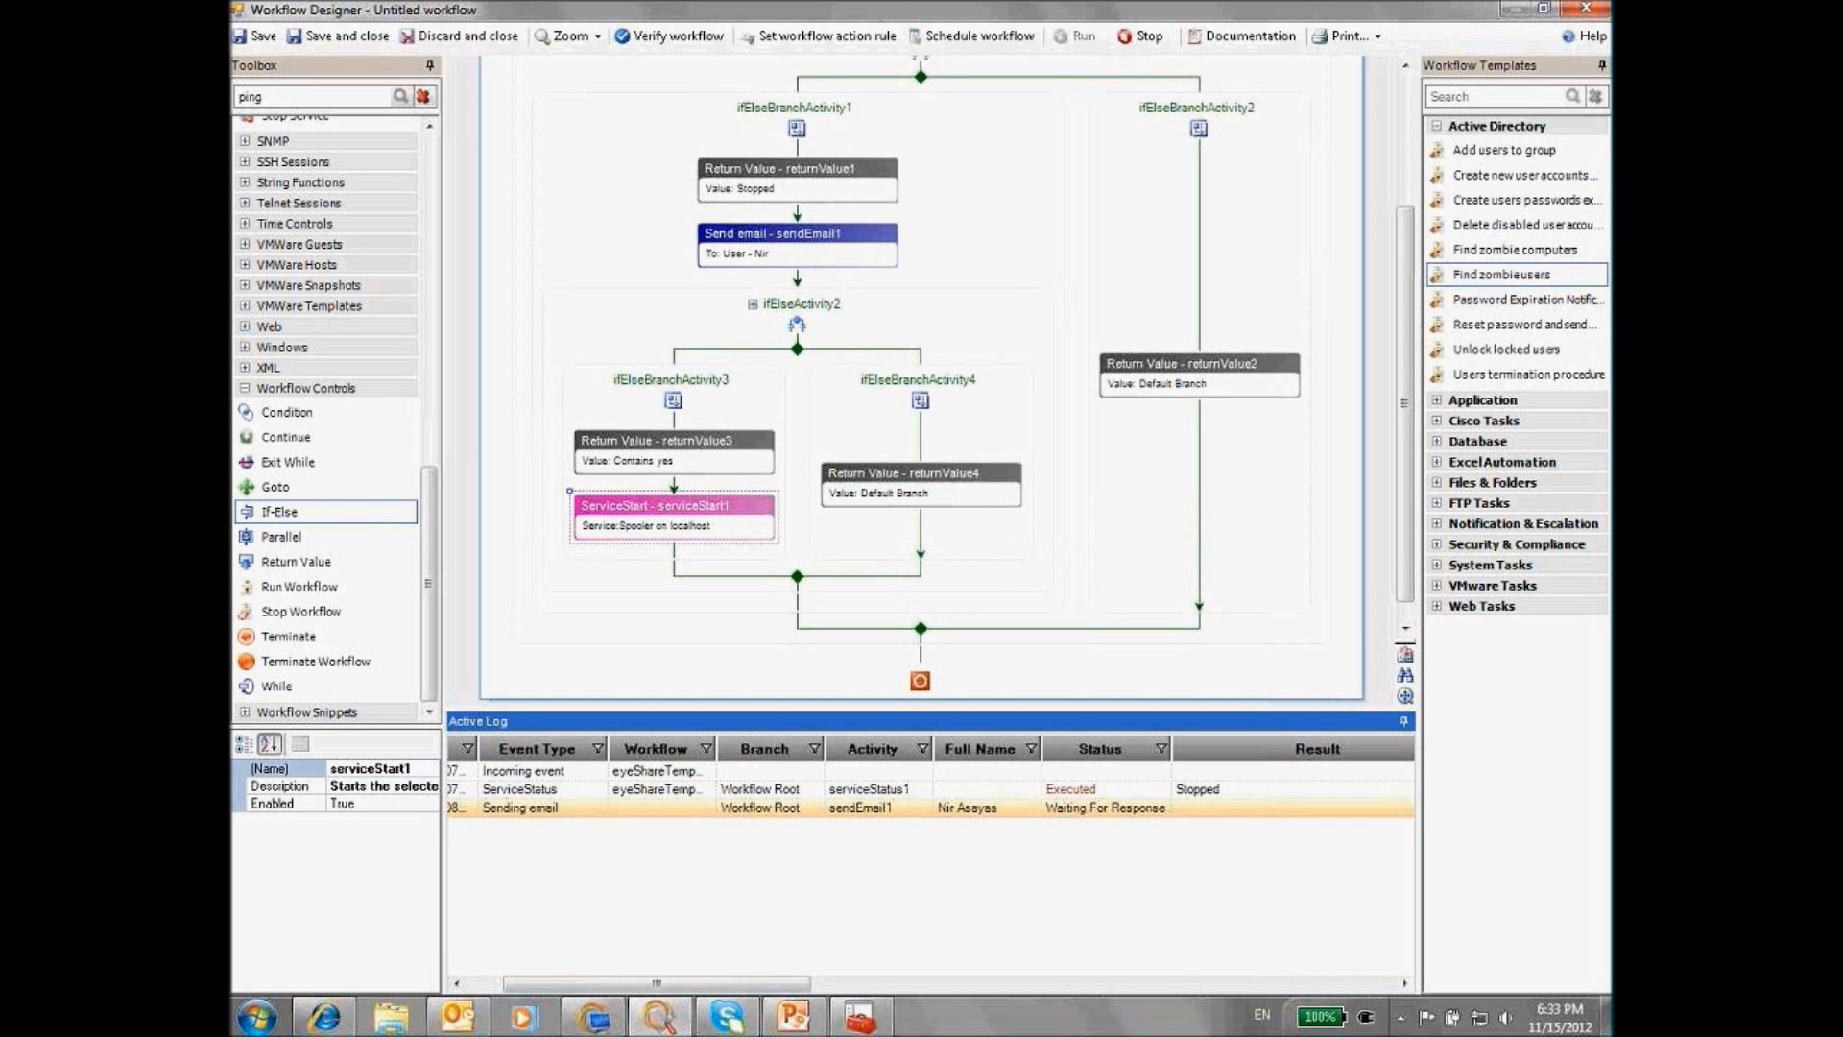
Switch from the waiting workflow to the Outlook Inbox via the taskbar
{"action": "mouse_move", "coordinate": [857, 1023]}
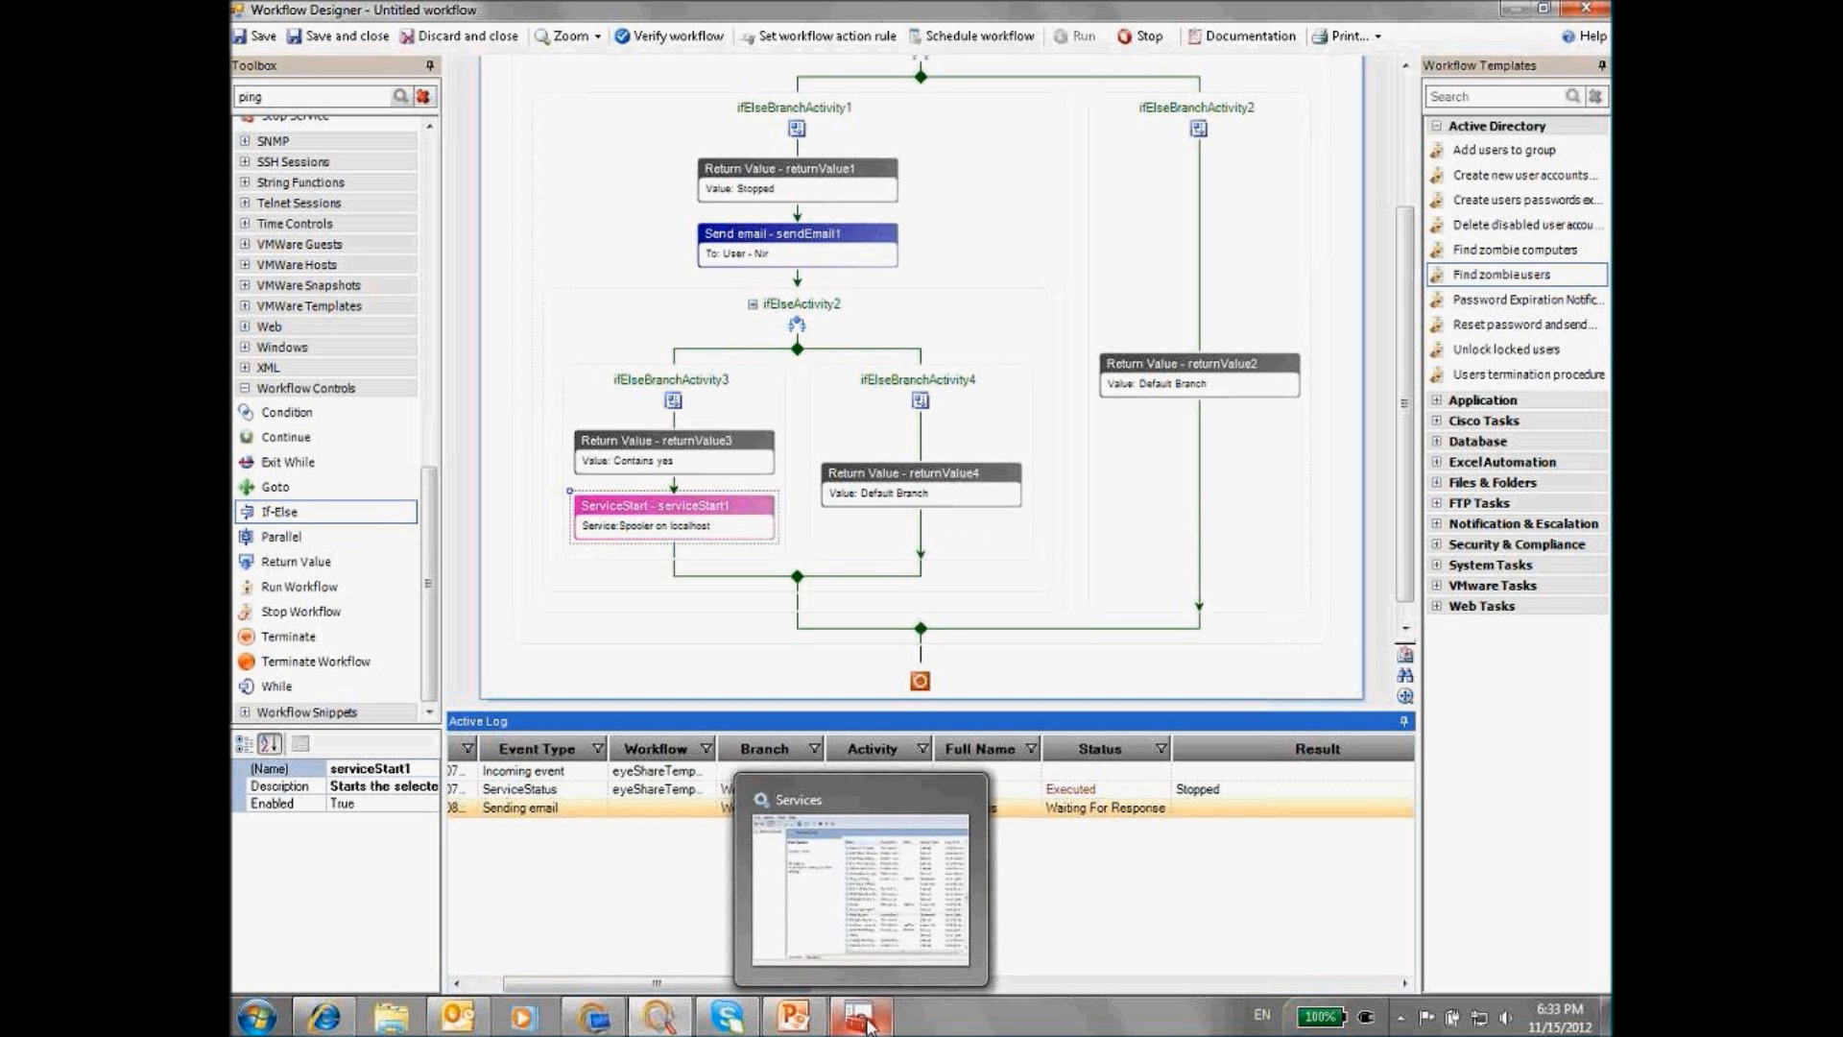
{"action": "mouse_move", "coordinate": [670, 1023]}
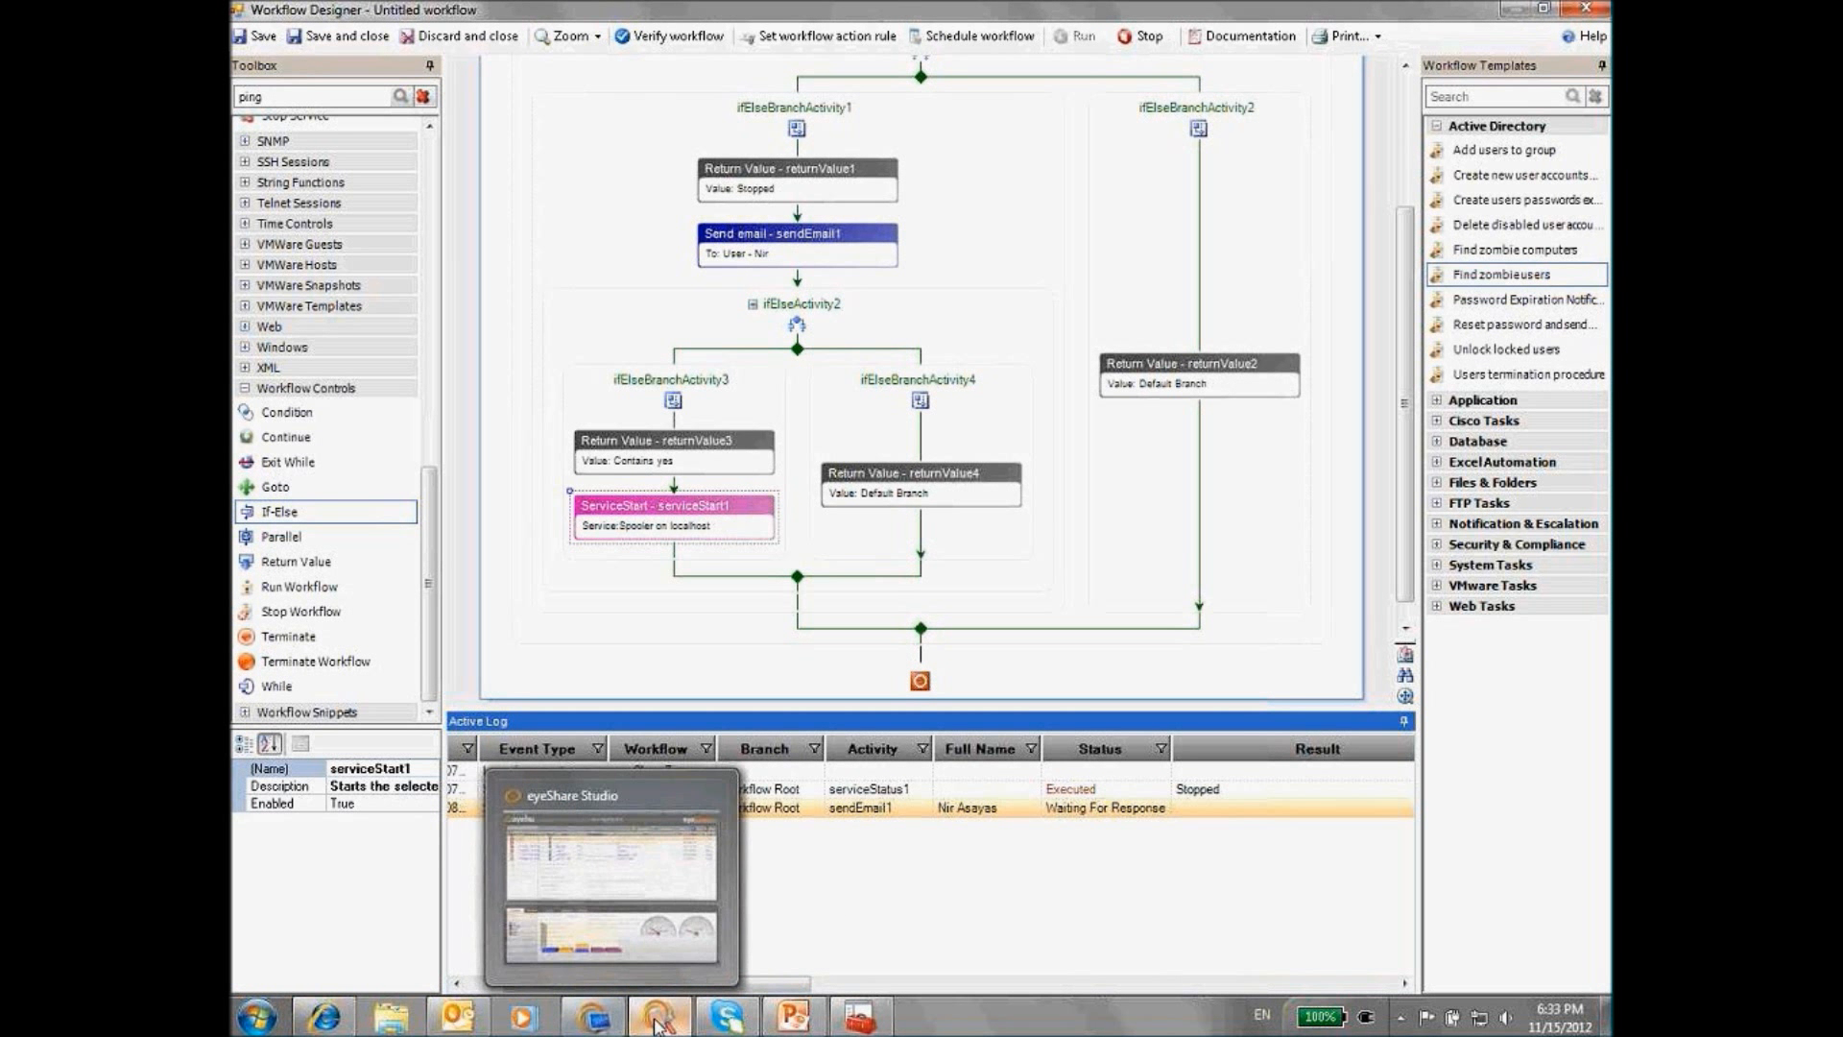
{"action": "left_click", "coordinate": [480, 1023]}
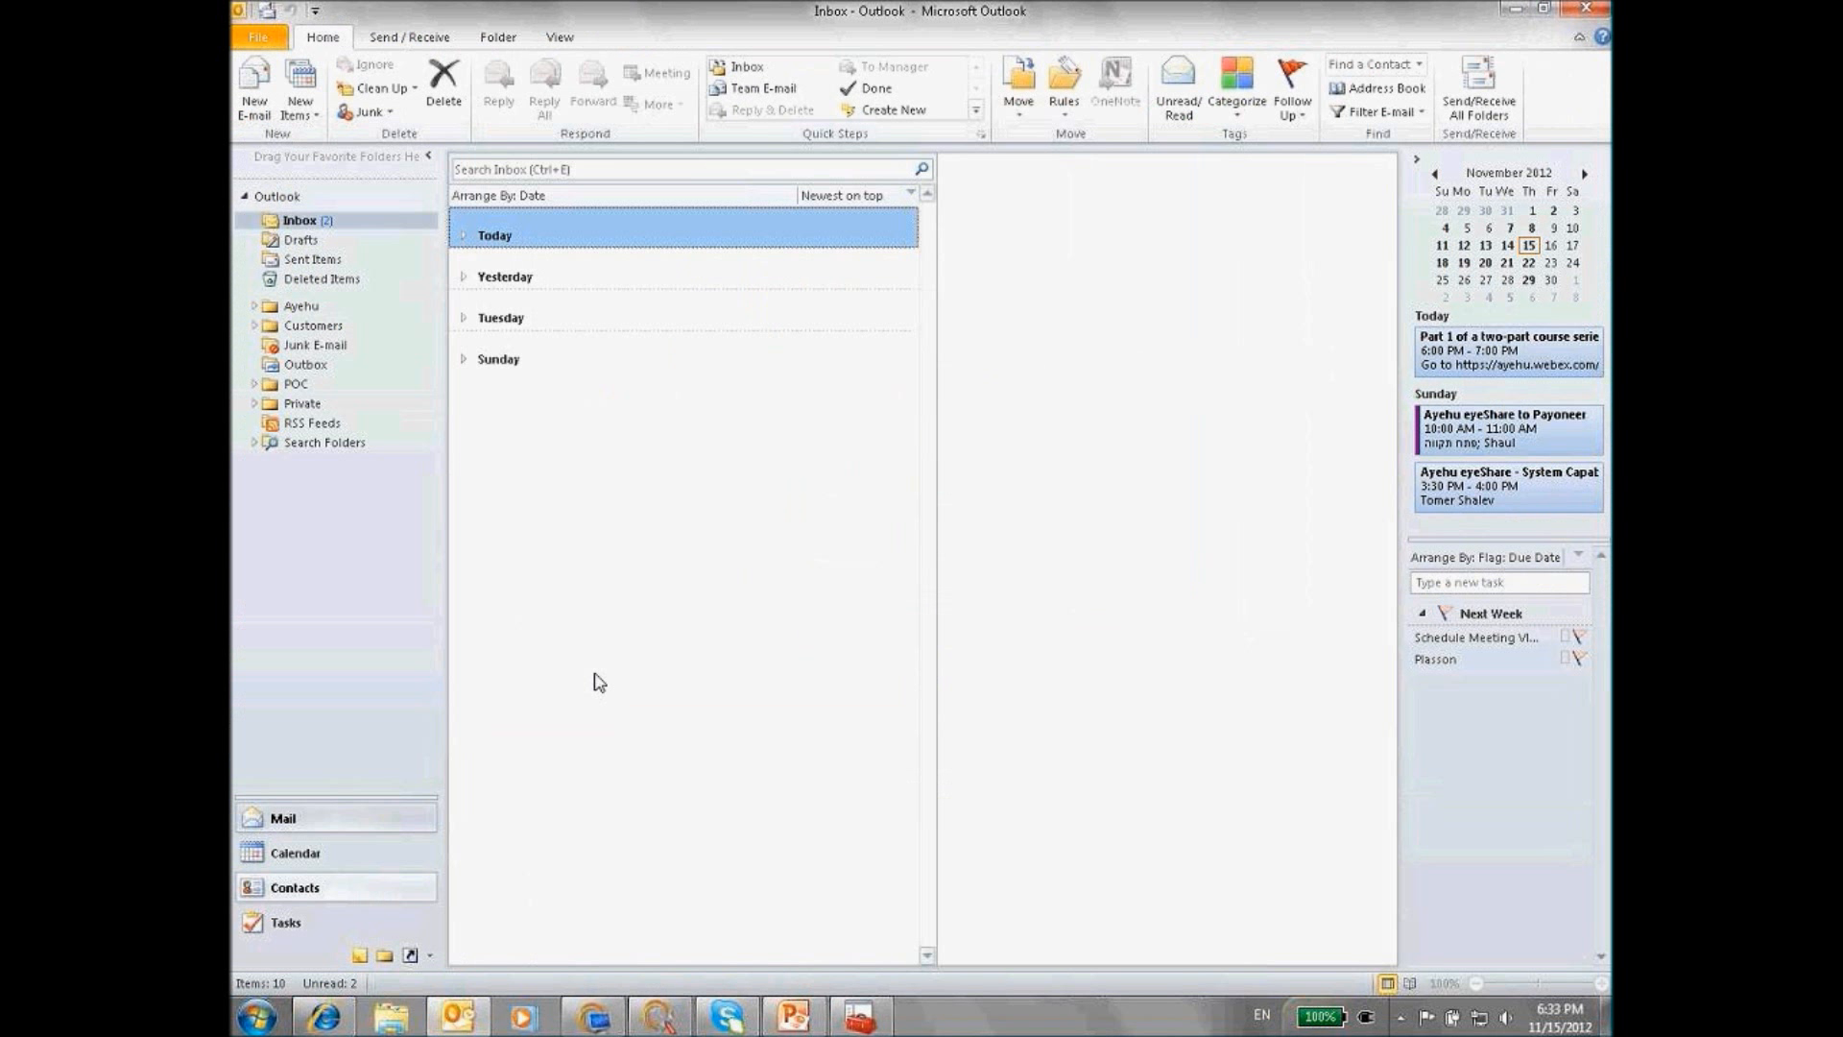
Refresh Outlook mail, check today's messages, then show PowerPoint slide 14, Remote Recovery – User Decision
{"action": "left_click", "coordinate": [1478, 96]}
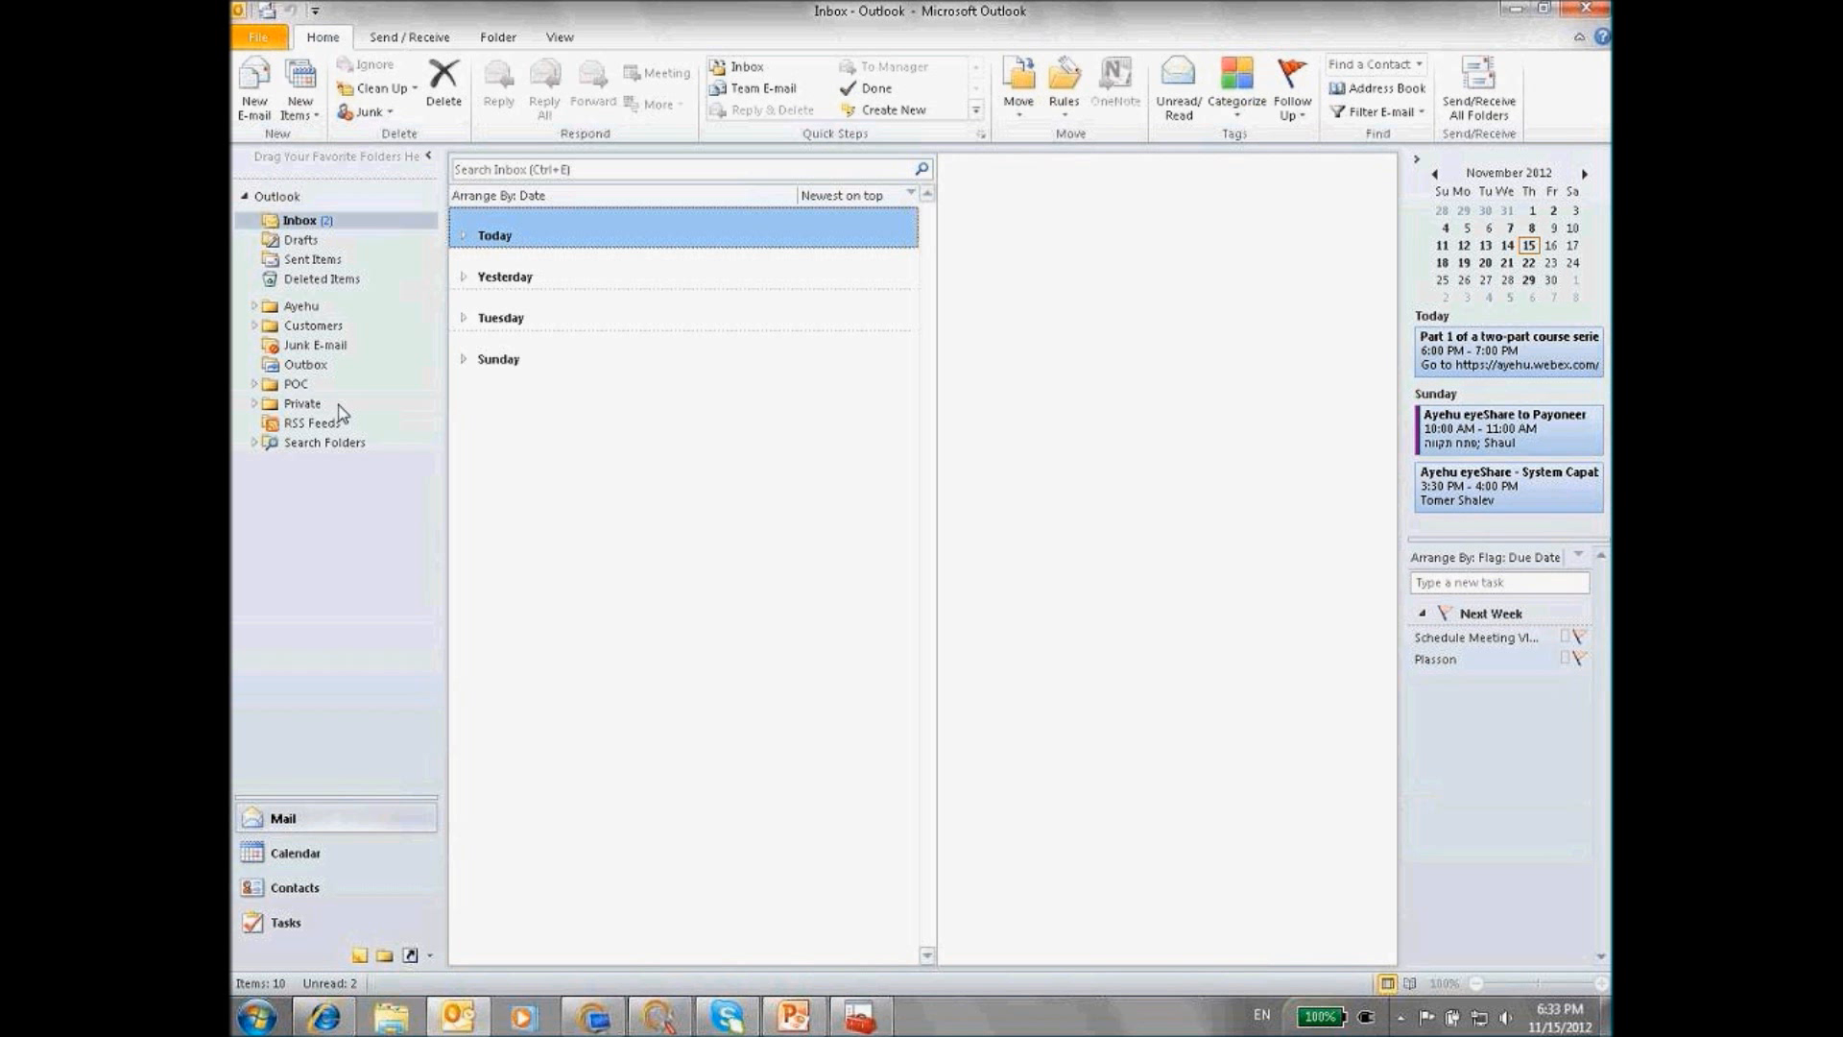
{"action": "left_click", "coordinate": [463, 237]}
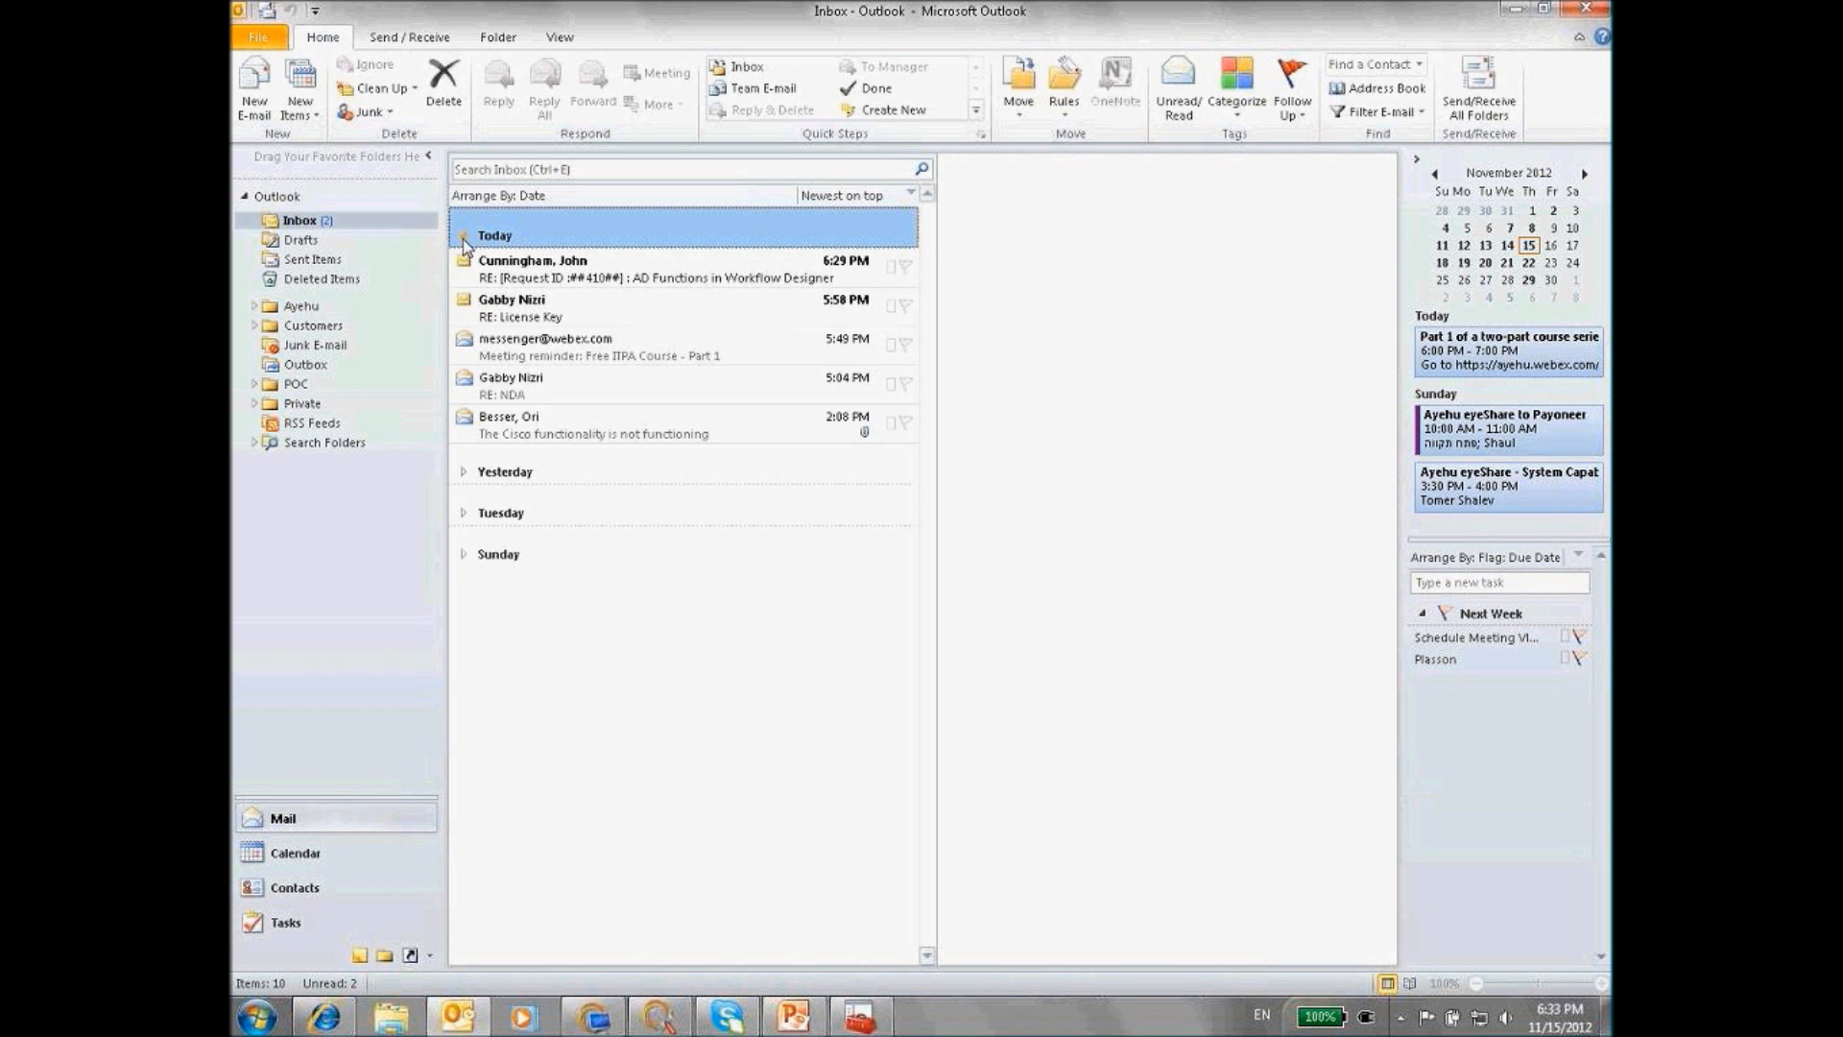
{"action": "left_click", "coordinate": [462, 236]}
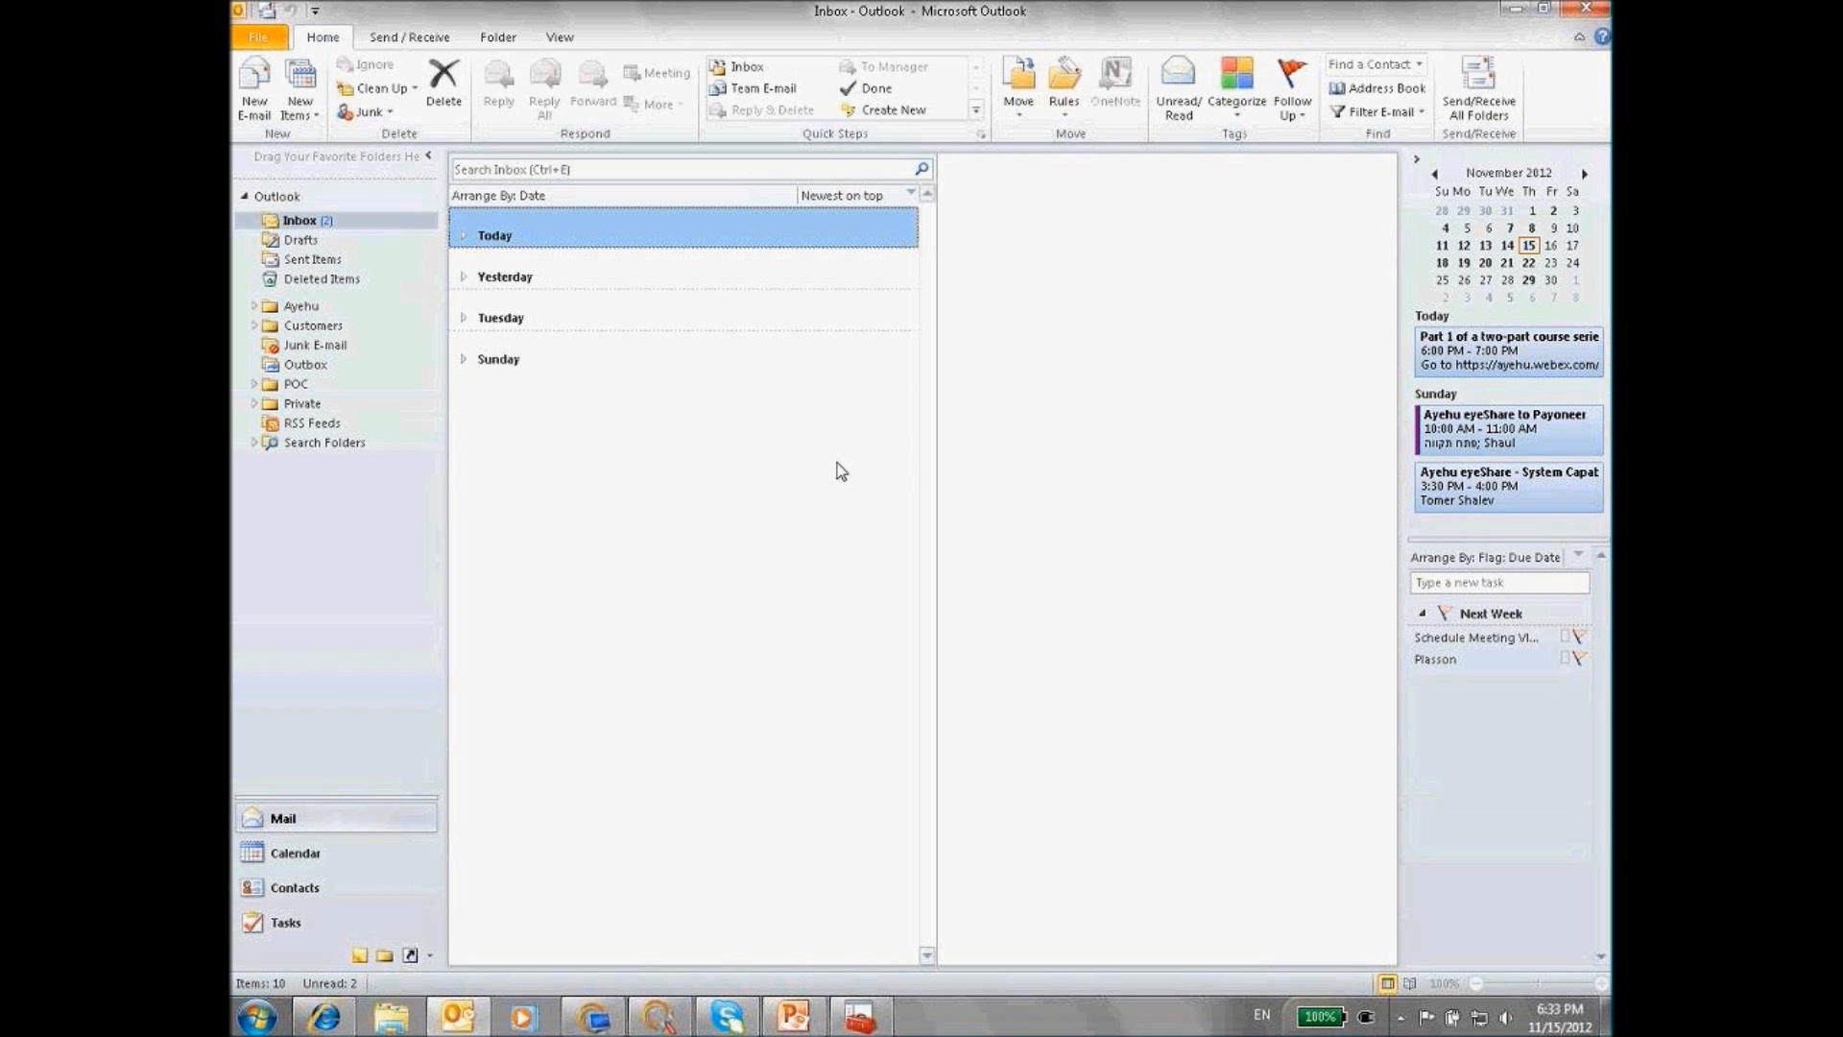
{"action": "mouse_move", "coordinate": [792, 1017]}
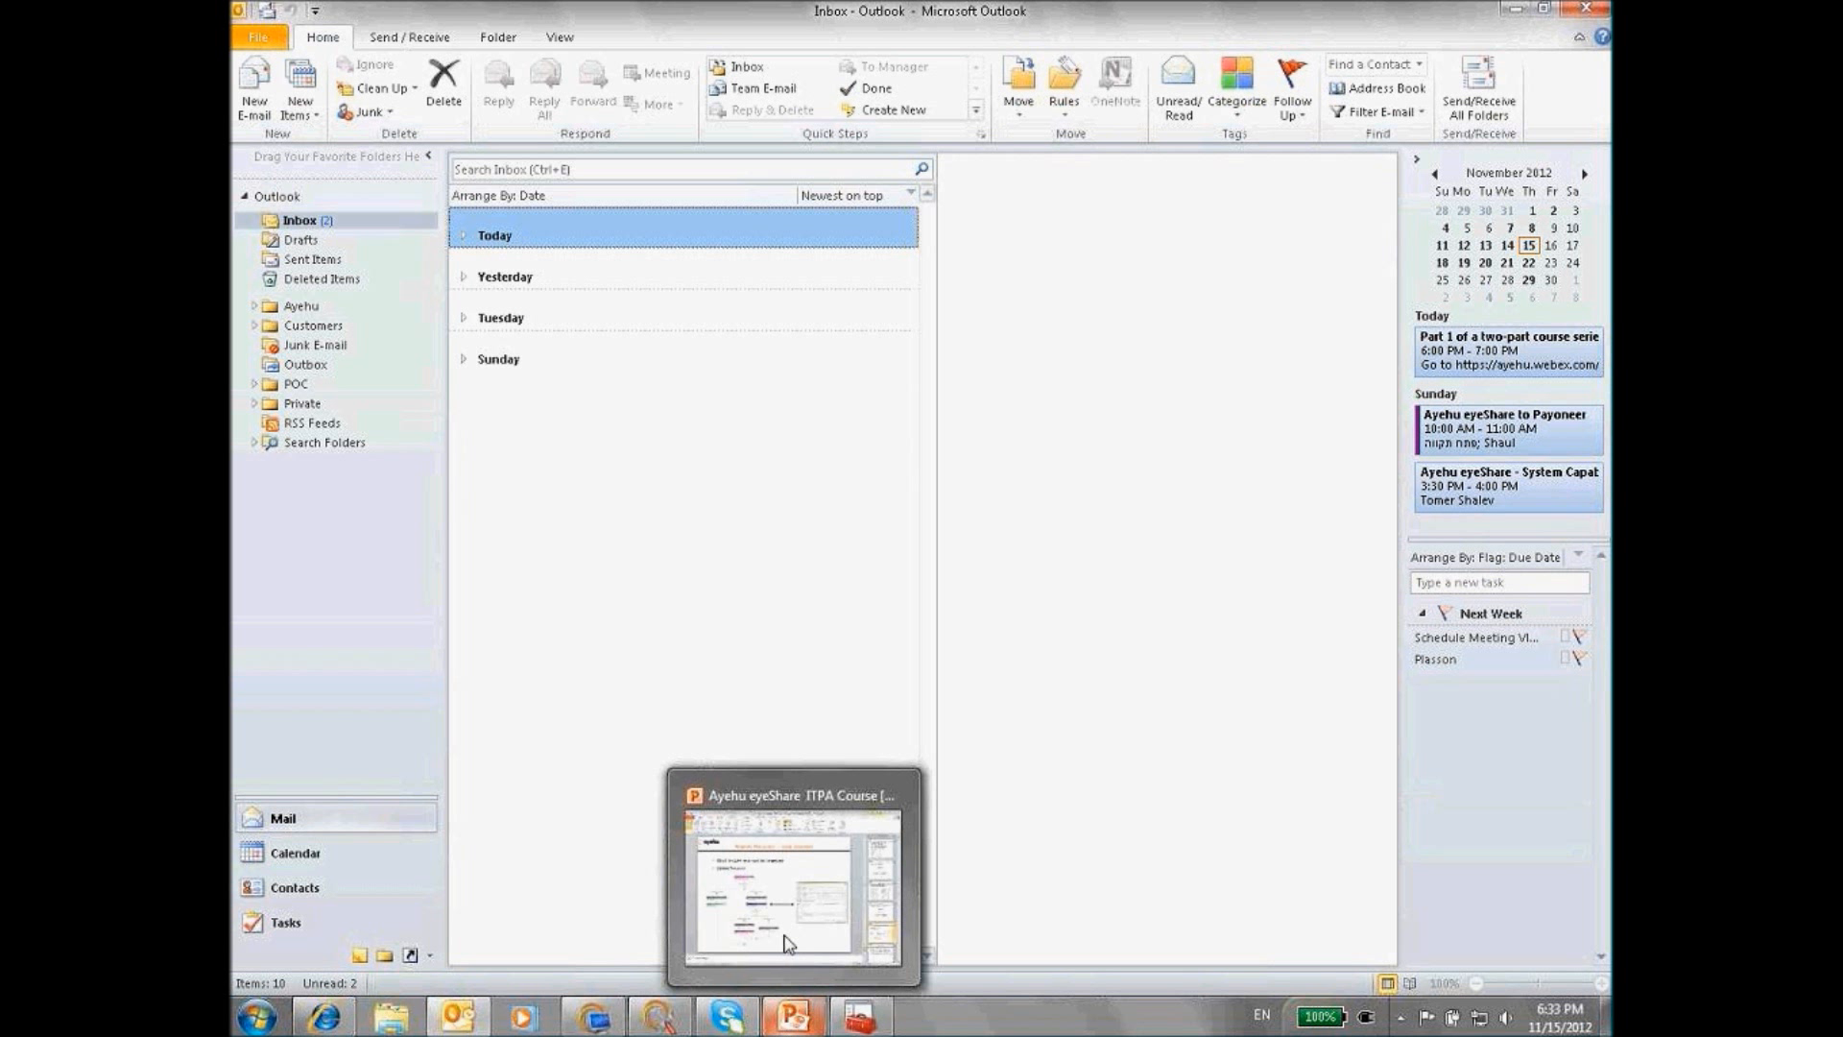
{"action": "left_click", "coordinate": [785, 910]}
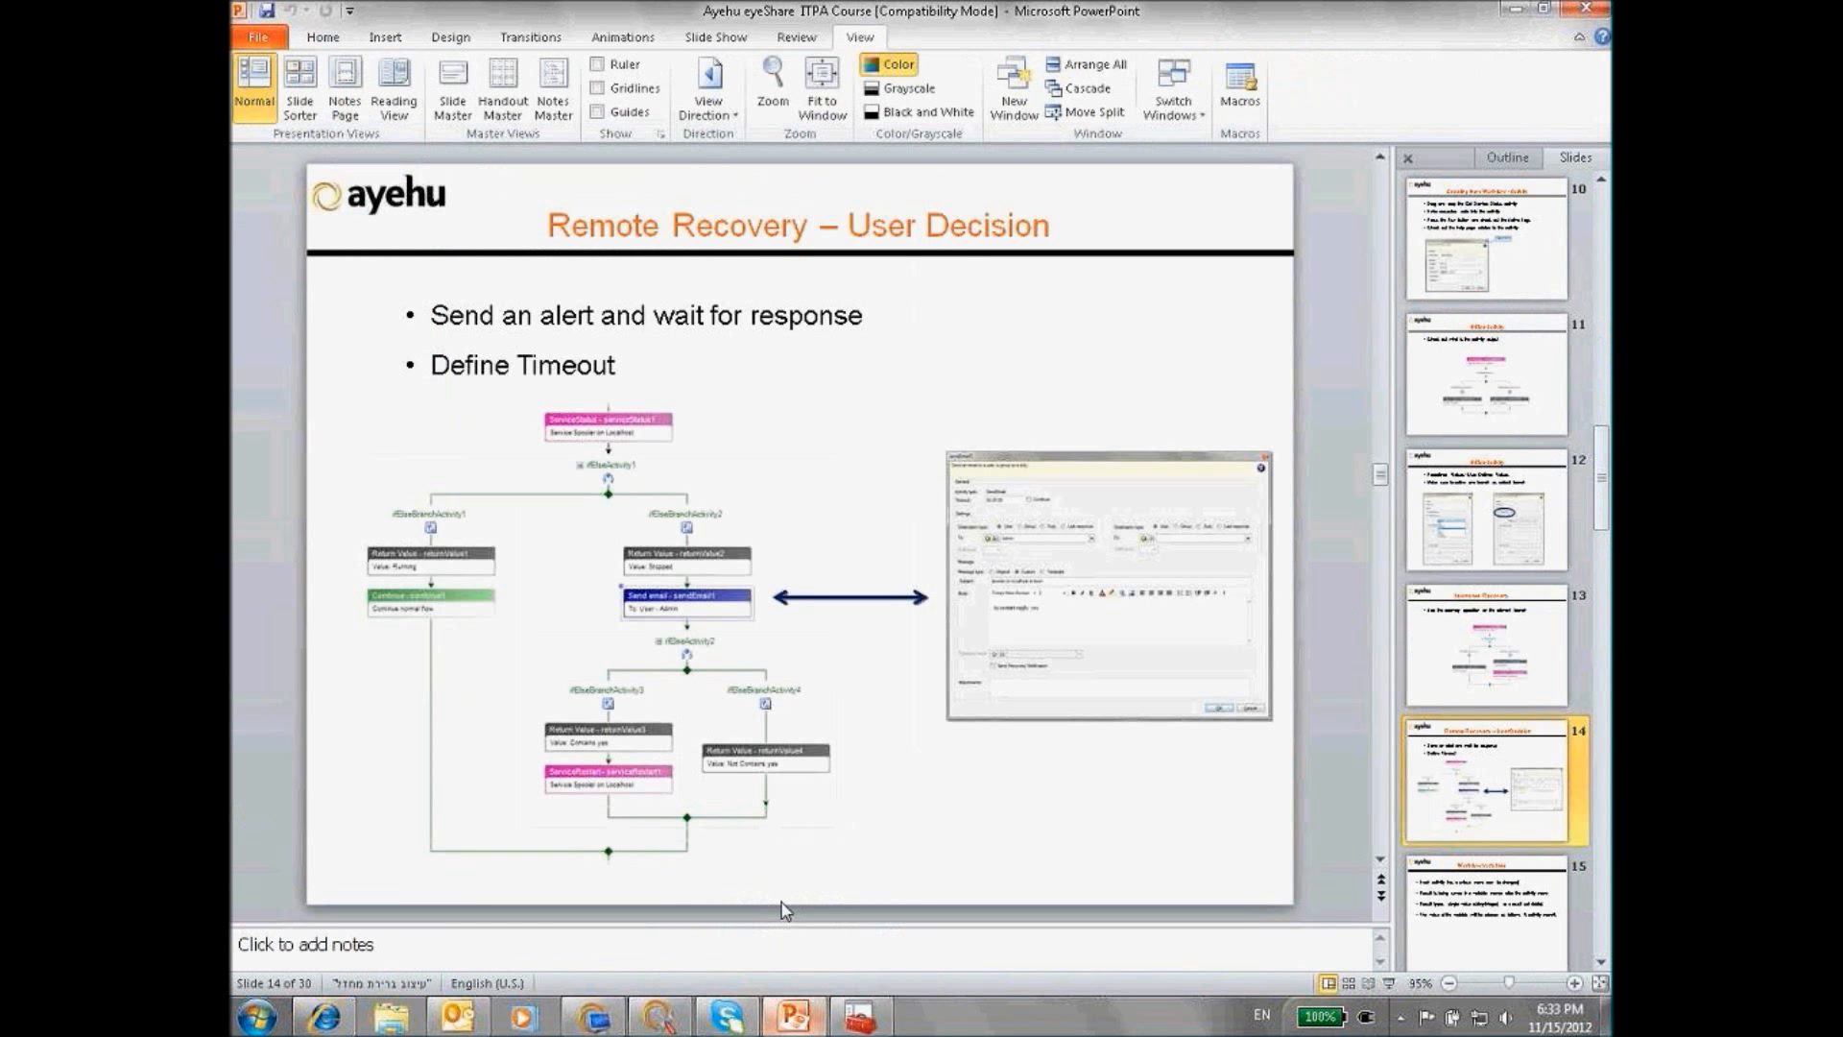
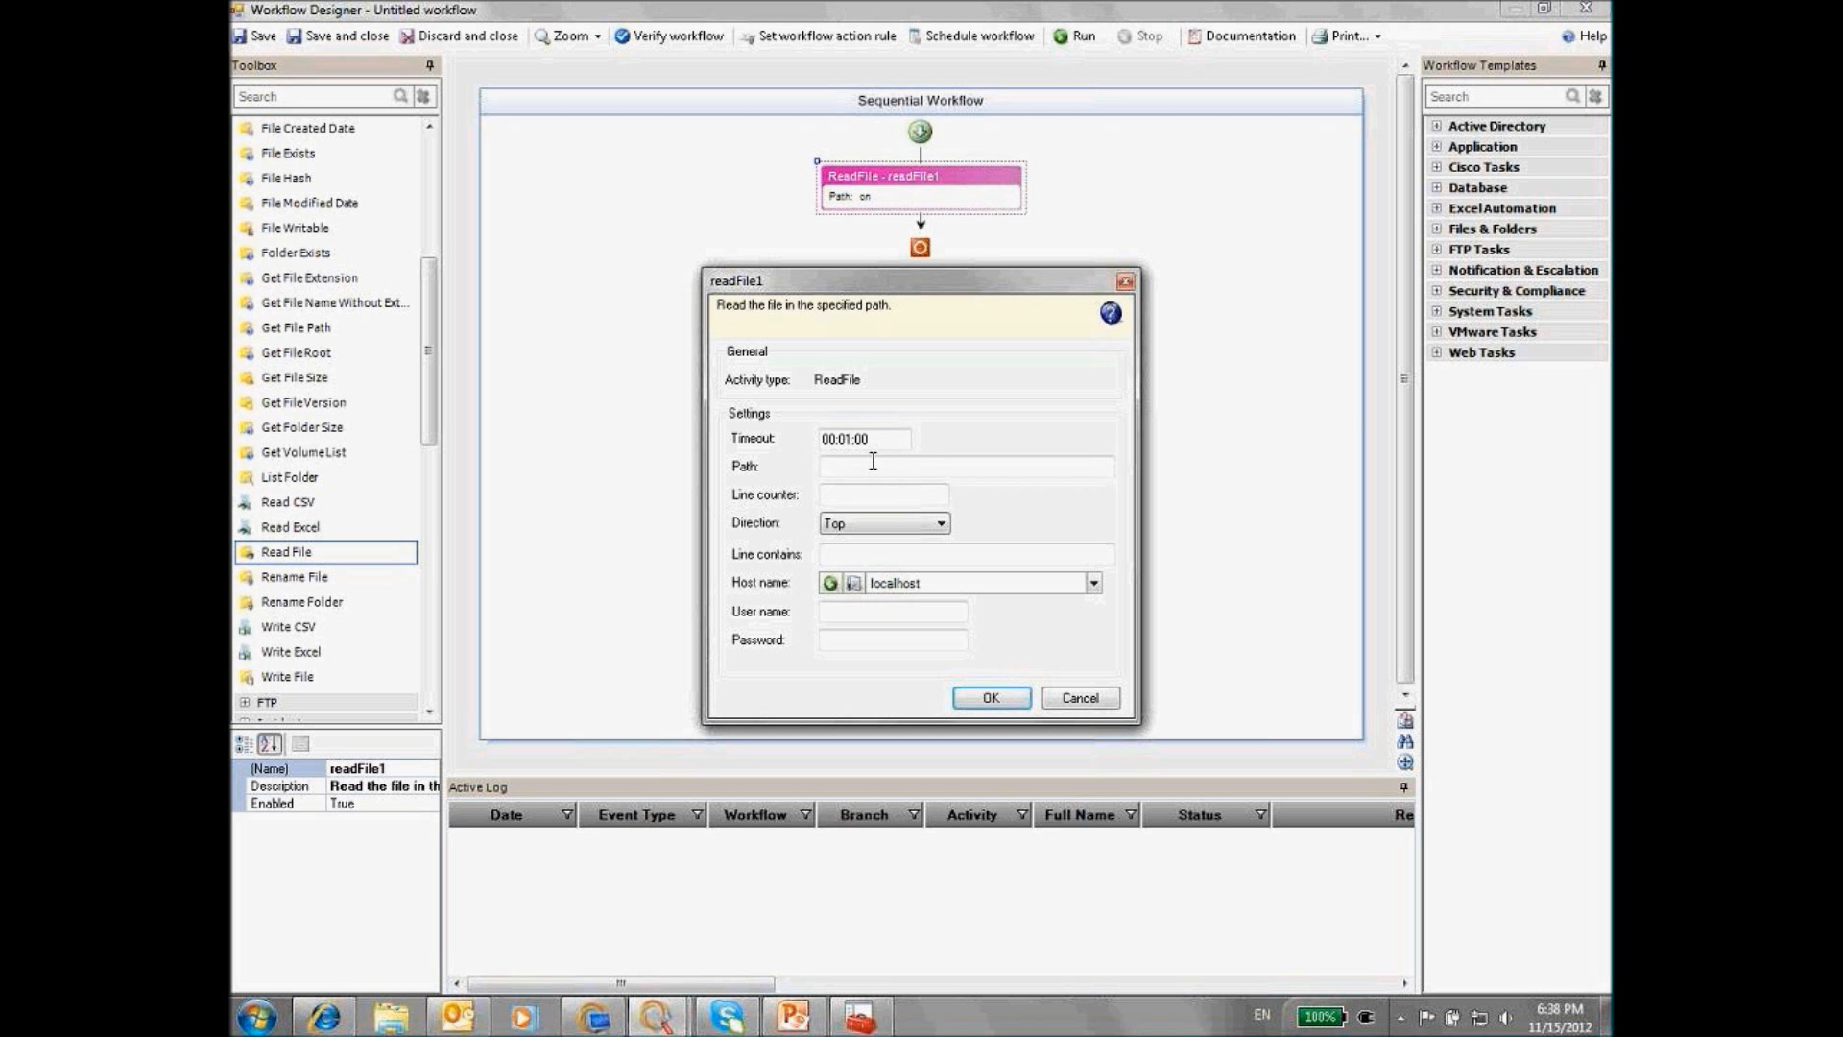
Enter c:\log.txt as the Read File path and confirm the readFile1 dialog
{"action": "type", "text": ":\\log.txt"}
{"action": "left_click", "coordinate": [991, 698]}
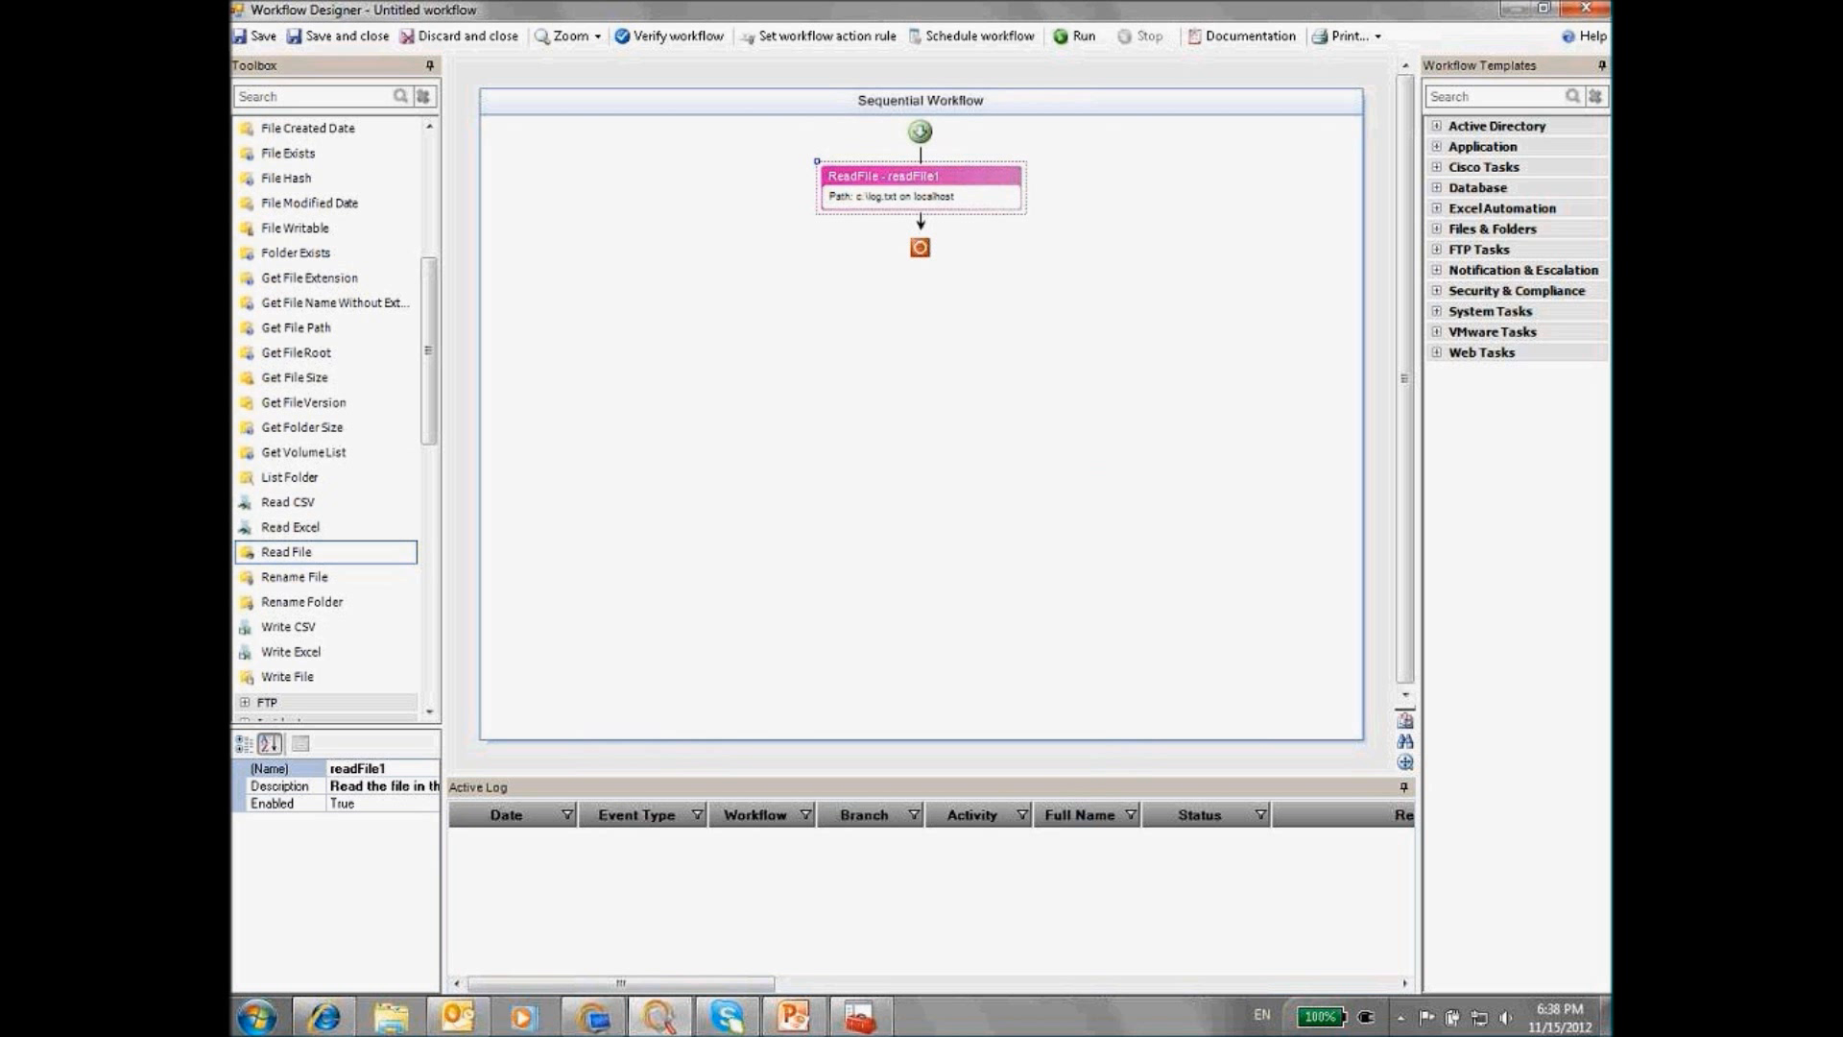
Open the C: drive via Run and view the log file in Notepad
{"action": "left_click", "coordinate": [248, 1025]}
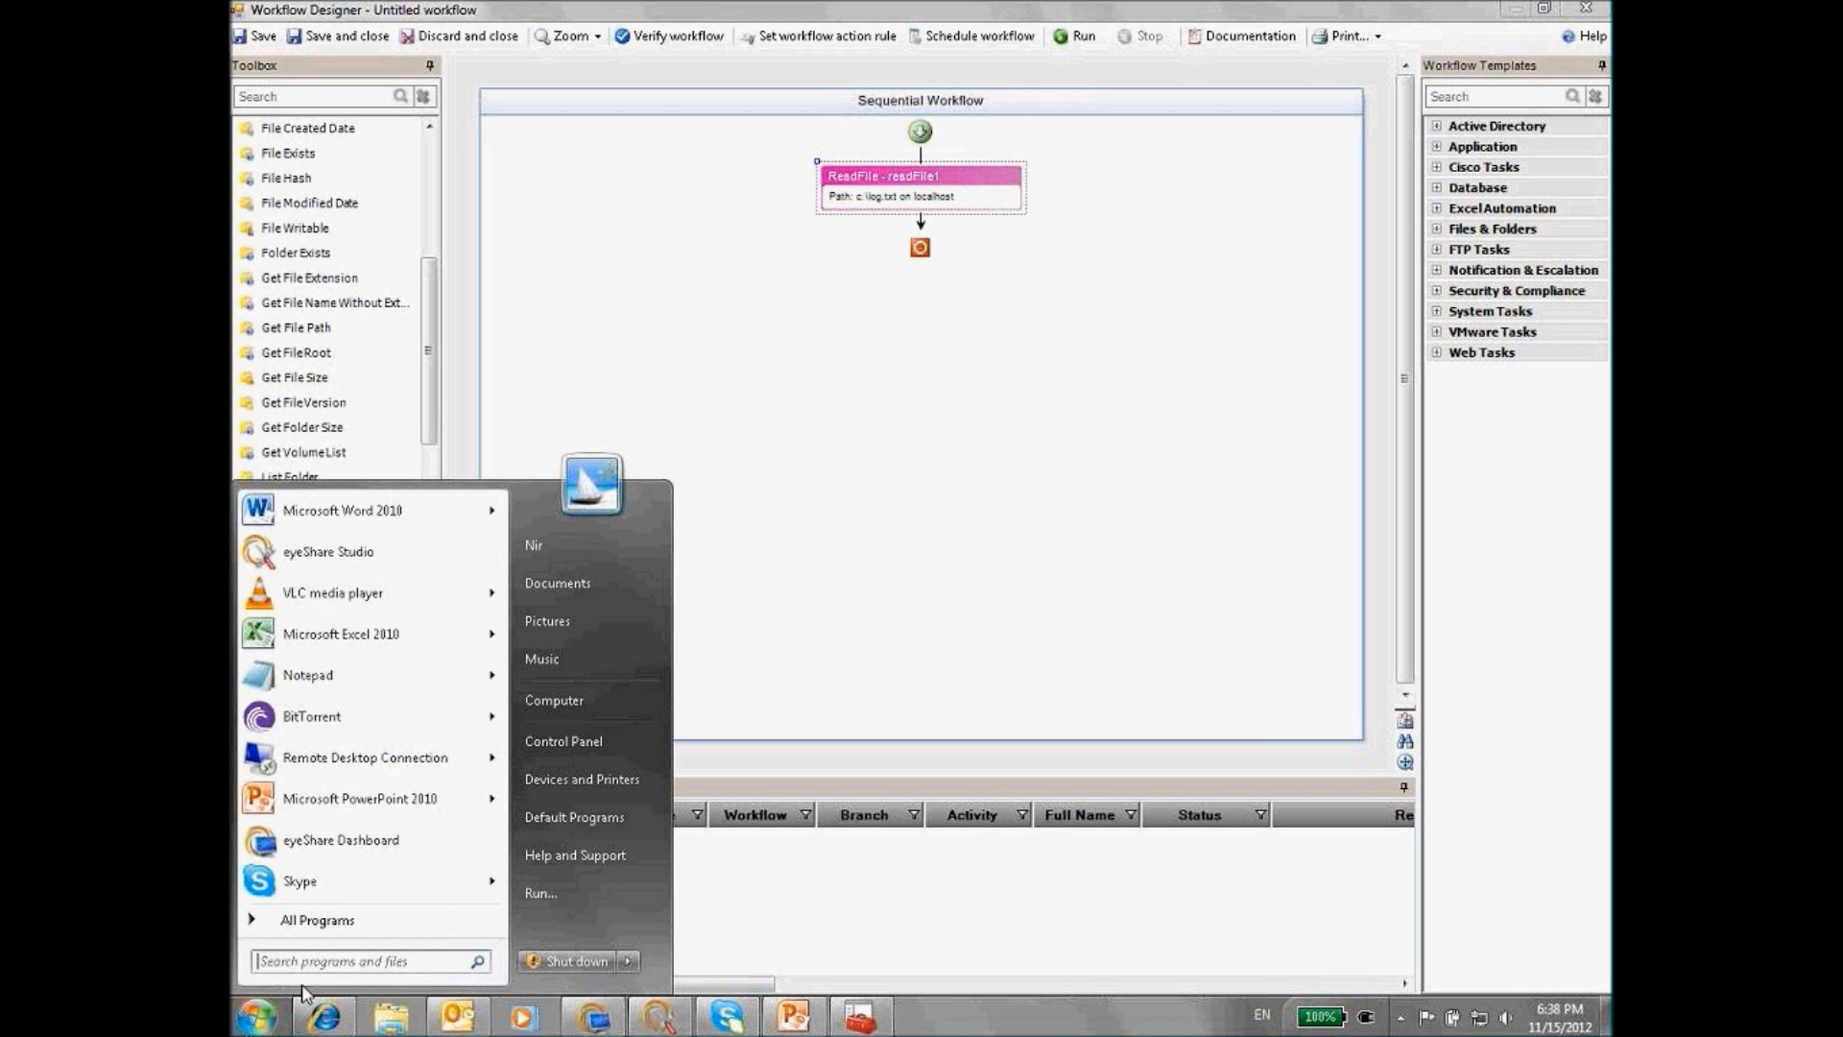
{"action": "left_click", "coordinate": [576, 897]}
{"action": "type", "text": "c:\\"}
{"action": "key", "text": "Return"}
{"action": "double_click", "coordinate": [594, 881]}
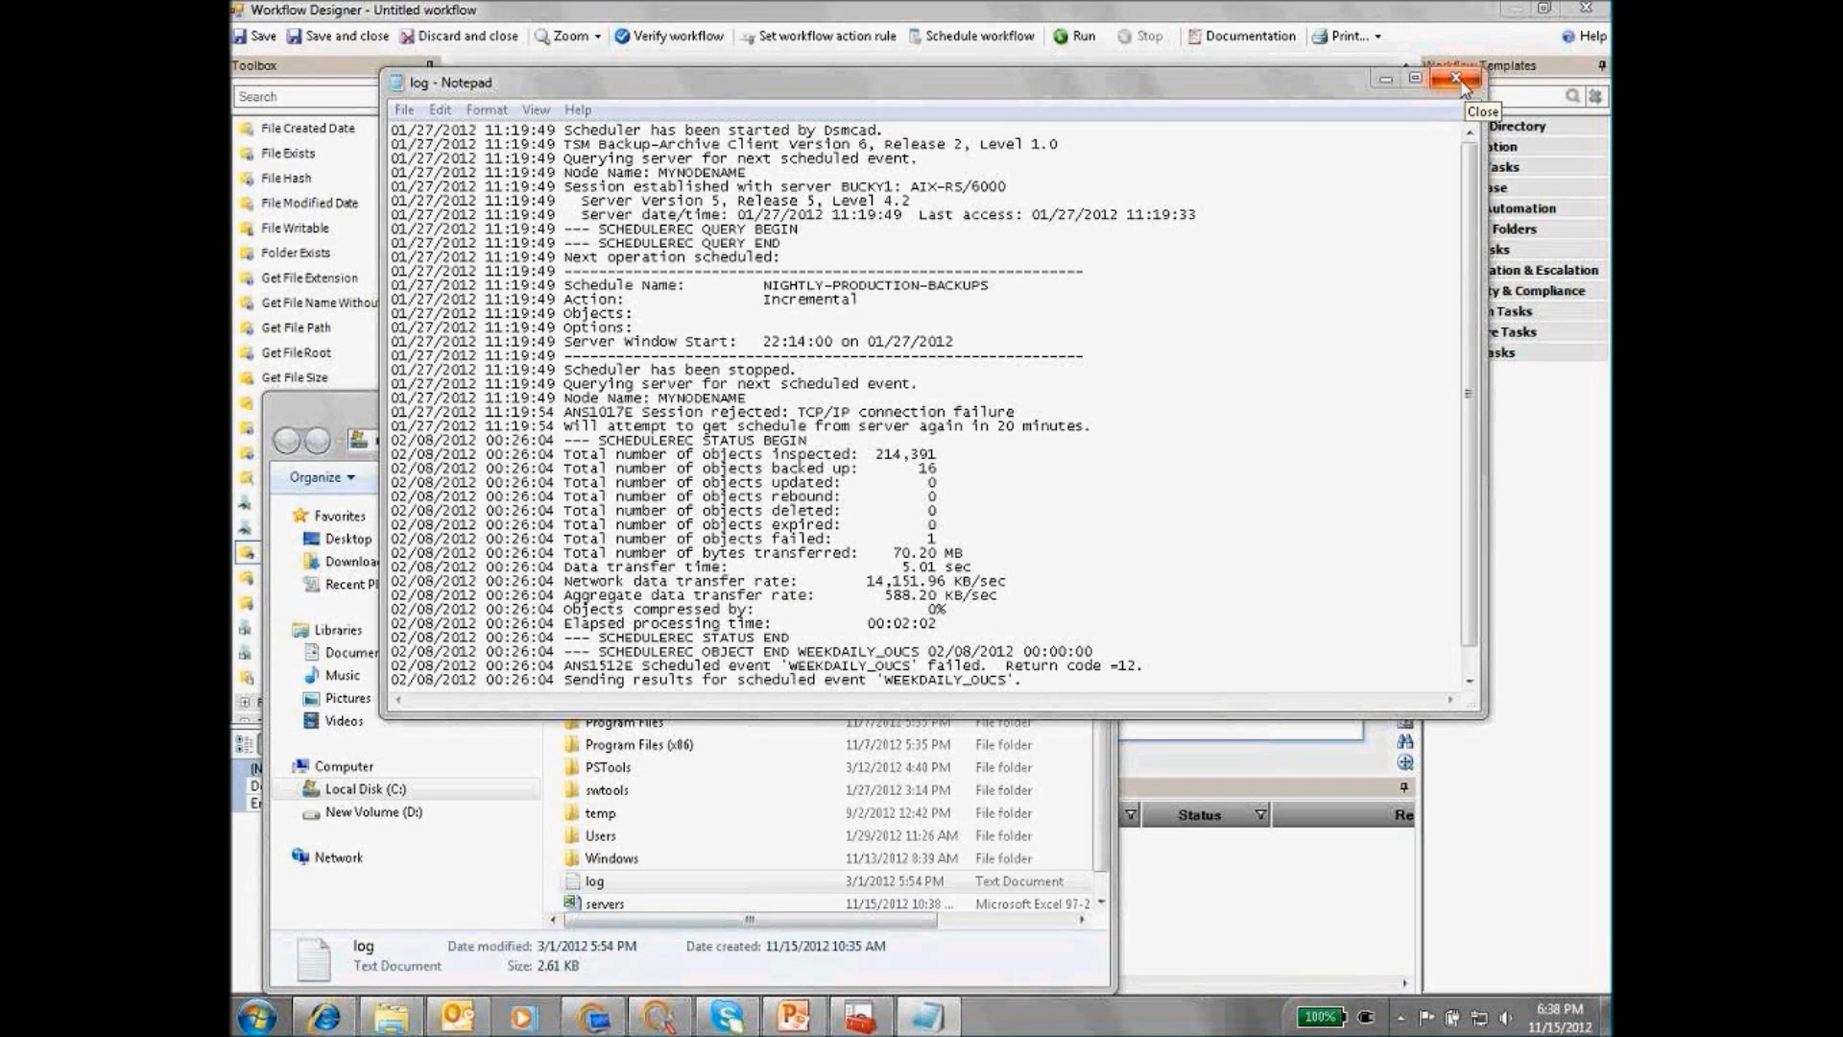
Close Notepad and run the workflow in the Workflow Designer
{"action": "left_click", "coordinate": [1458, 78]}
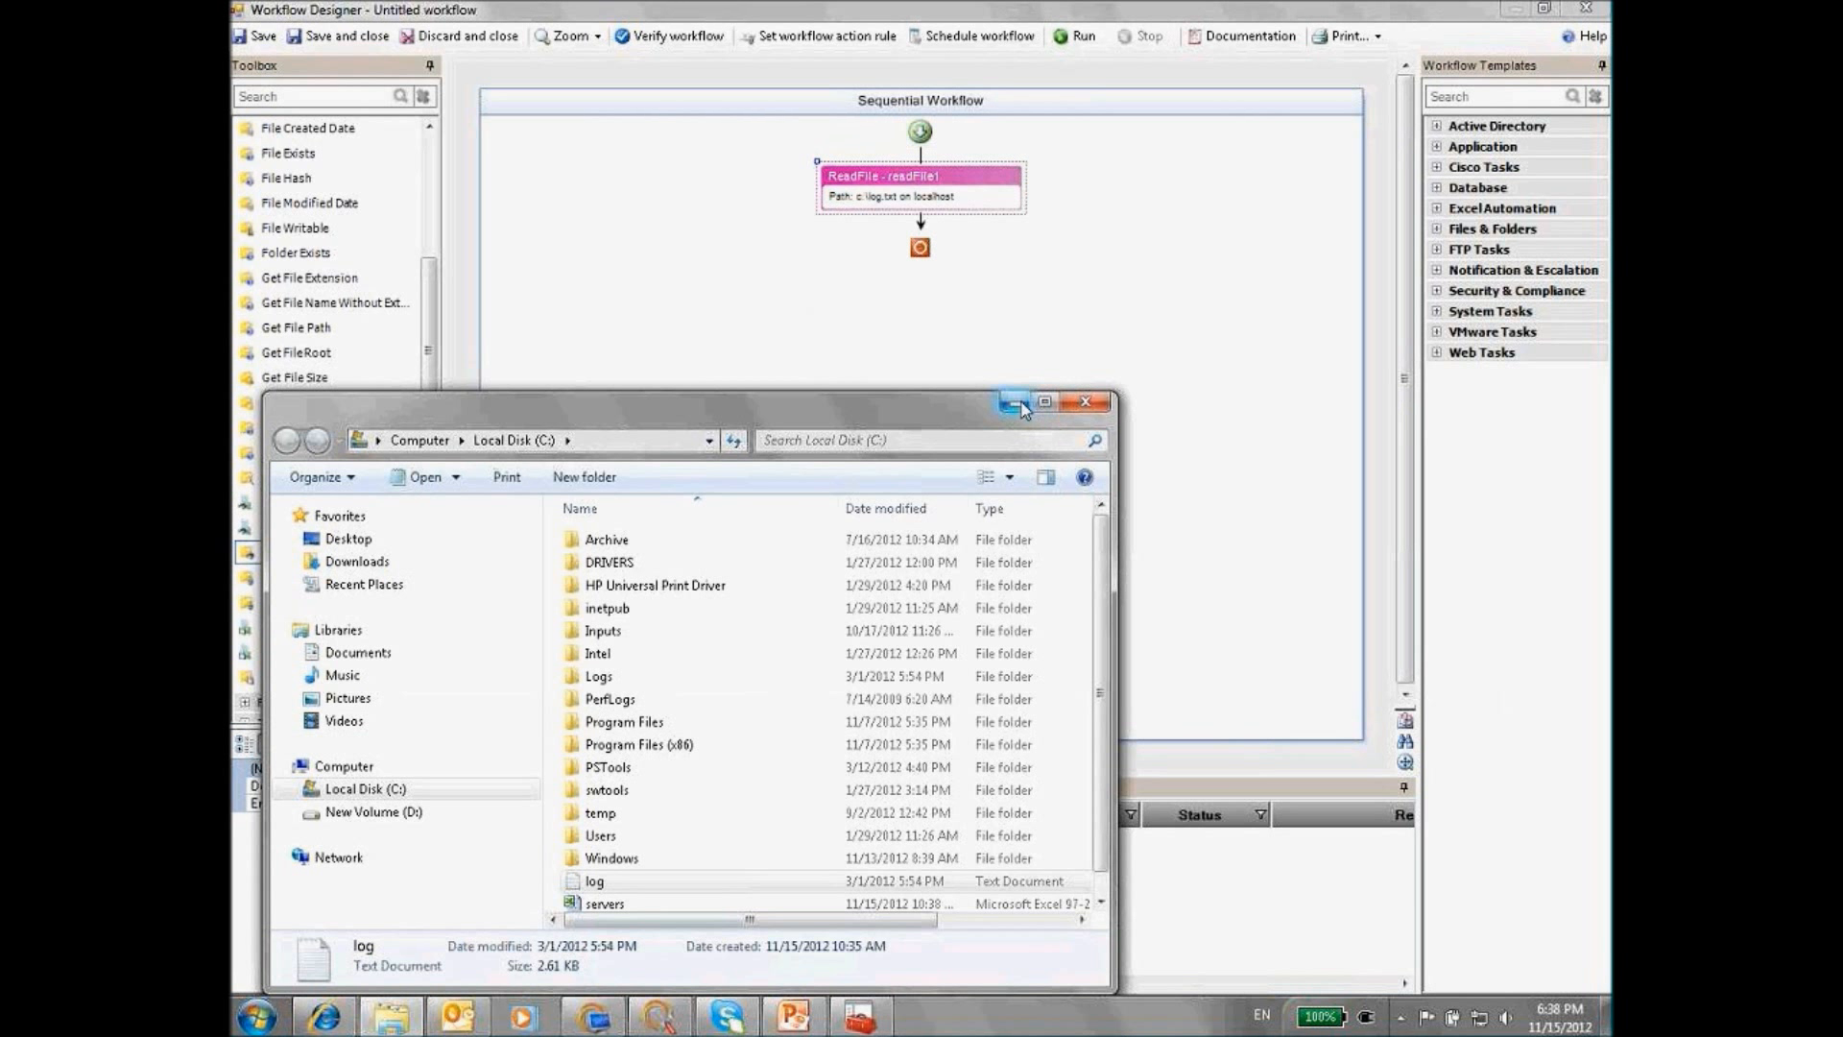
{"action": "left_click", "coordinate": [1079, 154]}
{"action": "left_click", "coordinate": [1078, 39]}
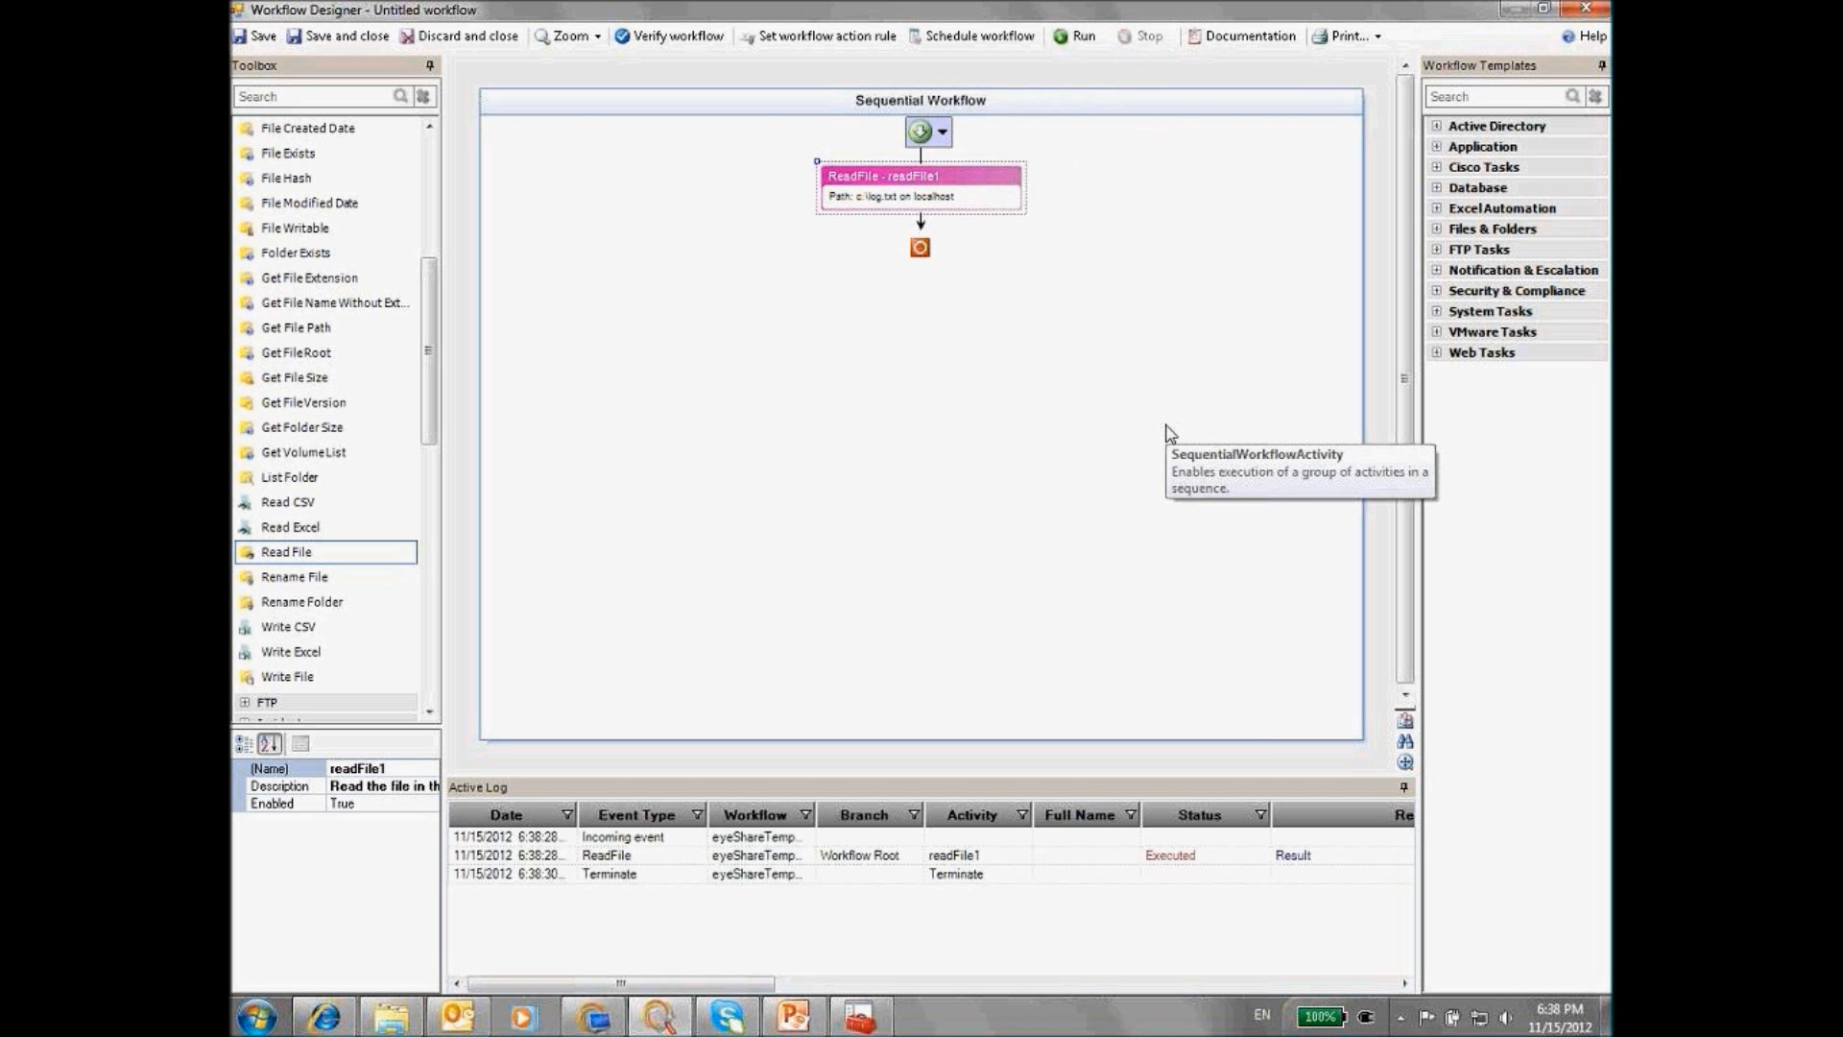
View and close the readFile1 Result rows, then collapse the Files and Folders toolbox group
{"action": "left_click", "coordinate": [1292, 855]}
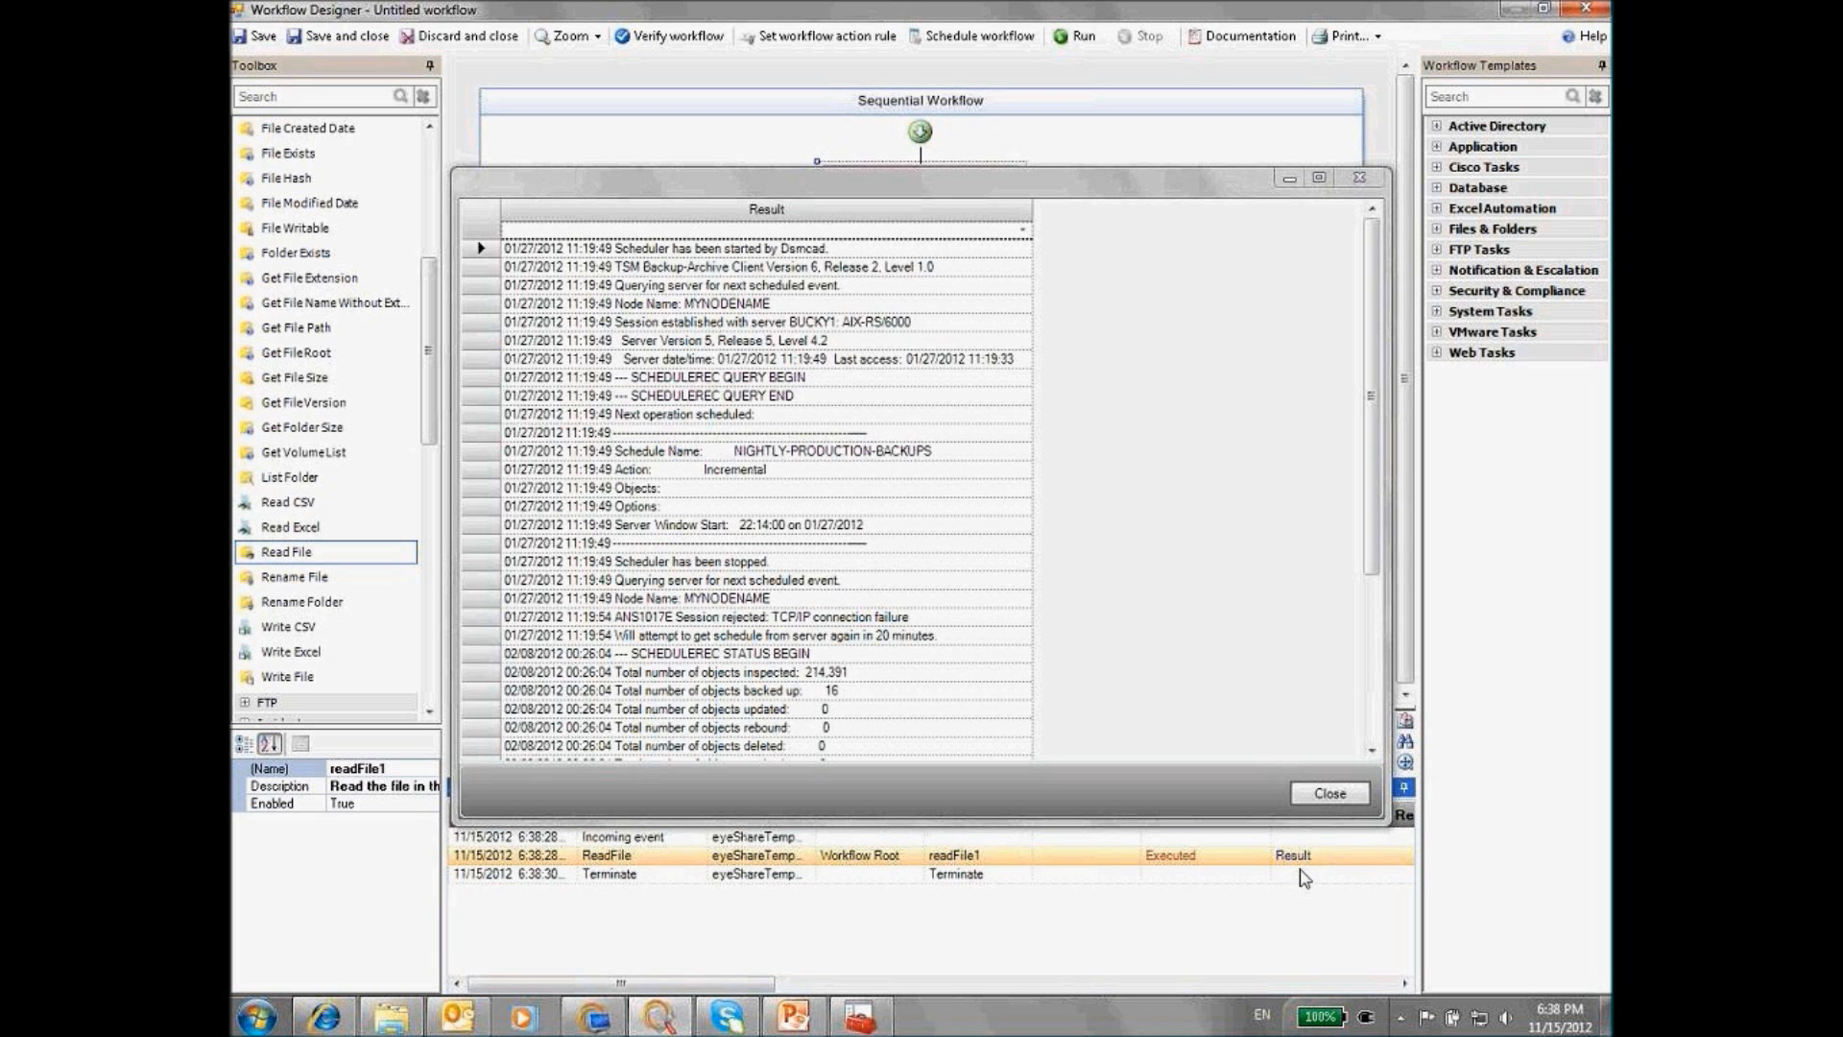
{"action": "left_click", "coordinate": [1330, 794]}
{"action": "left_click_drag", "start_coordinate": [431, 406], "coordinate": [414, 248]}
{"action": "left_click", "coordinate": [246, 271]}
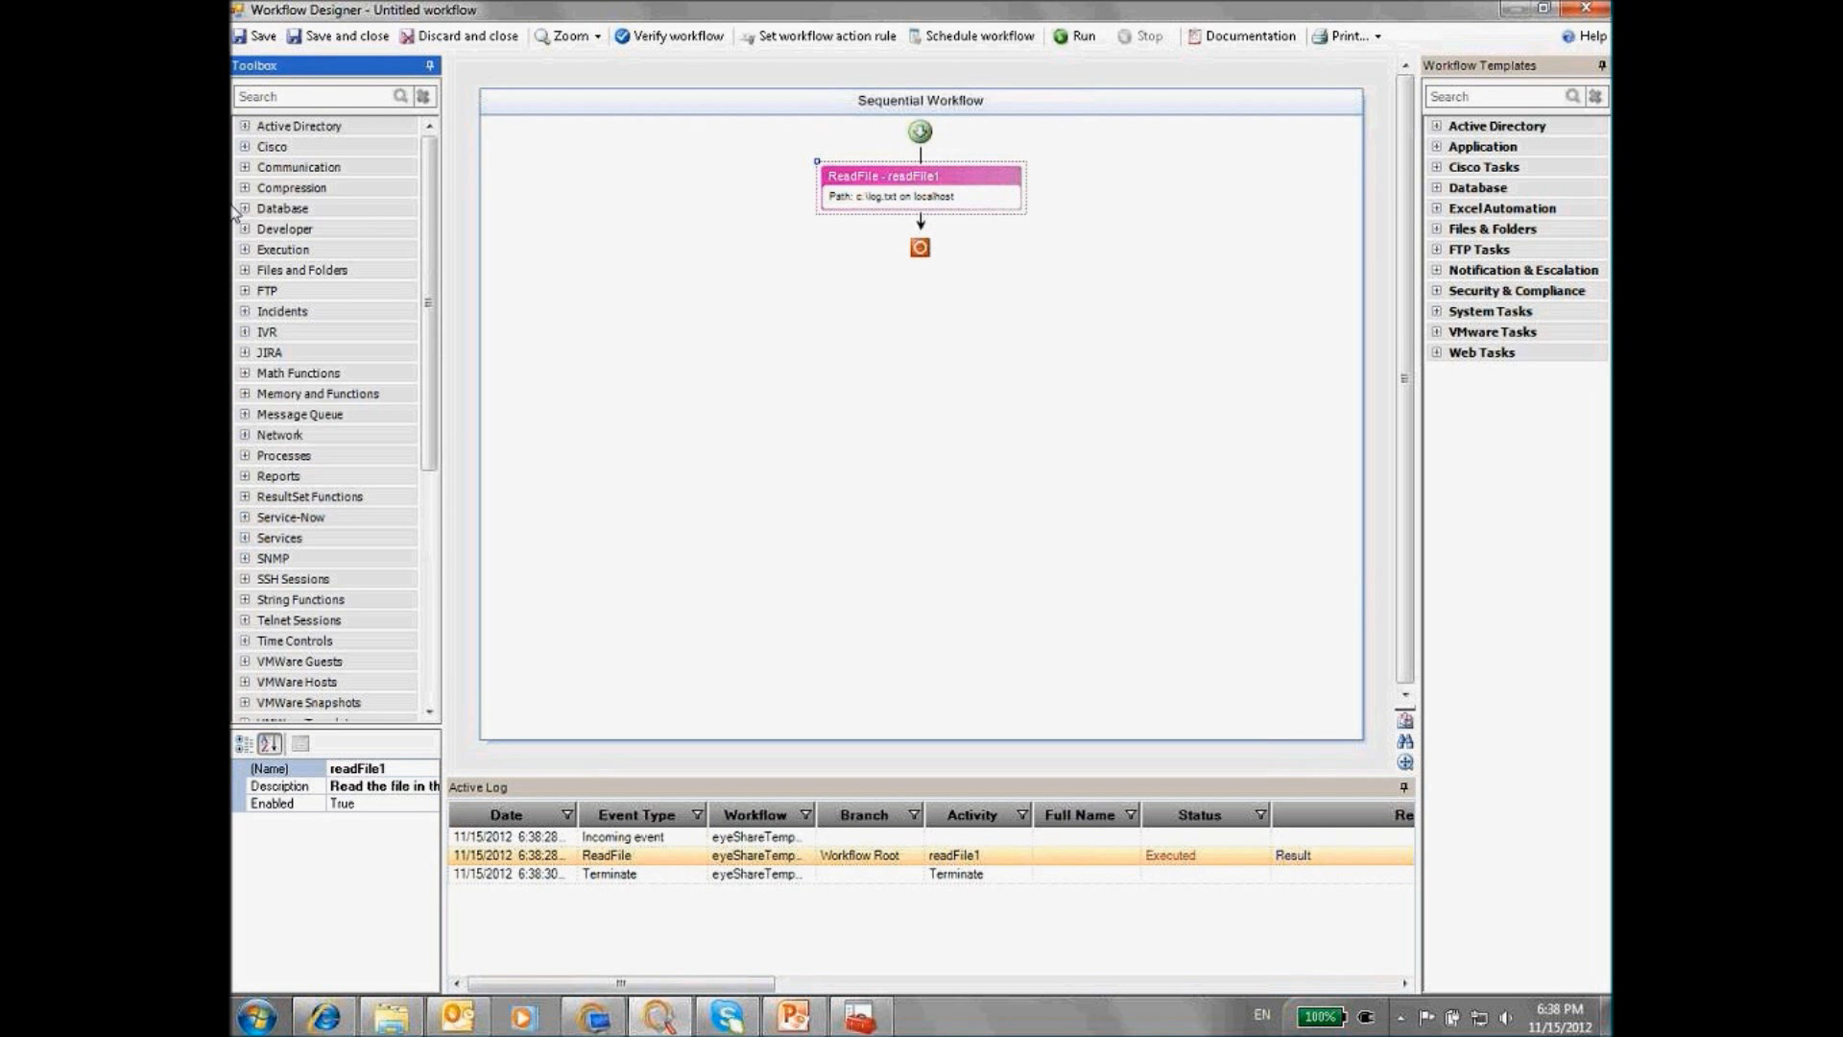
Add a Get Rows Count step below ReadFile and copy the name readFile1
{"action": "left_click", "coordinate": [244, 496]}
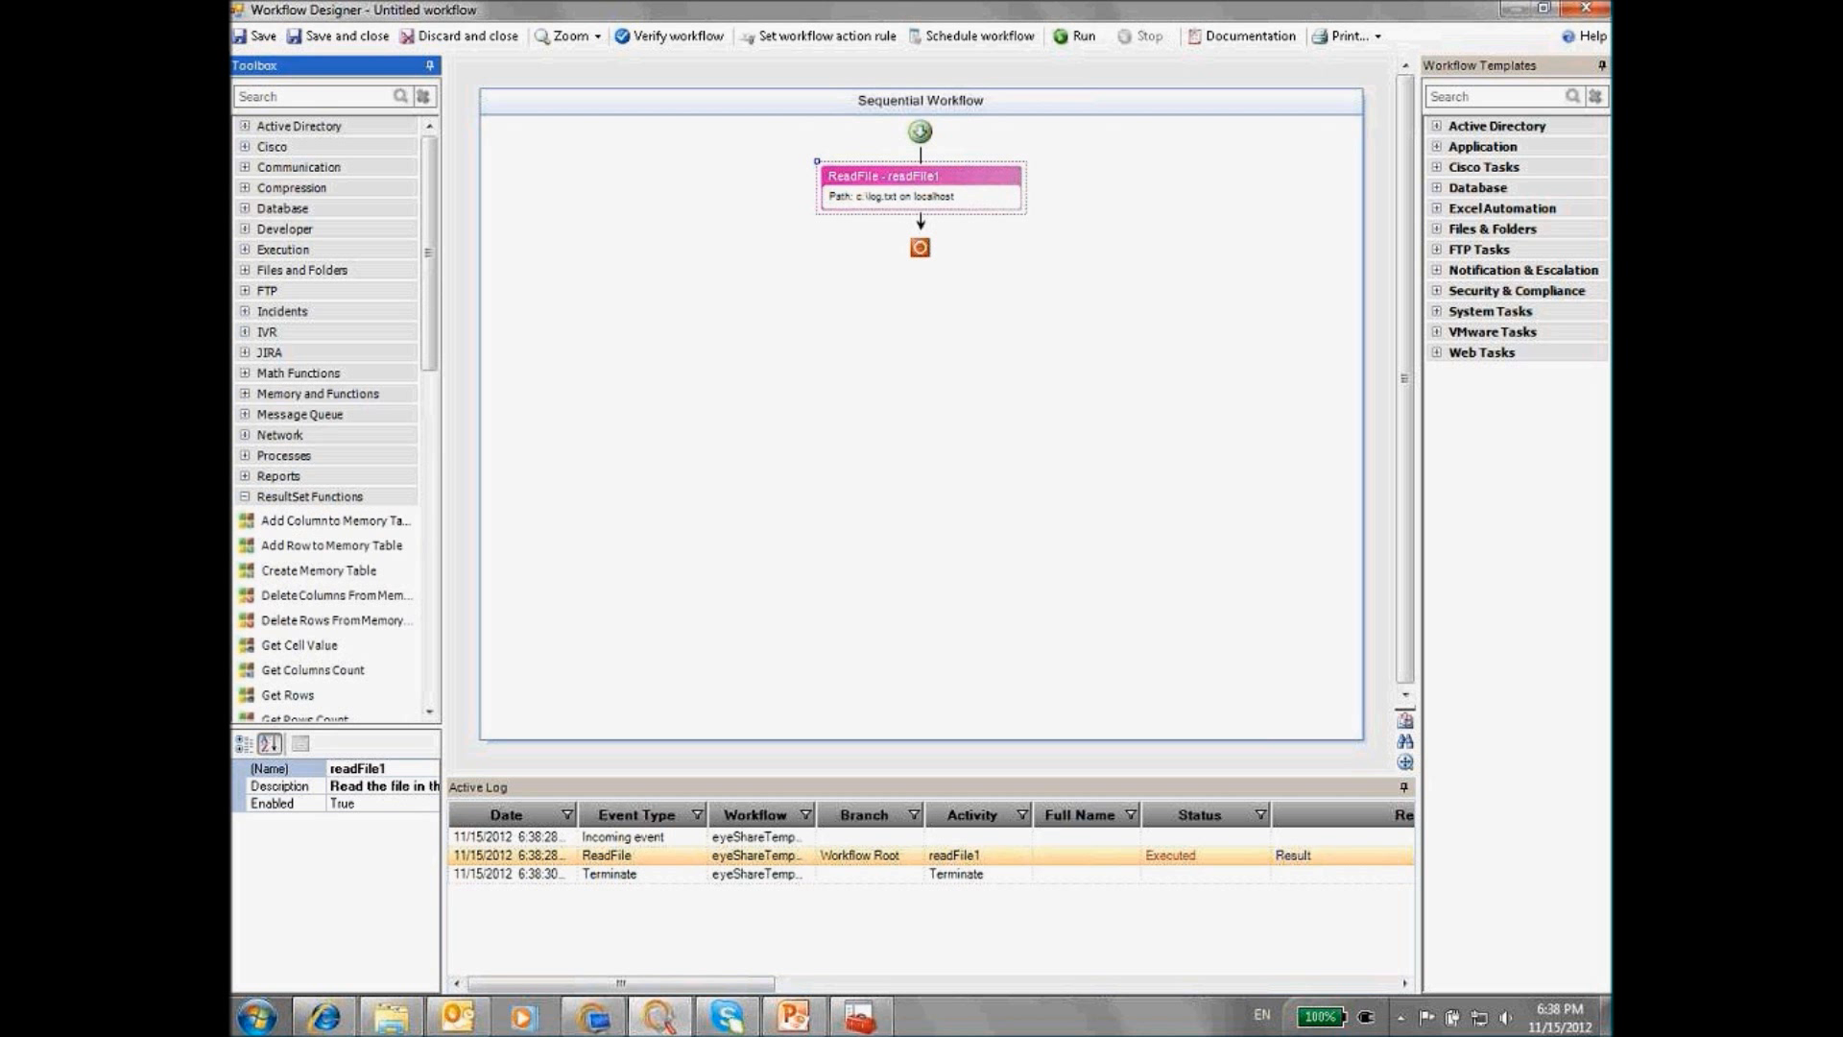
{"action": "left_click_drag", "start_coordinate": [352, 716], "coordinate": [936, 225]}
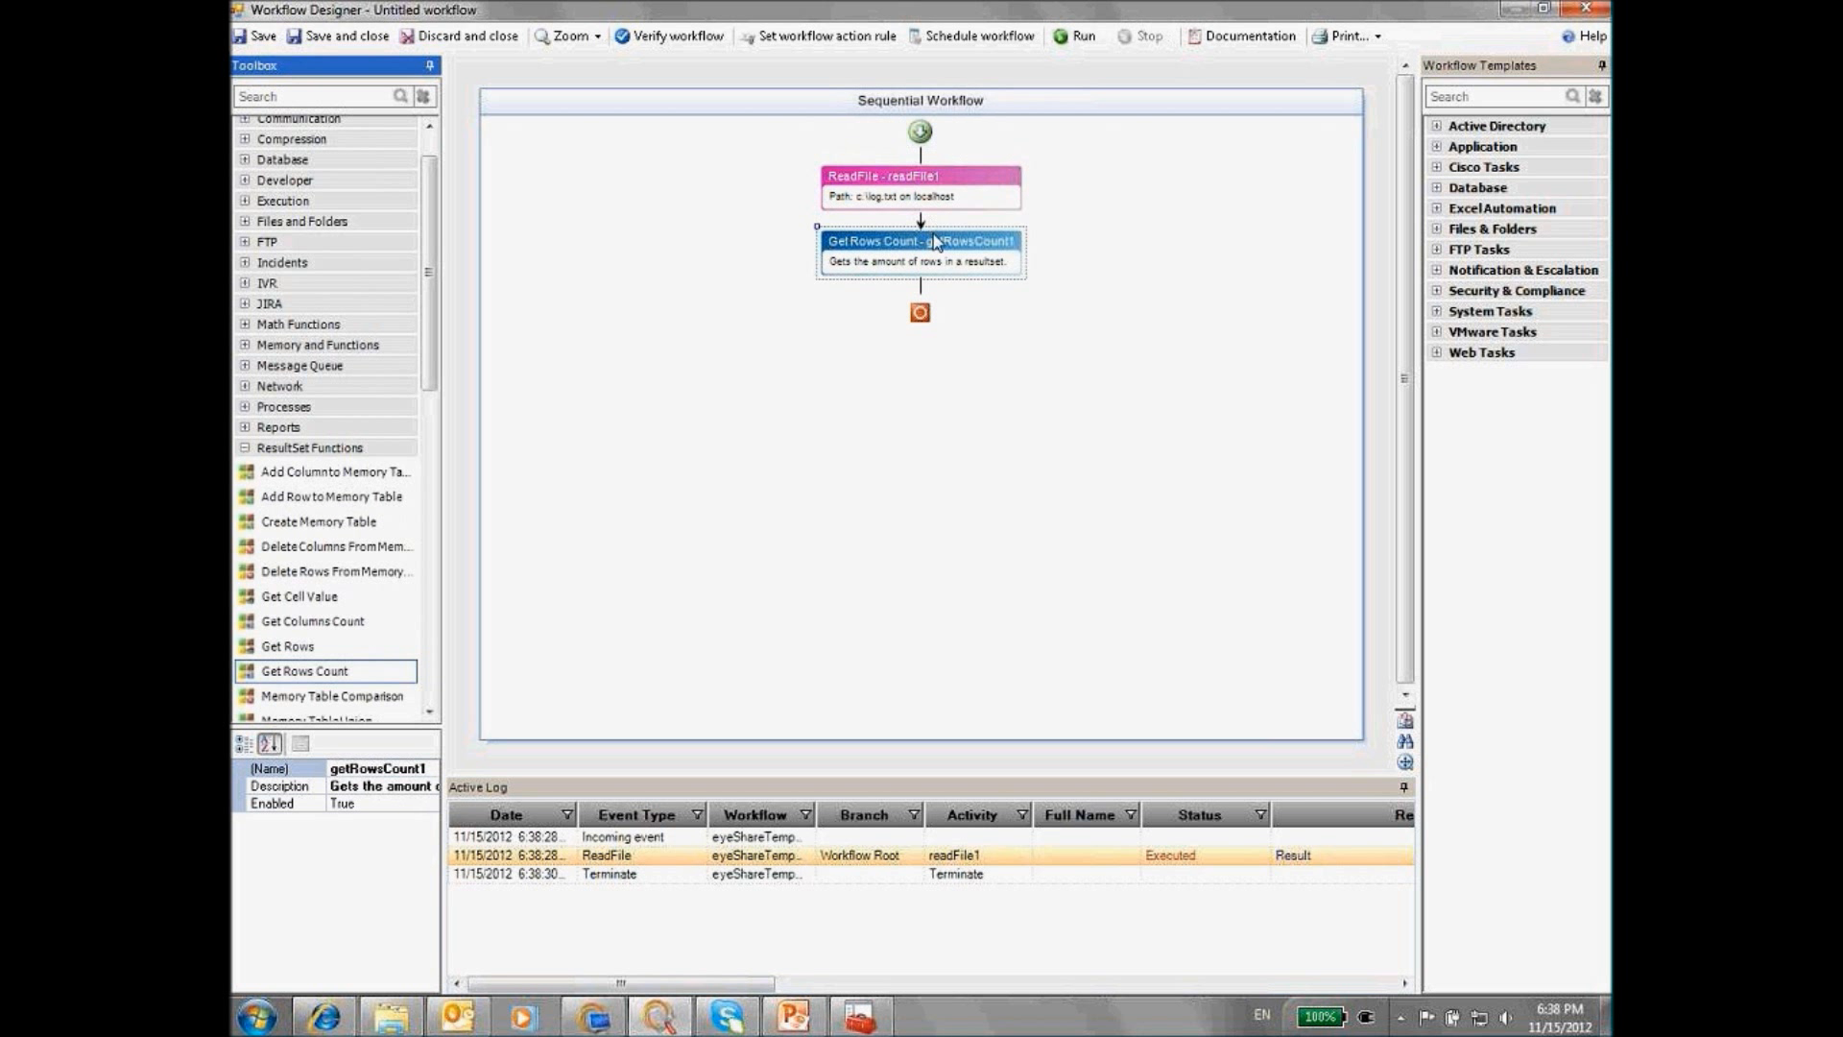
{"action": "left_click", "coordinate": [904, 192]}
{"action": "left_click", "coordinate": [401, 769]}
{"action": "left_click_drag", "start_coordinate": [400, 769], "coordinate": [355, 770]}
{"action": "right_click", "coordinate": [355, 770]}
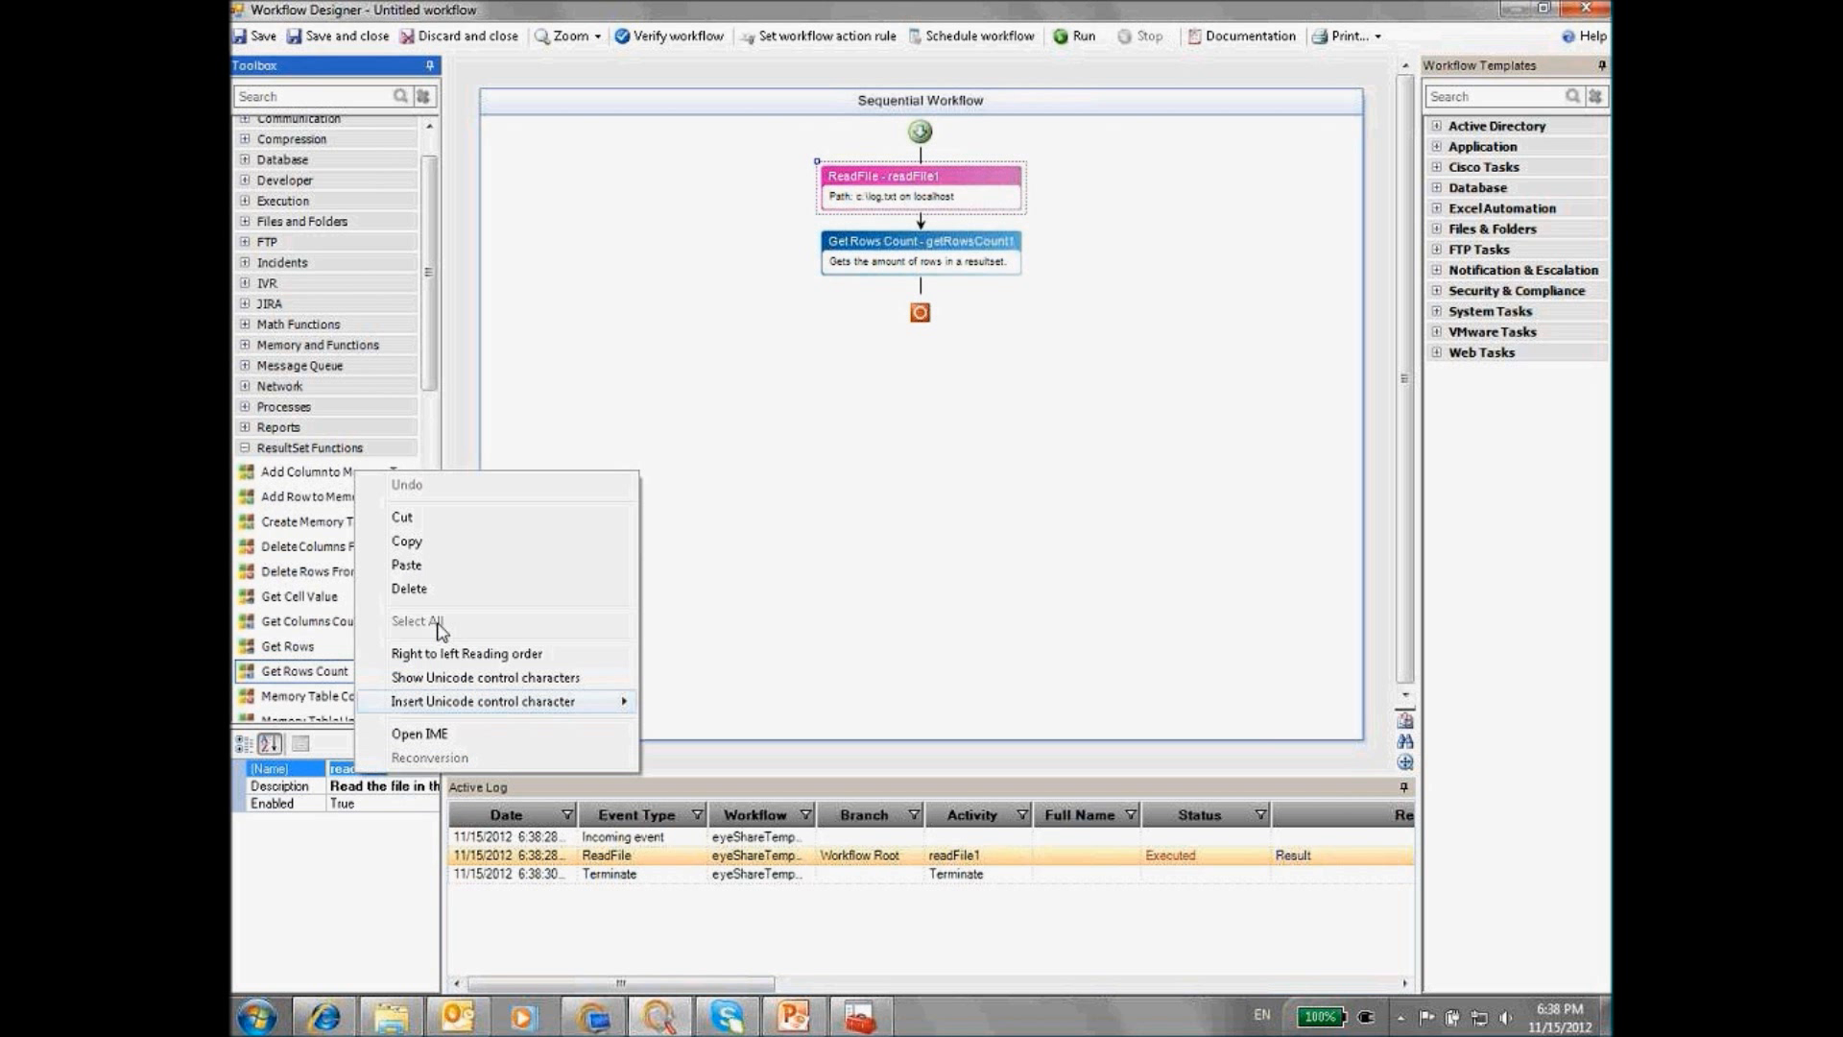
{"action": "left_click", "coordinate": [404, 540]}
Set Get Rows Count's ResultSet Variable to readFile1 and run the workflow, getting 41
{"action": "double_click", "coordinate": [921, 251]}
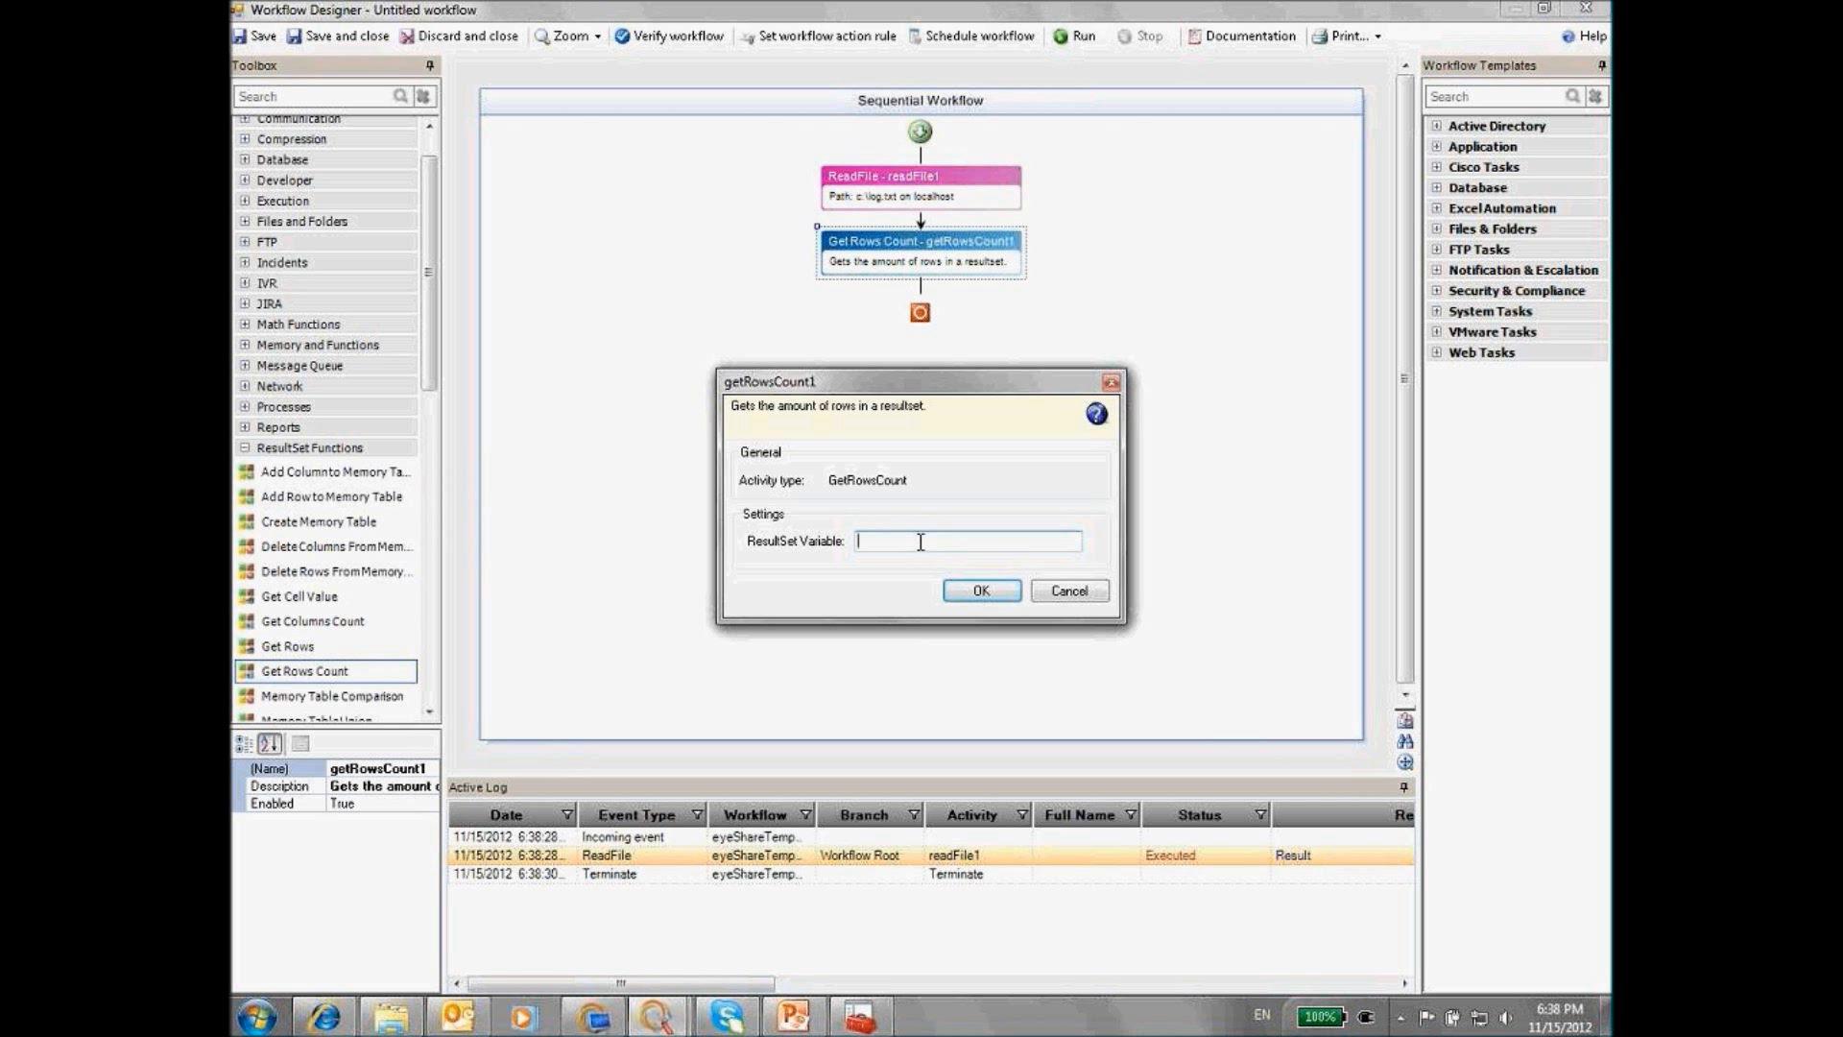
{"action": "key", "text": "ctrl+v"}
{"action": "left_click", "coordinate": [975, 592]}
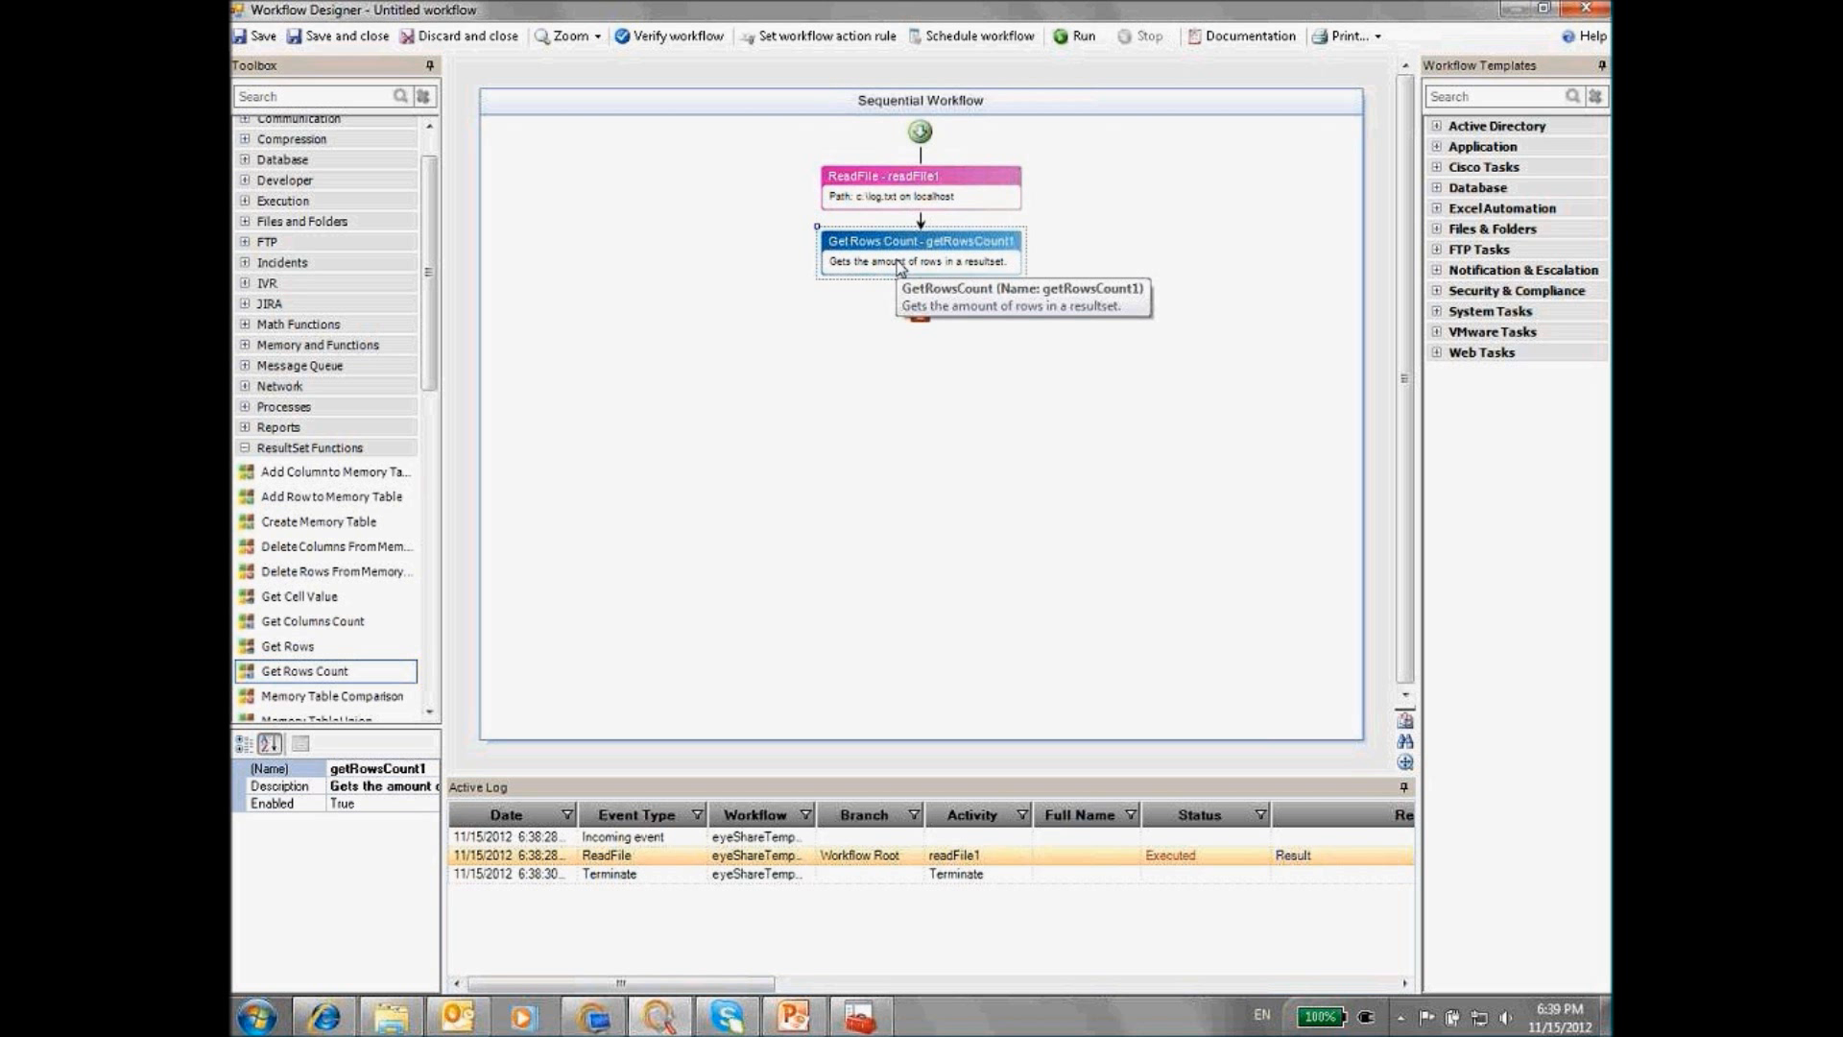
{"action": "left_click", "coordinate": [1075, 36]}
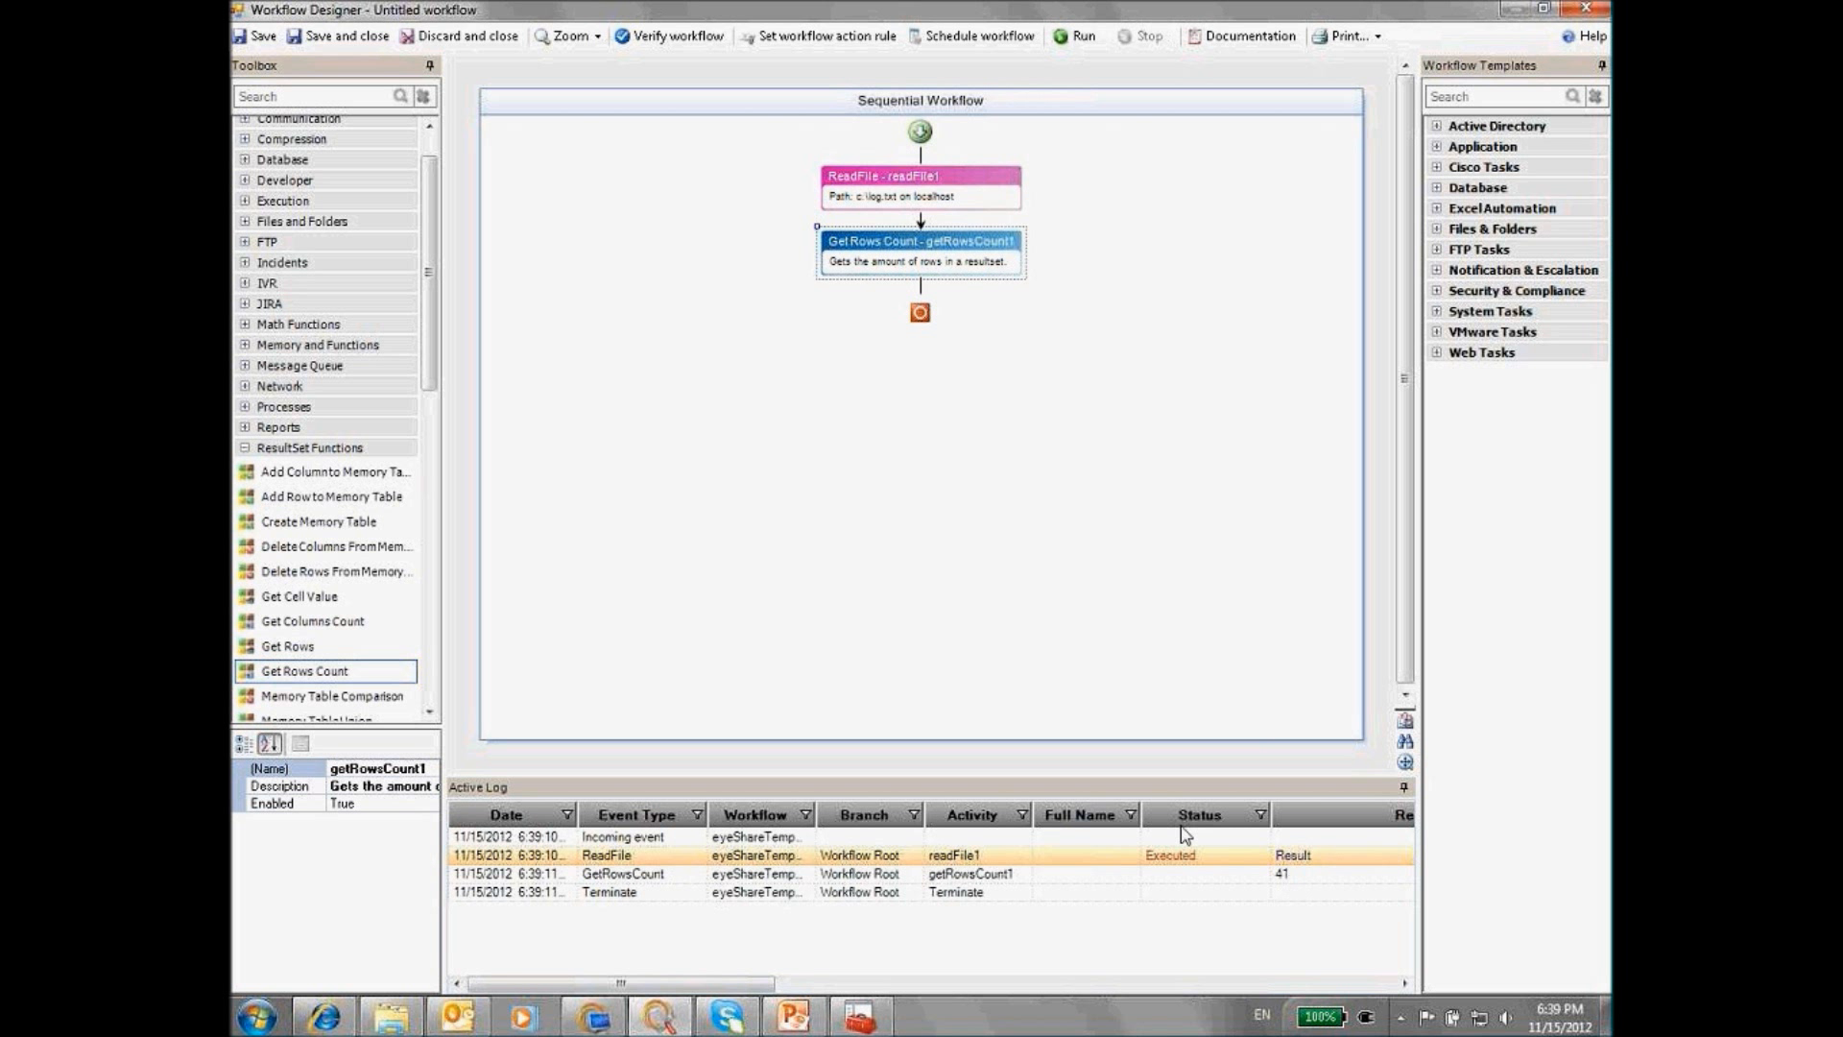
{"action": "scroll", "coordinate": [440, 446], "scroll_direction": "down", "scroll_amount": 1}
Add an If-Else below Get Rows Count whose first branch checks a user-defined value > 10
{"action": "scroll", "coordinate": [439, 445], "scroll_direction": "down", "scroll_amount": 10}
{"action": "left_click_drag", "start_coordinate": [278, 547], "coordinate": [921, 287]}
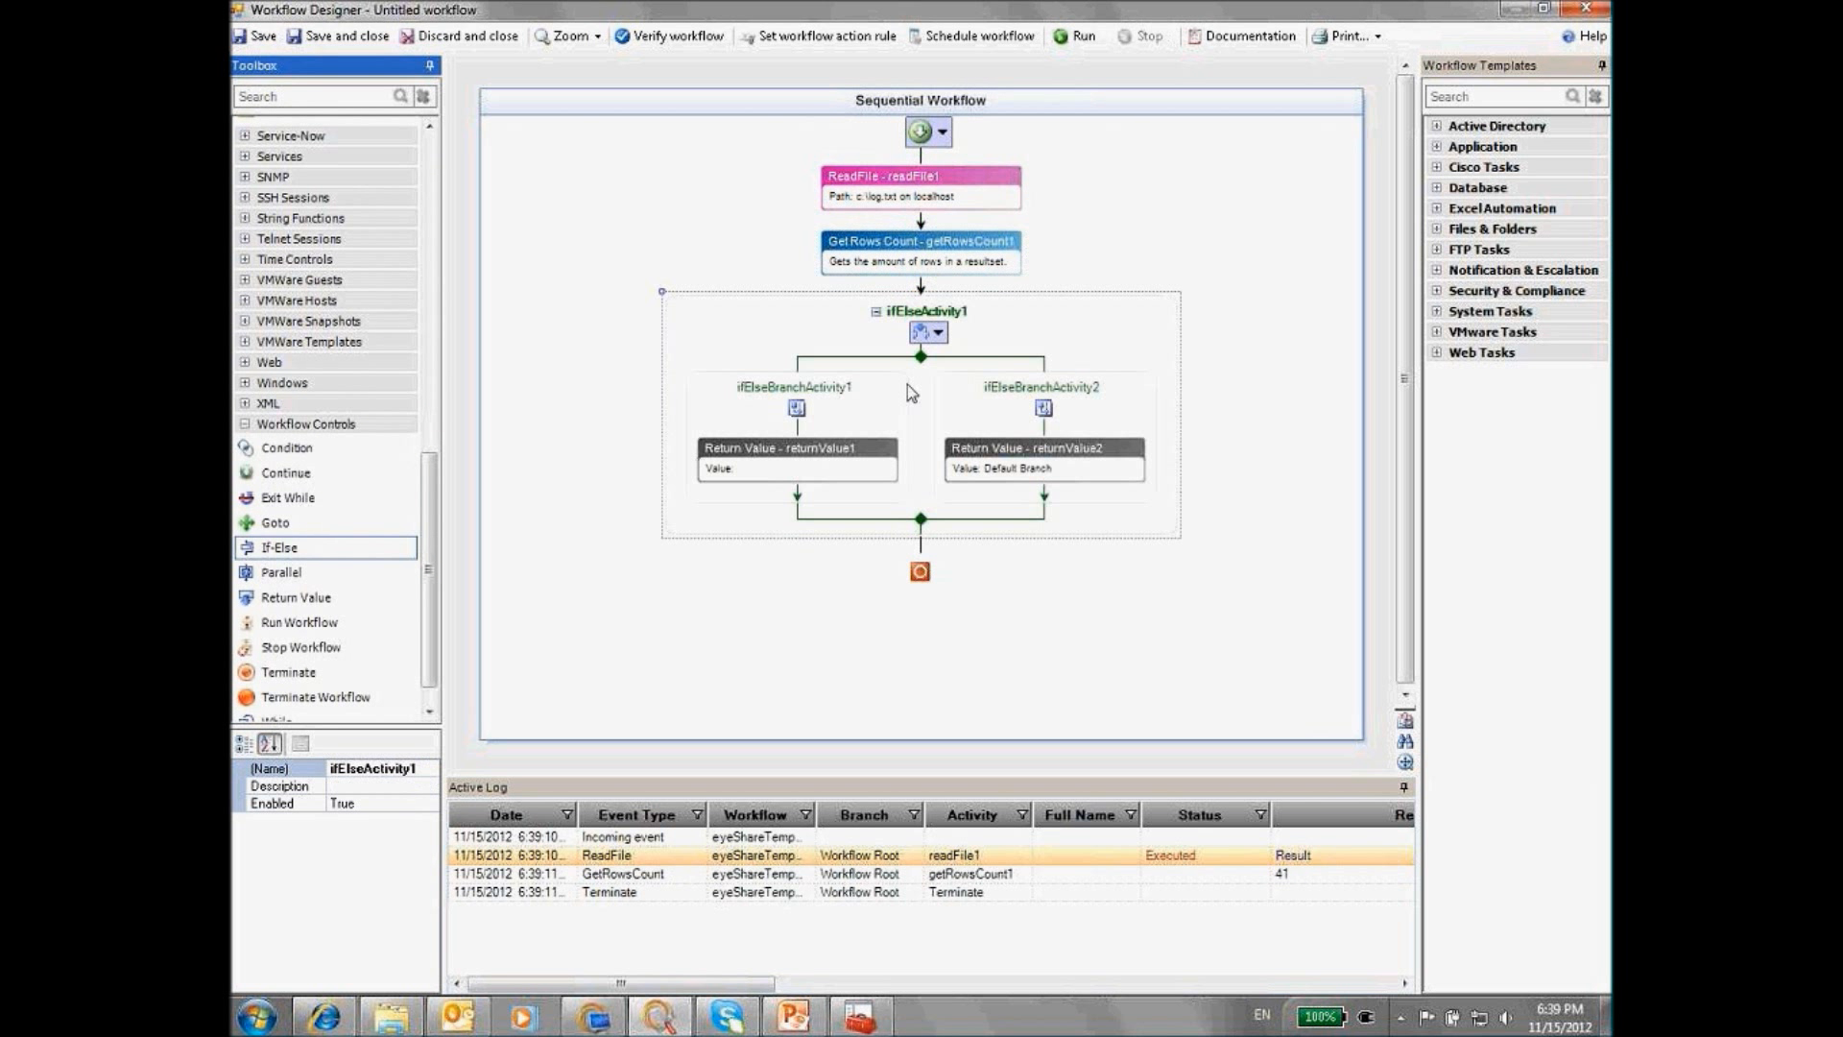
{"action": "double_click", "coordinate": [793, 474]}
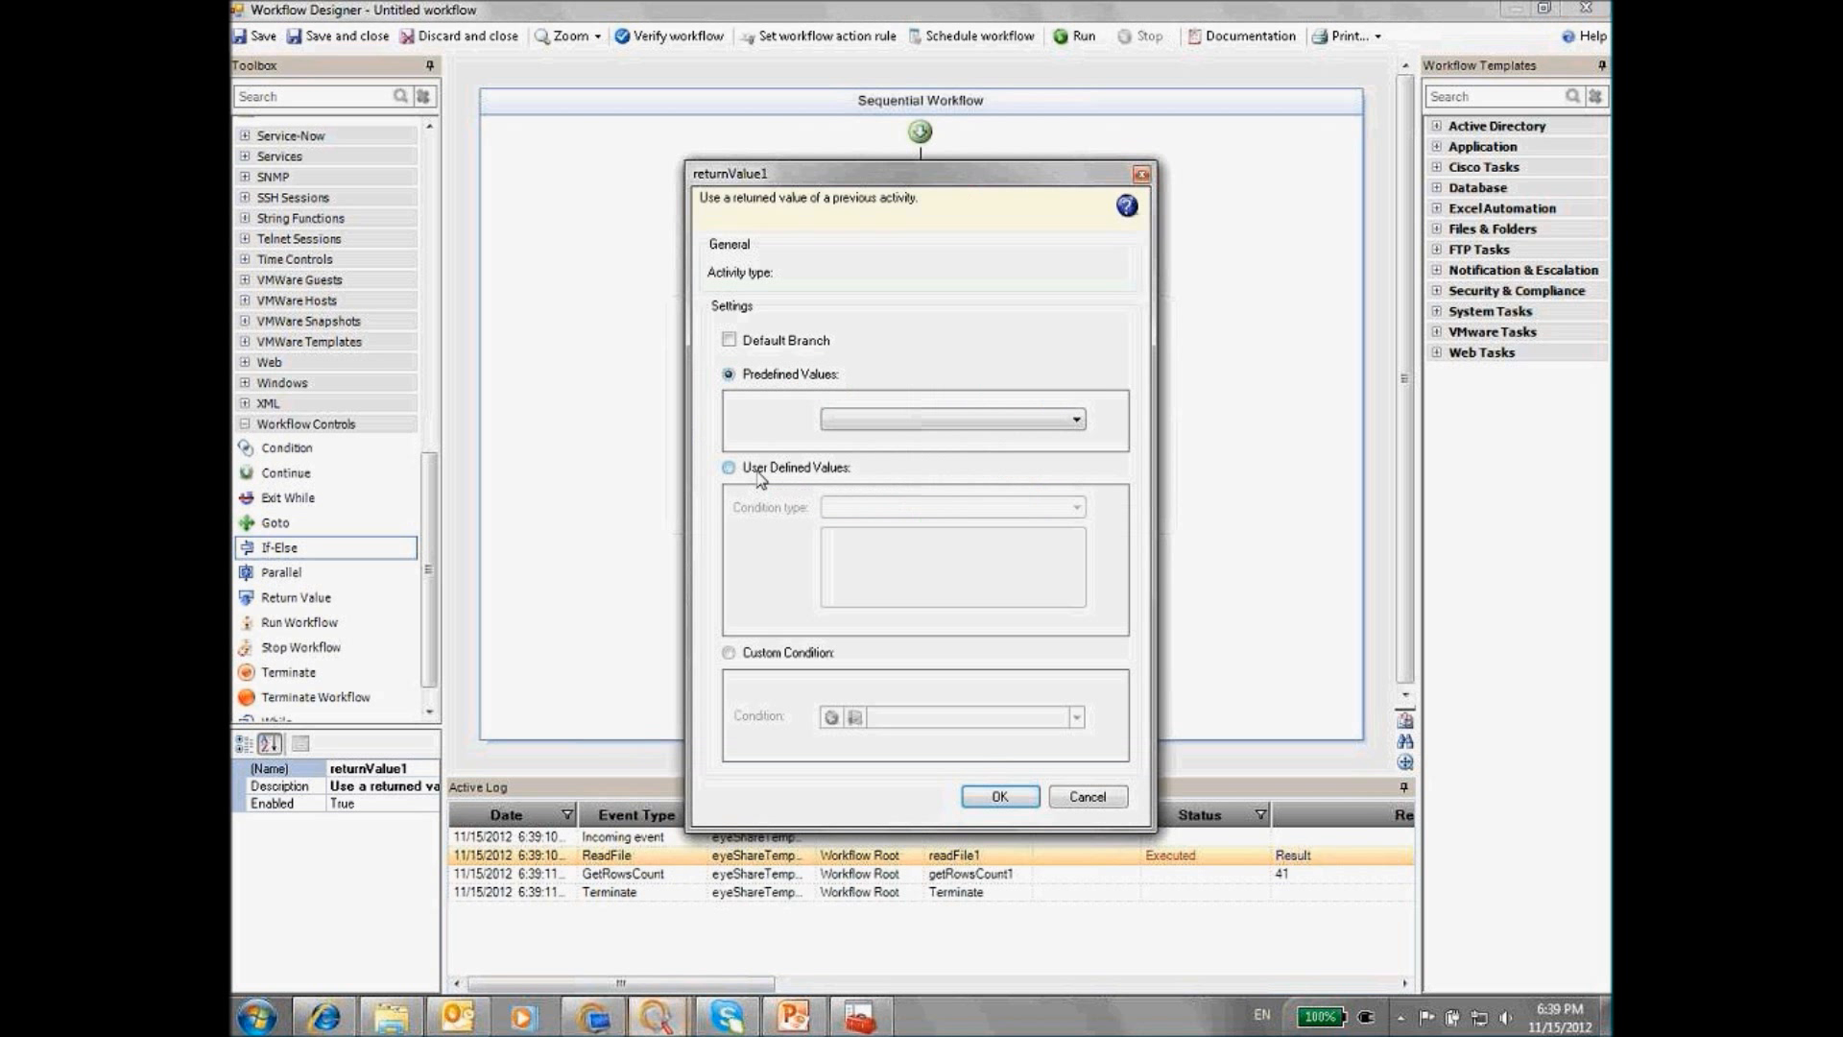
{"action": "left_click", "coordinate": [728, 467]}
{"action": "left_click", "coordinate": [864, 507]}
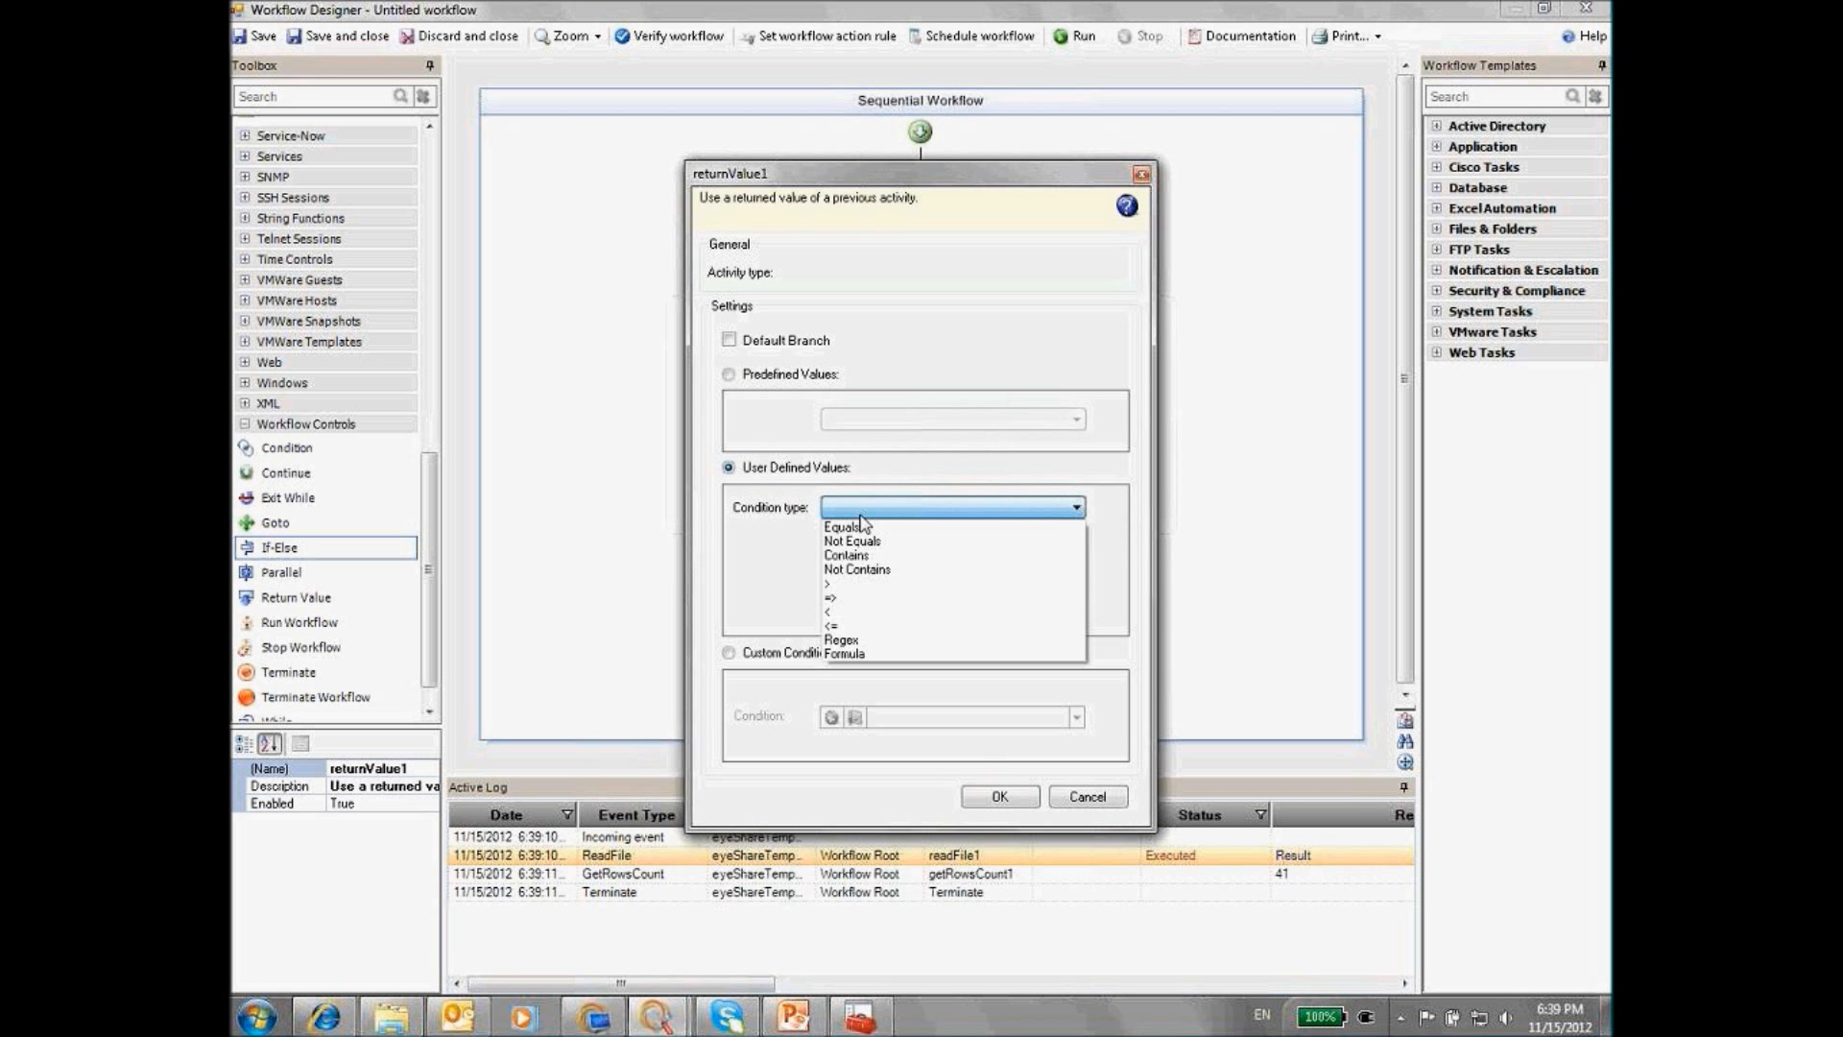
{"action": "left_click", "coordinate": [849, 584]}
{"action": "type", "text": "10"}
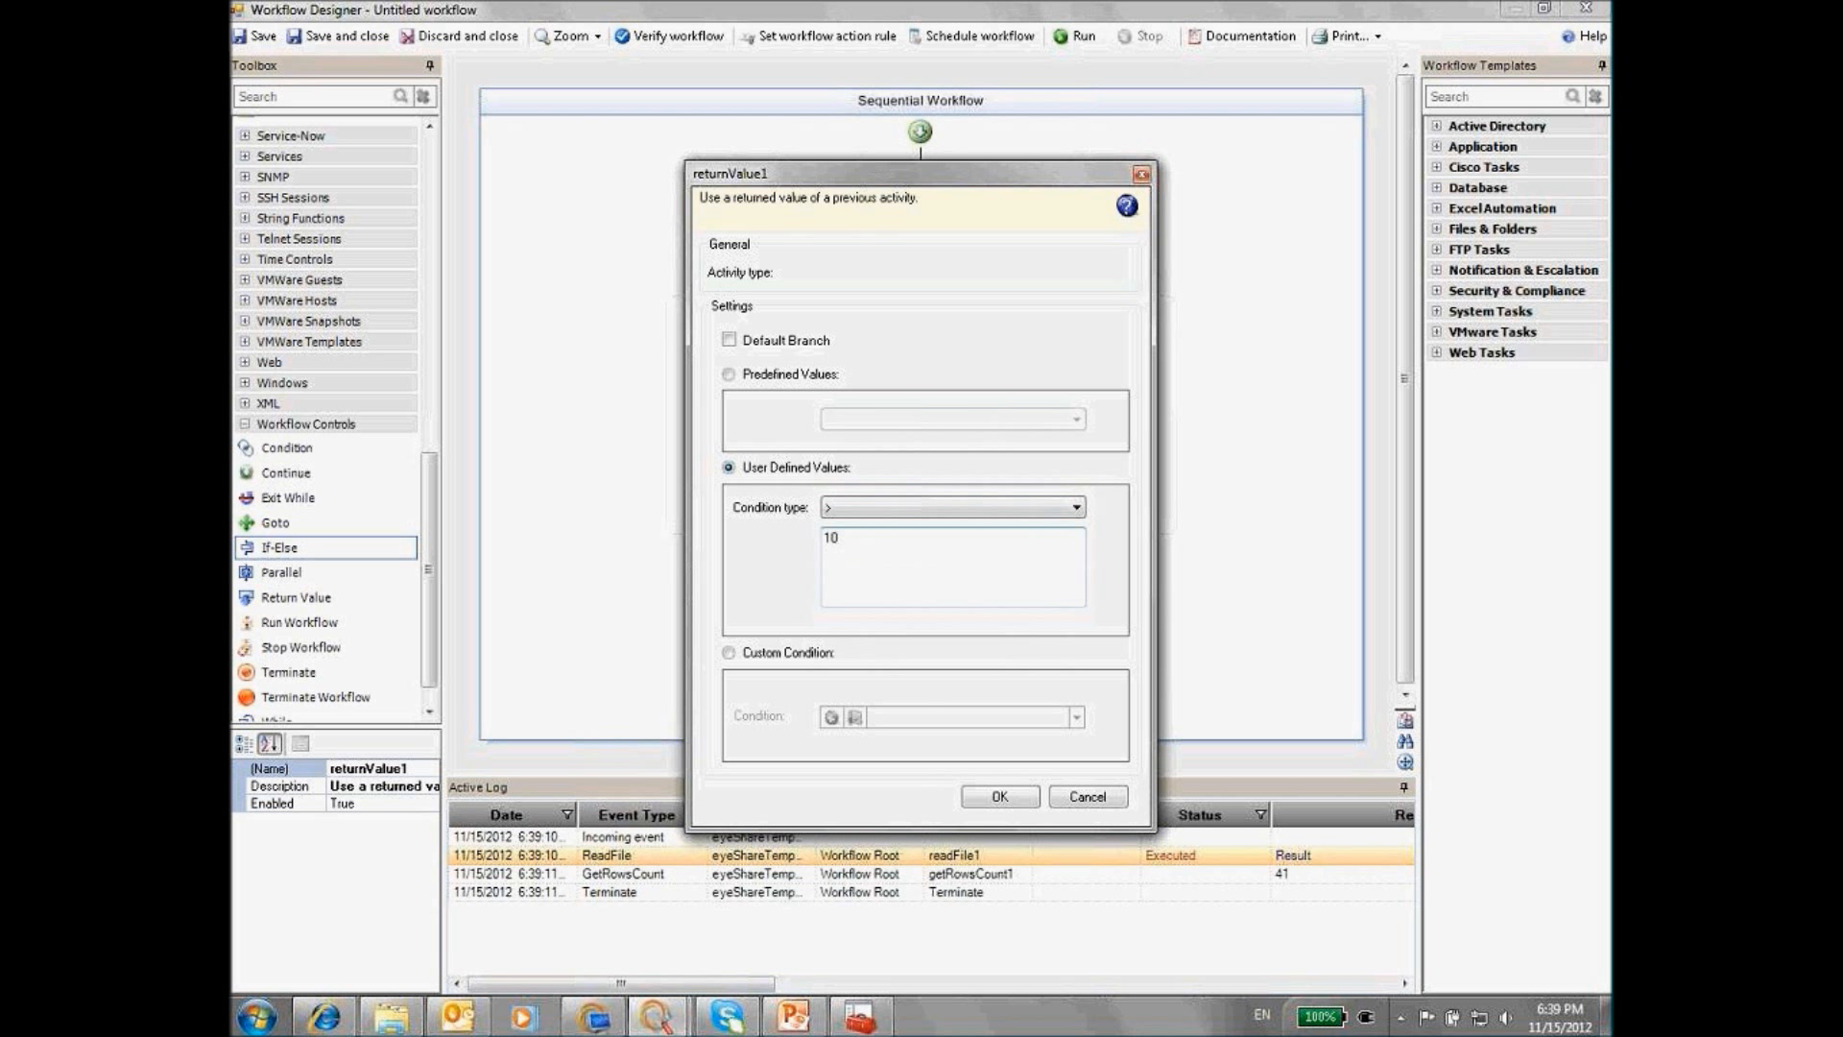
{"action": "left_click", "coordinate": [999, 797]}
{"action": "left_click_drag", "start_coordinate": [423, 568], "coordinate": [432, 188]}
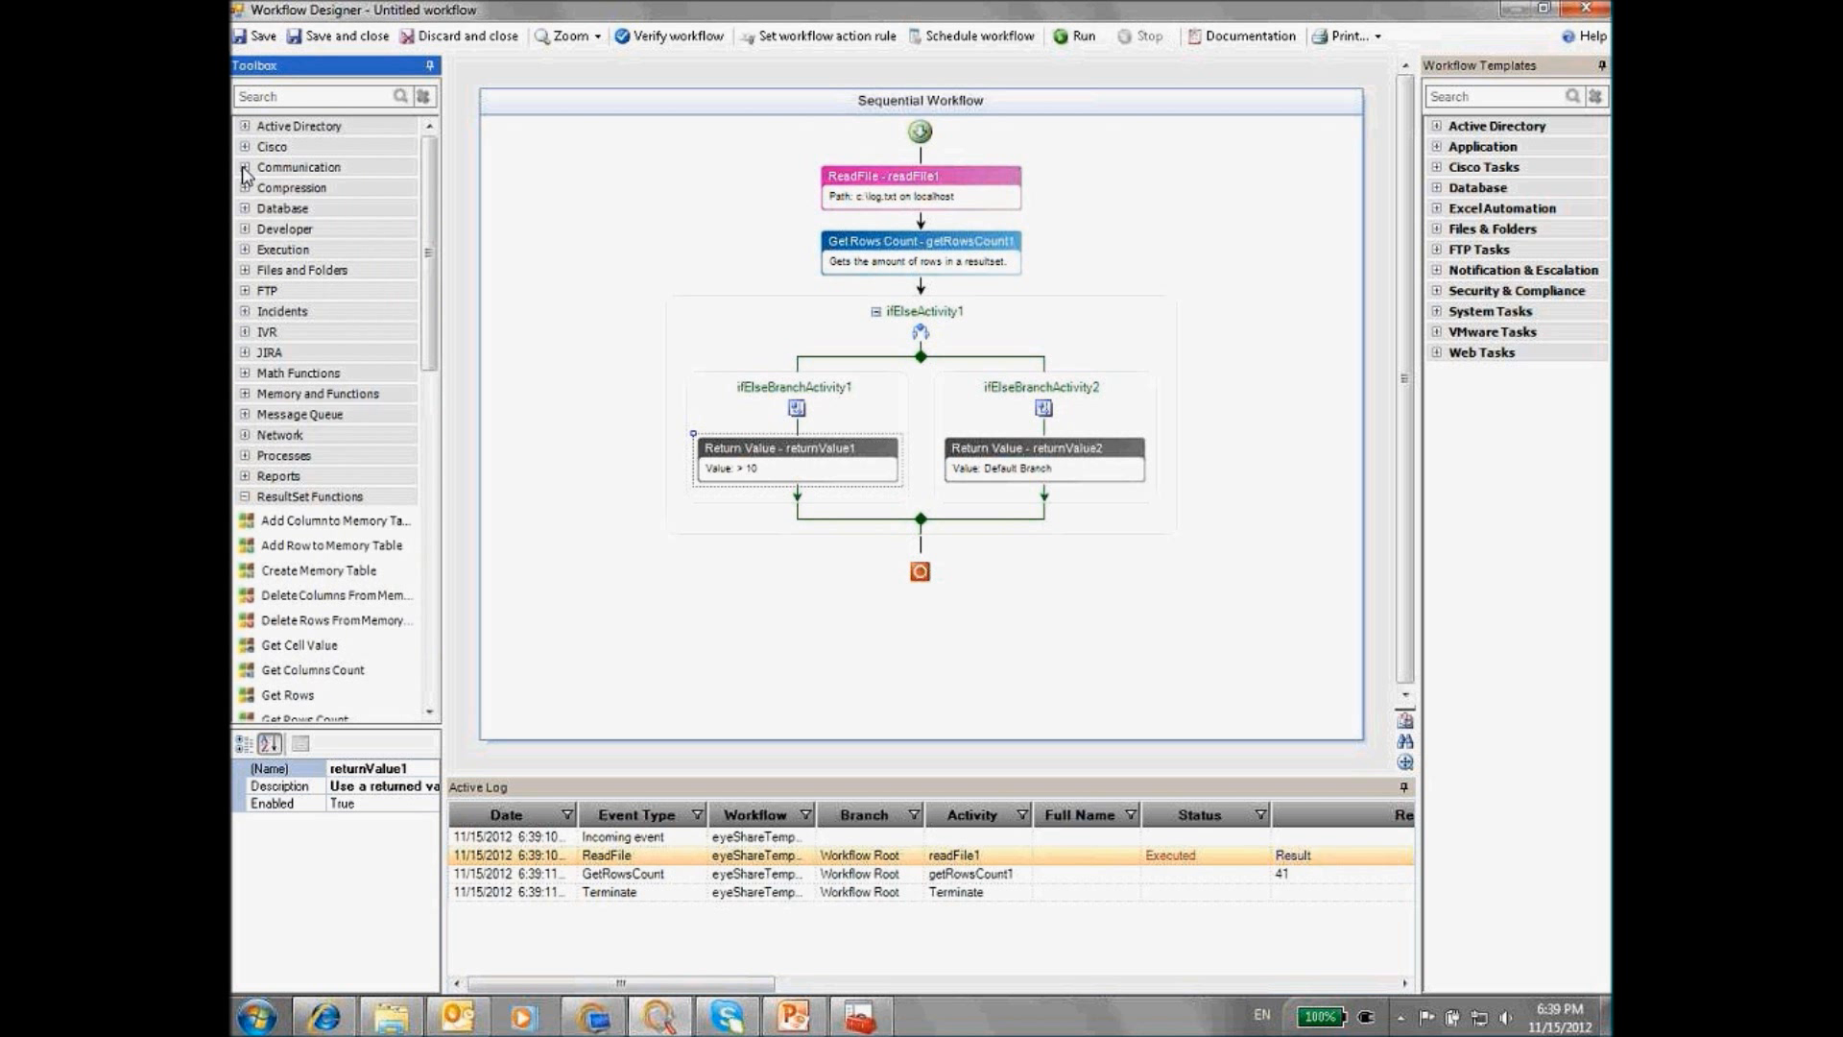
Add a Send Email step to the first branch and copy the name getRowsCount1
{"action": "left_click", "coordinate": [244, 168]}
{"action": "left_click_drag", "start_coordinate": [292, 296], "coordinate": [797, 491]}
{"action": "left_click", "coordinate": [917, 183]}
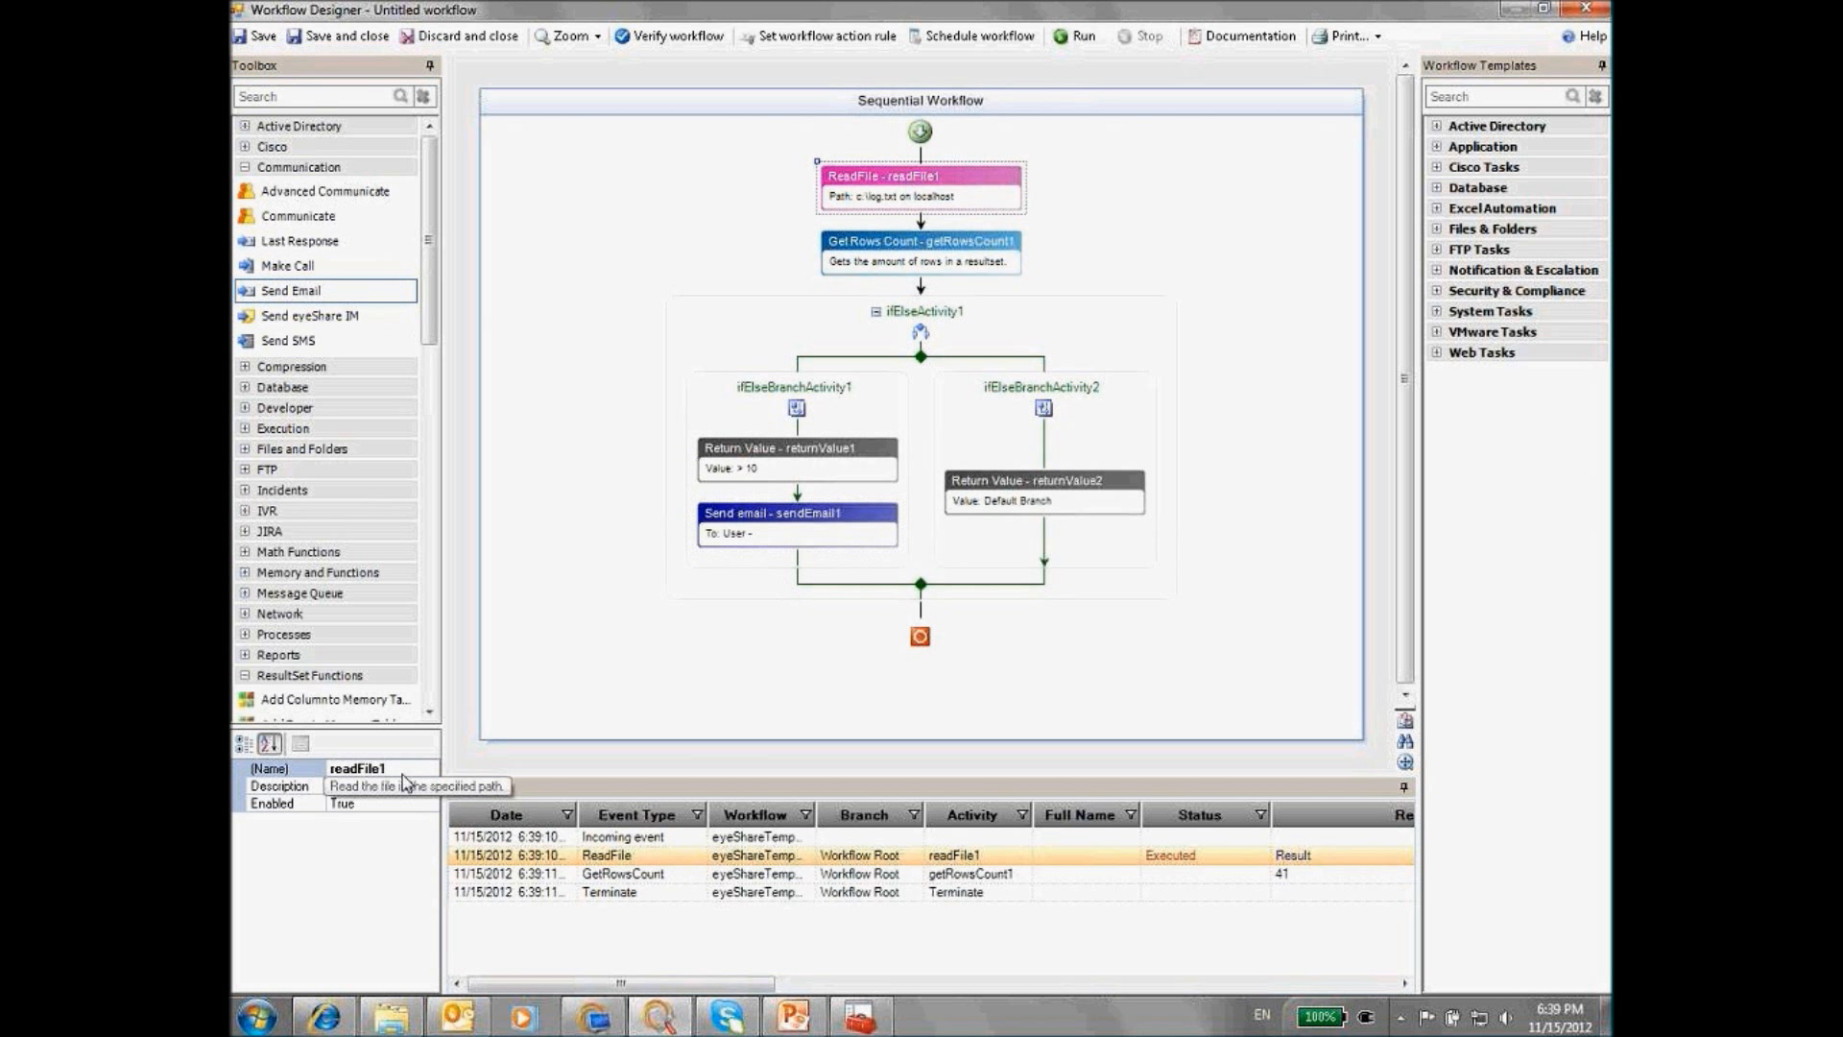
{"action": "left_click_drag", "start_coordinate": [408, 770], "coordinate": [314, 770]}
{"action": "right_click", "coordinate": [347, 778]}
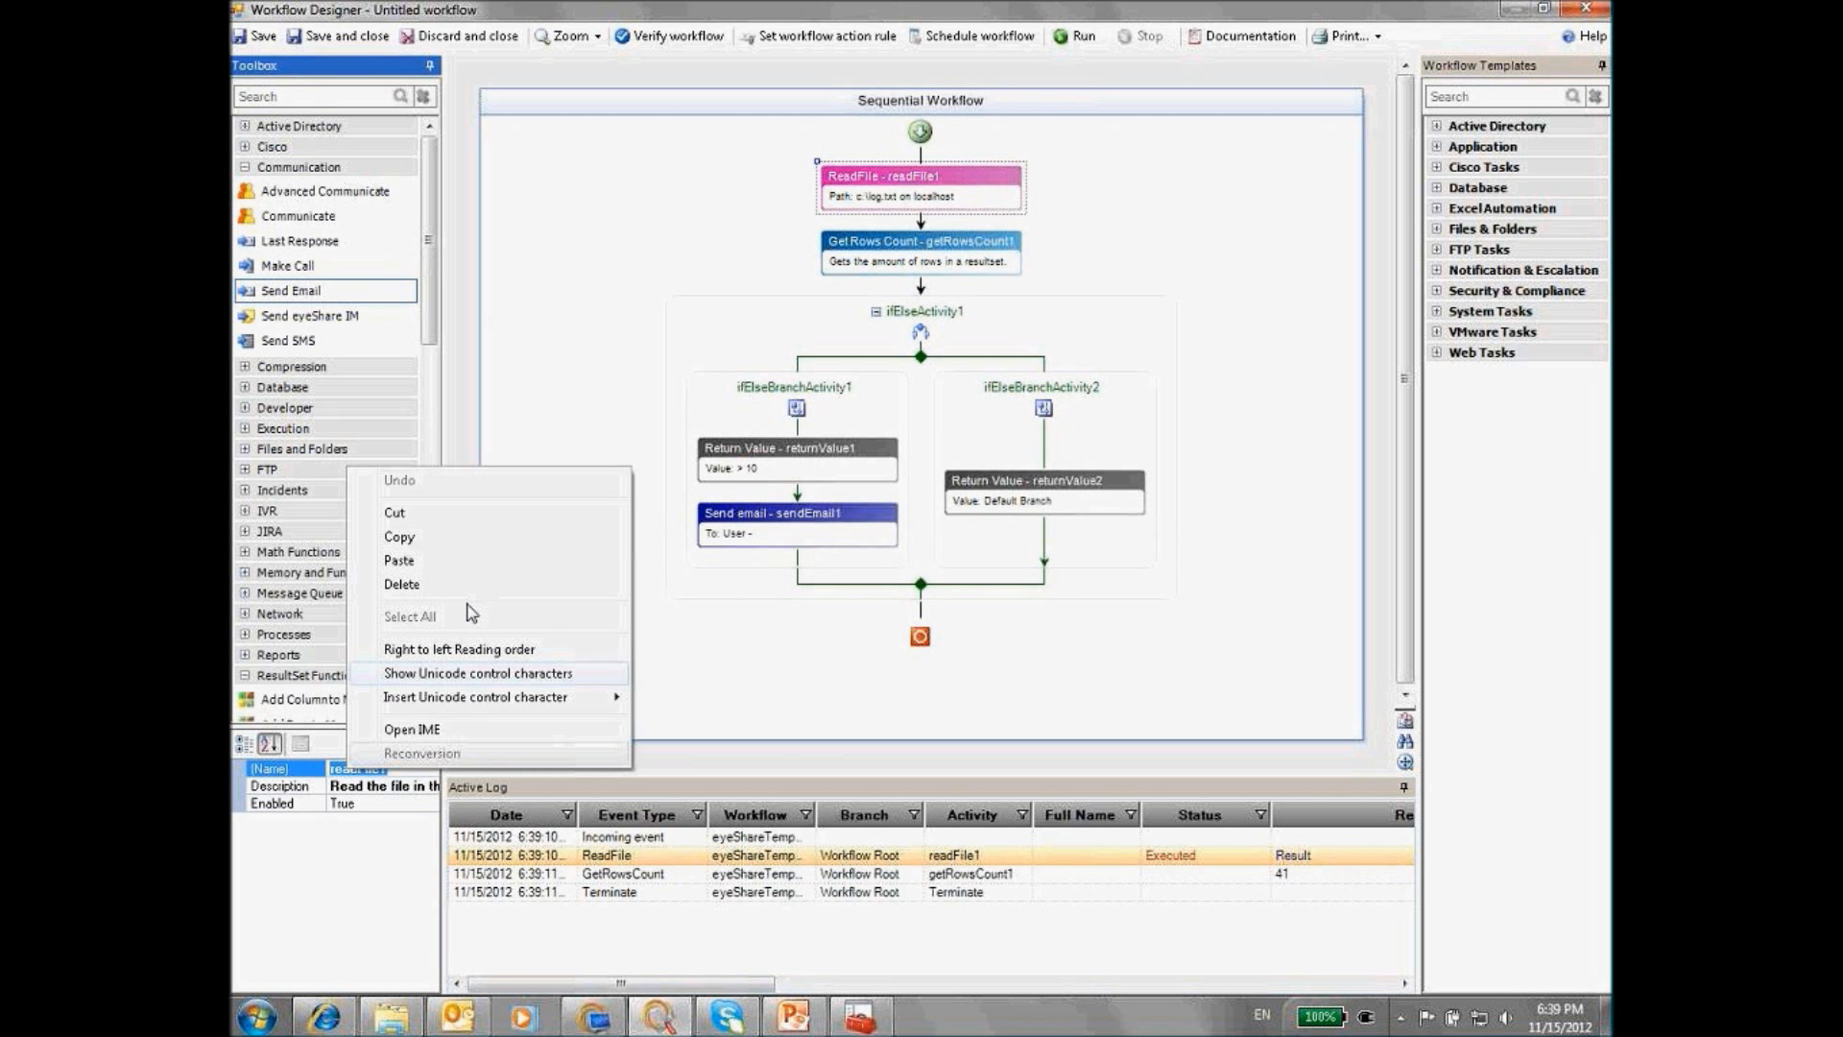
{"action": "left_click", "coordinate": [863, 261]}
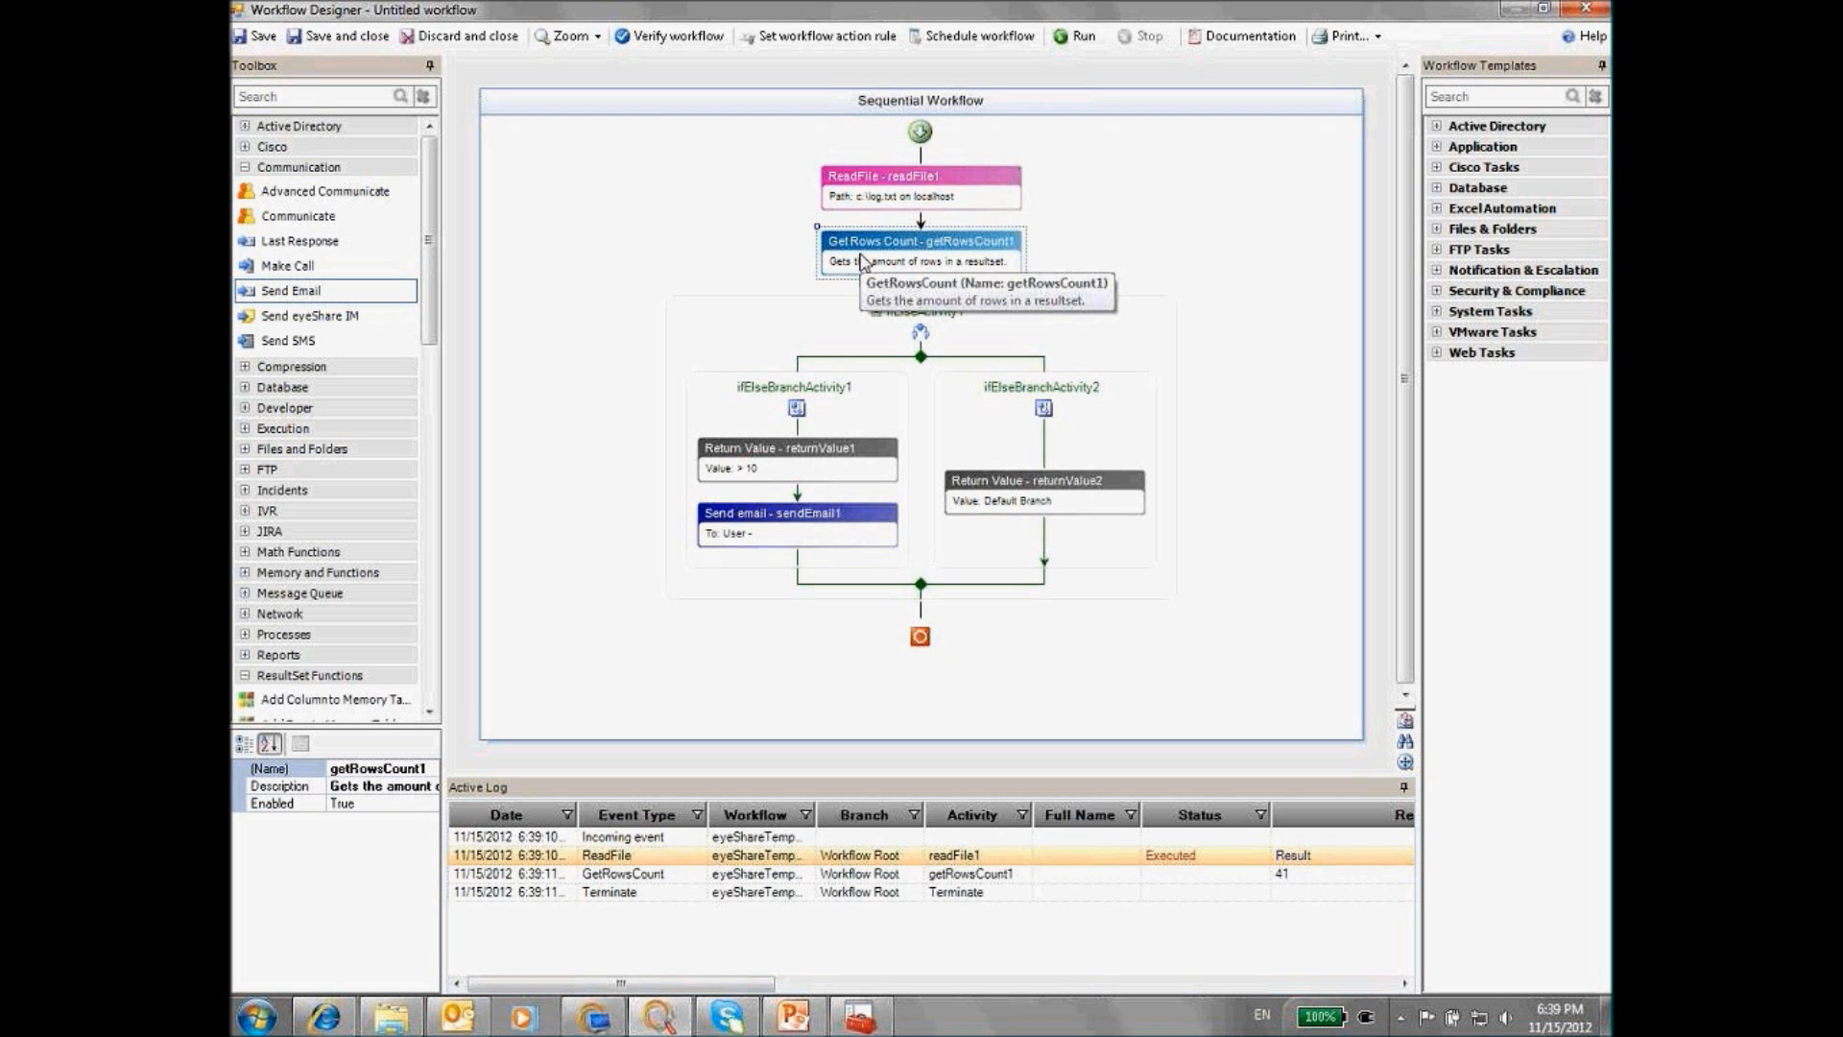
{"action": "double_click", "coordinate": [863, 259]}
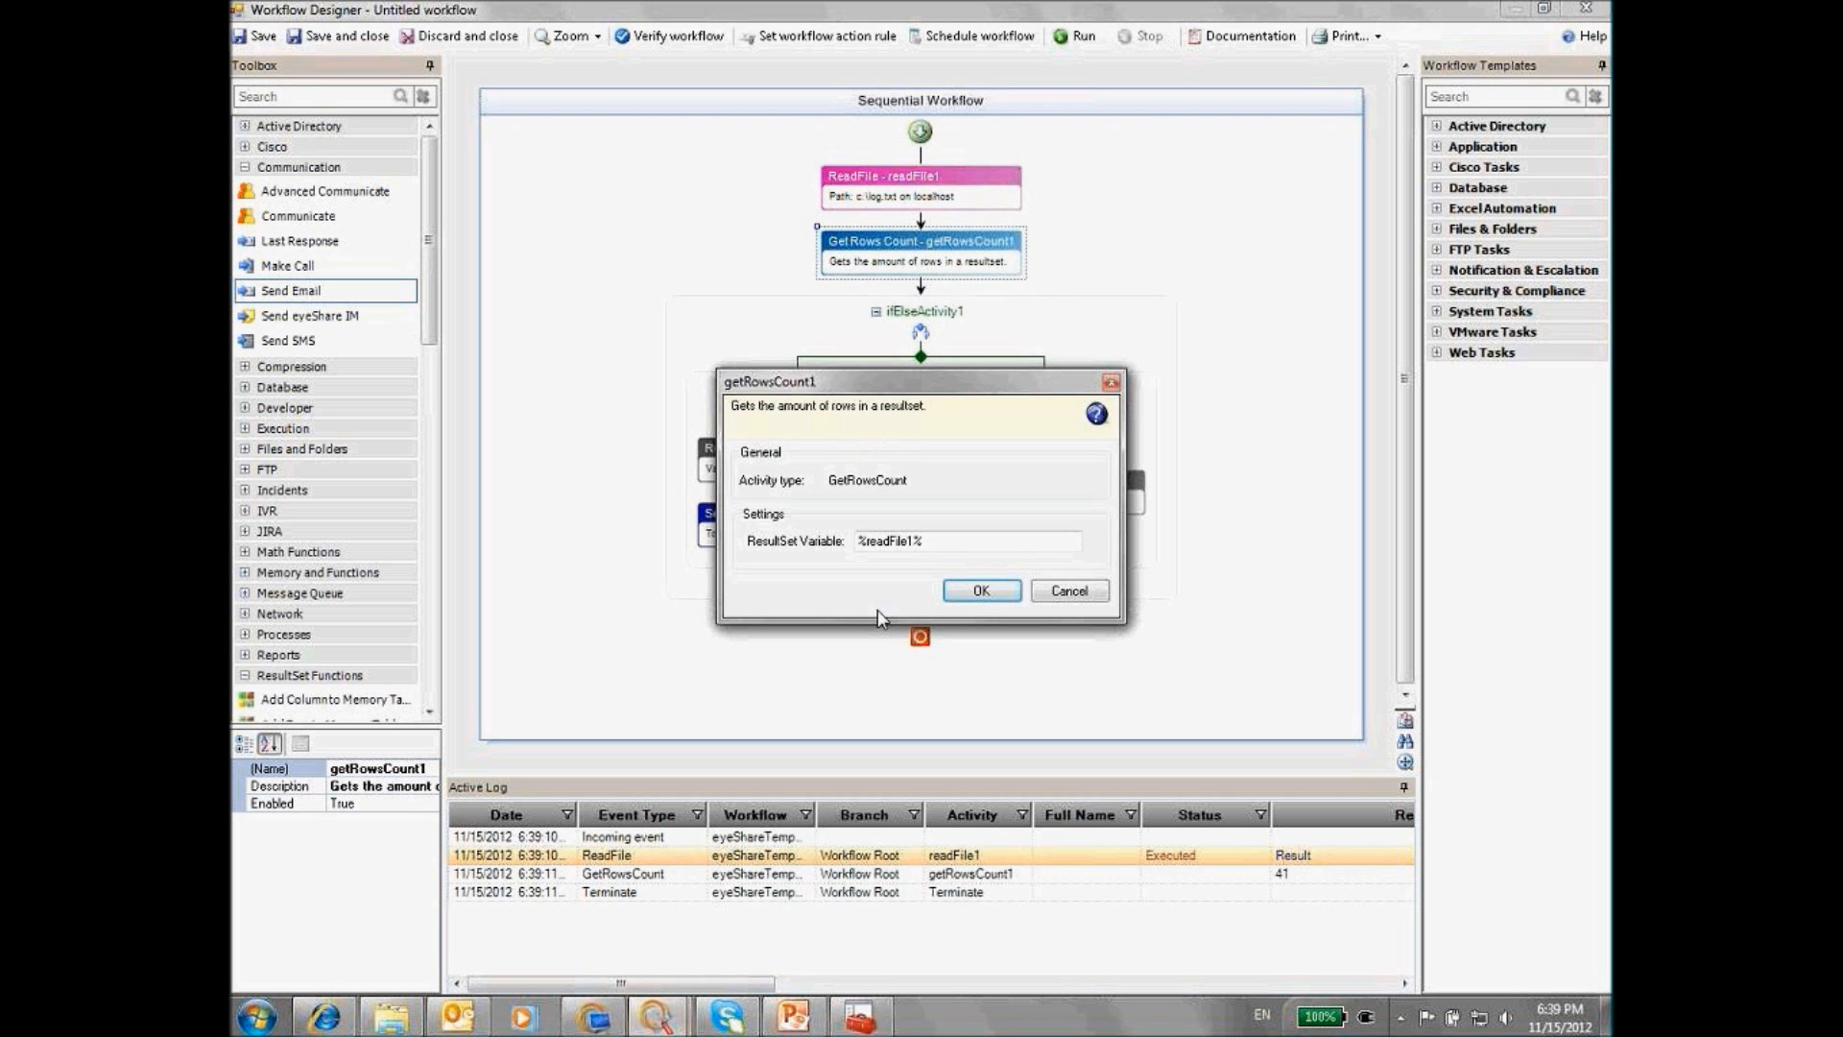
{"action": "left_click", "coordinate": [1071, 595]}
{"action": "double_click", "coordinate": [419, 776]}
{"action": "right_click", "coordinate": [360, 783]}
{"action": "left_click", "coordinate": [516, 534]}
Address the email to the suggested user with custom subject 'log file has more than 10 rows'
{"action": "double_click", "coordinate": [778, 518]}
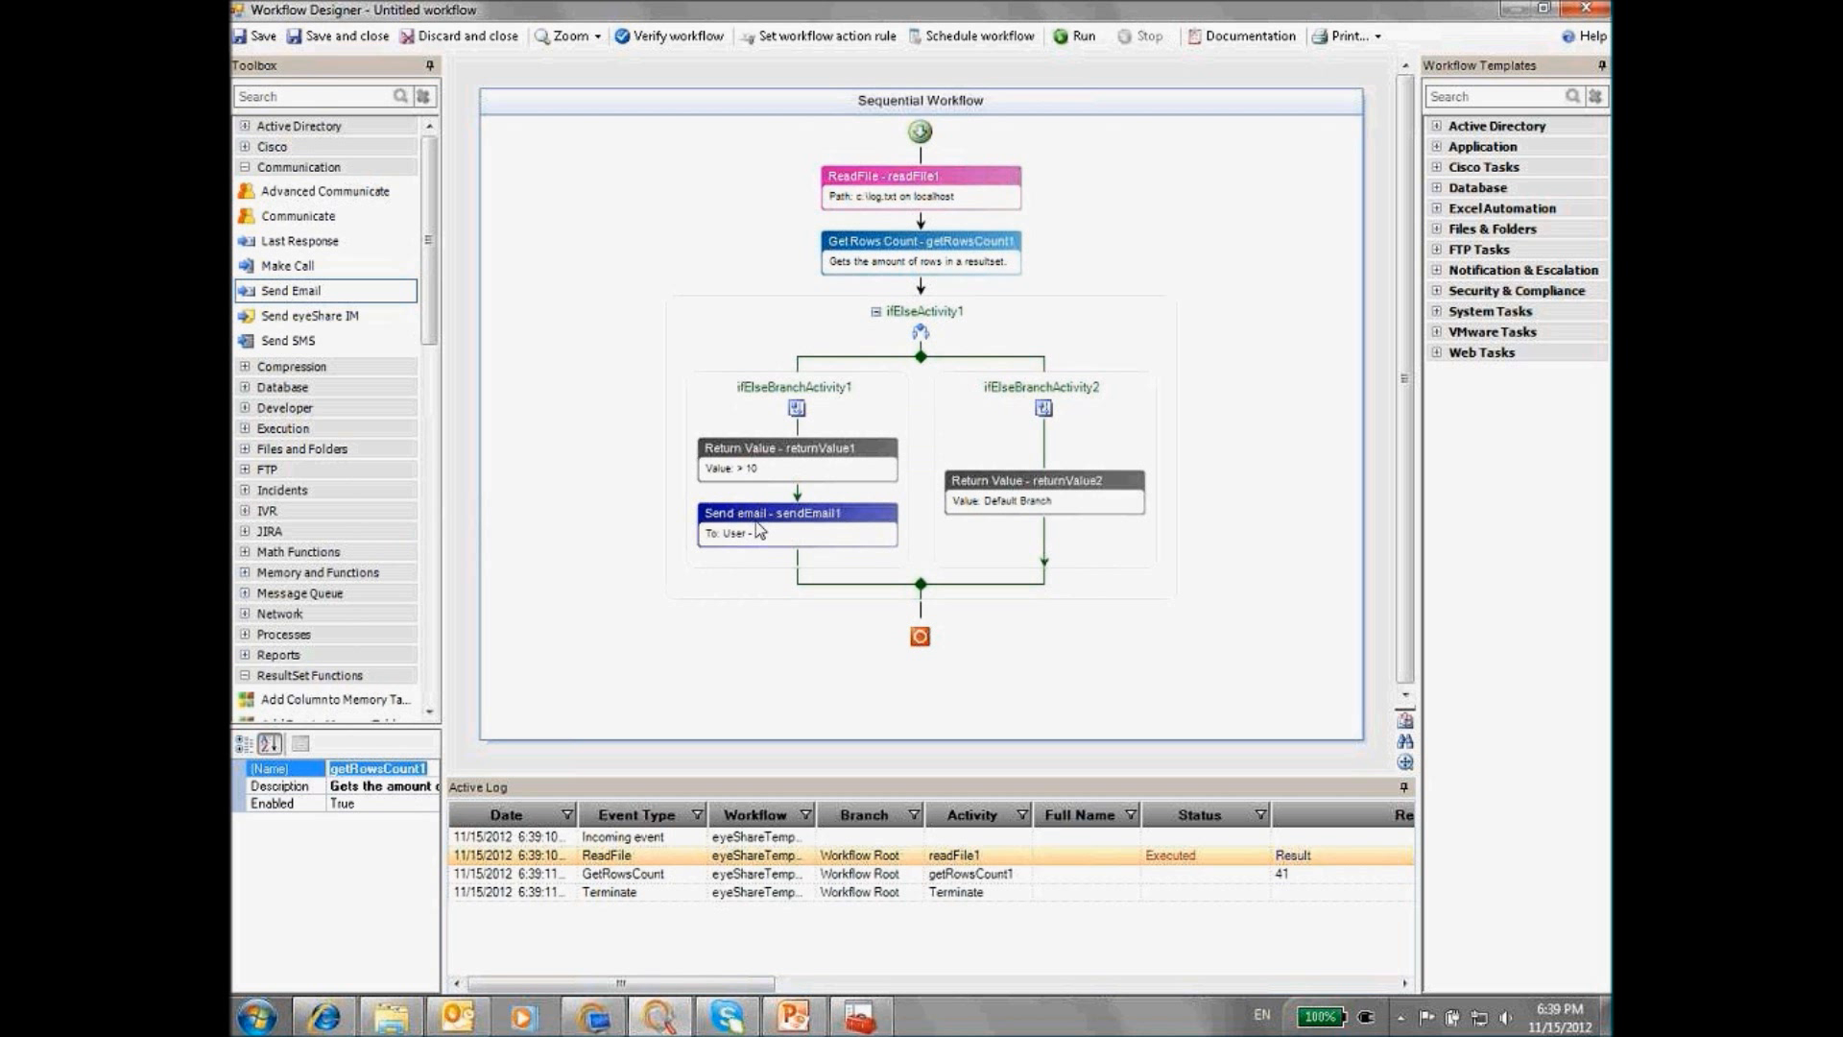
{"action": "type", "text": "n"}
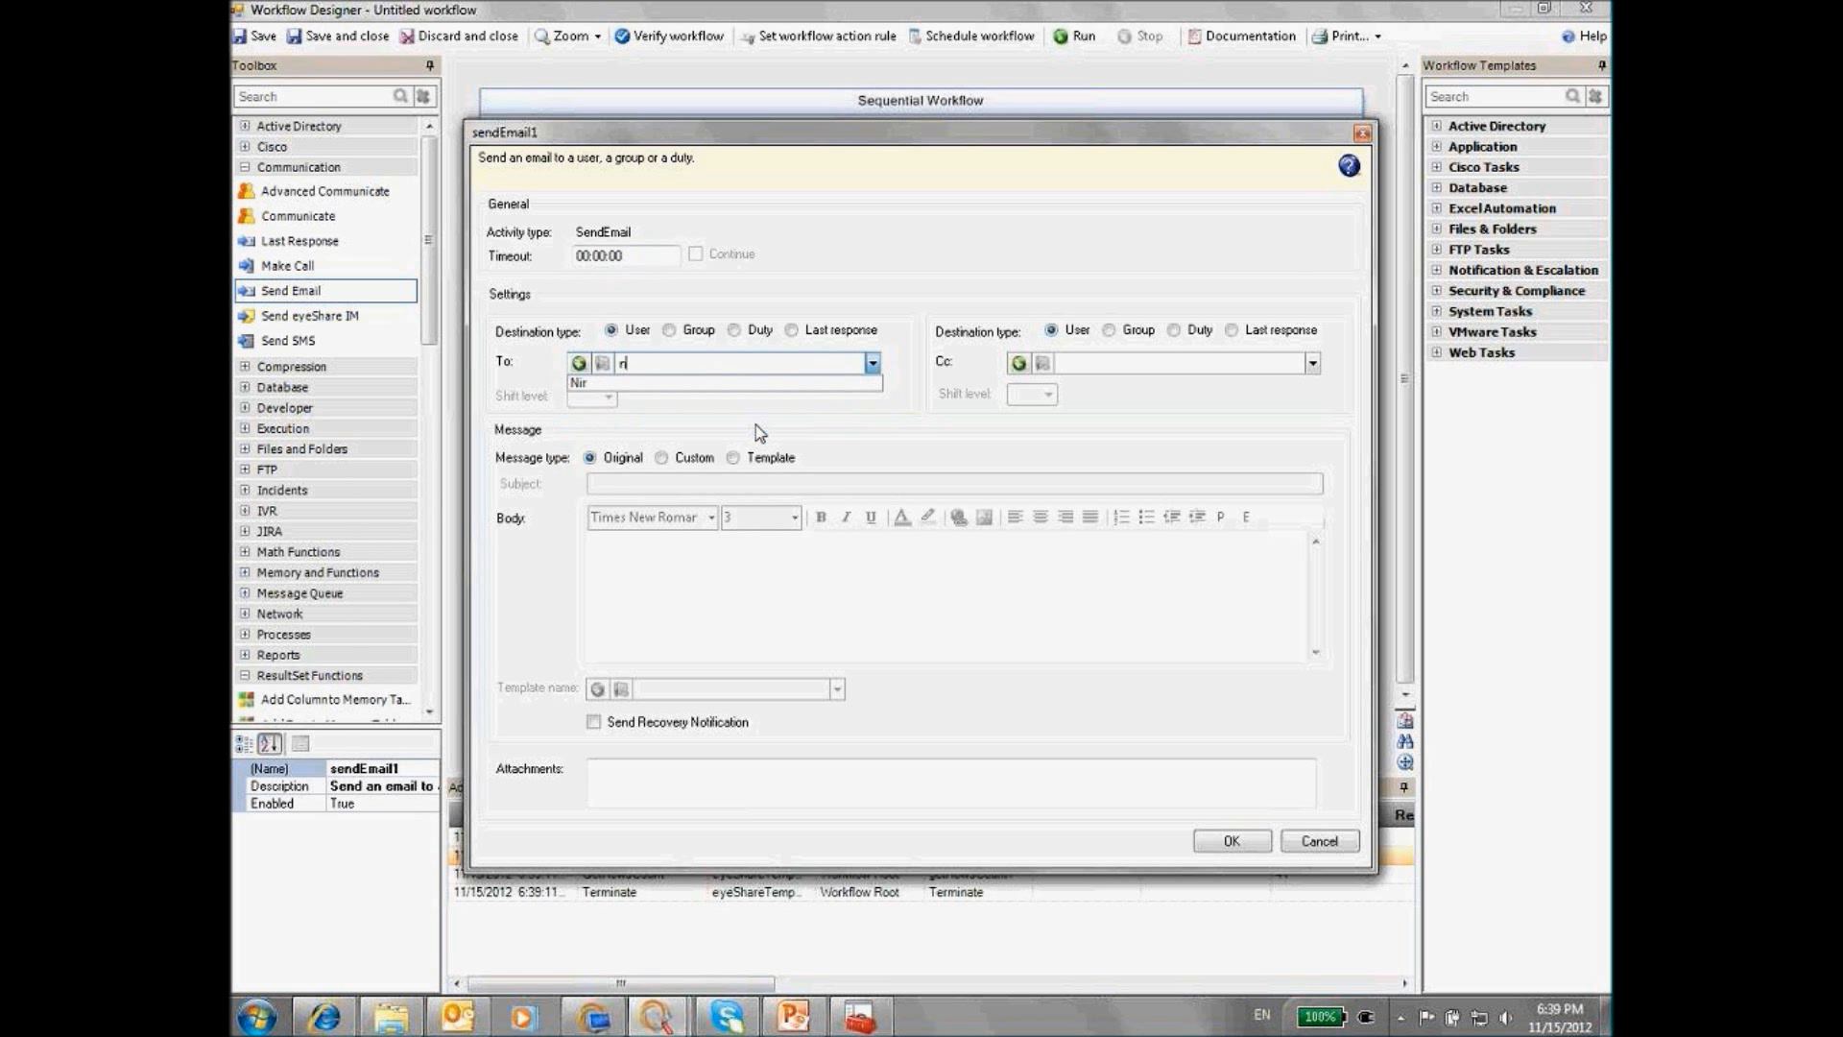
{"action": "left_click", "coordinate": [658, 384]}
{"action": "left_click", "coordinate": [662, 458]}
{"action": "left_click", "coordinate": [691, 485]}
{"action": "type", "text": "og fil"}
{"action": "key", "text": "BackSpace"}
{"action": "key", "text": "BackSpace"}
{"action": "key", "text": "BackSpace"}
{"action": "key", "text": "BackSpace"}
{"action": "key", "text": "BackSpace"}
{"action": "key", "text": "BackSpace"}
{"action": "type", "text": "log file has n"}
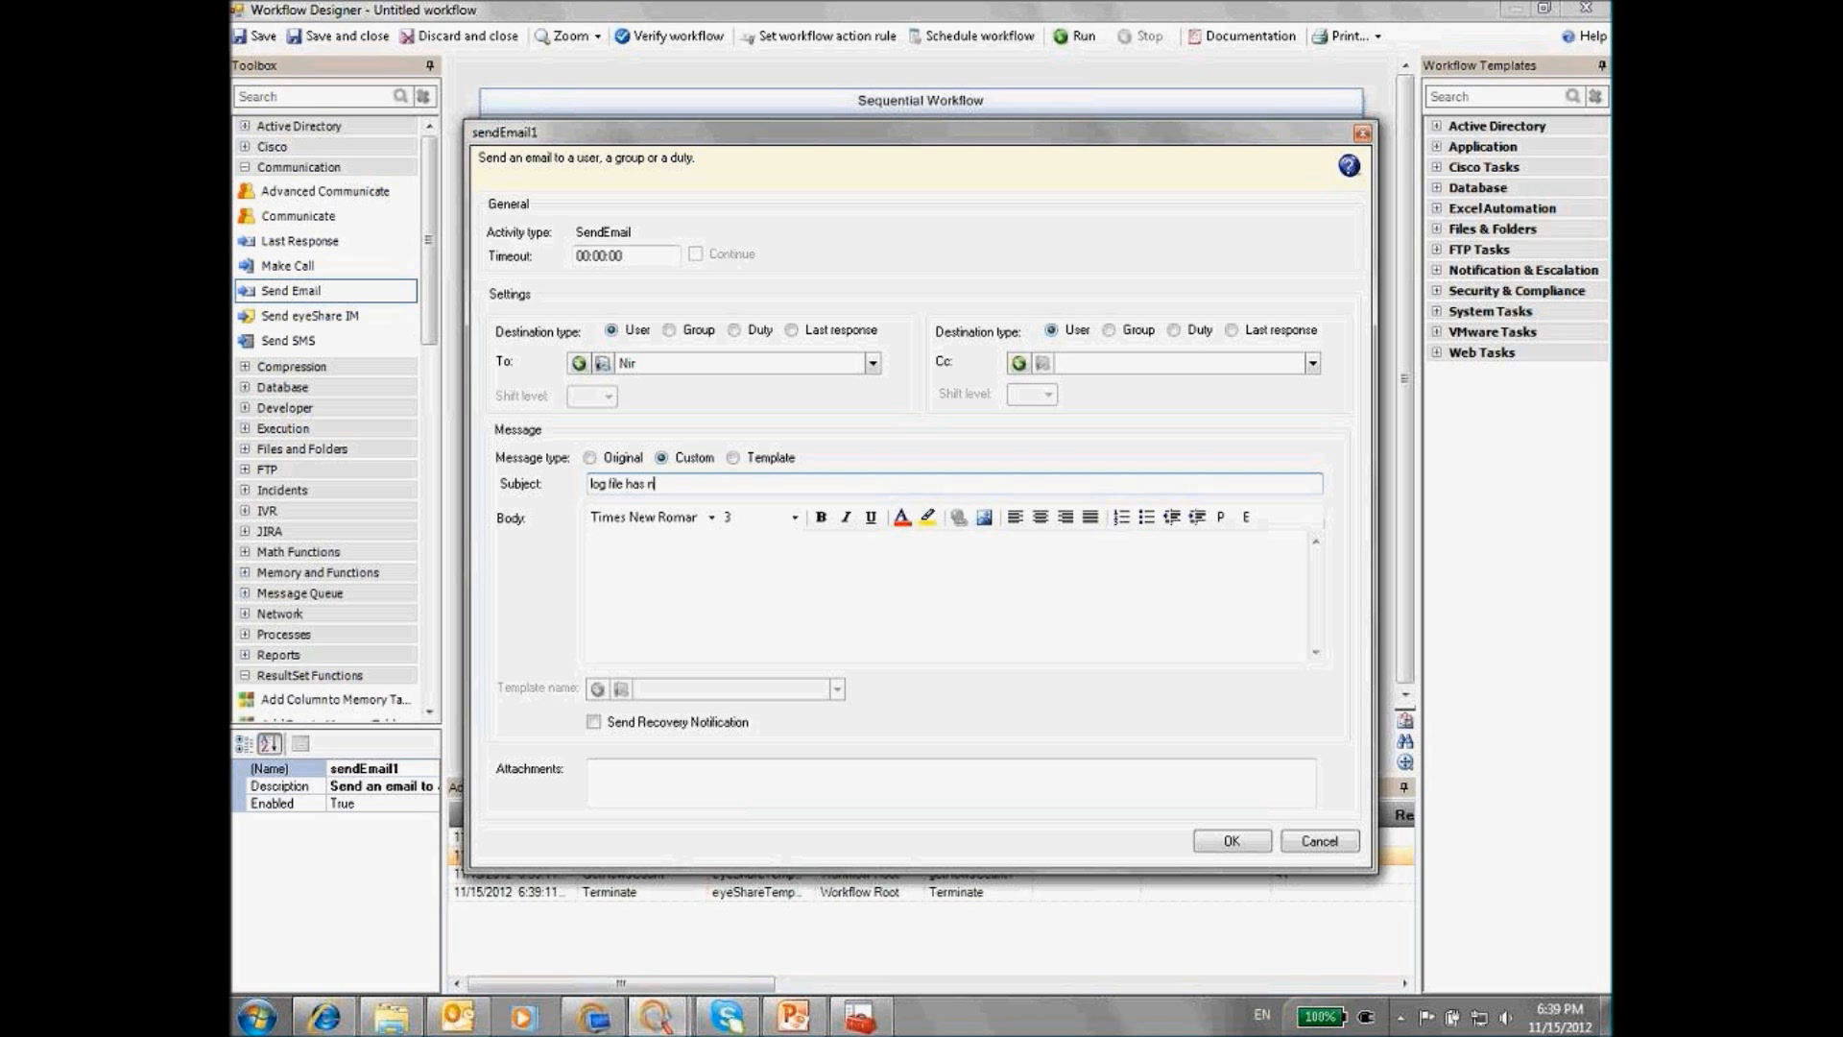
{"action": "key", "text": "BackSpace"}
{"action": "type", "text": "more than 10 rows"}
Set the email body to %getRowsCount1% and confirm the settings
{"action": "left_click", "coordinate": [599, 559]}
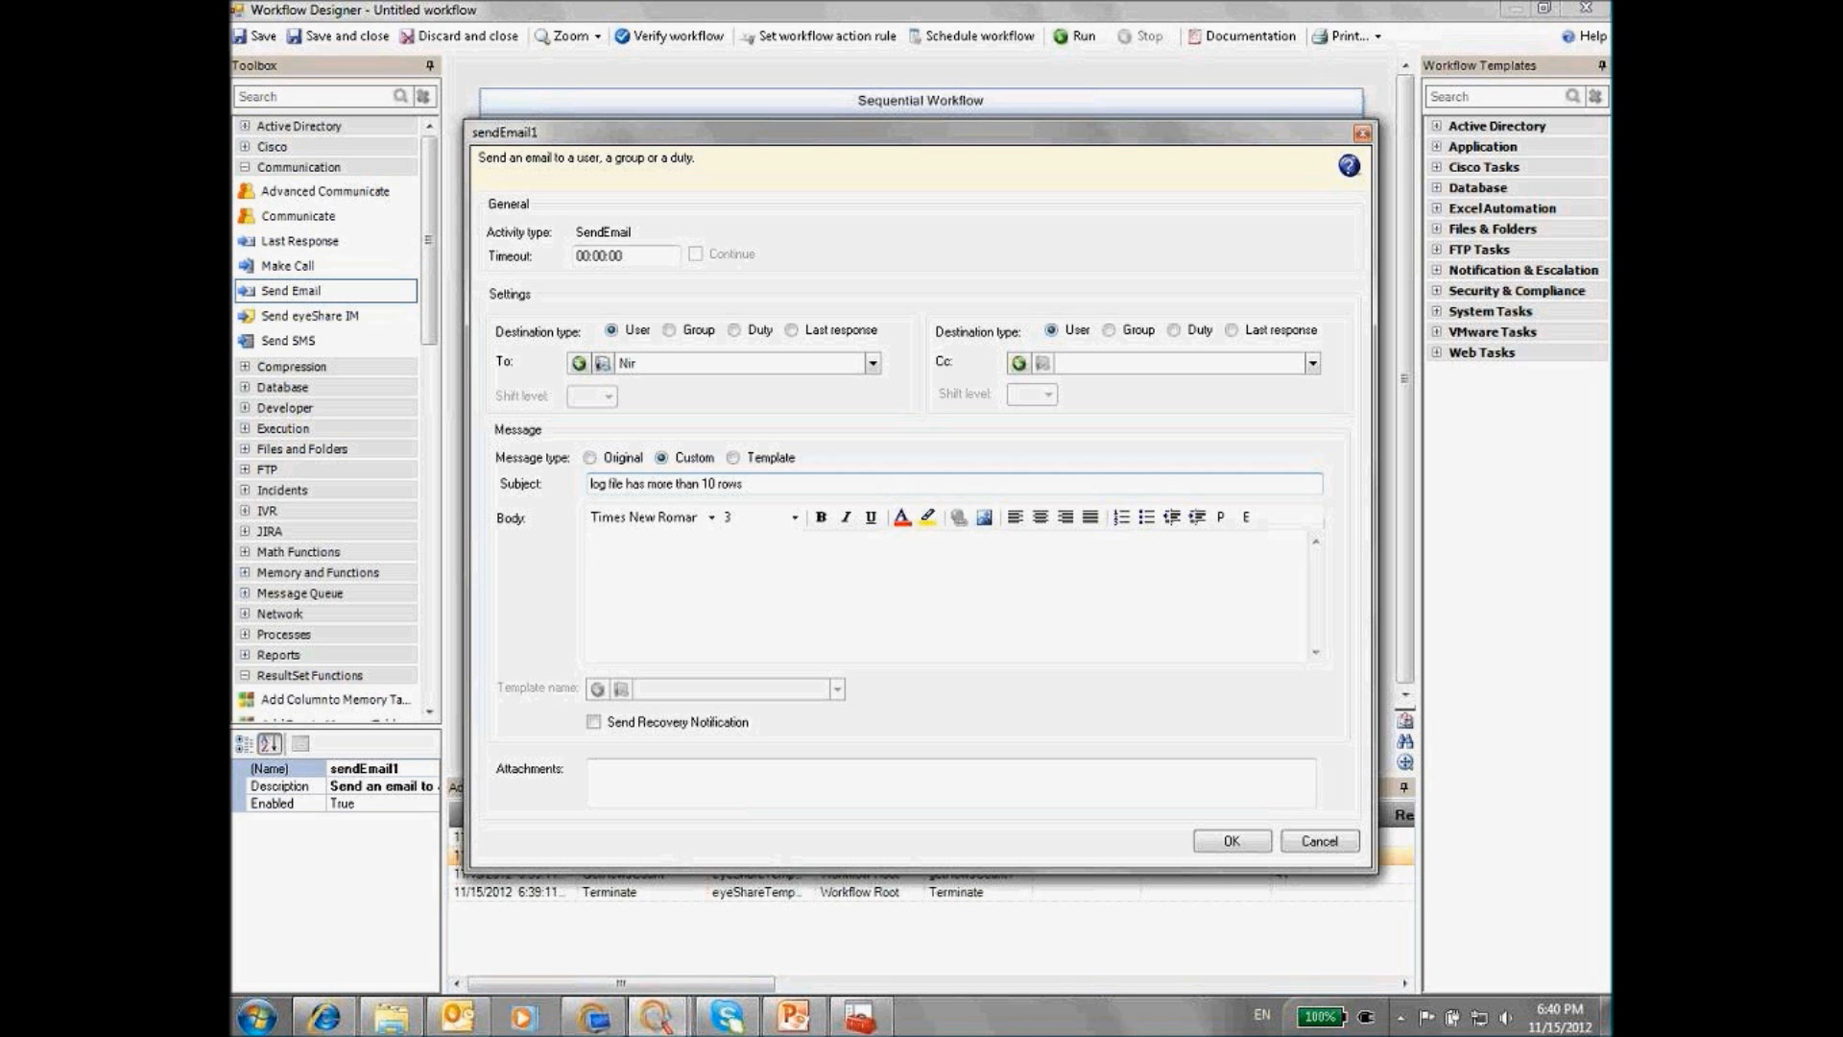
{"action": "type", "text": "%"}
{"action": "key", "text": "ctrl+v"}
{"action": "type", "text": "%"}
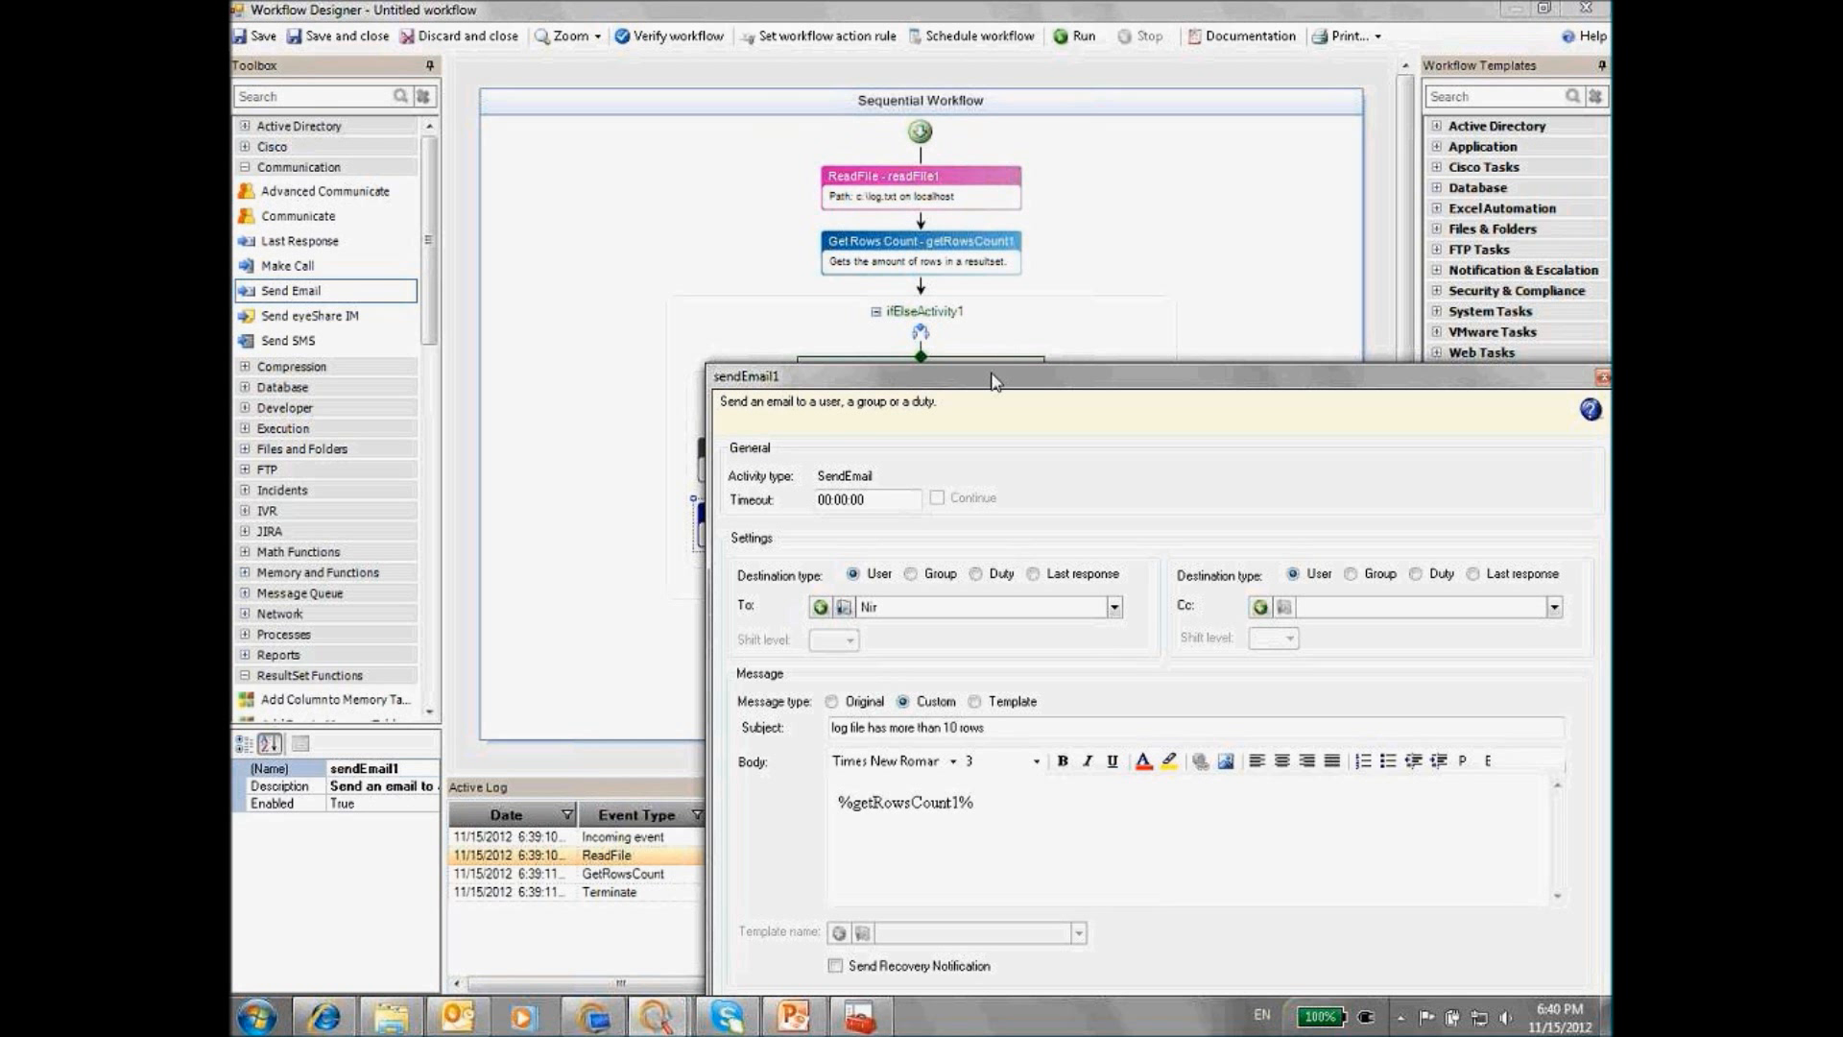
{"action": "left_click_drag", "start_coordinate": [994, 381], "coordinate": [812, 192]}
{"action": "left_click", "coordinate": [1266, 897]}
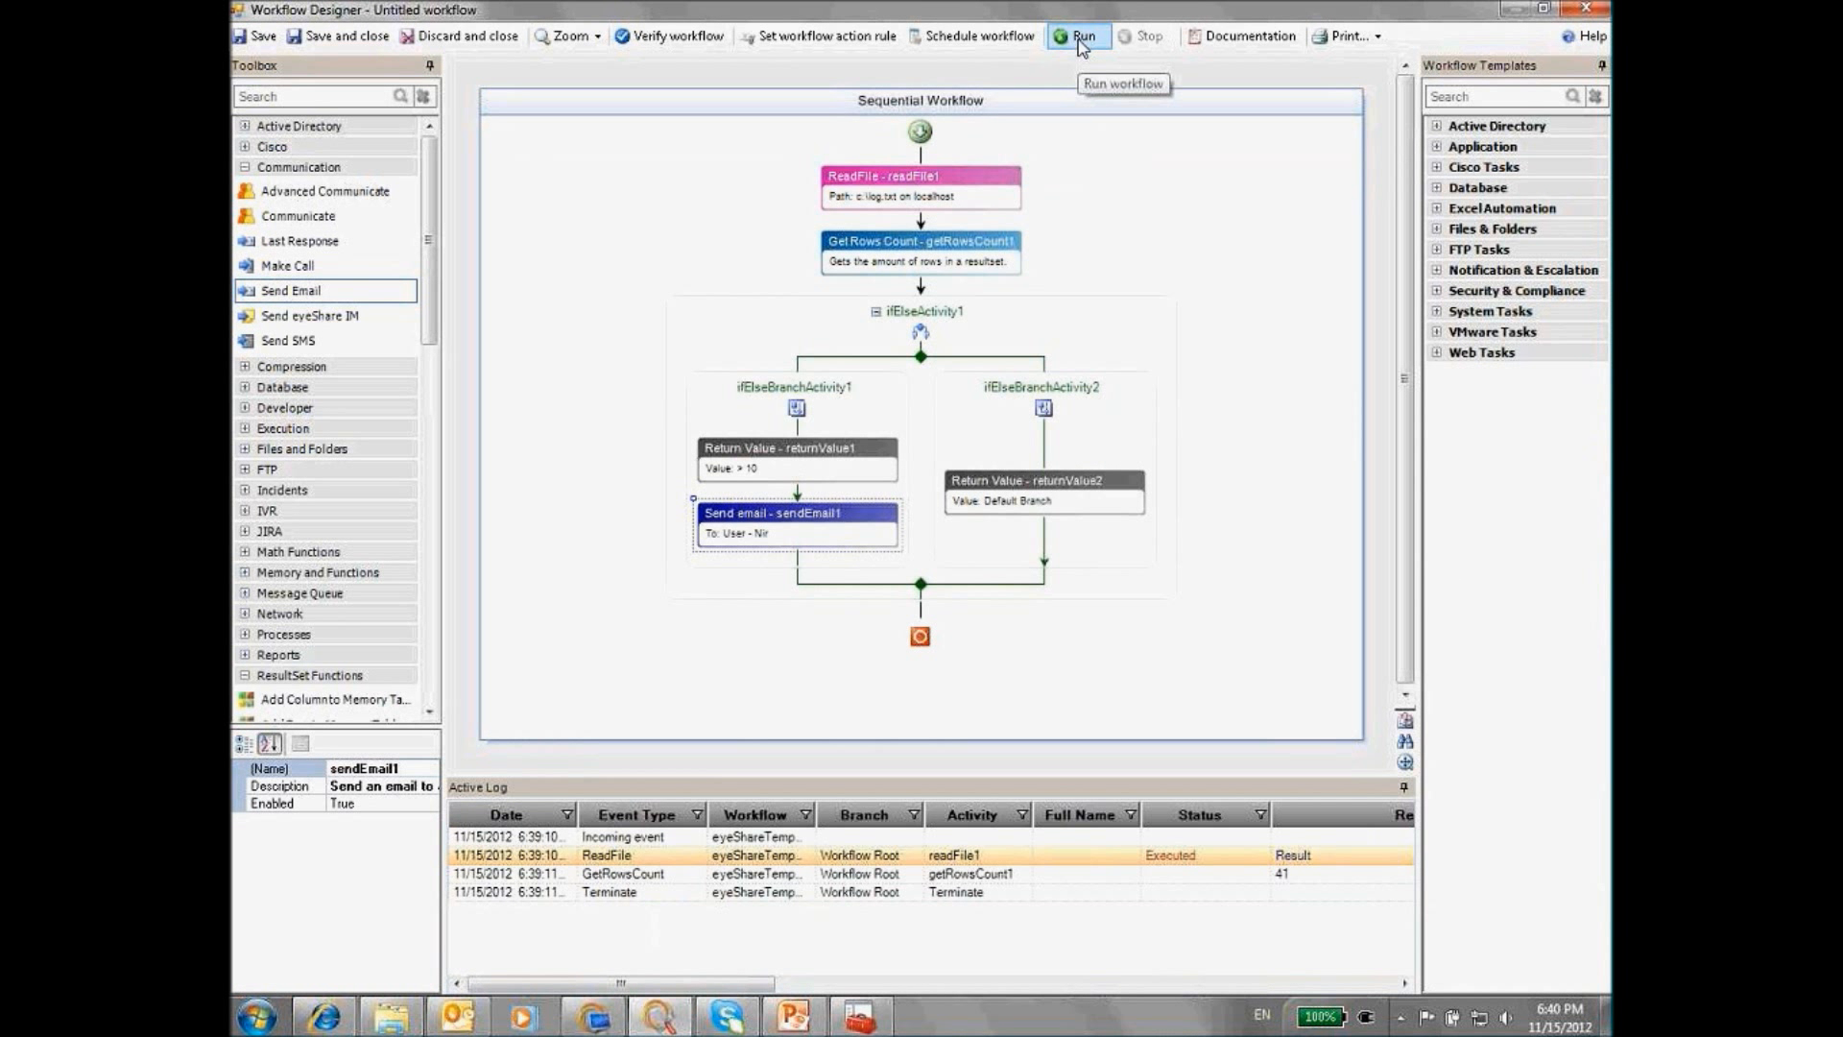
Run the workflow and inspect the Active Log results, including the 41-row count
{"action": "left_click", "coordinate": [1082, 38]}
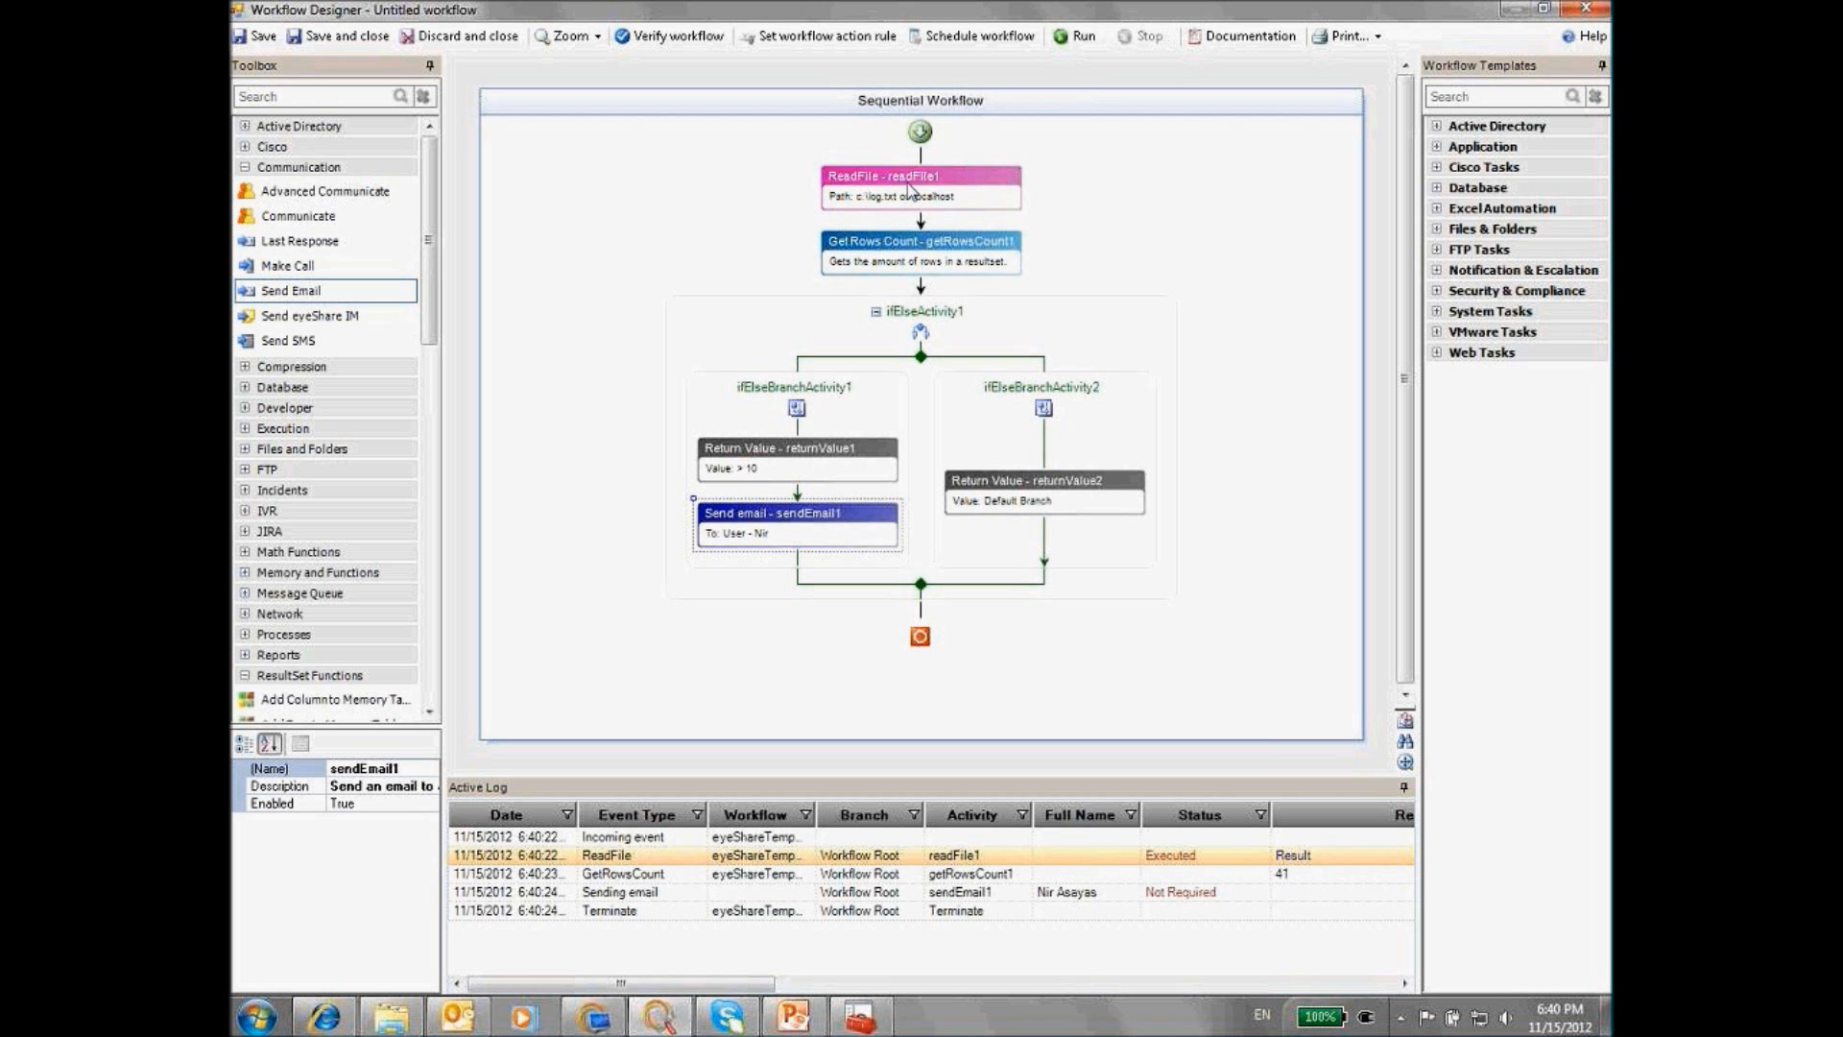
{"action": "left_click", "coordinate": [1308, 864]}
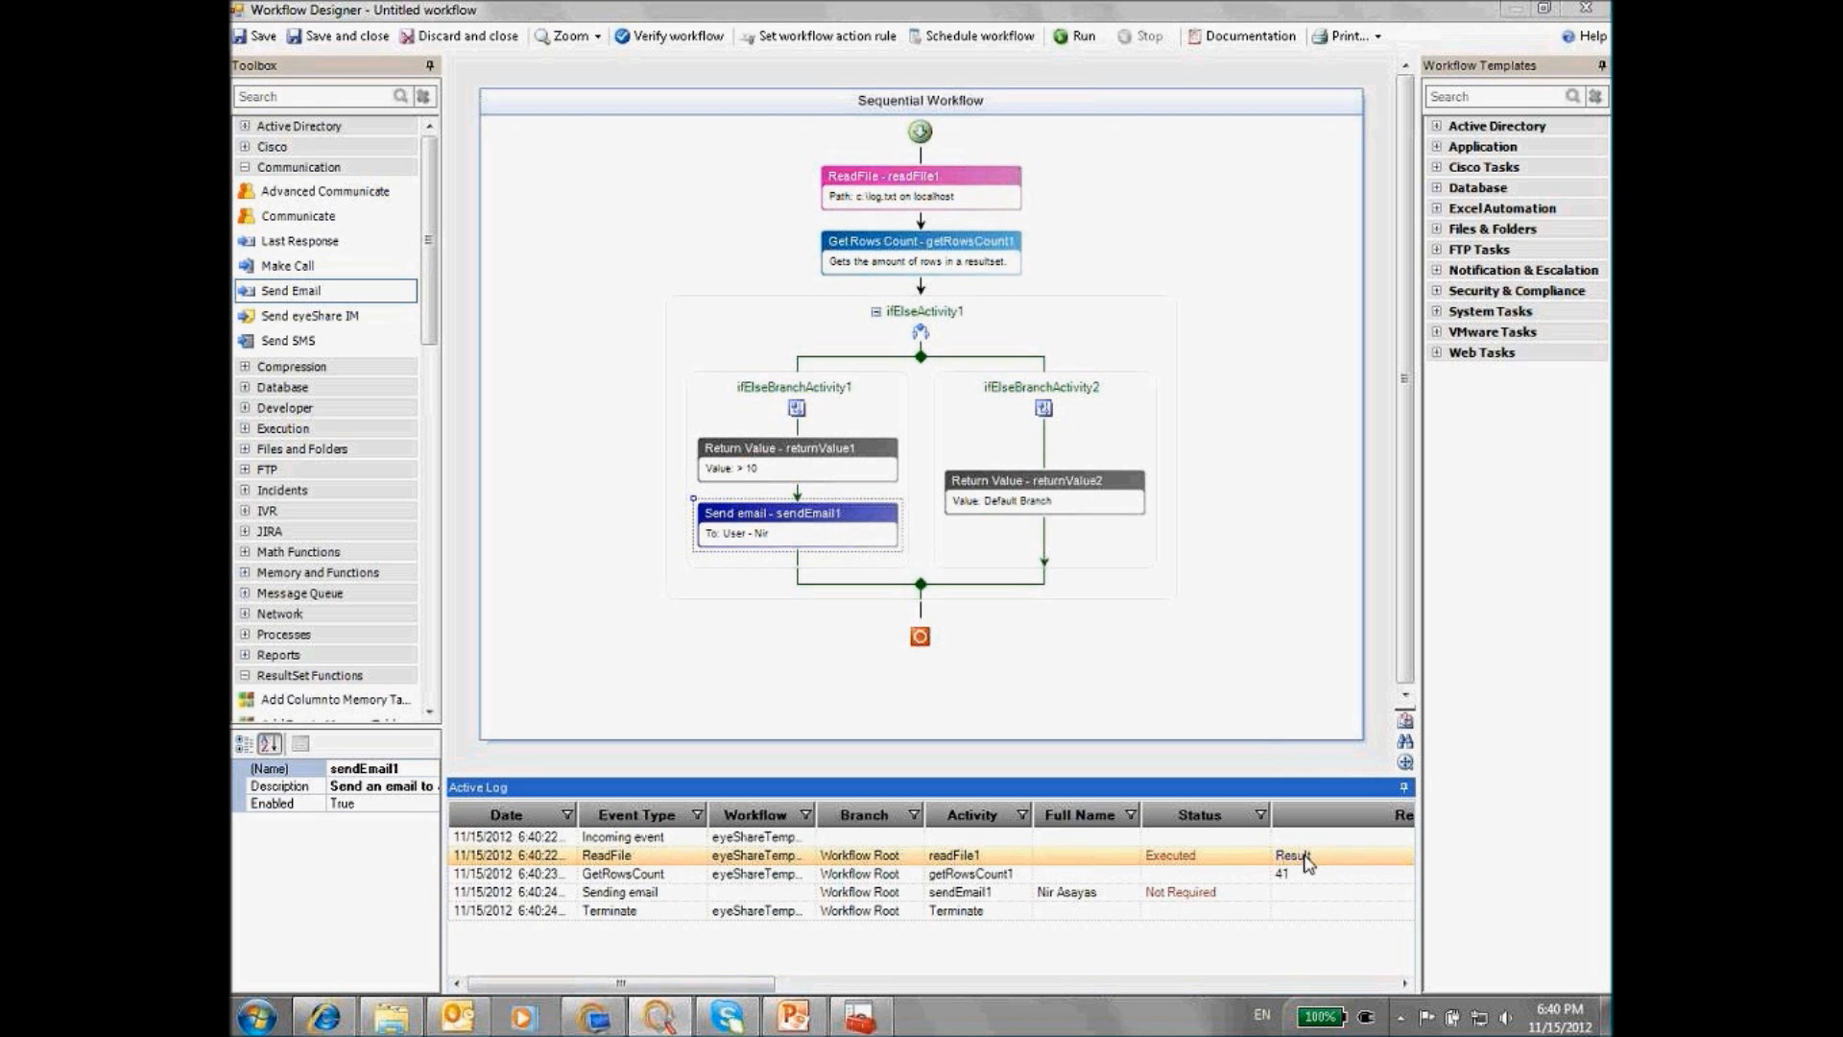
{"action": "left_click", "coordinate": [1329, 793]}
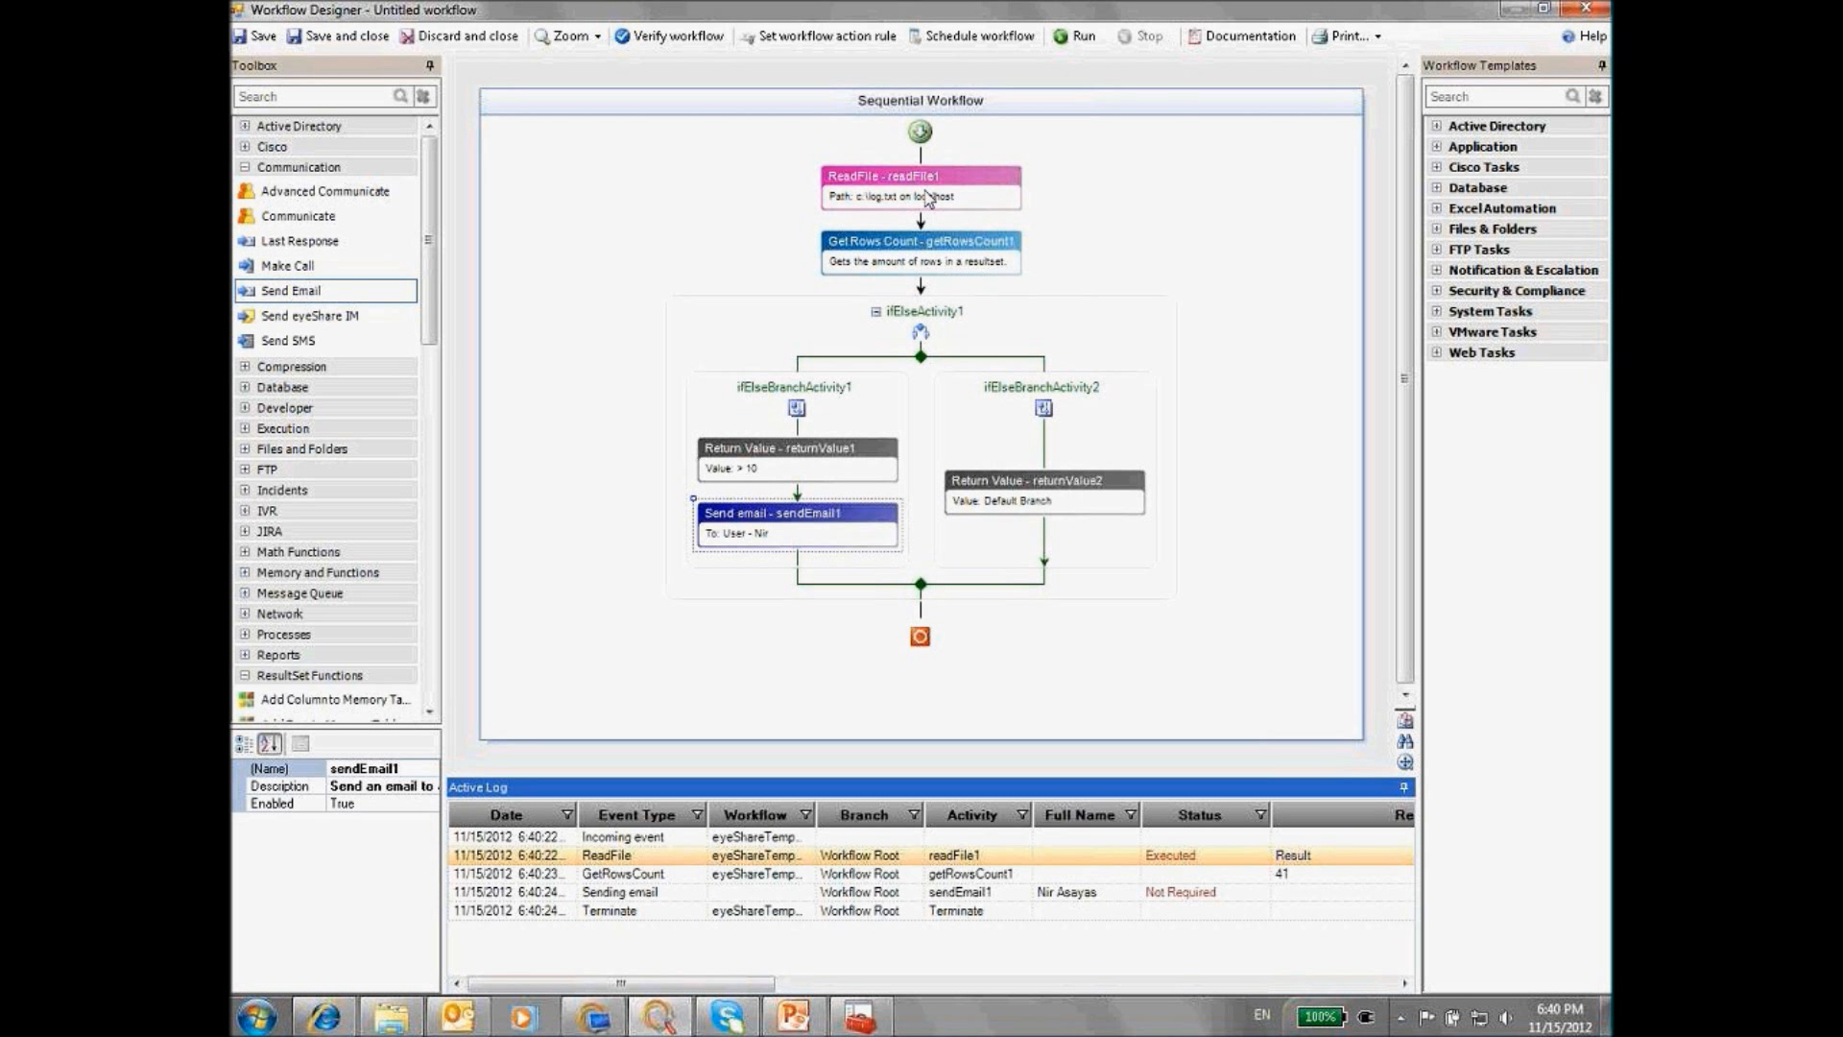
Review the getRowsCount1 and sendEmail1 settings, cancelling each without changes
{"action": "double_click", "coordinate": [917, 275]}
{"action": "left_click_drag", "start_coordinate": [945, 540], "coordinate": [838, 541]}
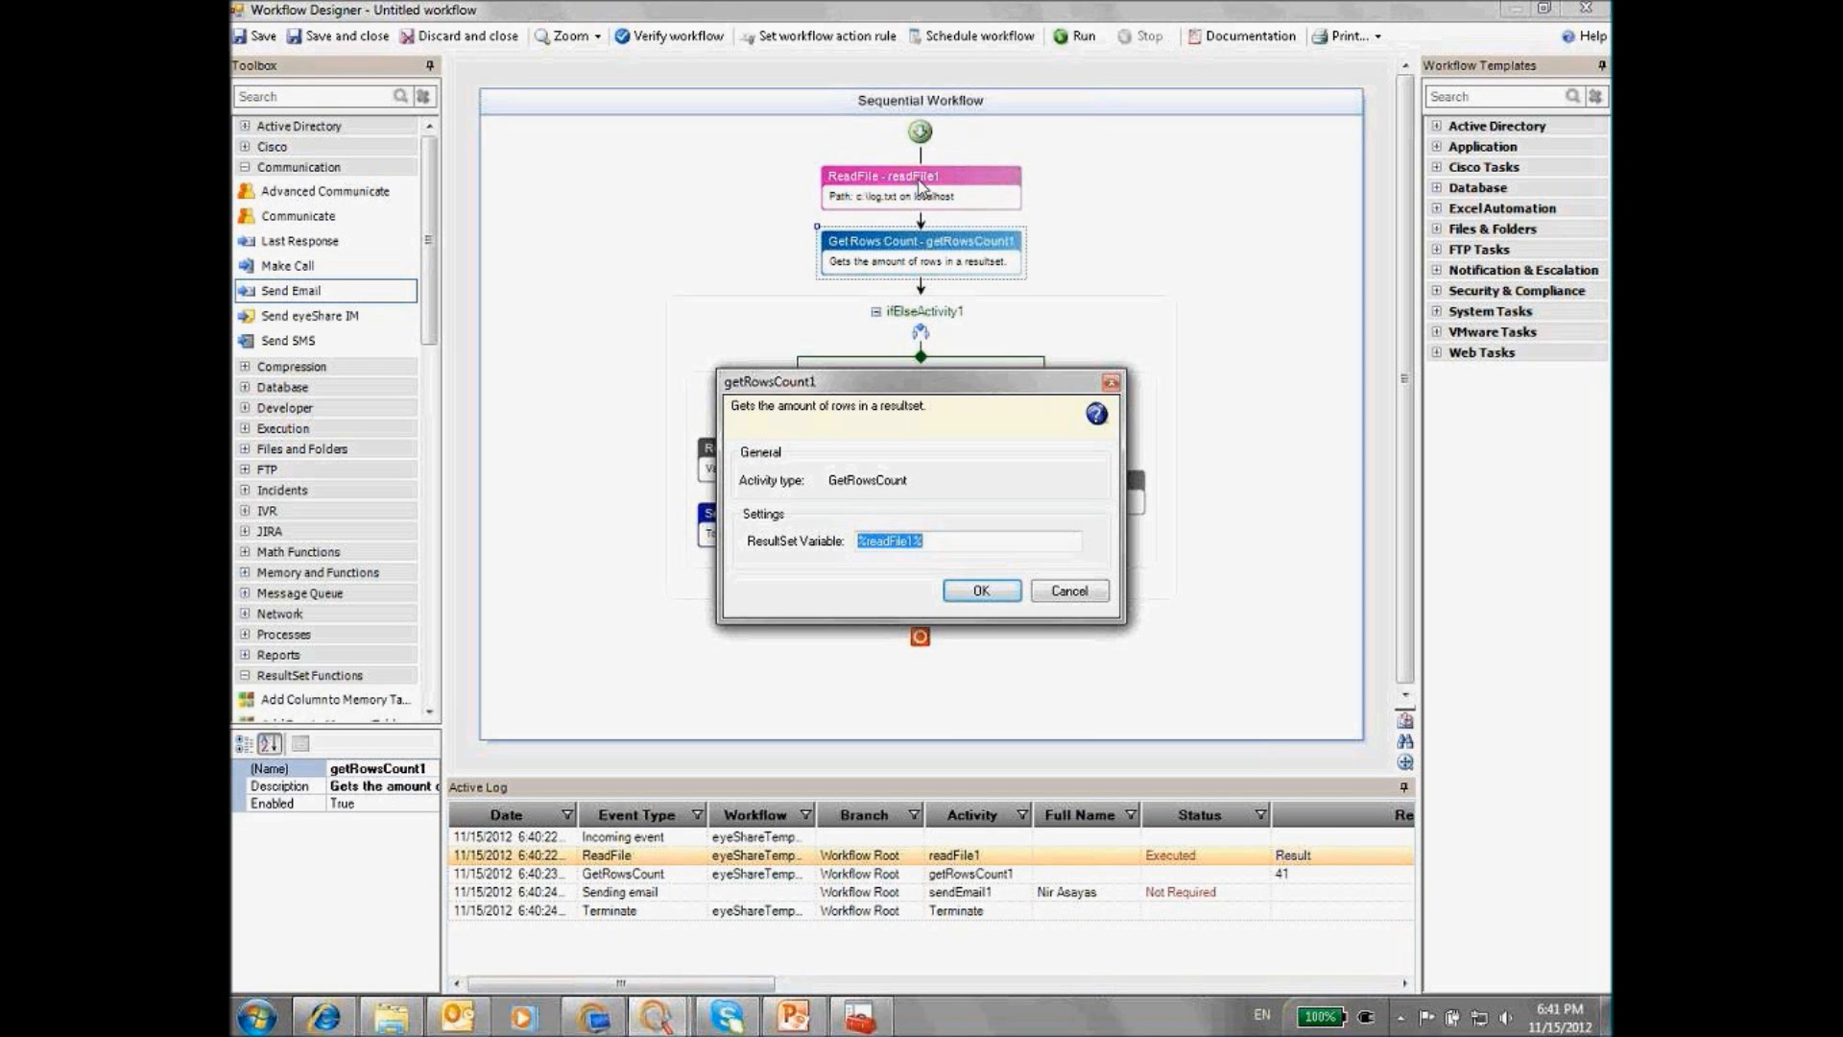
{"action": "left_click", "coordinate": [1064, 590]}
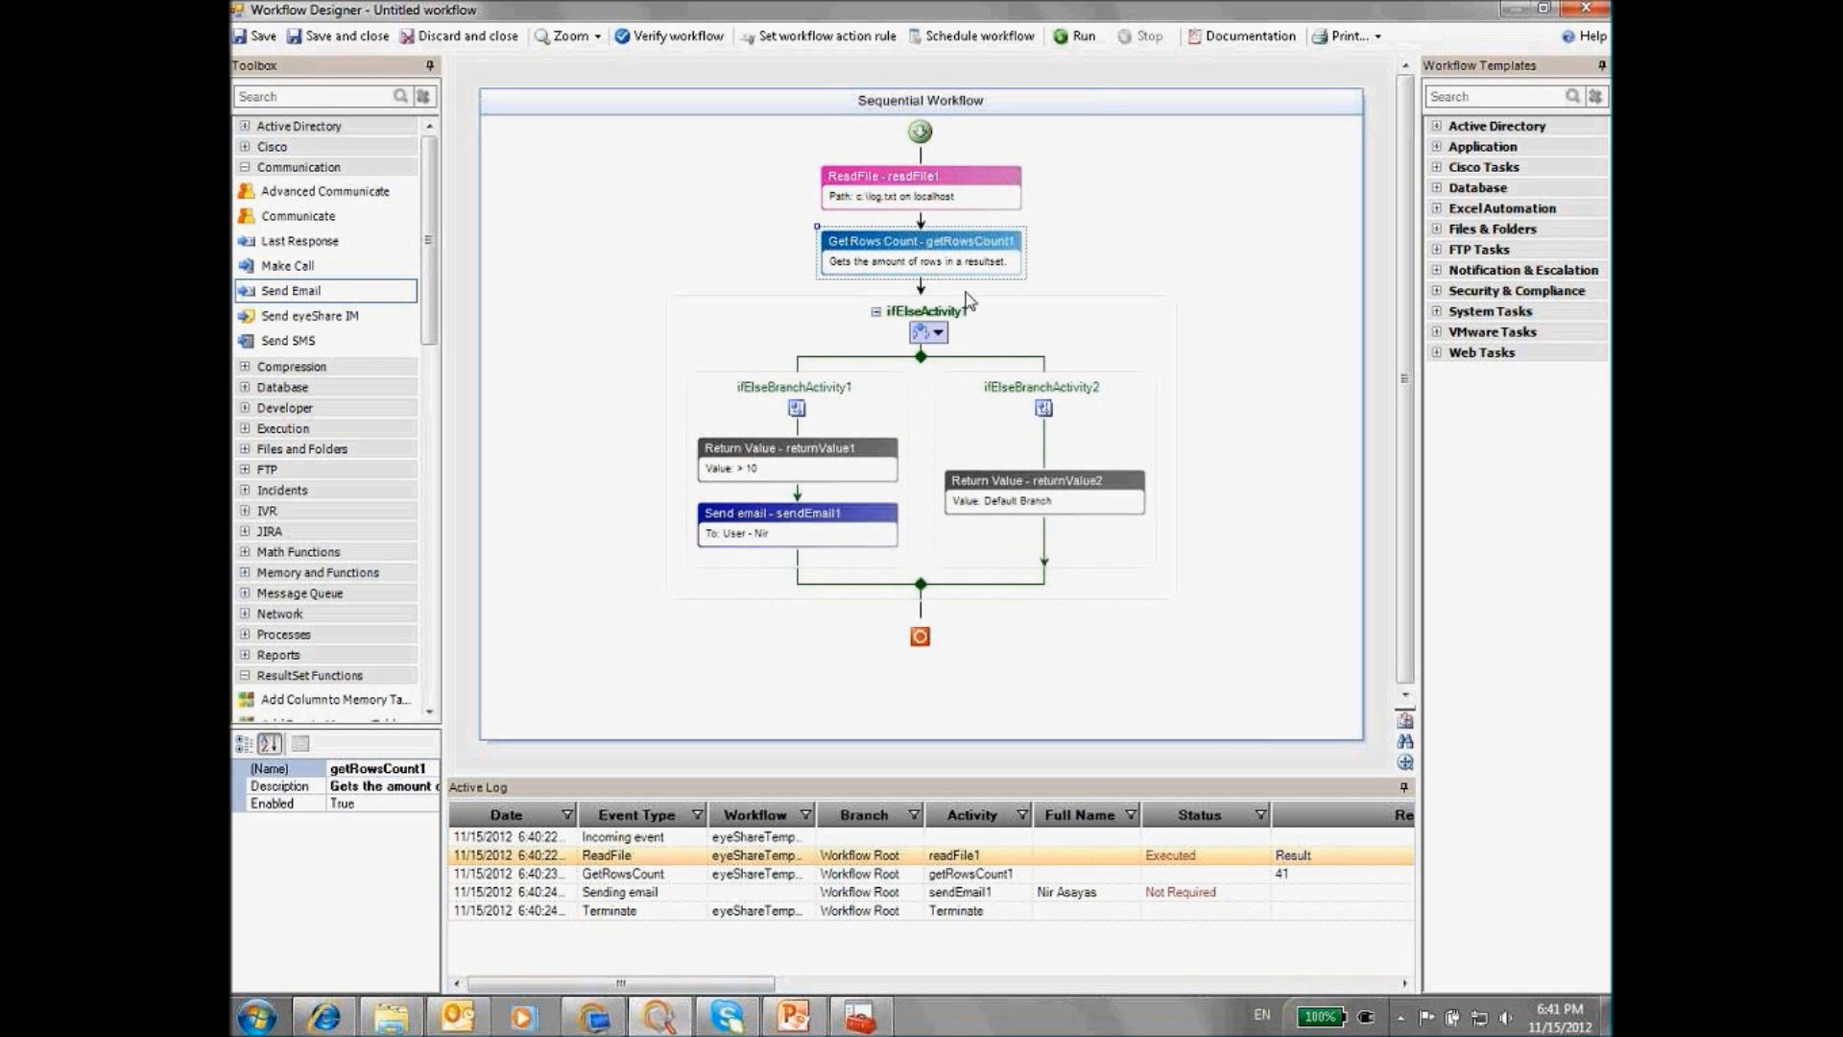
{"action": "left_click", "coordinate": [787, 524]}
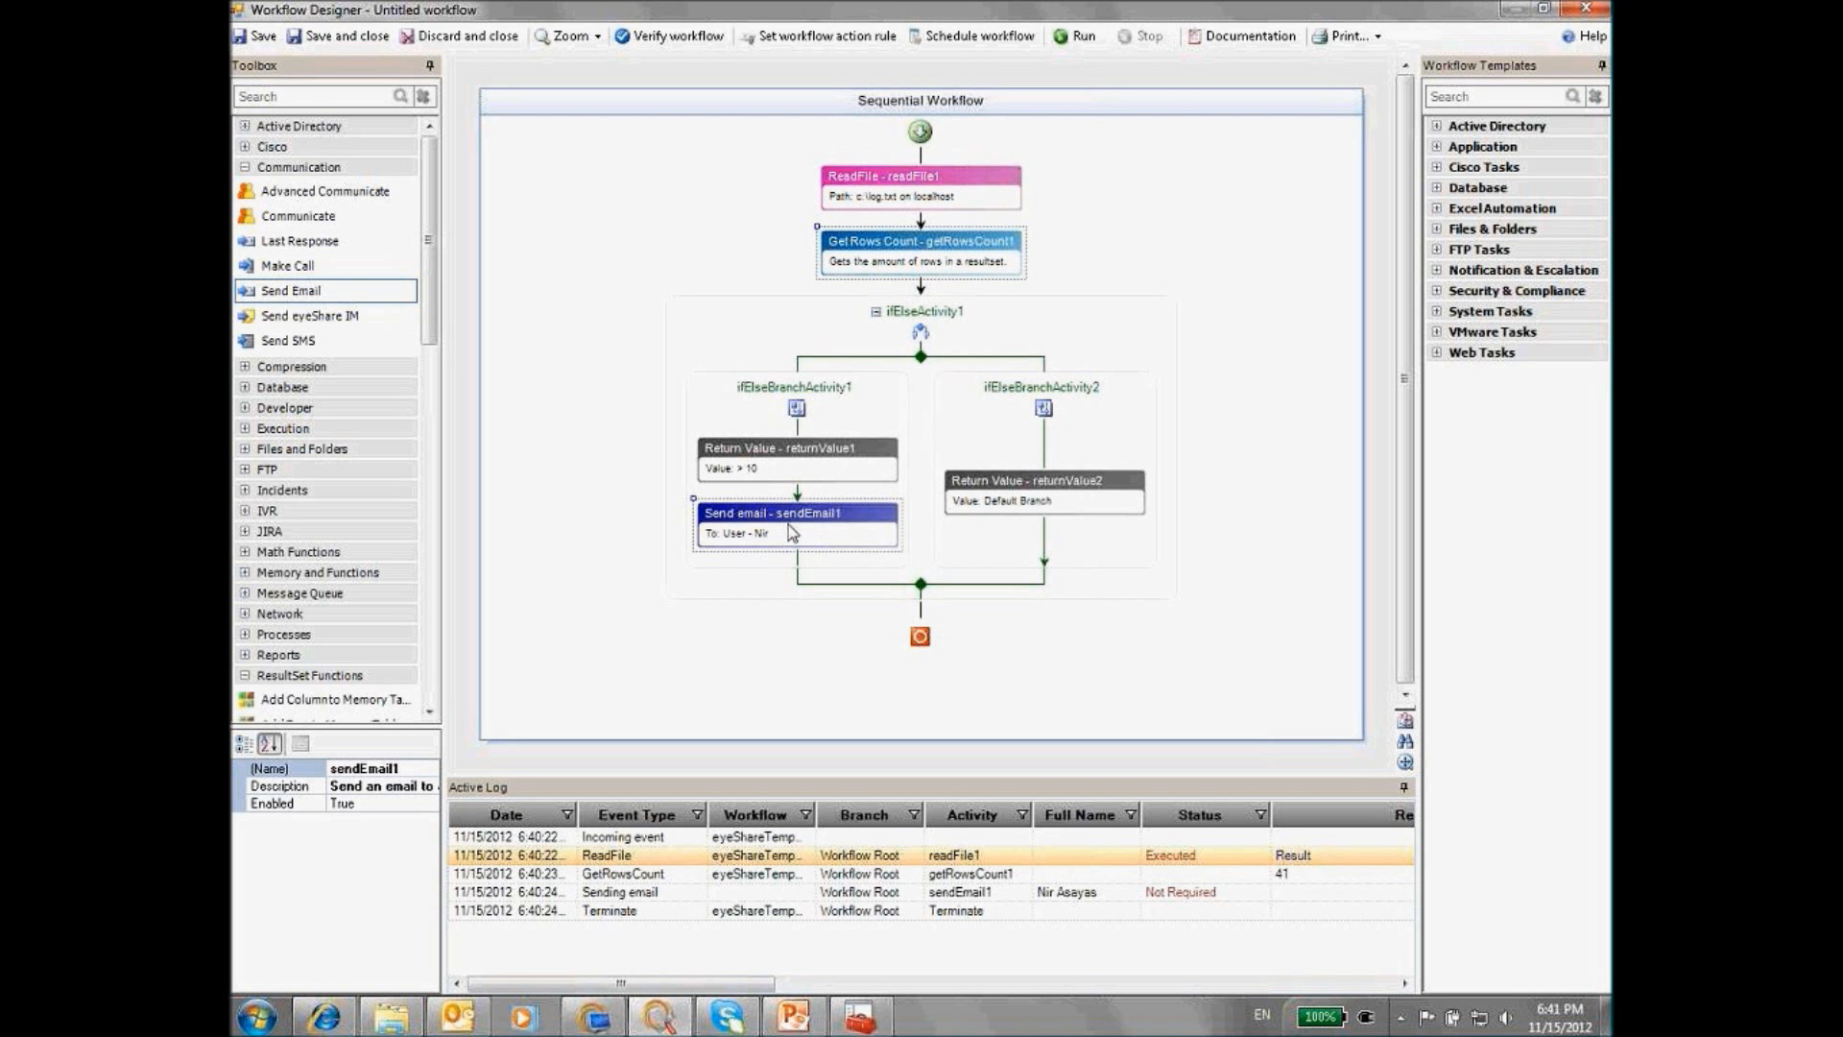
{"action": "double_click", "coordinate": [787, 524]}
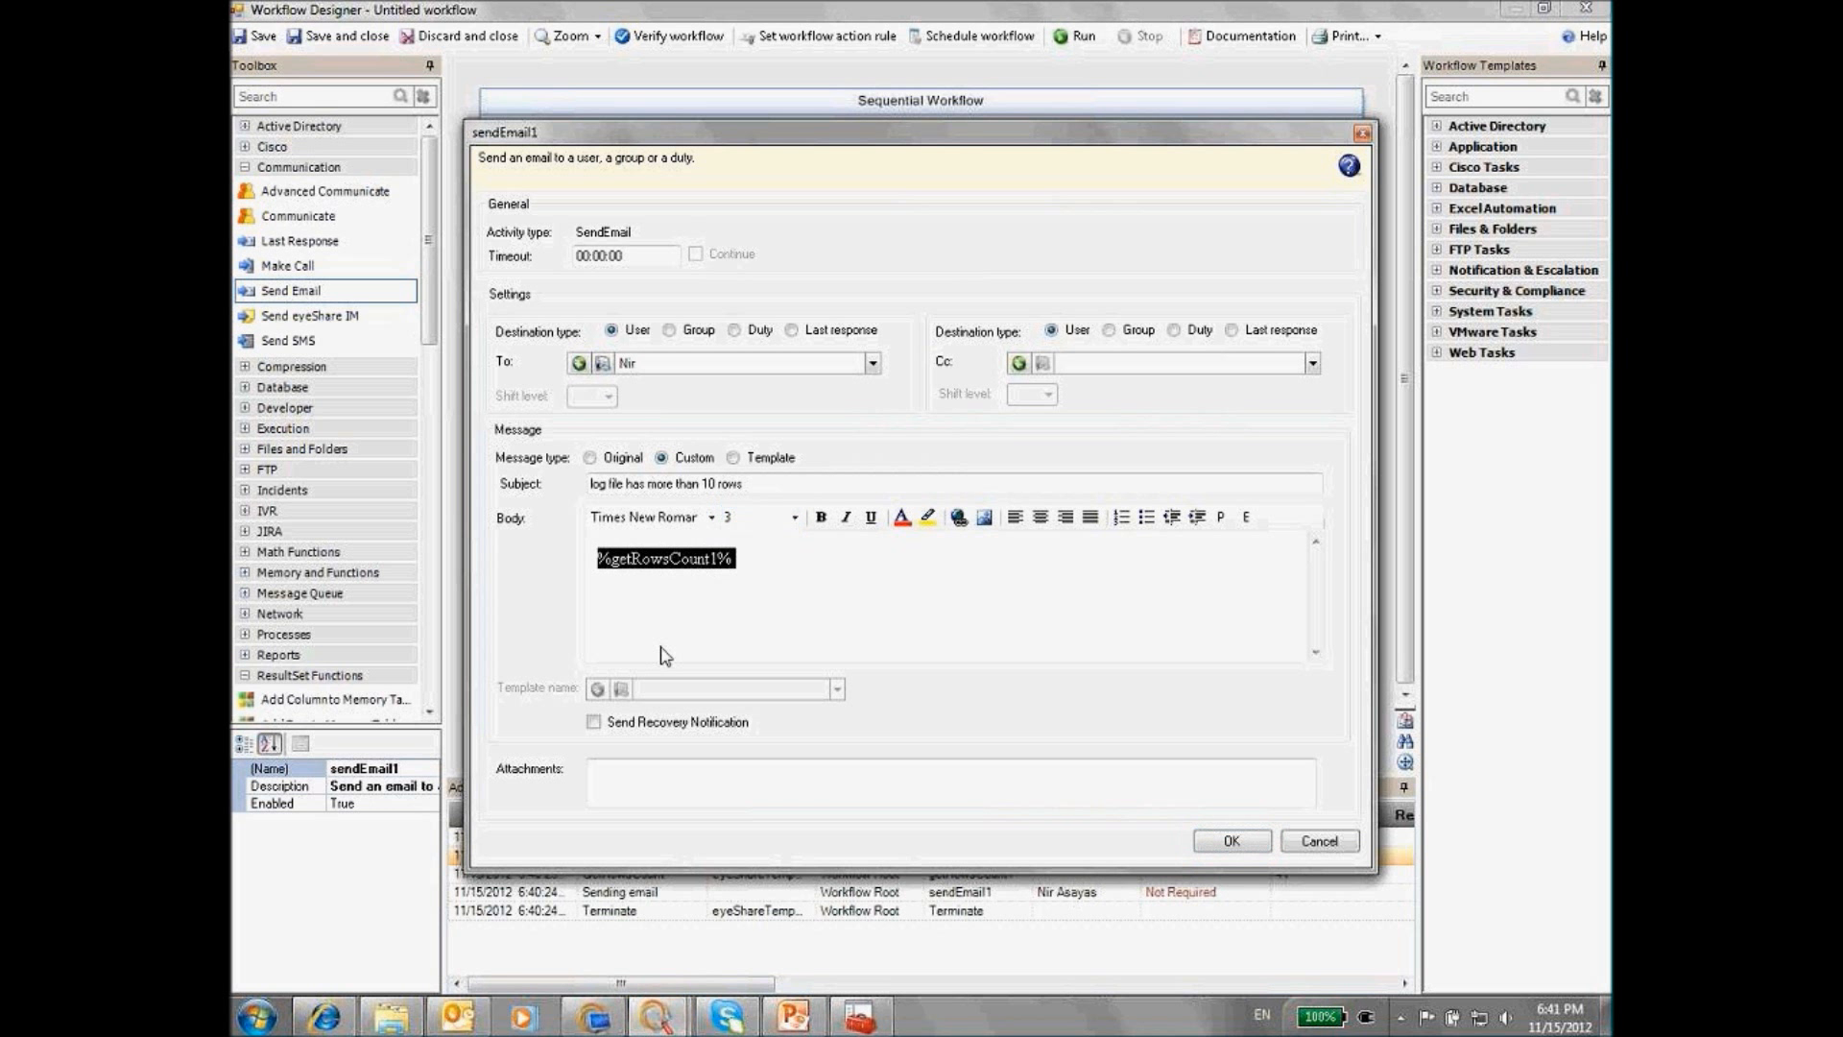
{"action": "left_click", "coordinate": [1323, 842]}
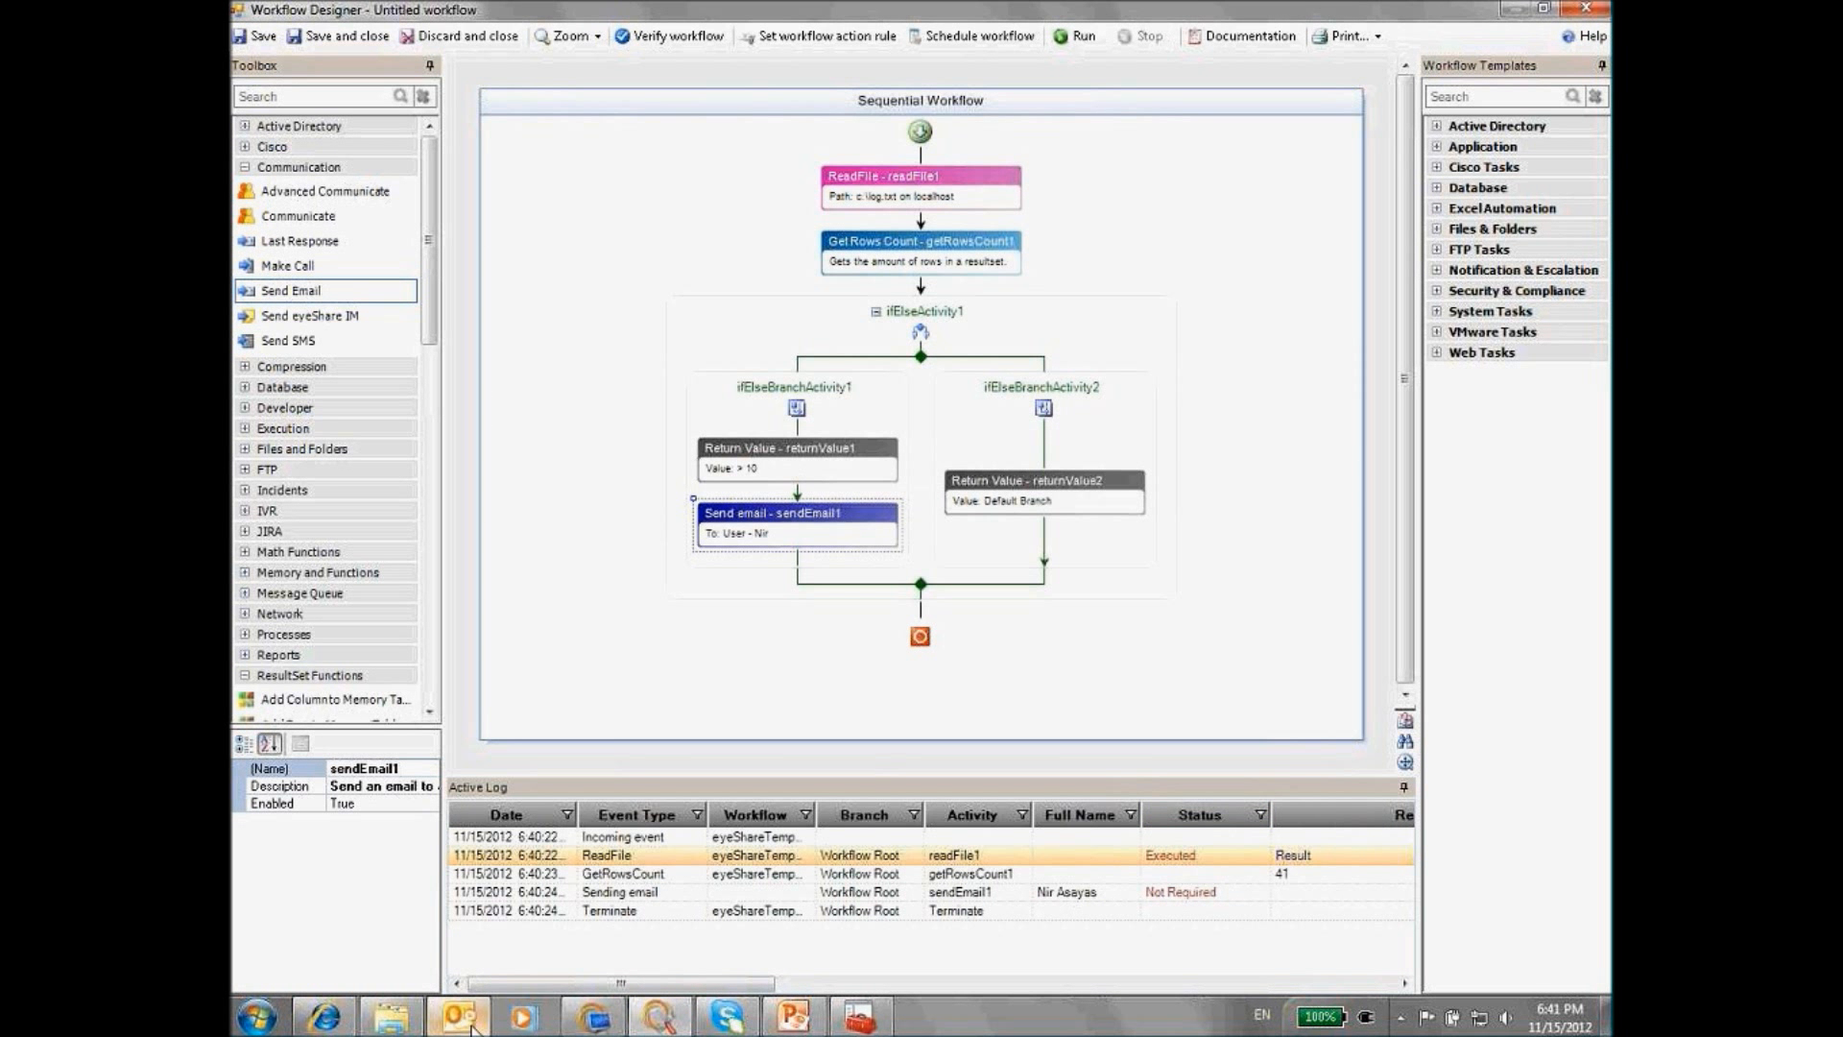
{"action": "left_click", "coordinate": [459, 1018]}
Run Send/Receive All Folders in Outlook to check for new mail, then minimise Outlook
{"action": "left_click", "coordinate": [464, 238]}
{"action": "left_click", "coordinate": [464, 237]}
{"action": "left_click", "coordinate": [1478, 115]}
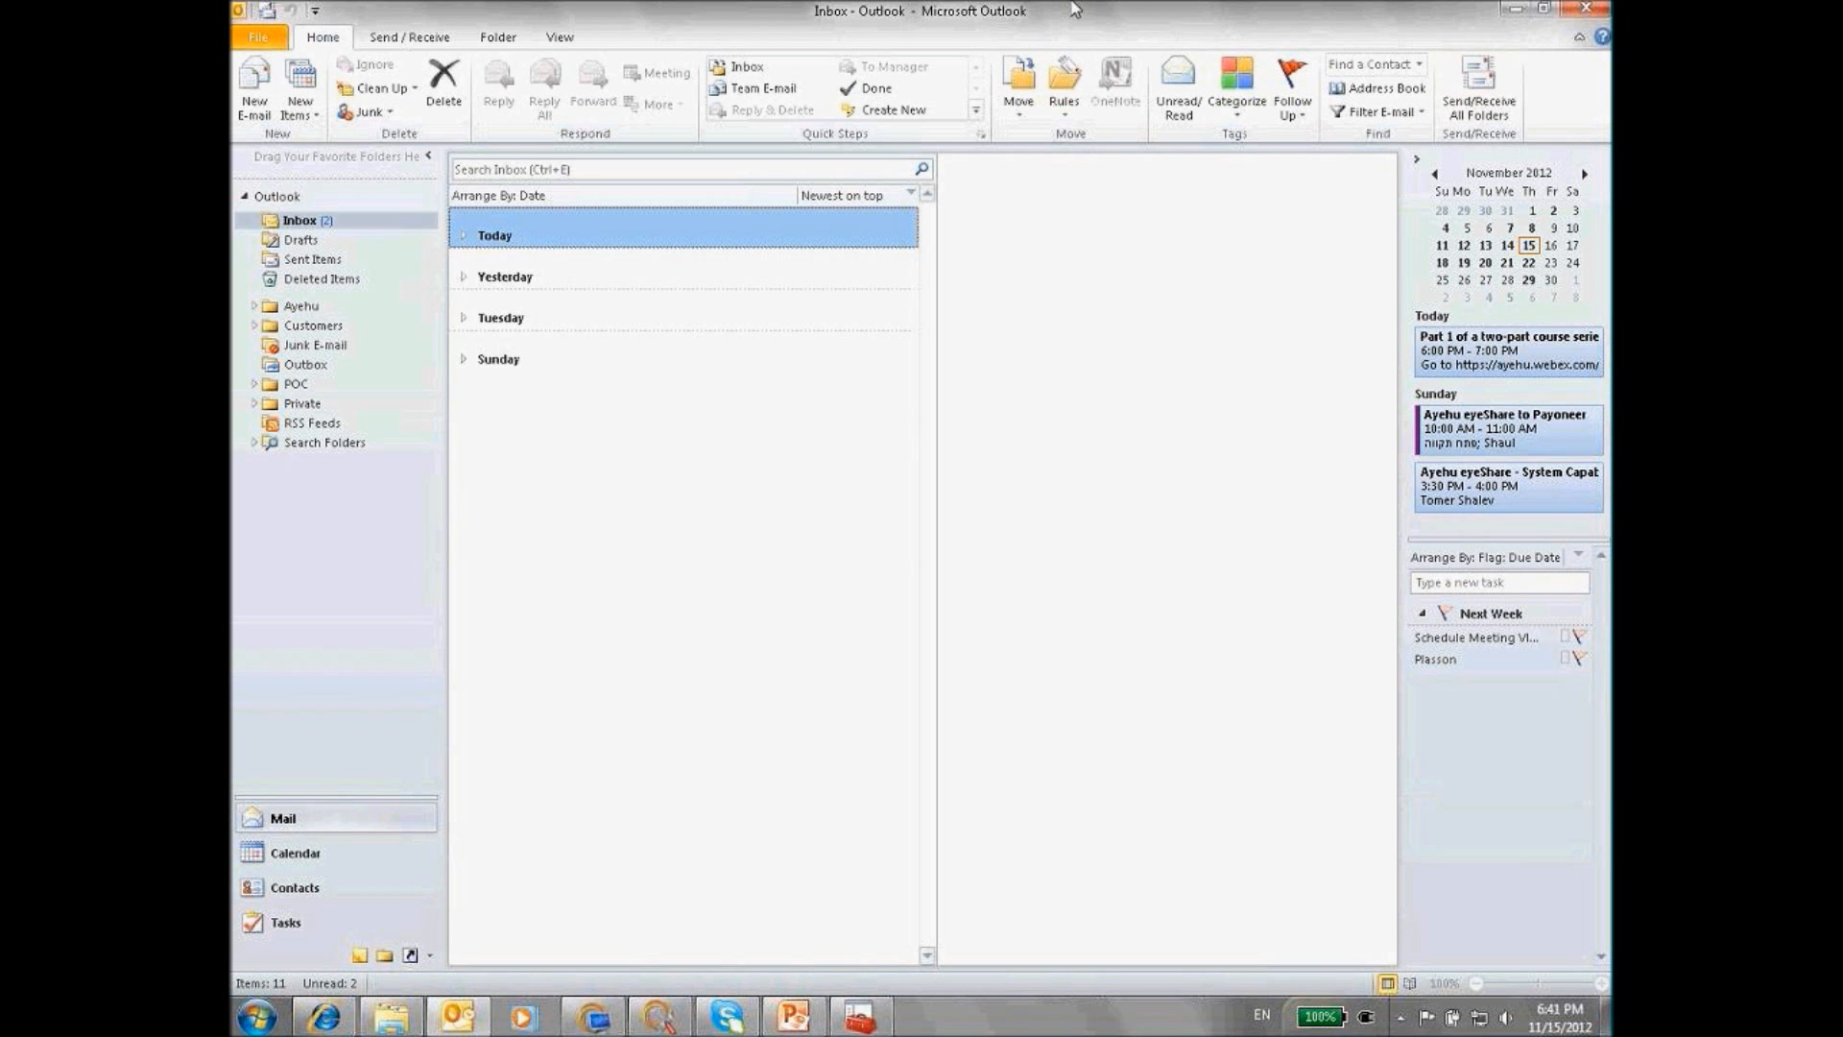
{"action": "left_click", "coordinate": [1517, 11]}
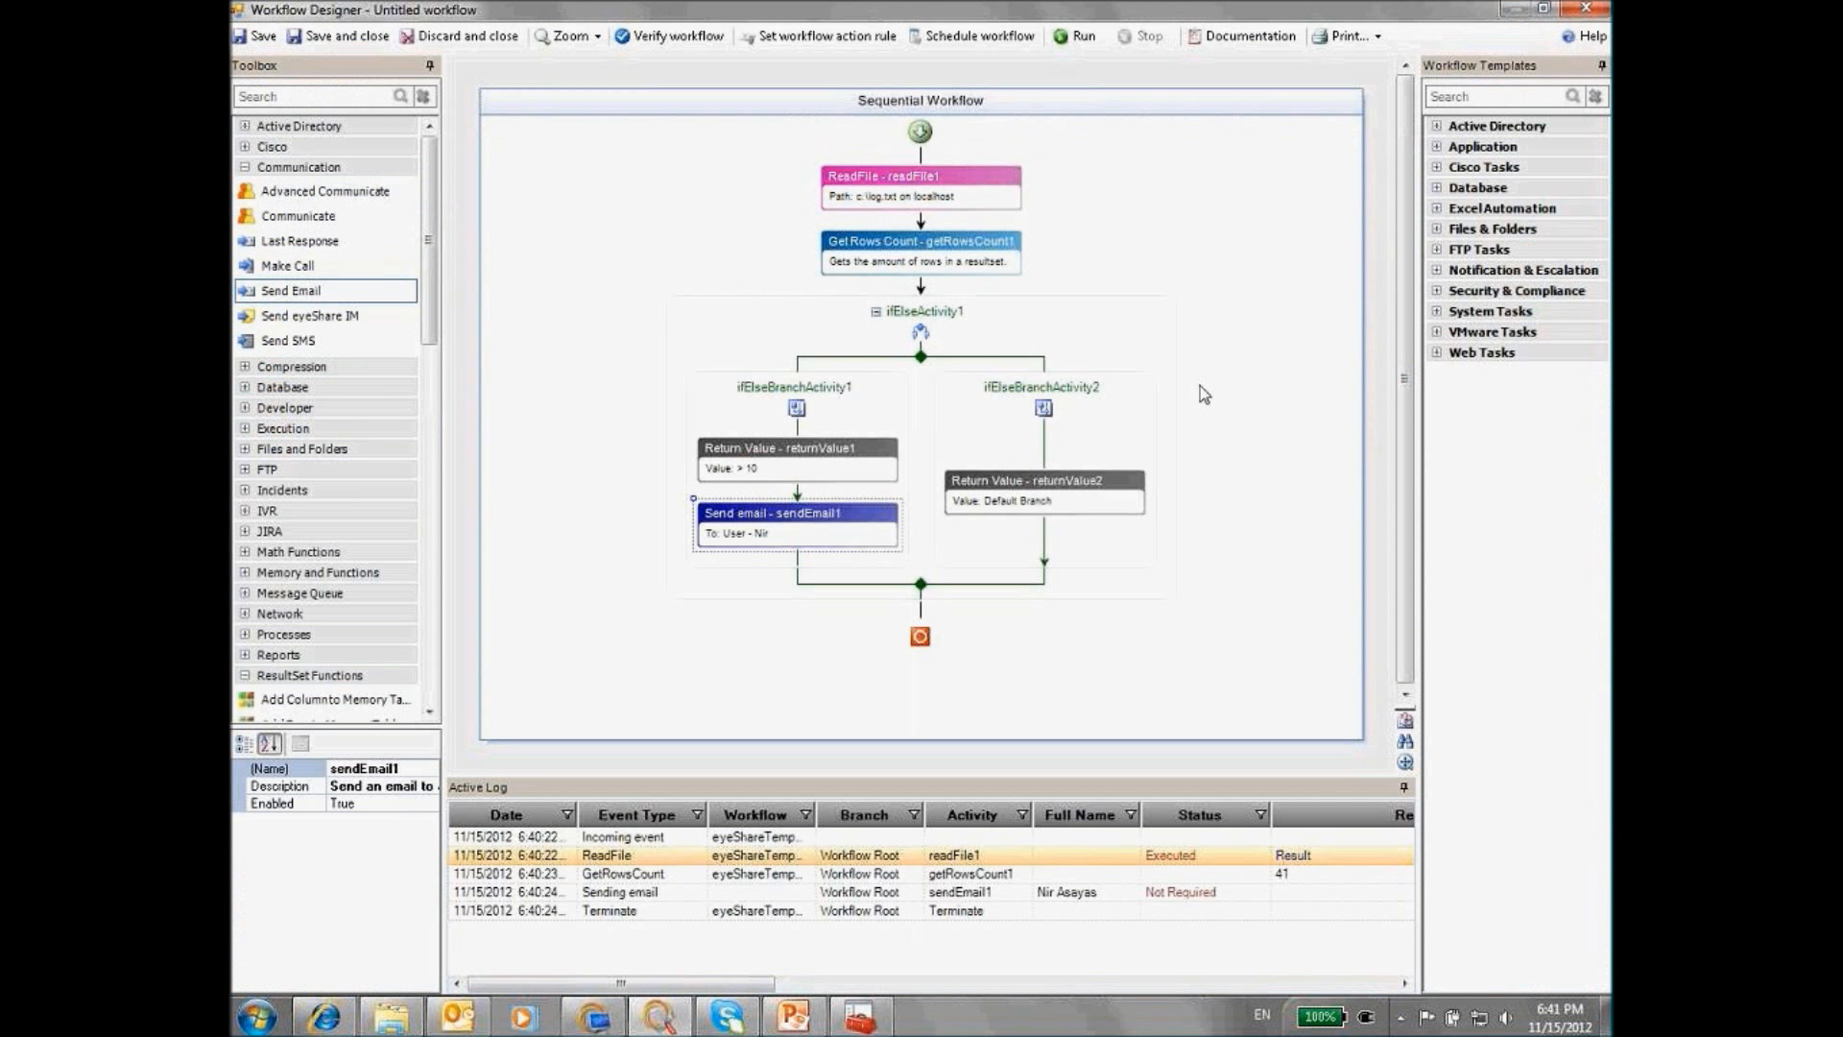
Show slide 18, 'Workflow – Using List of Servers', in the PowerPoint course deck
{"action": "left_click", "coordinate": [812, 1023]}
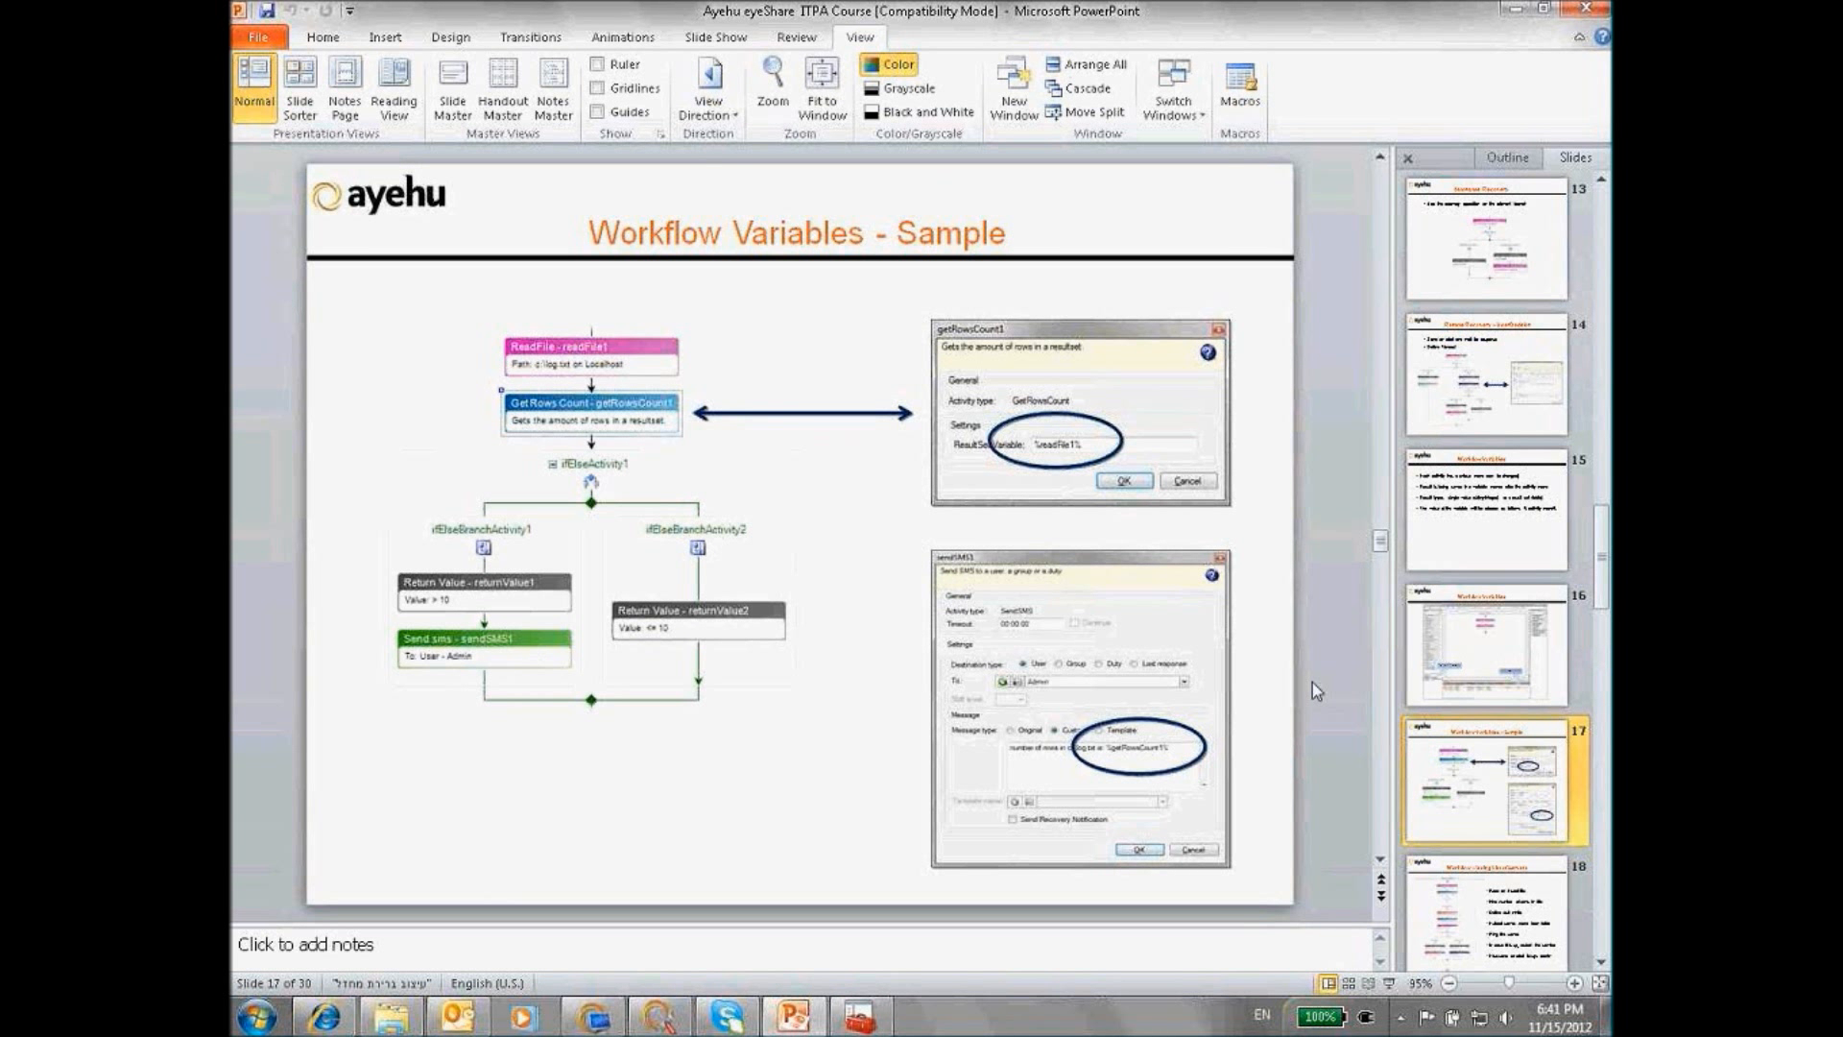
{"action": "scroll", "coordinate": [1511, 696], "scroll_direction": "down", "scroll_amount": 1}
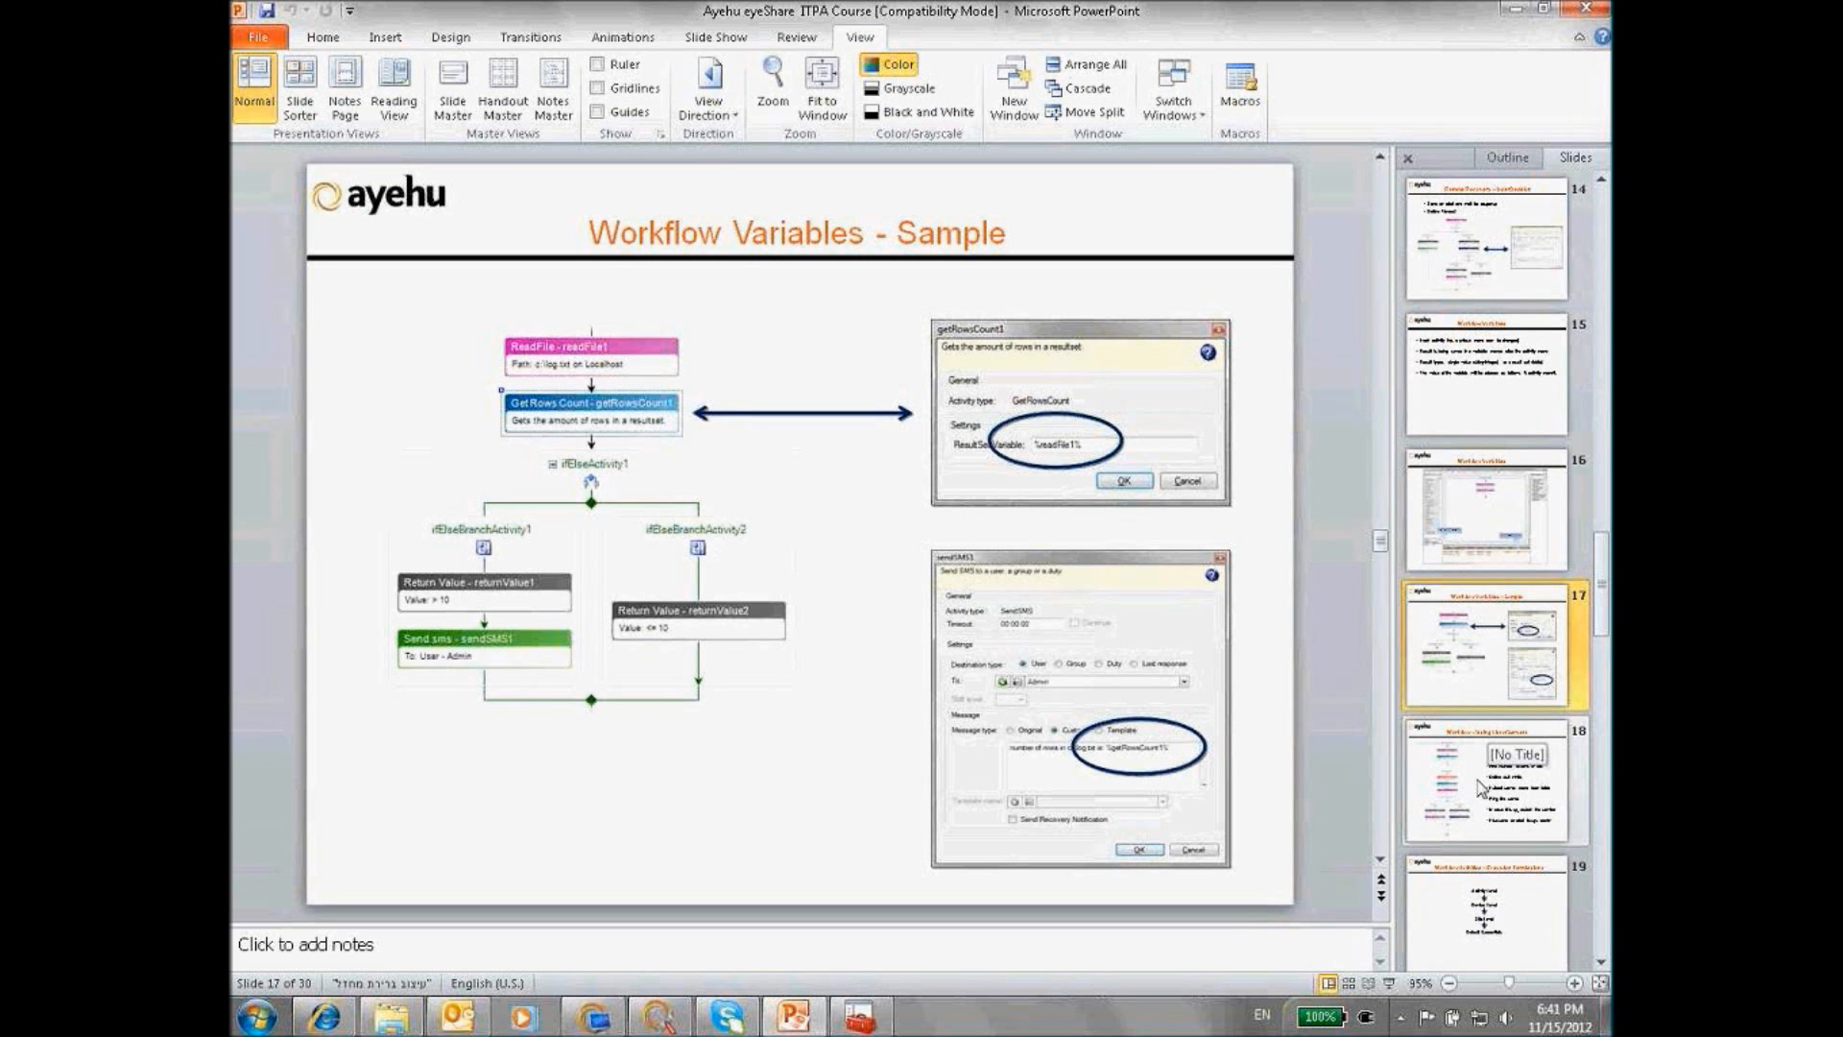
{"action": "left_click", "coordinate": [1482, 787]}
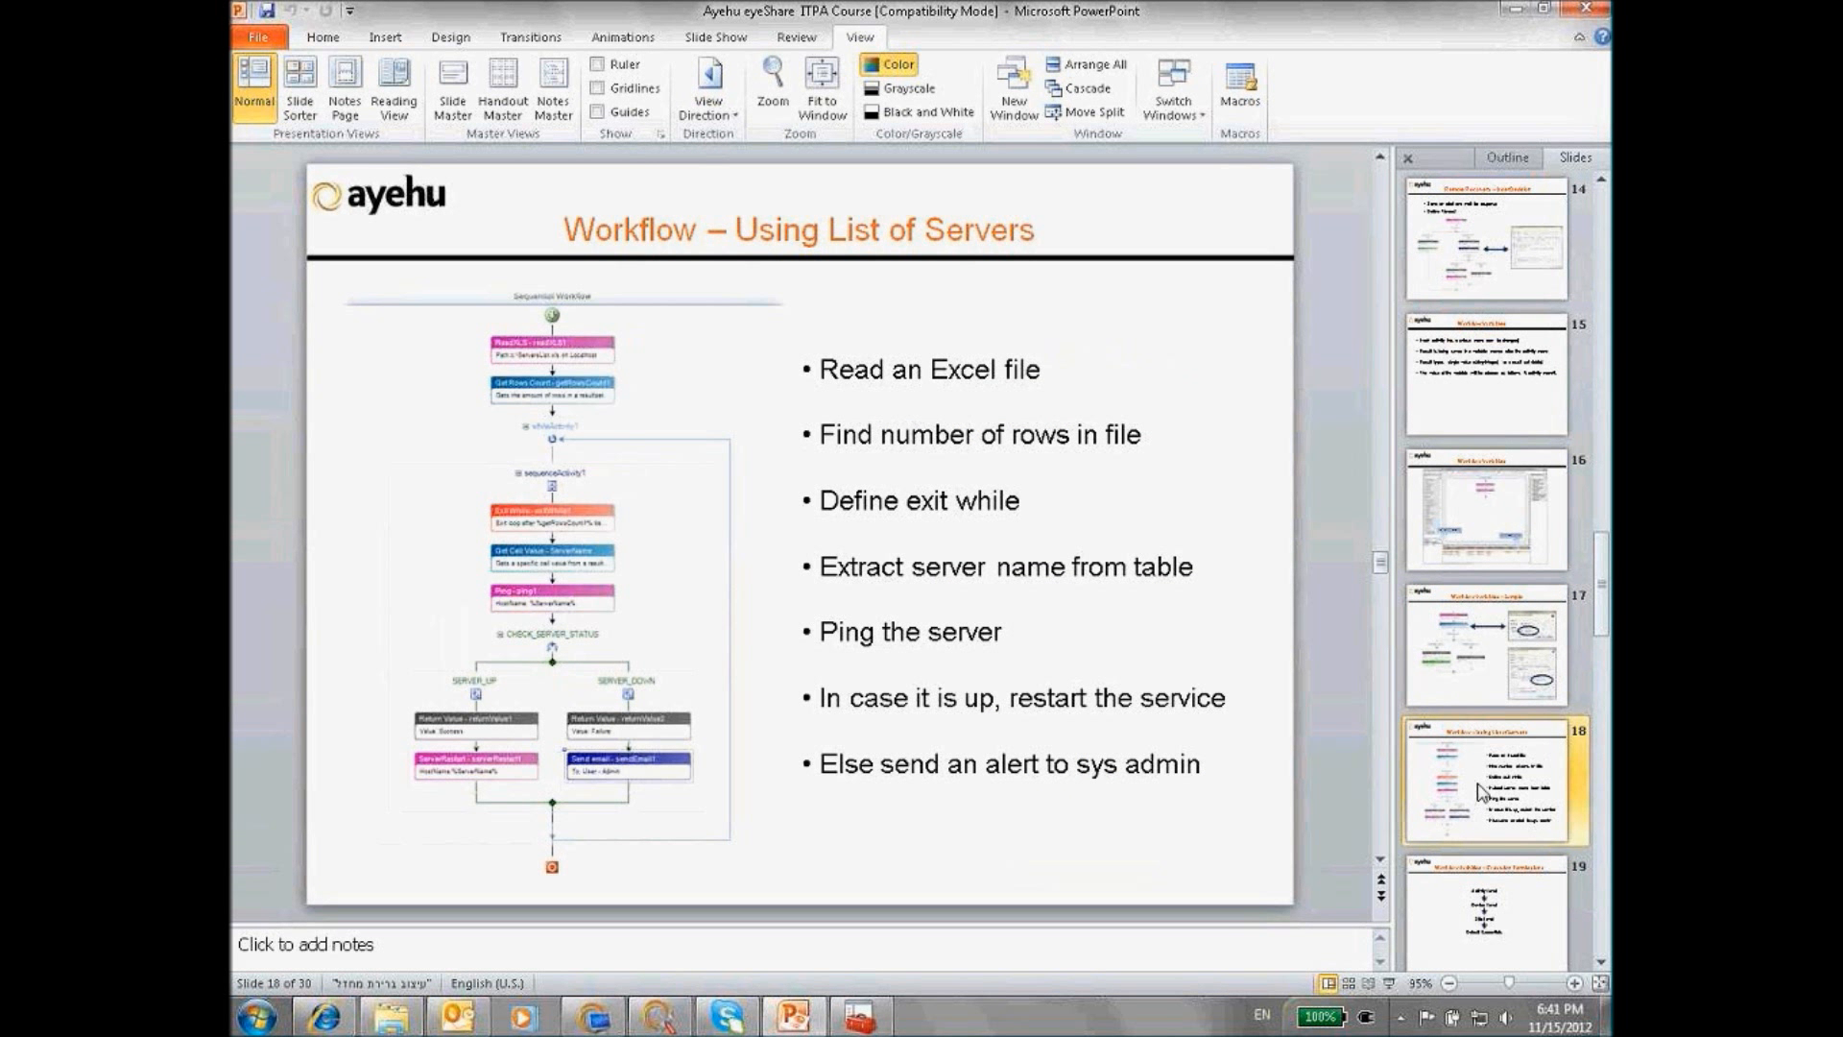
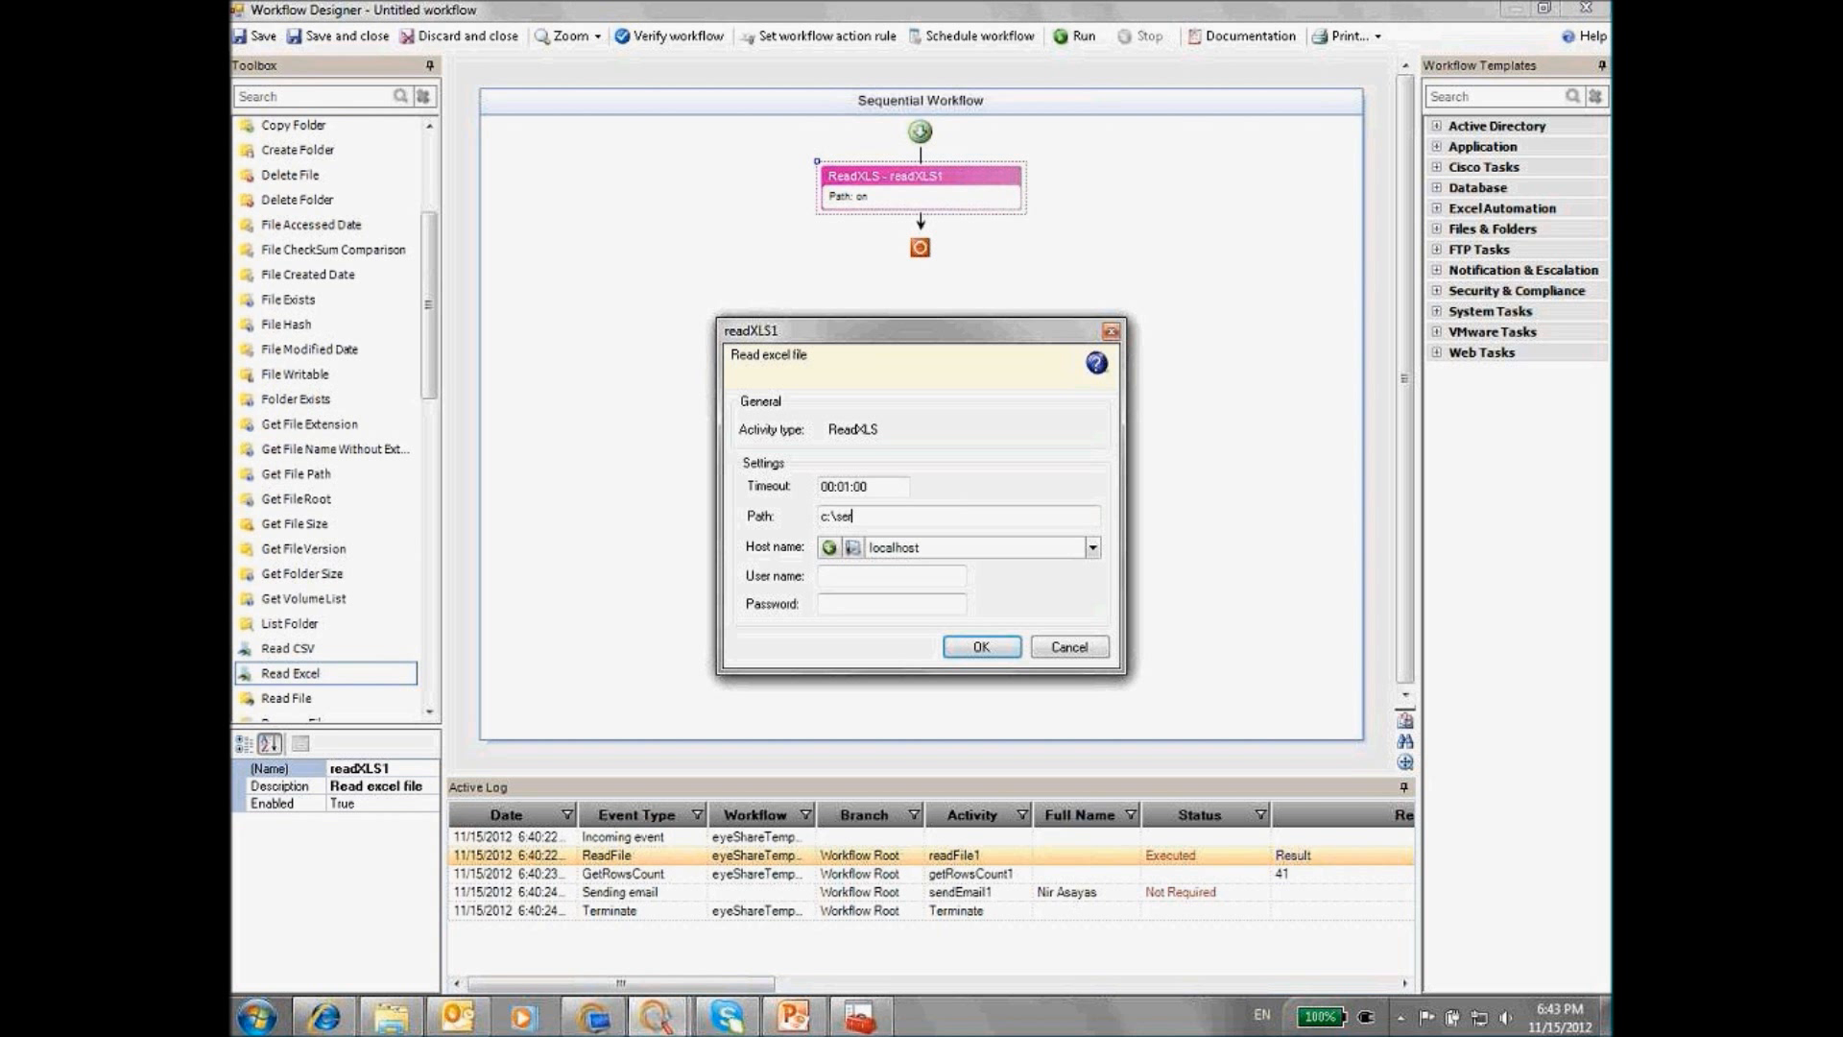
Complete the Read Excel step's file path with servers.xls
{"action": "type", "text": "ls"}
Confirm the c:\servers.xls read step, then open the C:\ drive from Start > Run
{"action": "left_click", "coordinate": [979, 647]}
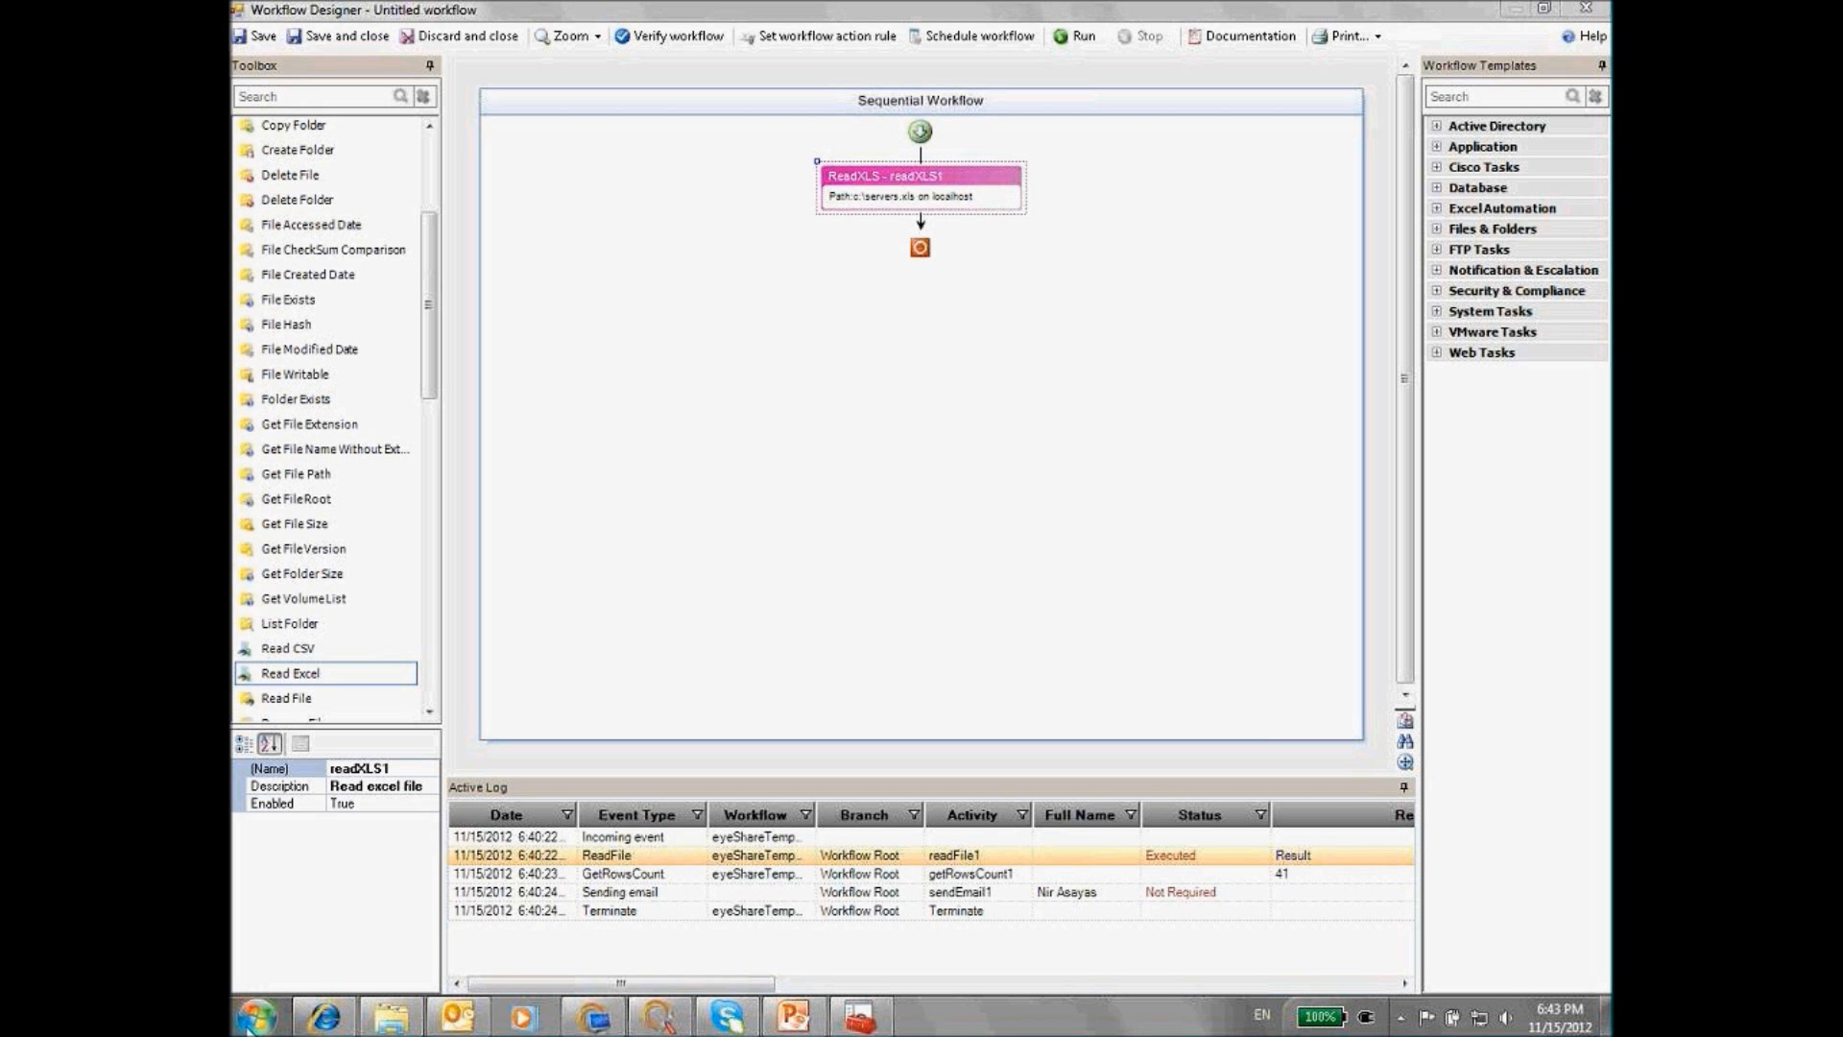
{"action": "key", "text": "super"}
{"action": "left_click", "coordinate": [546, 894]}
{"action": "key", "text": "Return"}
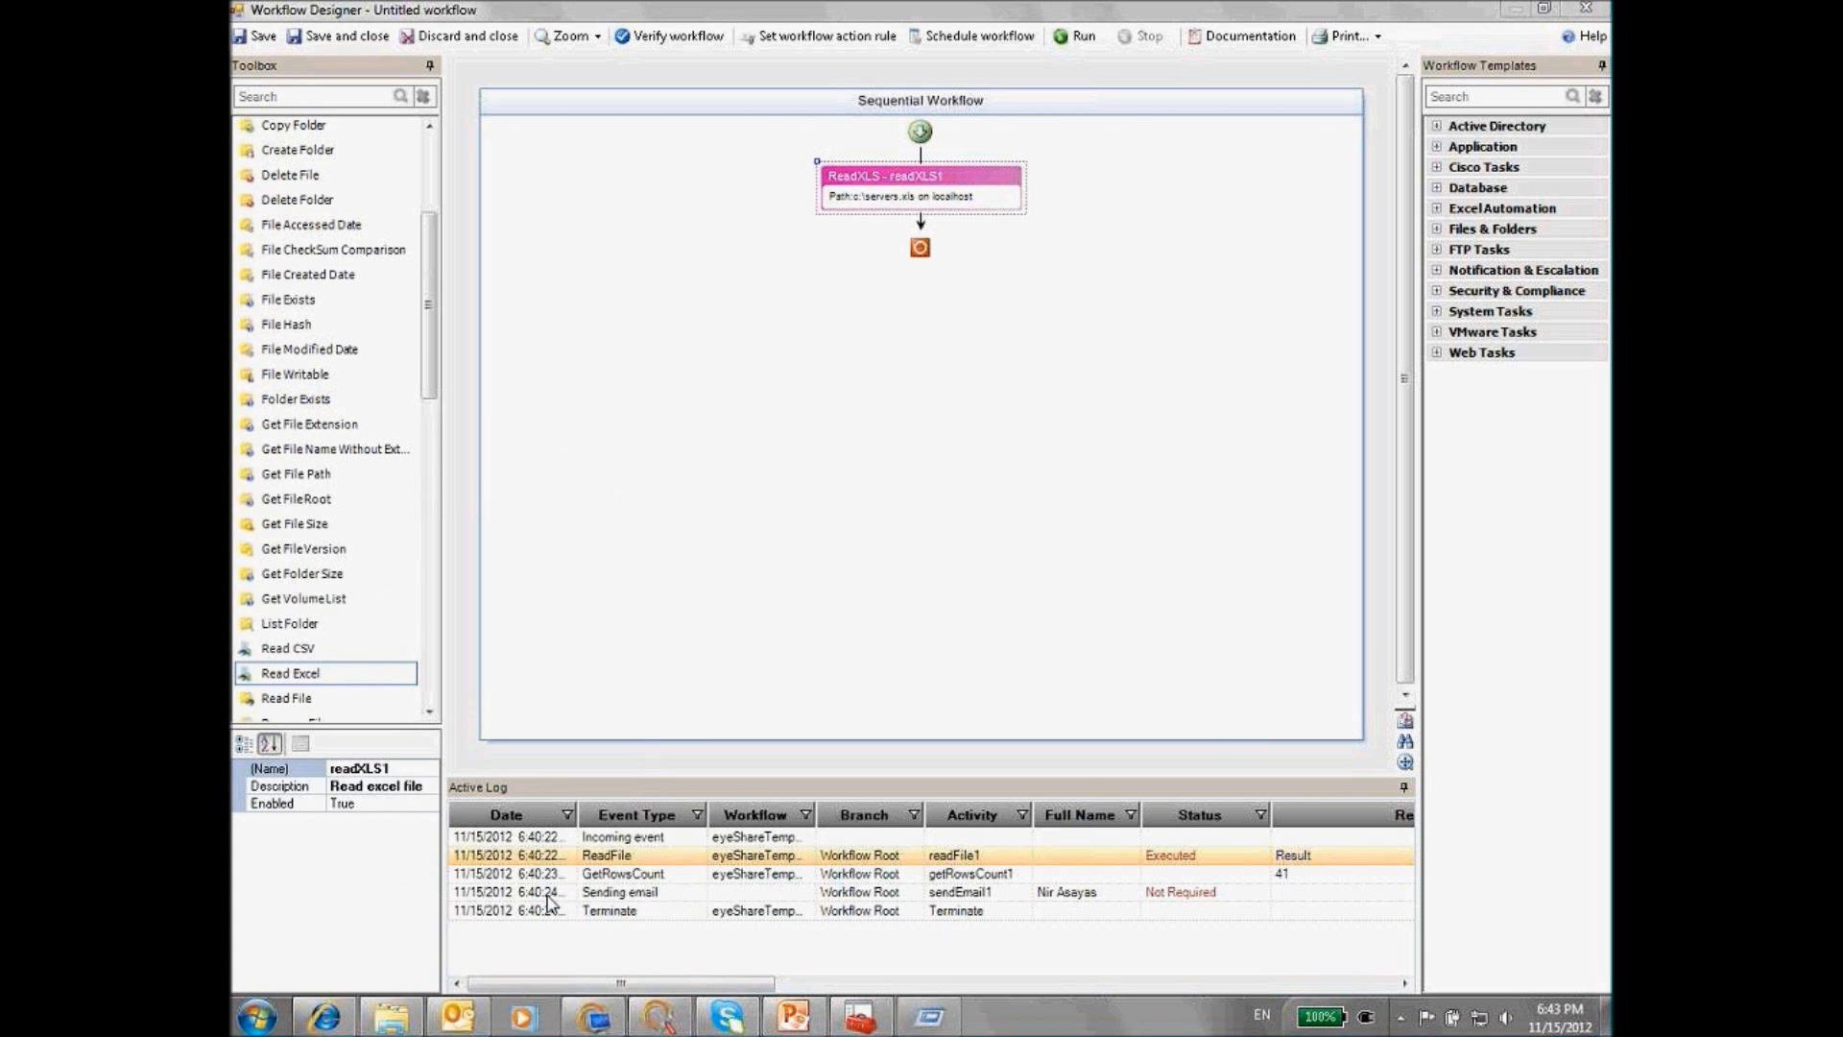
{"action": "scroll", "coordinate": [616, 845], "scroll_direction": "down", "scroll_amount": 1}
Open servers.xls to check the Server Name list, then close Excel
{"action": "double_click", "coordinate": [613, 876]}
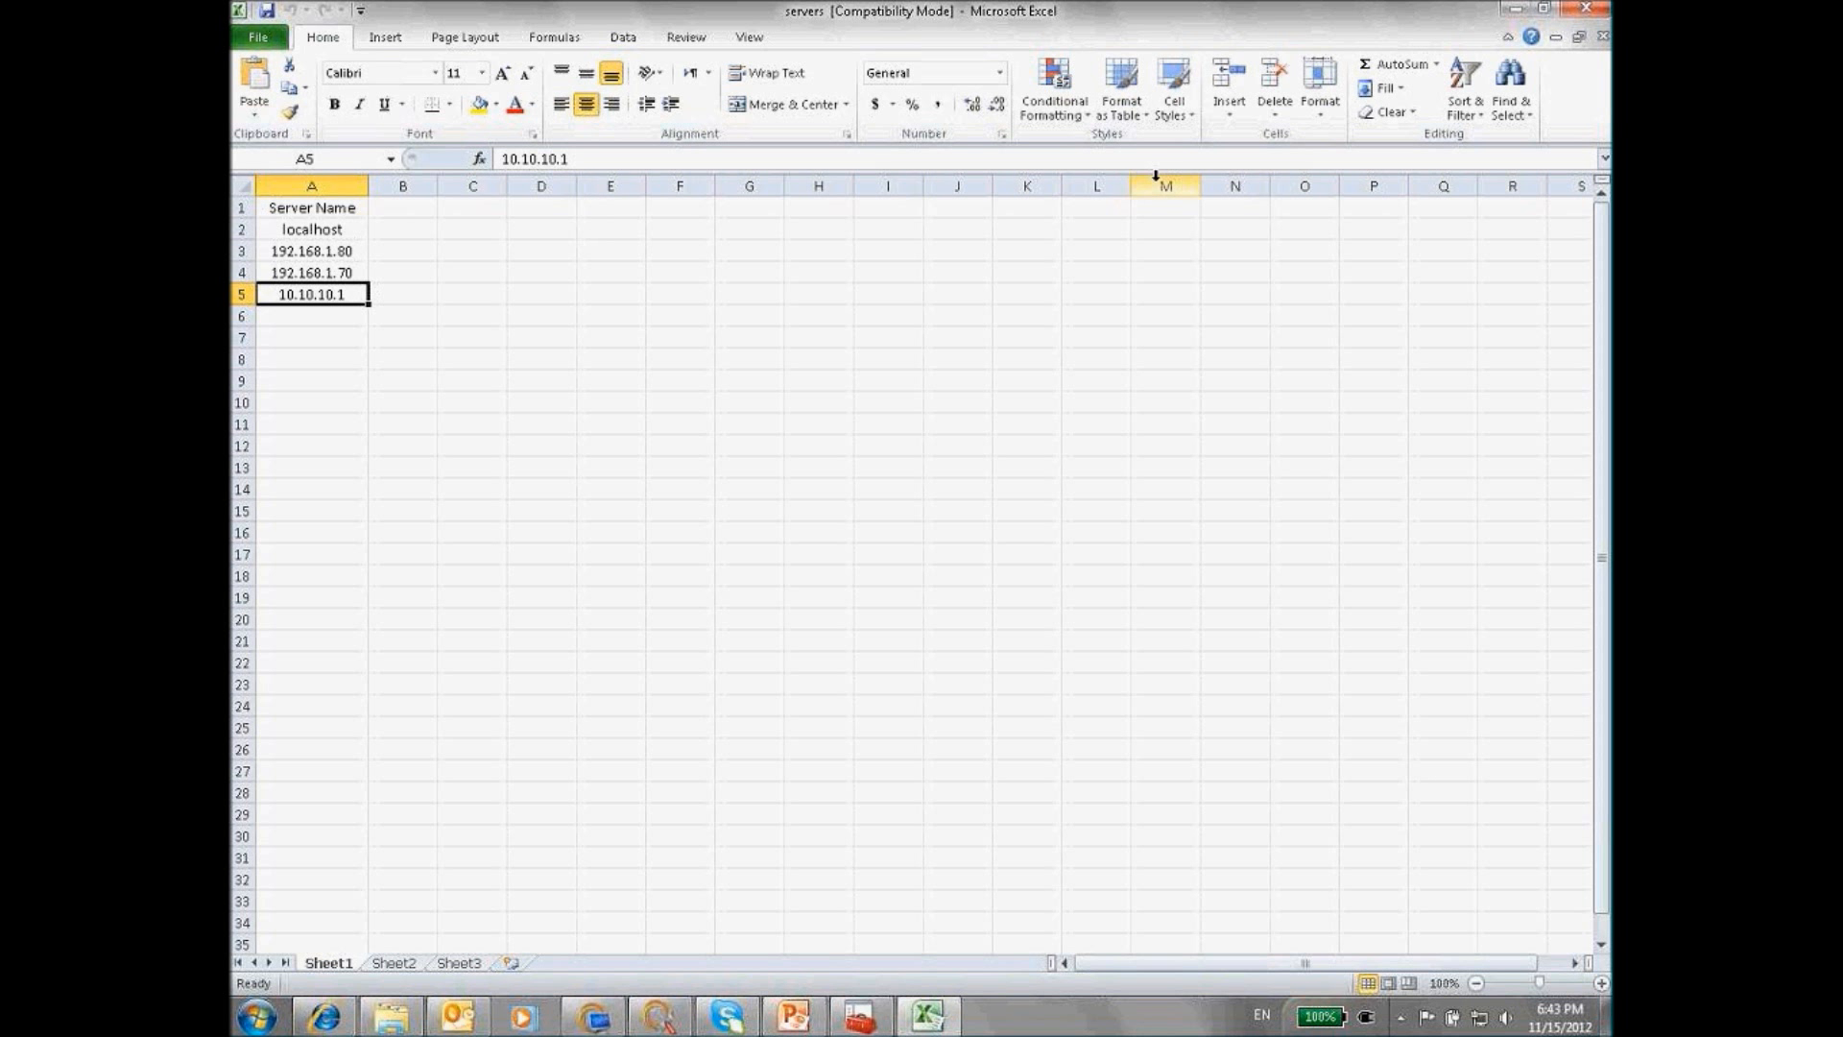
{"action": "left_click", "coordinate": [1582, 10]}
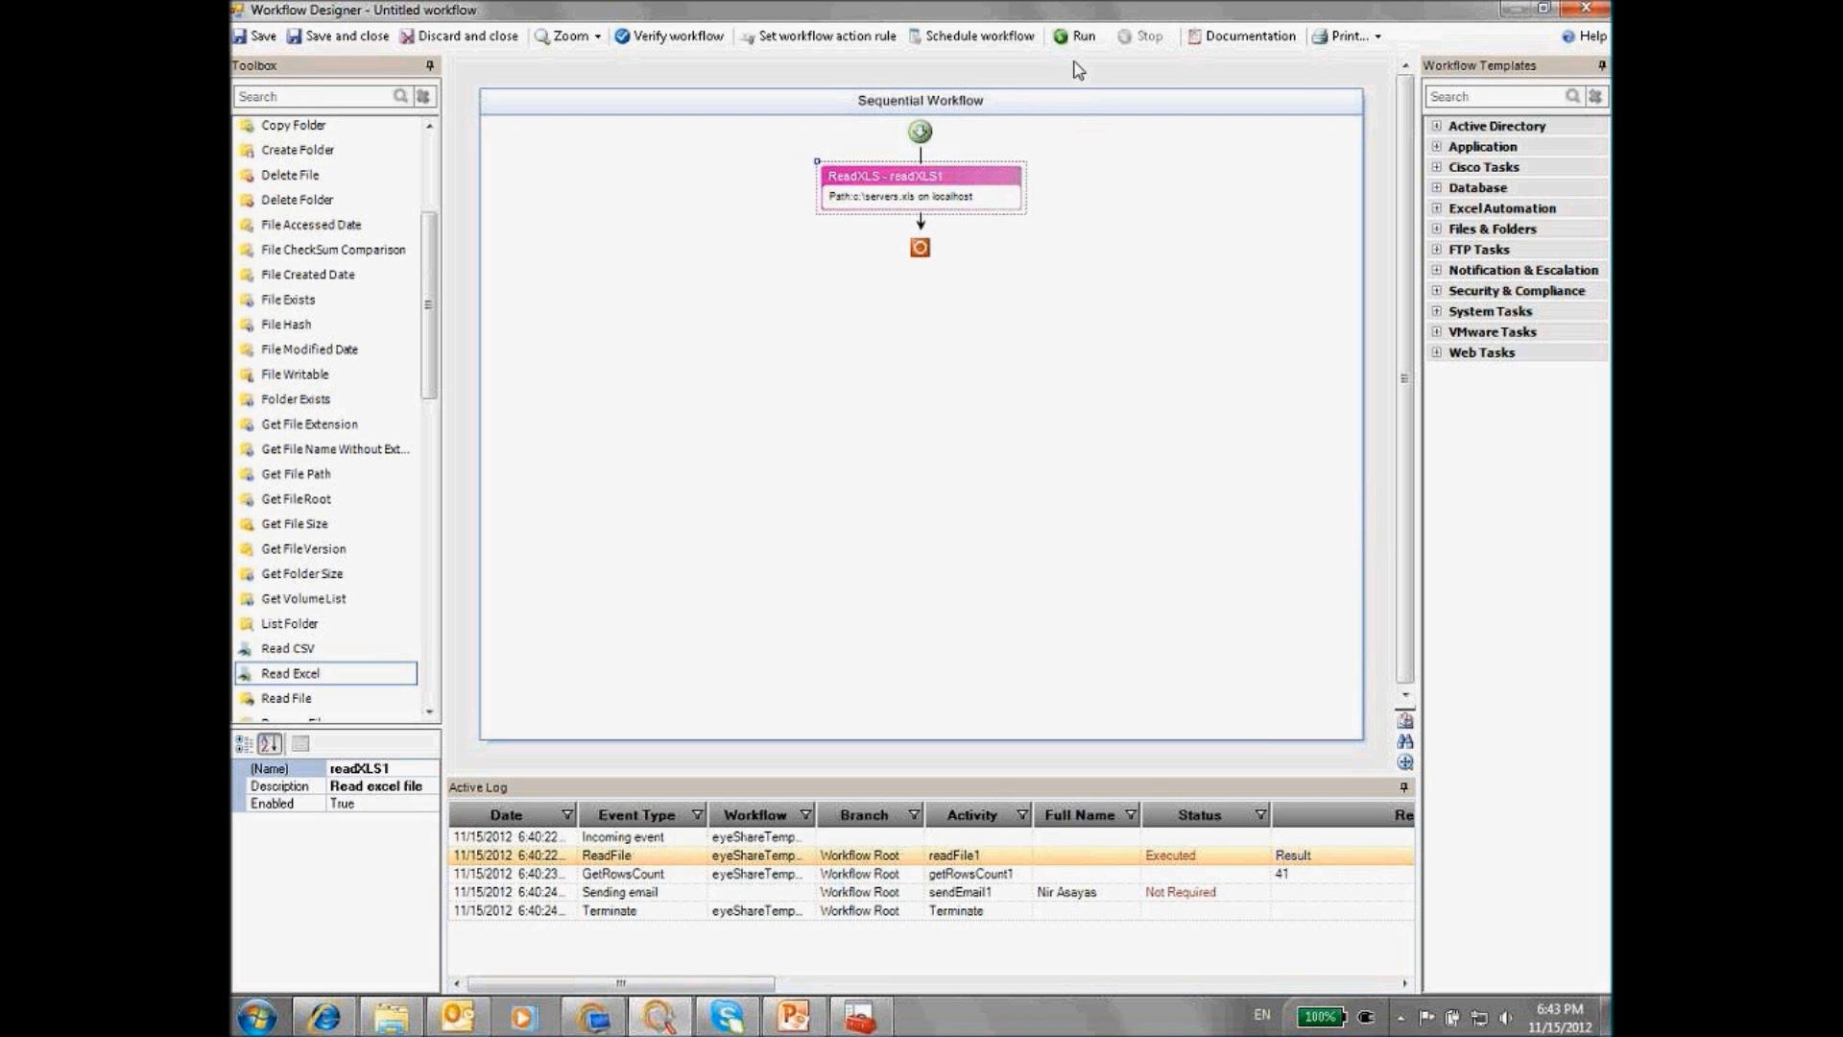
Test-run the workflow and review the server rows read from the Excel file
{"action": "left_click", "coordinate": [1075, 36]}
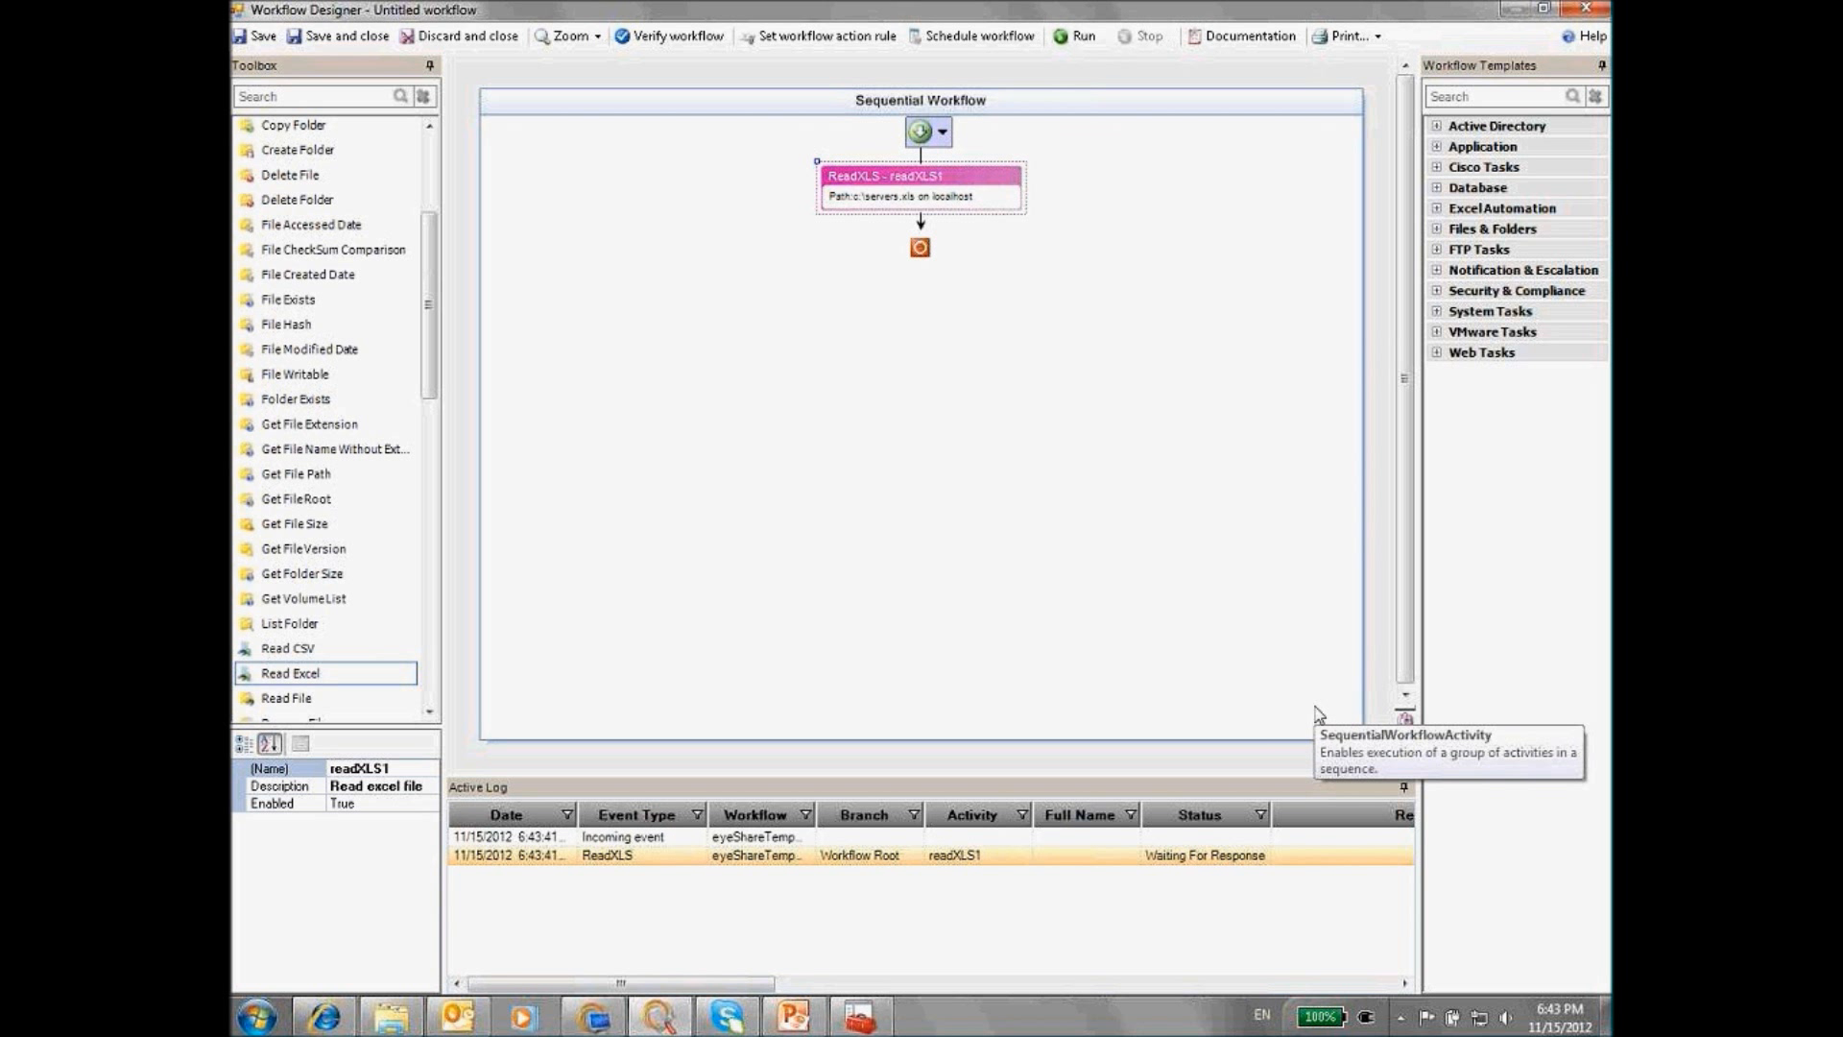
{"action": "left_click", "coordinate": [1293, 855]}
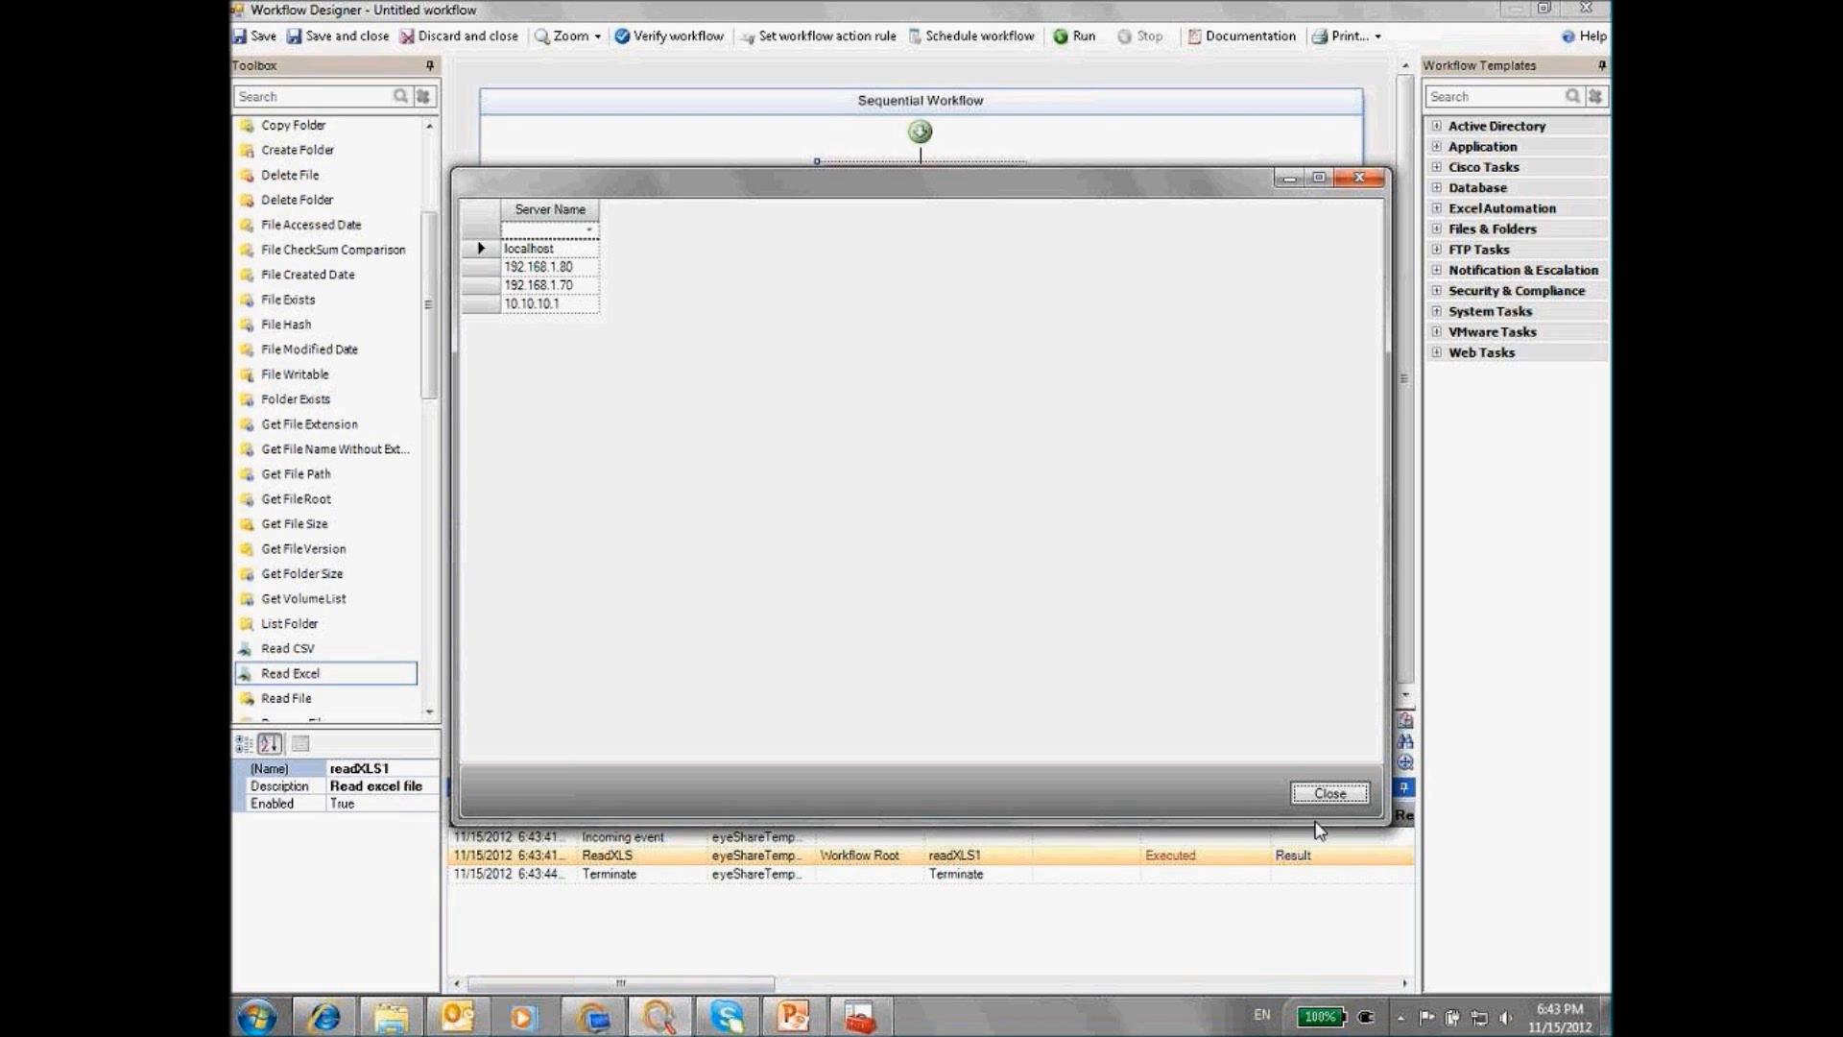
{"action": "left_click", "coordinate": [1330, 793]}
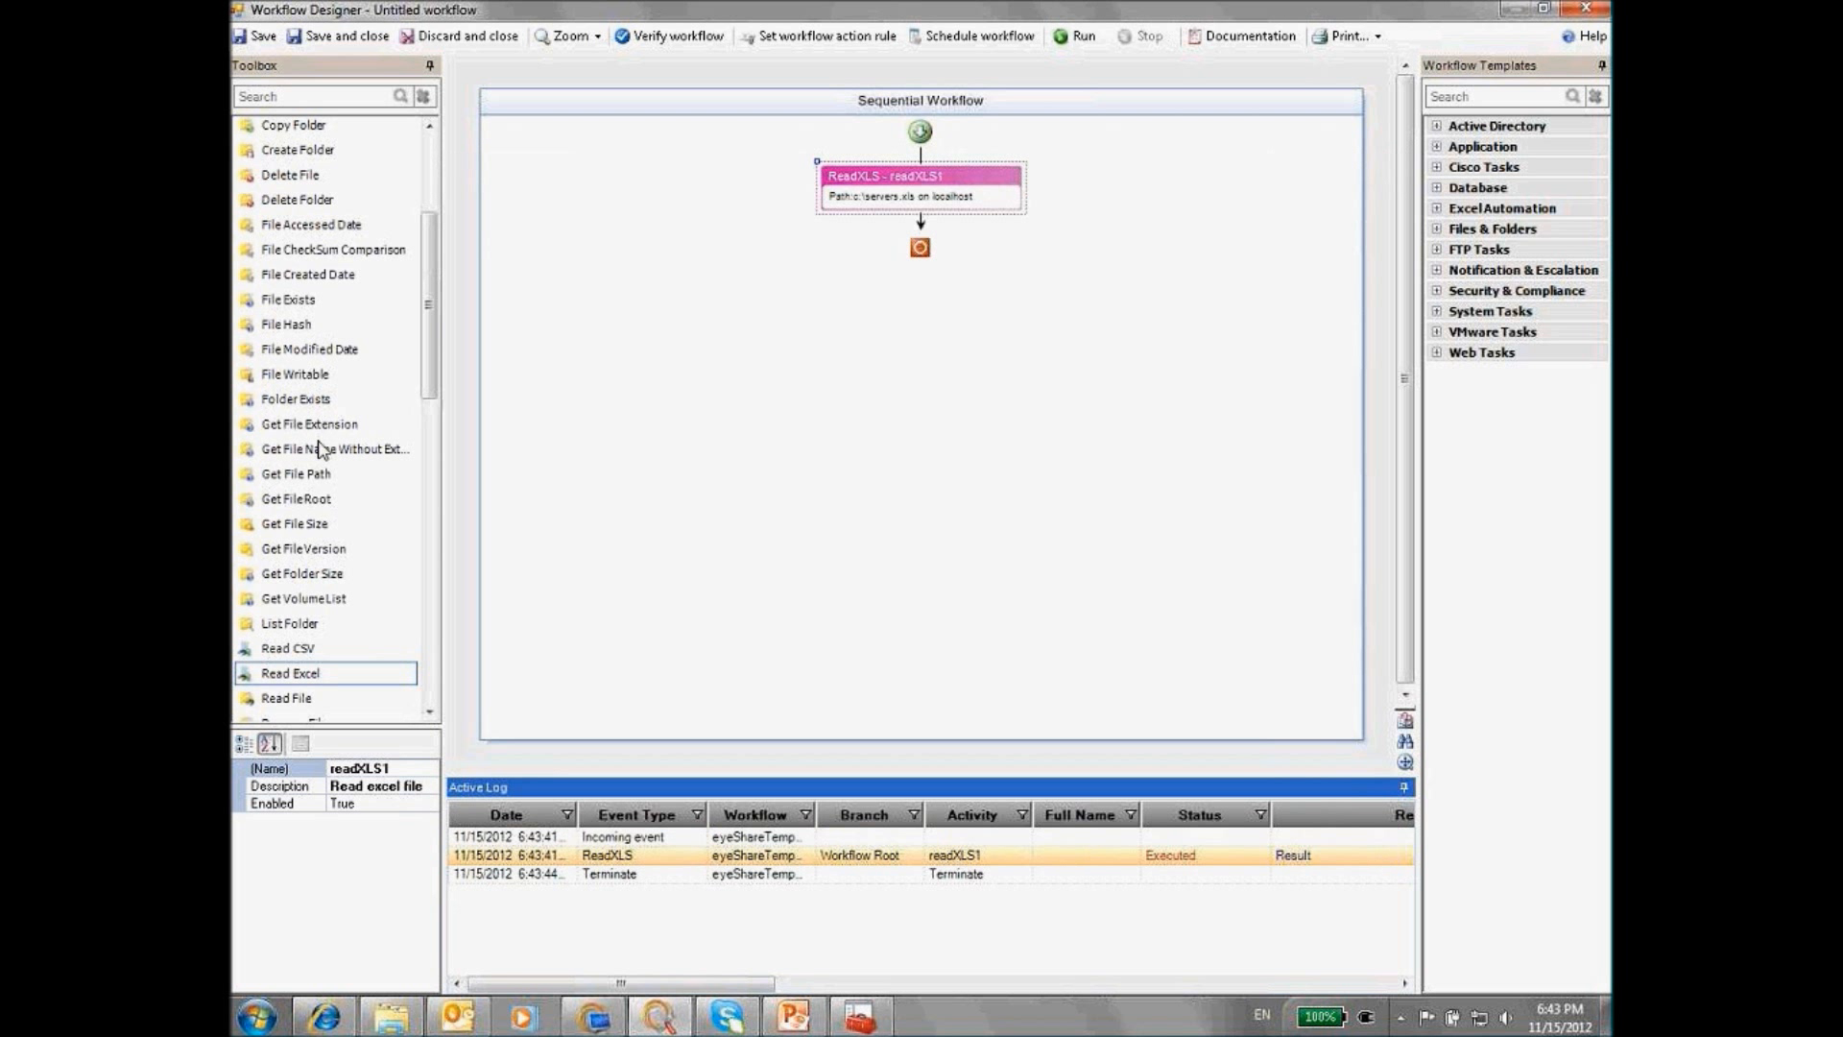
Add a Get Rows Count step after ReadXLS and copy the readXLS1 step name
{"action": "scroll", "coordinate": [326, 384], "scroll_direction": "up", "scroll_amount": 5}
{"action": "left_click", "coordinate": [244, 270]}
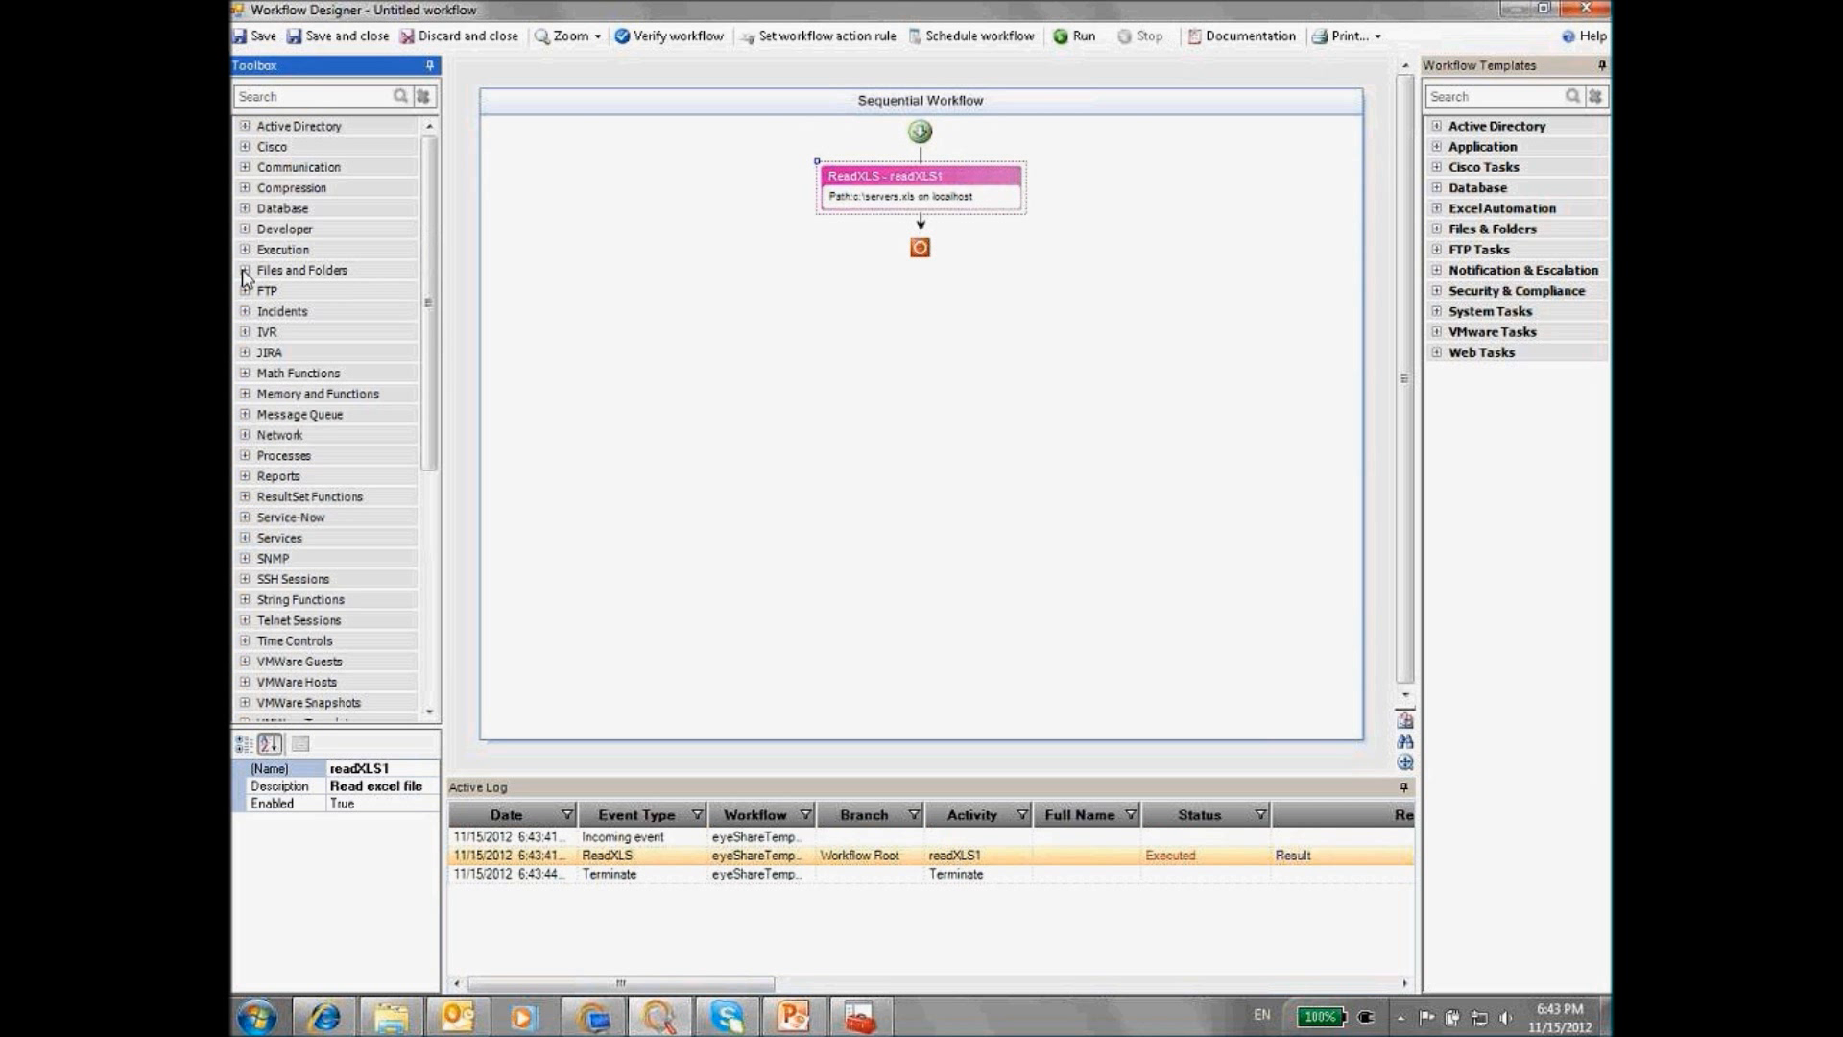
{"action": "left_click", "coordinate": [250, 496]}
{"action": "scroll", "coordinate": [307, 556], "scroll_direction": "down", "scroll_amount": 2}
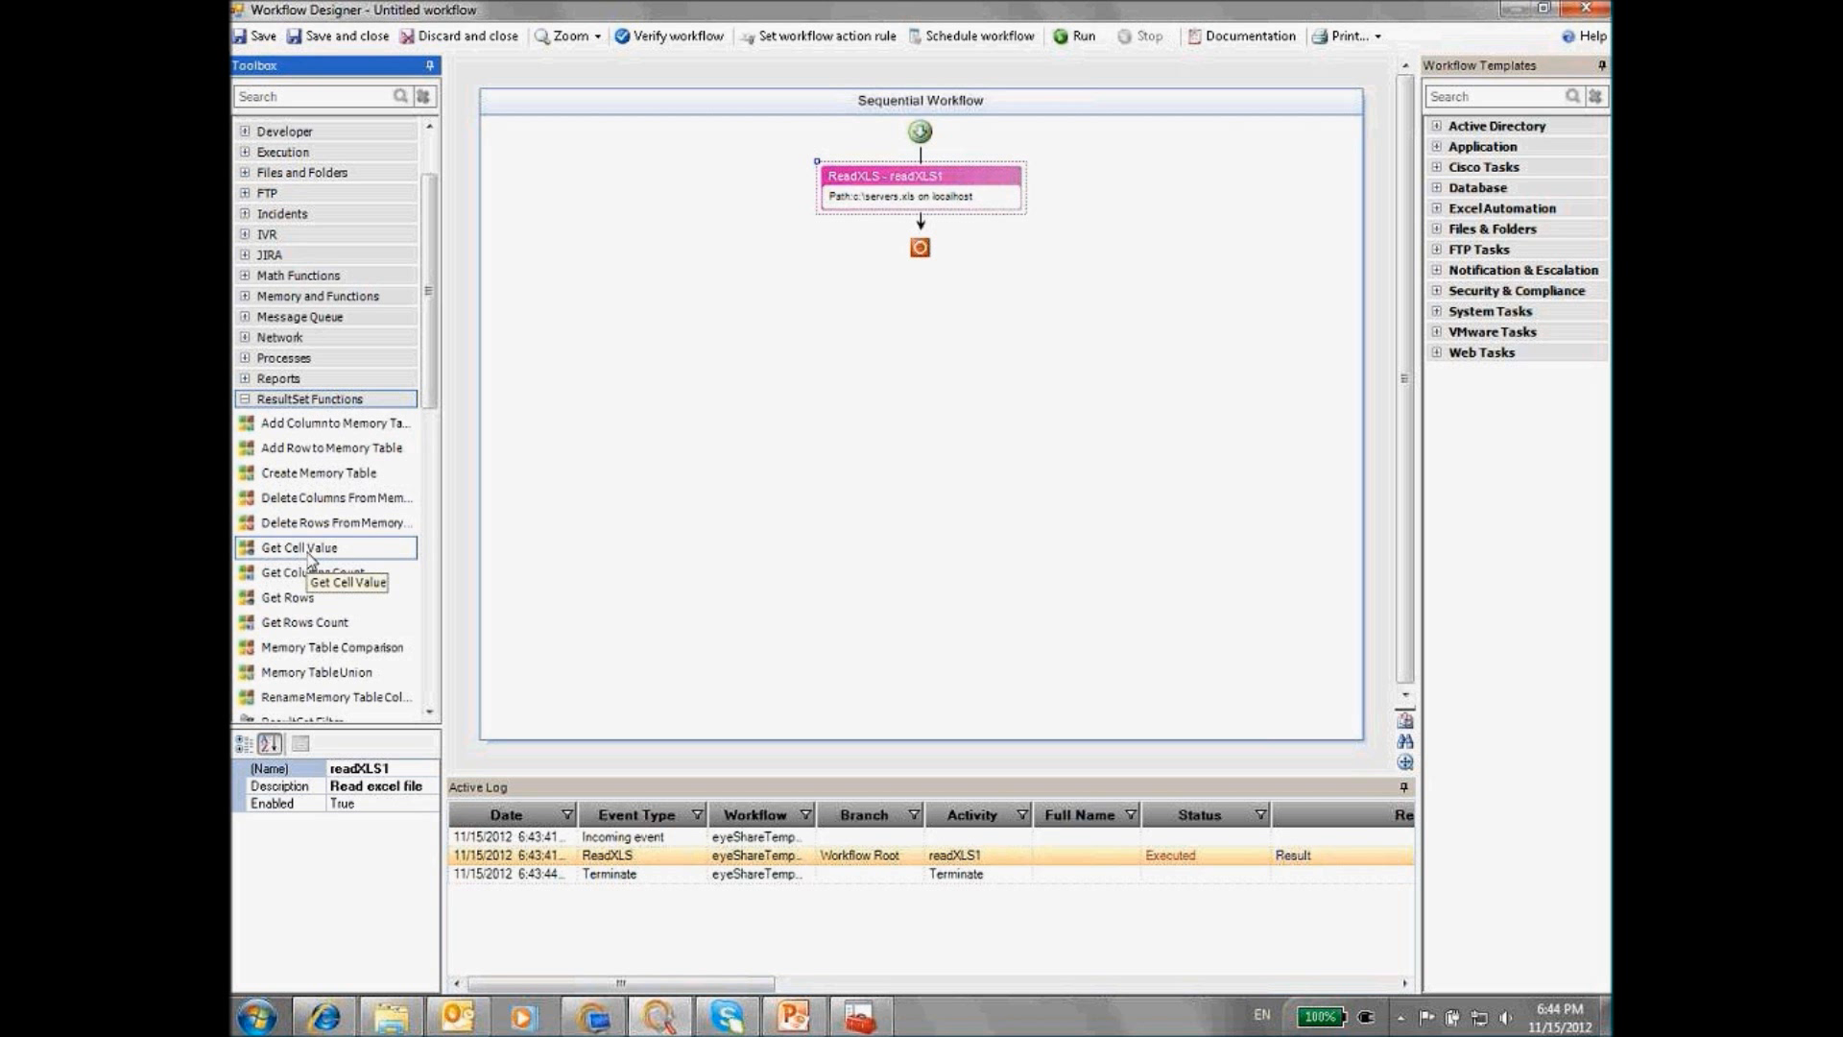
{"action": "left_click_drag", "start_coordinate": [317, 622], "coordinate": [923, 223]}
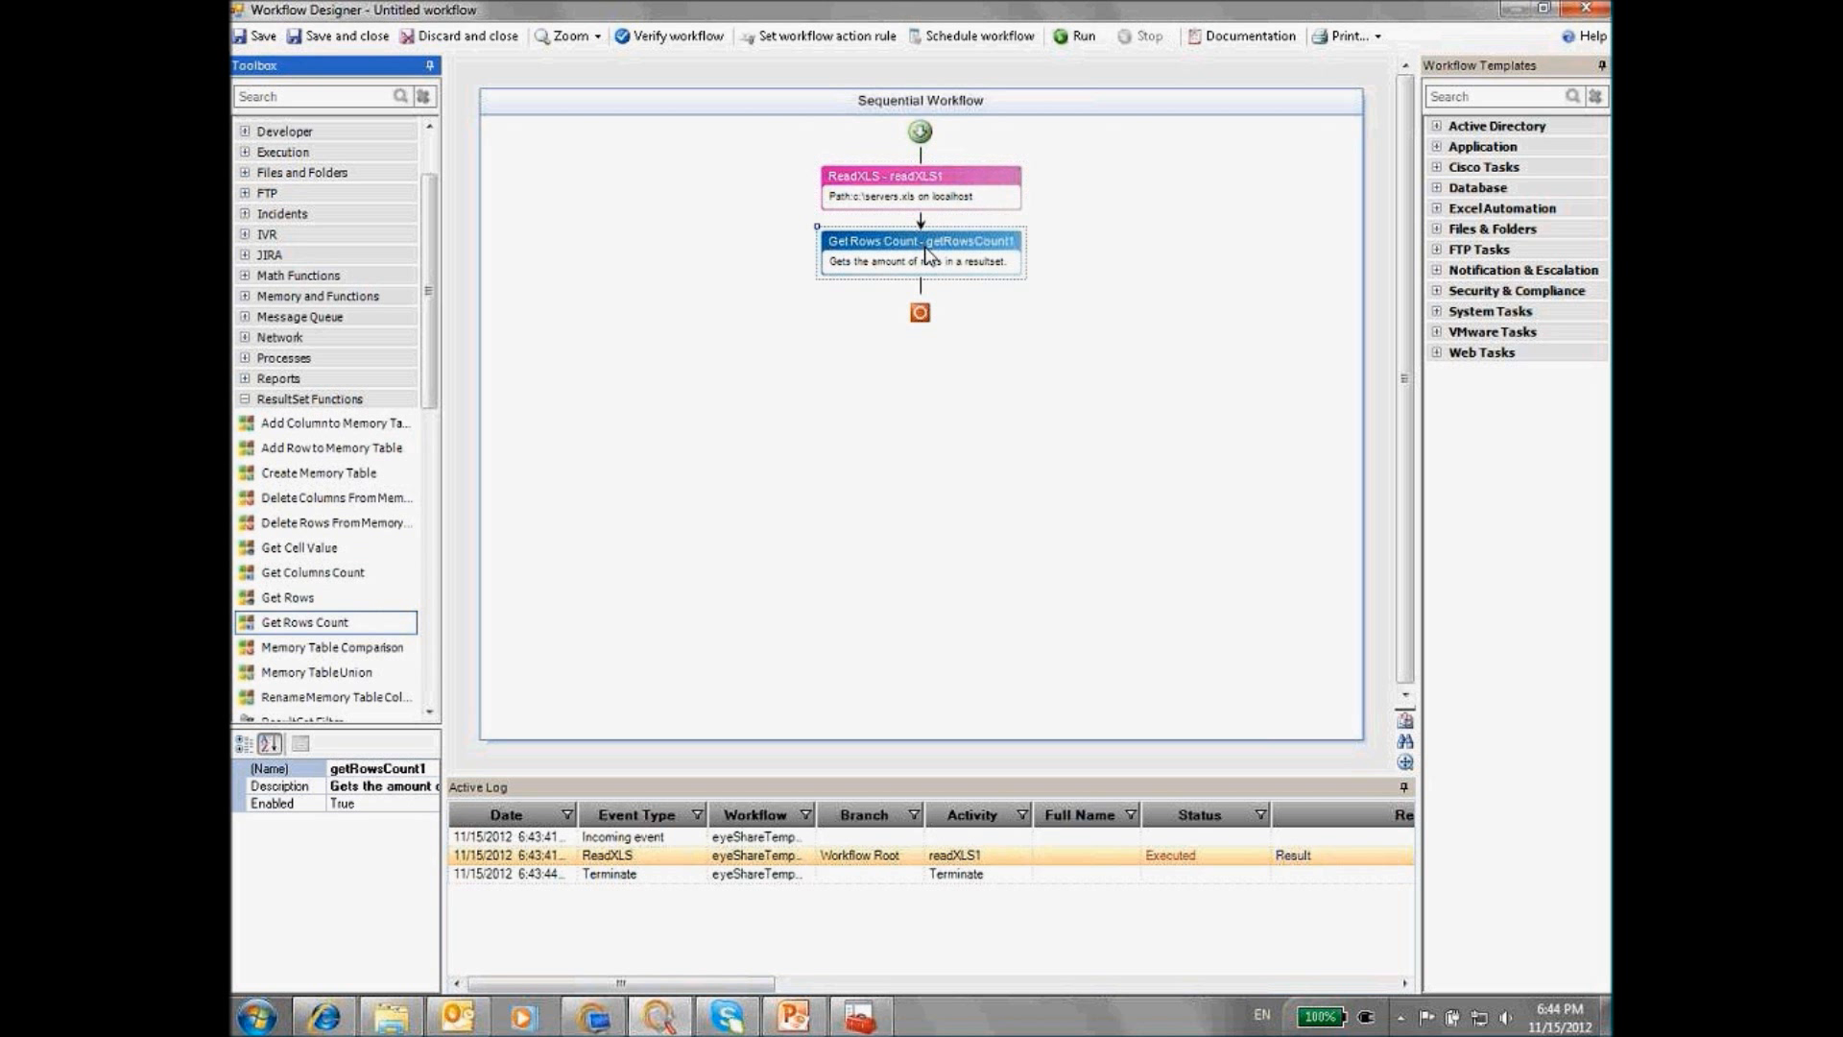
{"action": "double_click", "coordinate": [903, 180]}
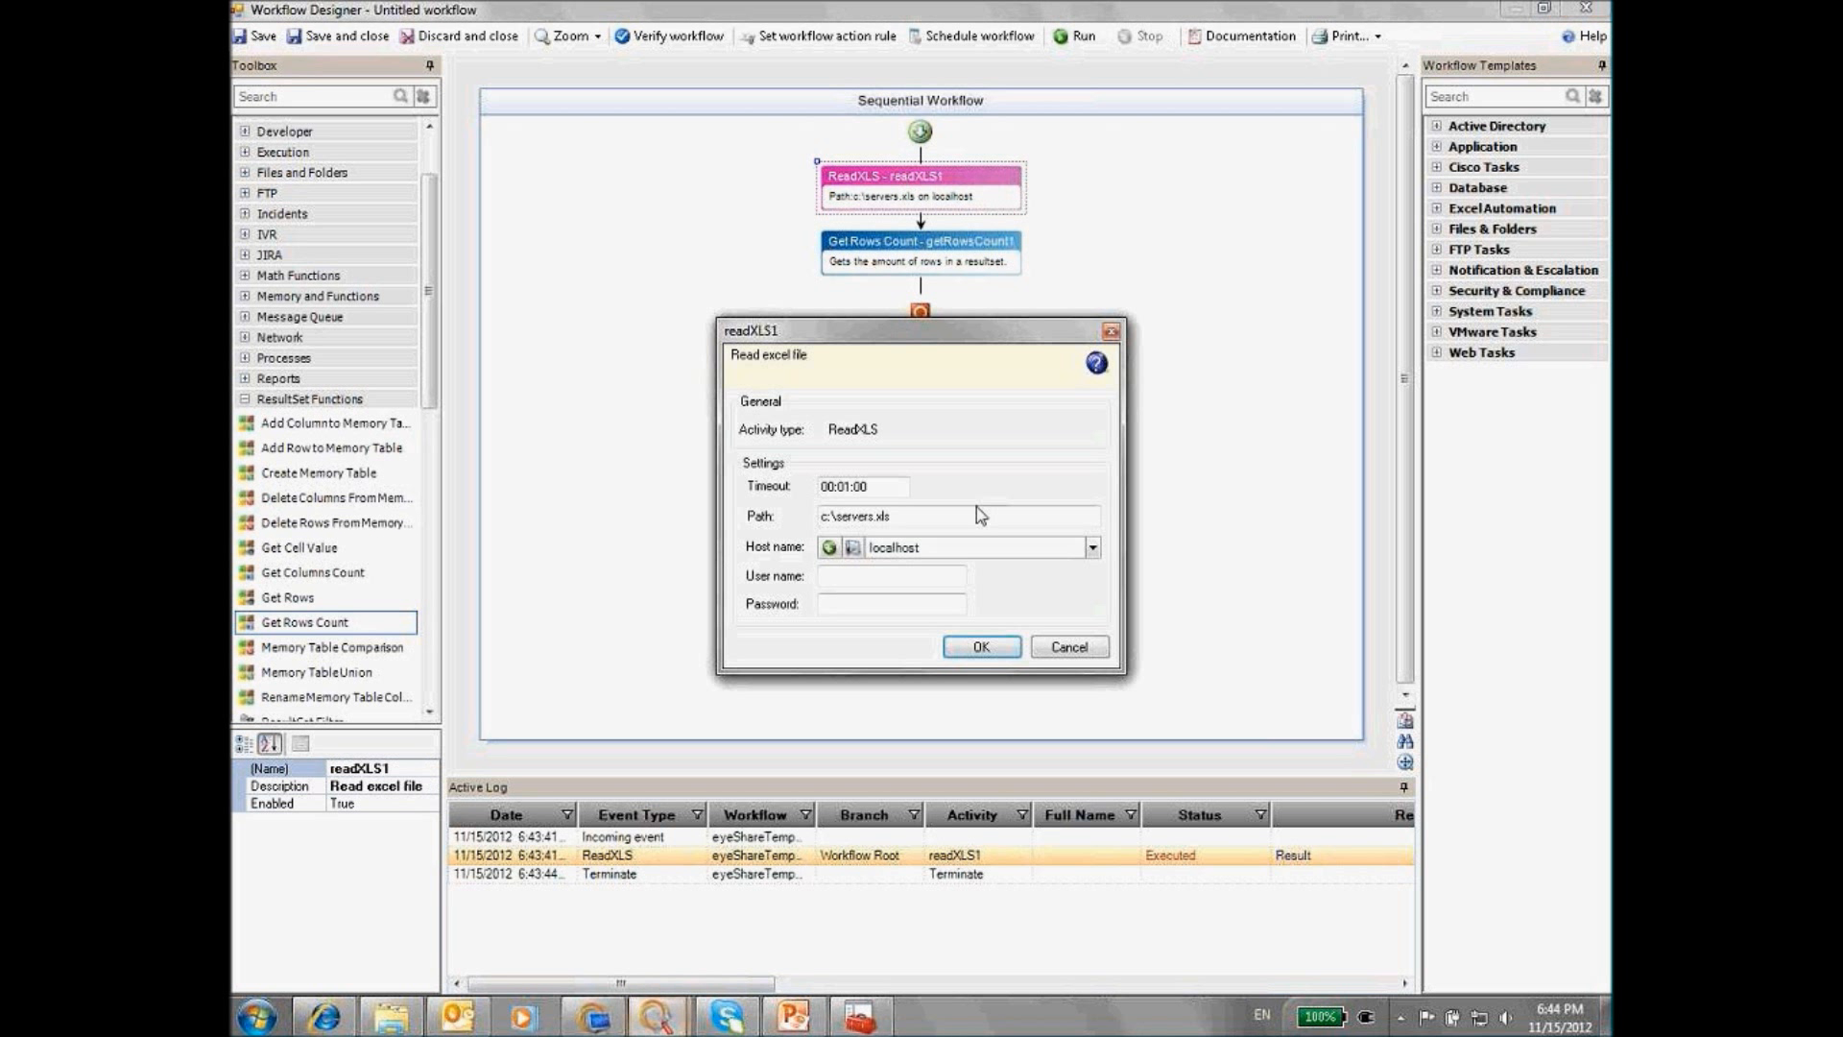
{"action": "left_click", "coordinate": [1070, 645]}
{"action": "left_click_drag", "start_coordinate": [408, 771], "coordinate": [327, 770]}
{"action": "right_click", "coordinate": [355, 771]}
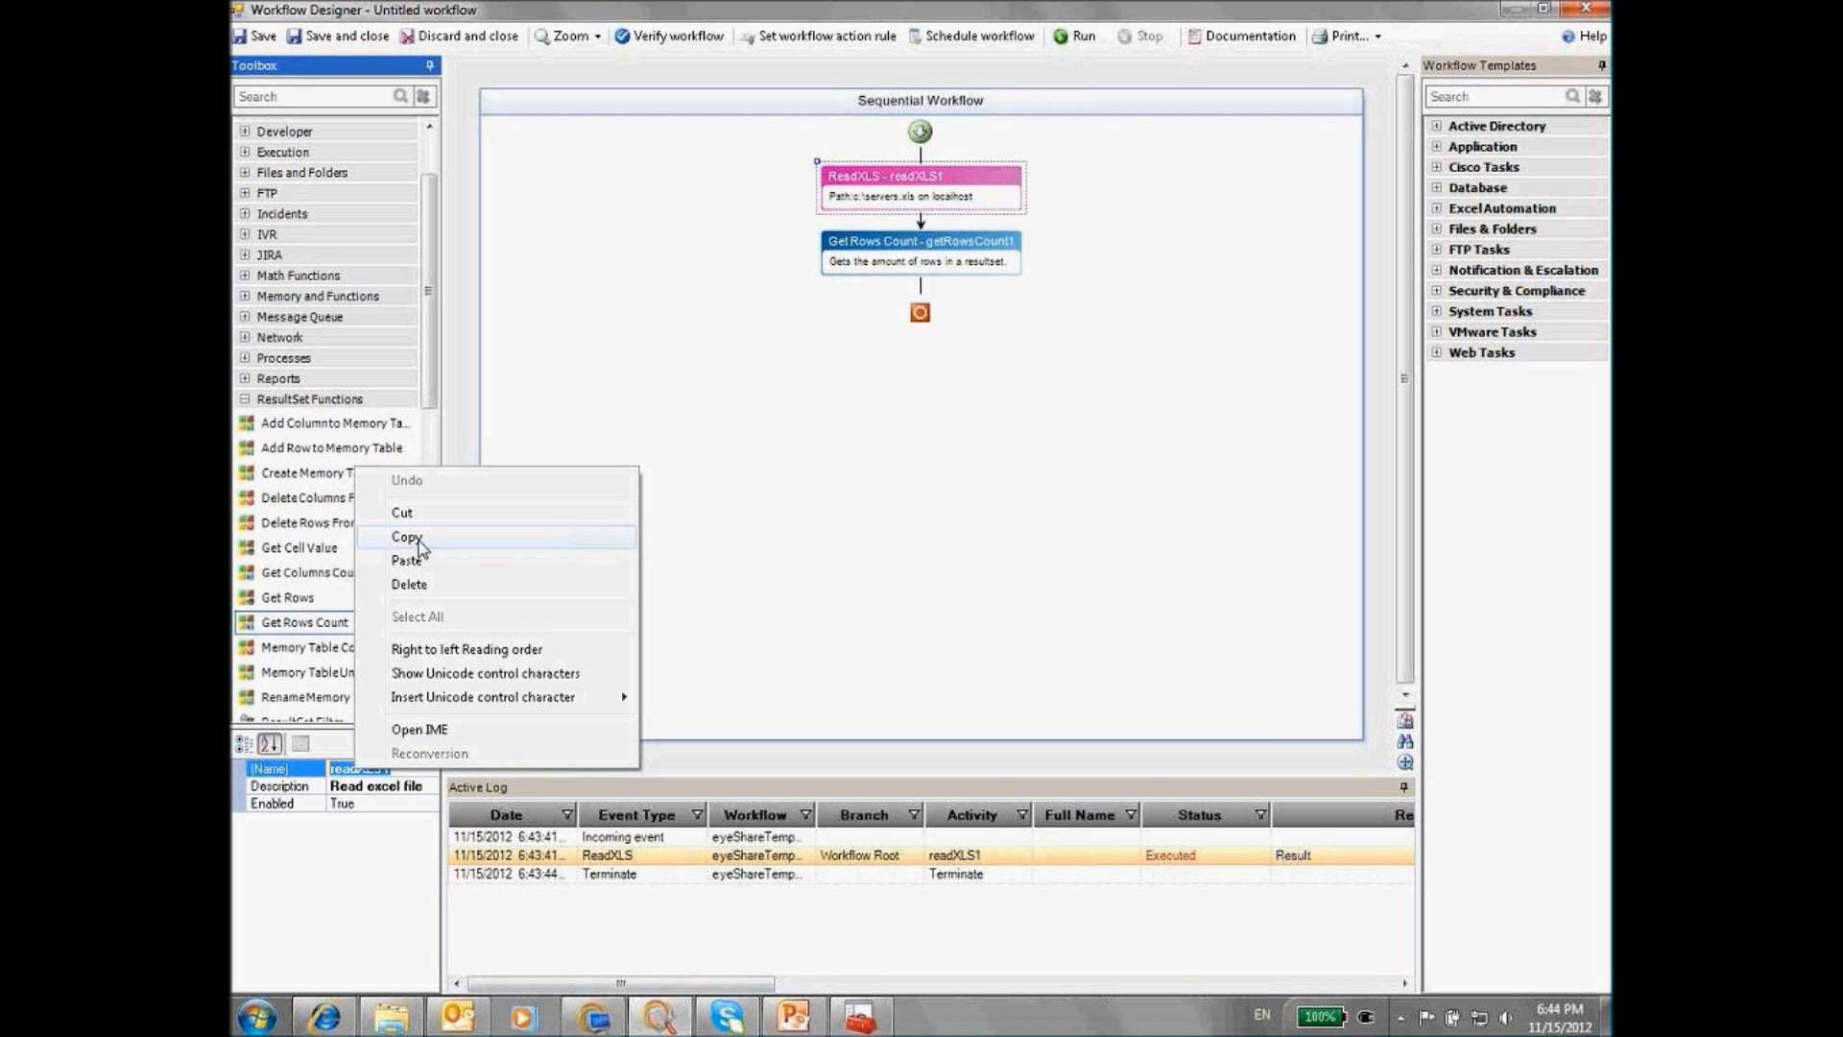
{"action": "left_click", "coordinate": [422, 536]}
Set Get Rows Count's ResultSet Variable to %readXLS1% and rerun, returning 4 rows
{"action": "left_click", "coordinate": [899, 259]}
{"action": "double_click", "coordinate": [899, 259]}
{"action": "left_click", "coordinate": [884, 541]}
{"action": "type", "text": "%"}
{"action": "key", "text": "ctrl+v"}
{"action": "type", "text": "%"}
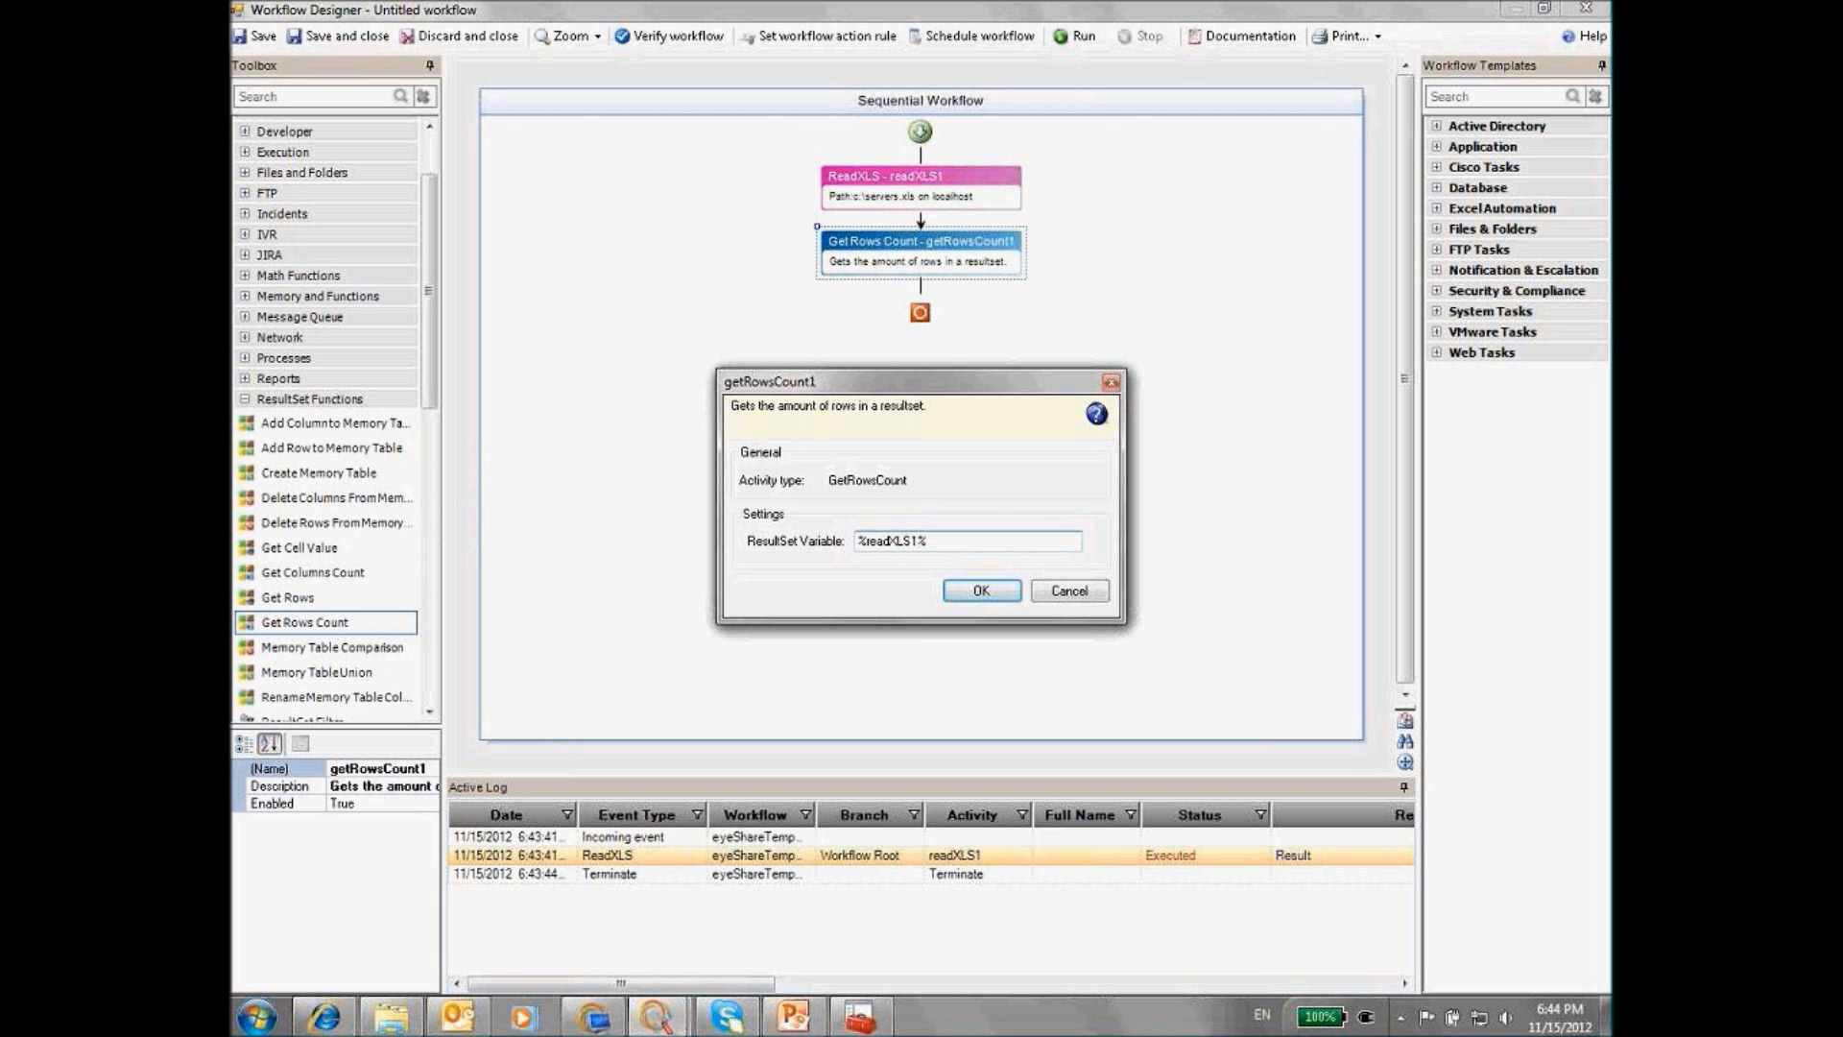
{"action": "left_click", "coordinate": [981, 591]}
{"action": "left_click", "coordinate": [1077, 38]}
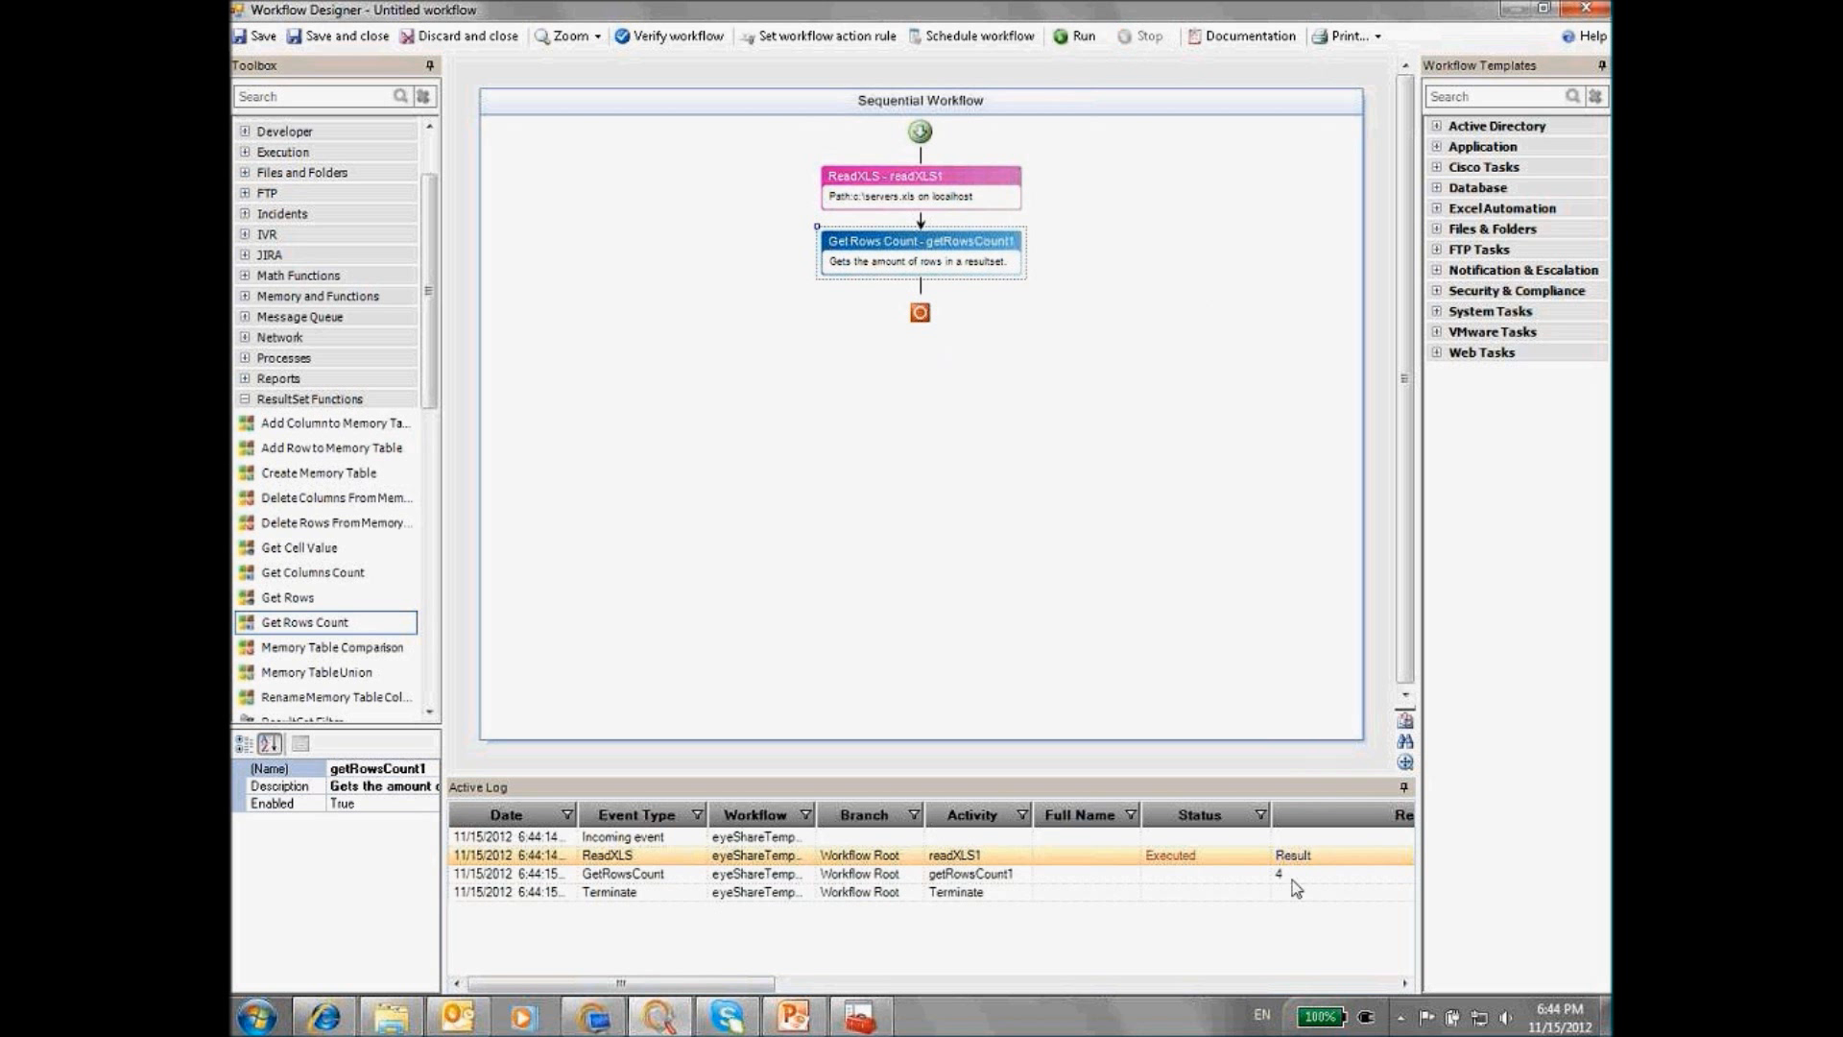
{"action": "left_click", "coordinate": [1291, 876]}
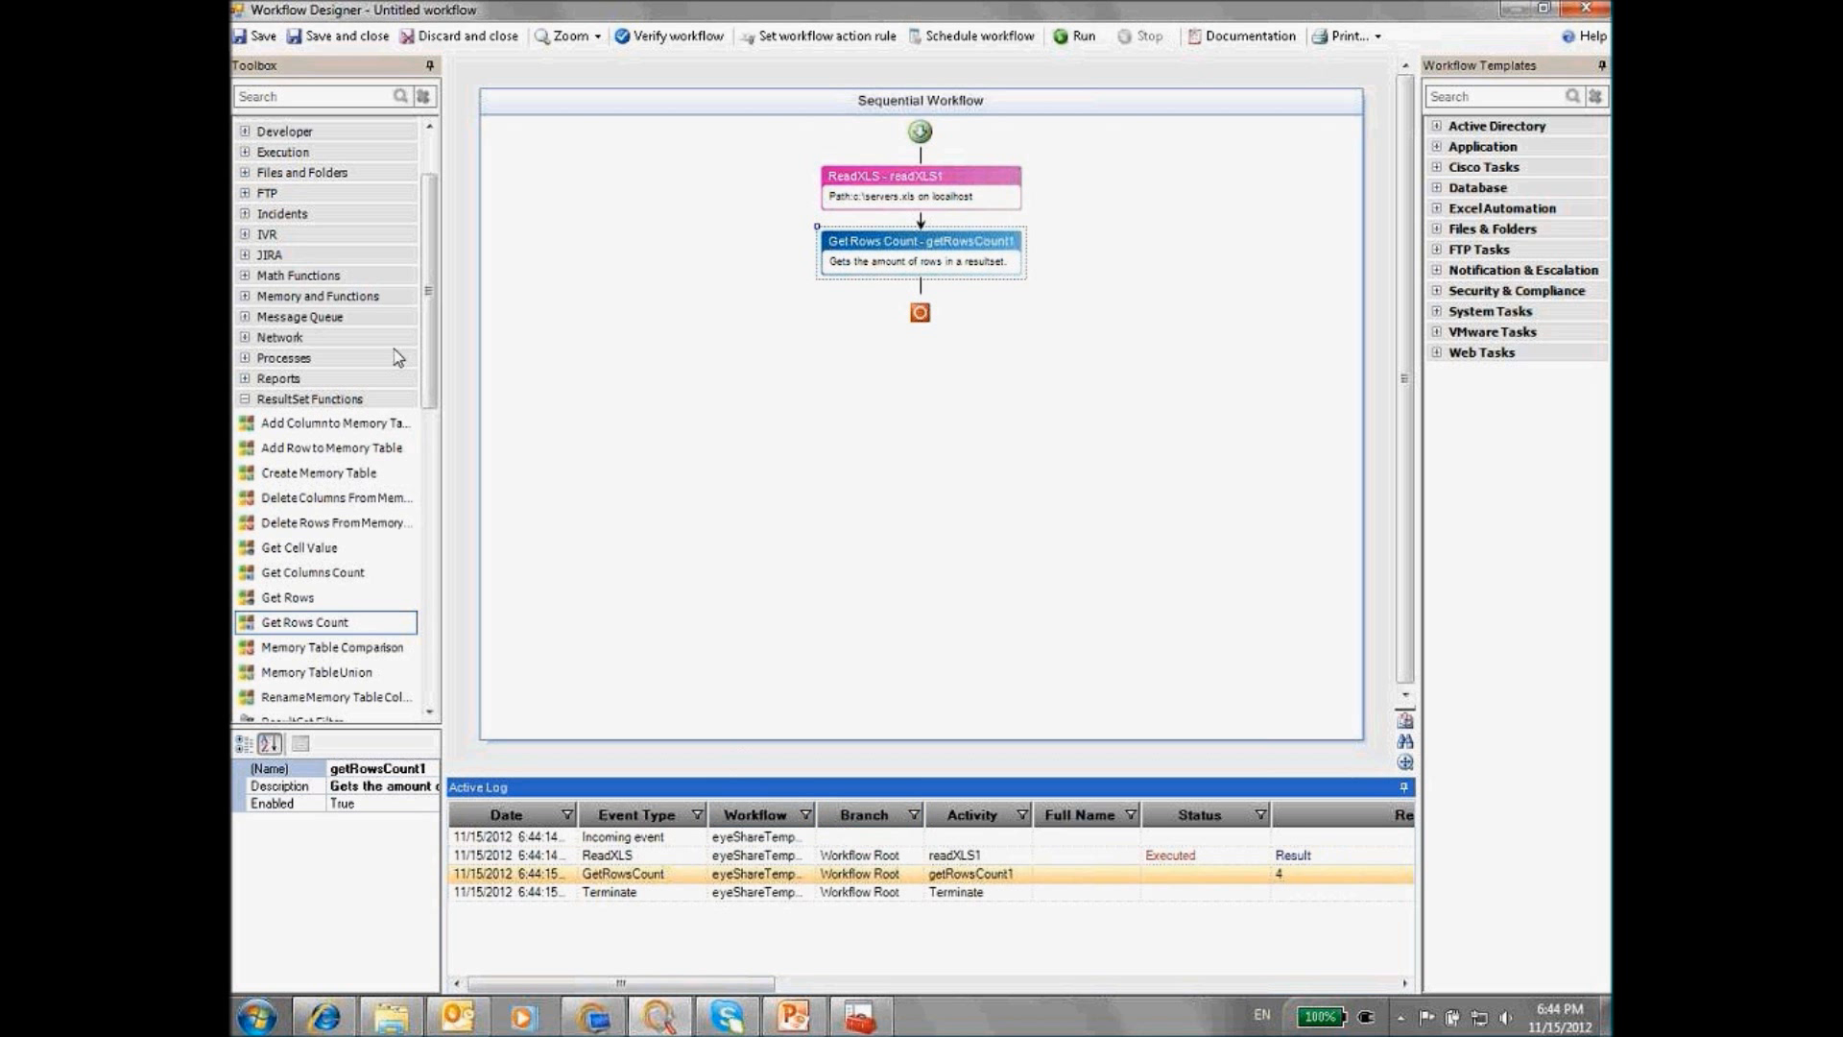
Insert a While loop after Get Rows Count and copy the getRowsCount1 name
{"action": "left_click_drag", "start_coordinate": [429, 403], "coordinate": [422, 661]}
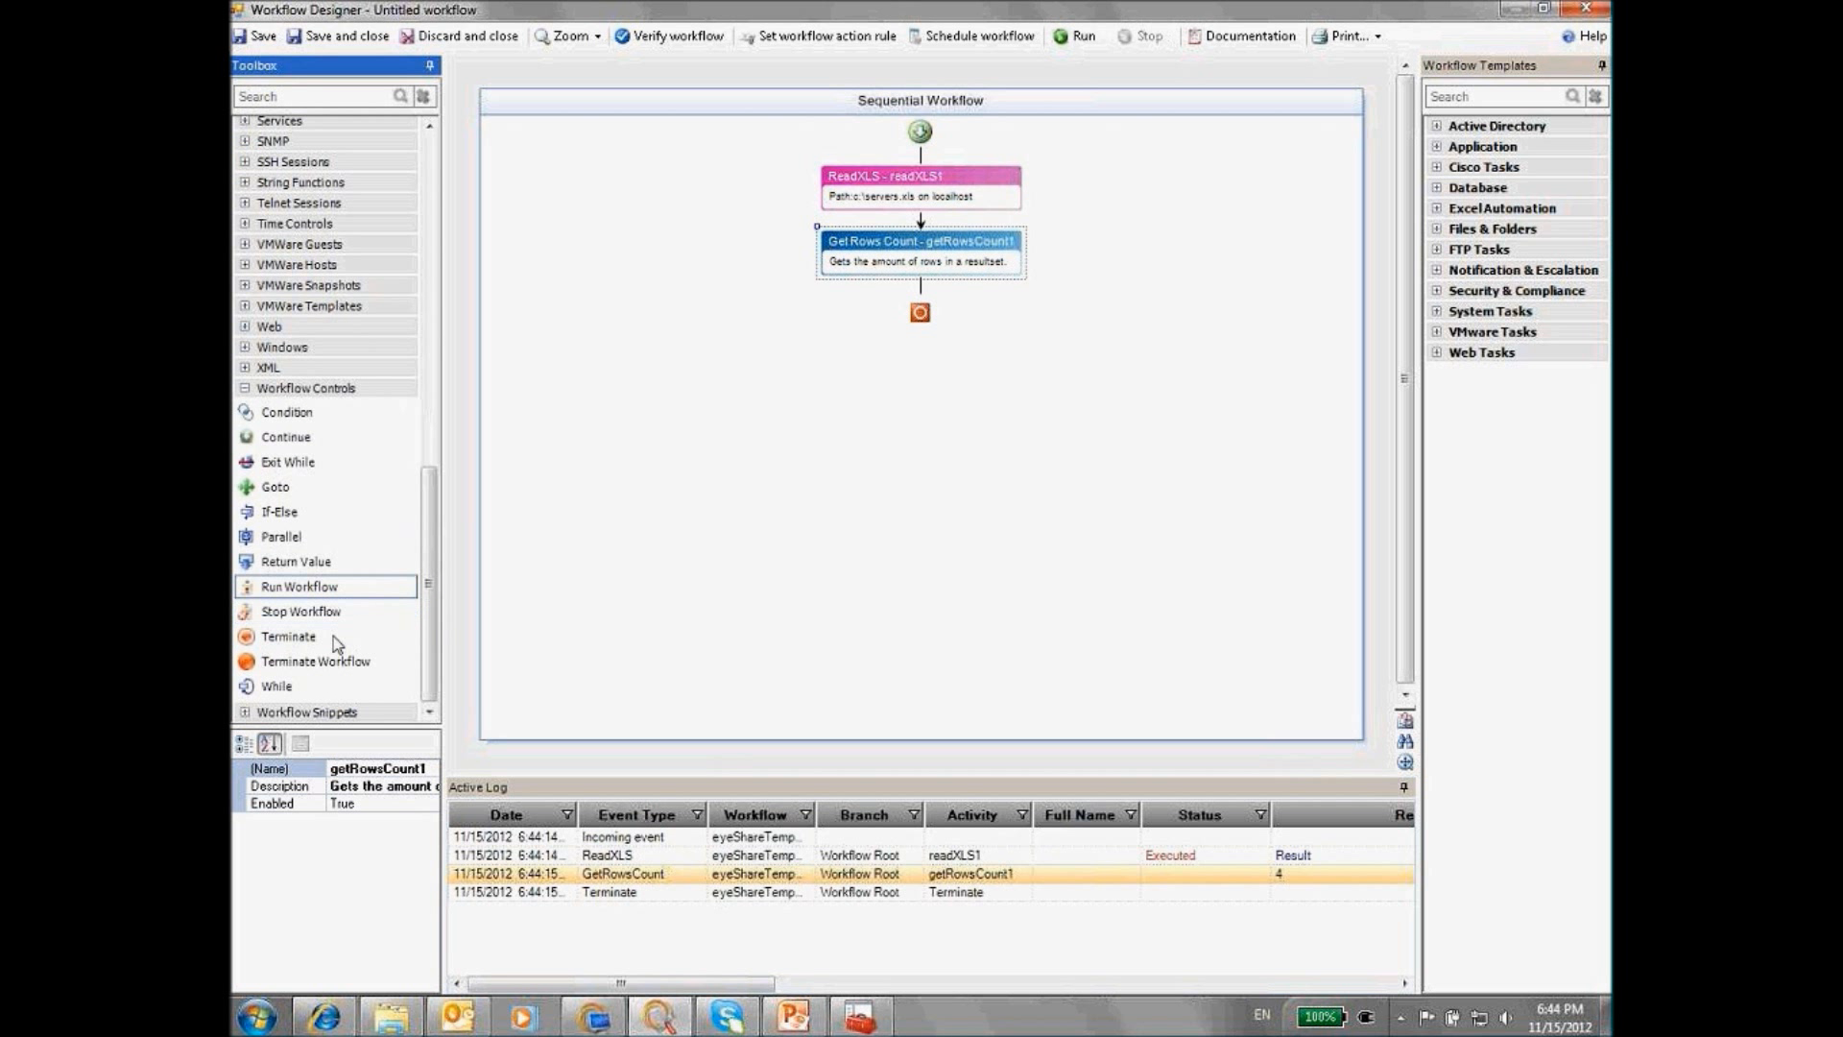
{"action": "left_click_drag", "start_coordinate": [277, 685], "coordinate": [921, 288]}
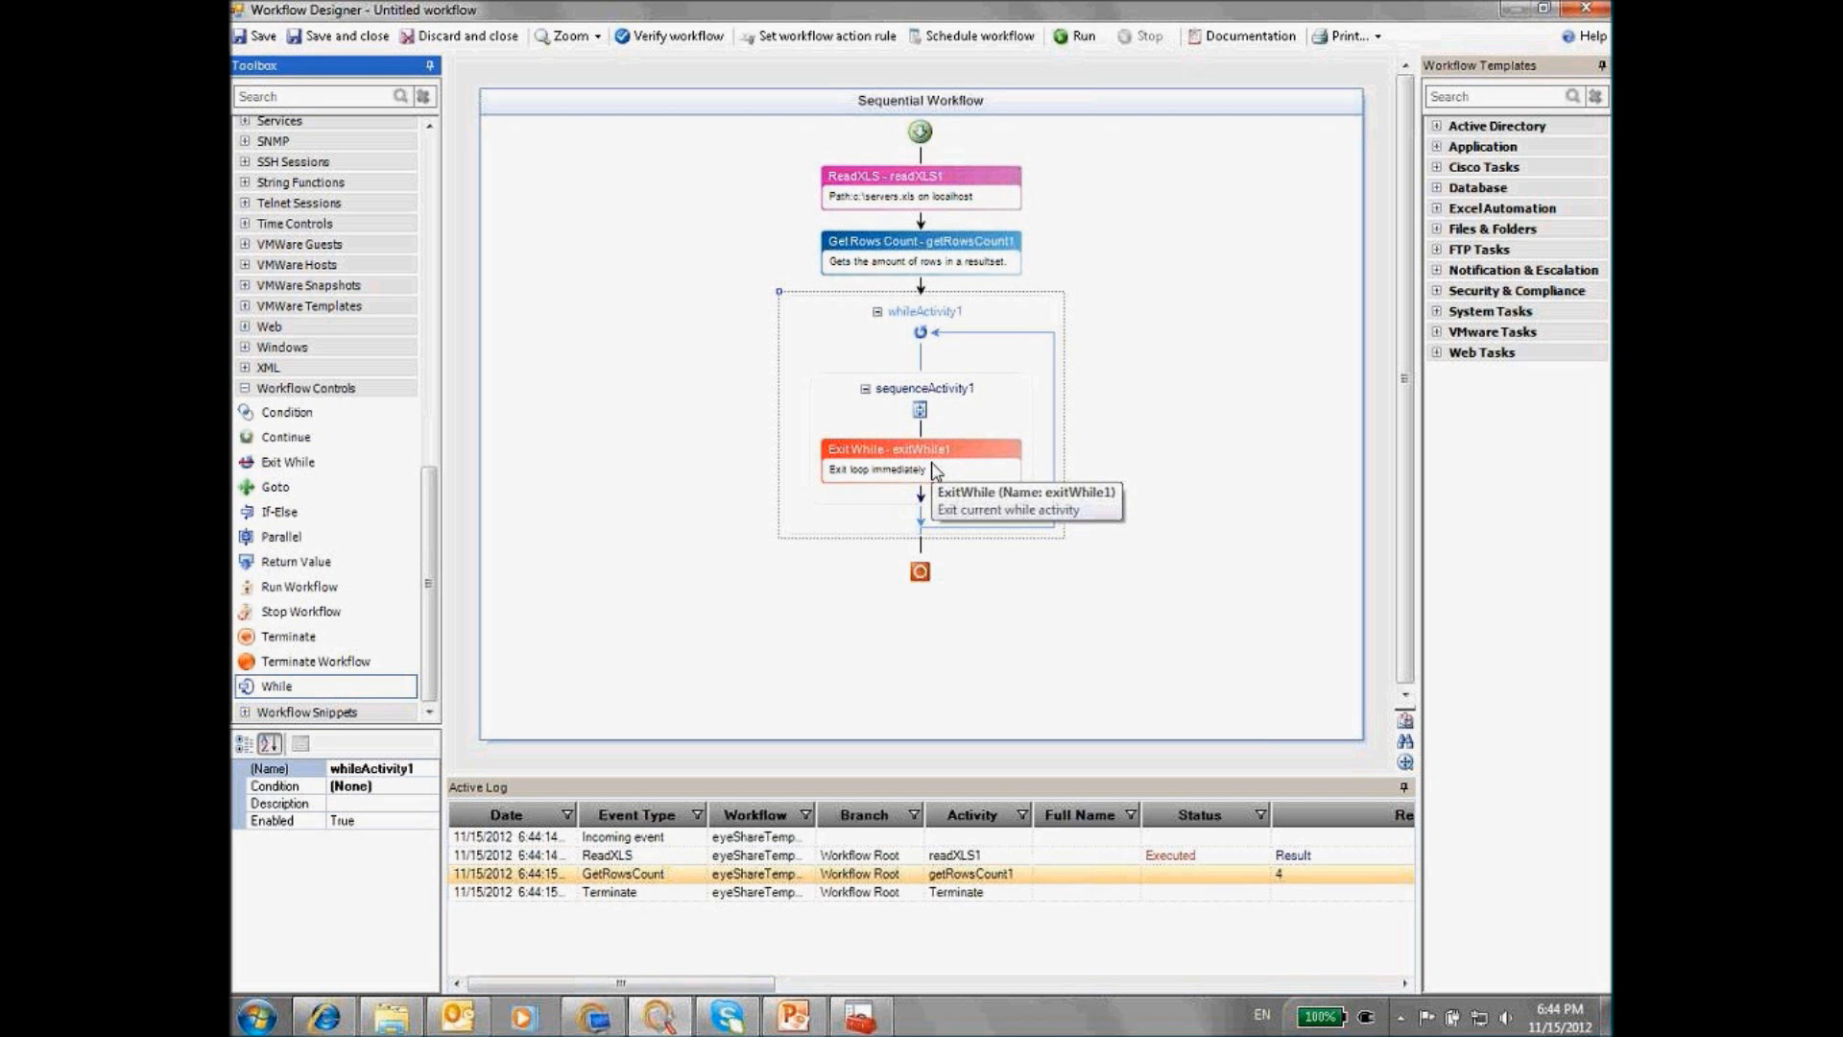
{"action": "left_click", "coordinate": [977, 252]}
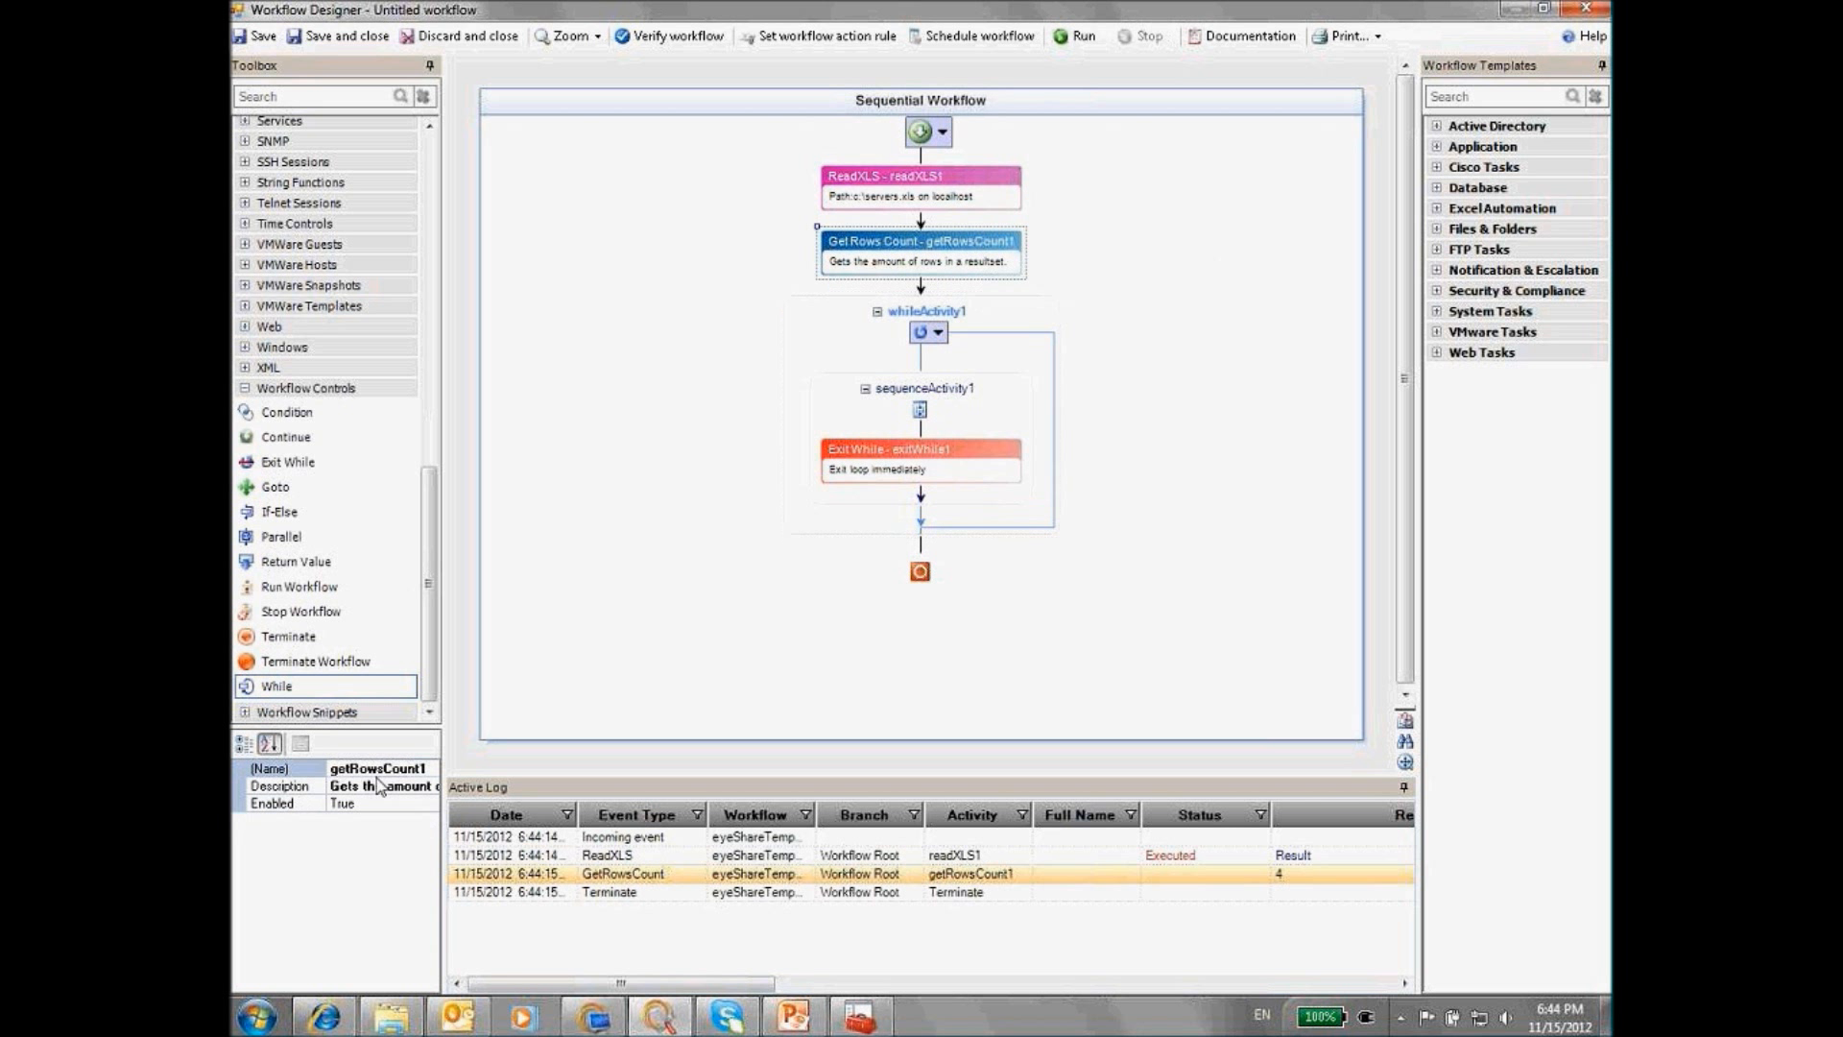
{"action": "left_click", "coordinate": [344, 765]}
{"action": "right_click", "coordinate": [369, 768]}
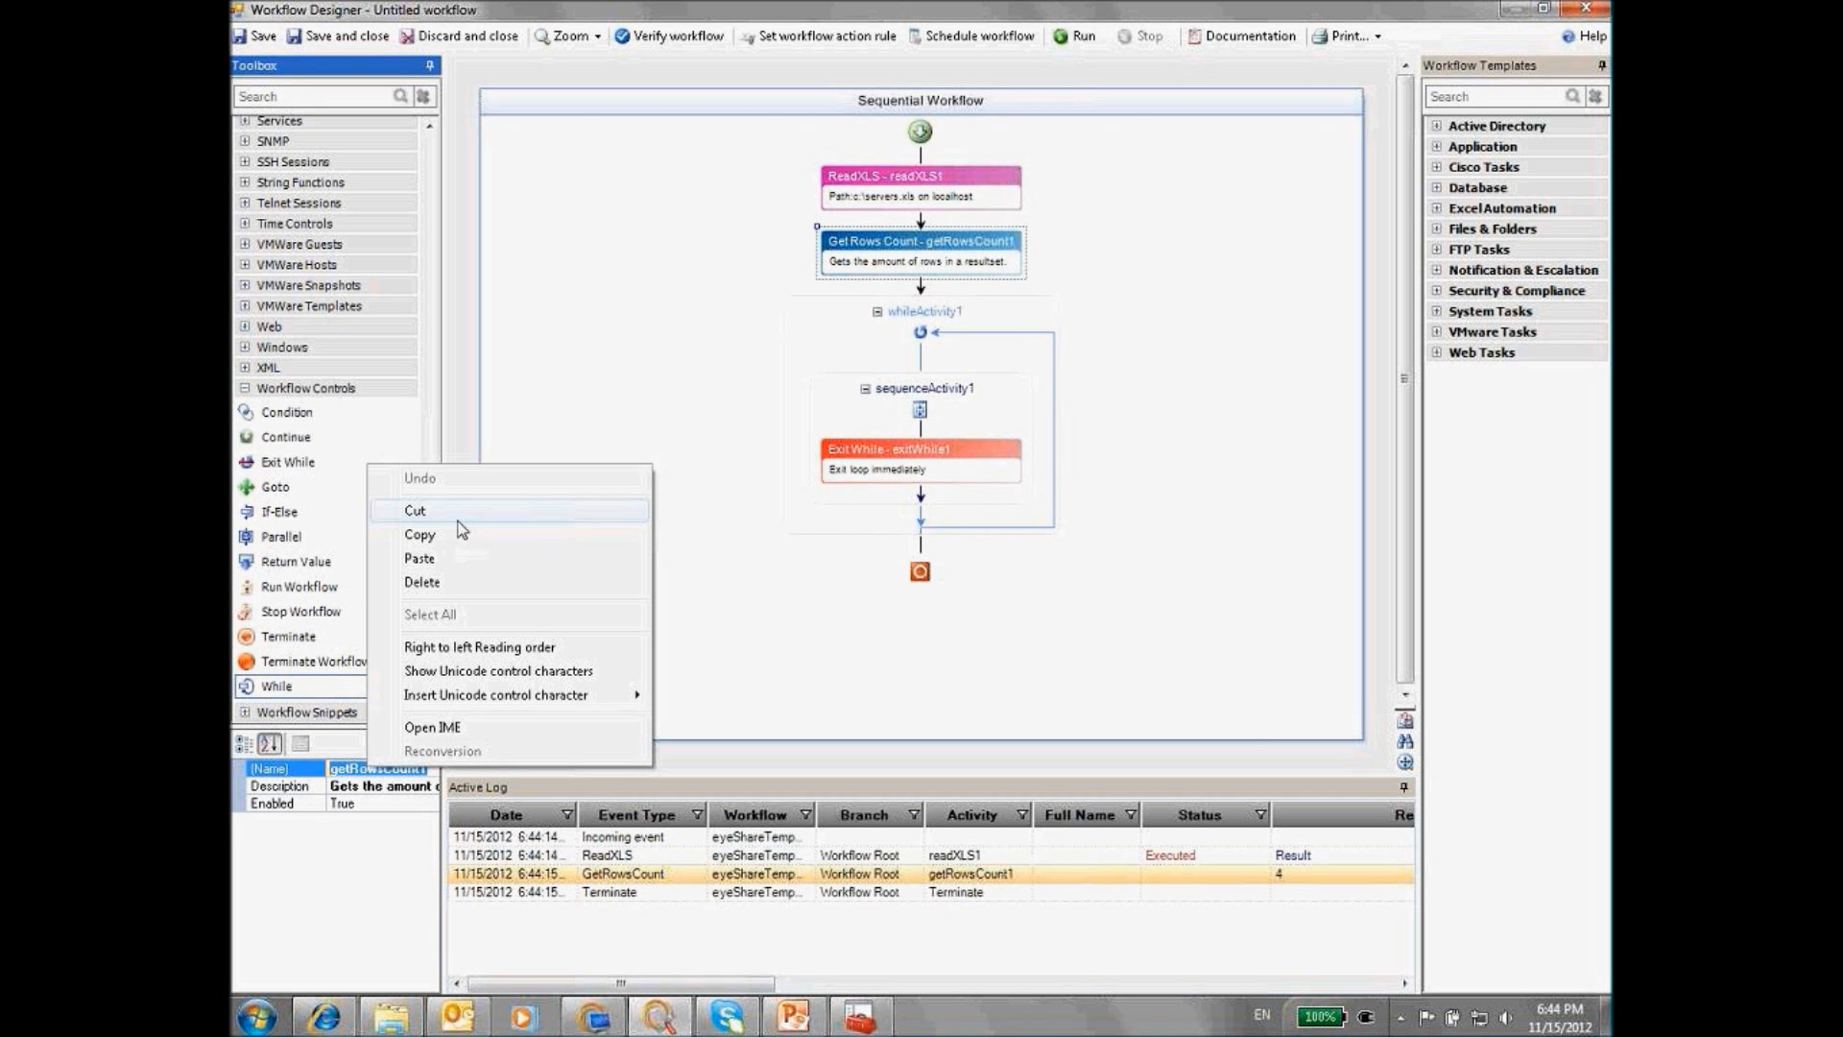
{"action": "left_click", "coordinate": [453, 534]}
Set Exit While's number of iterations to %getRowsCount1%
{"action": "left_click", "coordinate": [906, 466]}
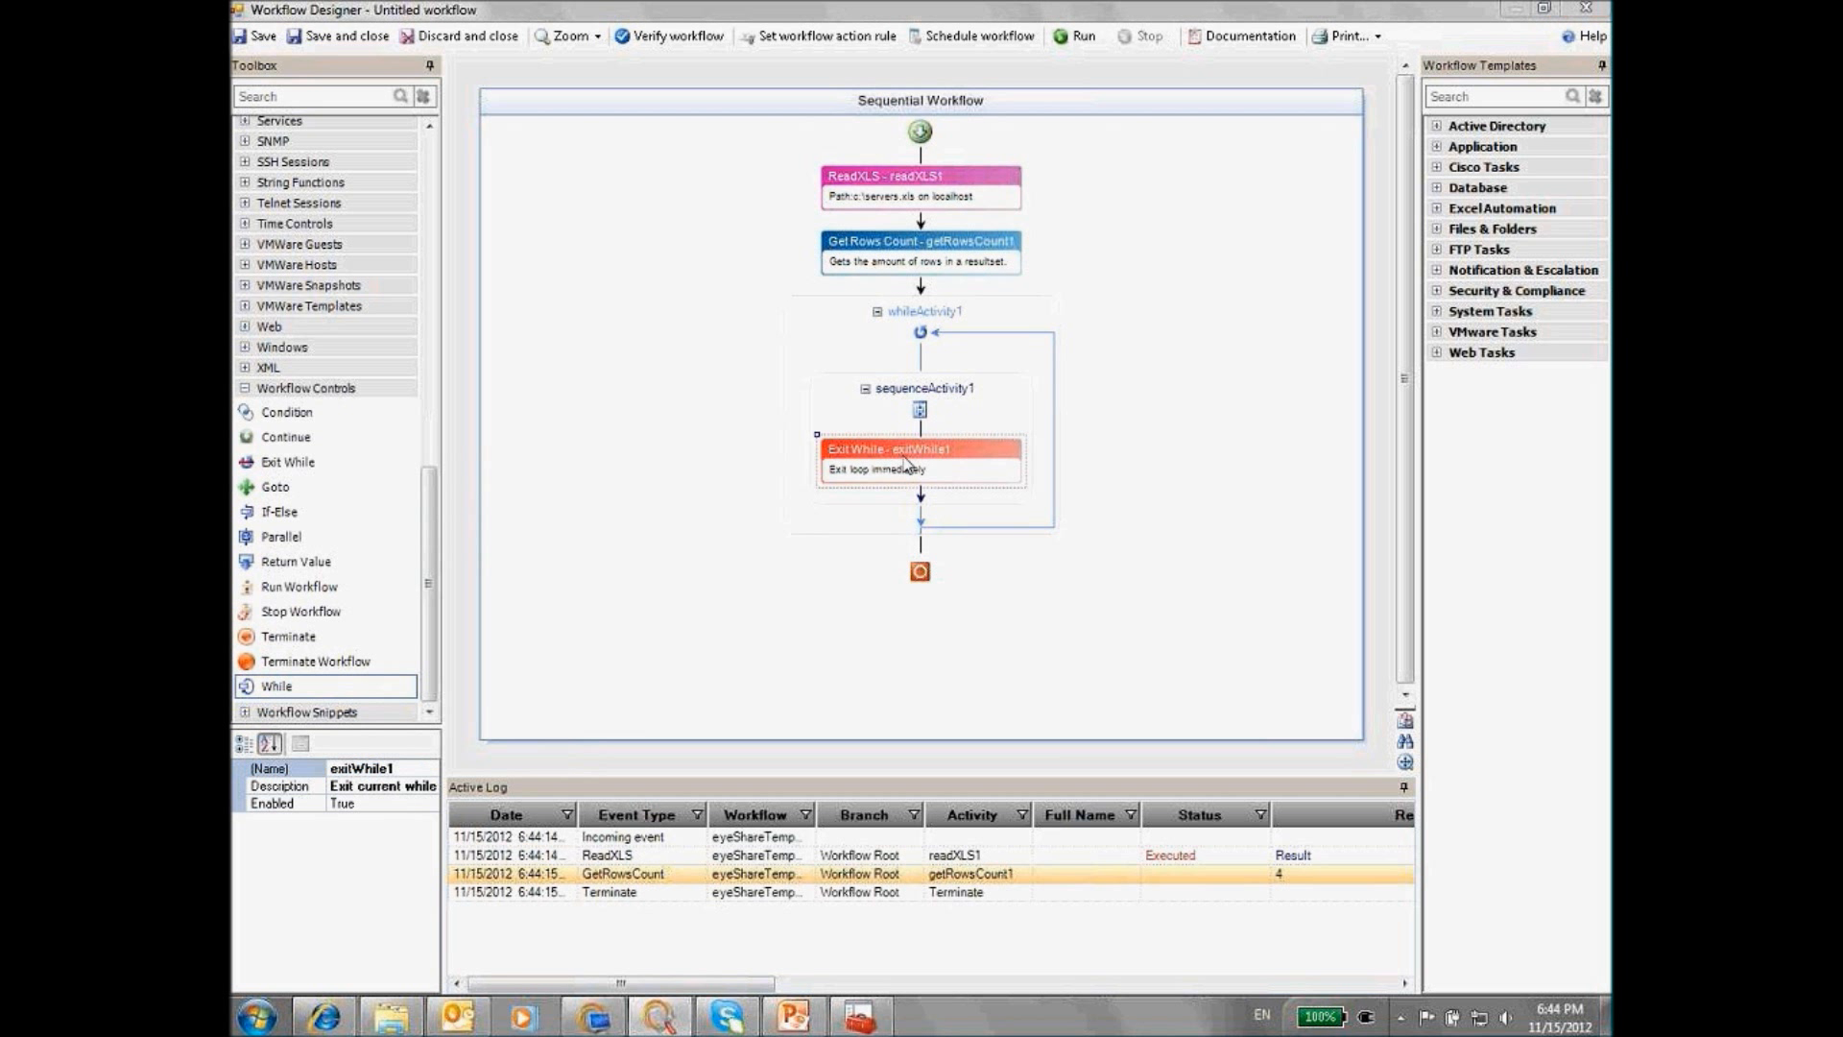
{"action": "double_click", "coordinate": [906, 466]}
{"action": "type", "text": "%"}
{"action": "key", "text": "ctrl+v"}
{"action": "type", "text": "%"}
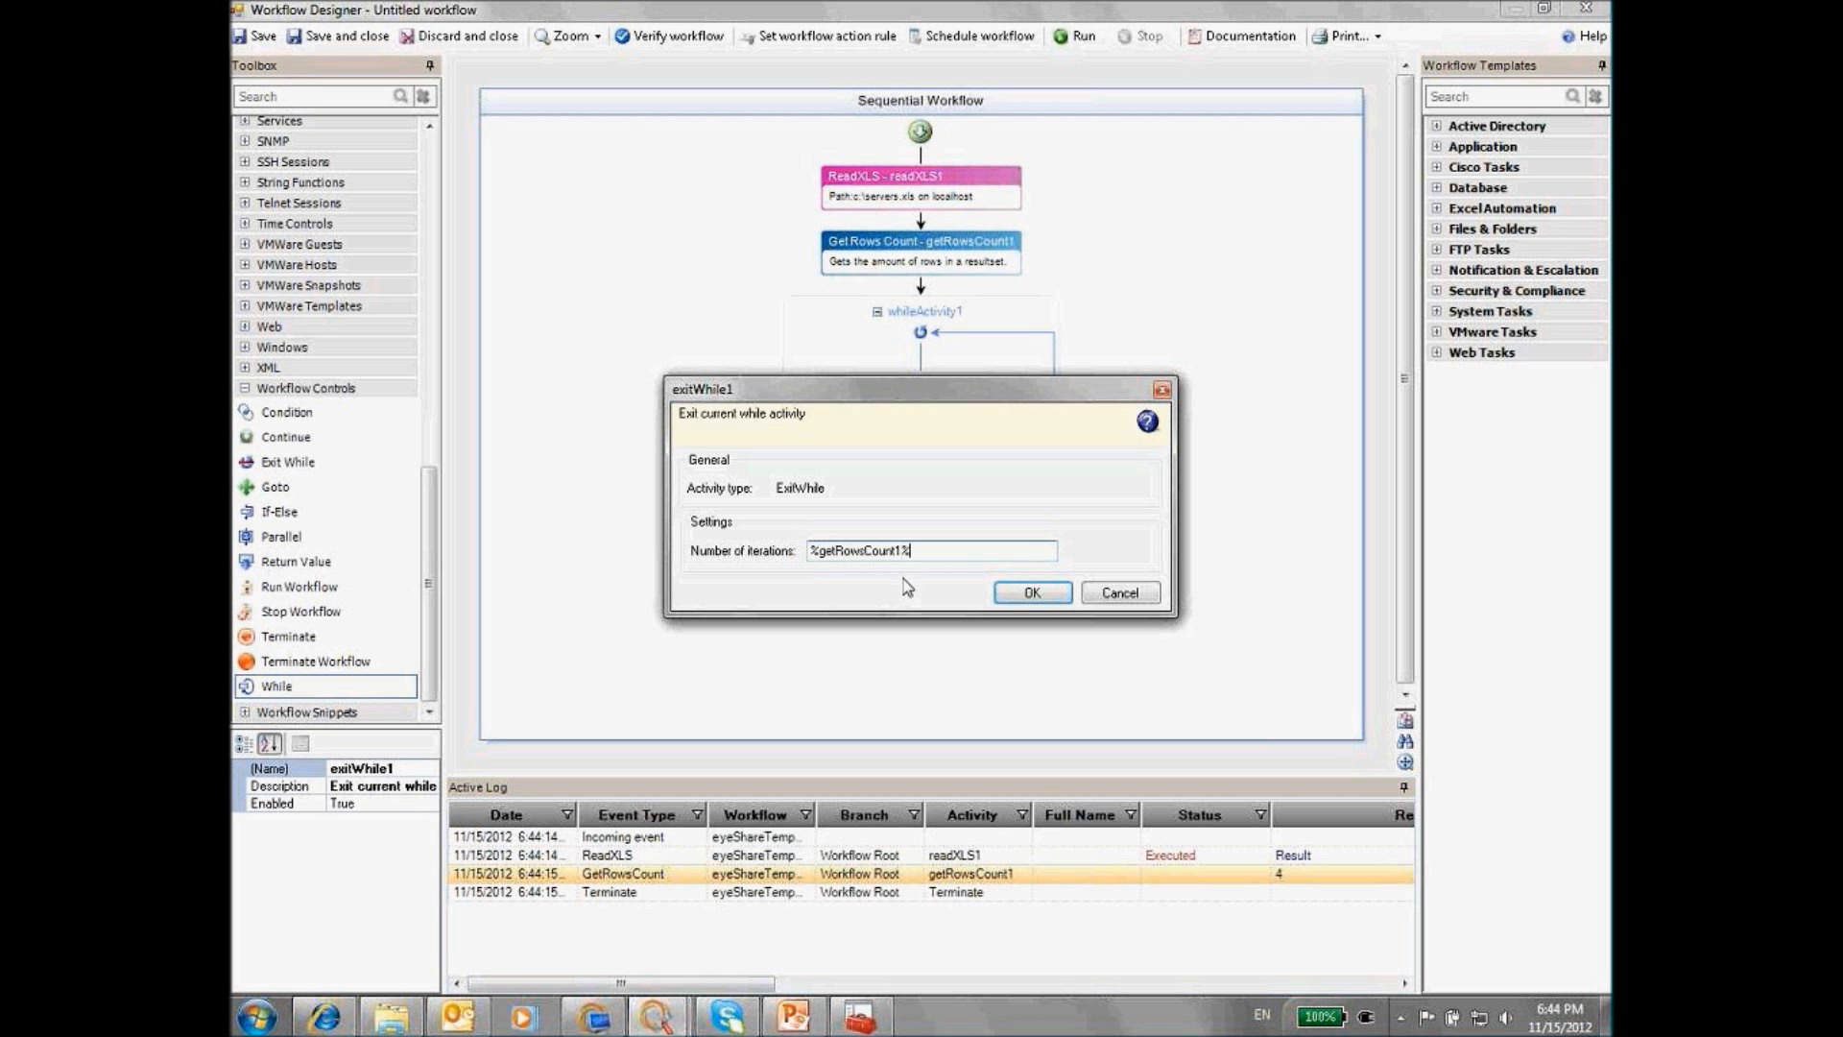
{"action": "left_click", "coordinate": [1030, 593]}
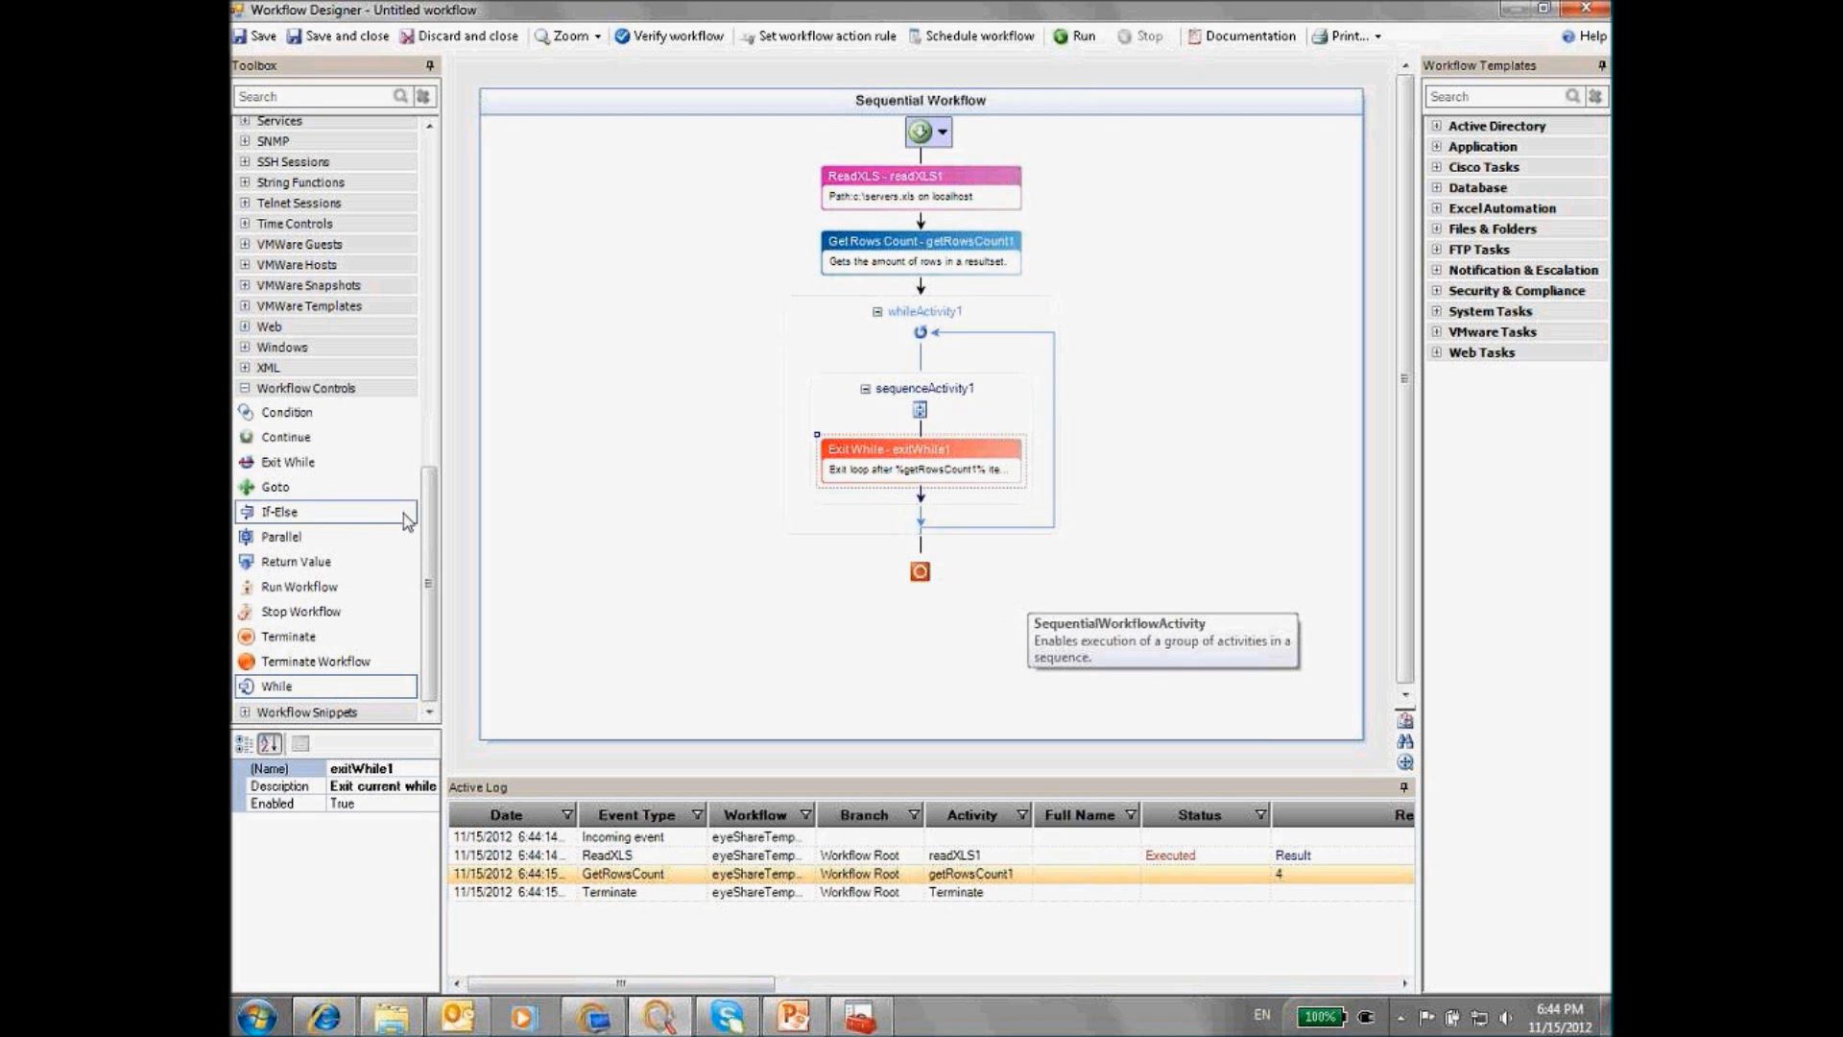
Add a Get Cell Value step in the loop reading %readXLS1%, row %exitWhile1%, column 1
{"action": "left_click_drag", "start_coordinate": [424, 563], "coordinate": [428, 422]}
{"action": "left_click_drag", "start_coordinate": [325, 213], "coordinate": [919, 494]}
{"action": "left_click_drag", "start_coordinate": [896, 357], "coordinate": [455, 265]}
{"action": "type", "text": "%read"}
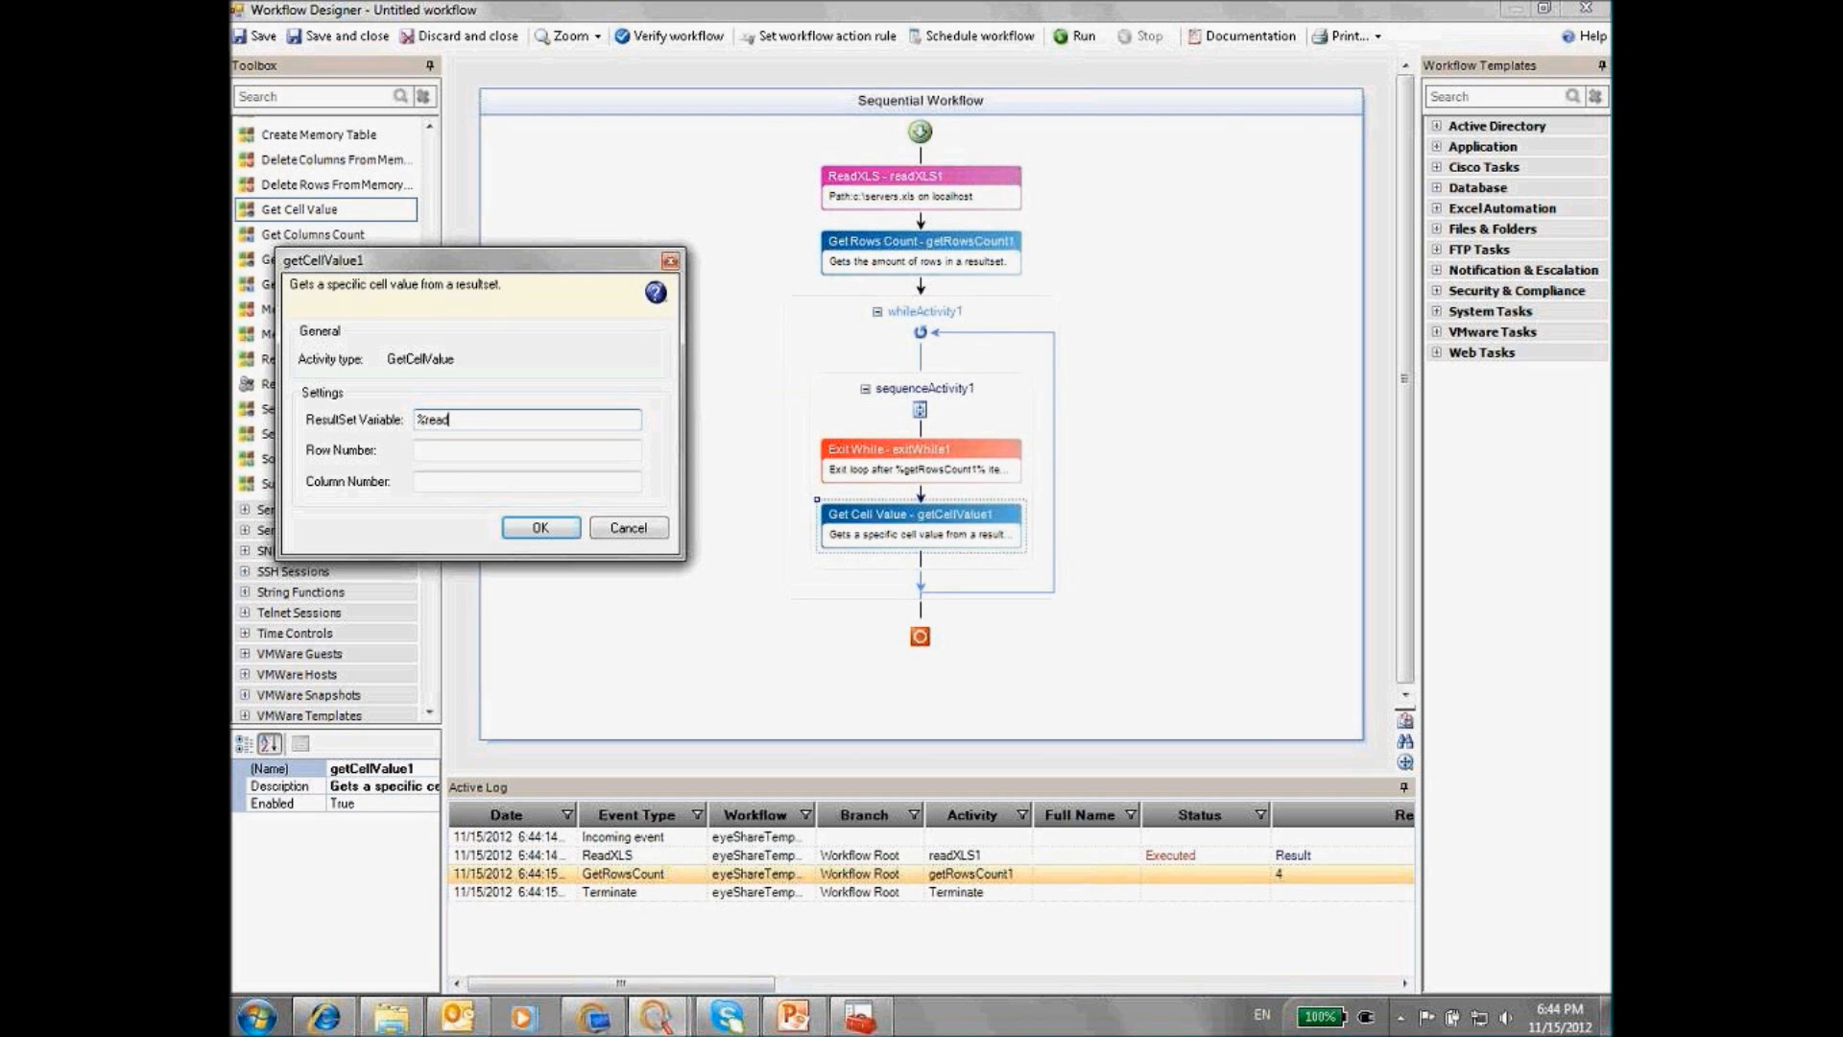
{"action": "type", "text": "XLS1%"}
{"action": "left_click", "coordinate": [459, 450]}
{"action": "type", "text": "%exi"}
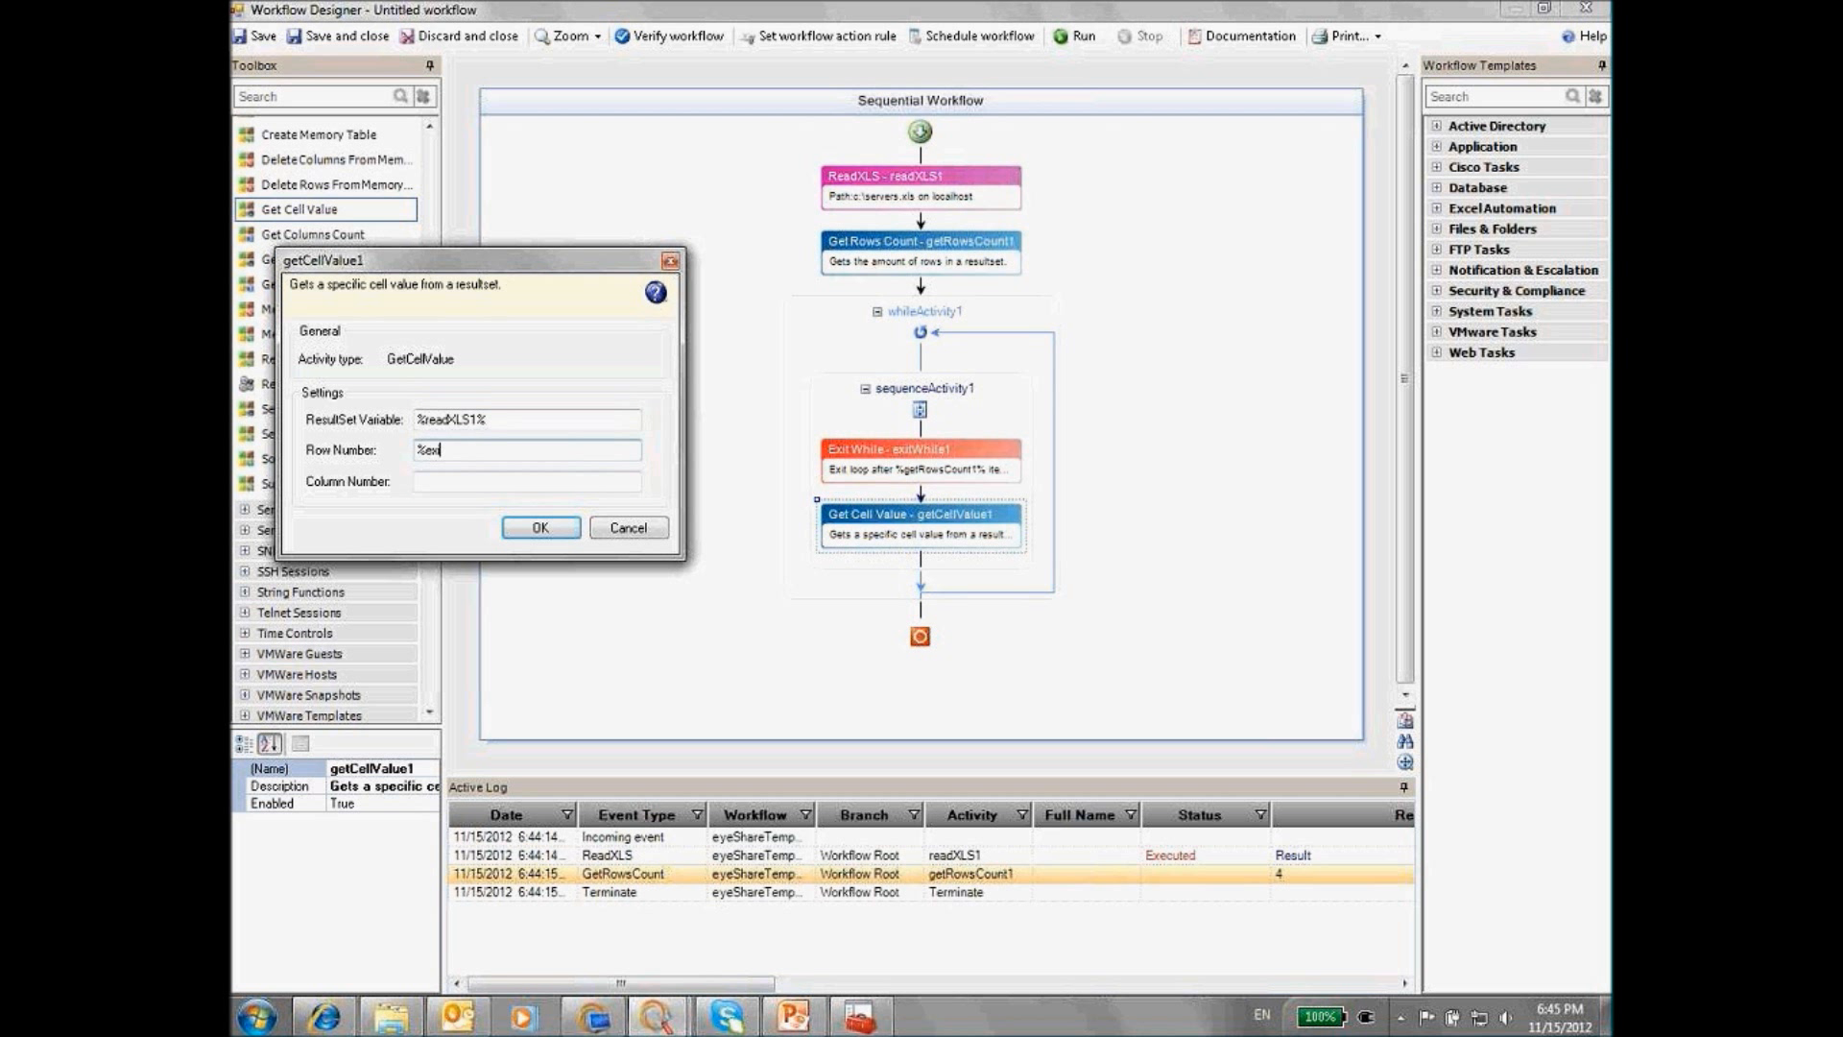
{"action": "type", "text": "tWhile1%"}
{"action": "left_click", "coordinate": [457, 485]}
{"action": "type", "text": "1"}
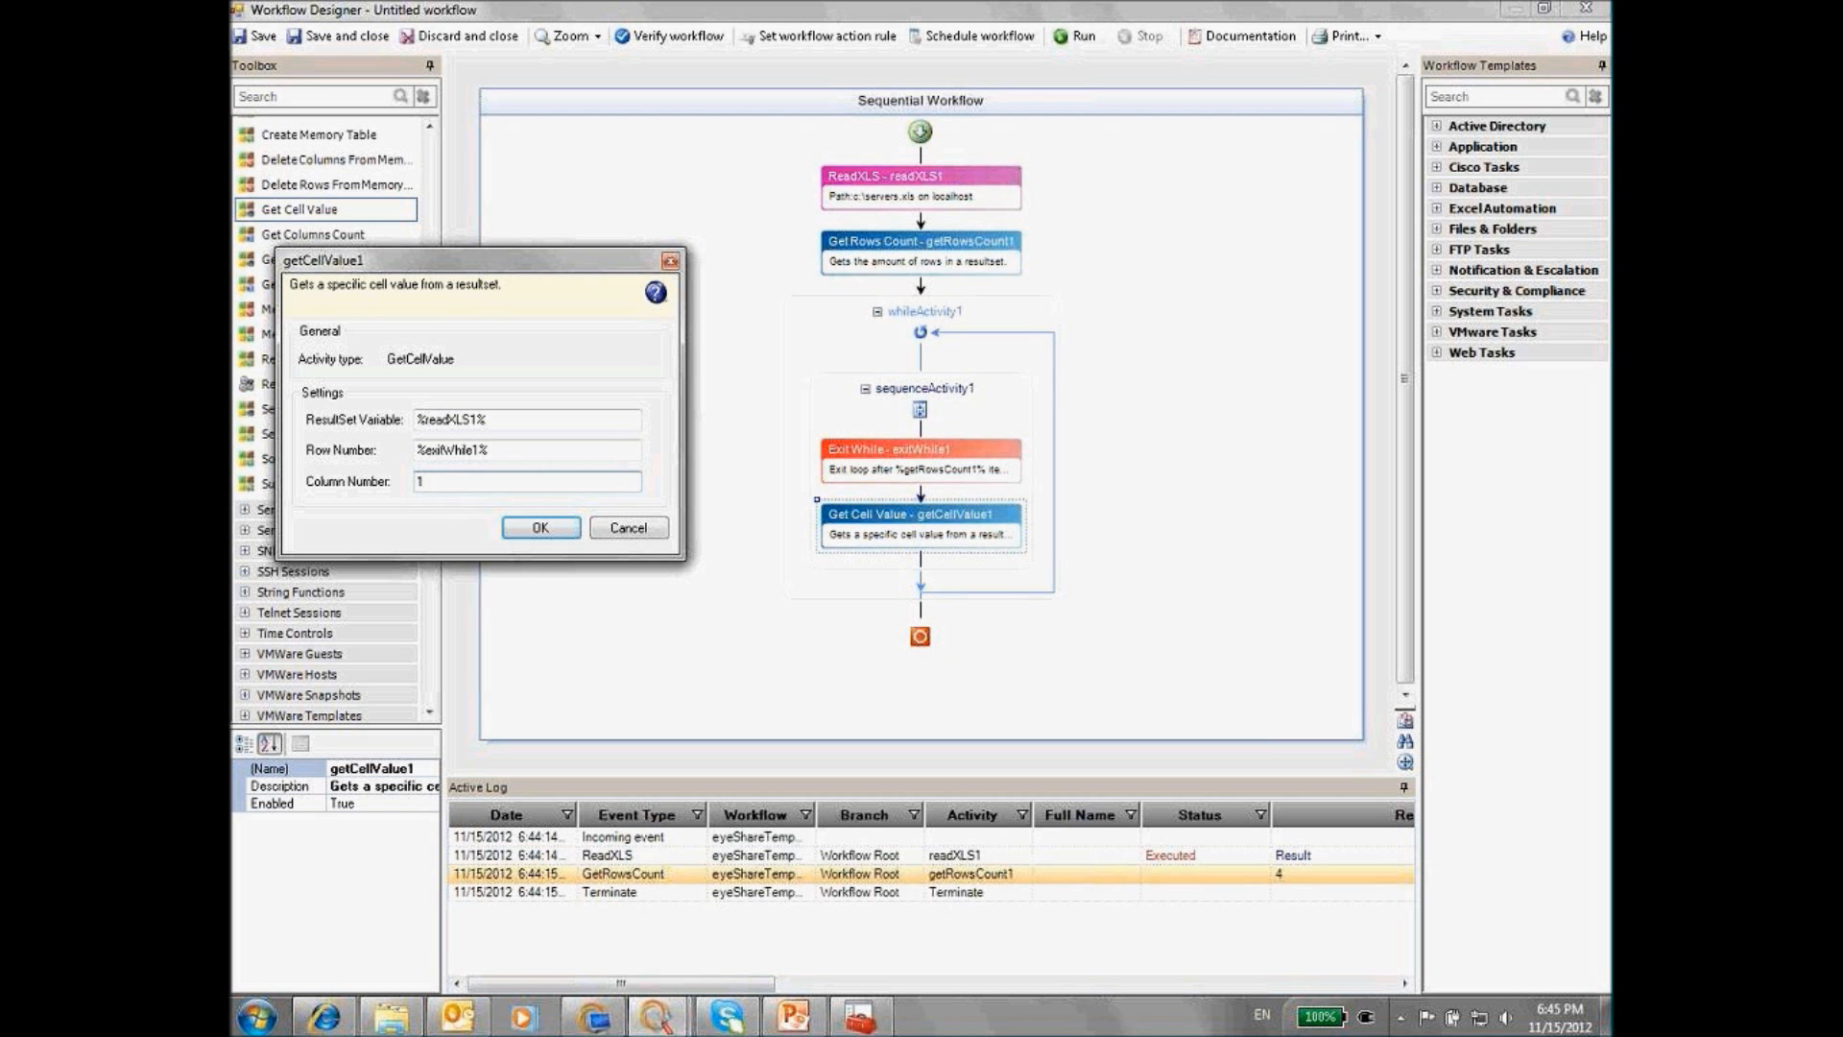
{"action": "left_click", "coordinate": [537, 530]}
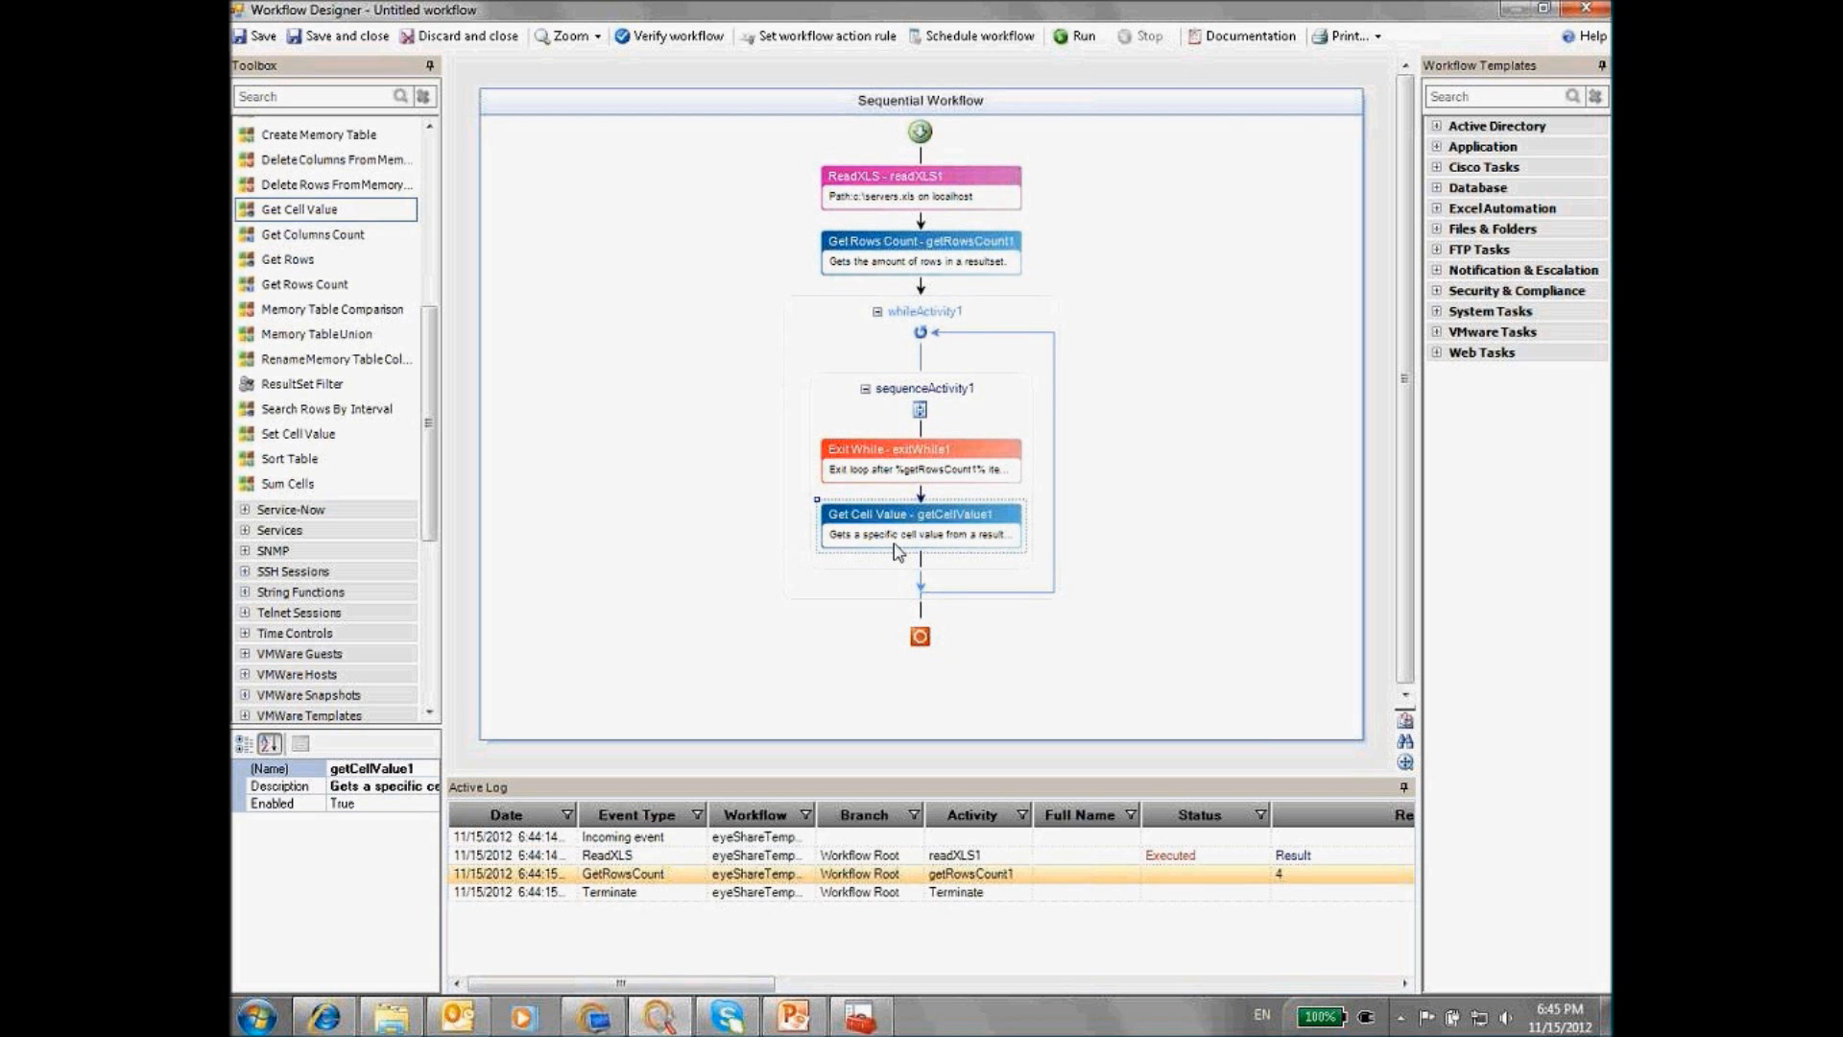
Change the Get Cell Value activity's (Name) property to ServerName
{"action": "left_click", "coordinate": [438, 769]}
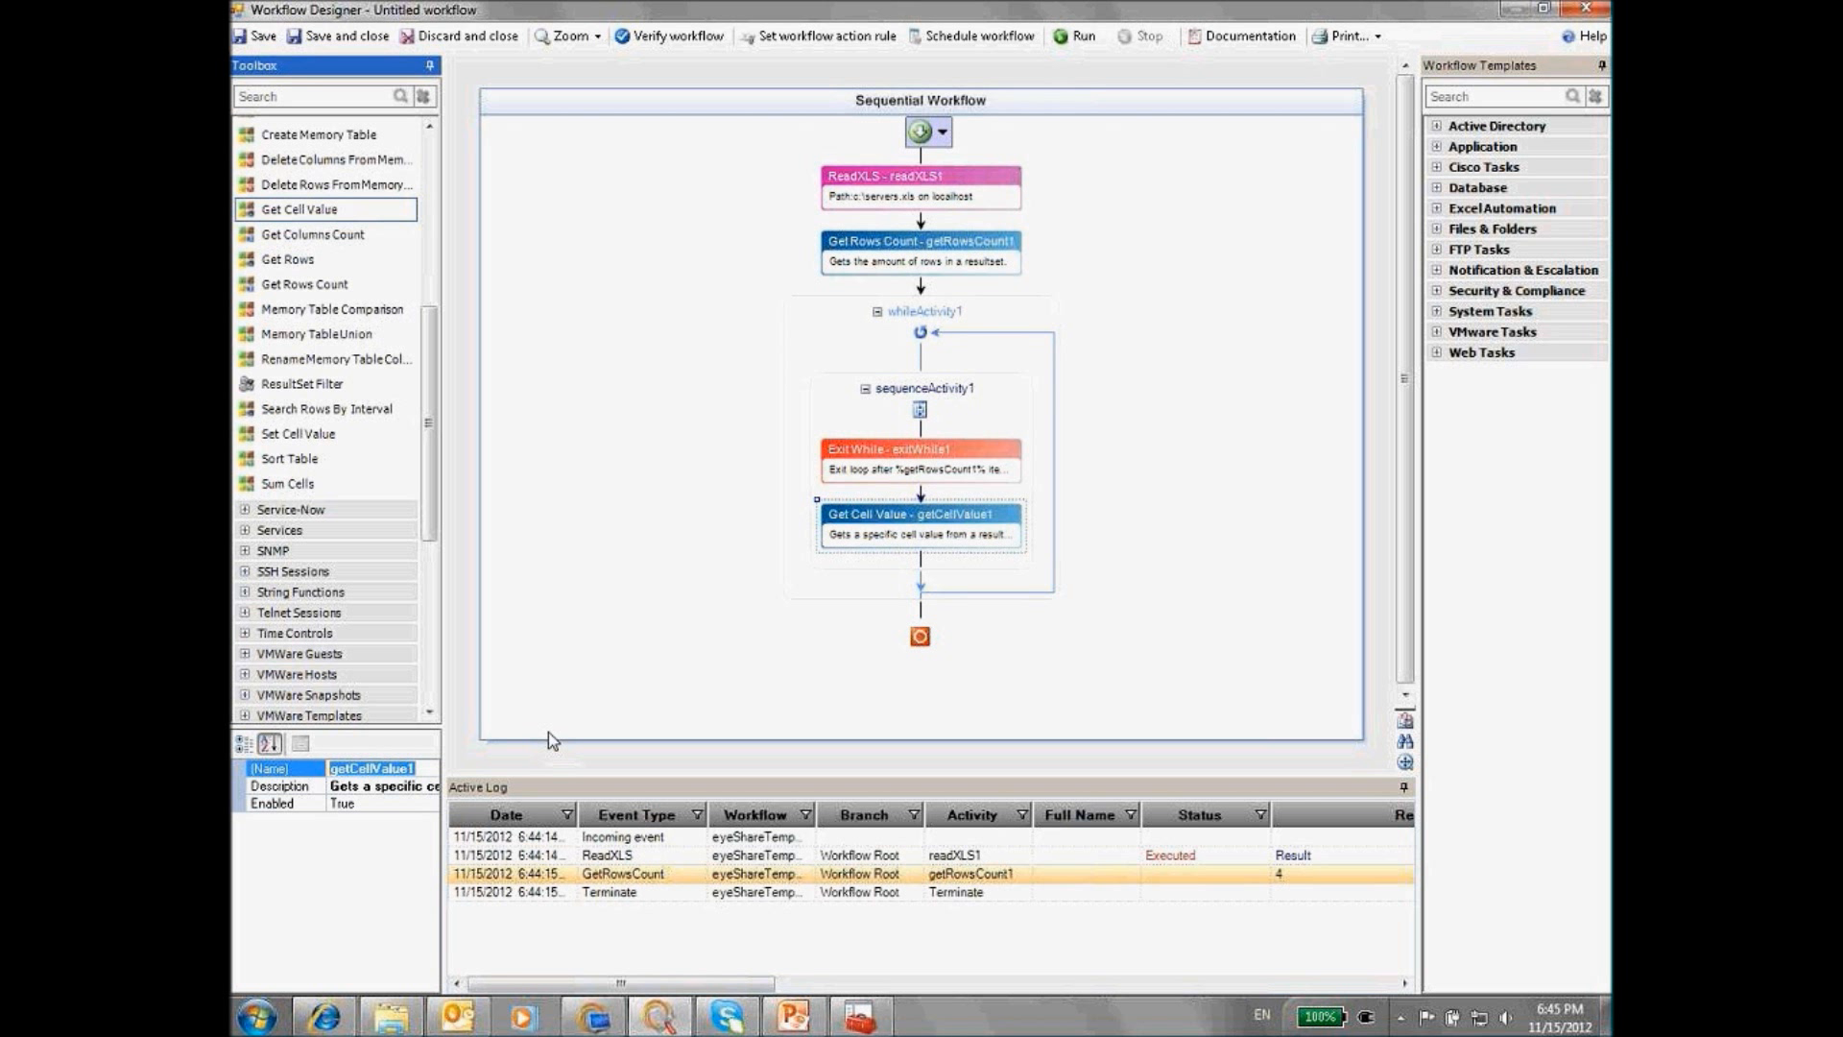
{"action": "type", "text": "ServerNm"}
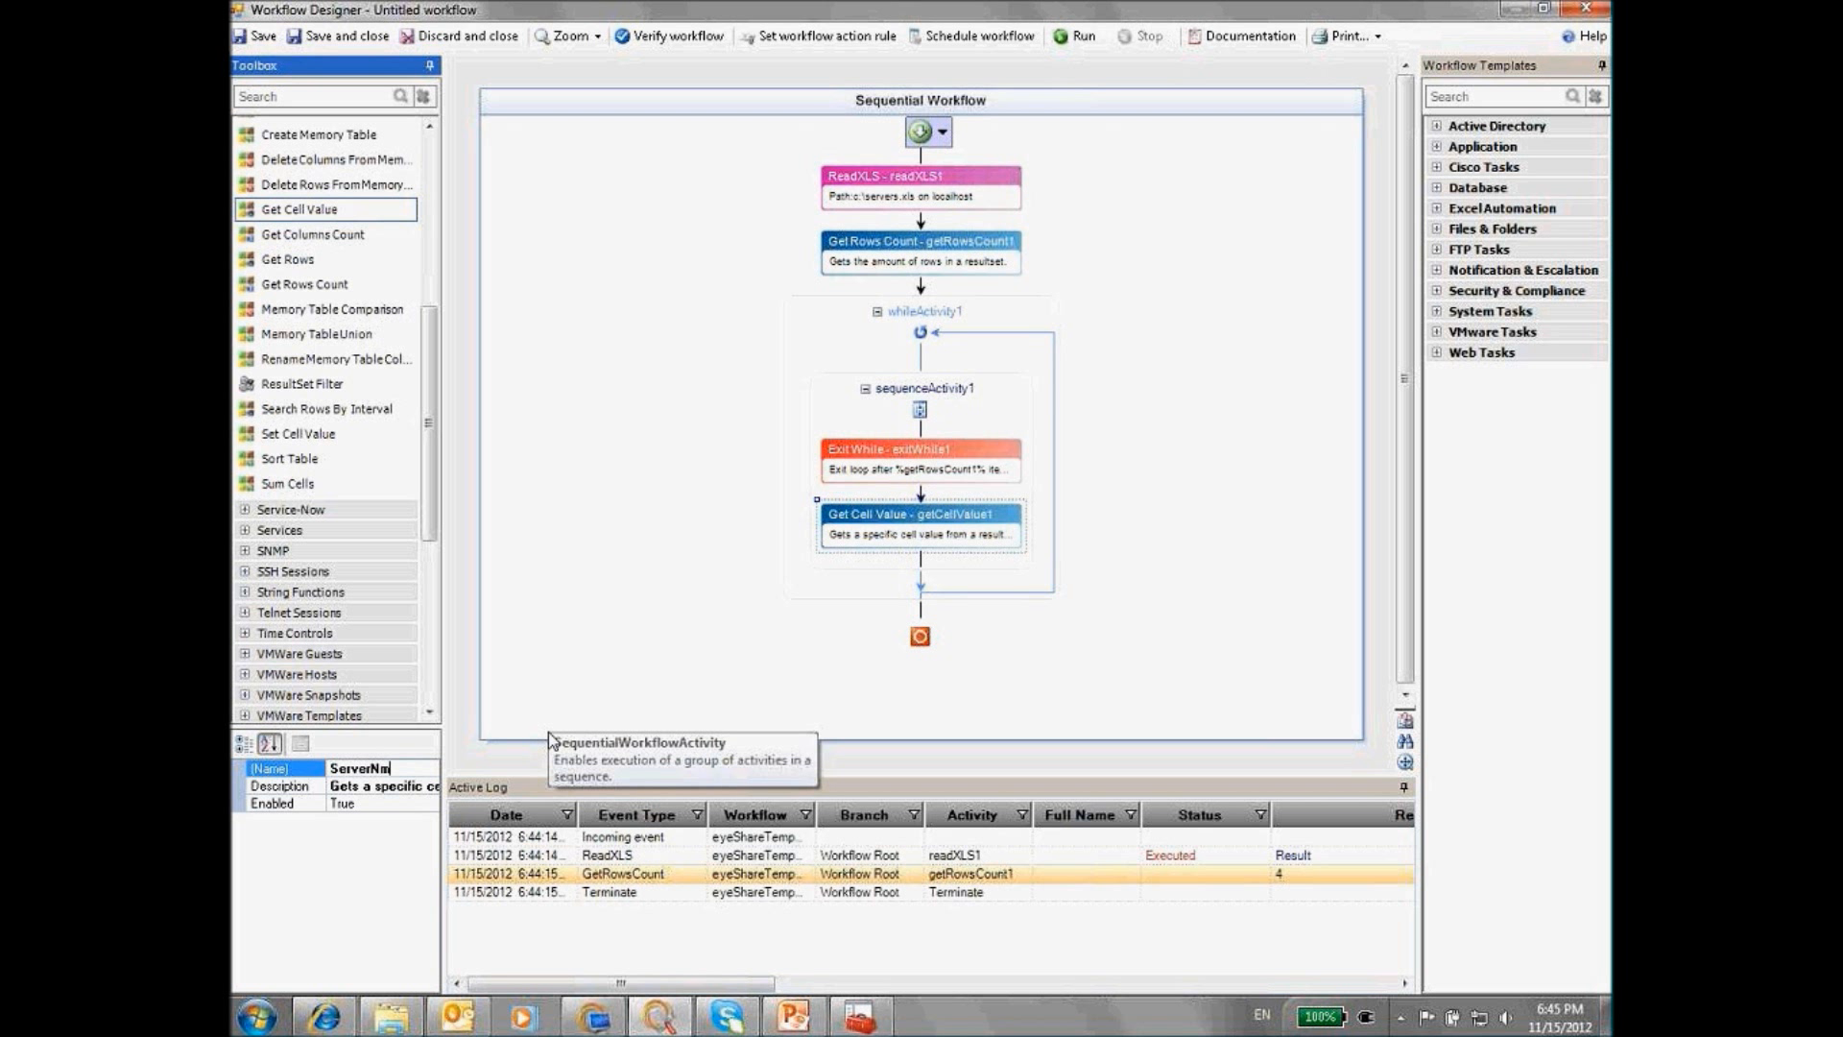
{"action": "key", "text": "BackSpace"}
{"action": "type", "text": "ame"}
{"action": "key", "text": "Return"}
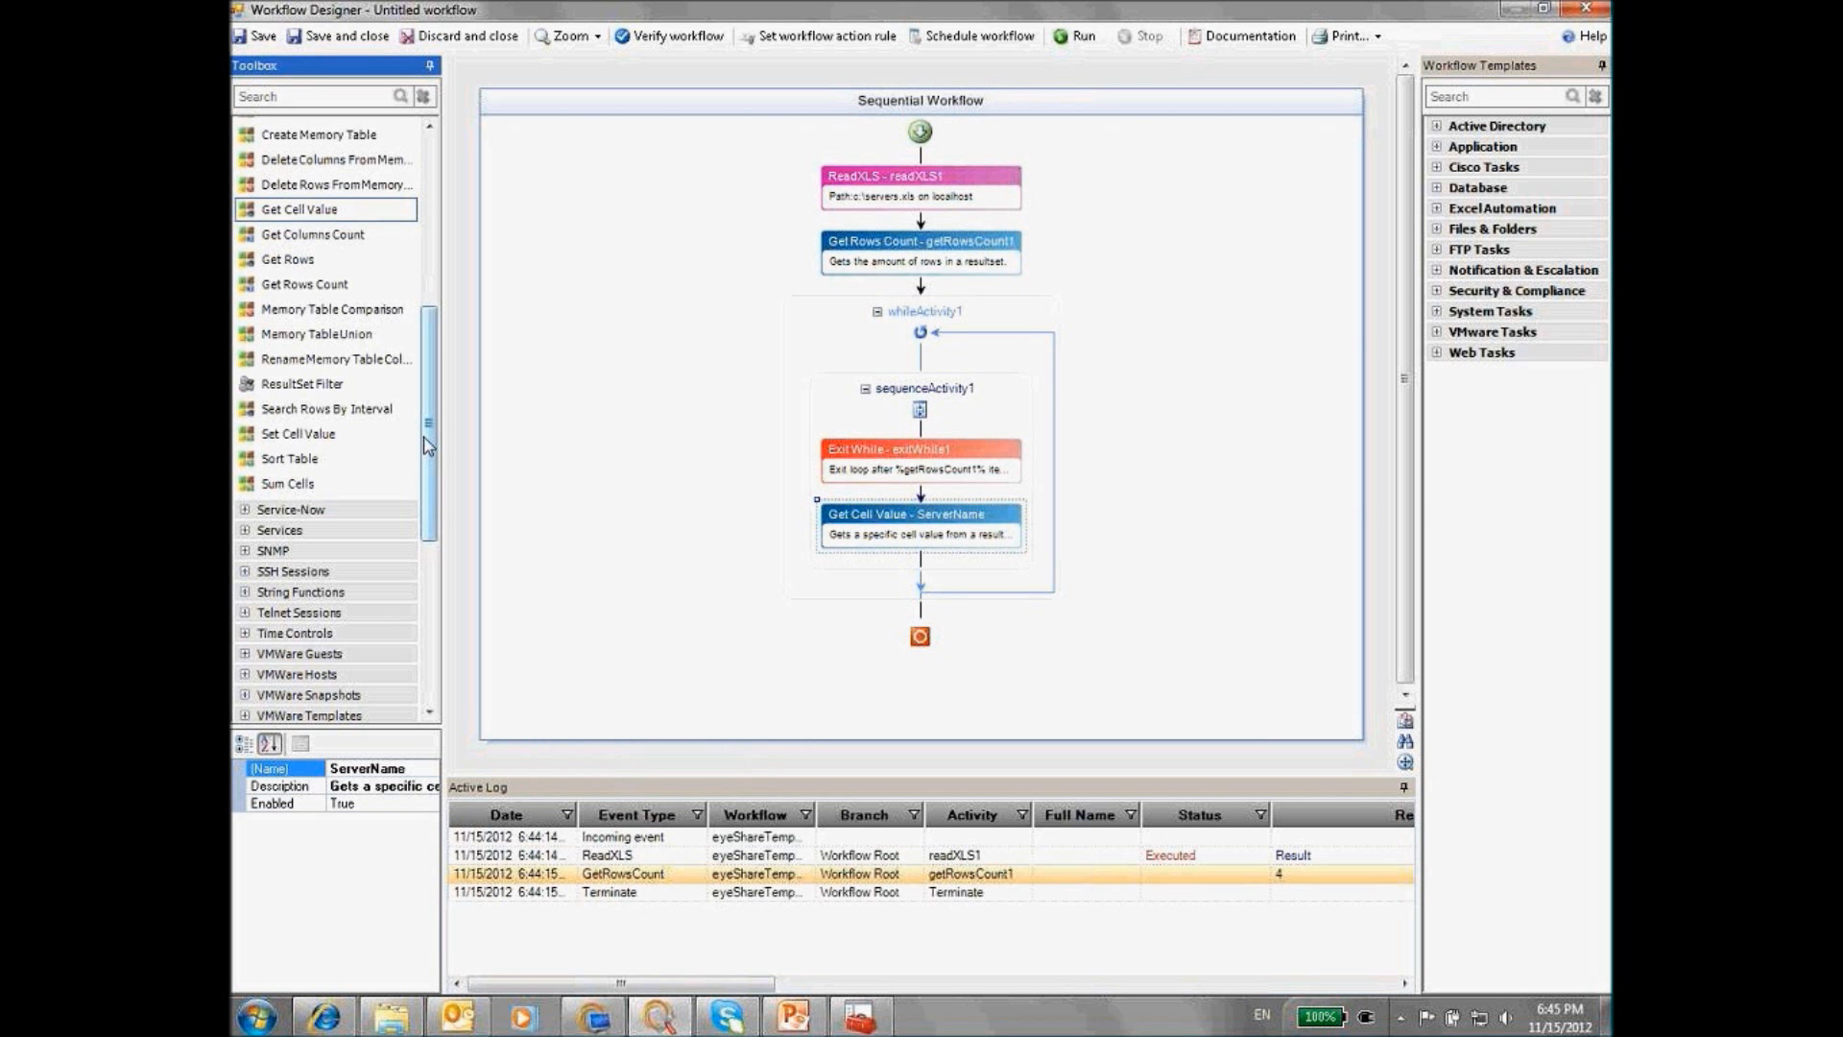
{"action": "scroll", "coordinate": [433, 291], "scroll_direction": "up", "scroll_amount": 1}
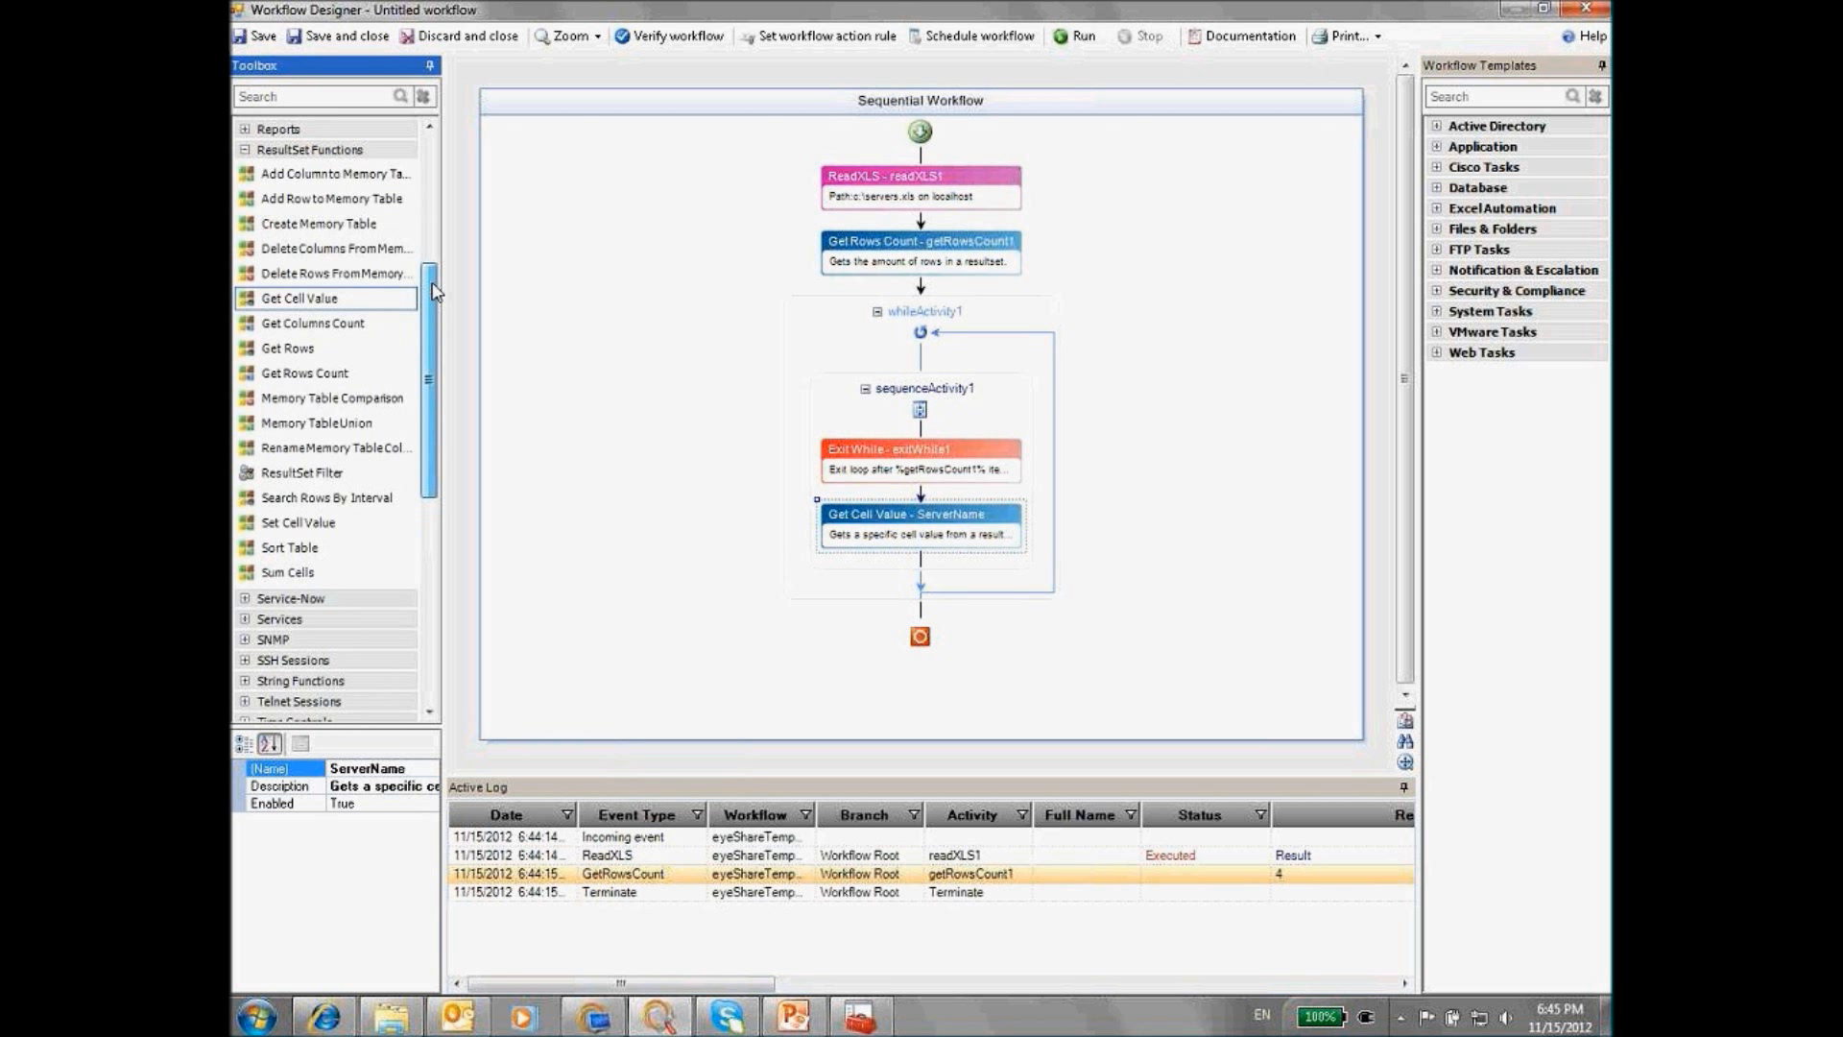
{"action": "scroll", "coordinate": [246, 507], "scroll_direction": "up", "scroll_amount": 4}
Add a Network Ping activity below Get Cell Value and copy the ServerName activity name
{"action": "left_click", "coordinate": [245, 497]}
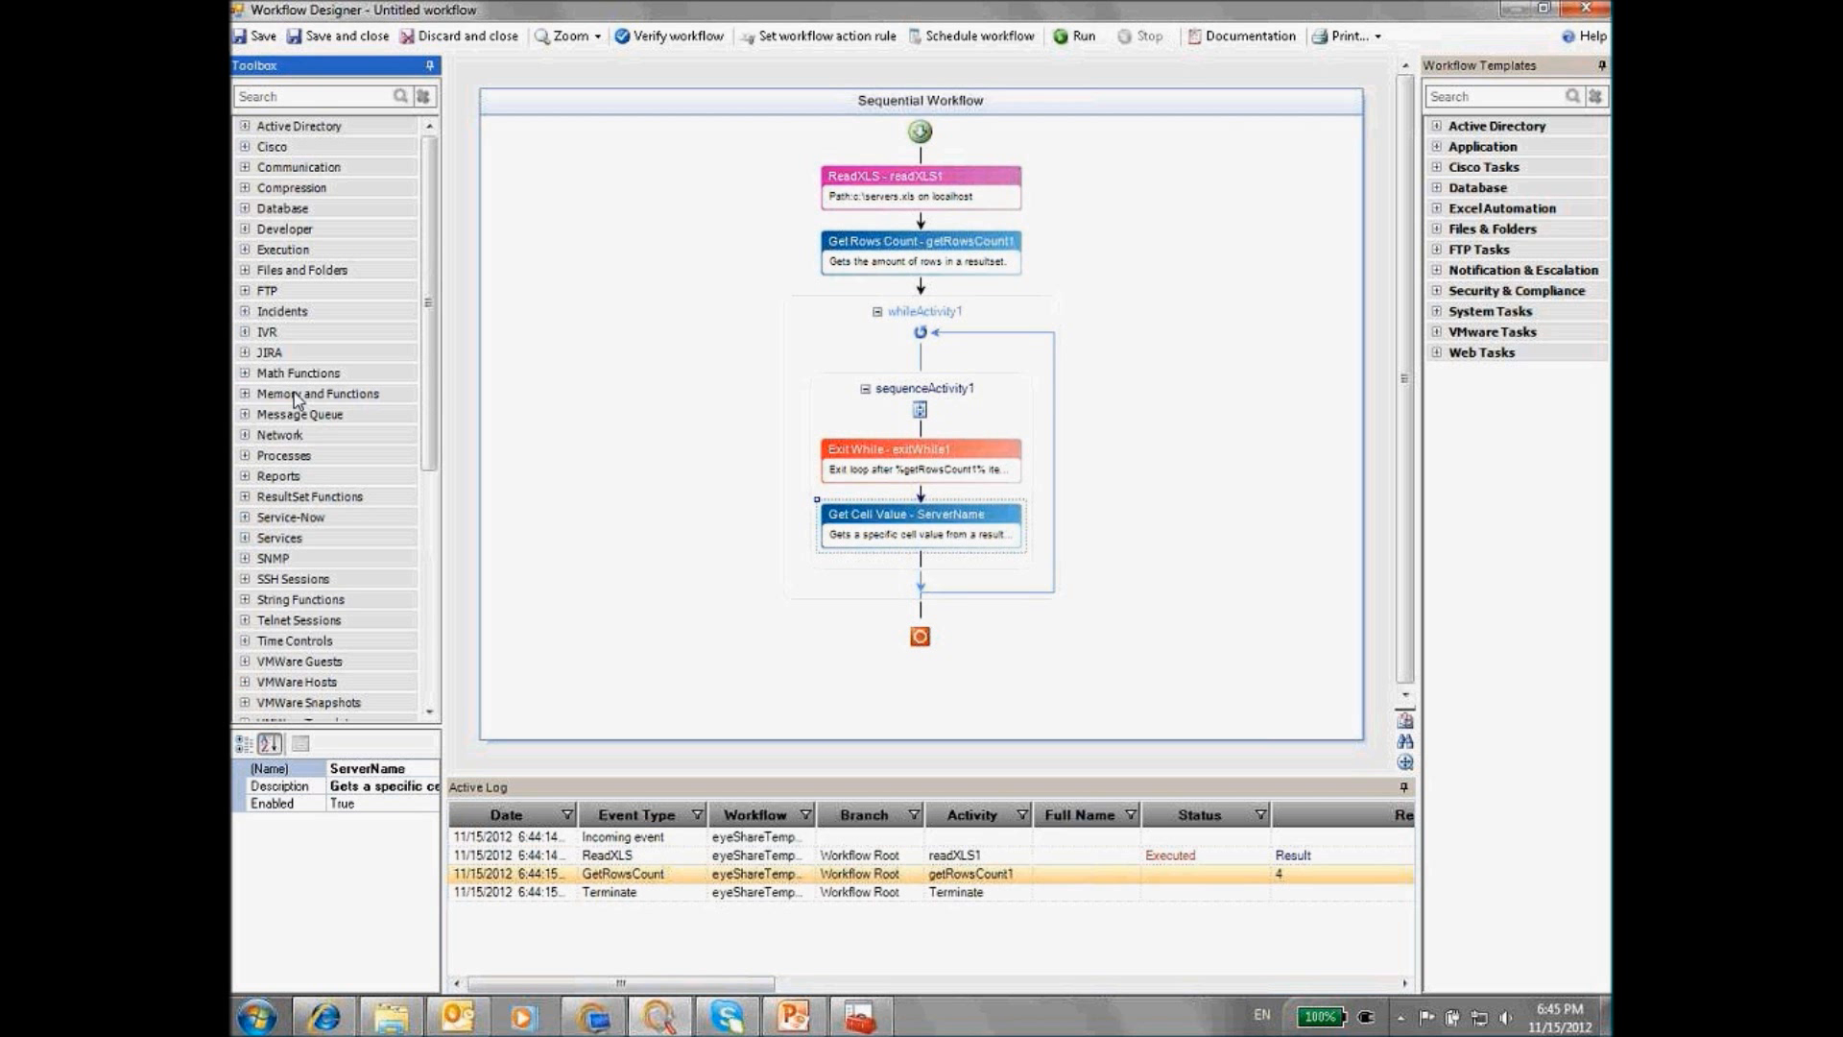
{"action": "left_click", "coordinate": [245, 435]}
{"action": "left_click_drag", "start_coordinate": [273, 484], "coordinate": [919, 572]}
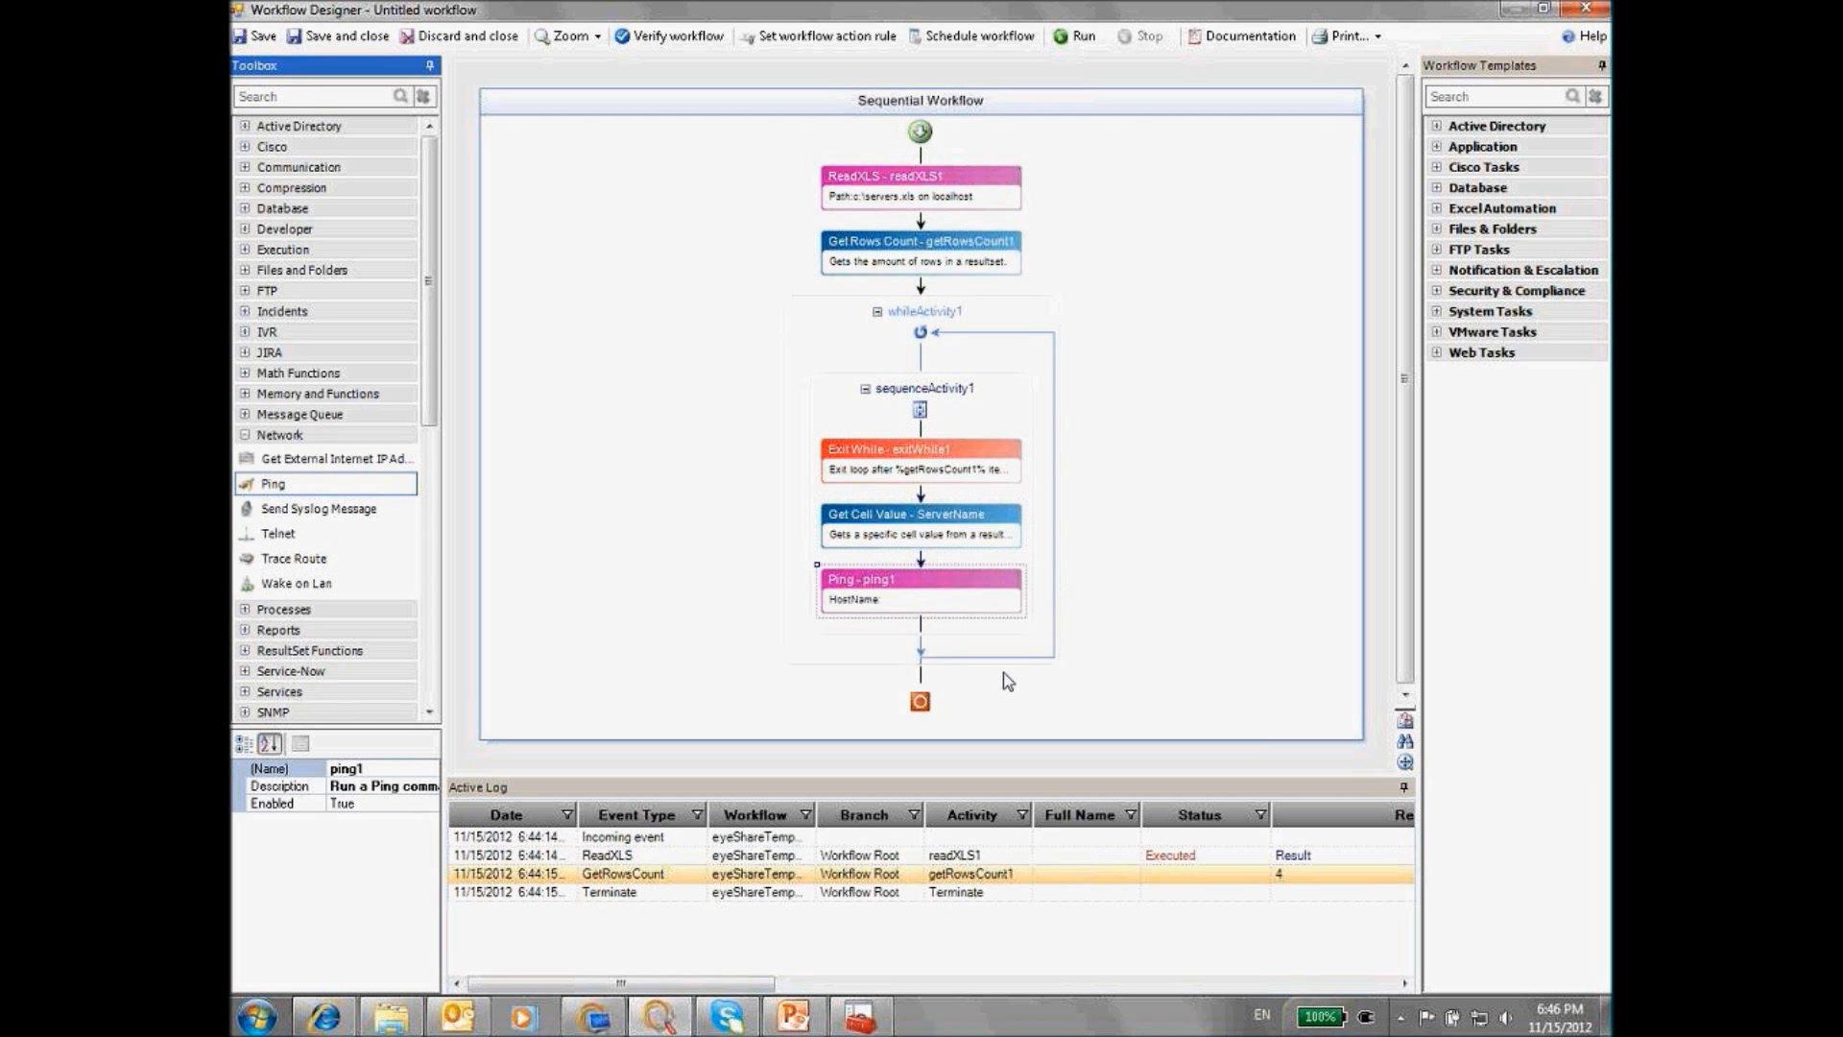
{"action": "left_click", "coordinate": [919, 534]}
{"action": "left_click", "coordinate": [408, 768]}
{"action": "left_click_drag", "start_coordinate": [330, 768], "coordinate": [325, 769]}
{"action": "right_click", "coordinate": [353, 776]}
{"action": "left_click", "coordinate": [441, 535]}
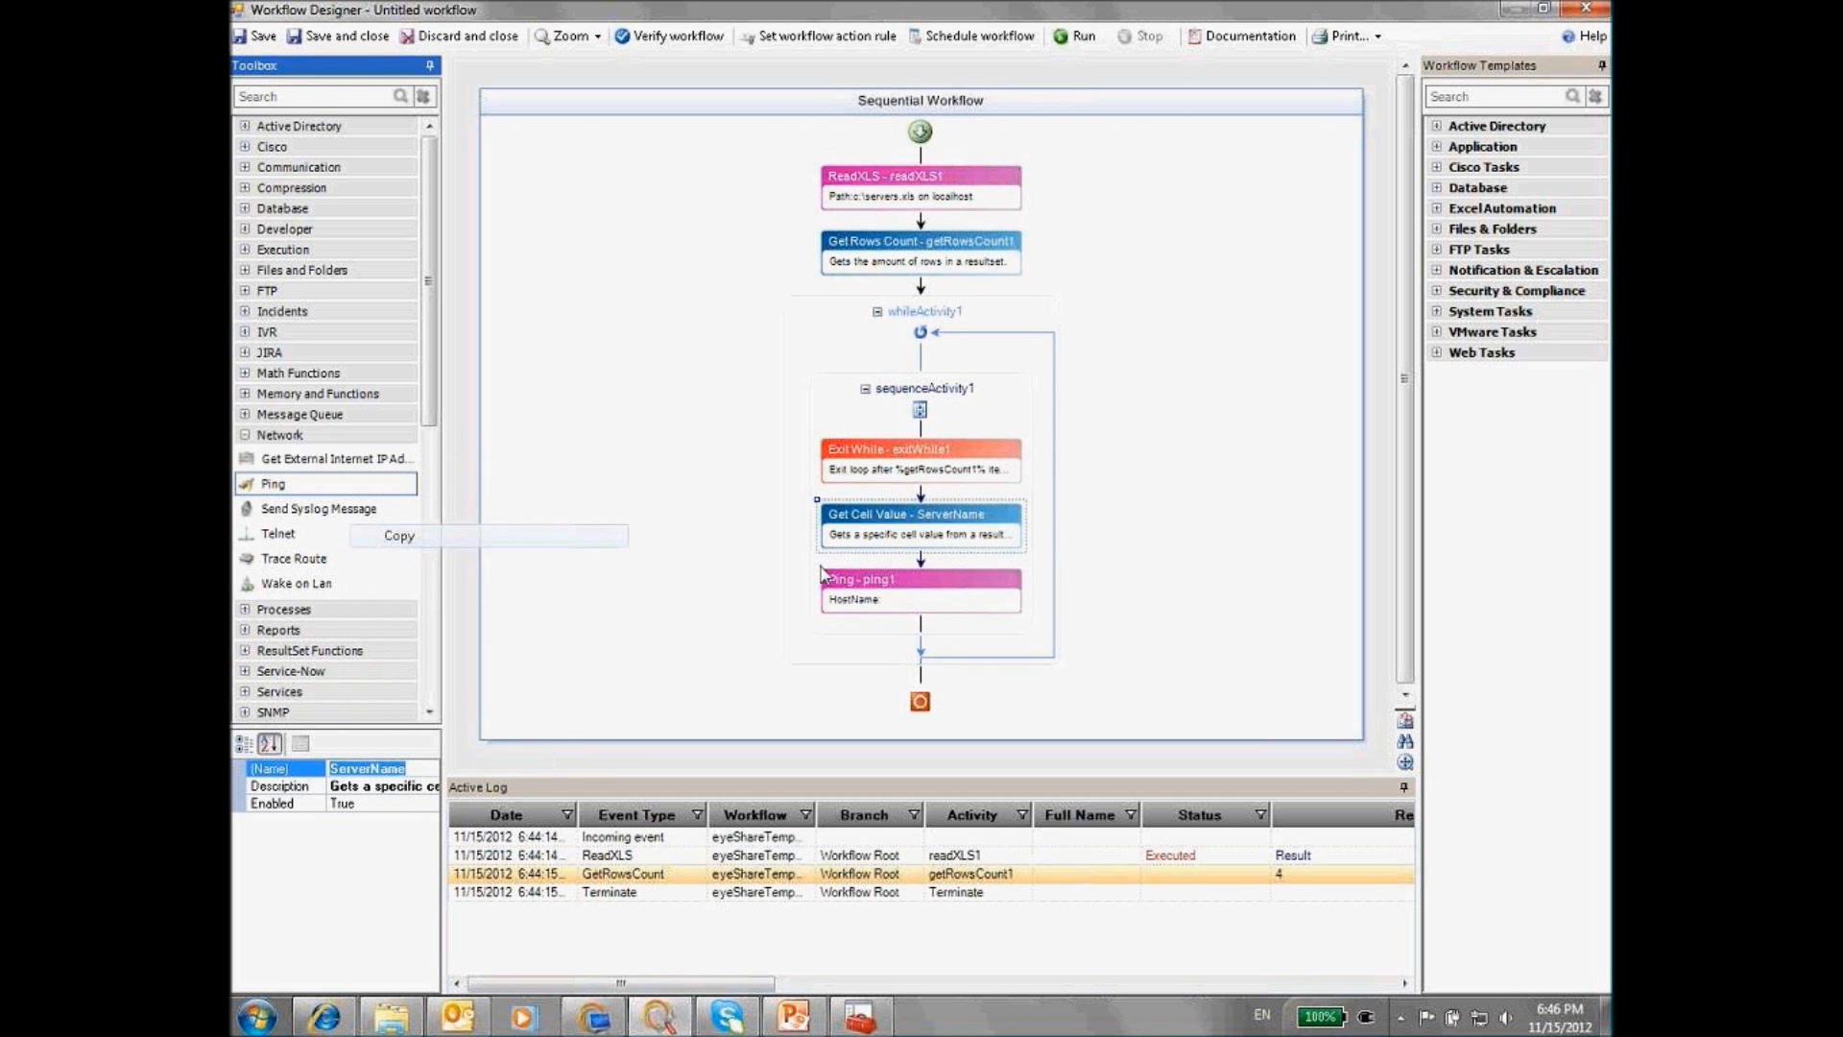
Set the Ping host name to %ServerName% and add an If-Else below Ping
{"action": "double_click", "coordinate": [927, 603]}
{"action": "key", "text": "Tab"}
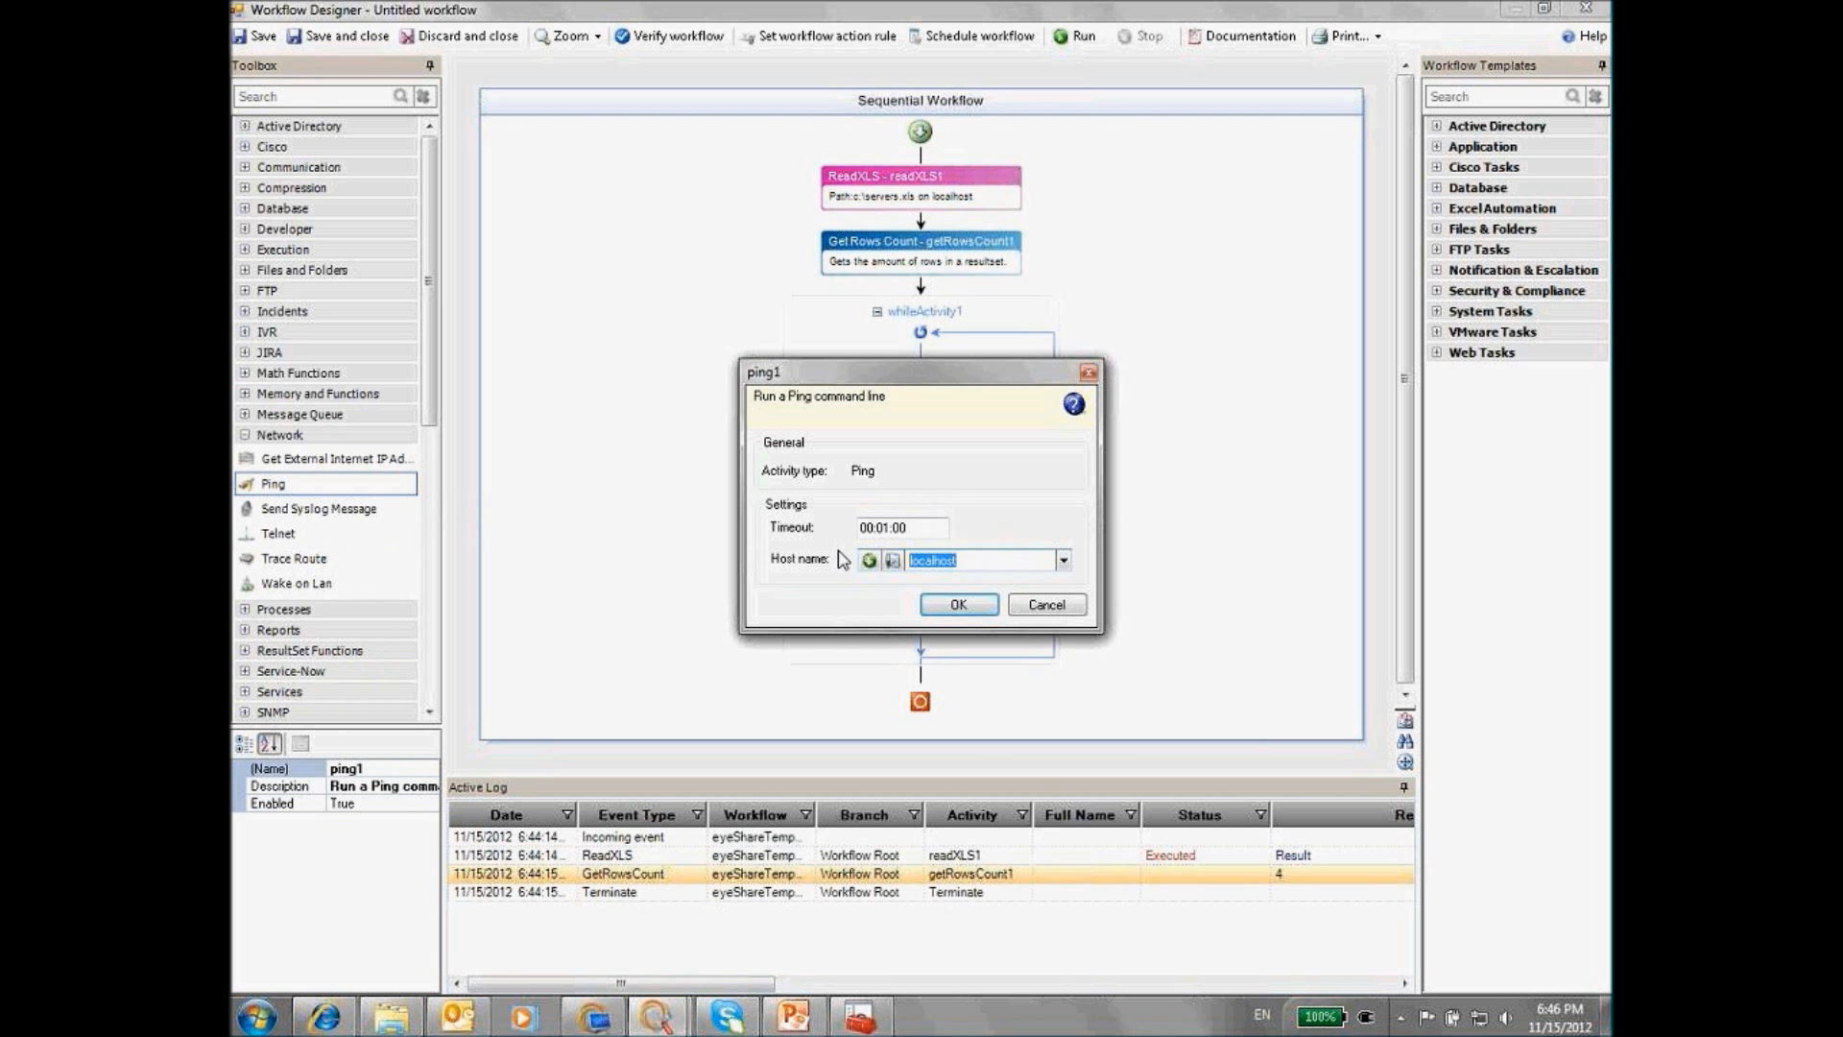
{"action": "type", "text": "%"}
{"action": "key", "text": "ctrl+v"}
{"action": "type", "text": "%"}
{"action": "left_click", "coordinate": [958, 604]}
{"action": "left_click_drag", "start_coordinate": [432, 398], "coordinate": [432, 676]}
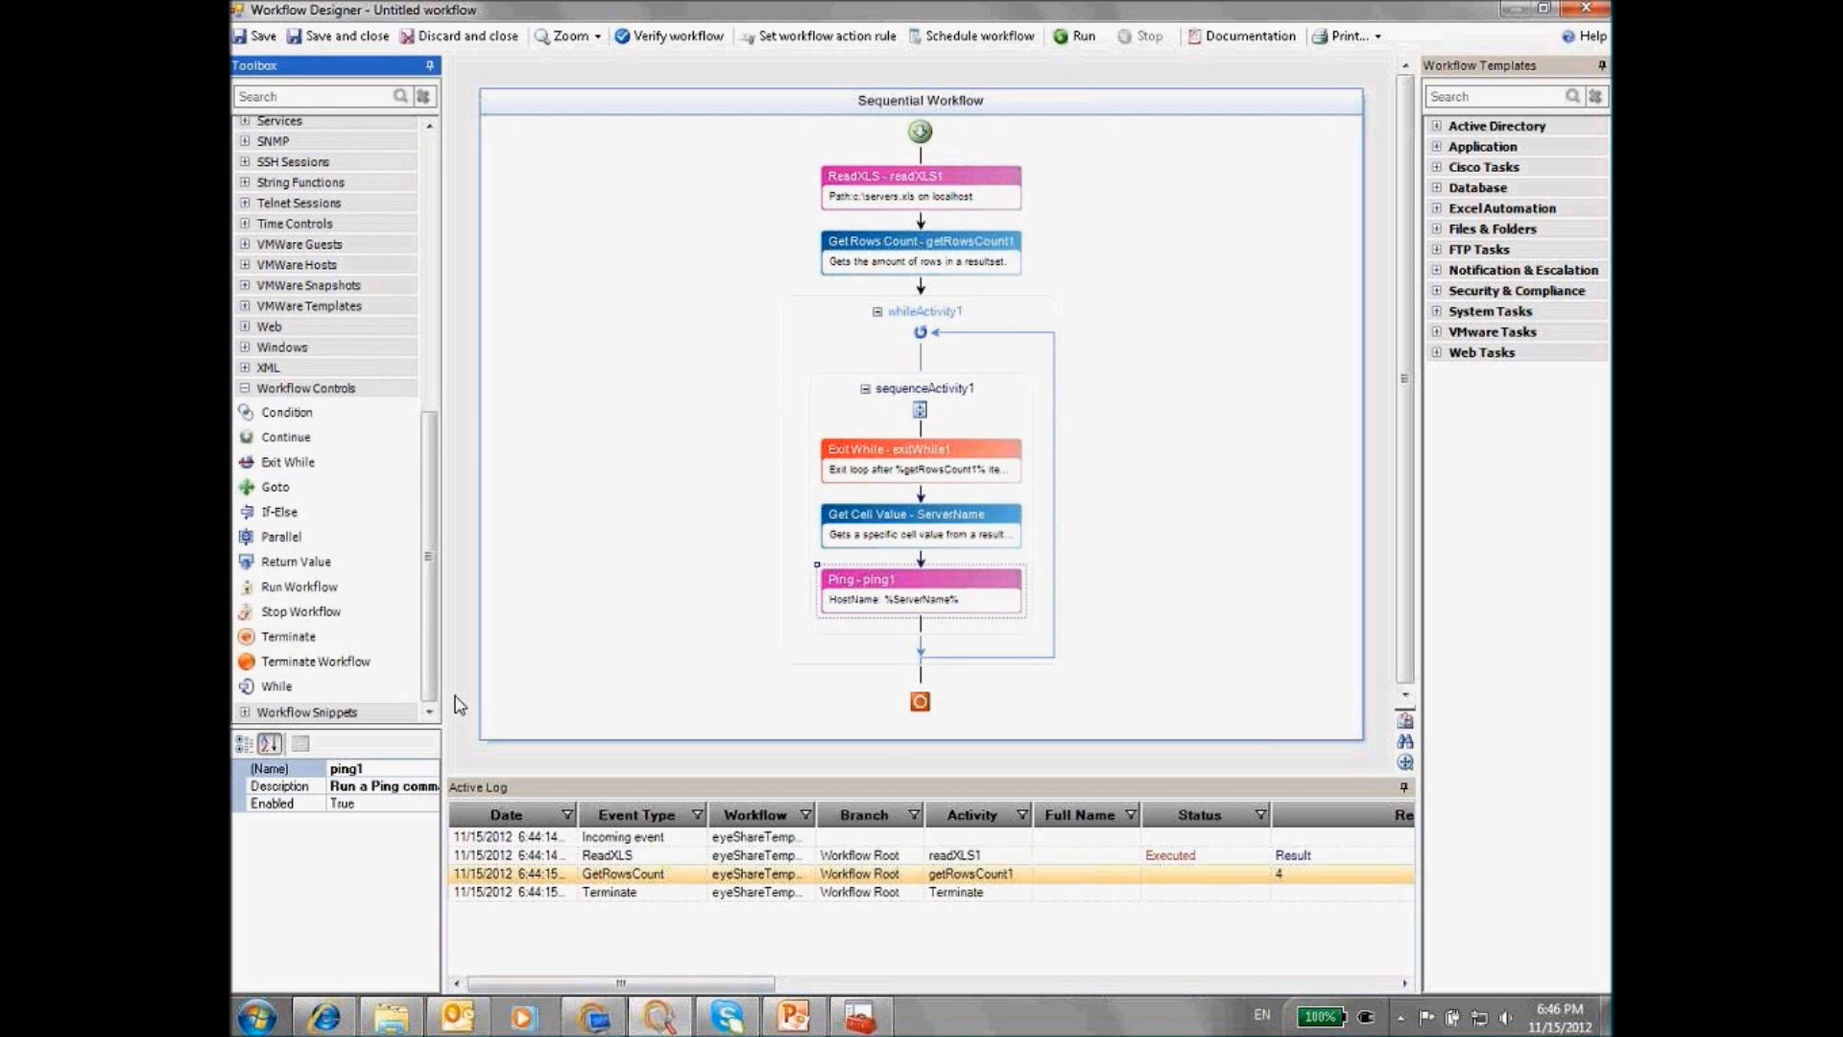
{"action": "left_click_drag", "start_coordinate": [278, 512], "coordinate": [941, 620]}
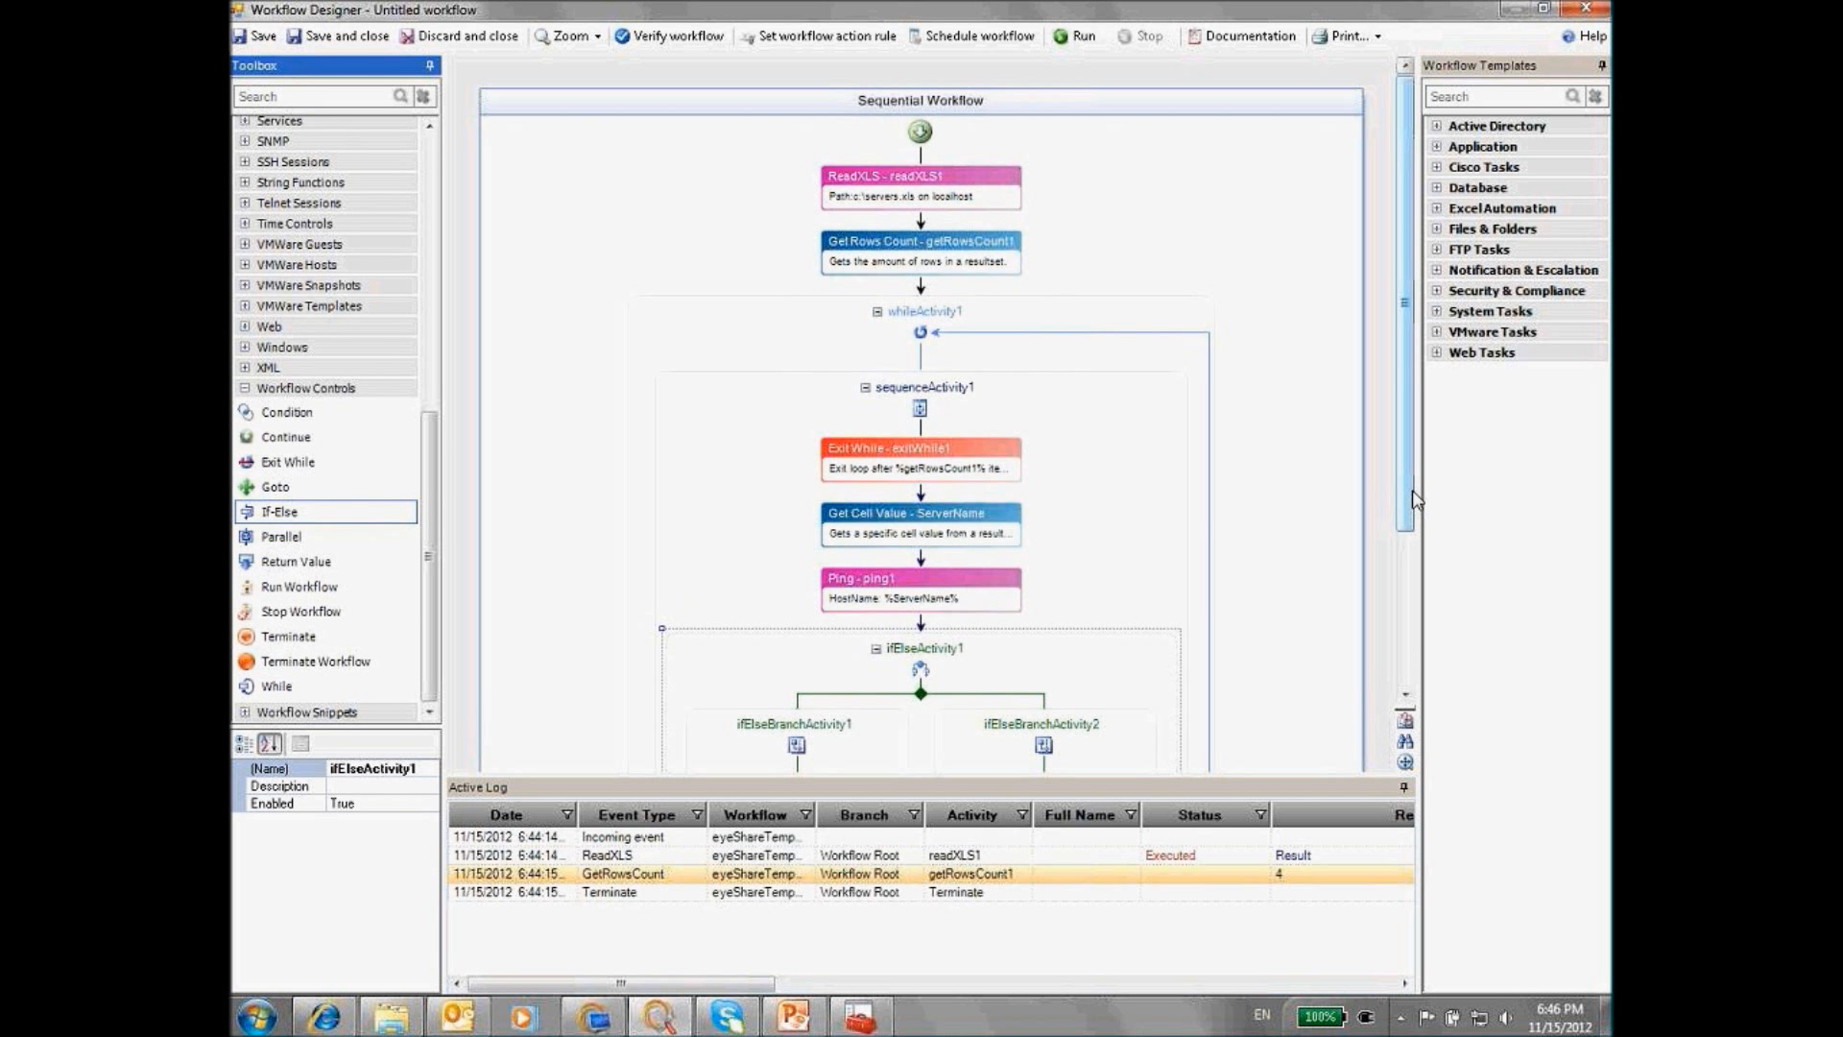
Set the If-Else's first branch to Failure and place a Send Email step in it
{"action": "left_click", "coordinate": [1404, 607]}
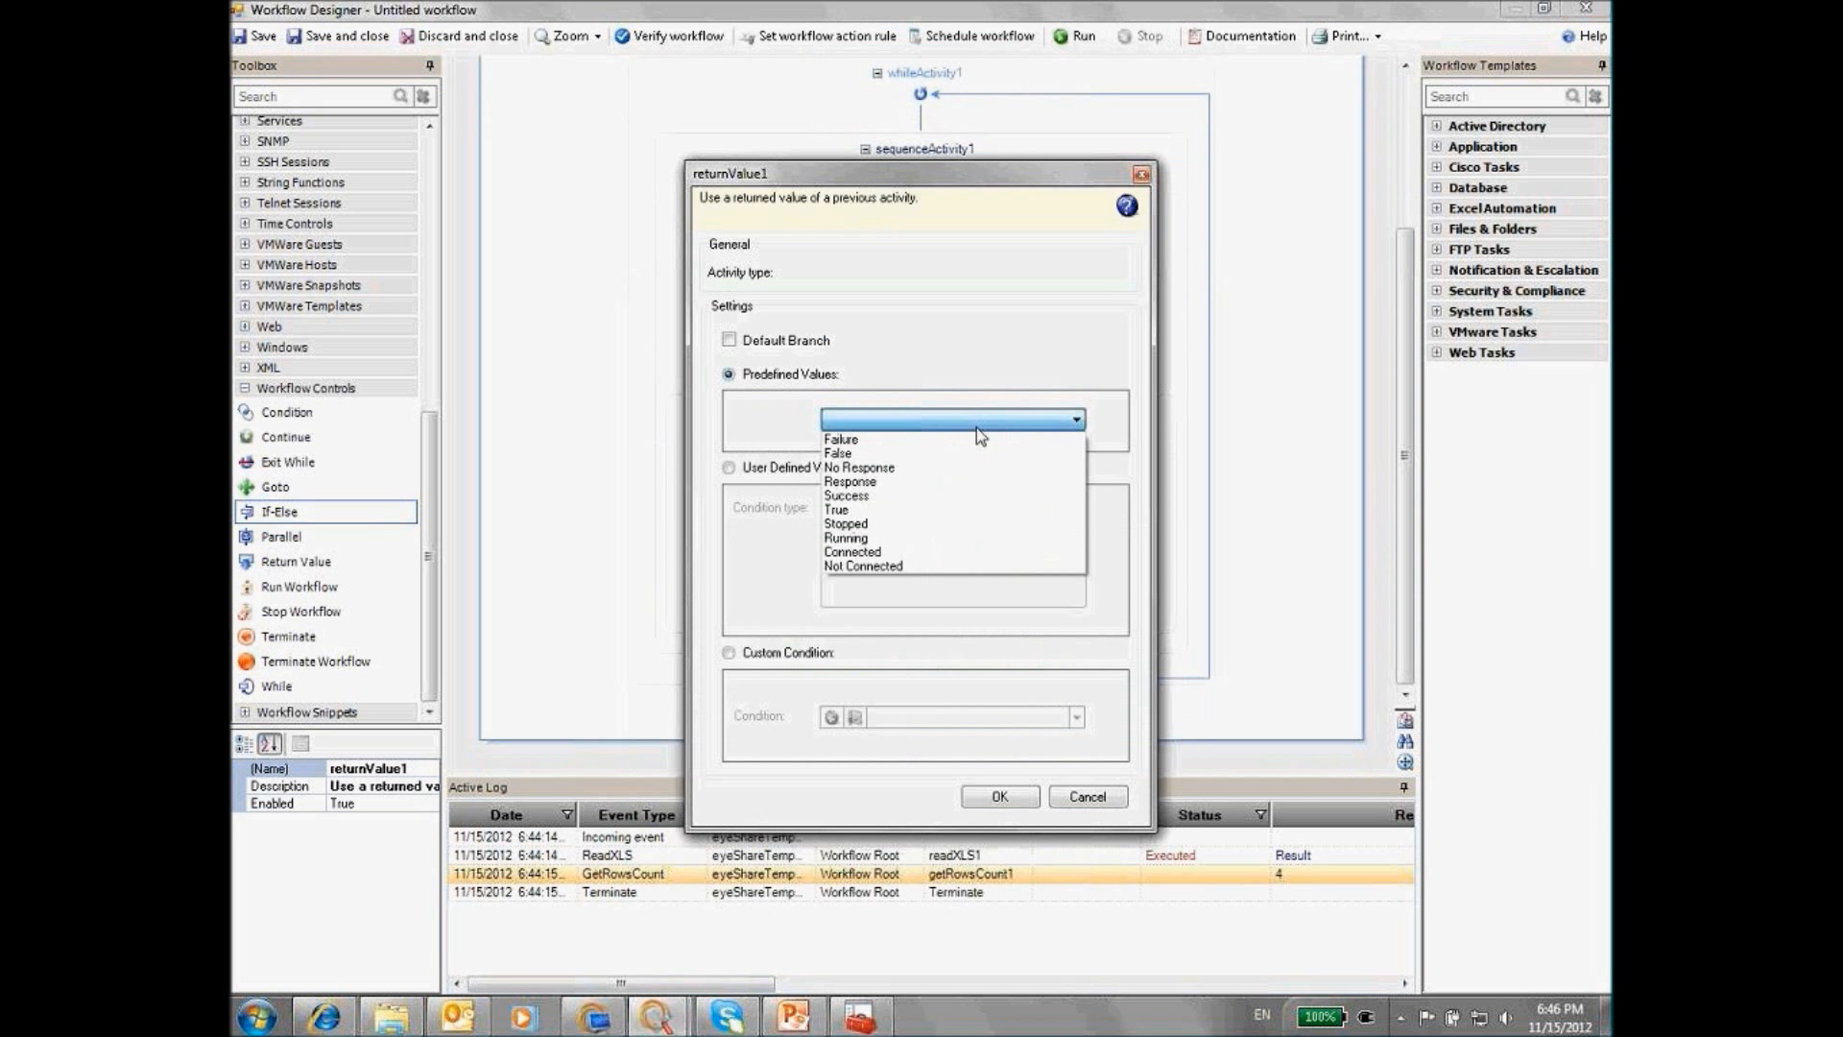
{"action": "left_click", "coordinate": [867, 437]}
{"action": "left_click", "coordinate": [999, 797]}
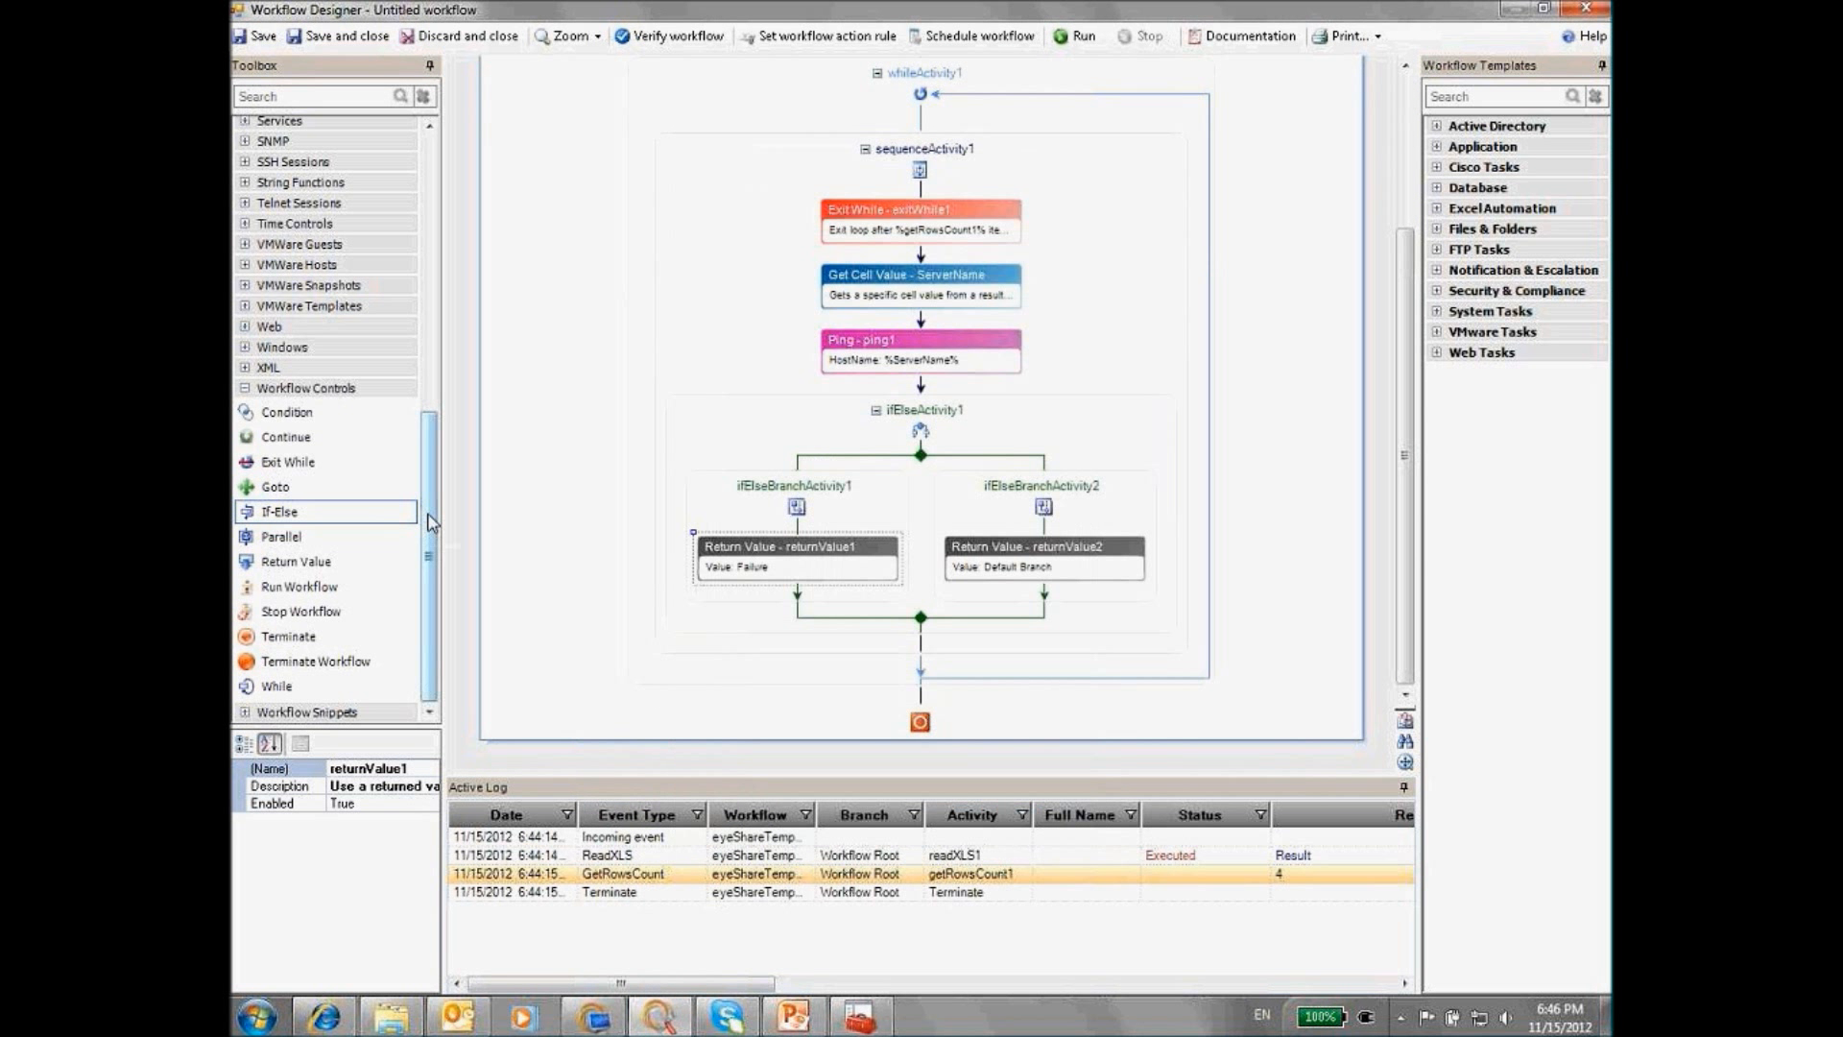
{"action": "scroll", "coordinate": [278, 172], "scroll_direction": "up", "scroll_amount": 10}
{"action": "left_click", "coordinate": [245, 168]}
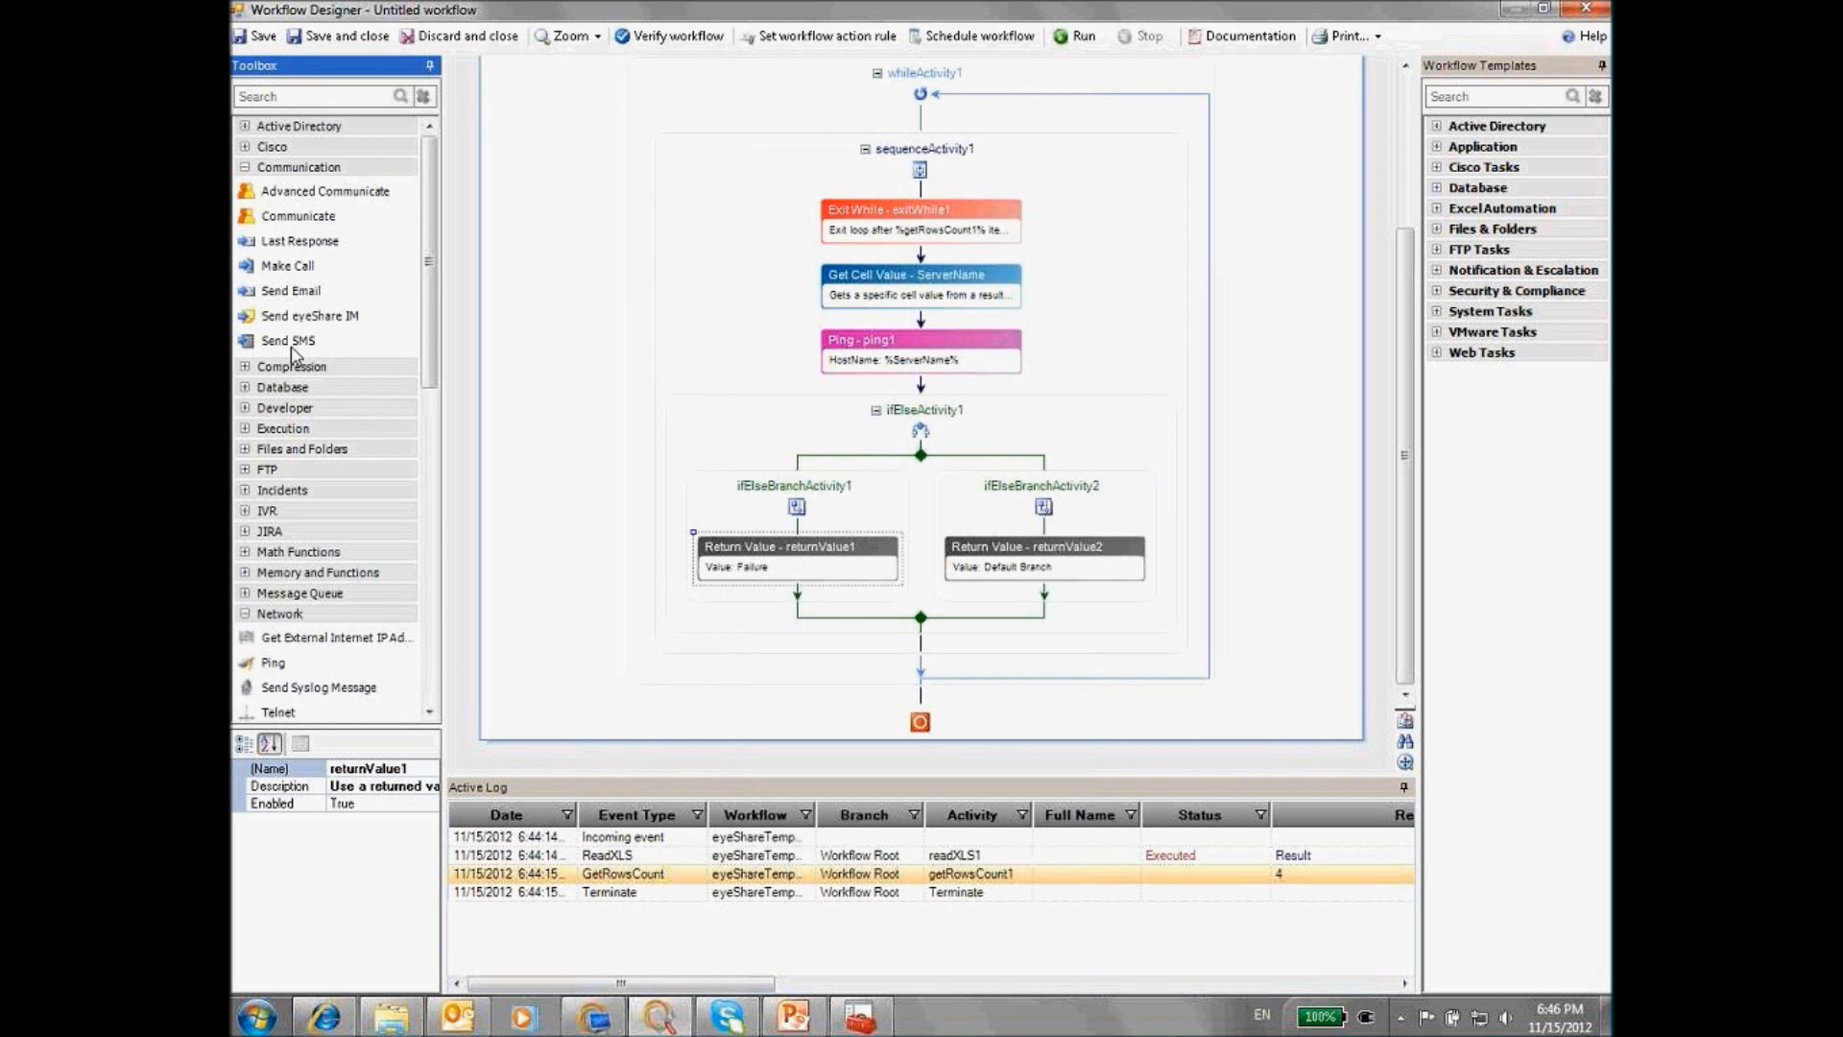
{"action": "left_click_drag", "start_coordinate": [293, 290], "coordinate": [799, 595]}
{"action": "left_click_drag", "start_coordinate": [298, 291], "coordinate": [798, 593]}
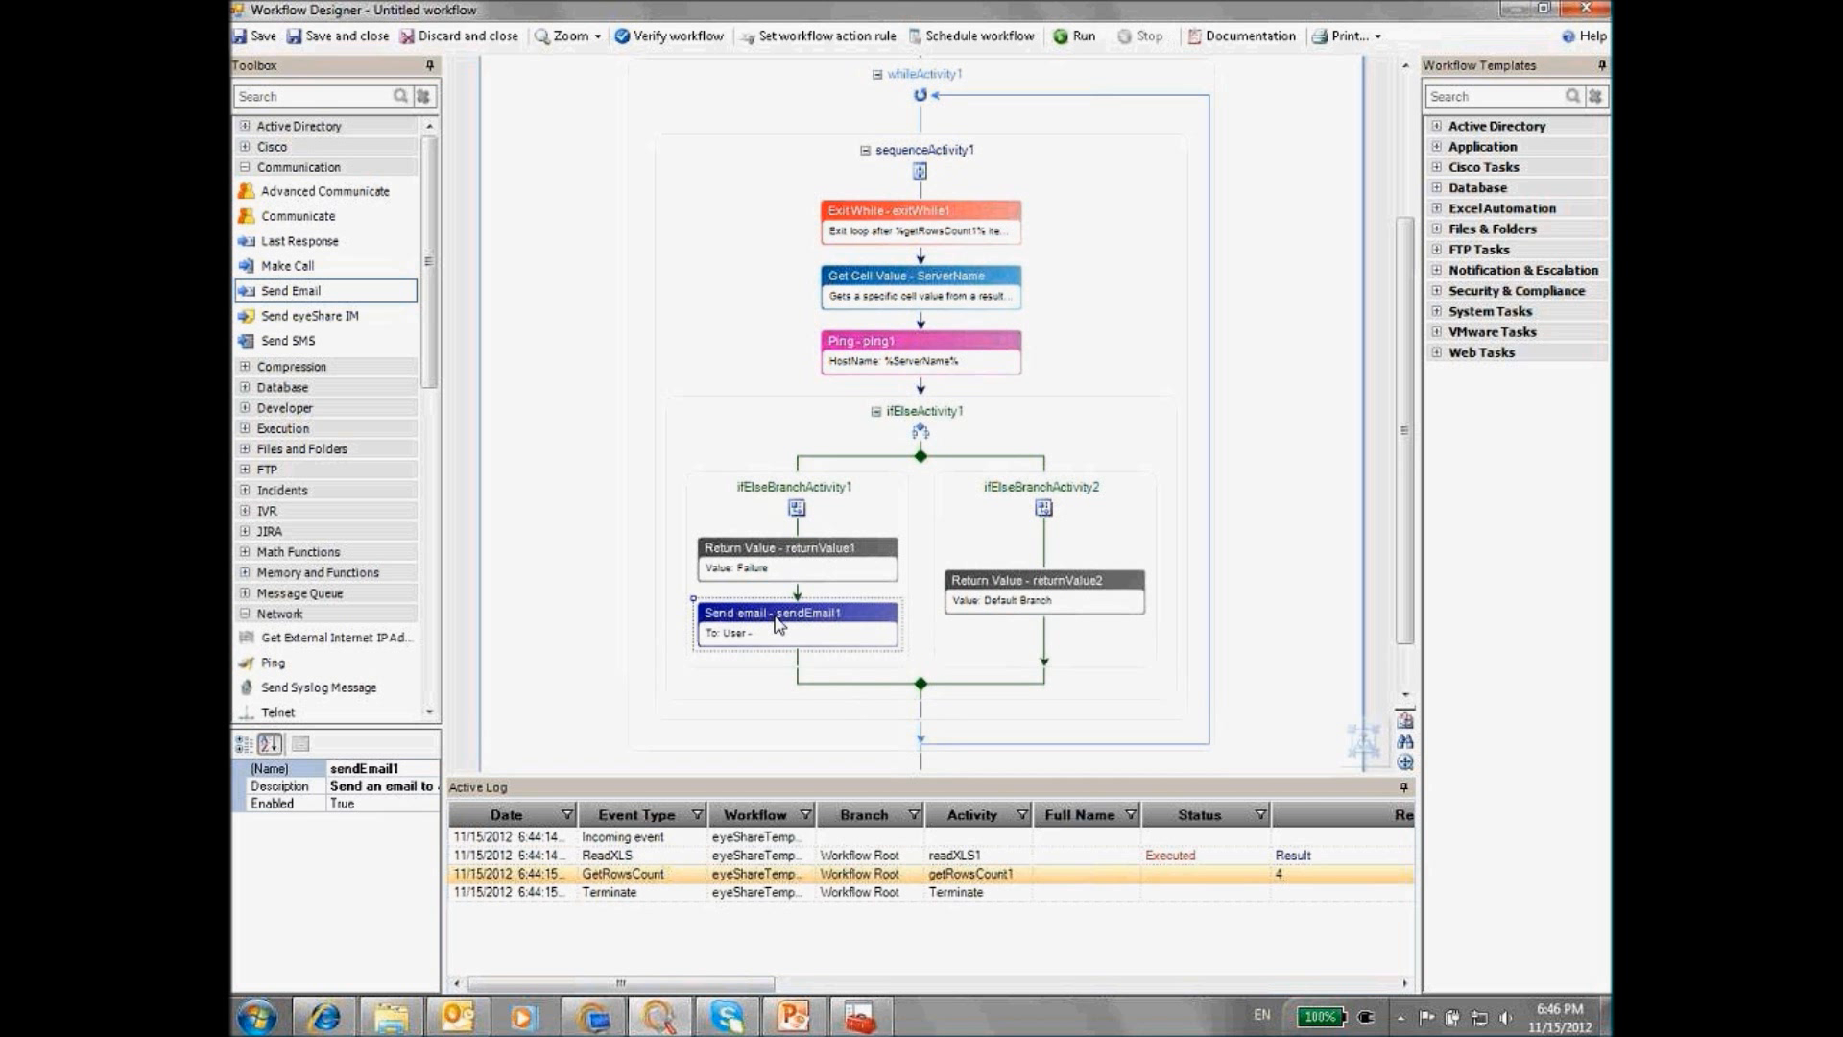
Address the email to the chosen user with custom subject and body '%ServerName% is down'
{"action": "double_click", "coordinate": [779, 624]}
{"action": "left_click", "coordinate": [872, 363]}
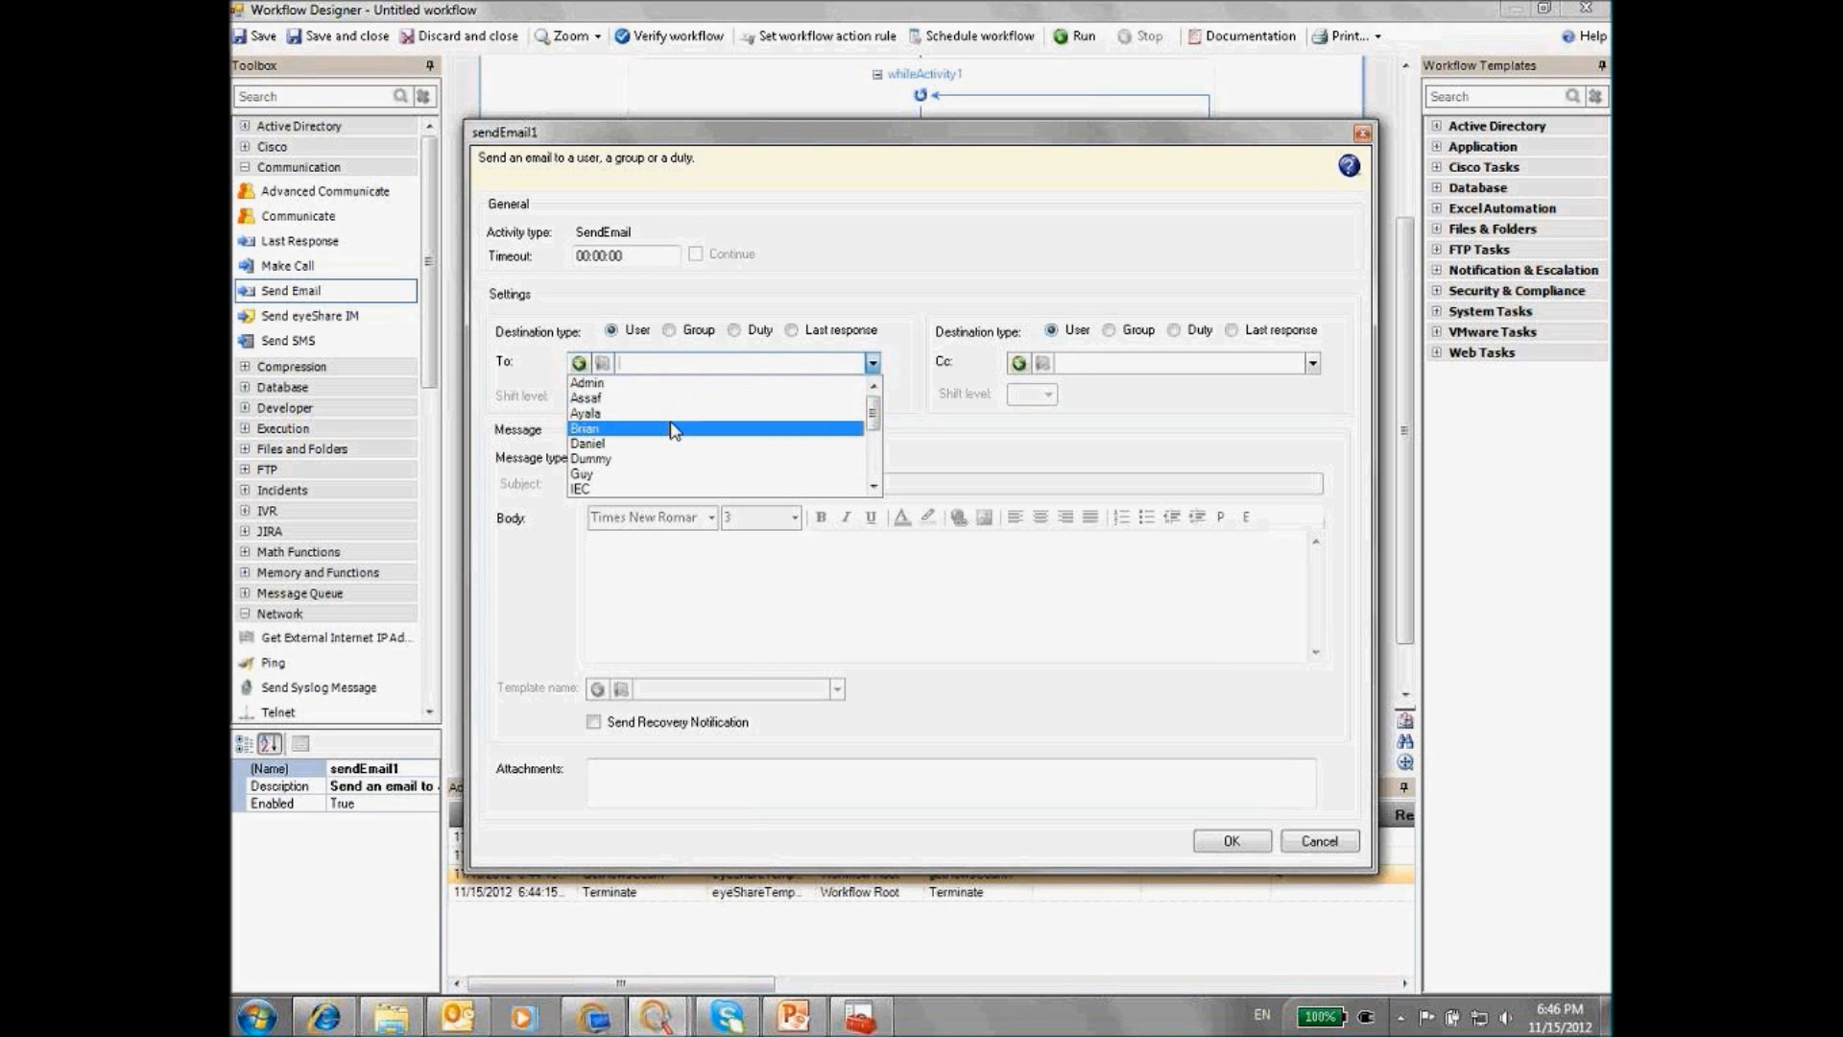
{"action": "type", "text": "n"}
{"action": "left_click", "coordinate": [606, 383]}
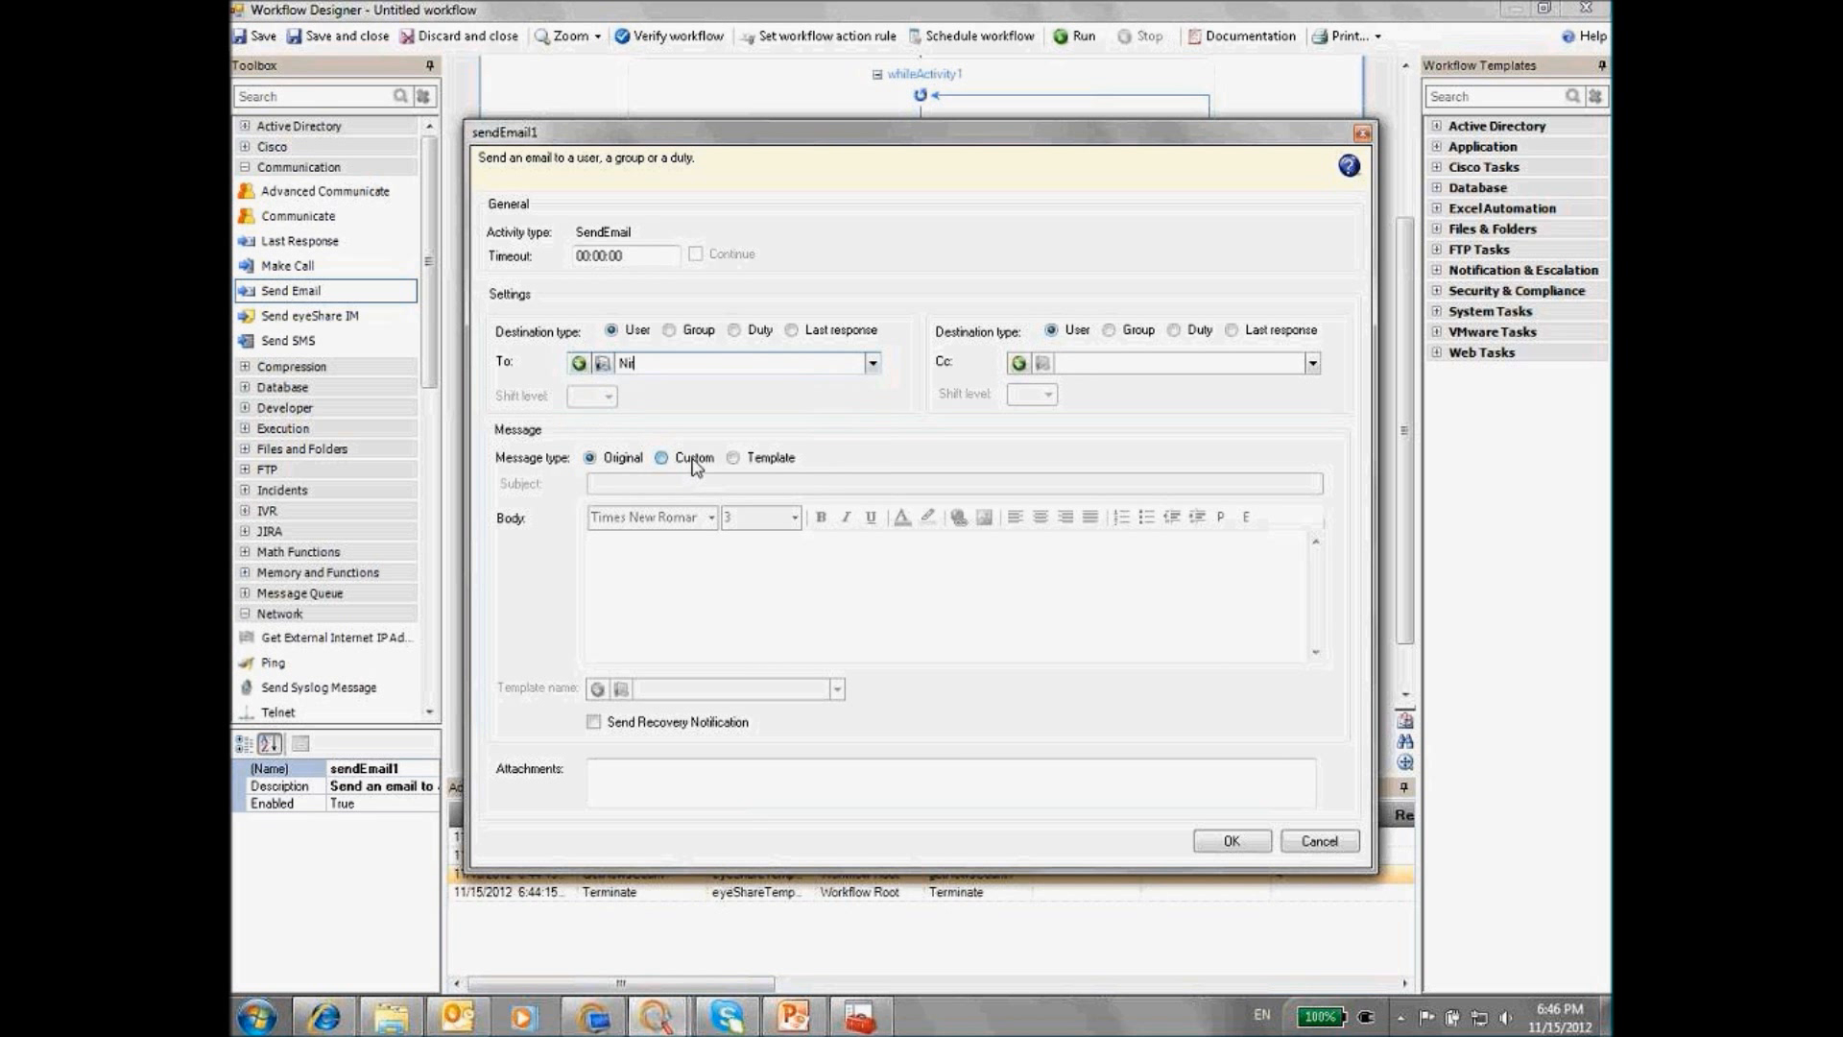
{"action": "left_click", "coordinate": [693, 458]}
{"action": "left_click", "coordinate": [664, 490]}
{"action": "type", "text": "%Se"}
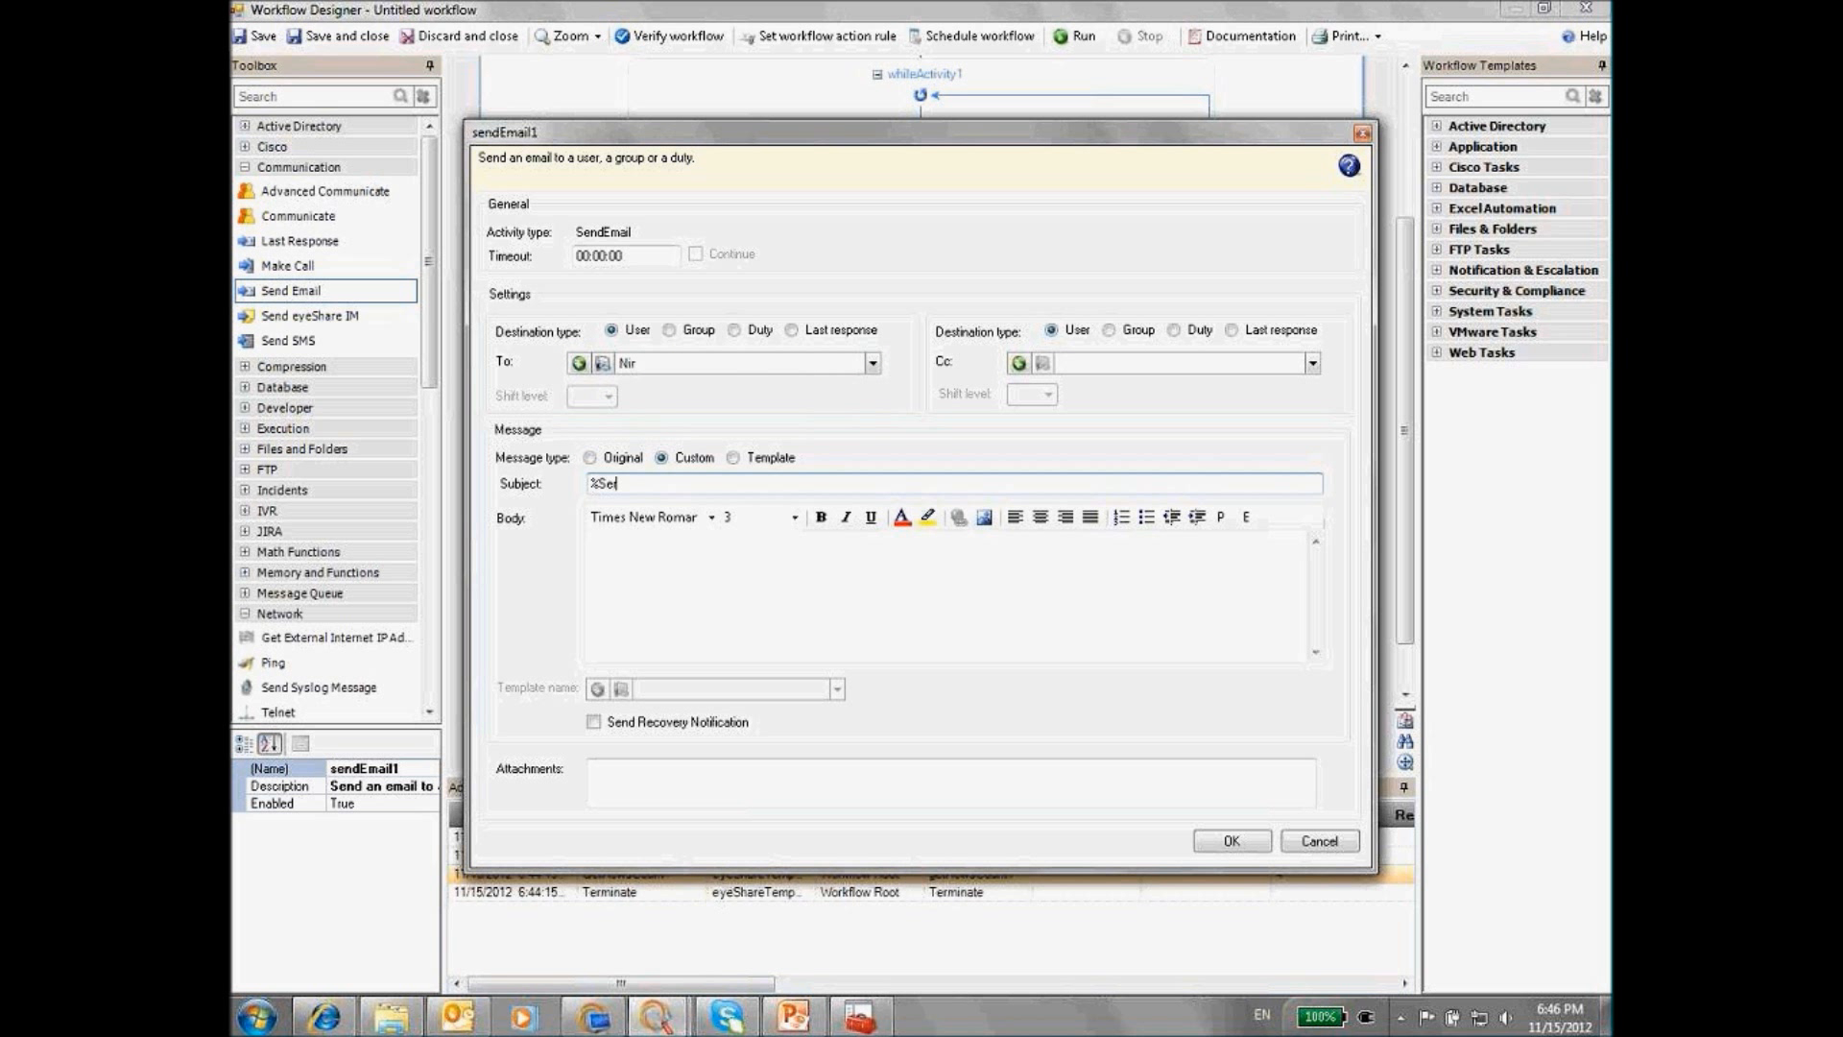
{"action": "type", "text": "rverName%"}
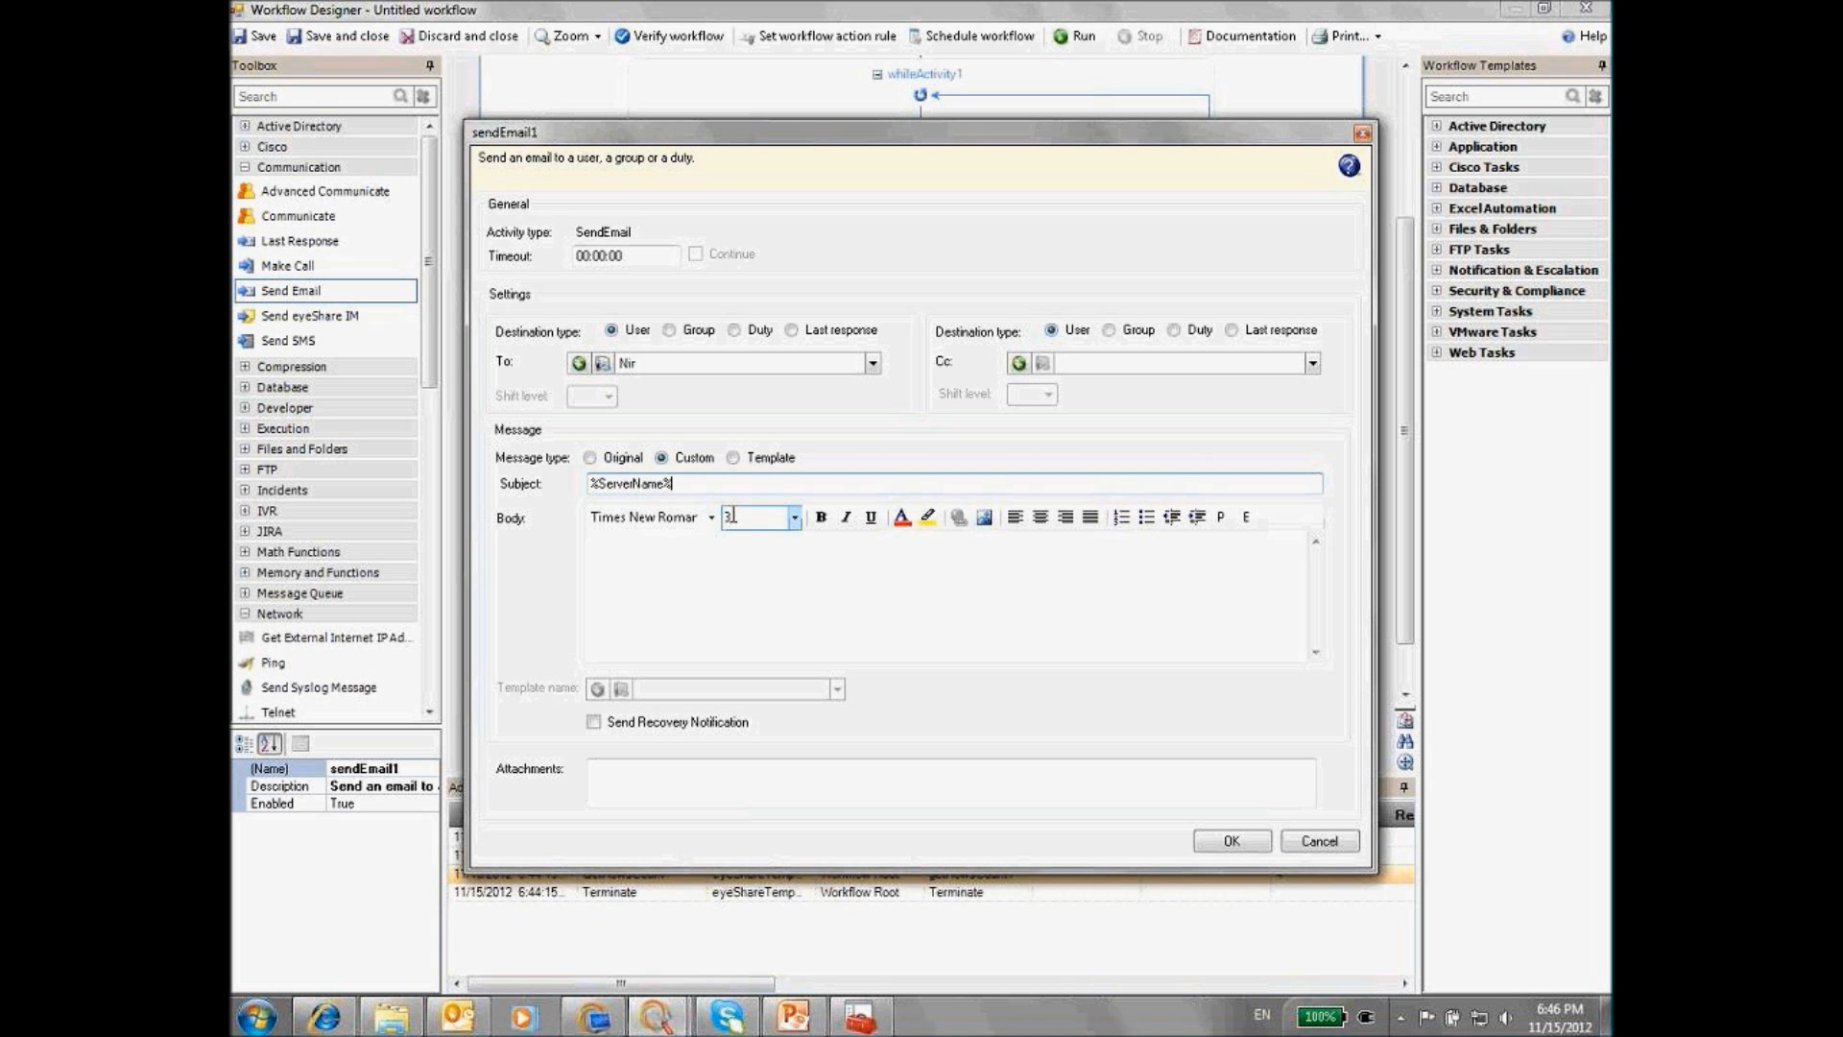
{"action": "type", "text": " is down"}
{"action": "left_click_drag", "start_coordinate": [716, 484], "coordinate": [550, 486]}
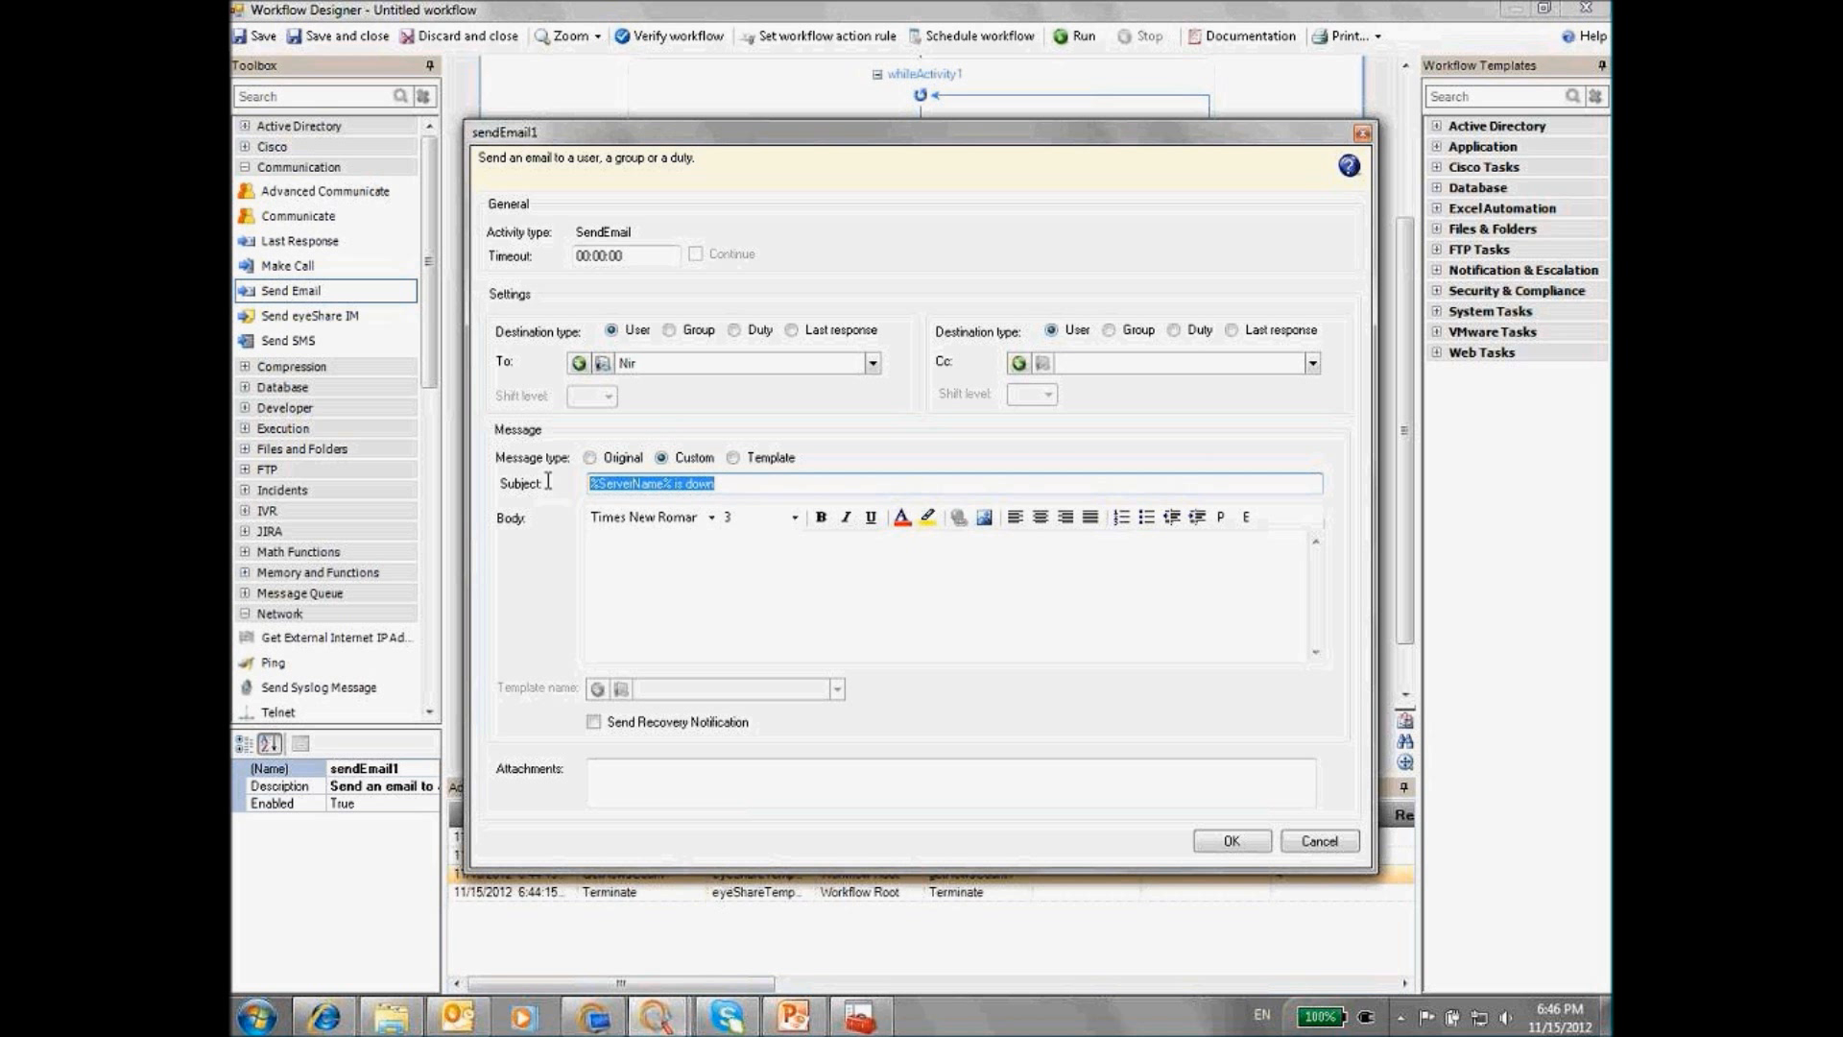
{"action": "key", "text": "ctrl+c"}
{"action": "key", "text": "Tab"}
{"action": "key", "text": "ctrl+v"}
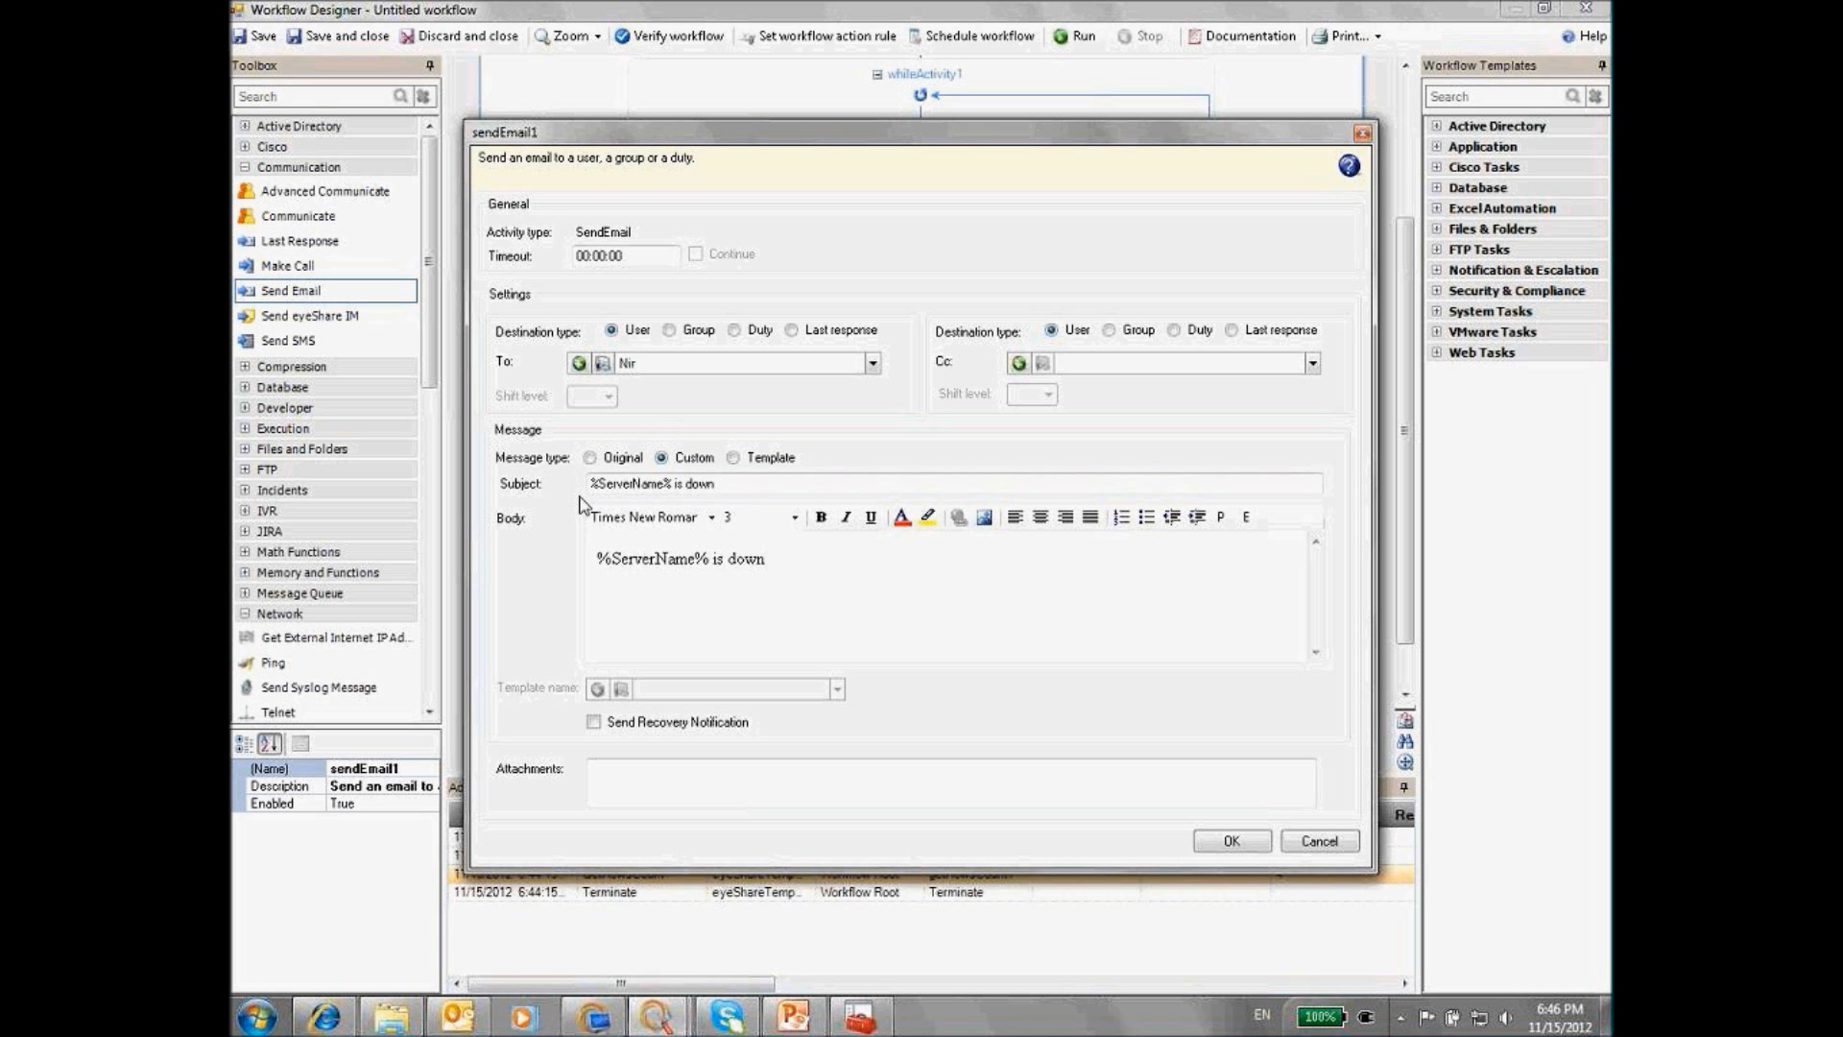
{"action": "left_click", "coordinate": [1231, 842]}
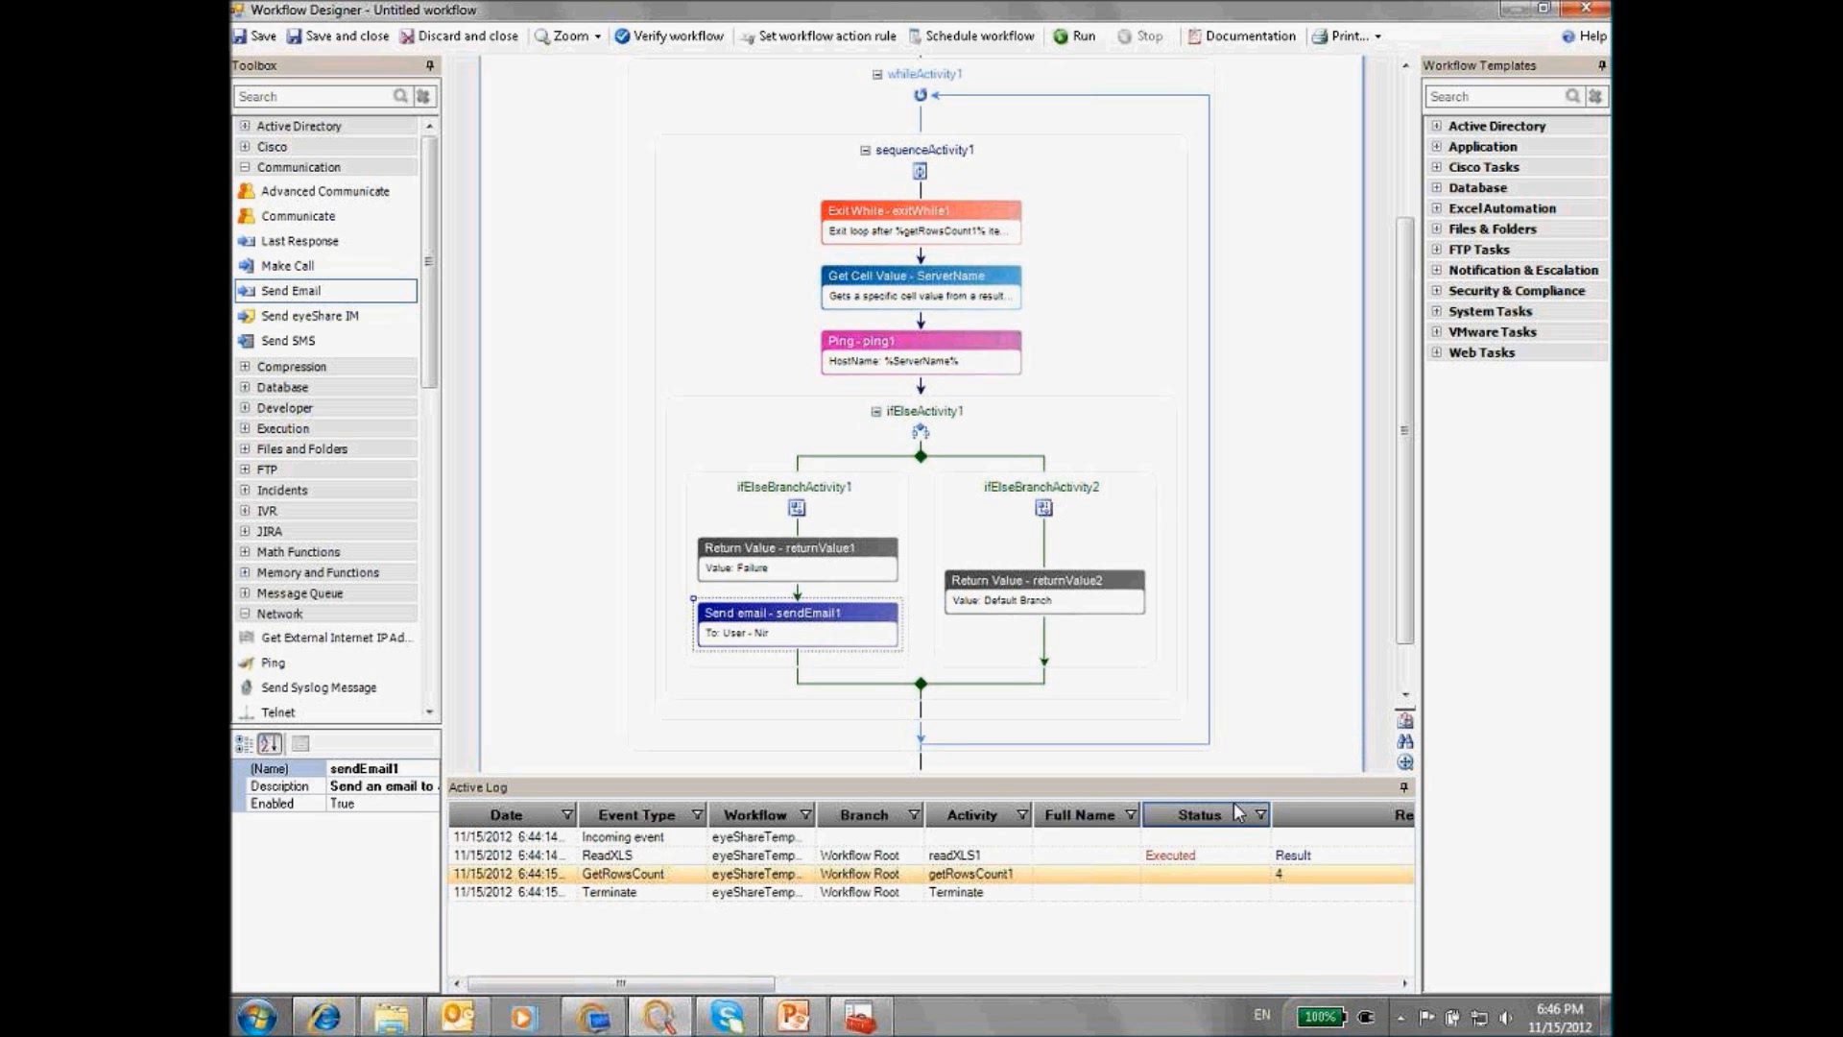
Run the workflow and inspect the log: pings succeed except 10.10.10.1, which triggers the down email
{"action": "left_click_drag", "start_coordinate": [1261, 775], "coordinate": [1261, 657]}
{"action": "left_click", "coordinate": [1077, 37]}
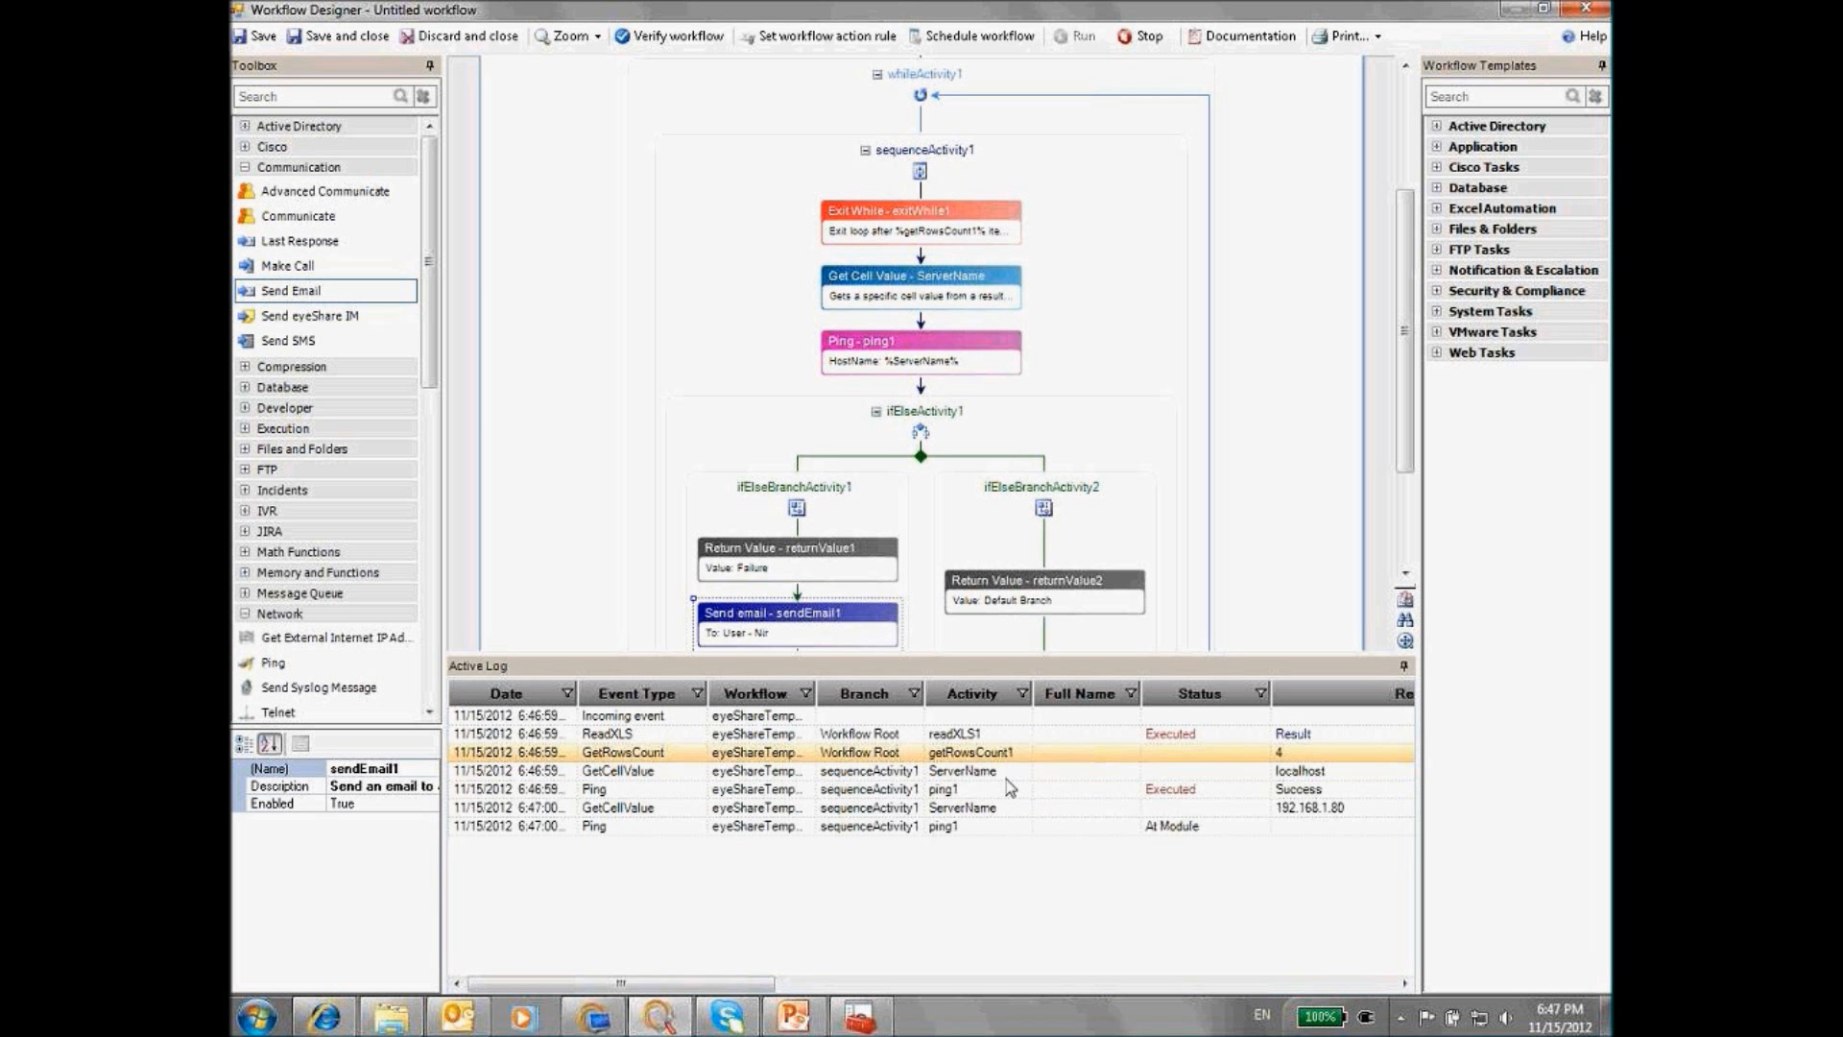
{"action": "left_click", "coordinate": [1320, 774]}
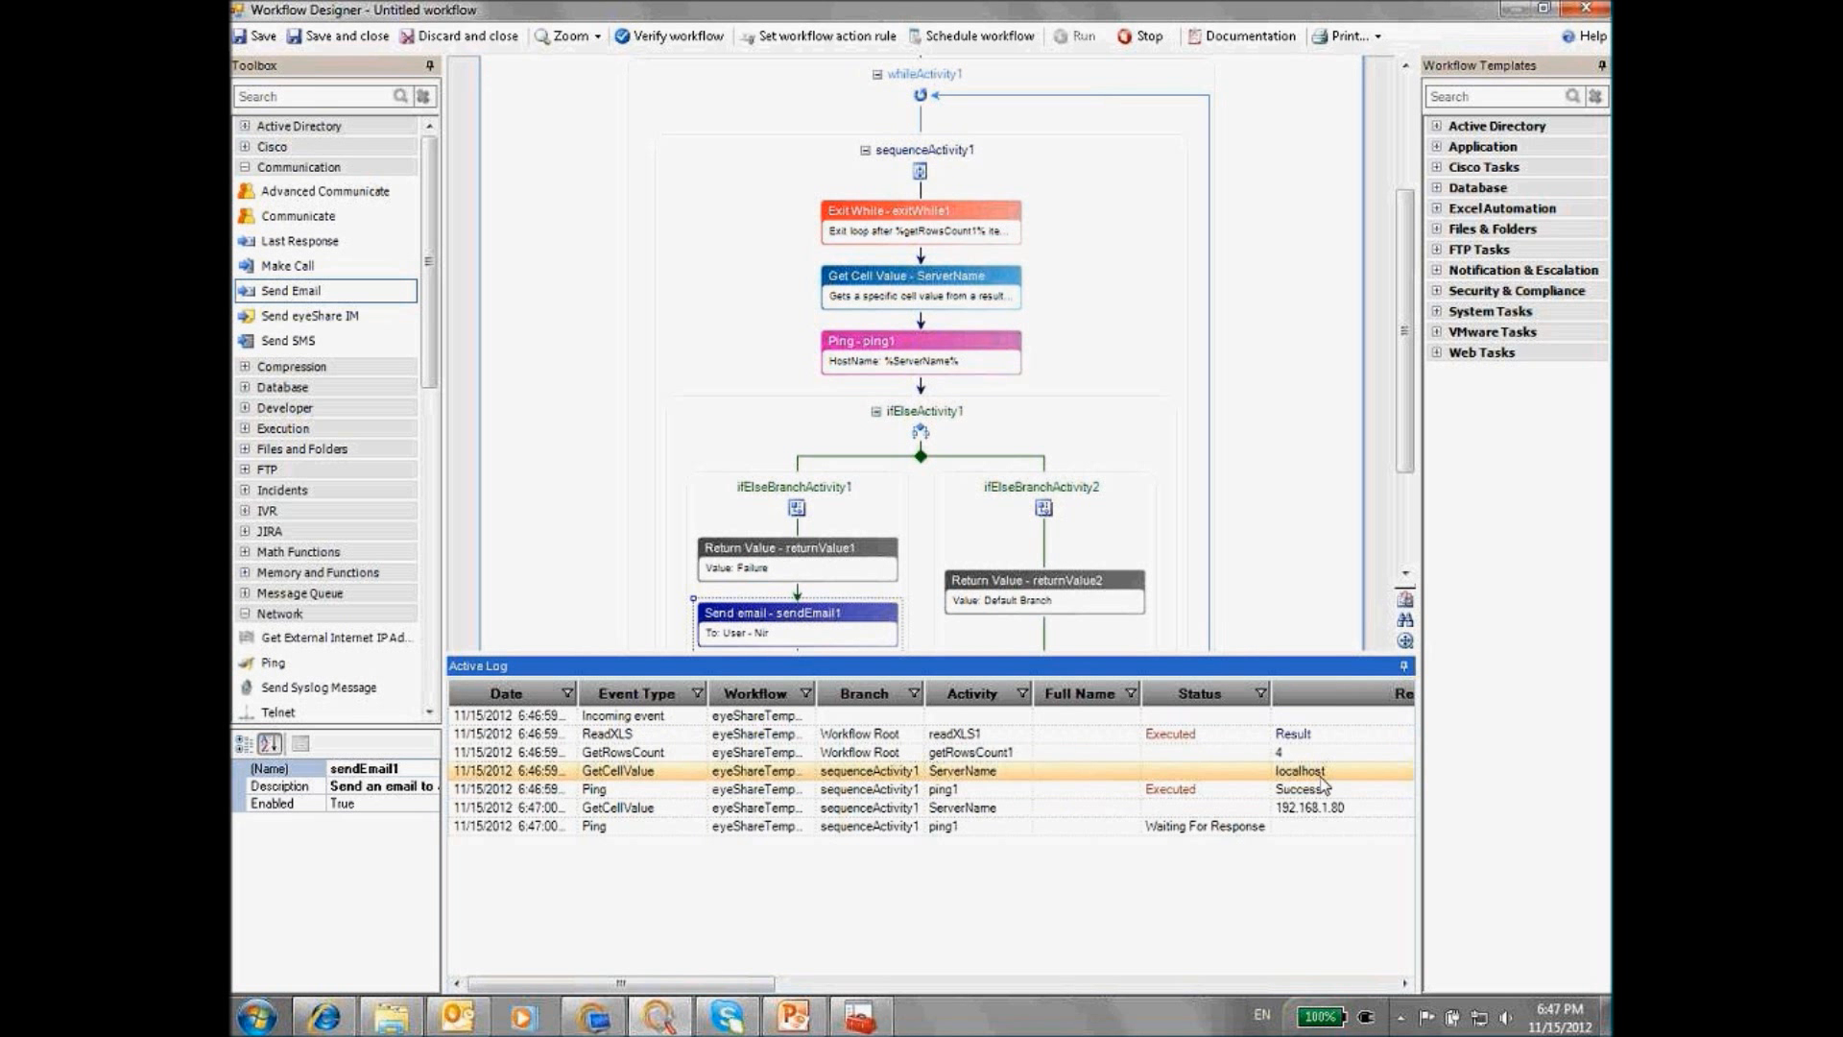
{"action": "left_click", "coordinate": [981, 792]}
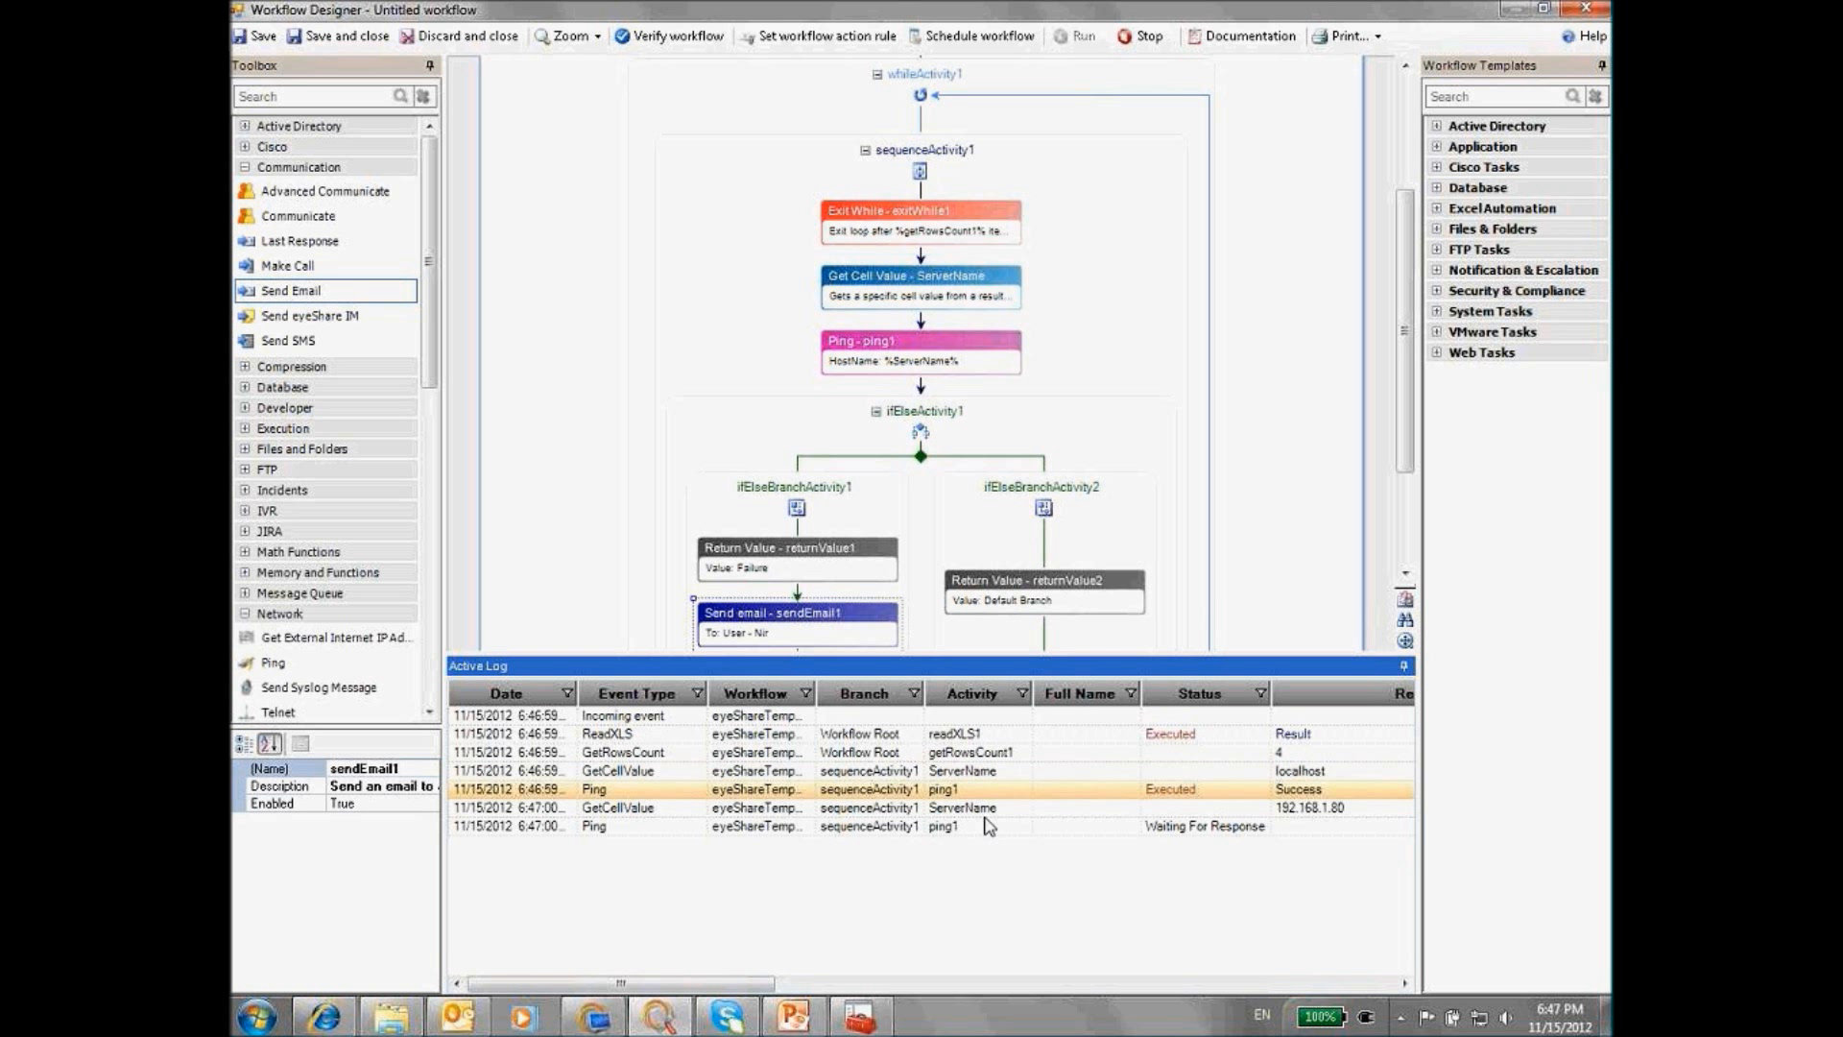
{"action": "left_click", "coordinate": [986, 811]}
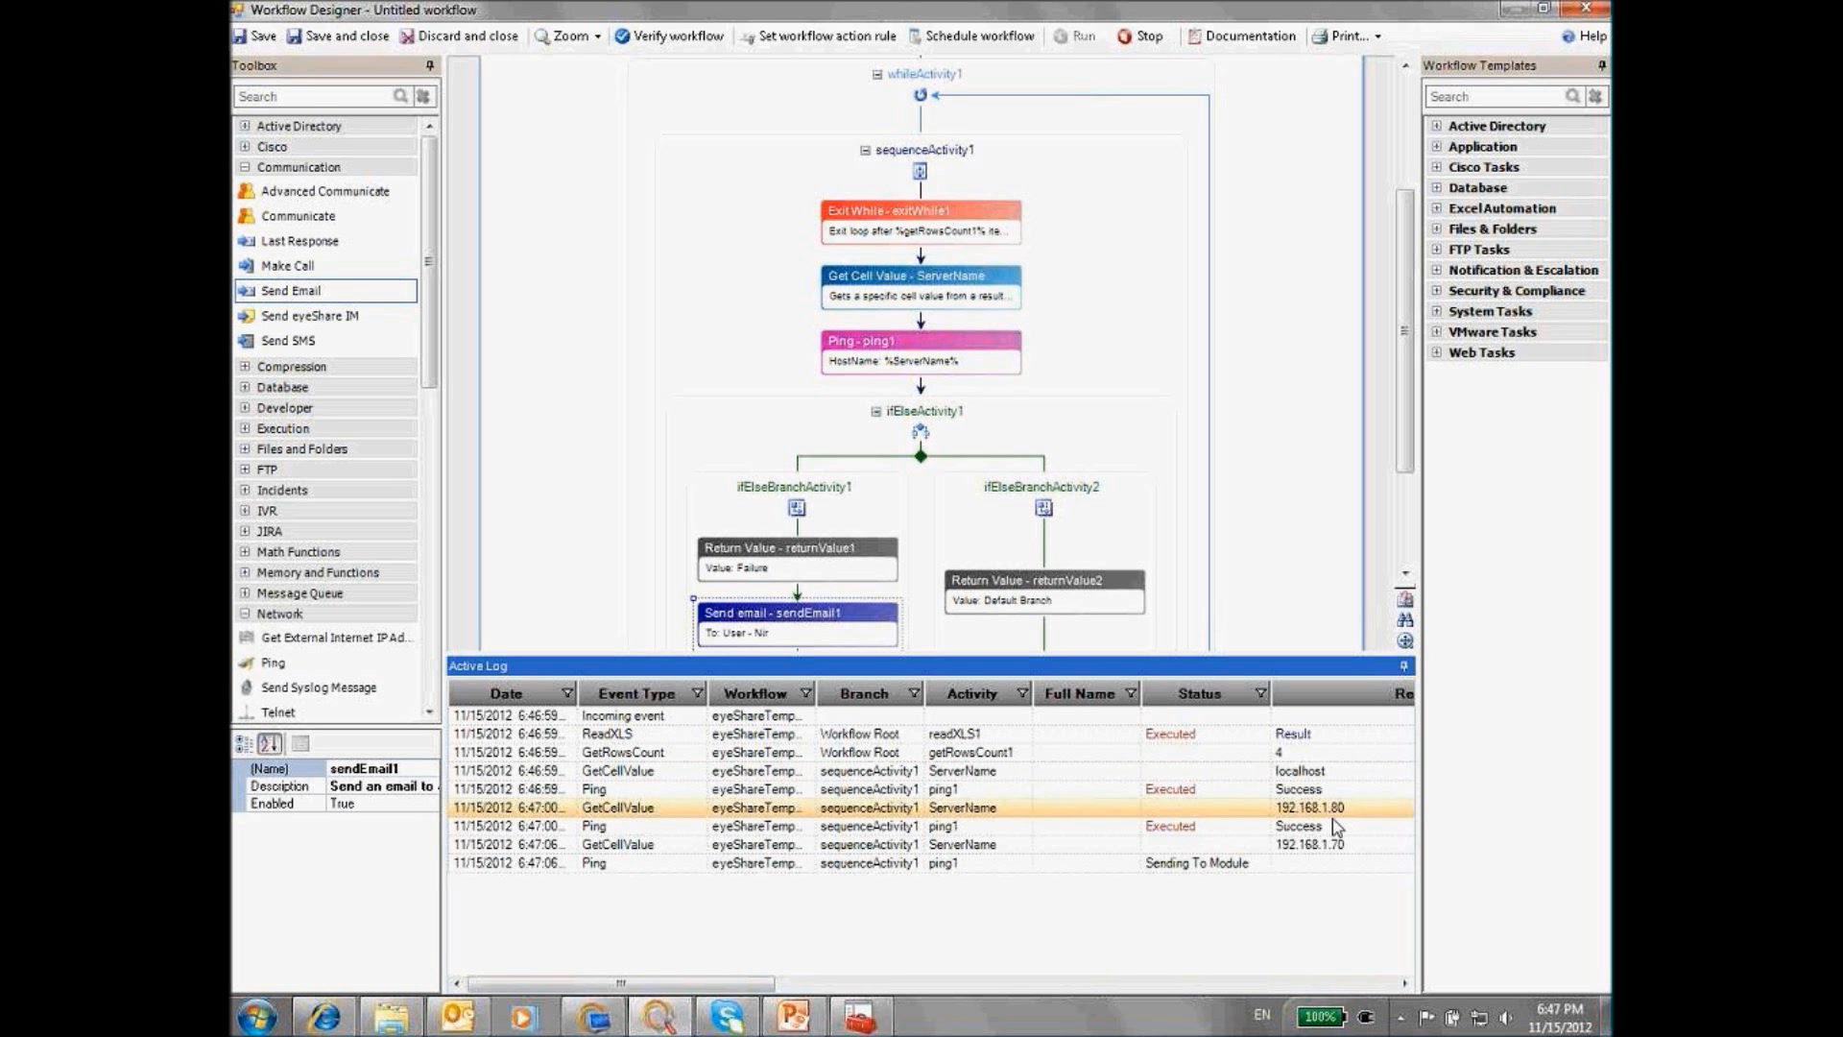
{"action": "left_click", "coordinate": [971, 826]}
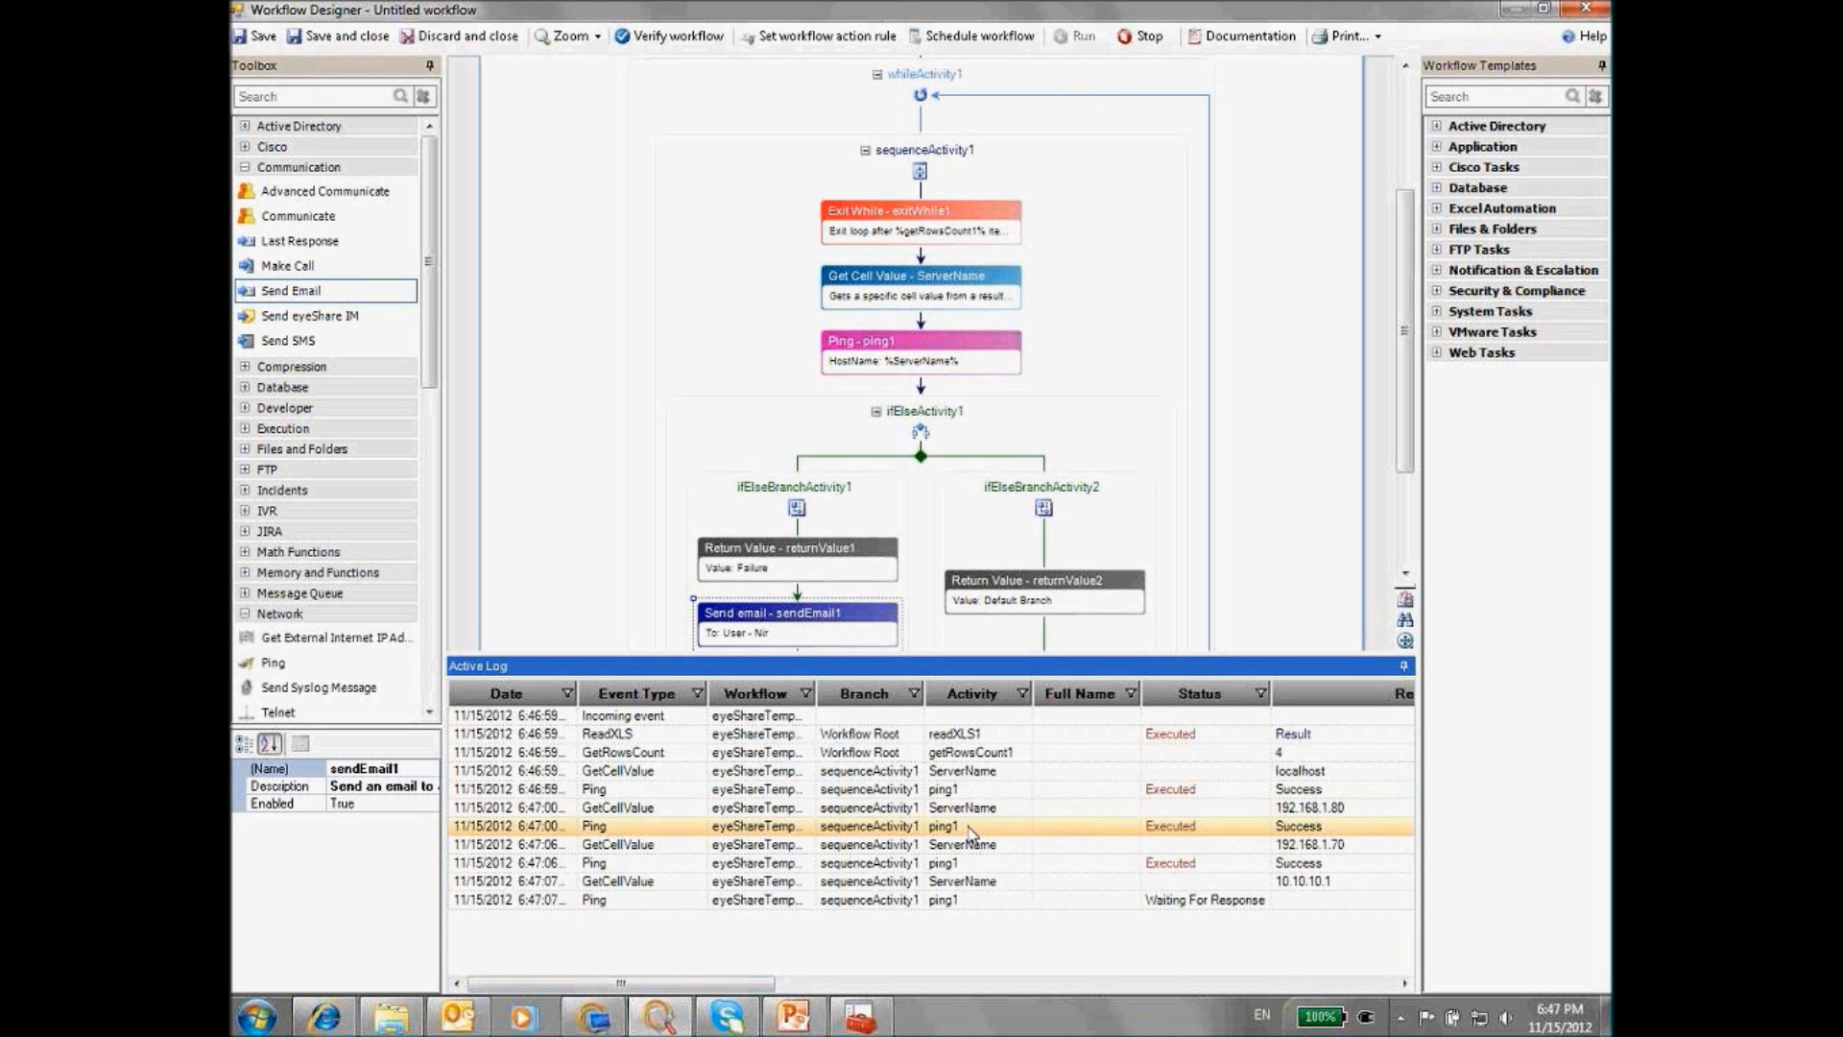
{"action": "left_click", "coordinate": [1317, 860]}
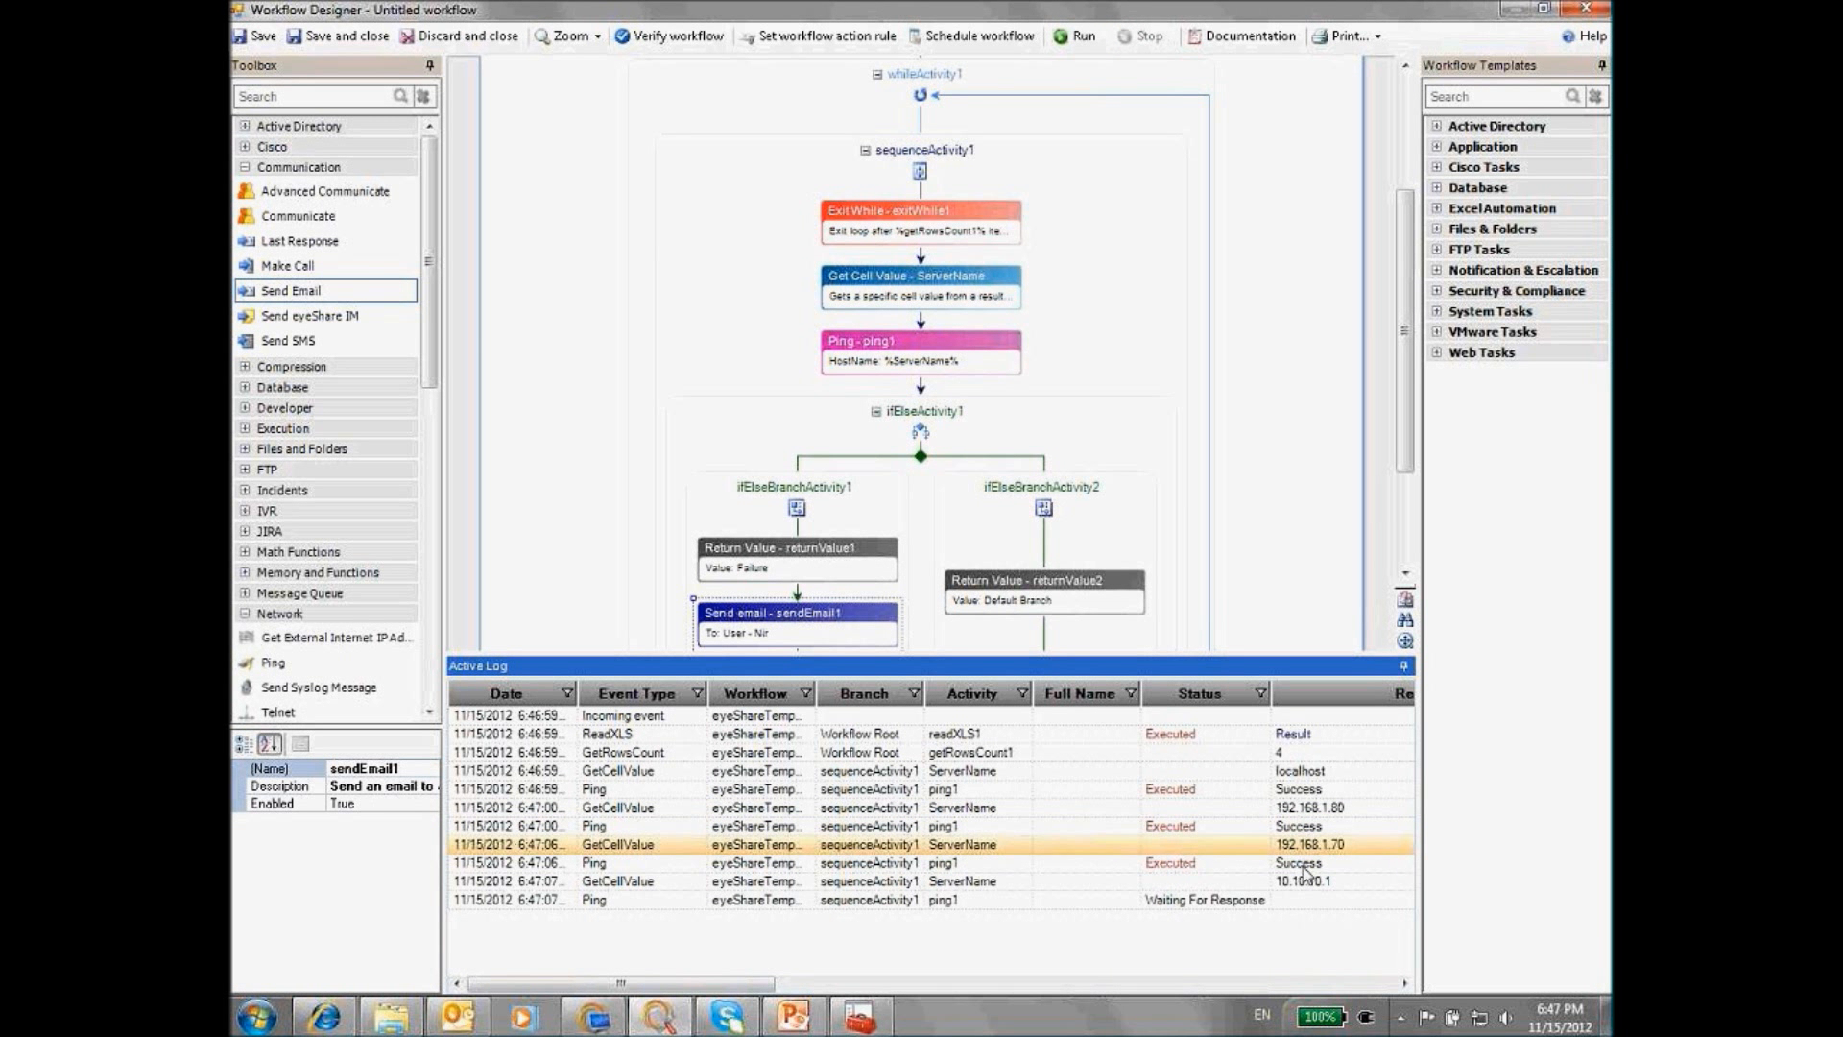
{"action": "left_click", "coordinate": [975, 881]}
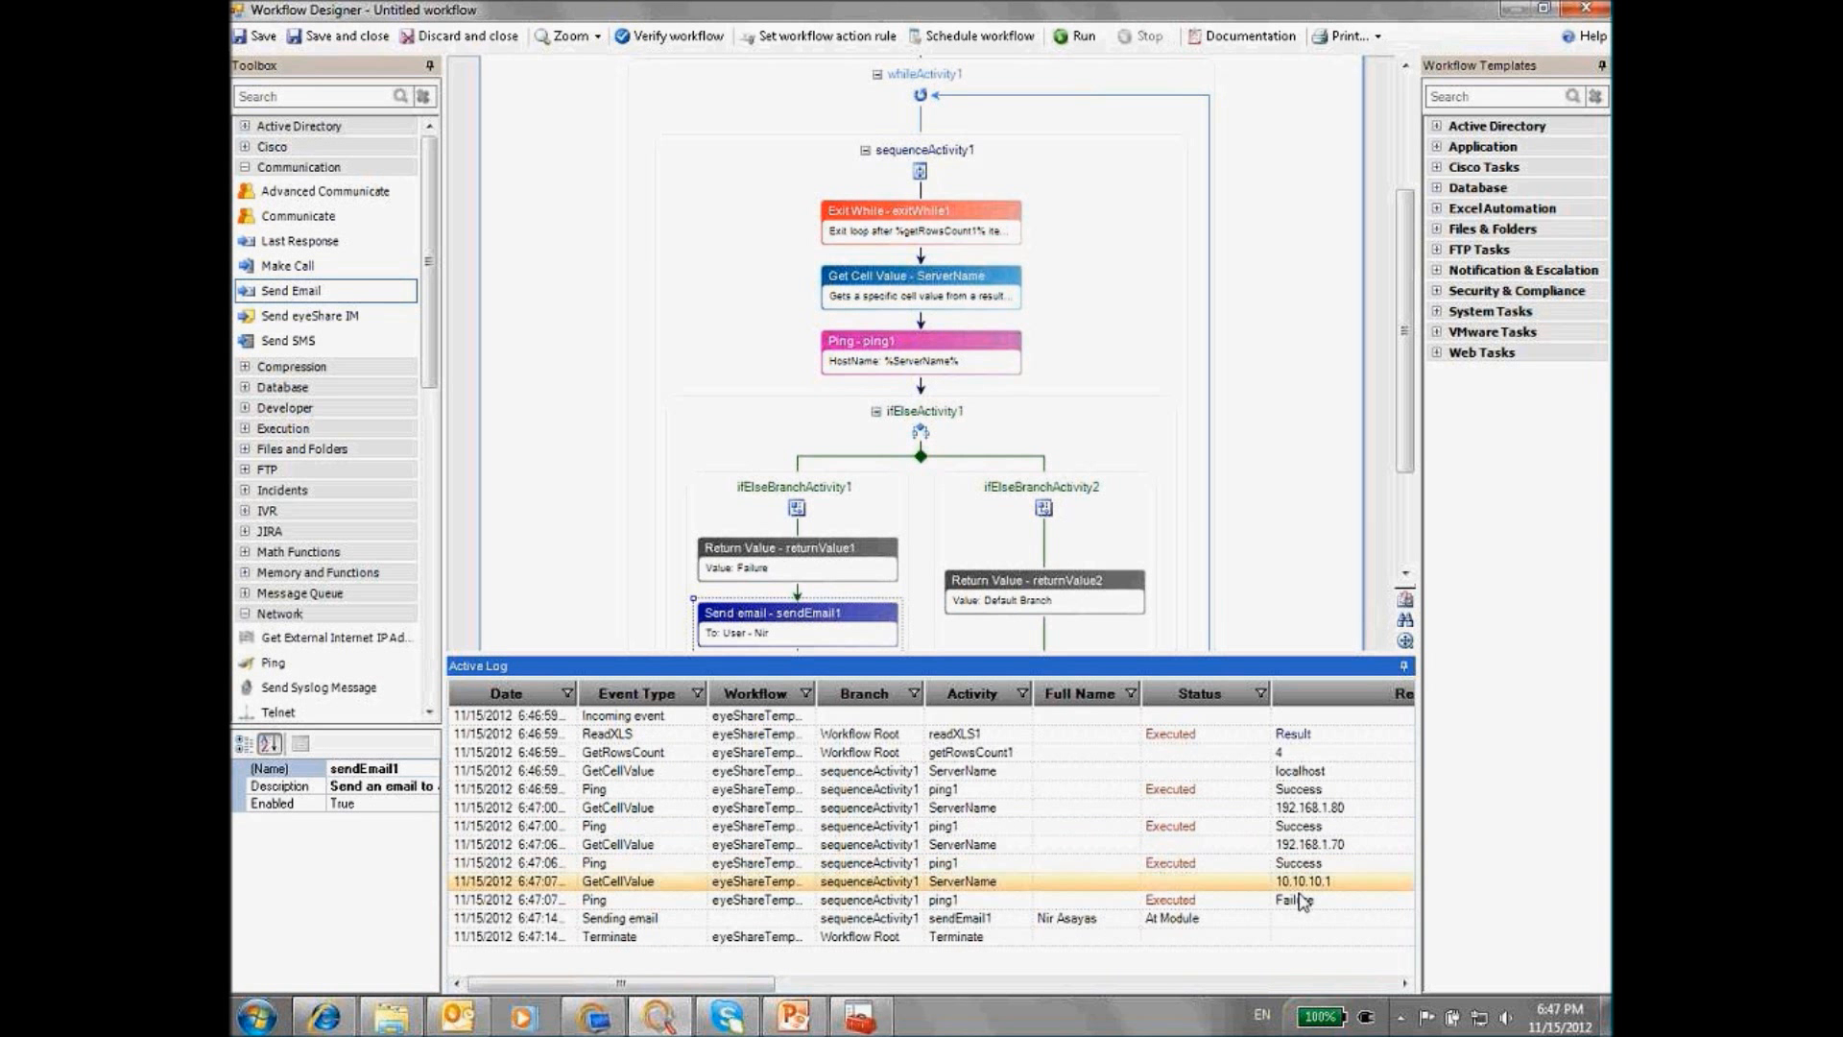
{"action": "left_click", "coordinate": [981, 923]}
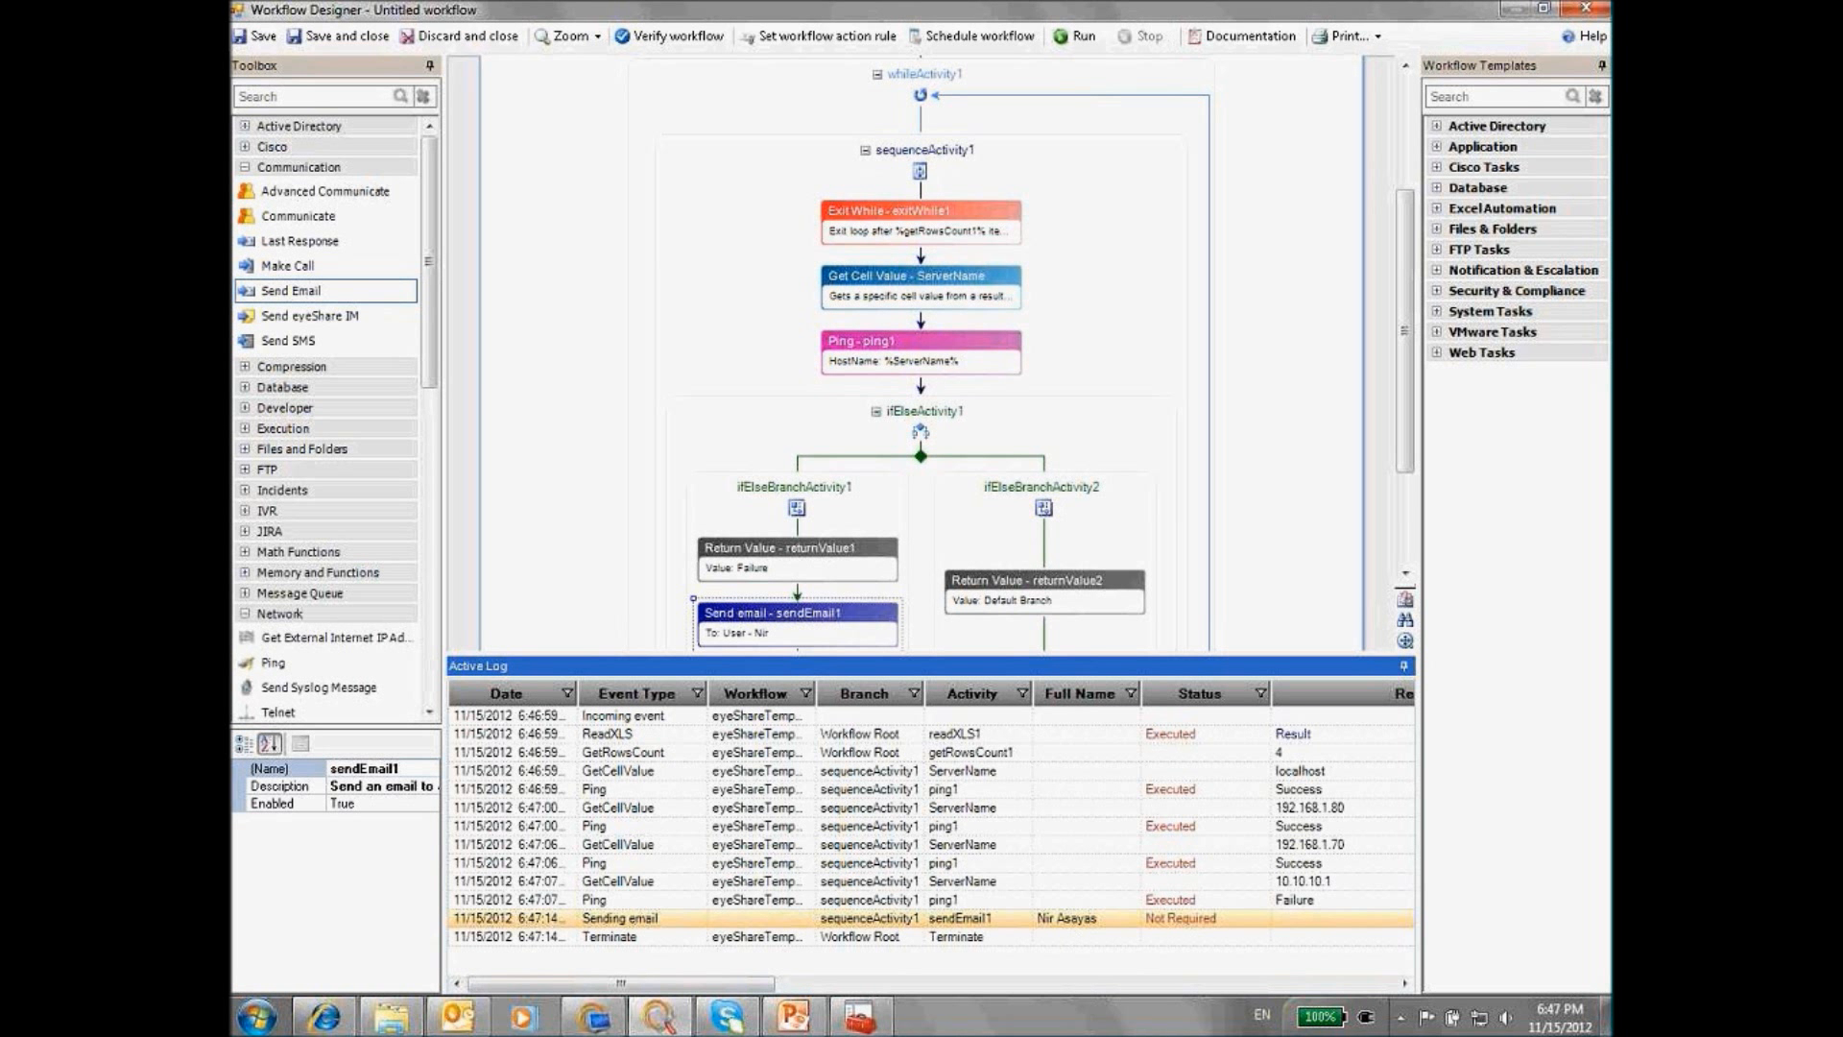
{"action": "left_click_drag", "start_coordinate": [773, 987], "coordinate": [923, 993]}
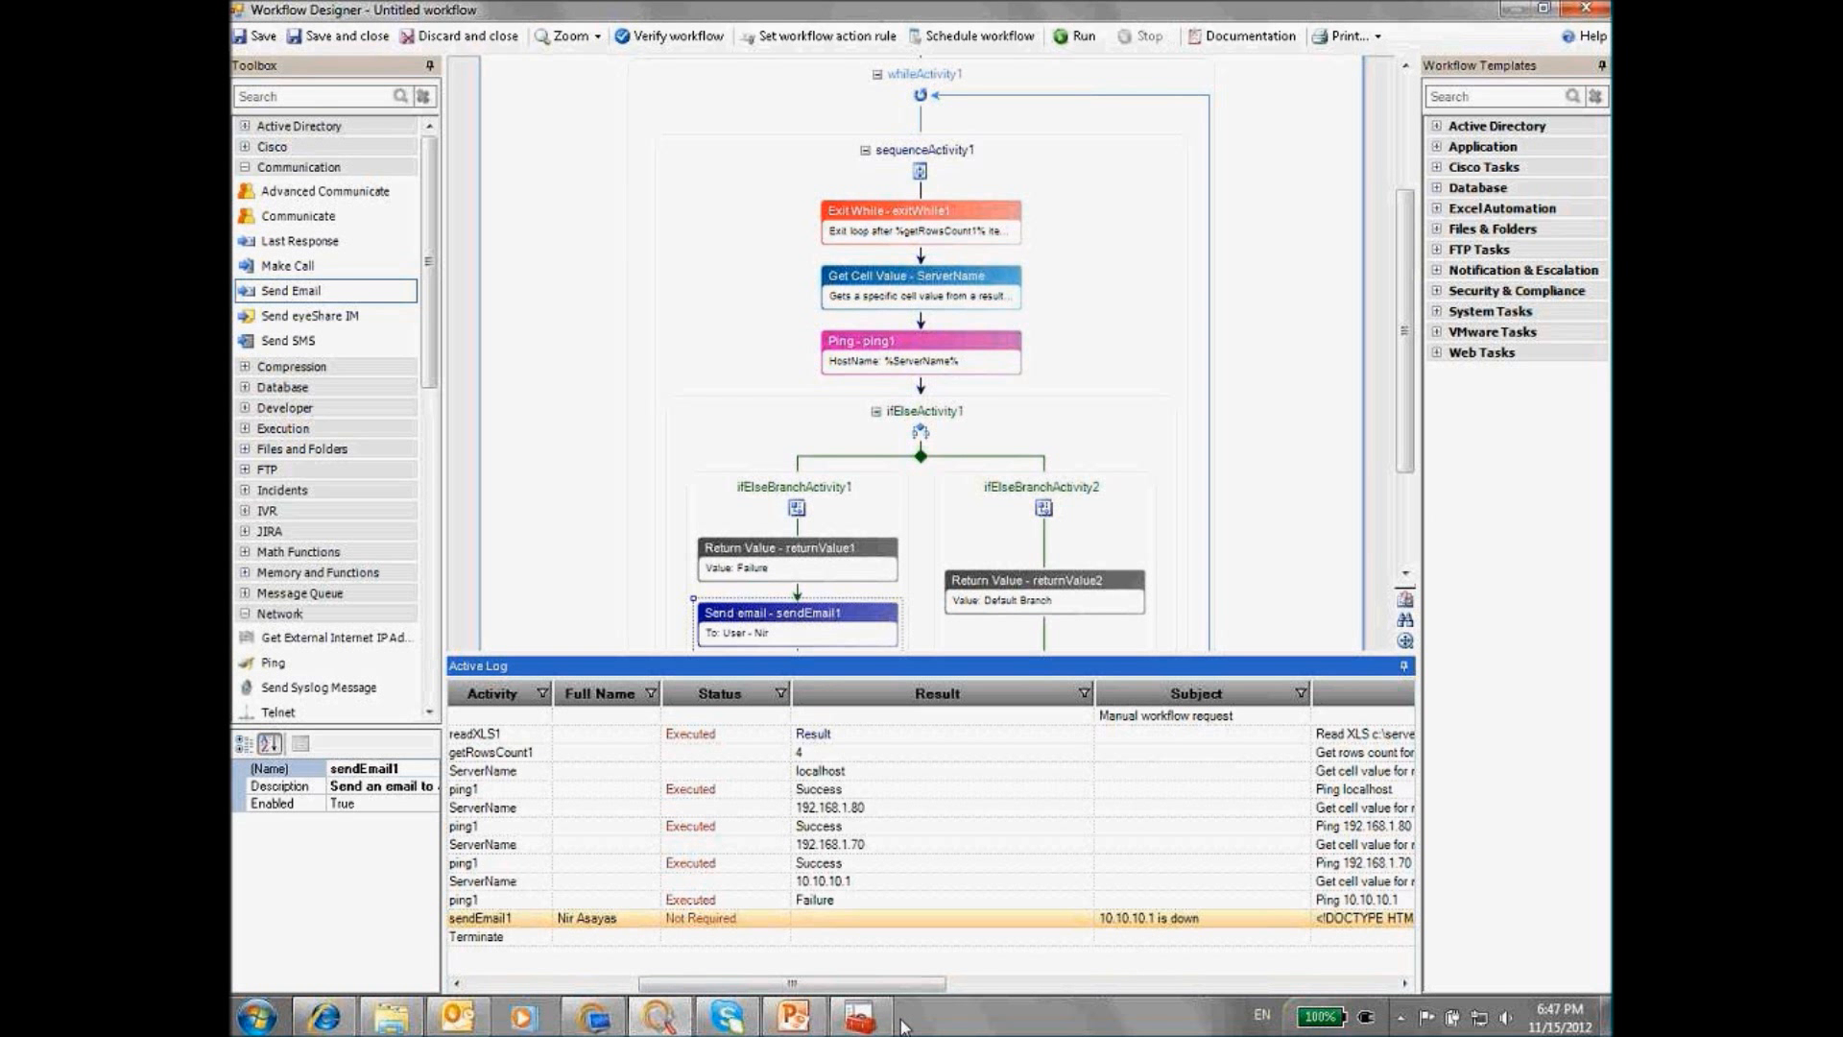
Bring up the PowerPoint course deck at slide 19, Workflow Activities – Execution Permissions
{"action": "left_click", "coordinate": [794, 1018]}
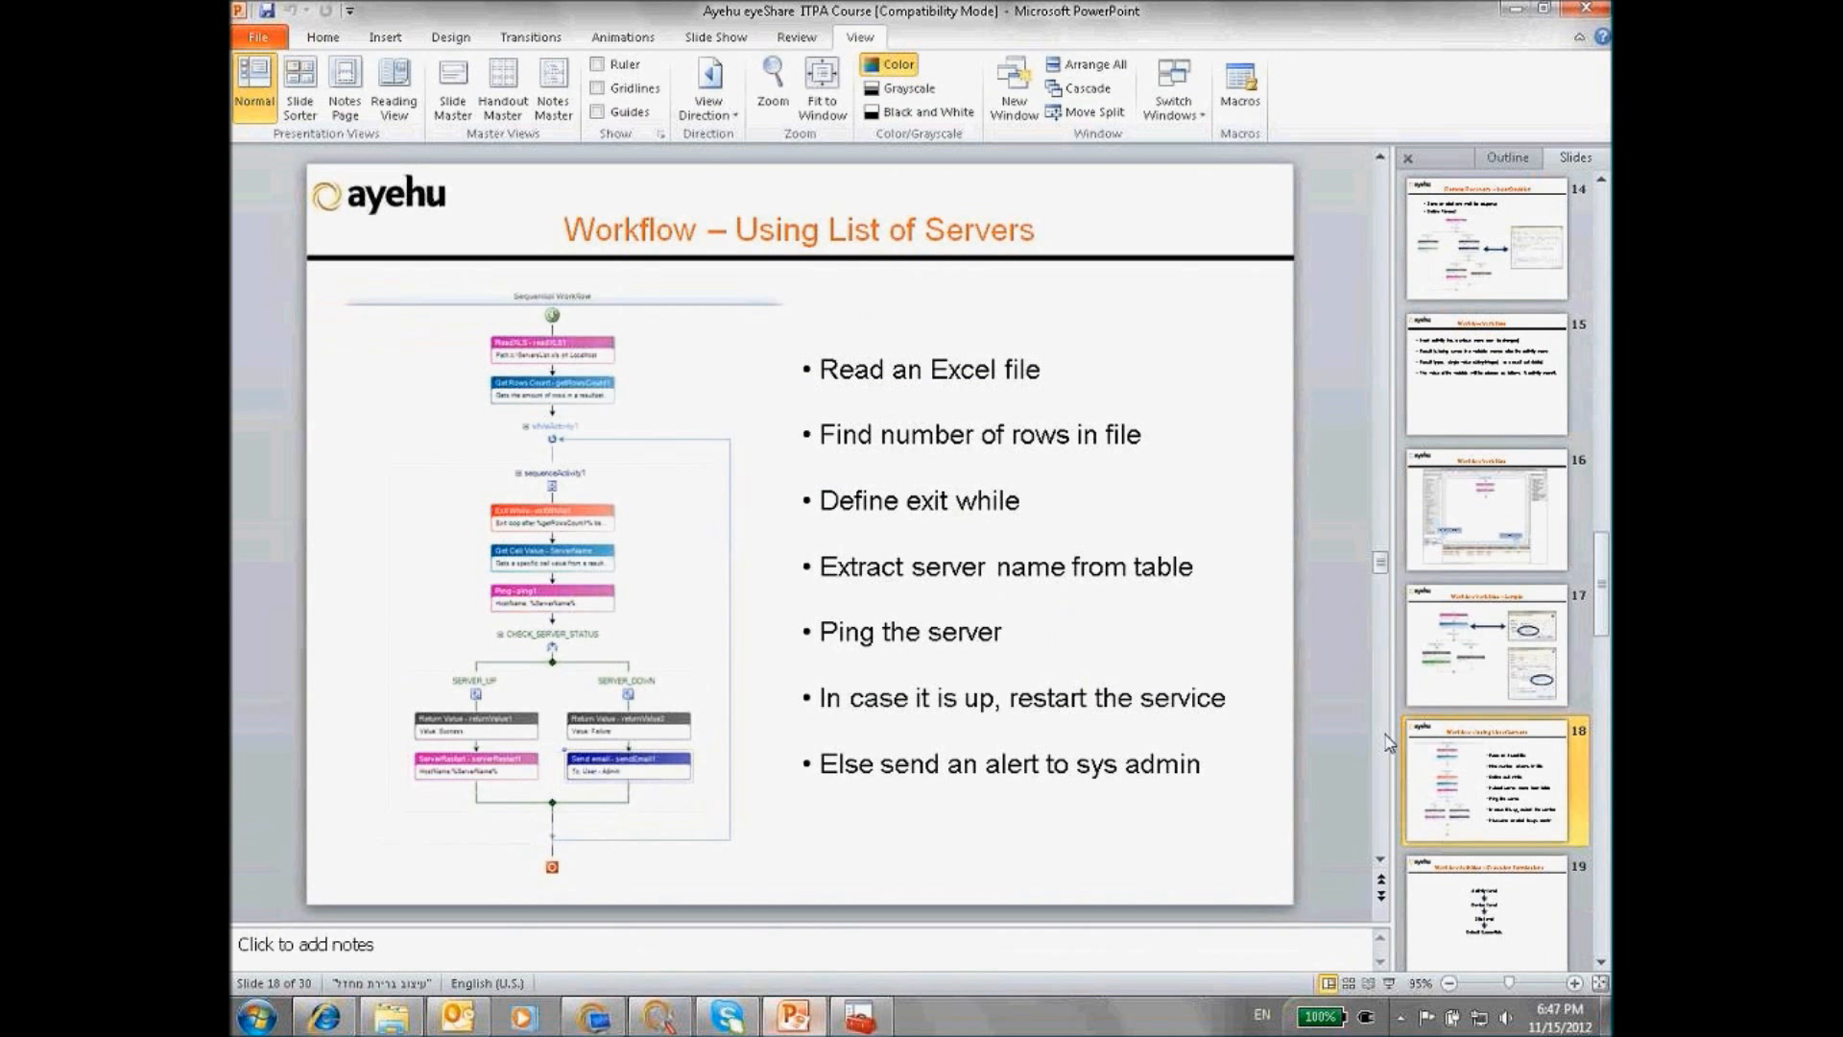
{"action": "left_click", "coordinate": [1466, 802]}
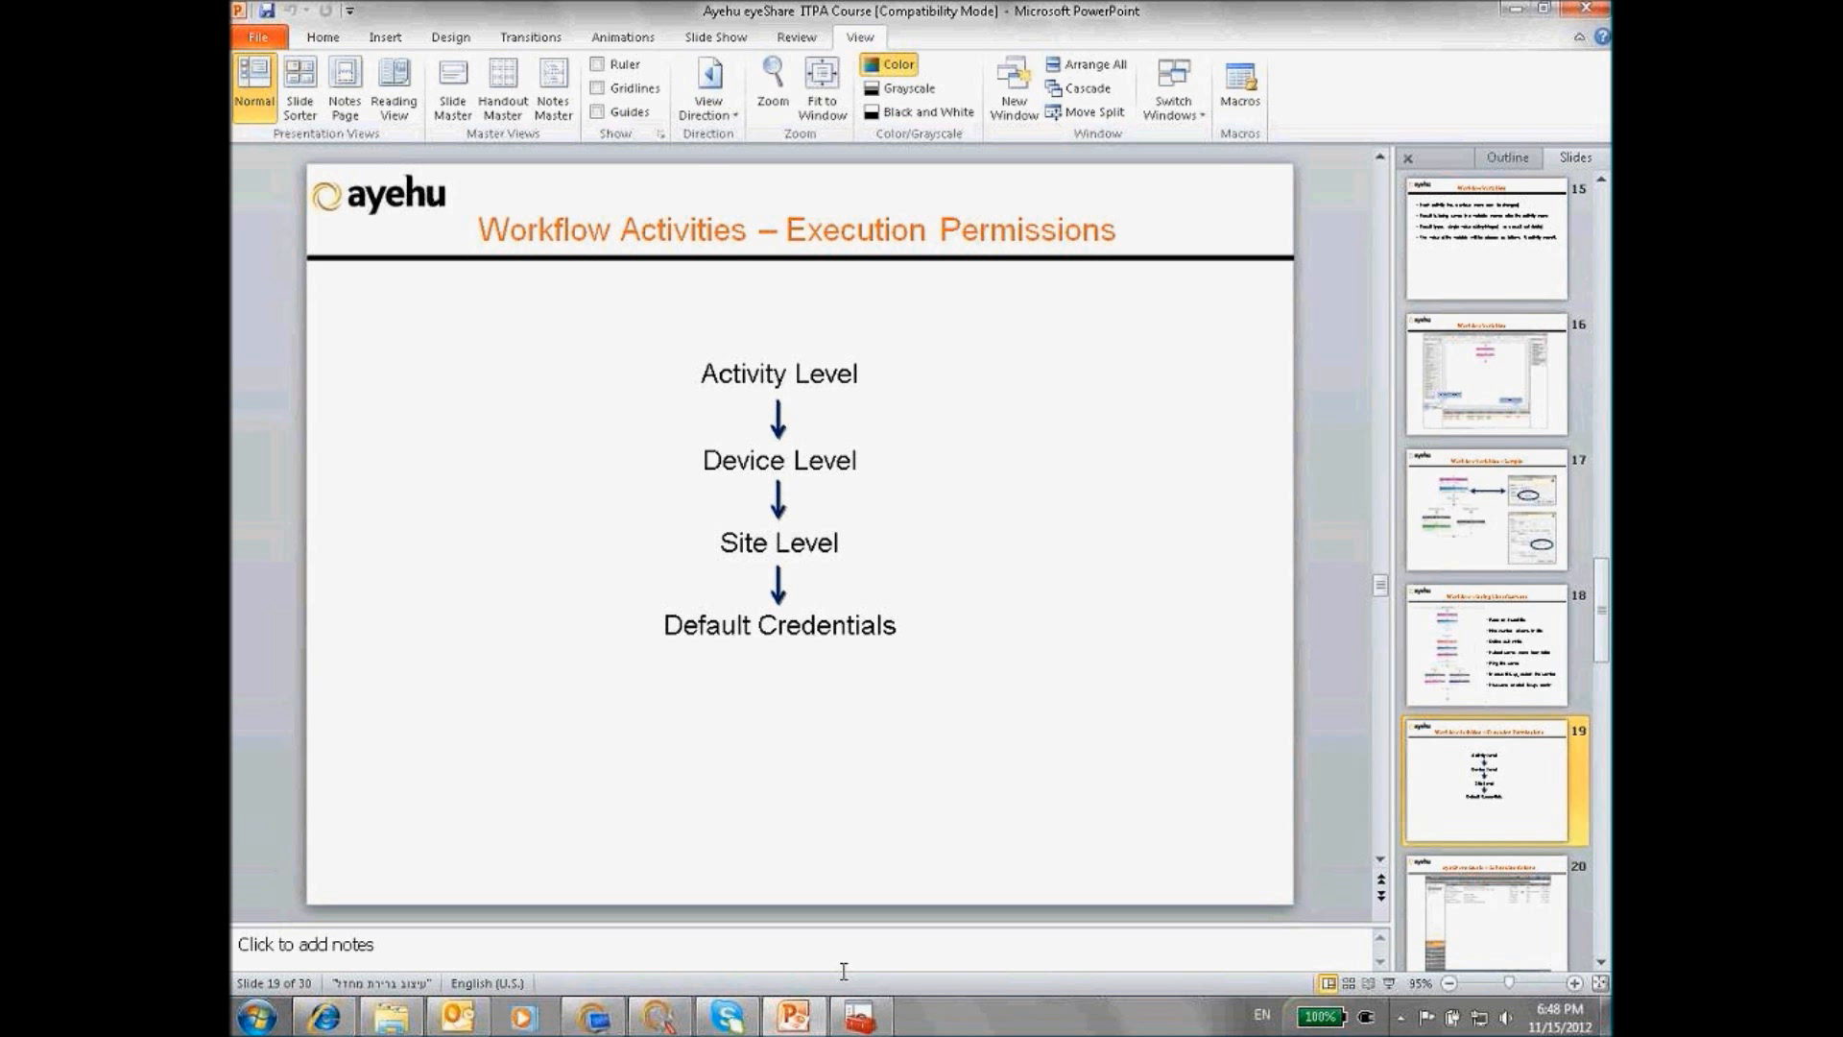
Save and close the server-checking workflow under the name 'Training2', then begin a new workflow
{"action": "mouse_move", "coordinate": [669, 1026]}
{"action": "left_click", "coordinate": [678, 917]}
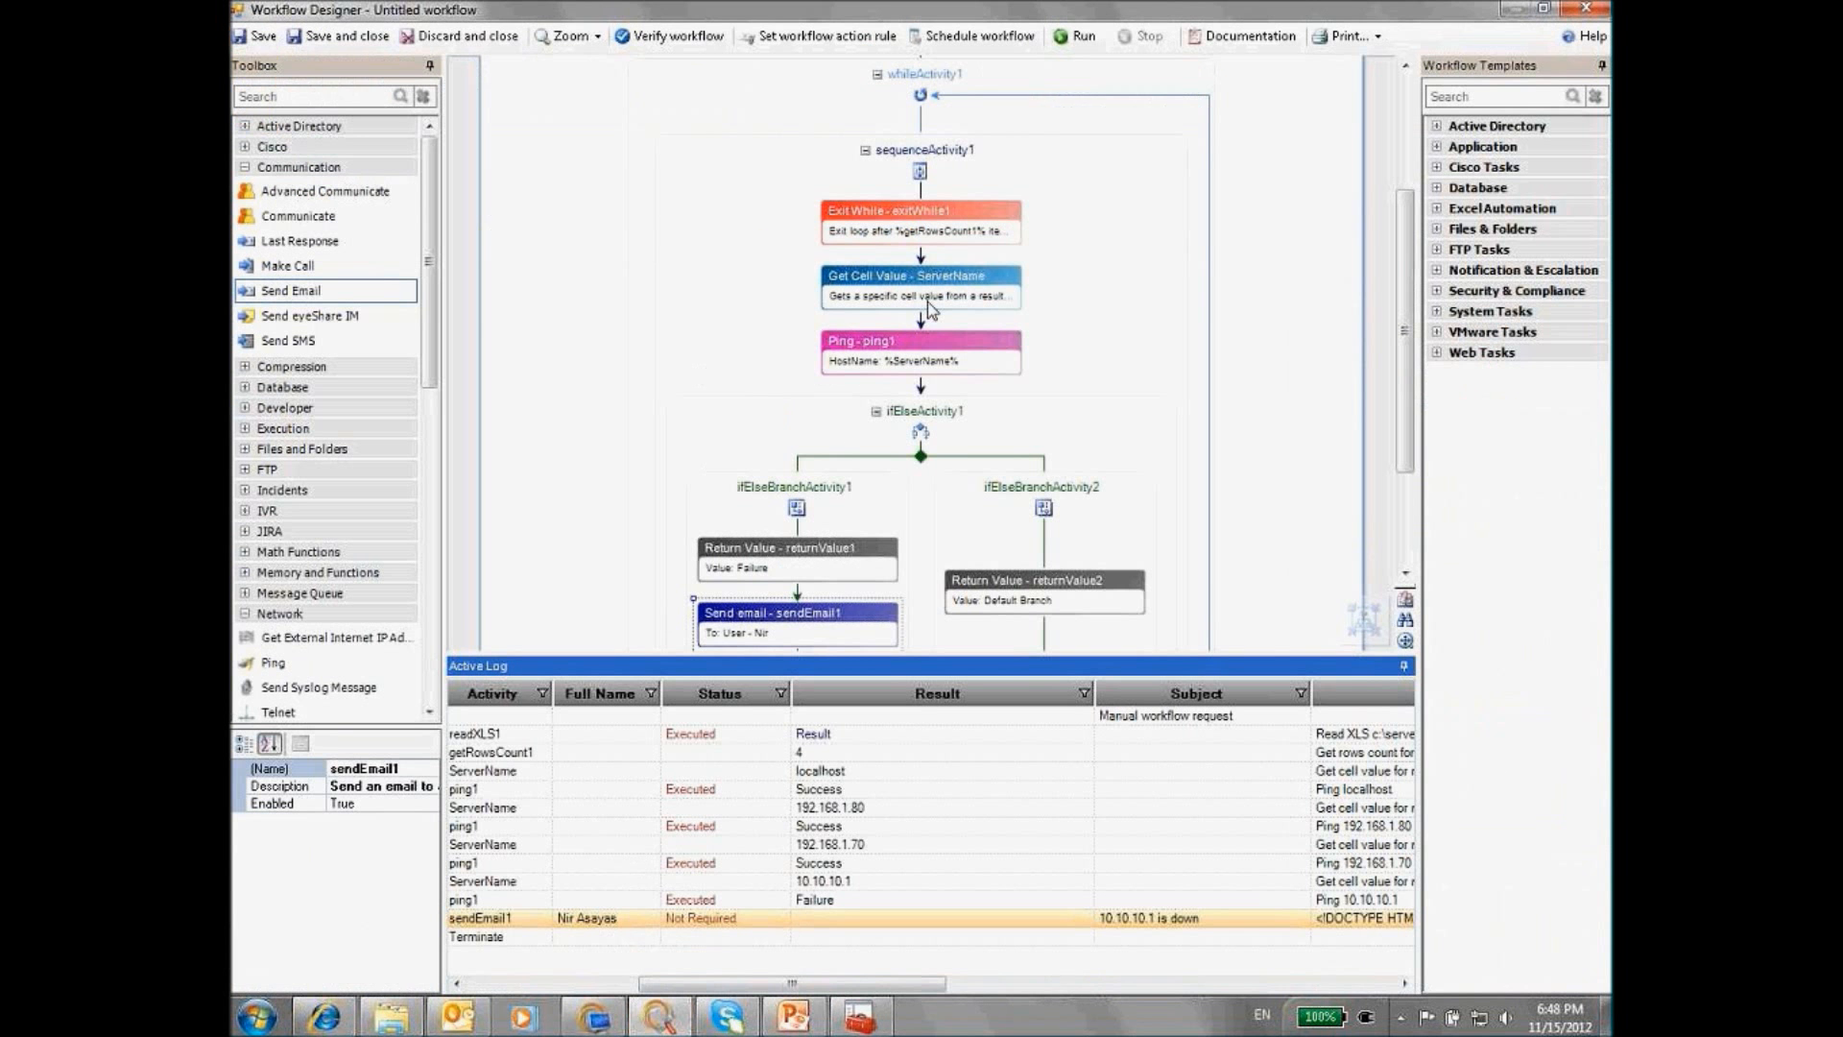
{"action": "scroll", "coordinate": [1411, 384], "scroll_direction": "up", "scroll_amount": 3}
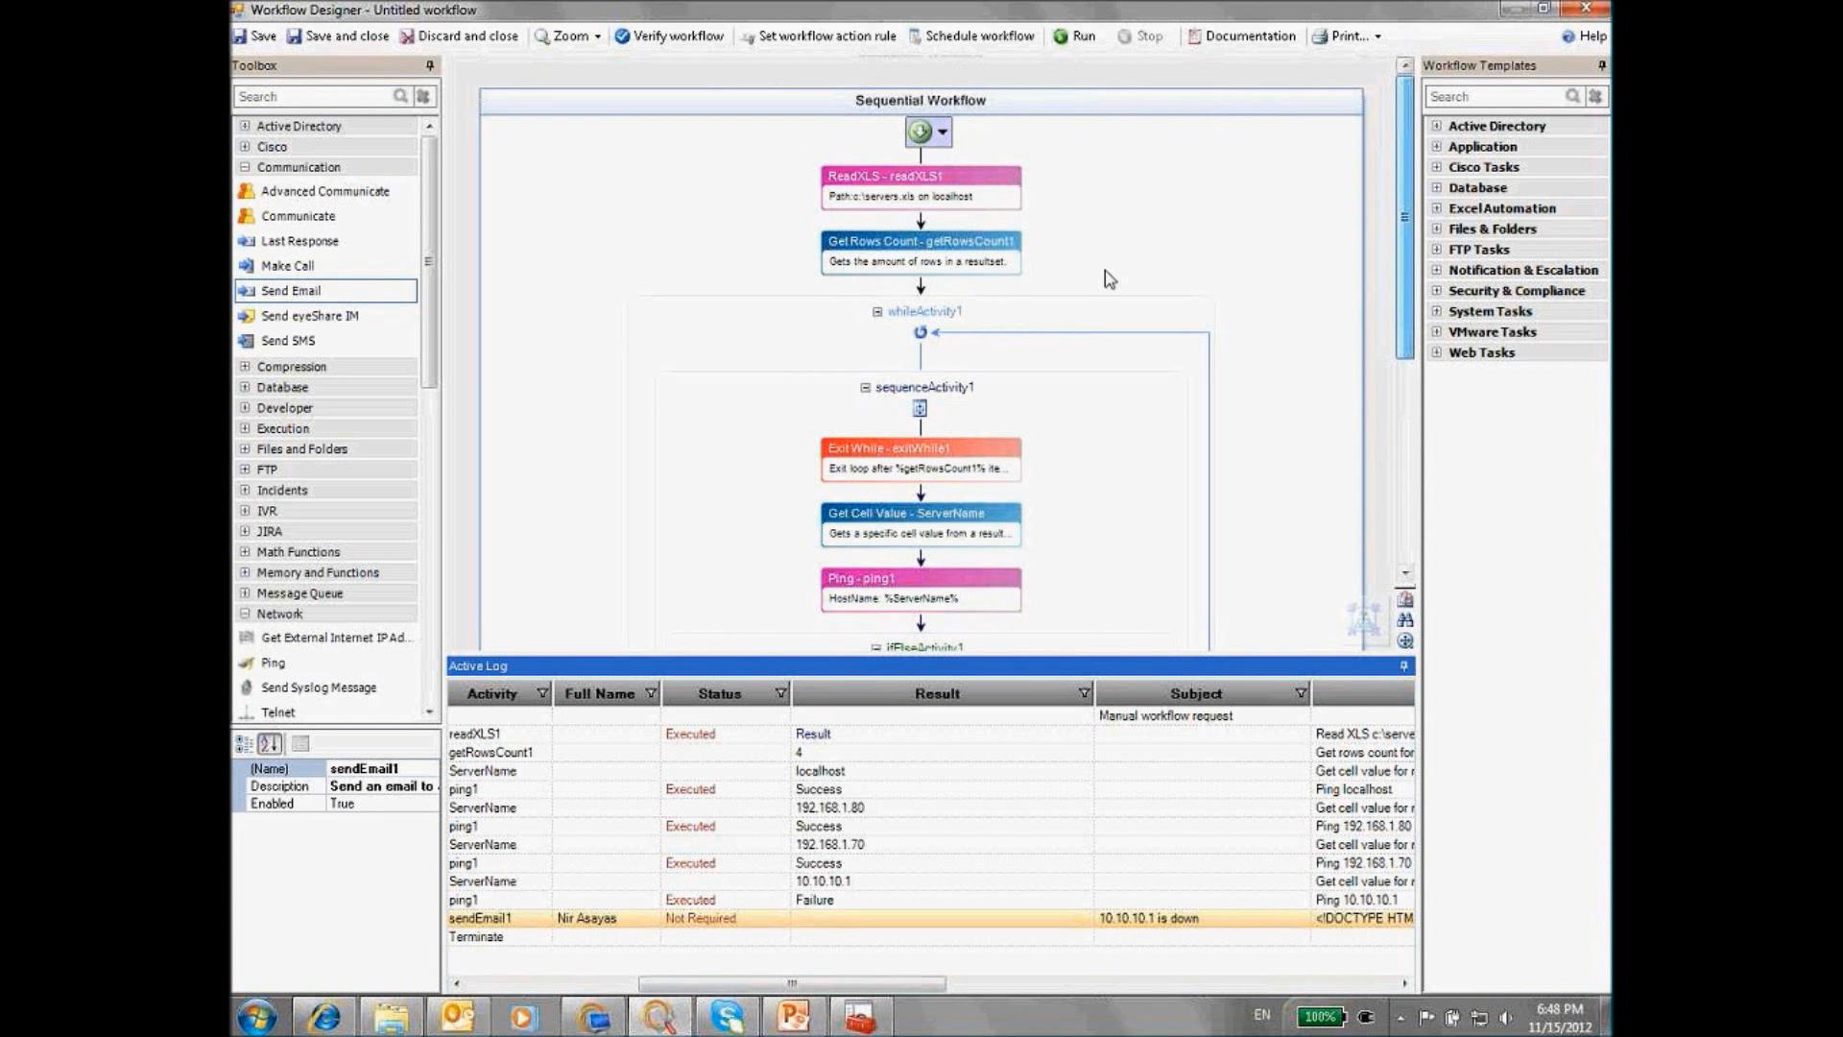
{"action": "left_click", "coordinate": [338, 48]}
{"action": "type", "text": "Training"}
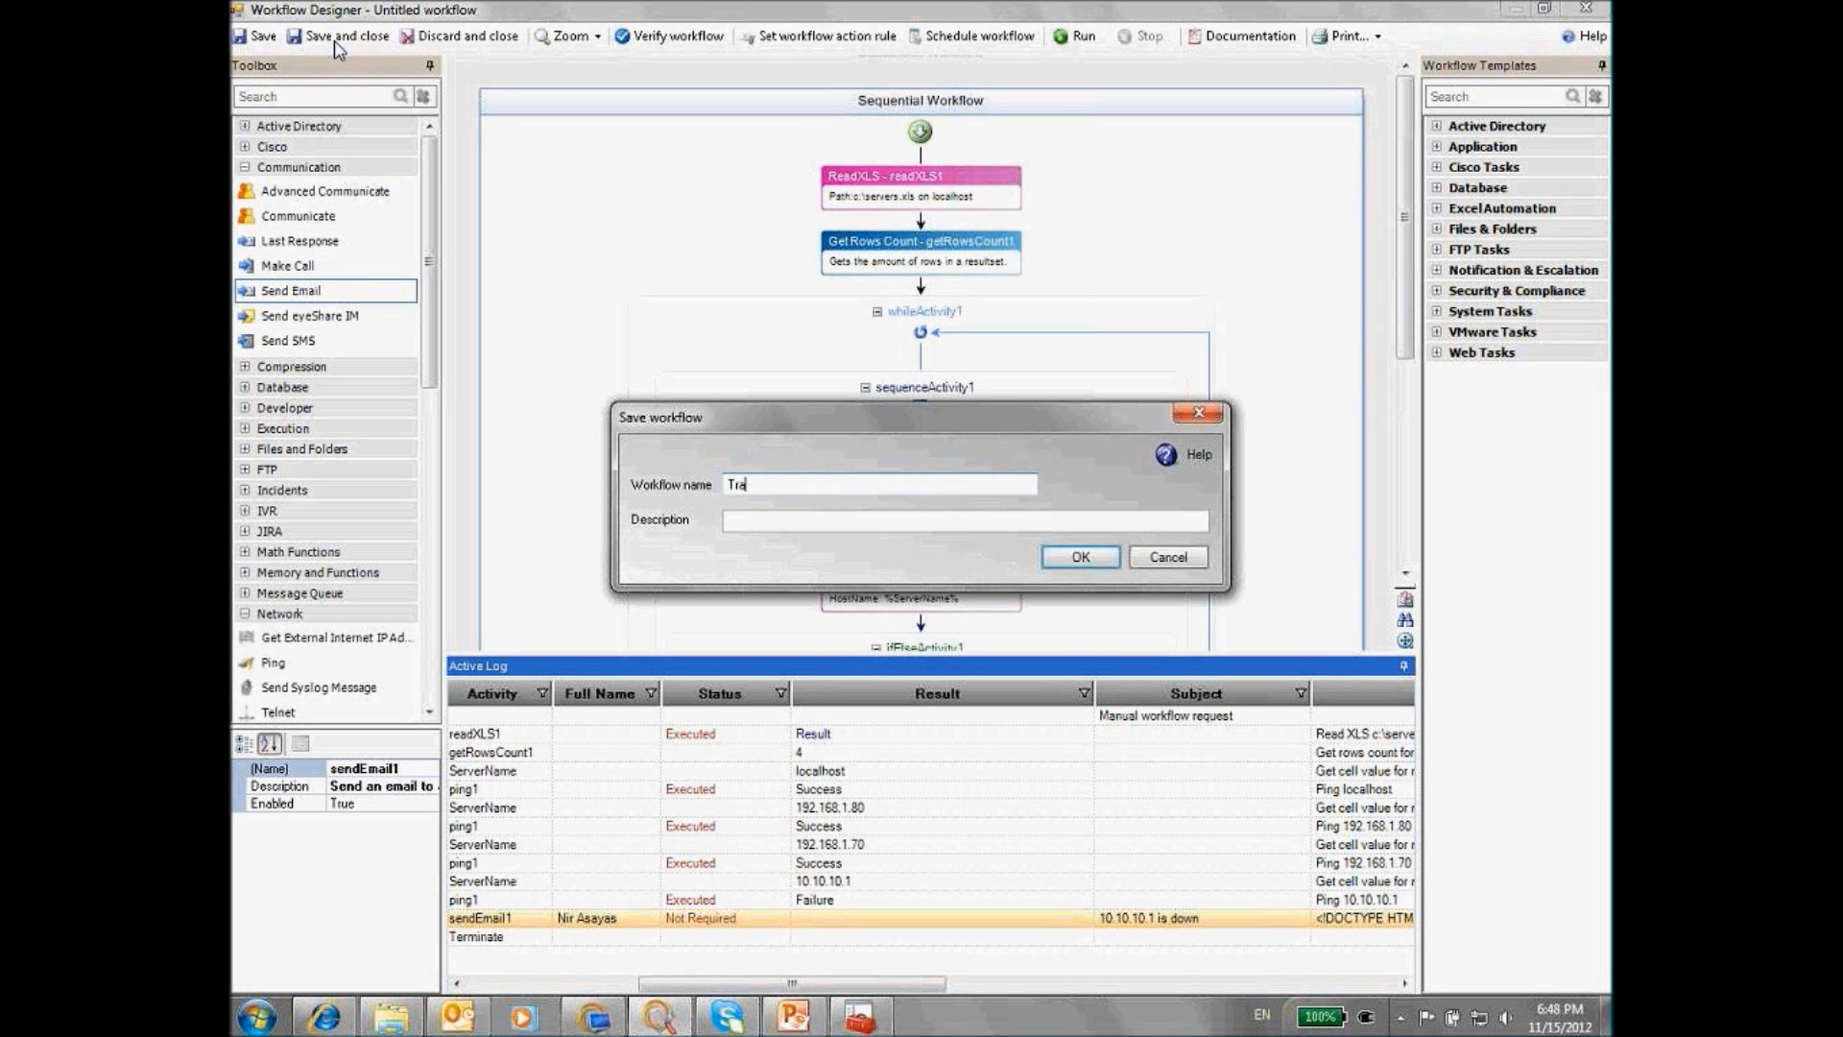
{"action": "type", "text": "2"}
{"action": "key", "text": "Return"}
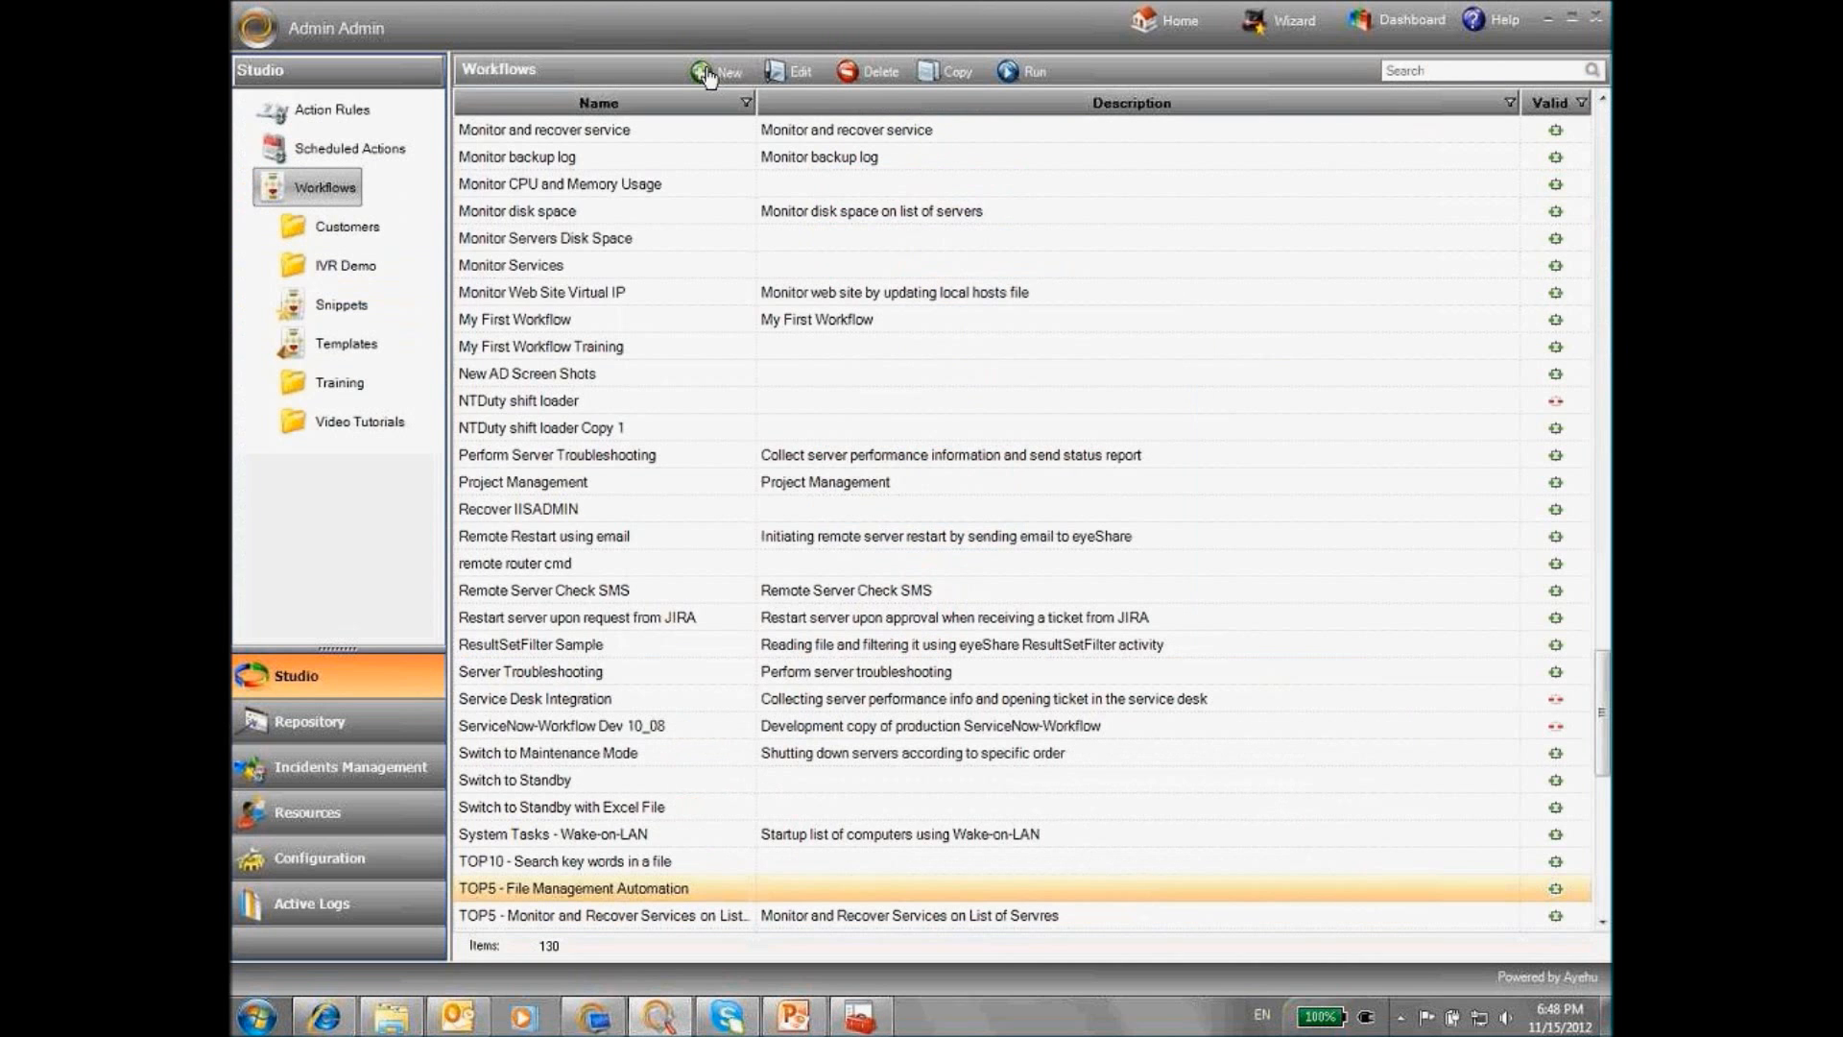
{"action": "left_click", "coordinate": [712, 81]}
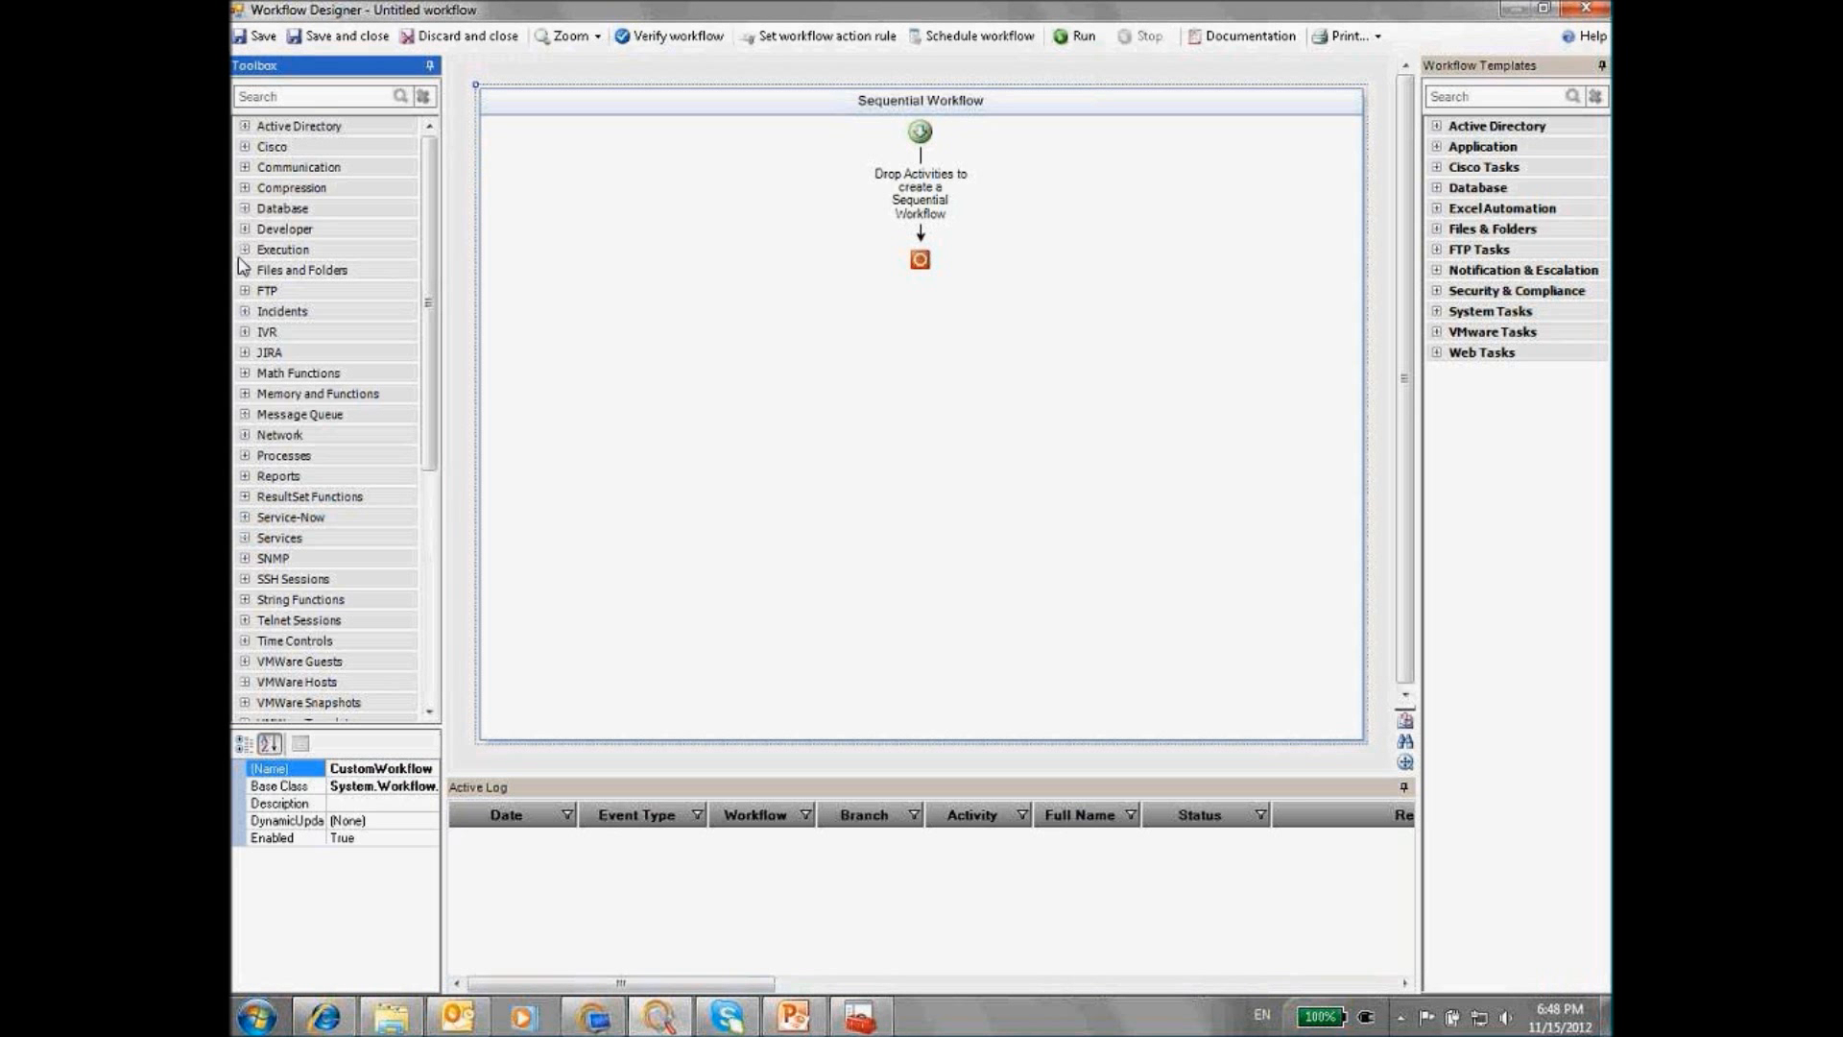
Add a Get Service Status activity from the Toolbox's Services group to the canvas
{"action": "left_click", "coordinate": [245, 538]}
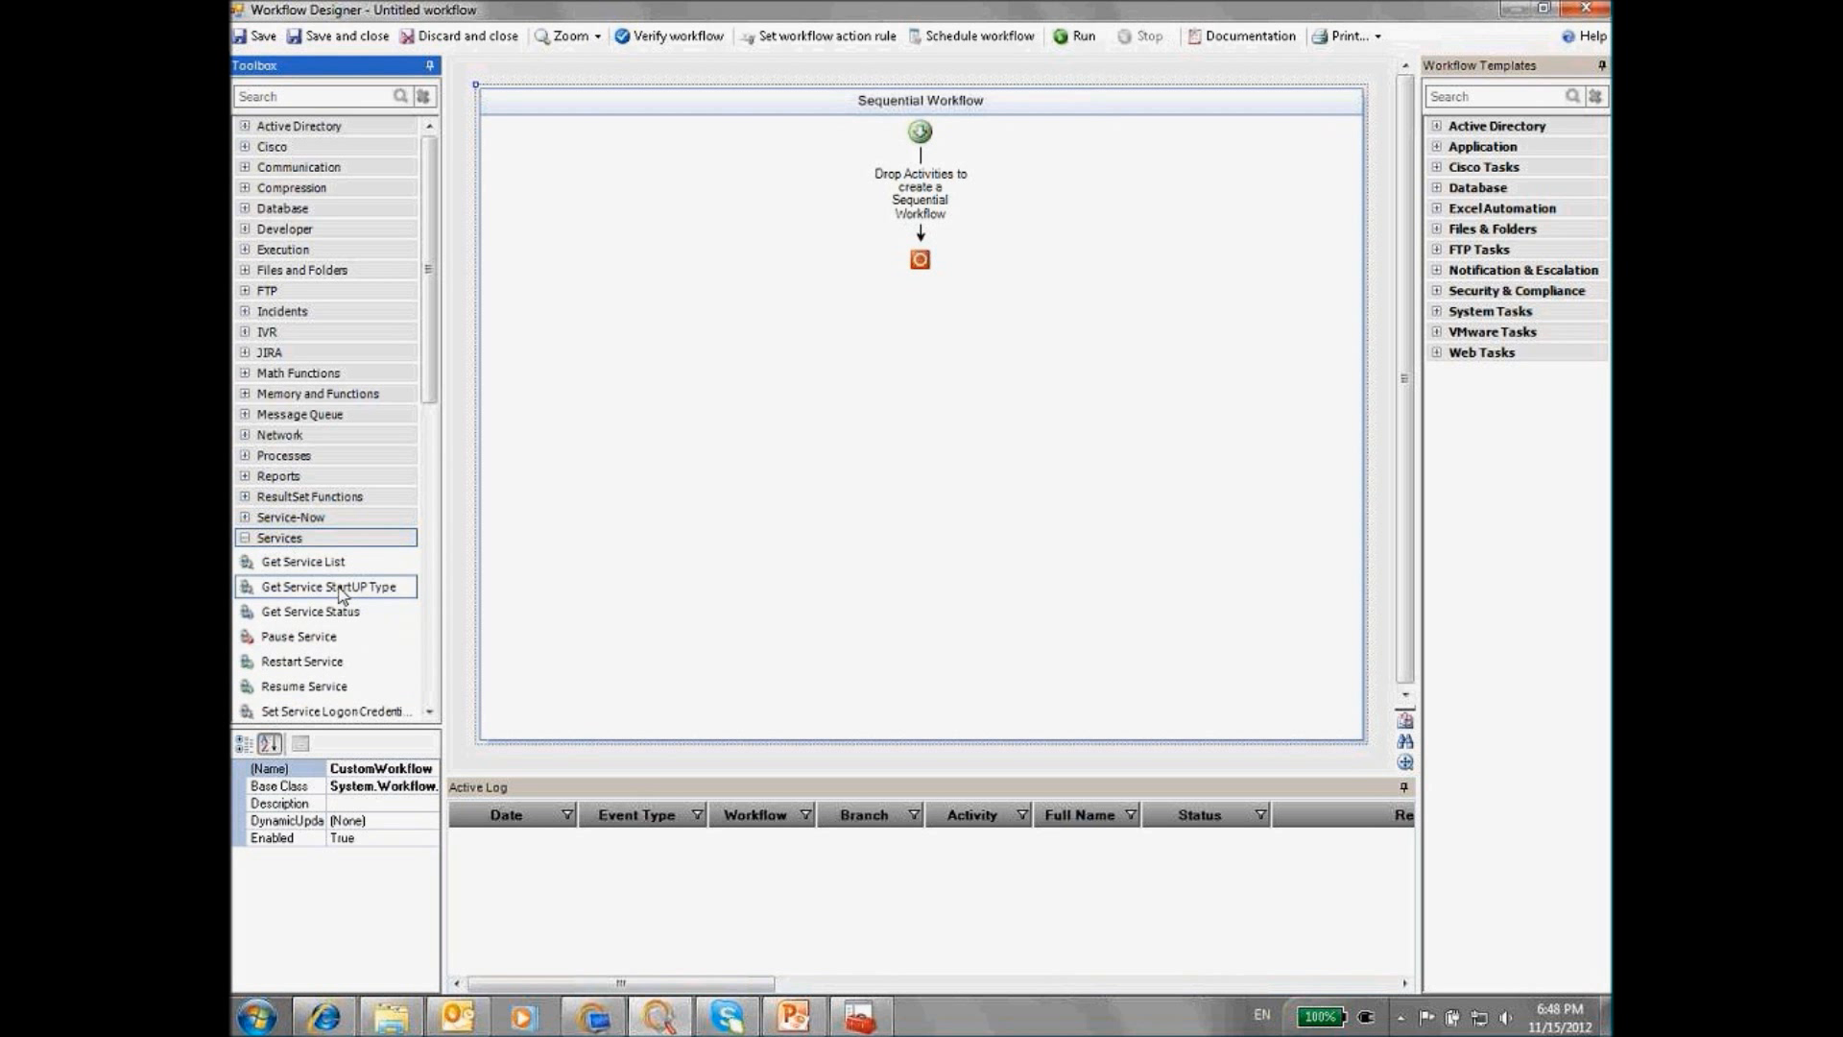
{"action": "scroll", "coordinate": [353, 628], "scroll_direction": "down", "scroll_amount": 1}
{"action": "scroll", "coordinate": [368, 650], "scroll_direction": "down", "scroll_amount": 1}
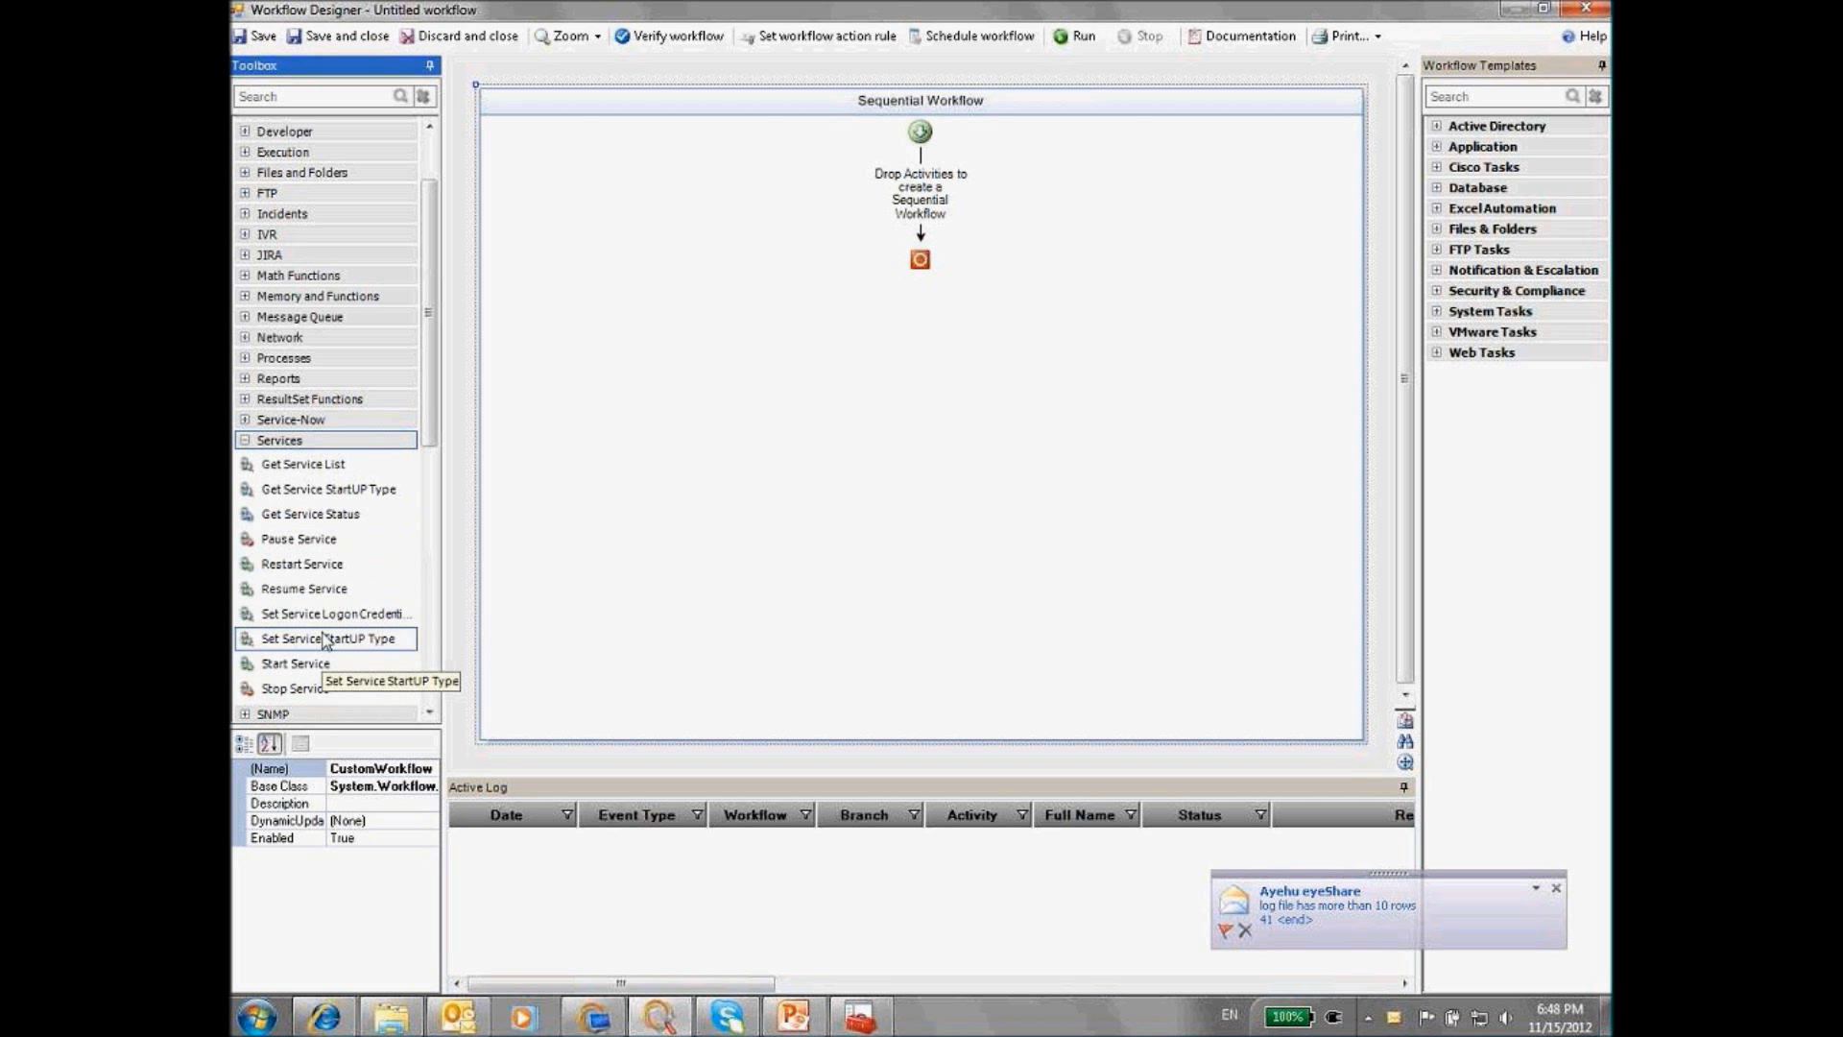
{"action": "left_click_drag", "start_coordinate": [309, 514], "coordinate": [920, 197]}
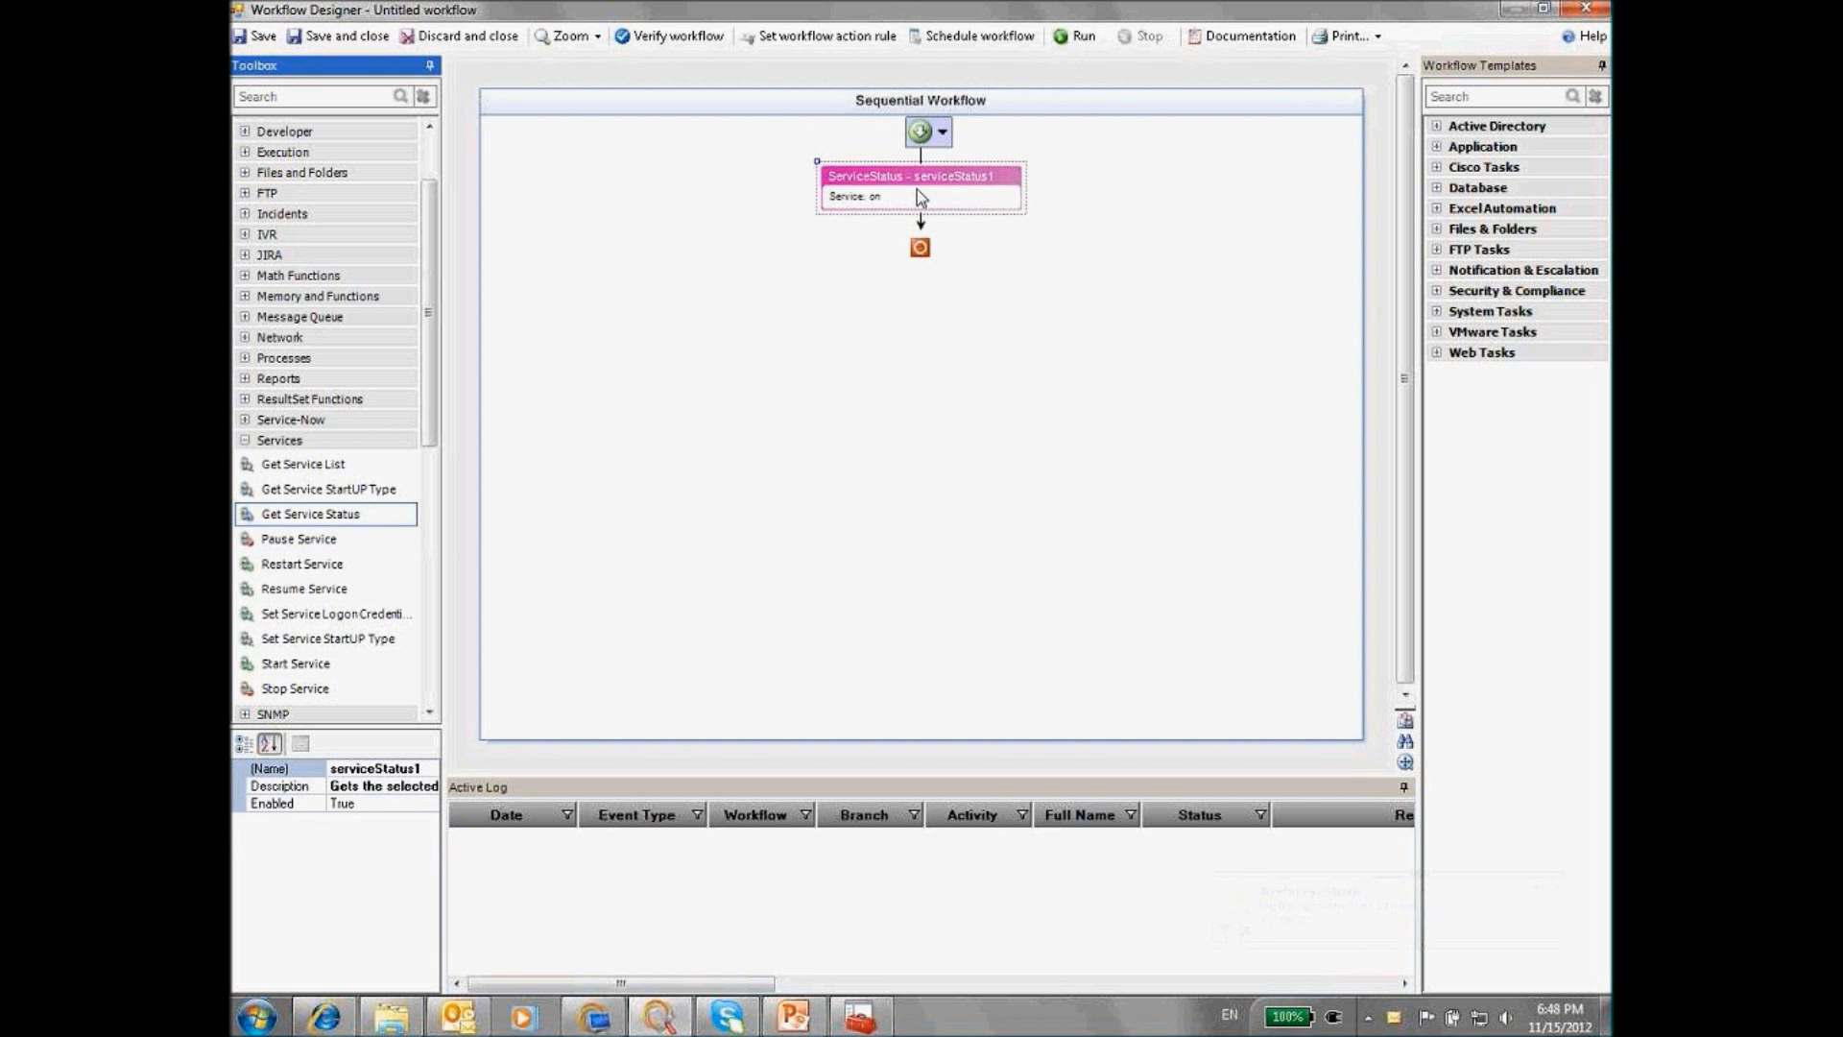
Set the Get Service Status step's host name to MQServer and open that device's details
{"action": "double_click", "coordinate": [904, 195]}
{"action": "left_click", "coordinate": [831, 570]}
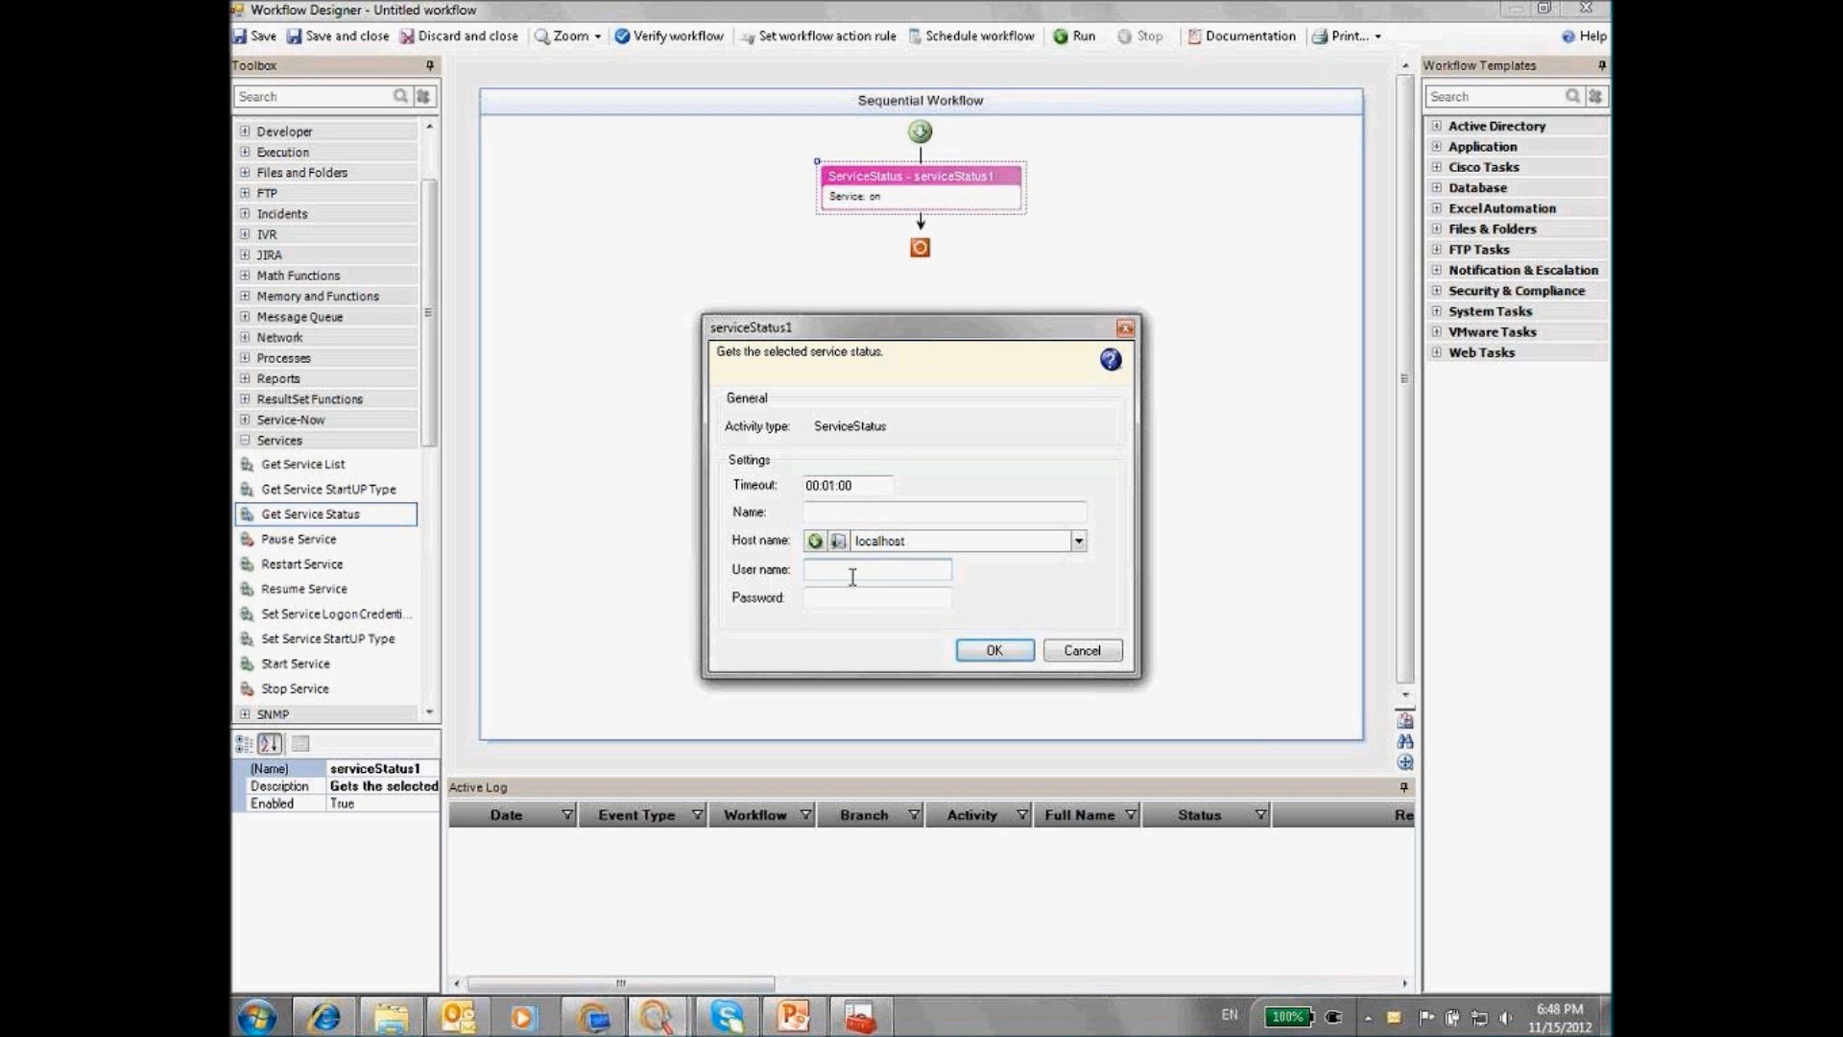
{"action": "left_click", "coordinate": [1079, 541]}
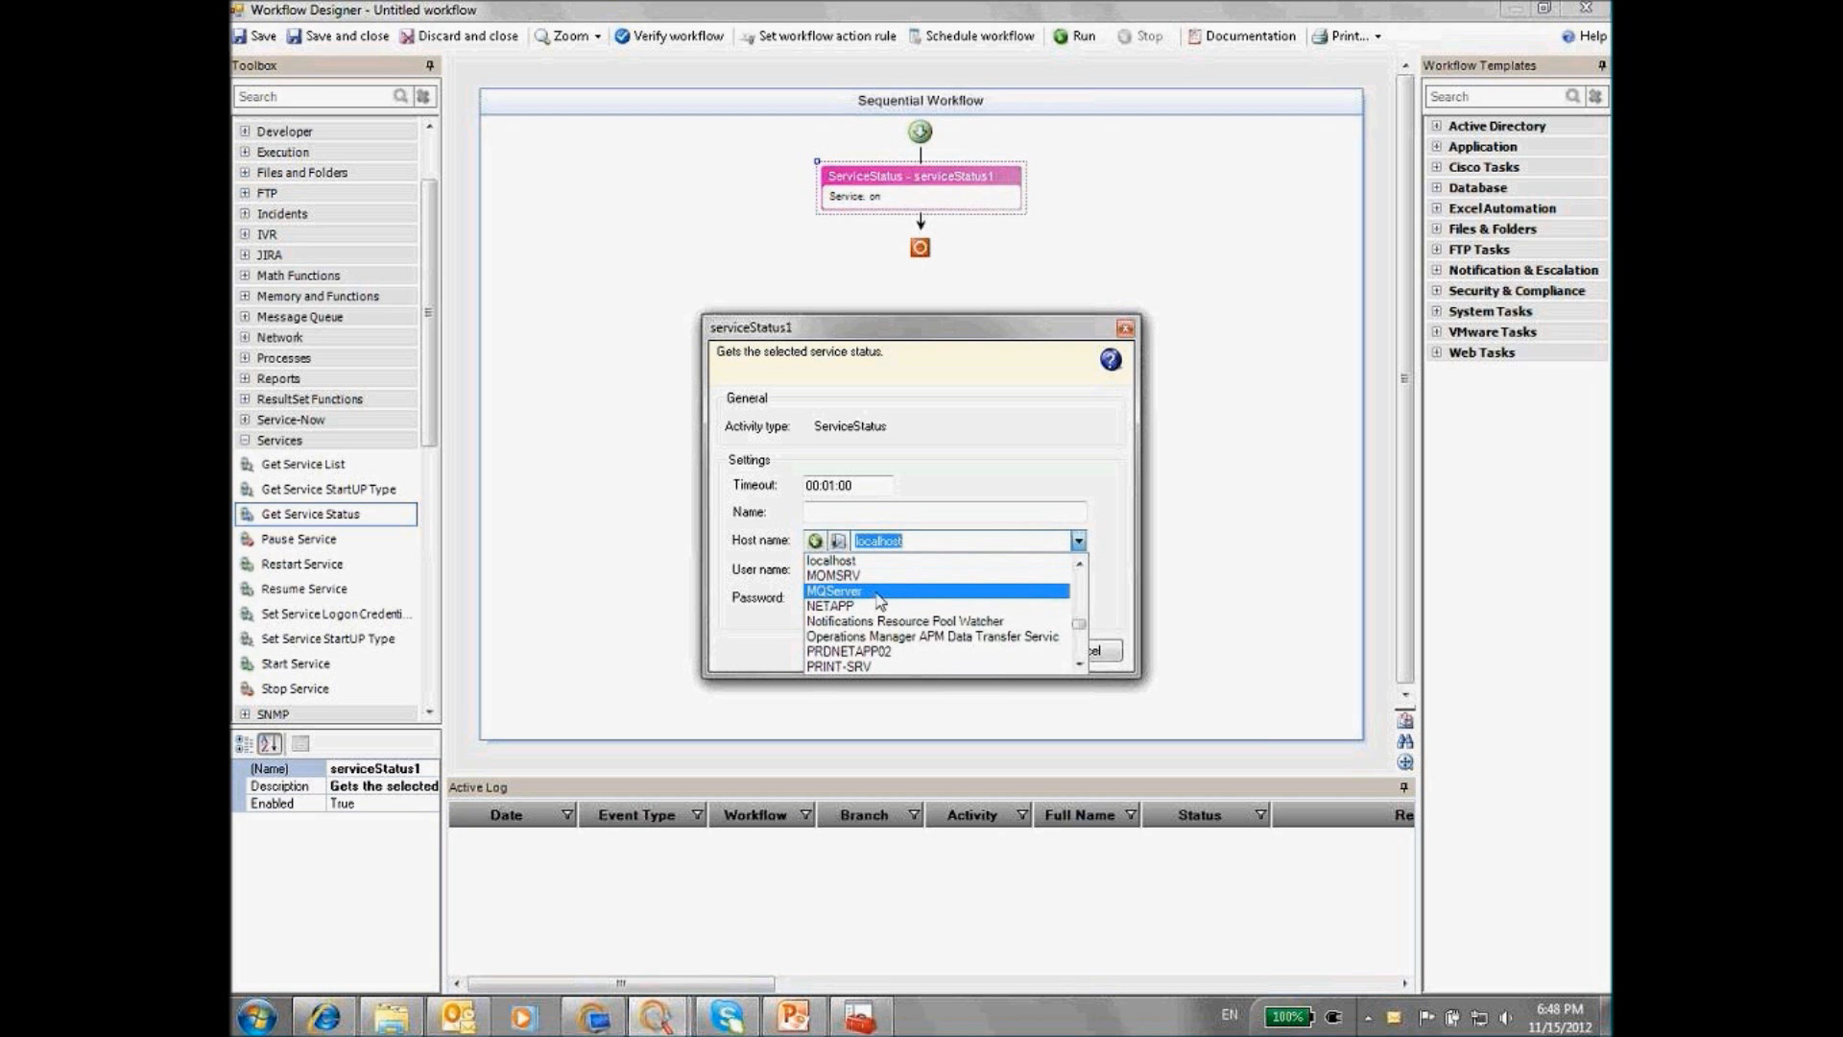
{"action": "left_click", "coordinate": [870, 591]}
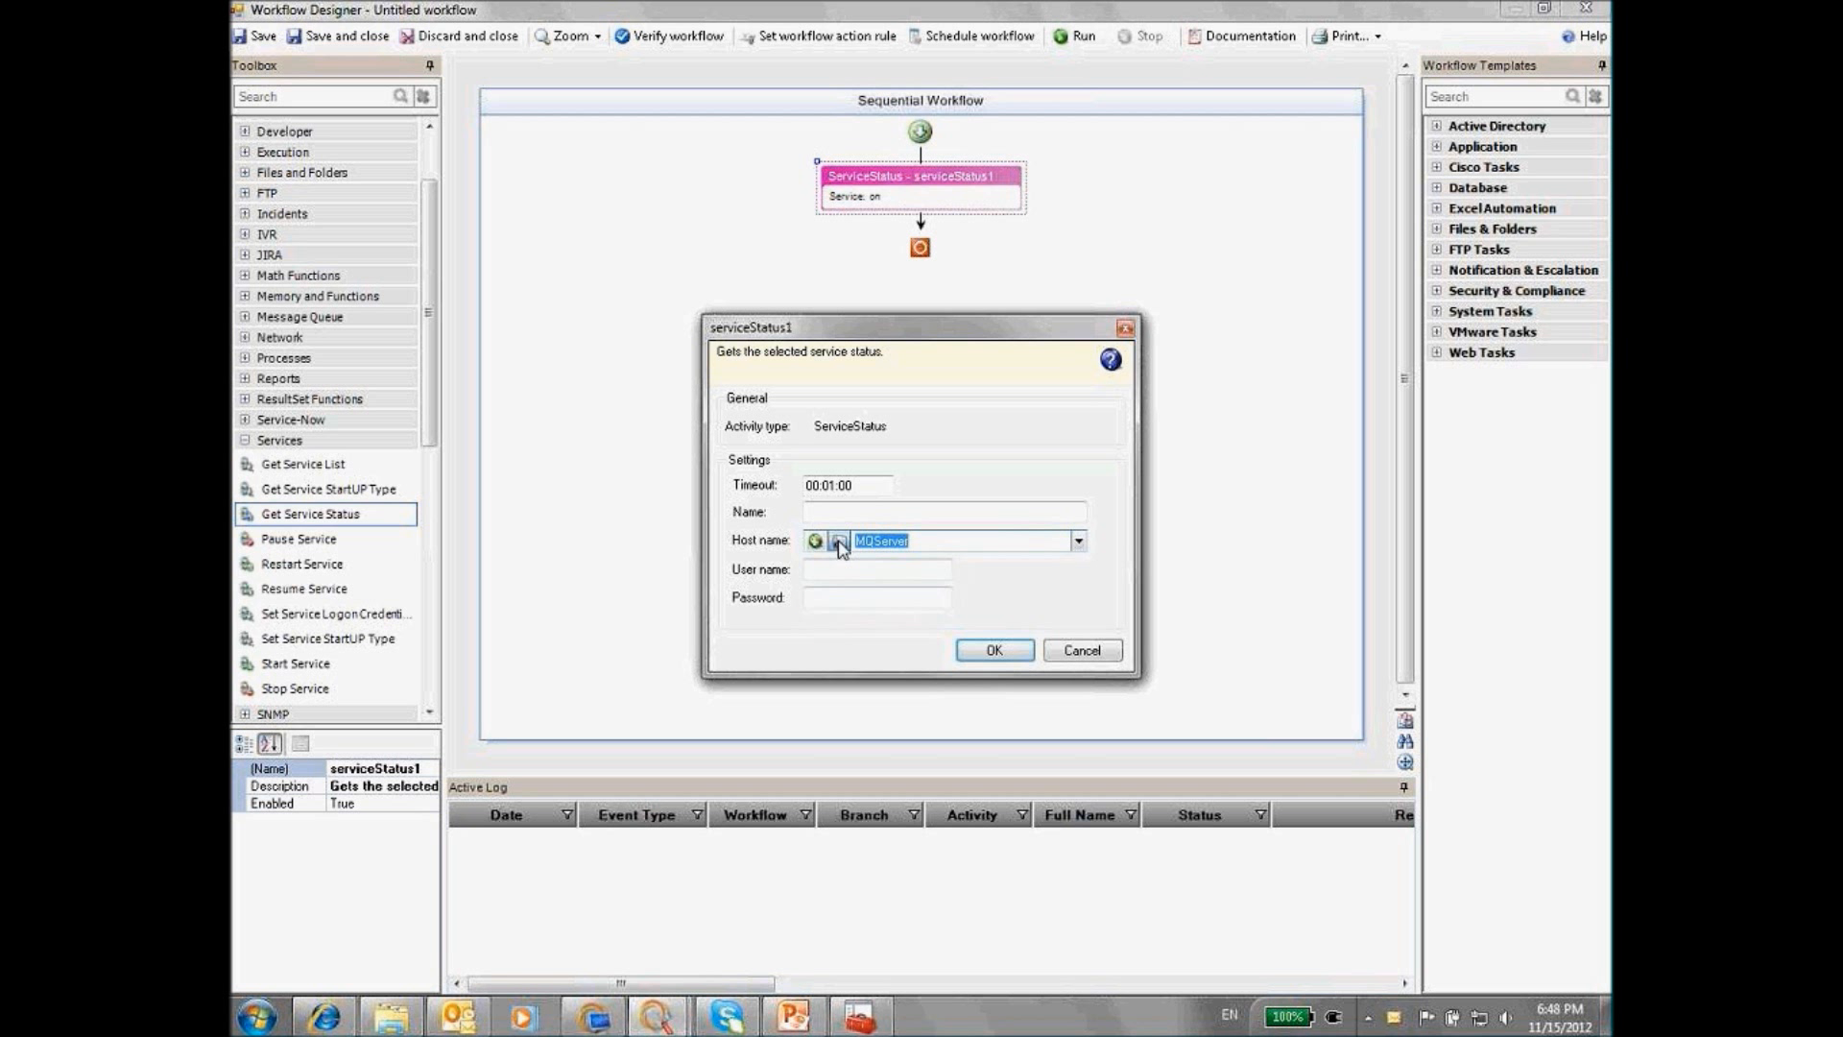
{"action": "left_click", "coordinate": [837, 540]}
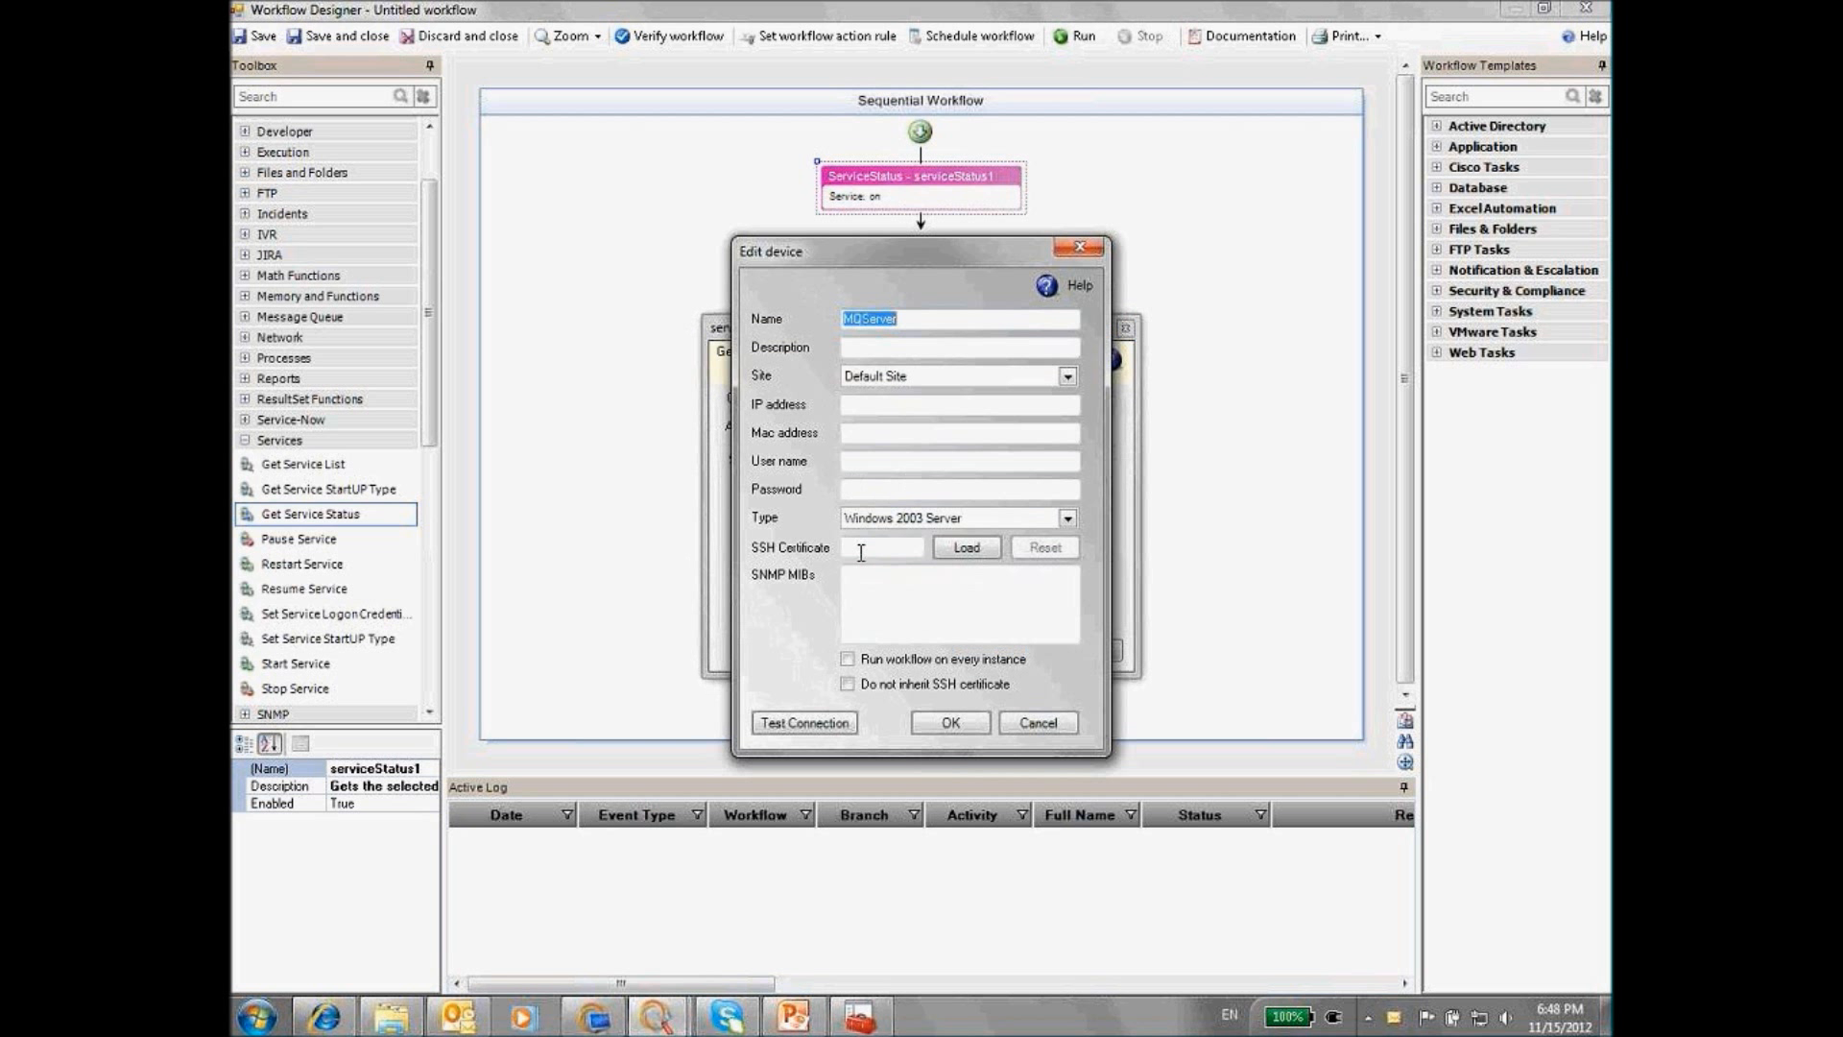
{"action": "left_click", "coordinate": [865, 465]}
{"action": "left_click", "coordinate": [857, 490]}
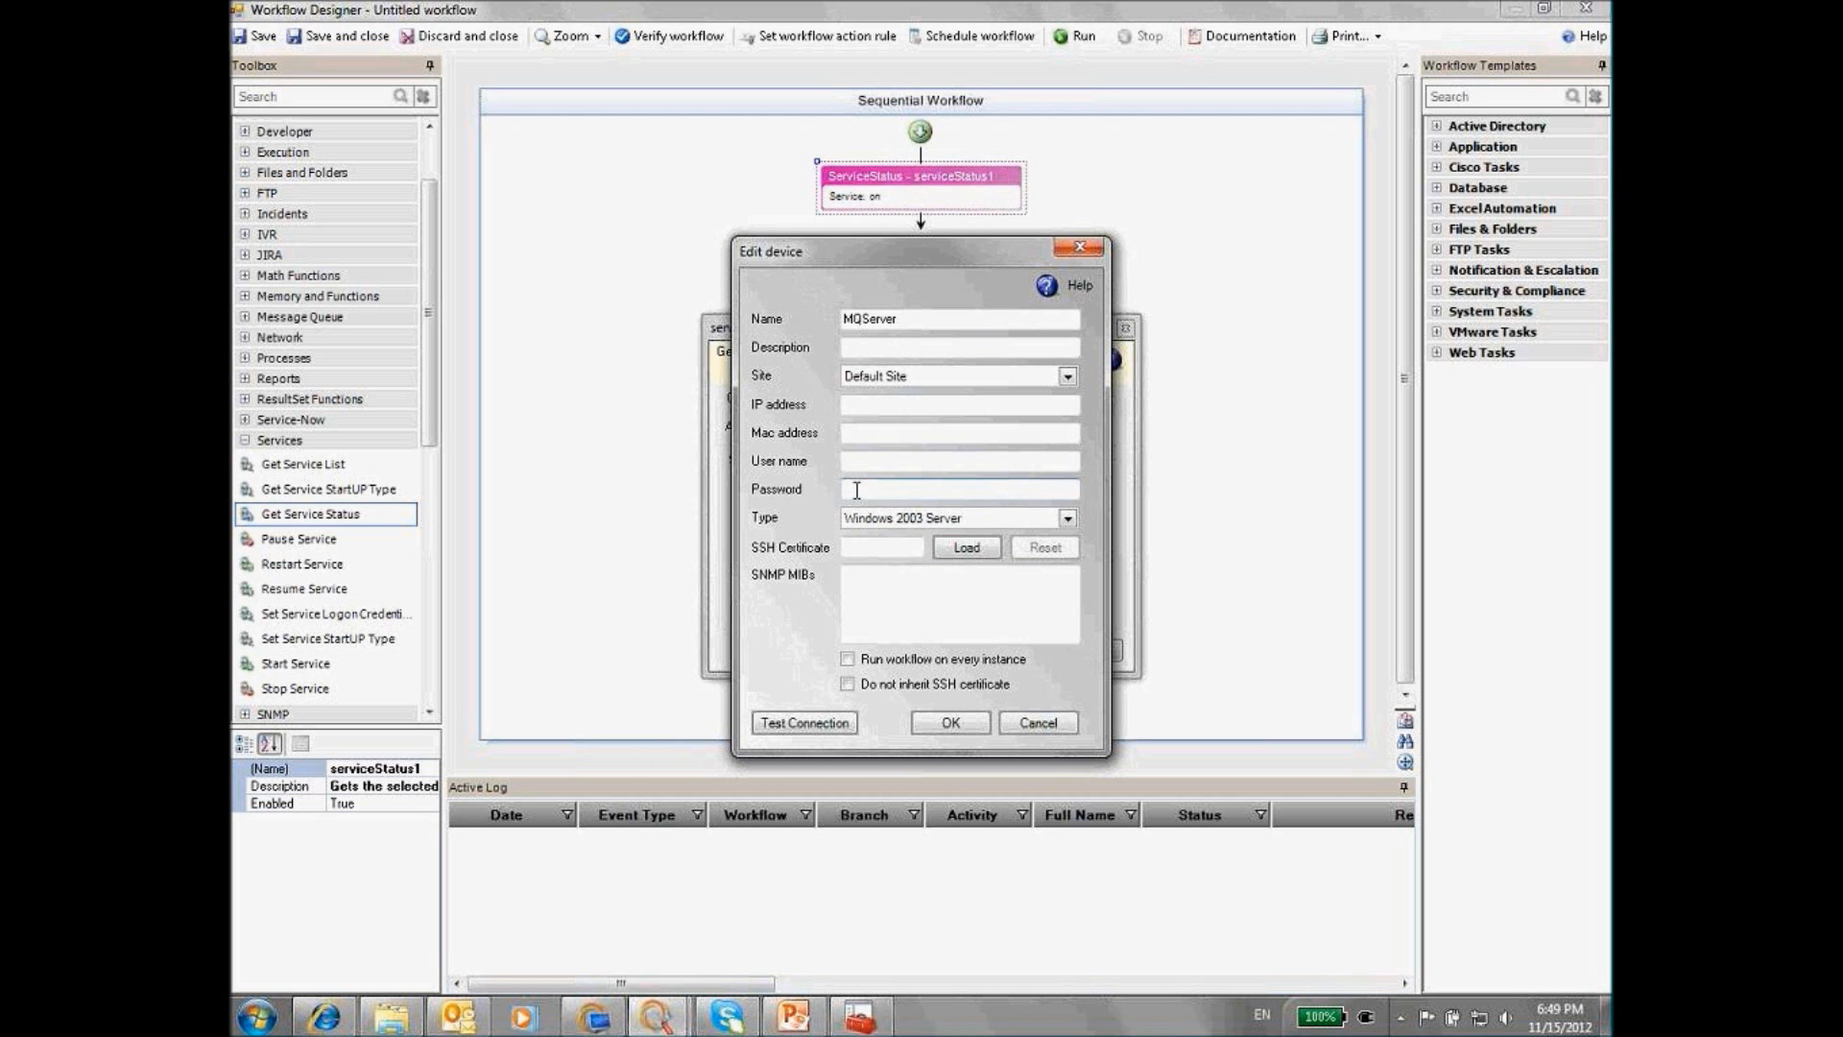
Show slide 20, eyeShare Studio – Scheduled Actions, then cancel both workflow settings dialogs
{"action": "left_click", "coordinate": [804, 1018]}
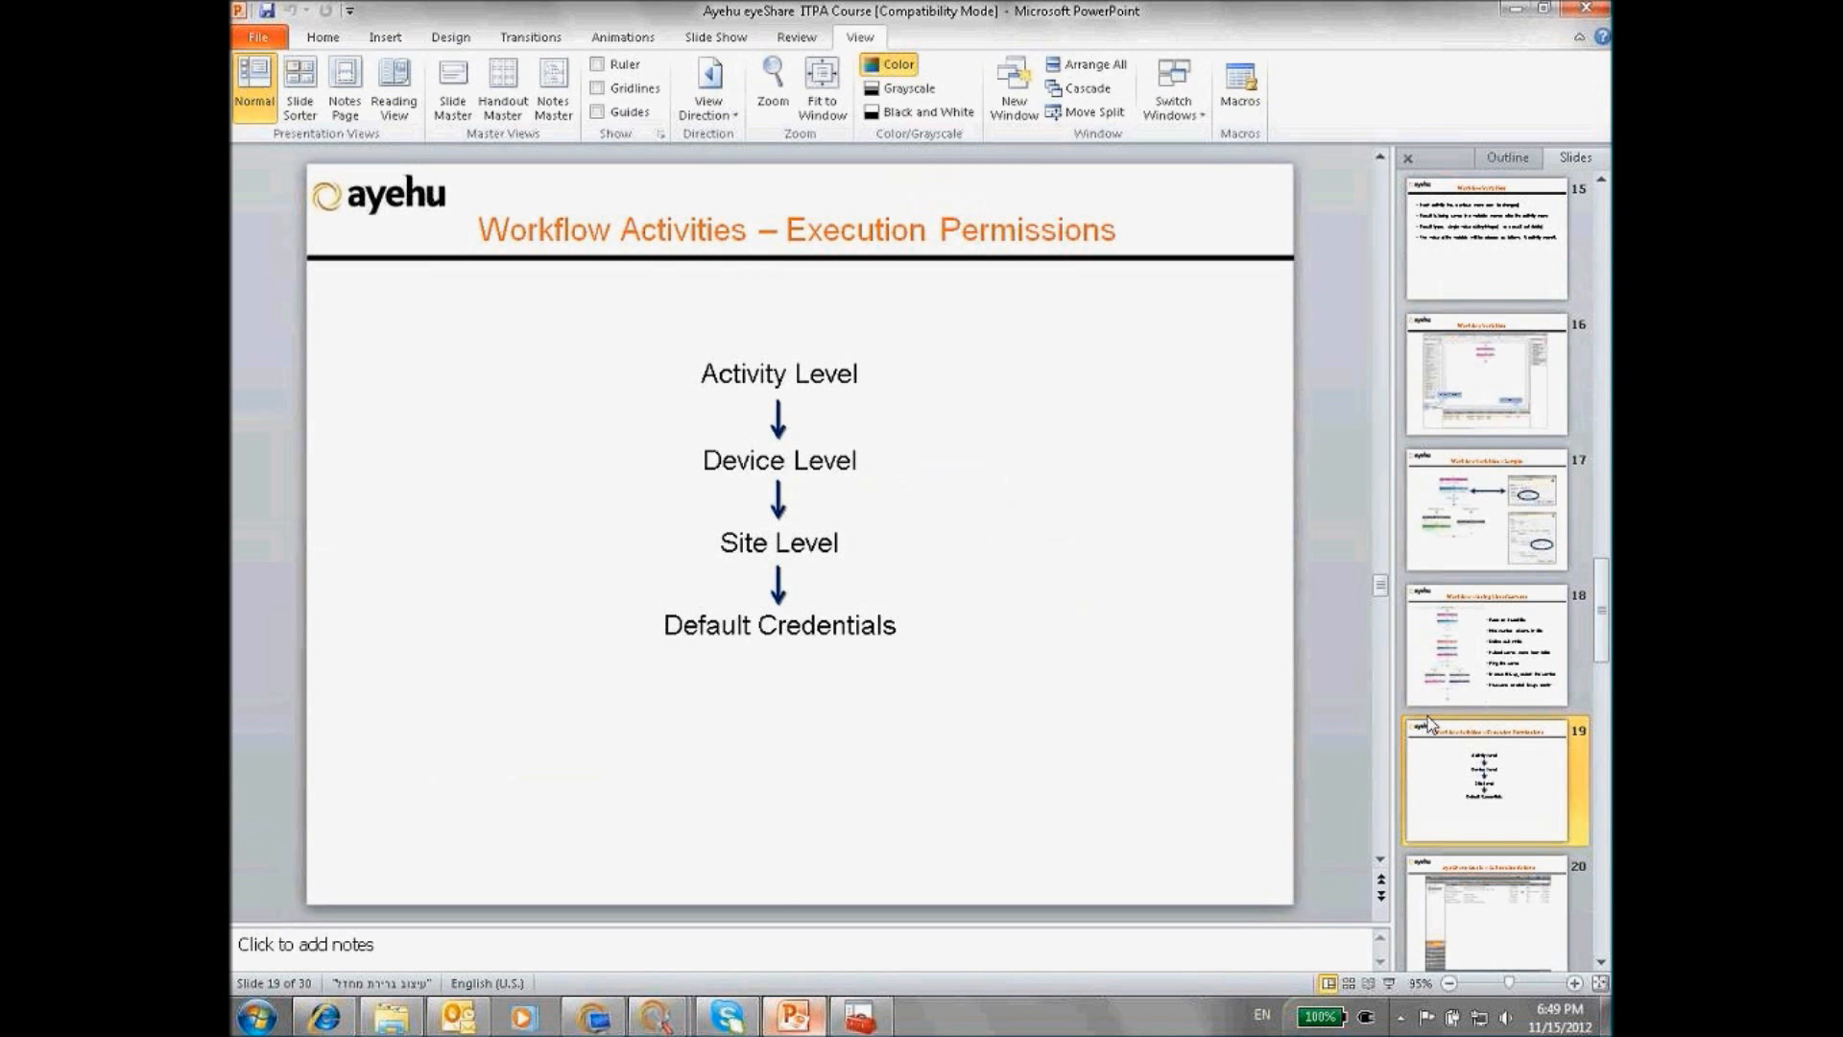
{"action": "left_click", "coordinate": [1503, 891]}
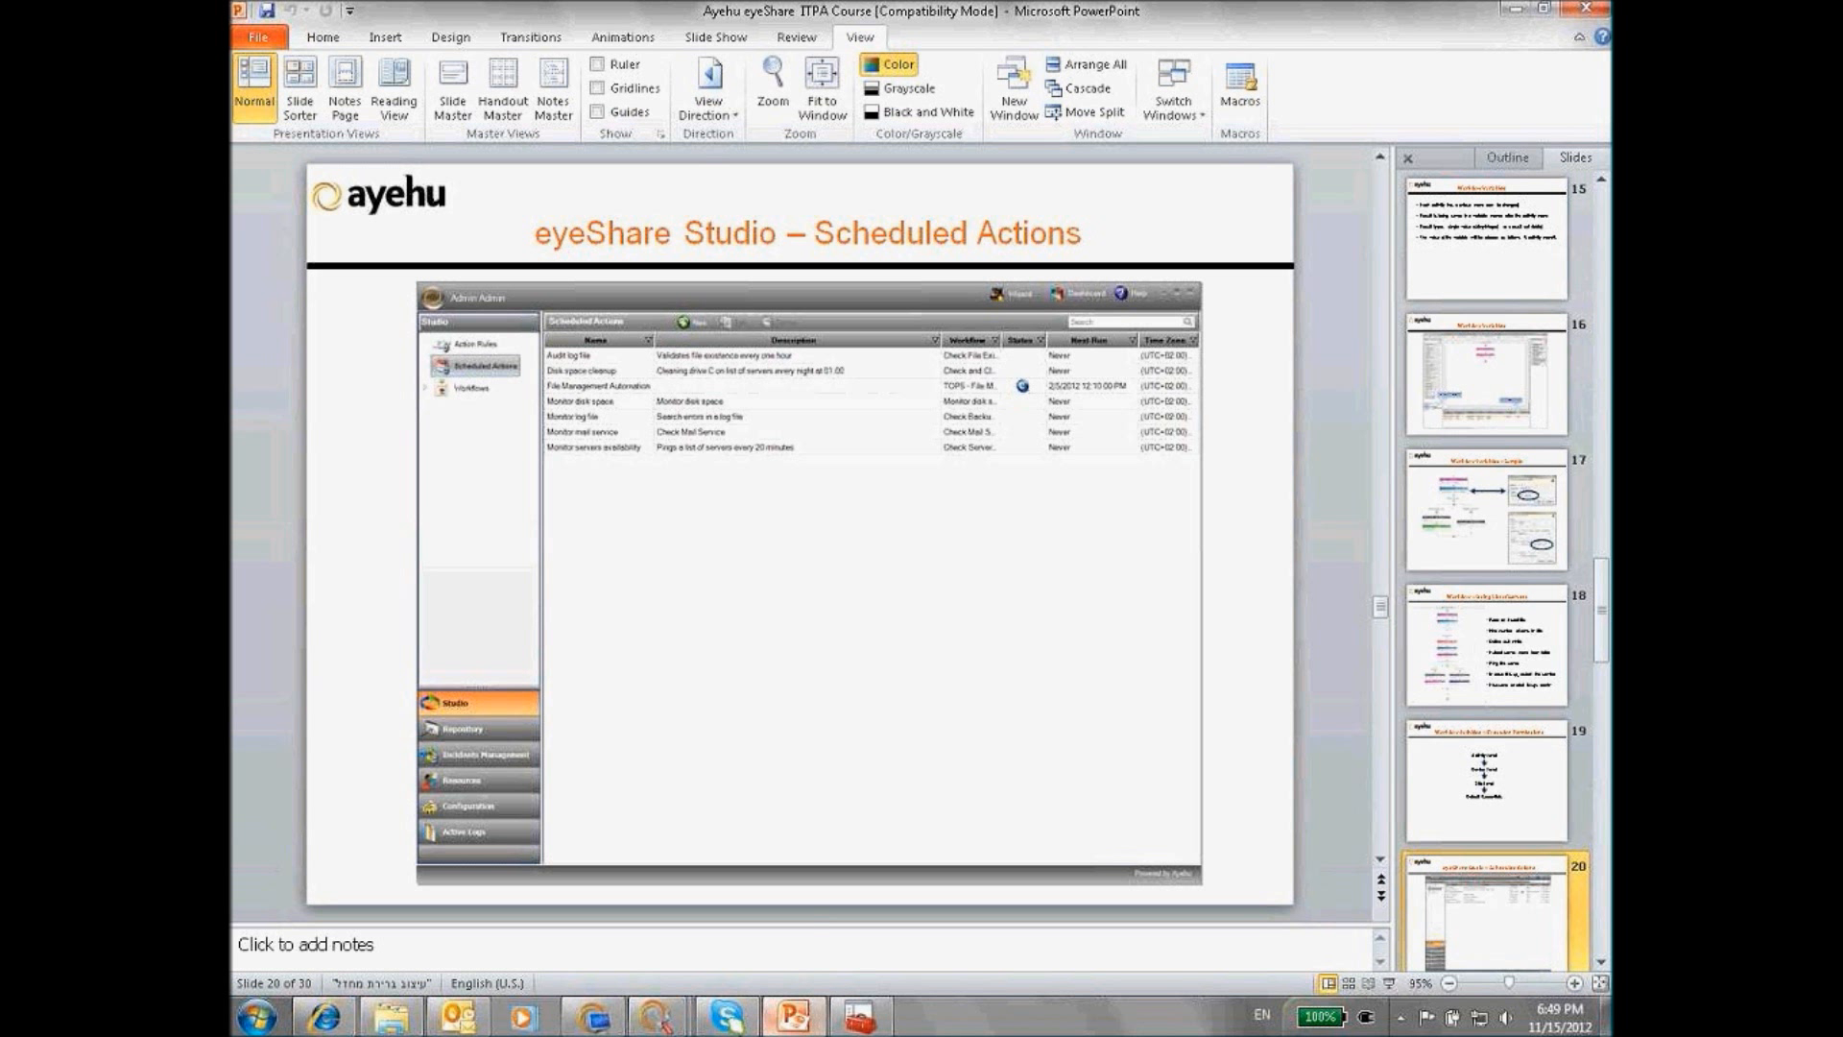
{"action": "mouse_move", "coordinate": [669, 1027]}
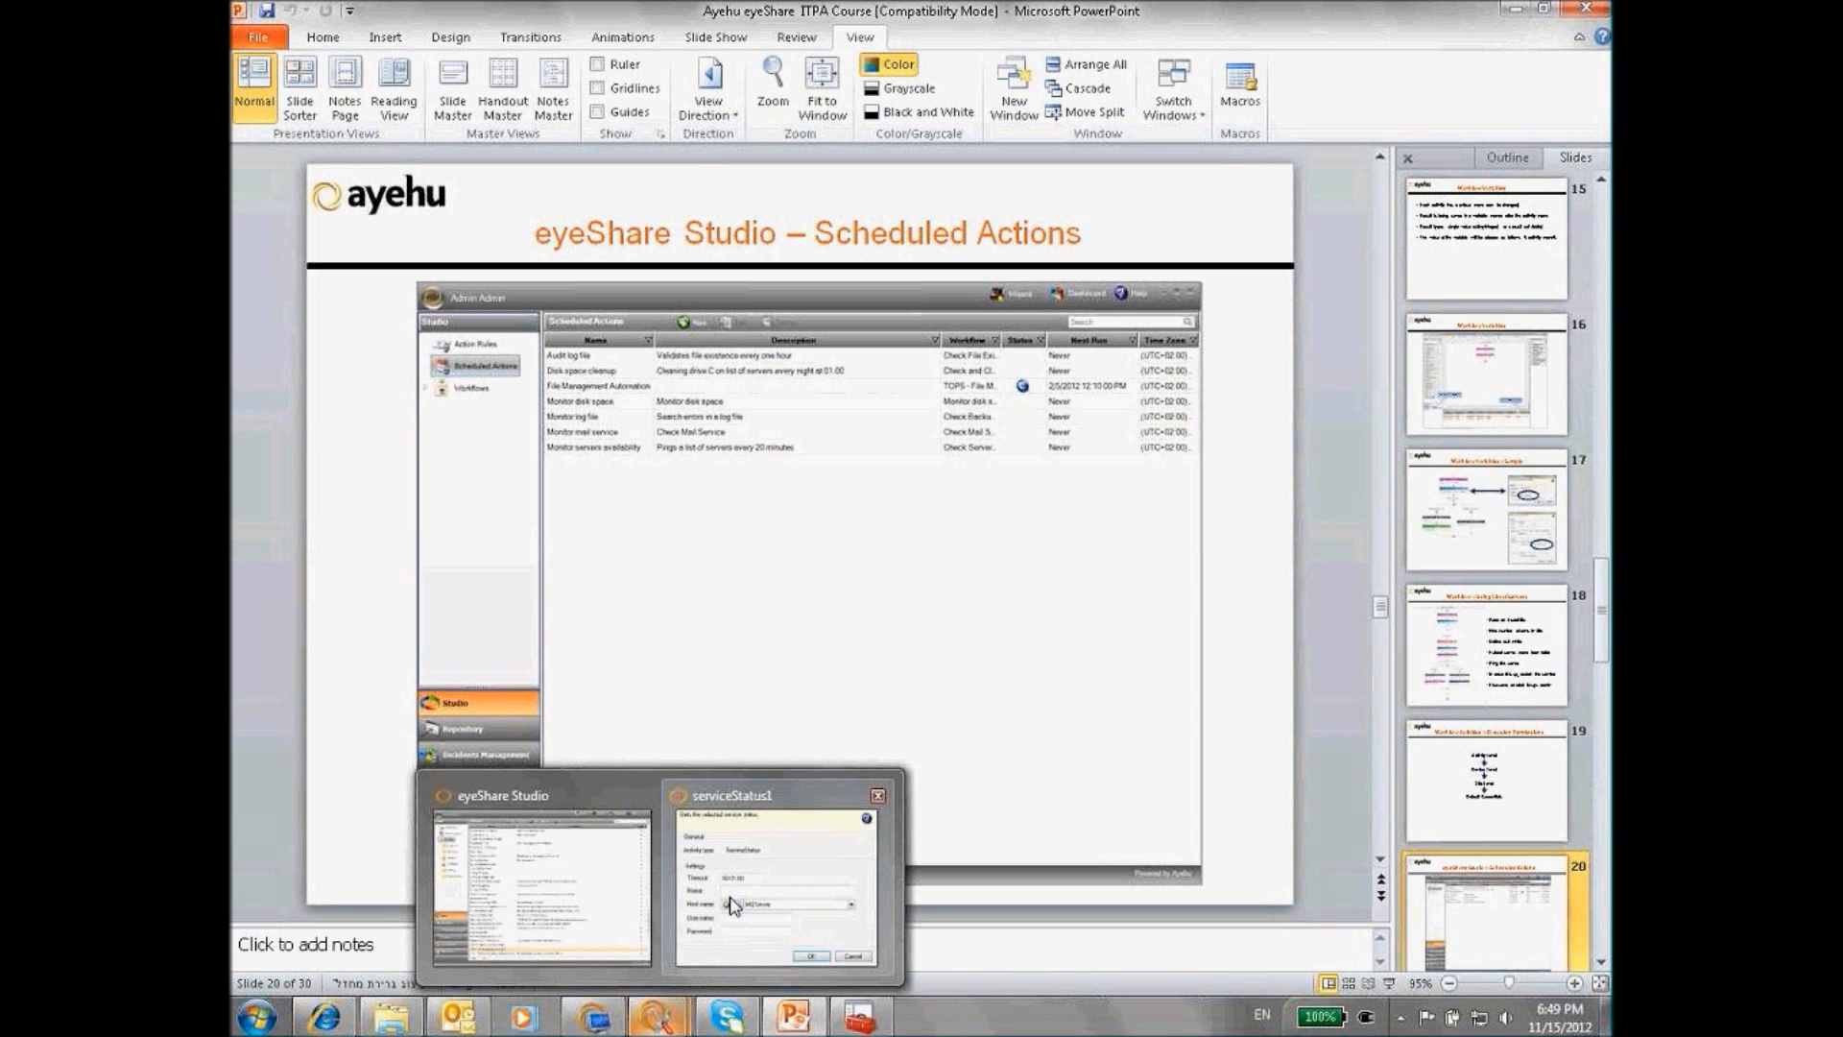
{"action": "left_click", "coordinate": [735, 905]}
{"action": "left_click", "coordinate": [1038, 725]}
{"action": "left_click", "coordinate": [1101, 669]}
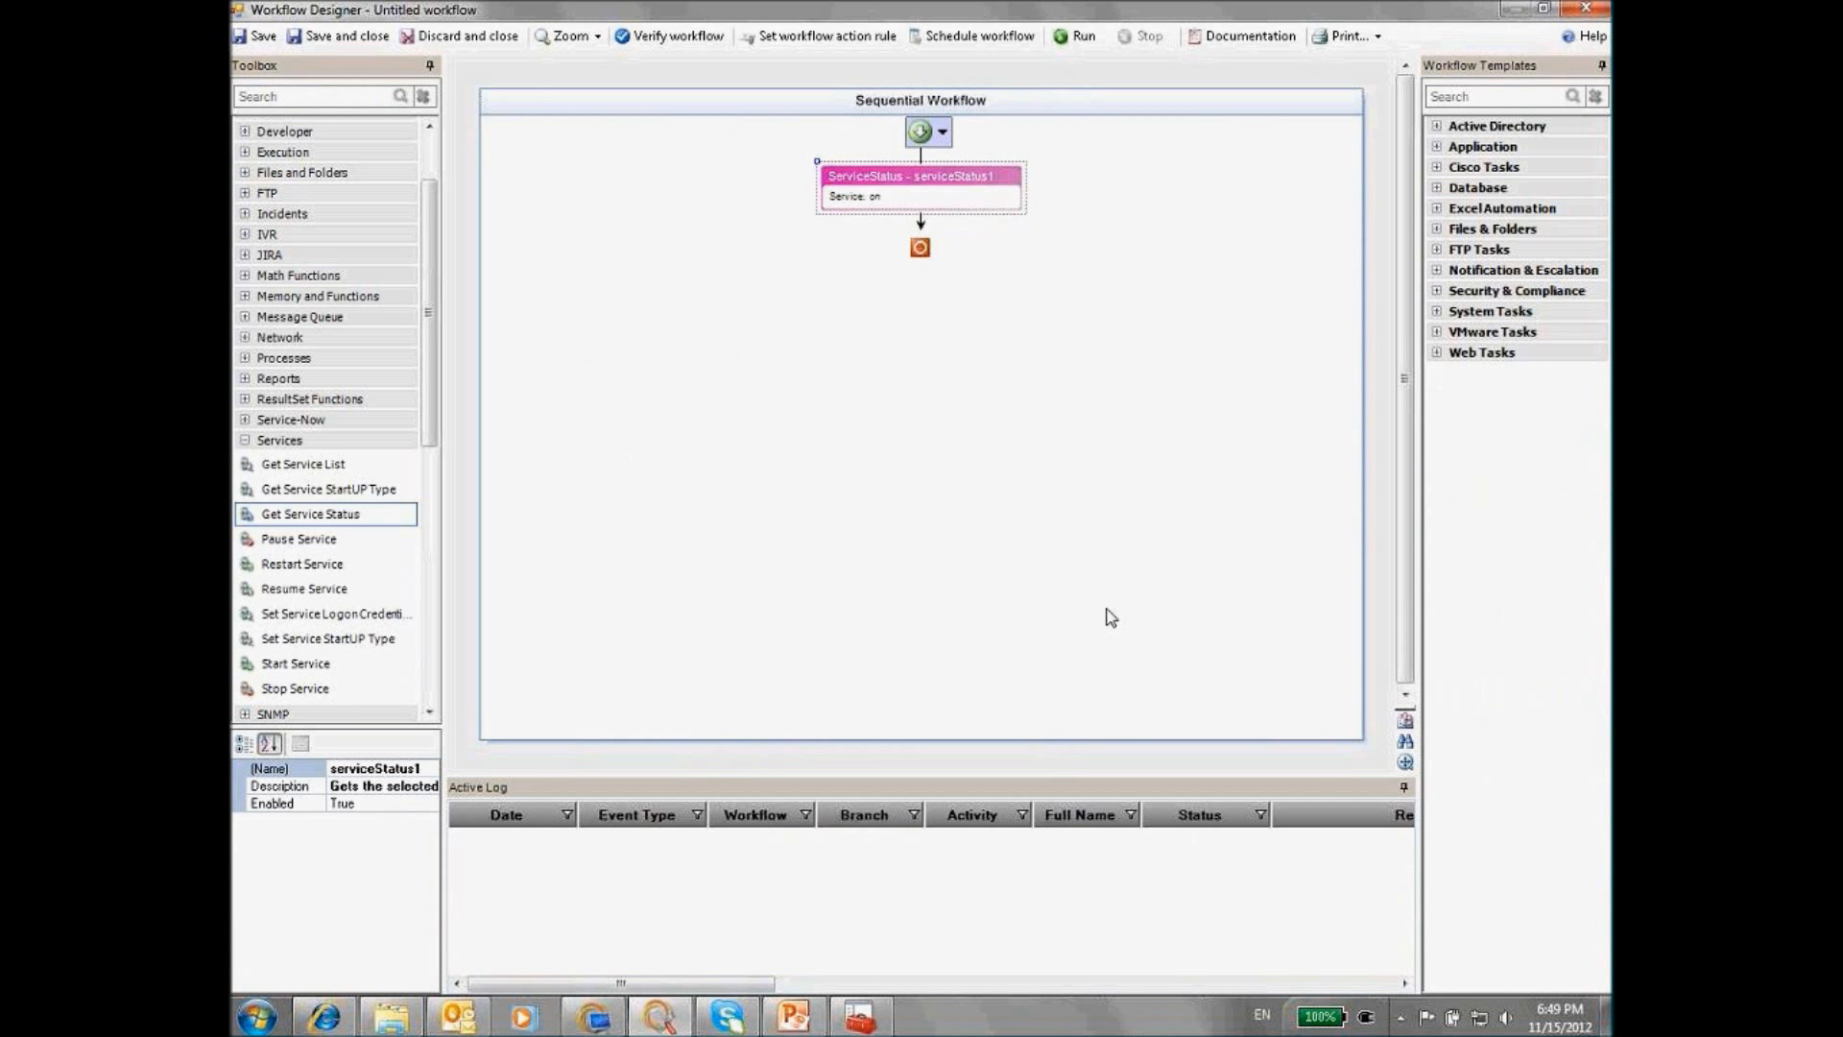
Tick Monday and Tuesday in the workflow's weekly schedule, then cancel the schedule
{"action": "left_click", "coordinate": [956, 38]}
{"action": "left_click", "coordinate": [1044, 528]}
{"action": "left_click", "coordinate": [1049, 553]}
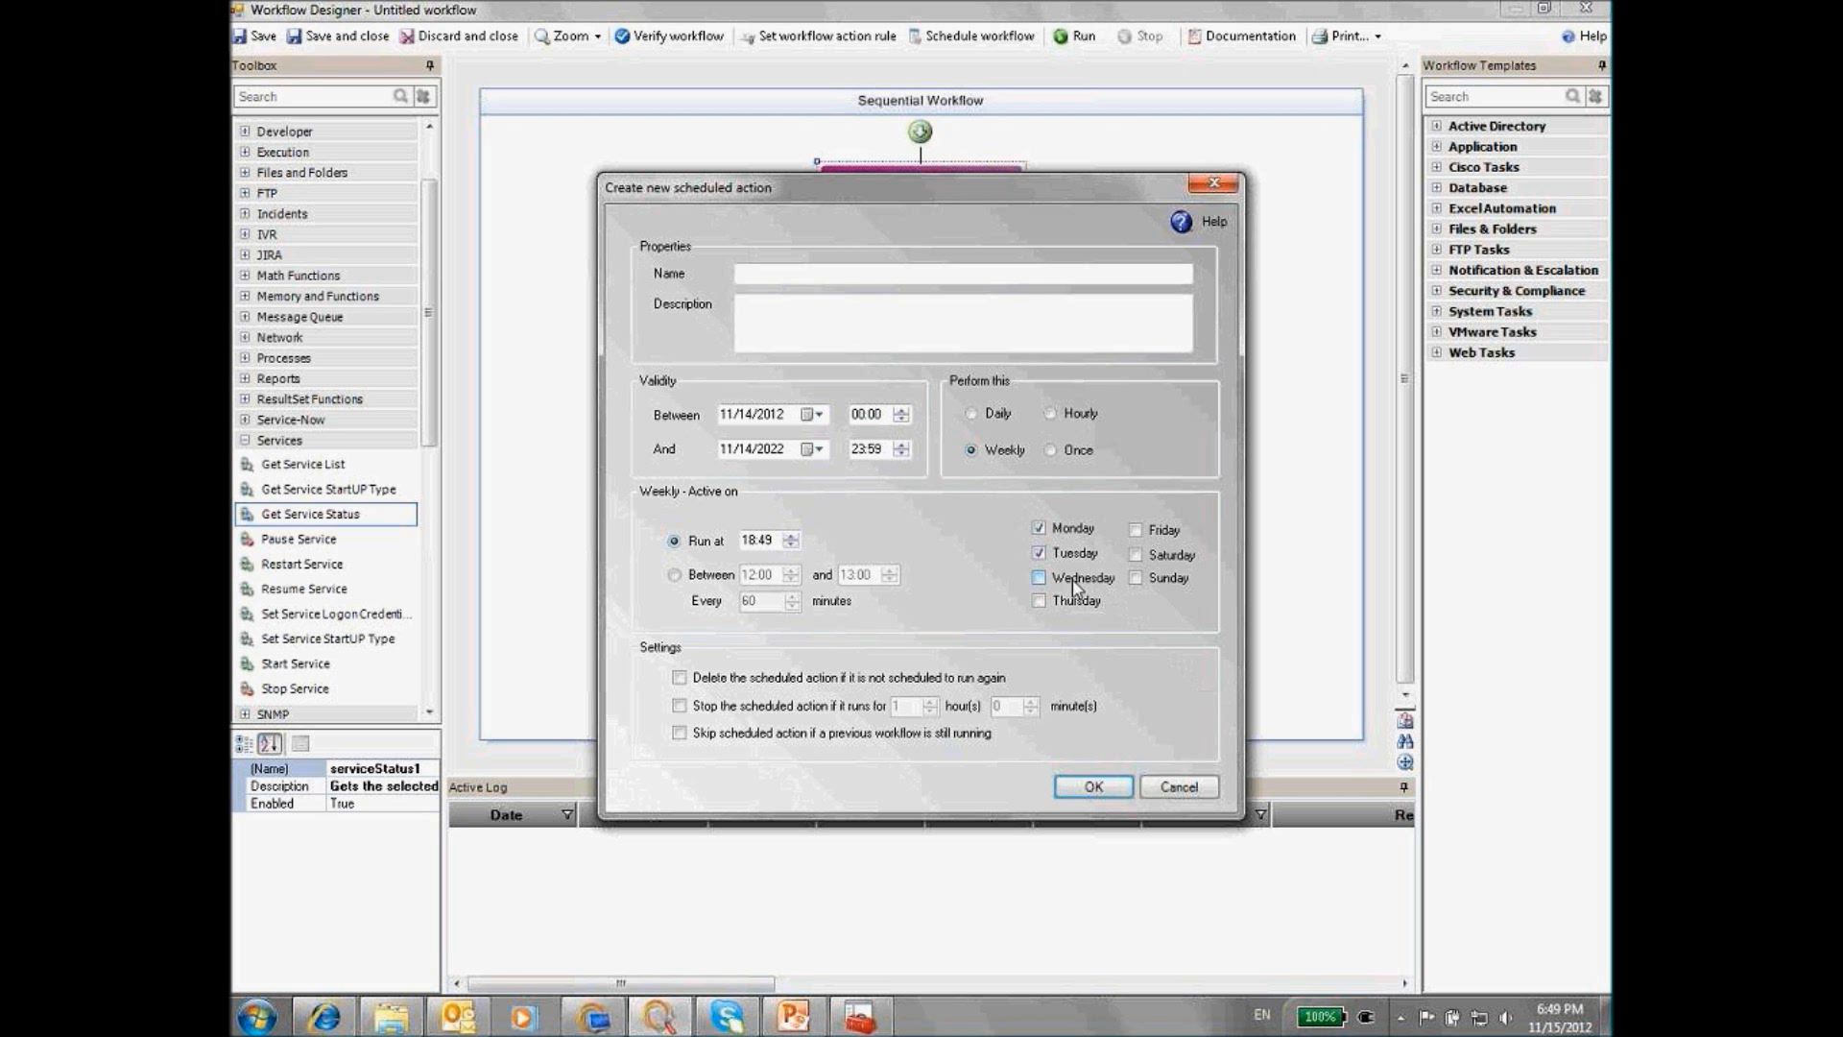
{"action": "left_click", "coordinate": [1179, 787]}
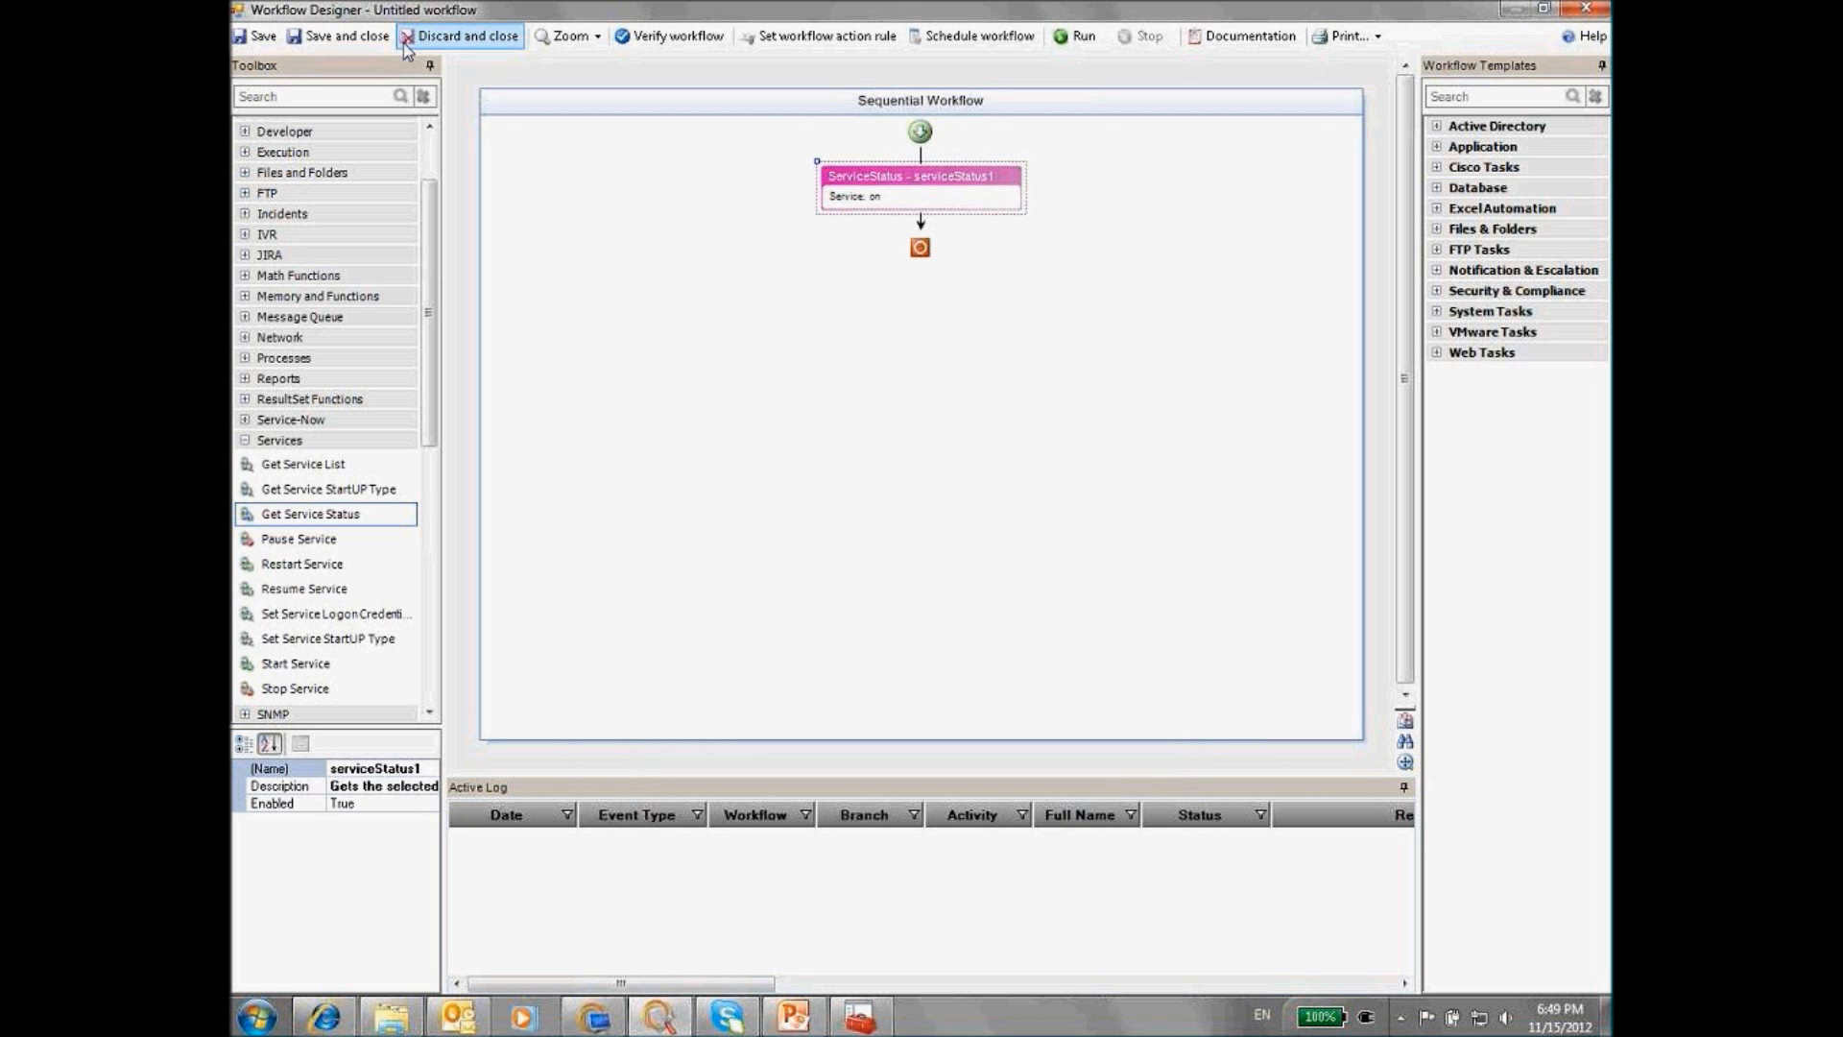
Close the untitled workflow without saving, then browse Scheduled Actions and the 14 Action Rules
{"action": "left_click", "coordinate": [459, 36]}
{"action": "left_click", "coordinate": [1008, 533]}
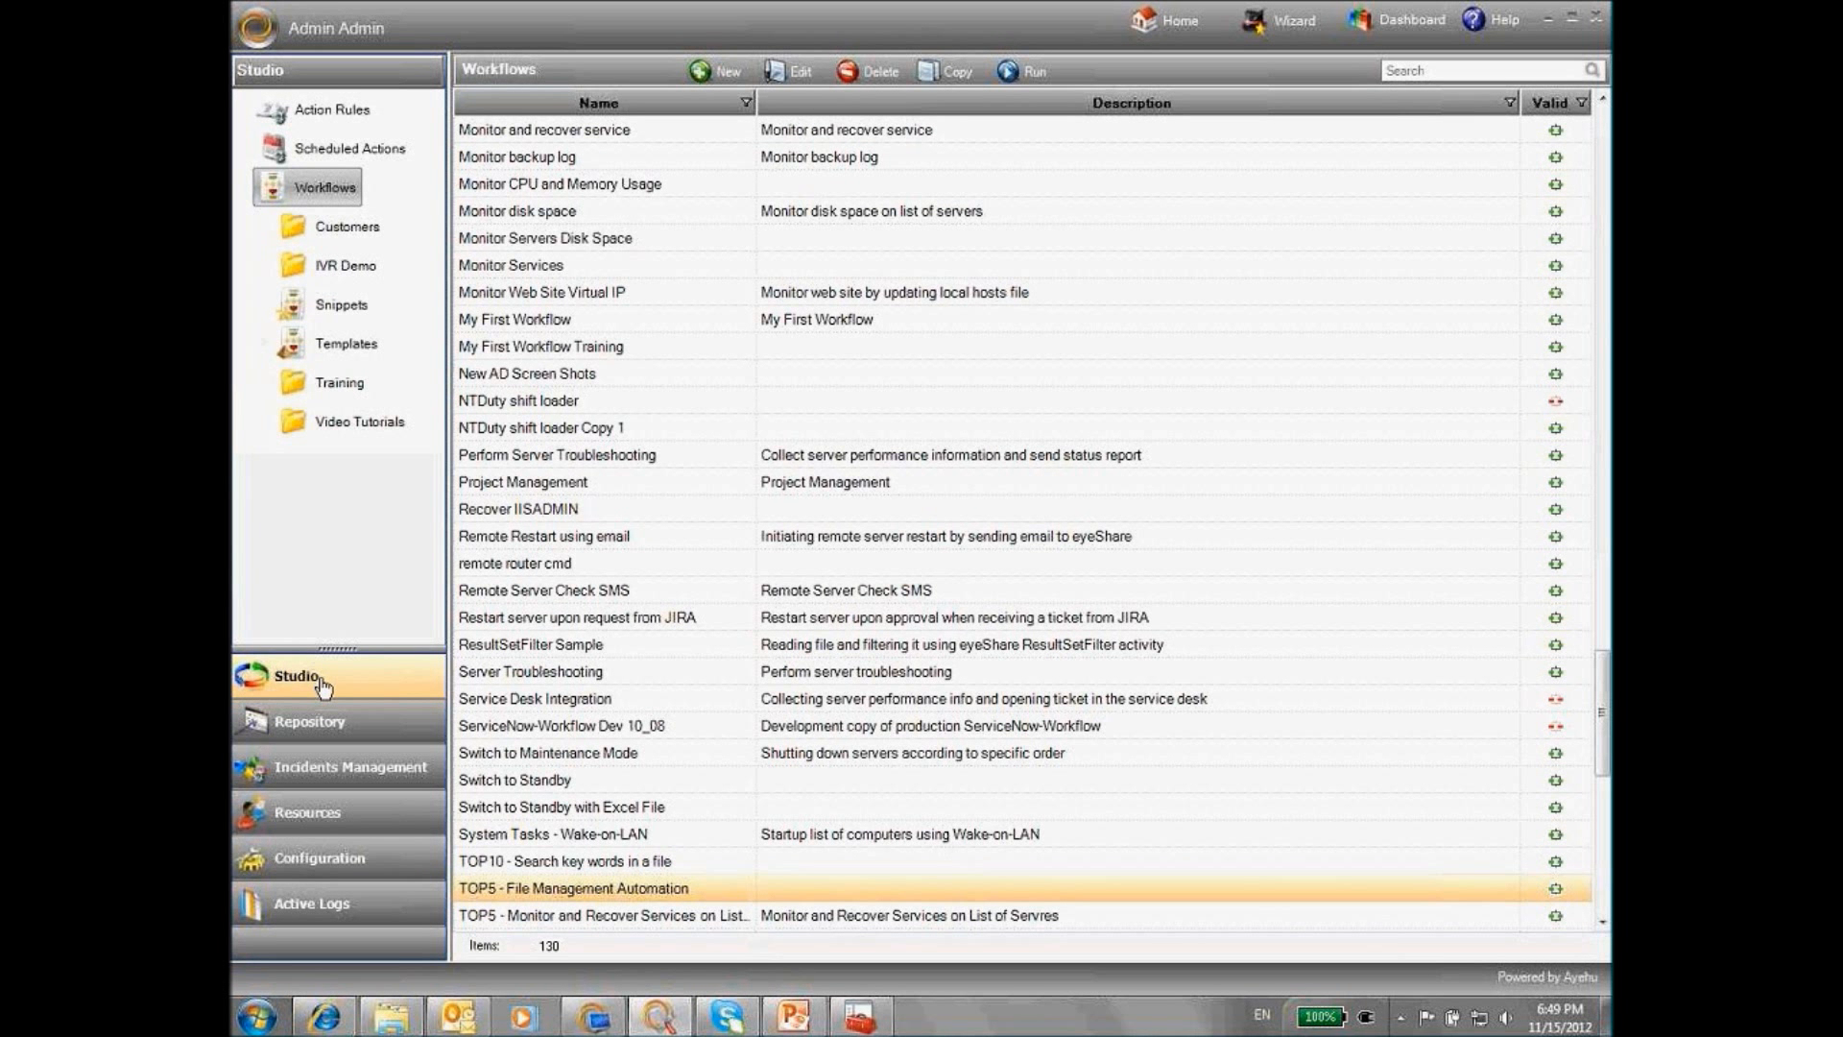
{"action": "left_click", "coordinate": [326, 153]}
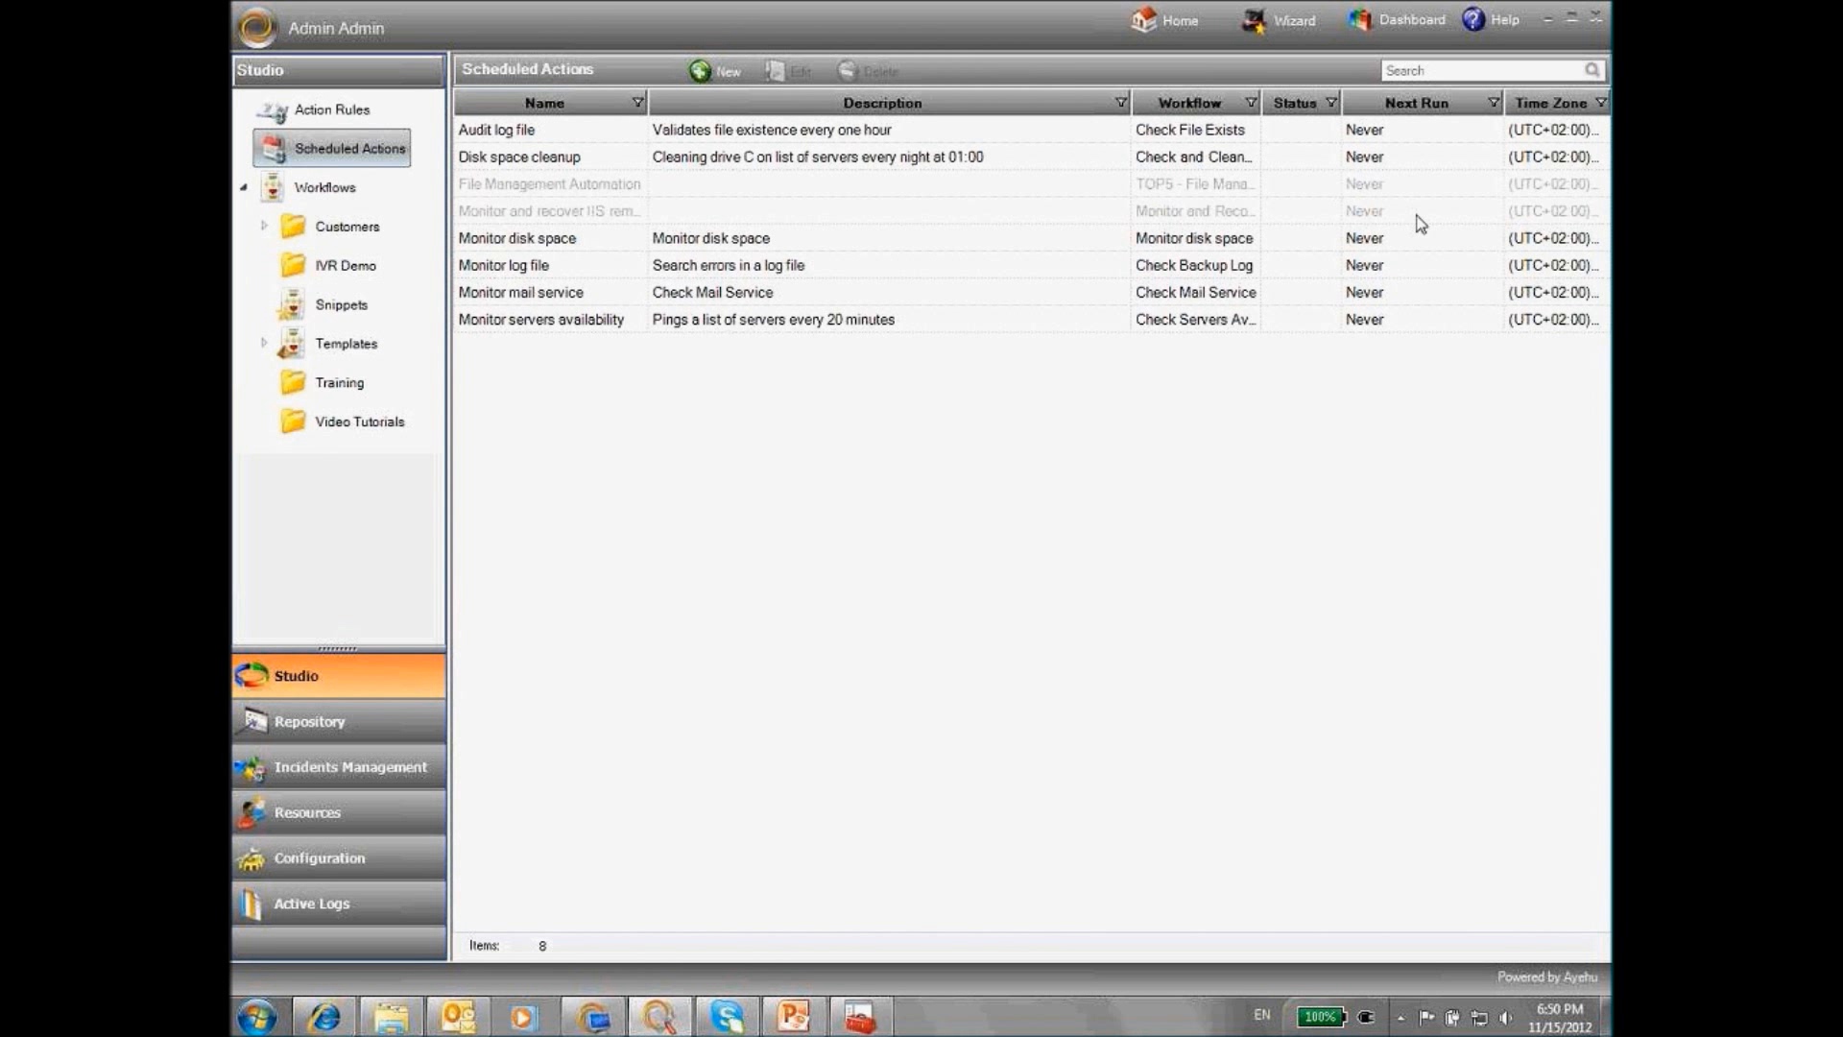
{"action": "left_click", "coordinate": [332, 117]}
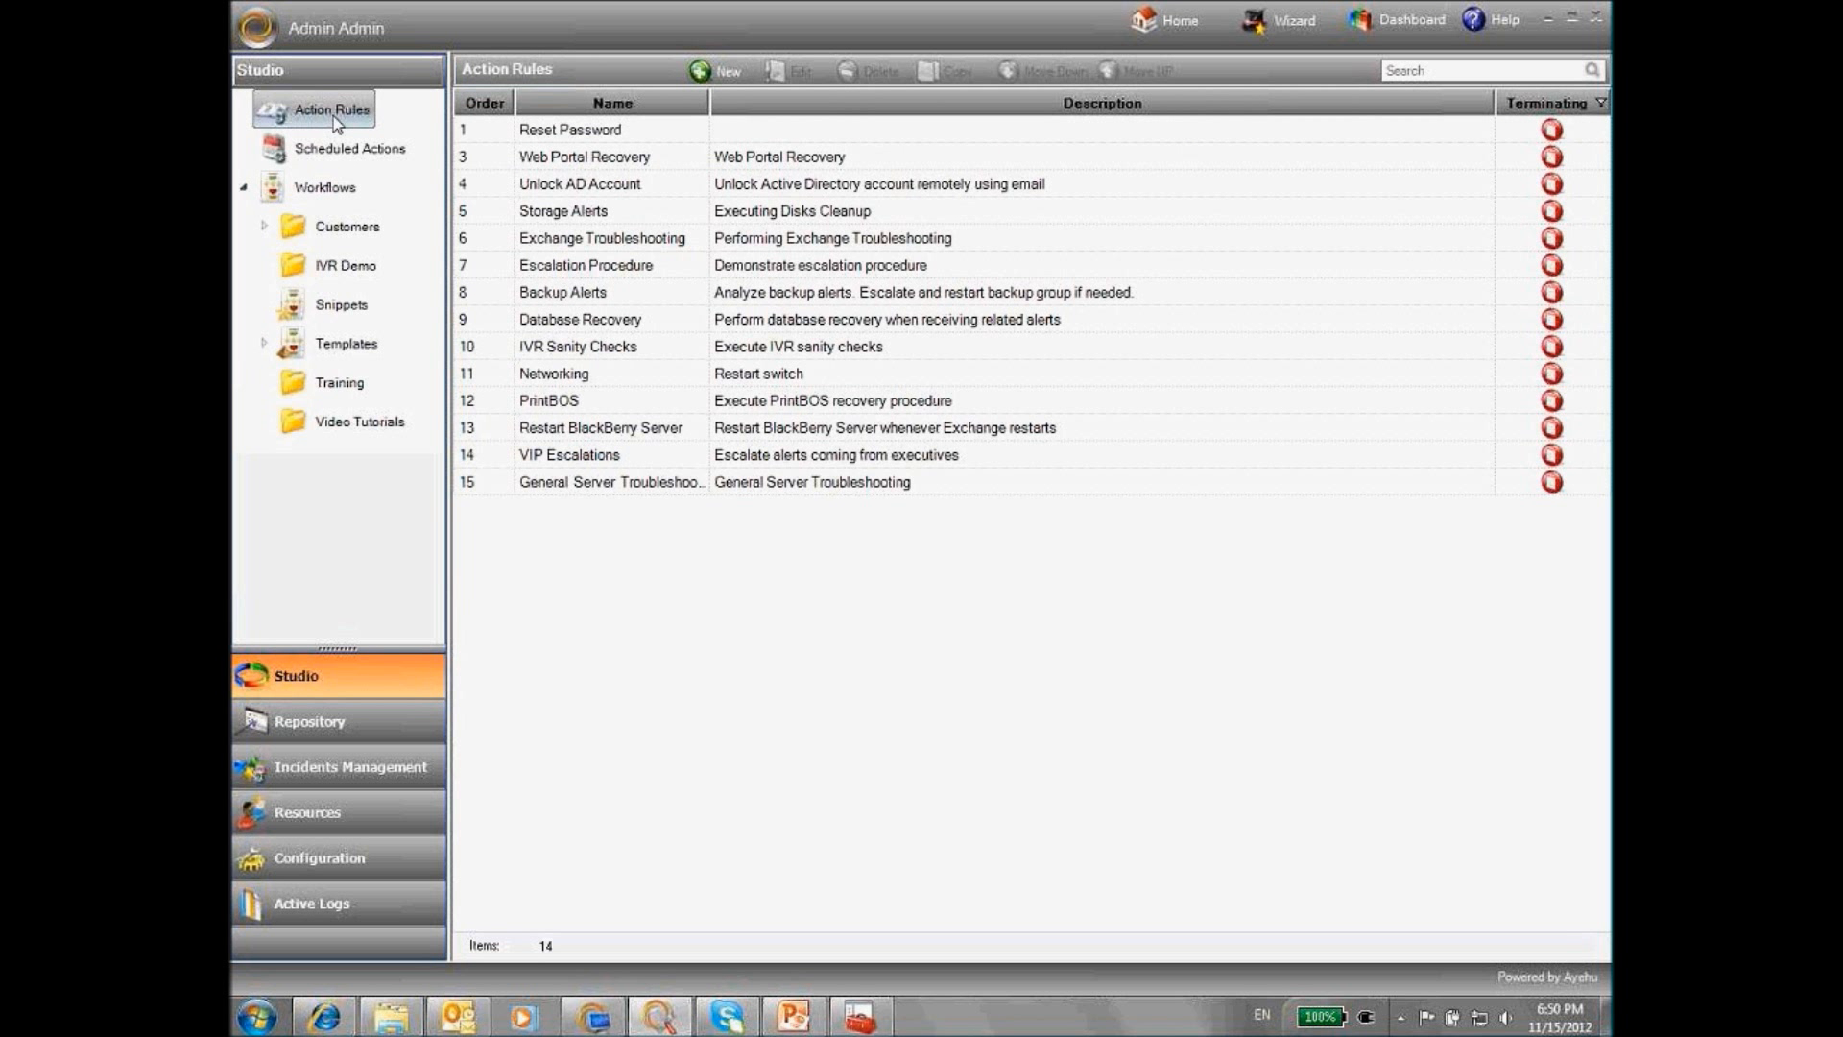
Start a new action rule and create a condition named 'Test'
{"action": "left_click", "coordinate": [718, 77]}
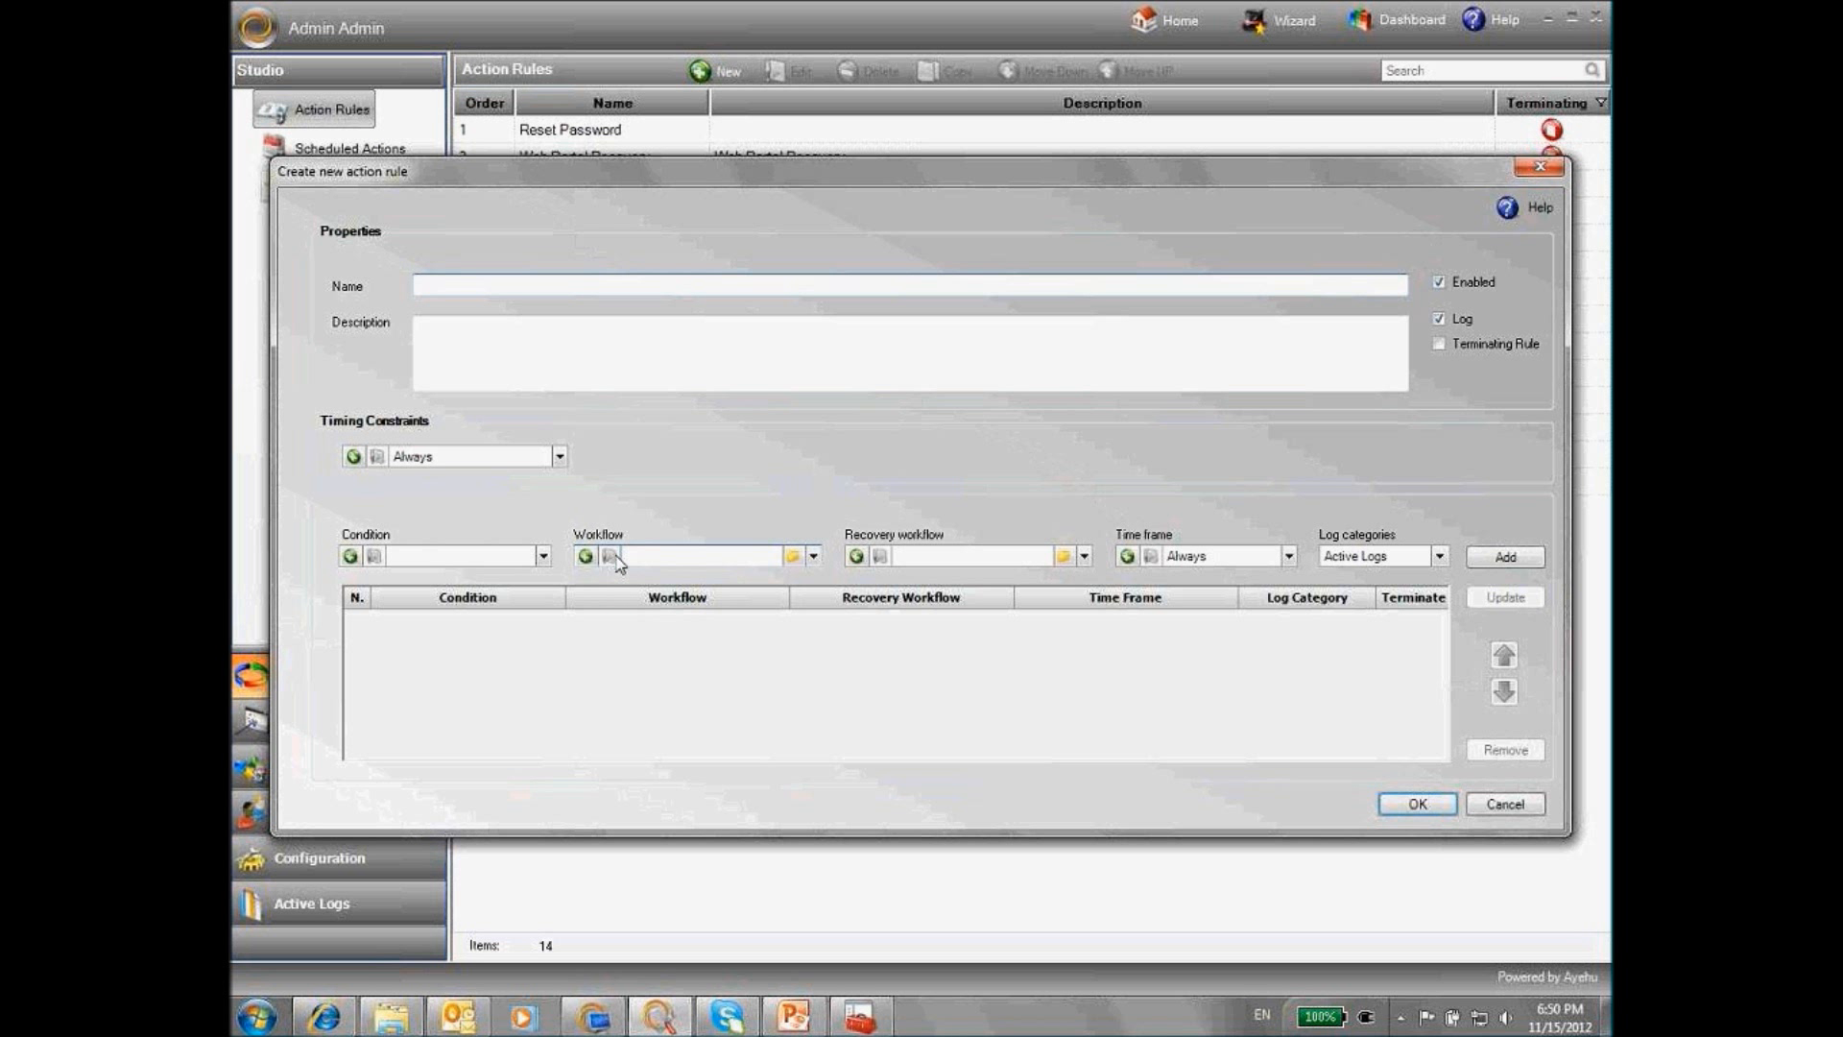
{"action": "left_click", "coordinate": [351, 557]}
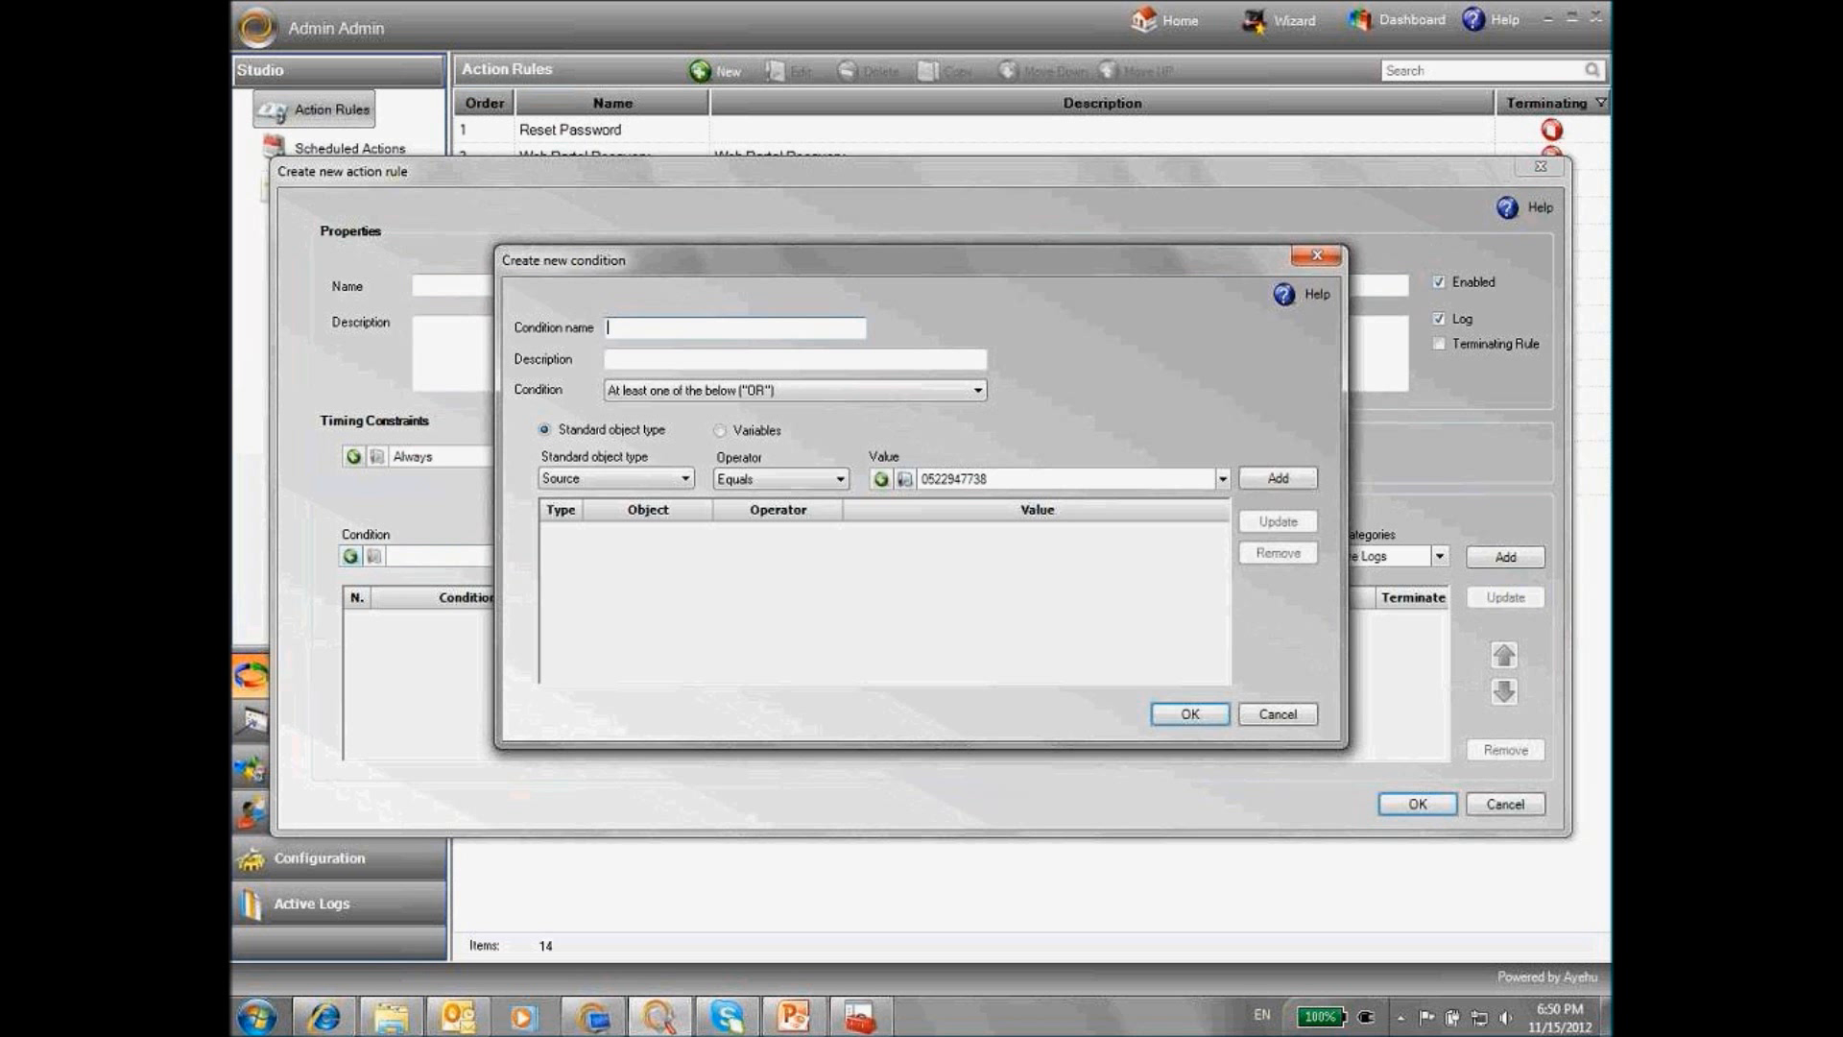
{"action": "type", "text": "Test"}
Add a condition line requiring Source to equal the autocompleted nagios alert address
{"action": "left_click", "coordinate": [1222, 478]}
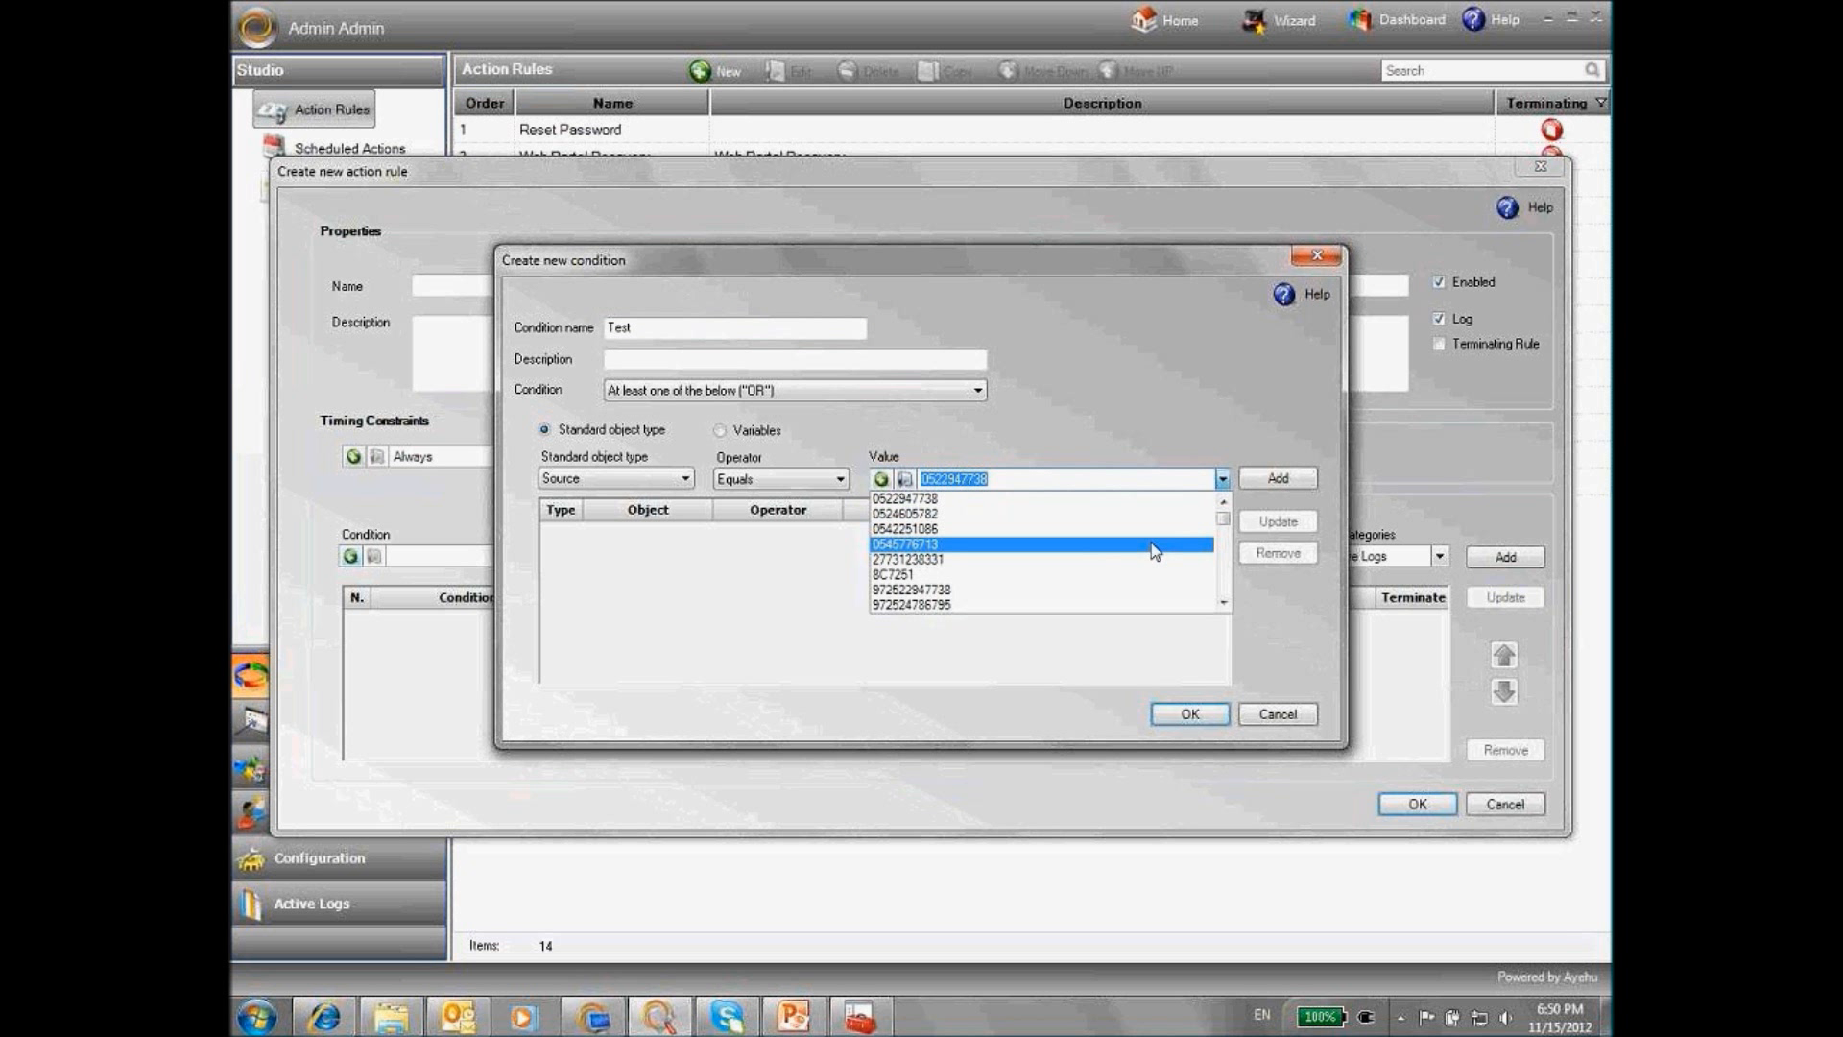
{"action": "left_click", "coordinate": [1104, 481]}
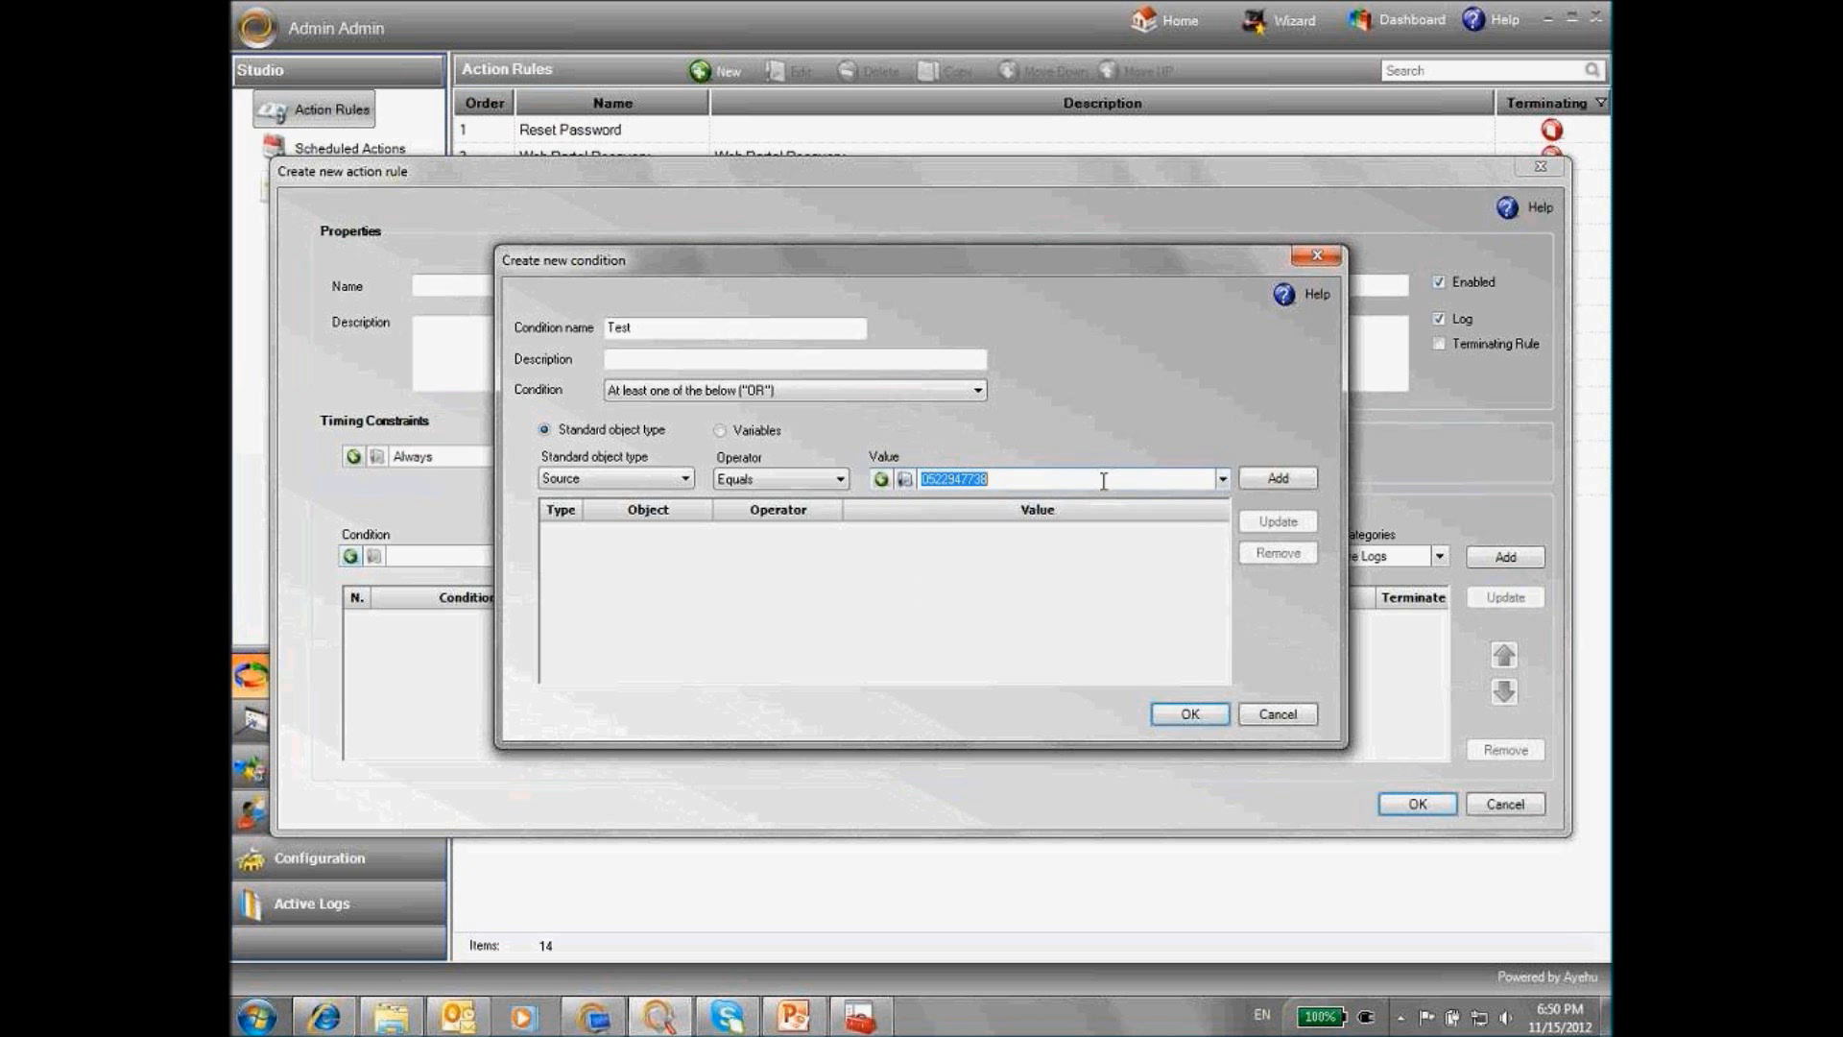
{"action": "left_click", "coordinate": [1222, 478]}
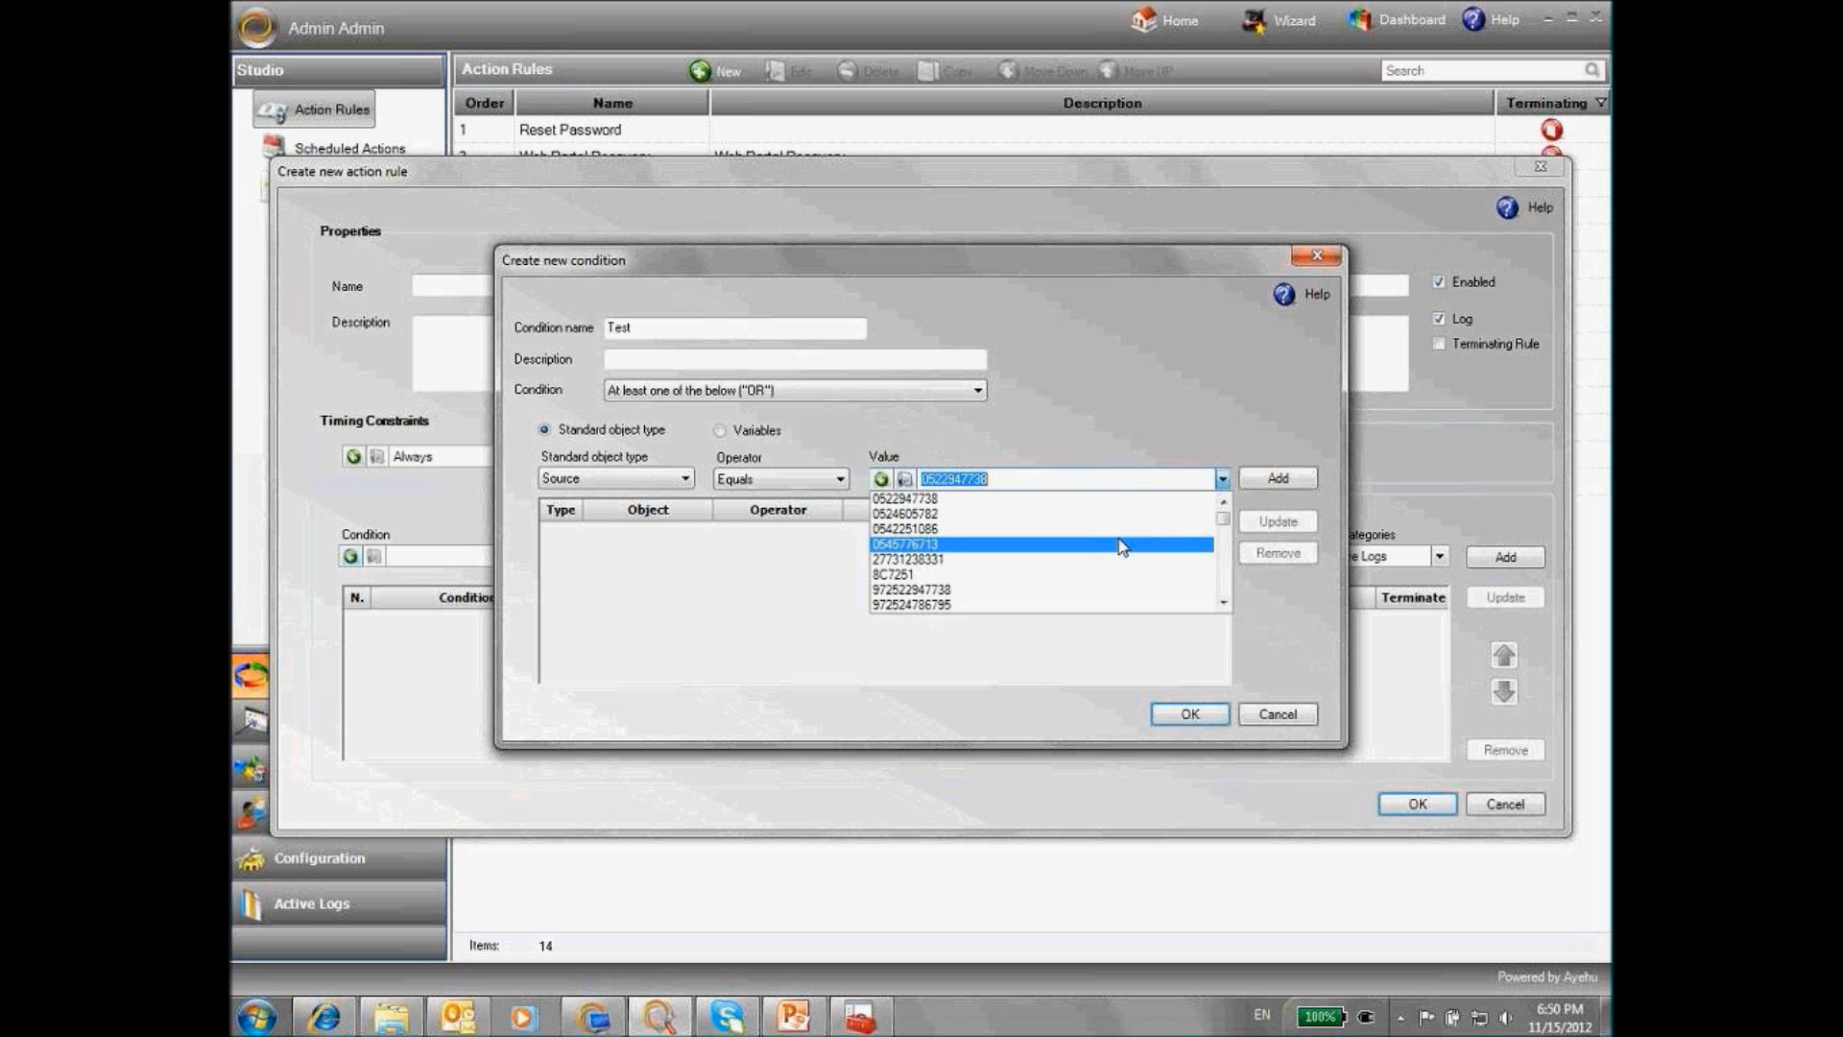
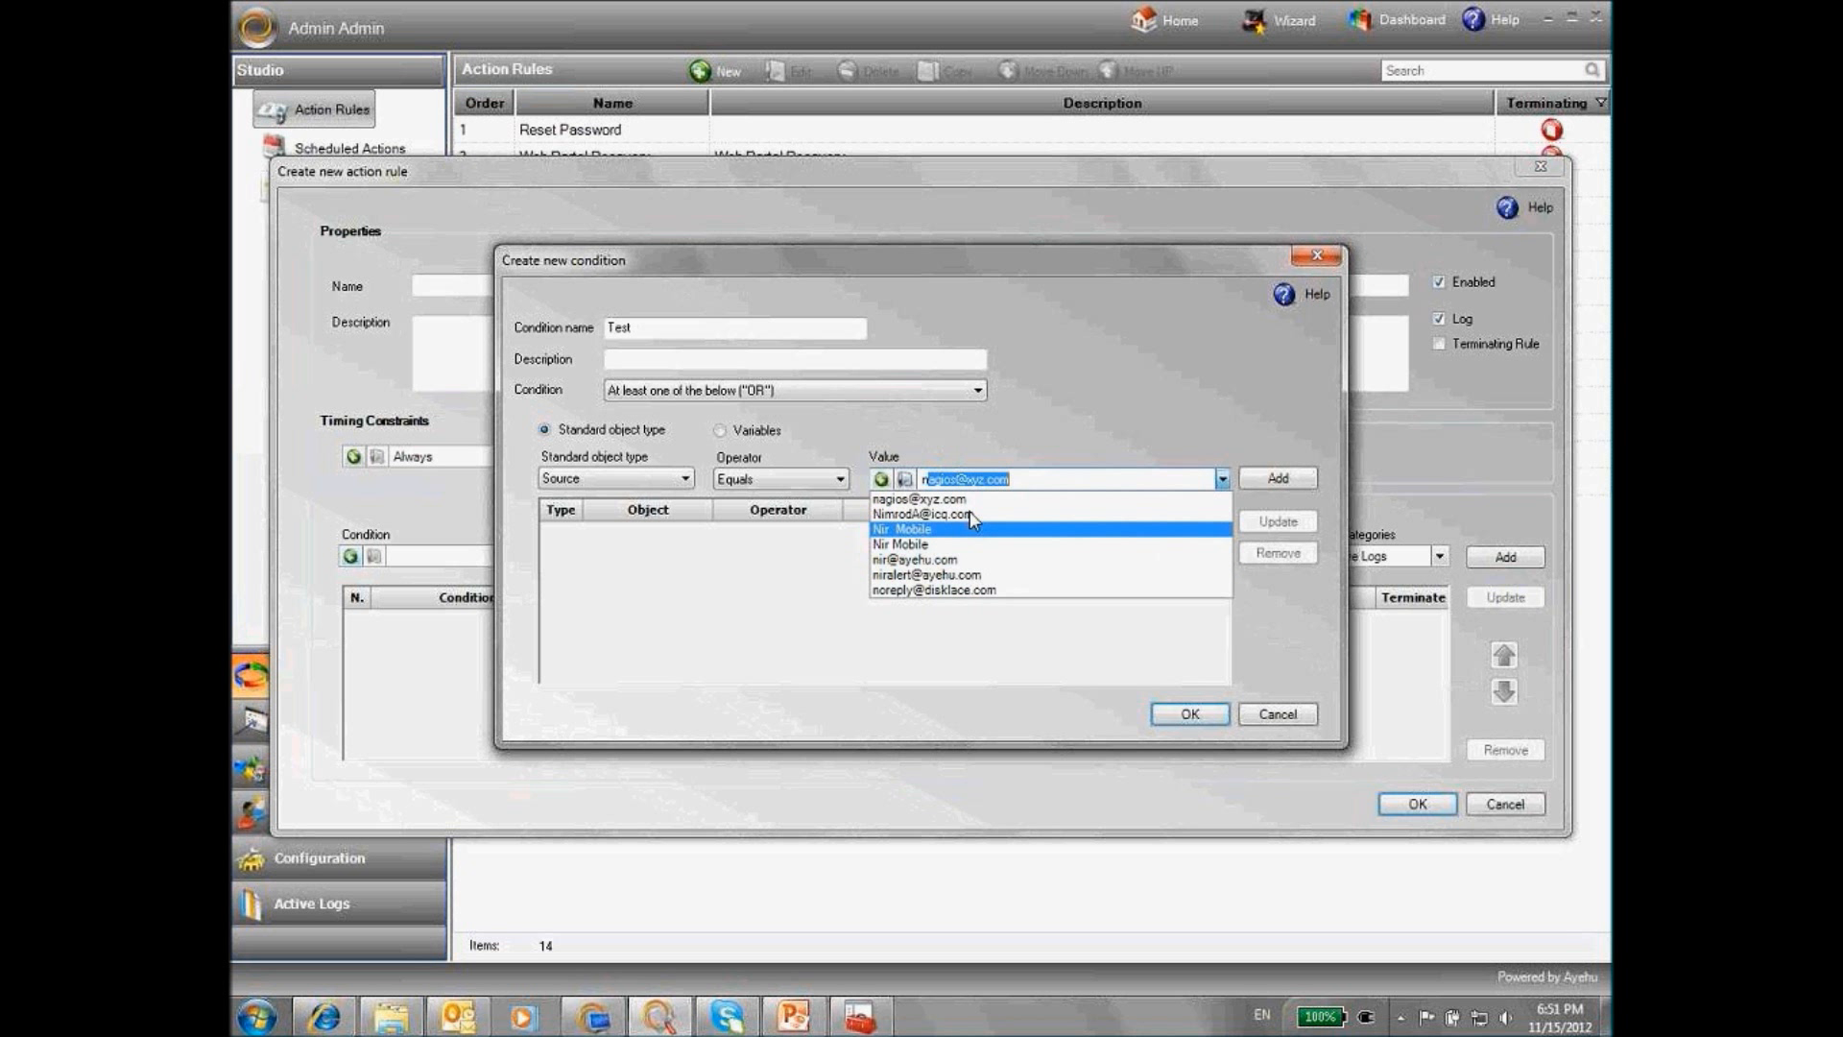
{"action": "key", "text": "Return"}
{"action": "left_click", "coordinate": [1272, 480]}
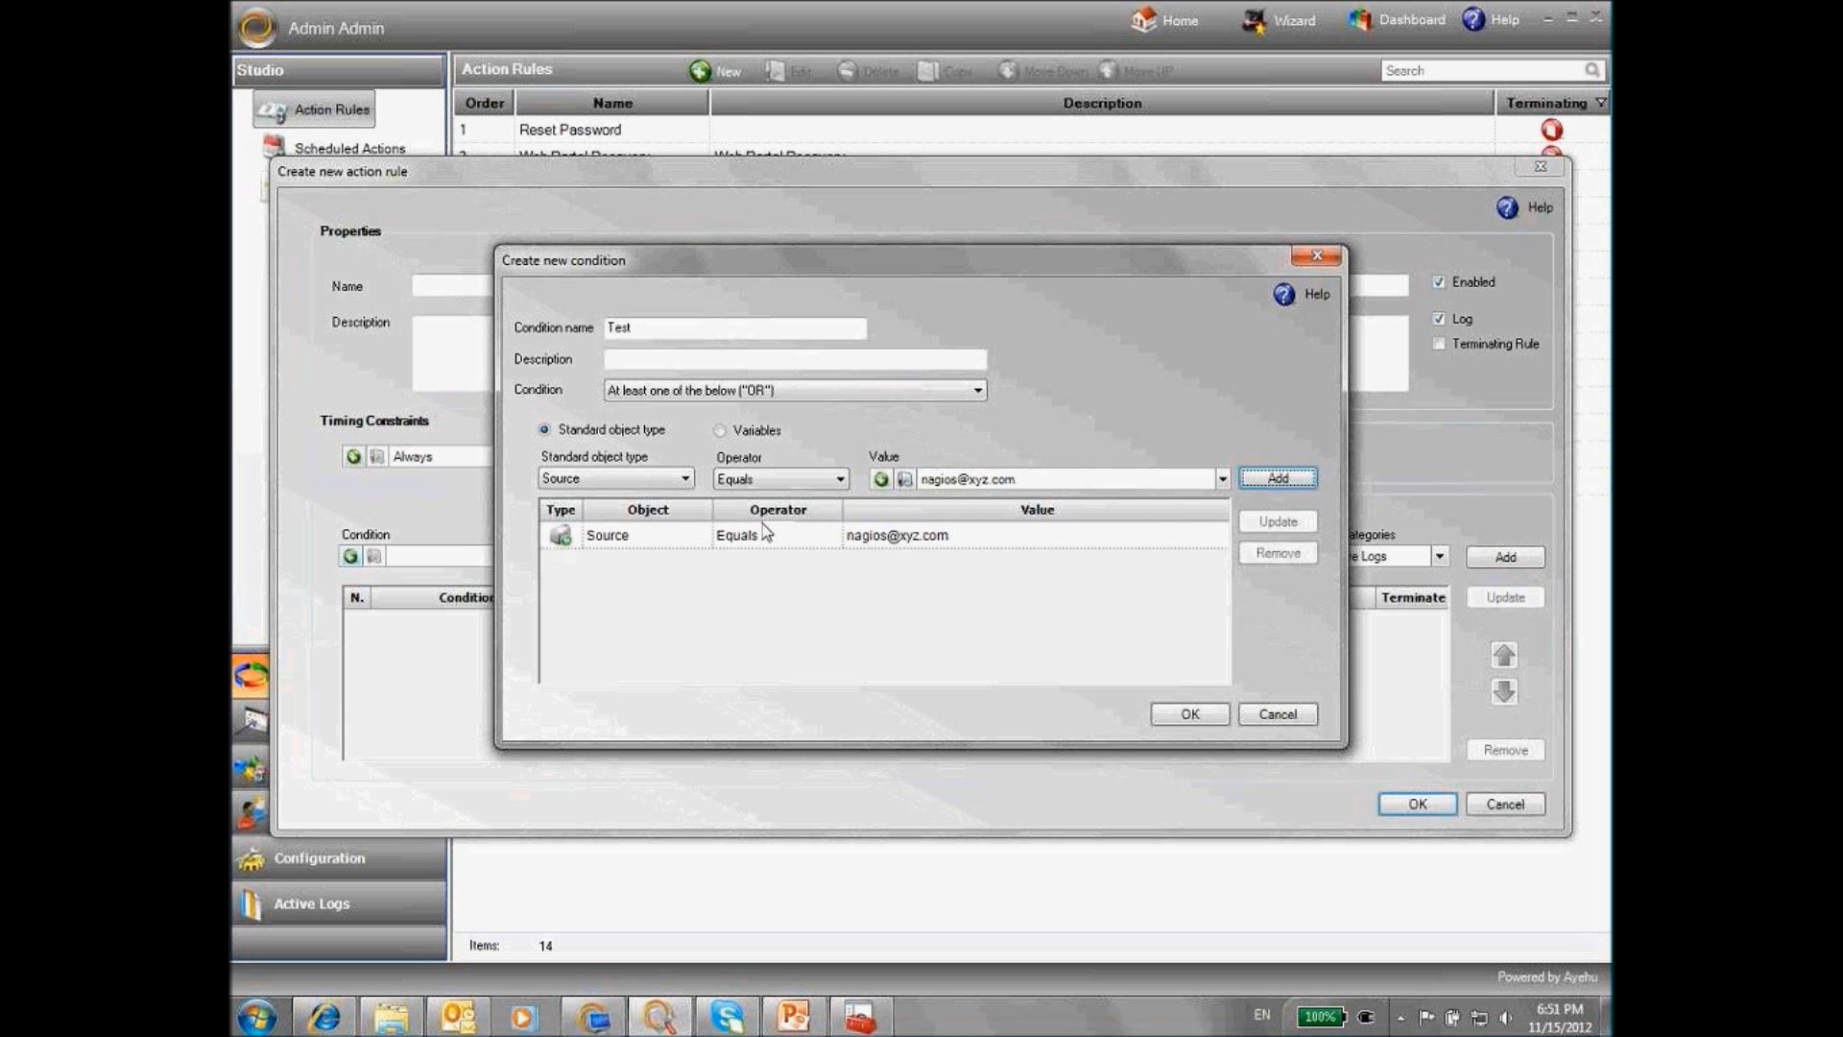
{"action": "left_click", "coordinate": [685, 479]}
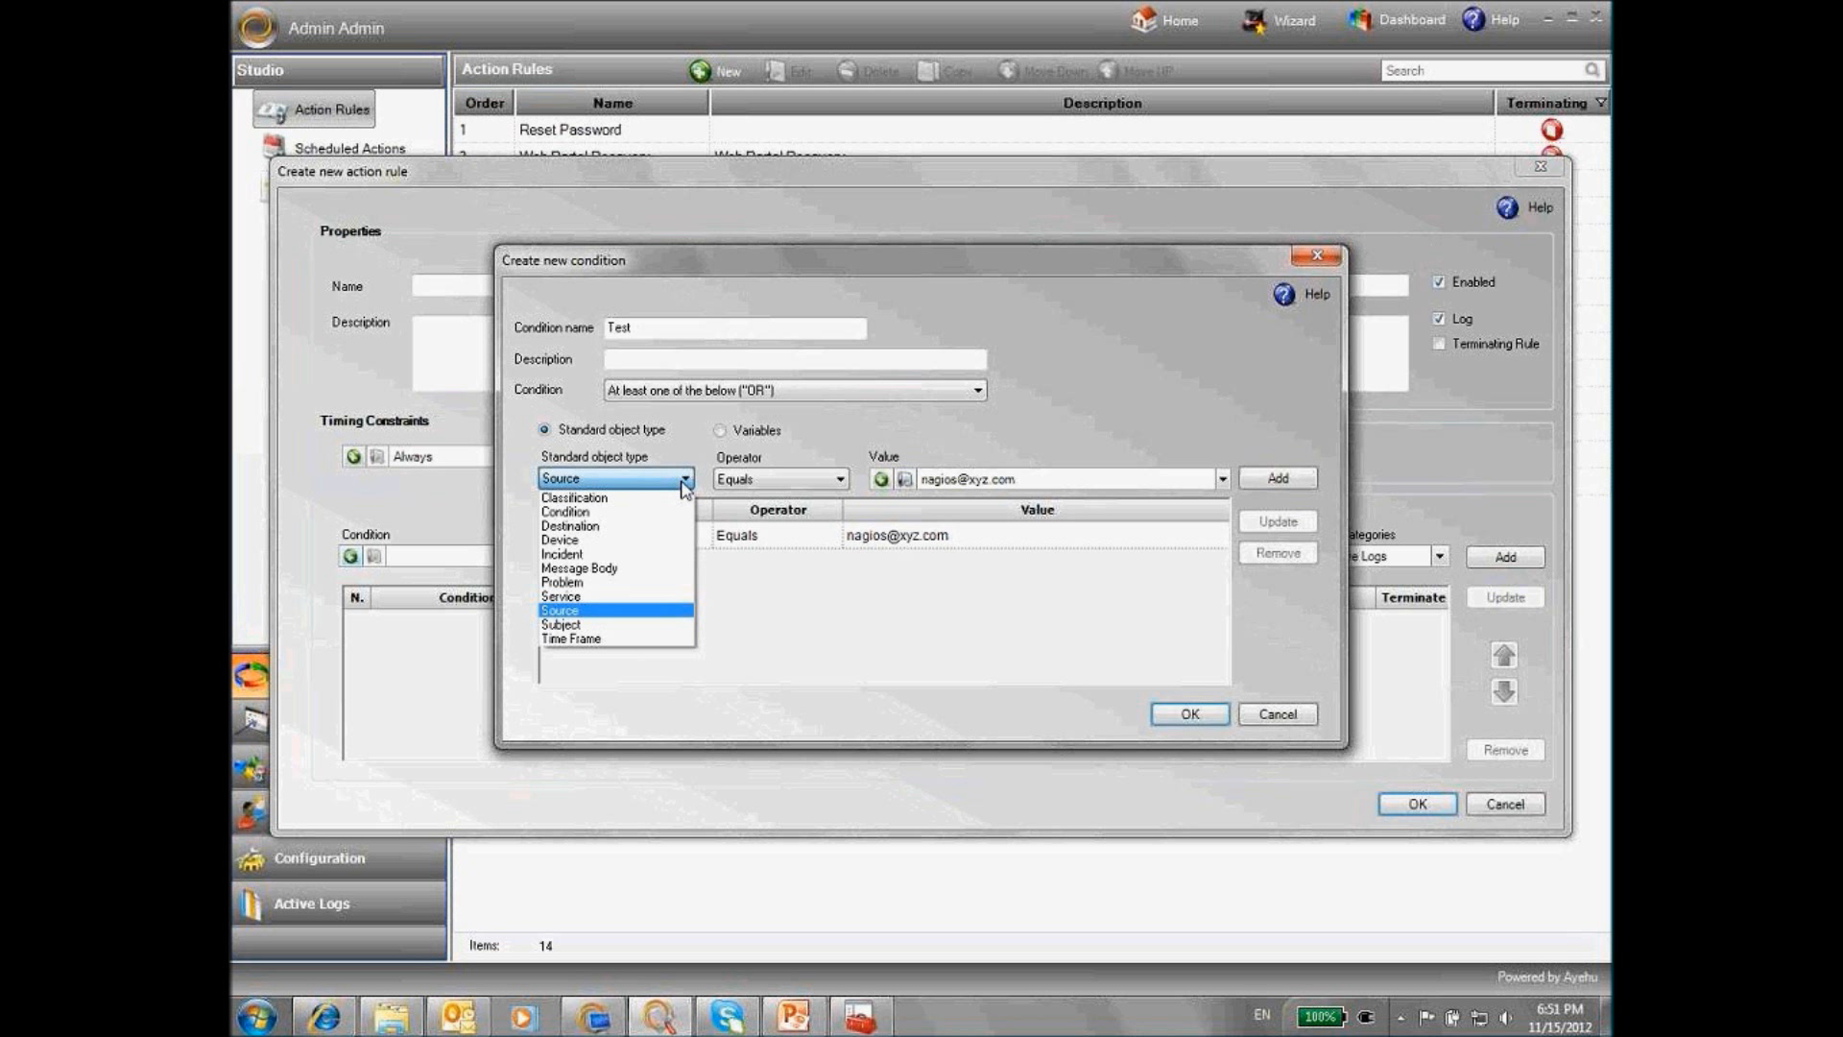
Add a Message Body Contains line using a new 'low disk space' message object
{"action": "left_click", "coordinate": [614, 569]}
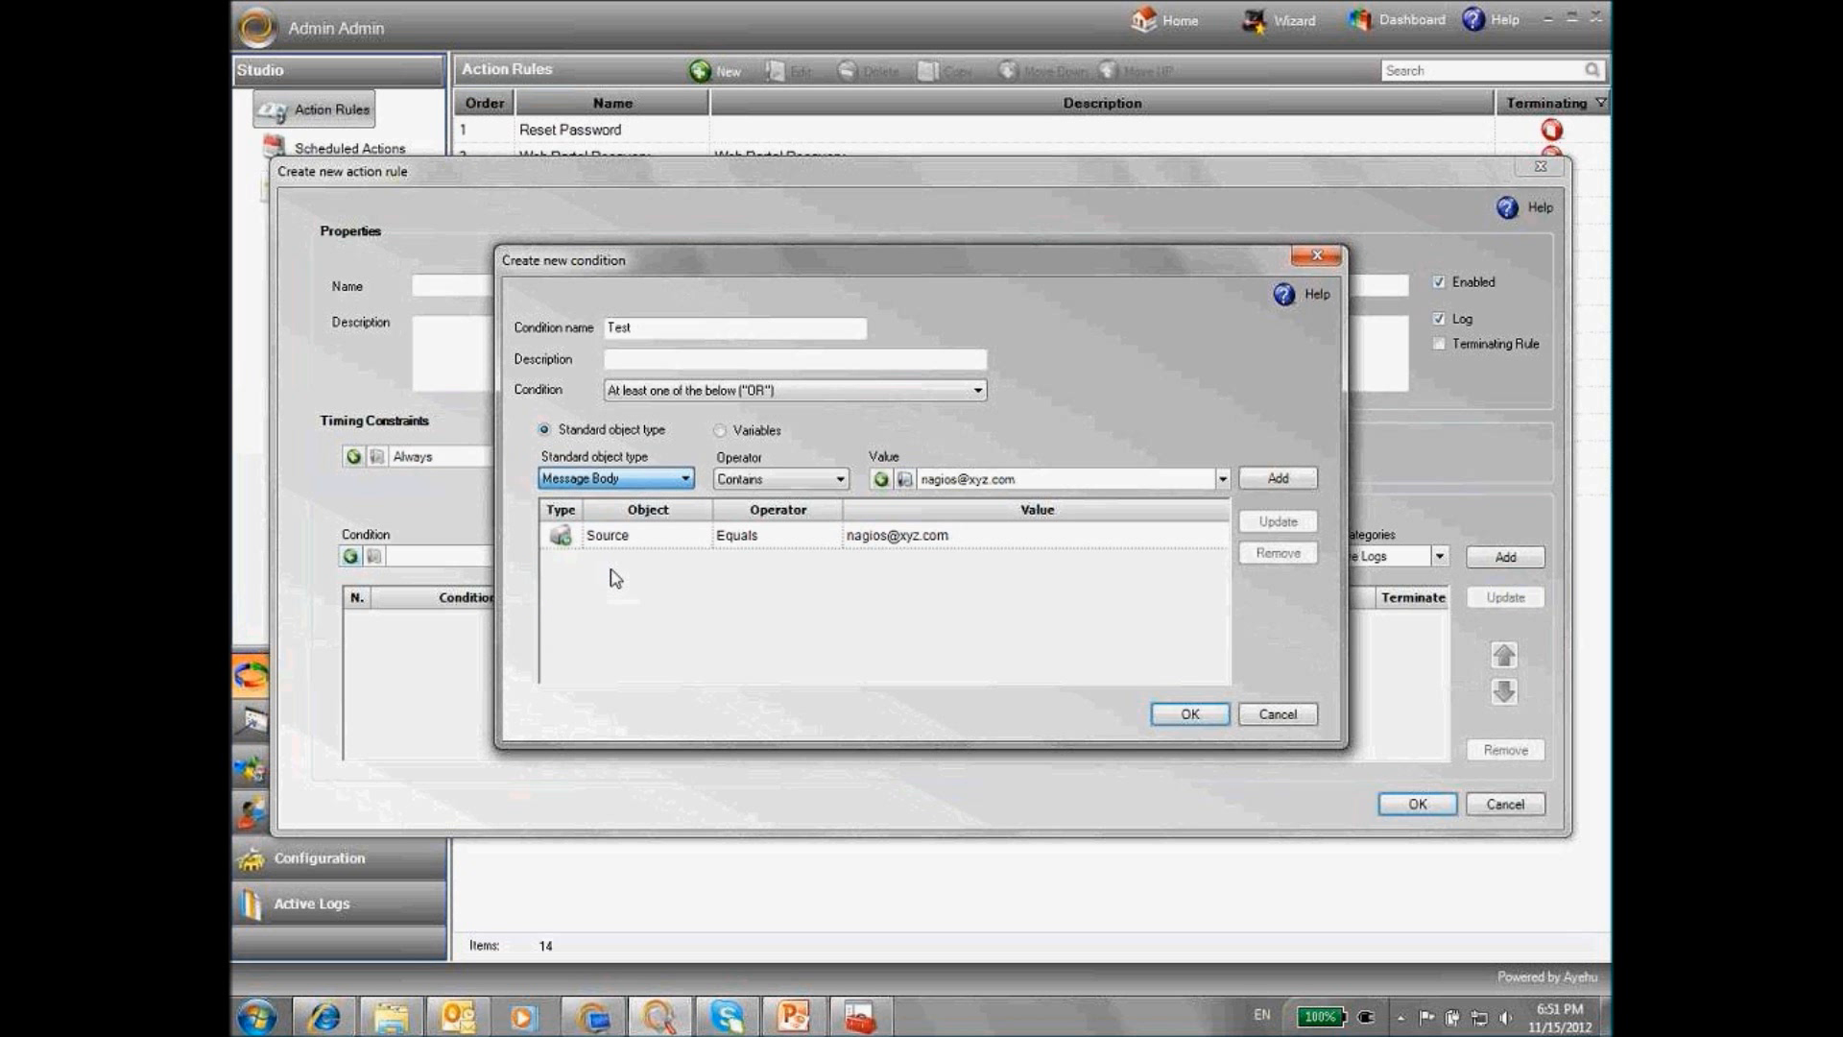
{"action": "left_click", "coordinate": [1222, 478]}
{"action": "left_click", "coordinate": [907, 498]}
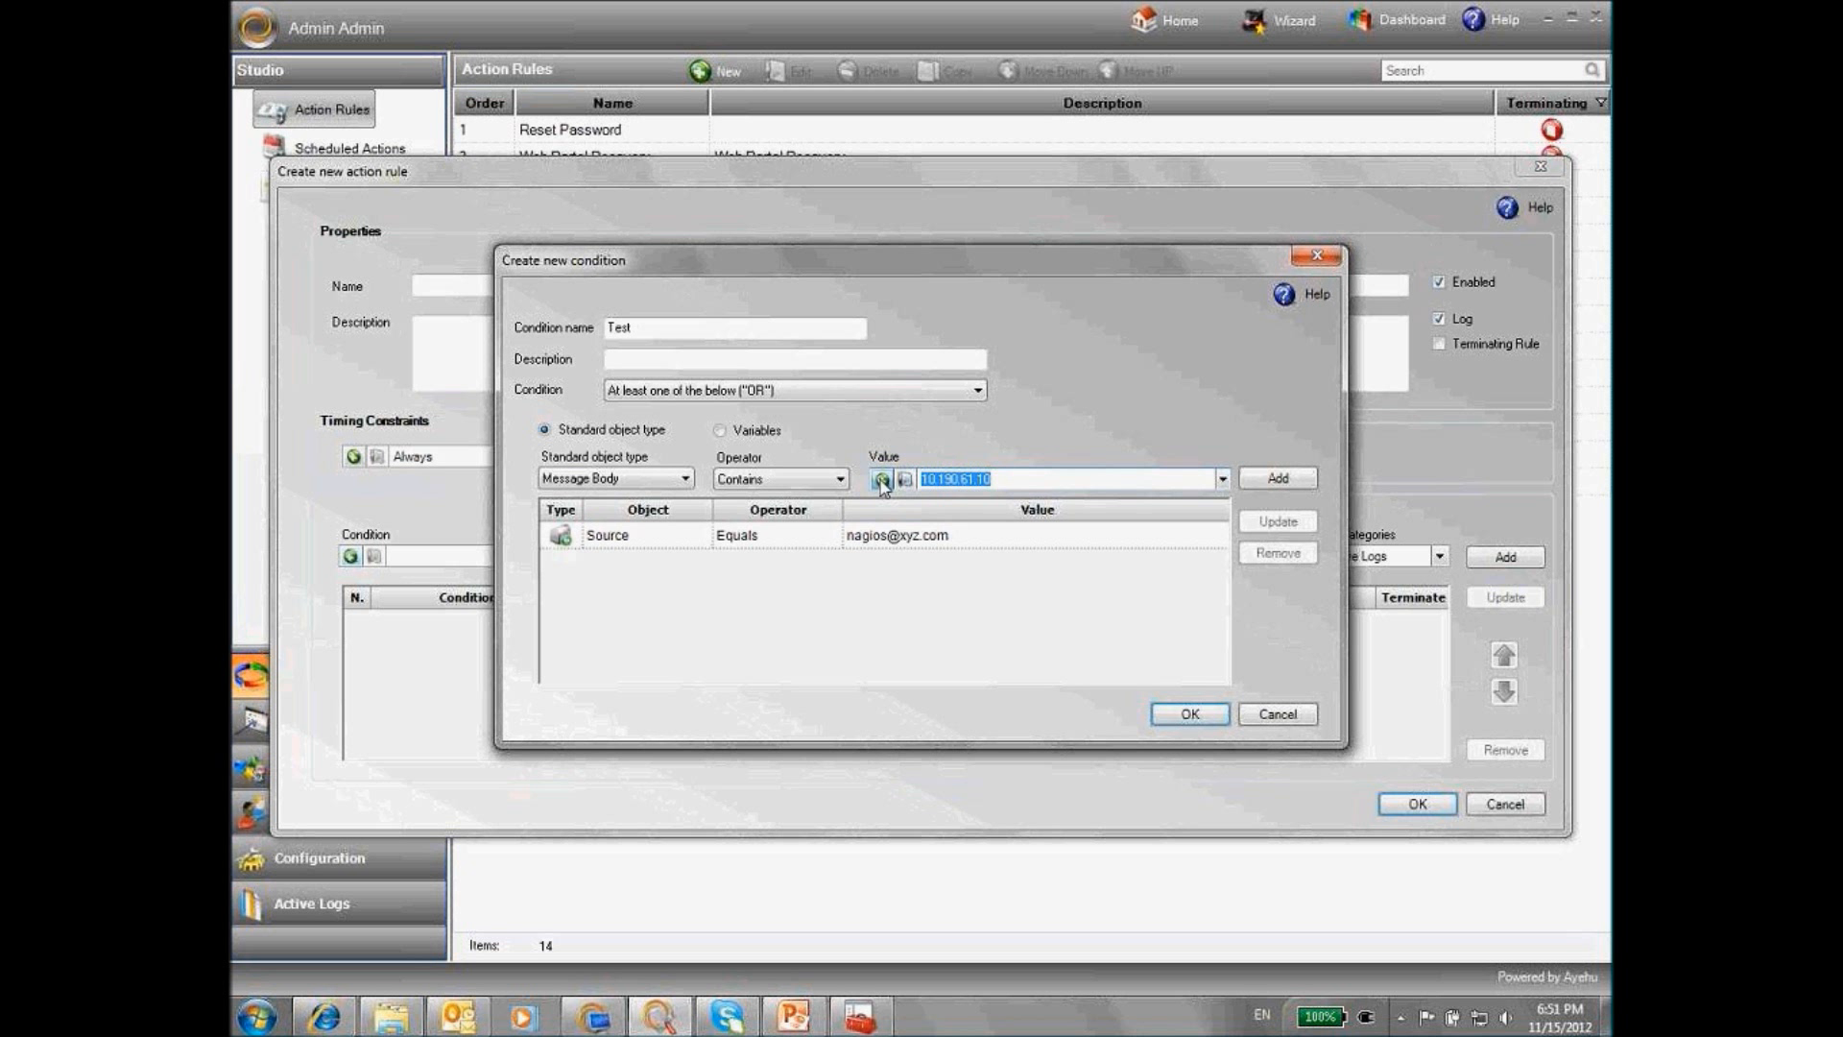
{"action": "left_click", "coordinate": [881, 479]}
{"action": "left_click", "coordinate": [804, 438]}
{"action": "type", "text": "low disk "}
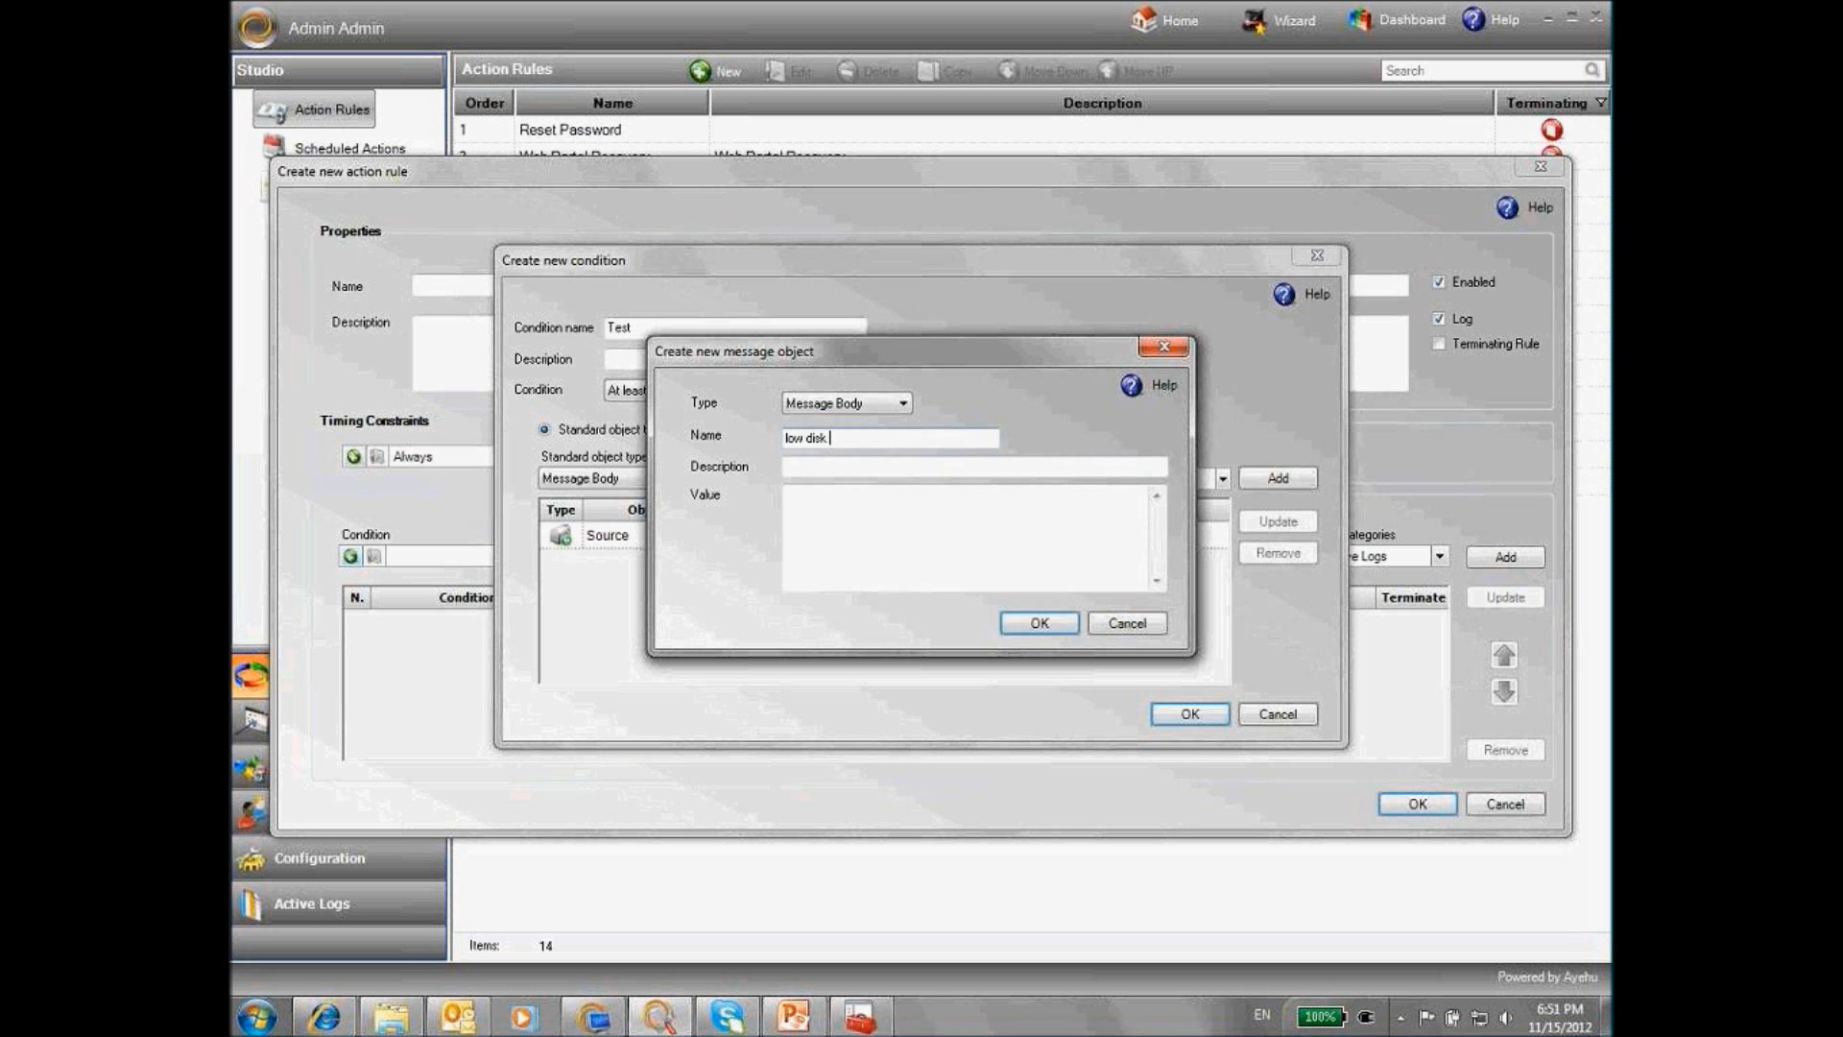
{"action": "type", "text": "space"}
{"action": "left_click_drag", "start_coordinate": [869, 438], "coordinate": [746, 440]}
{"action": "key", "text": "ctrl+c"}
{"action": "left_click", "coordinate": [823, 509]}
{"action": "key", "text": "ctrl+v"}
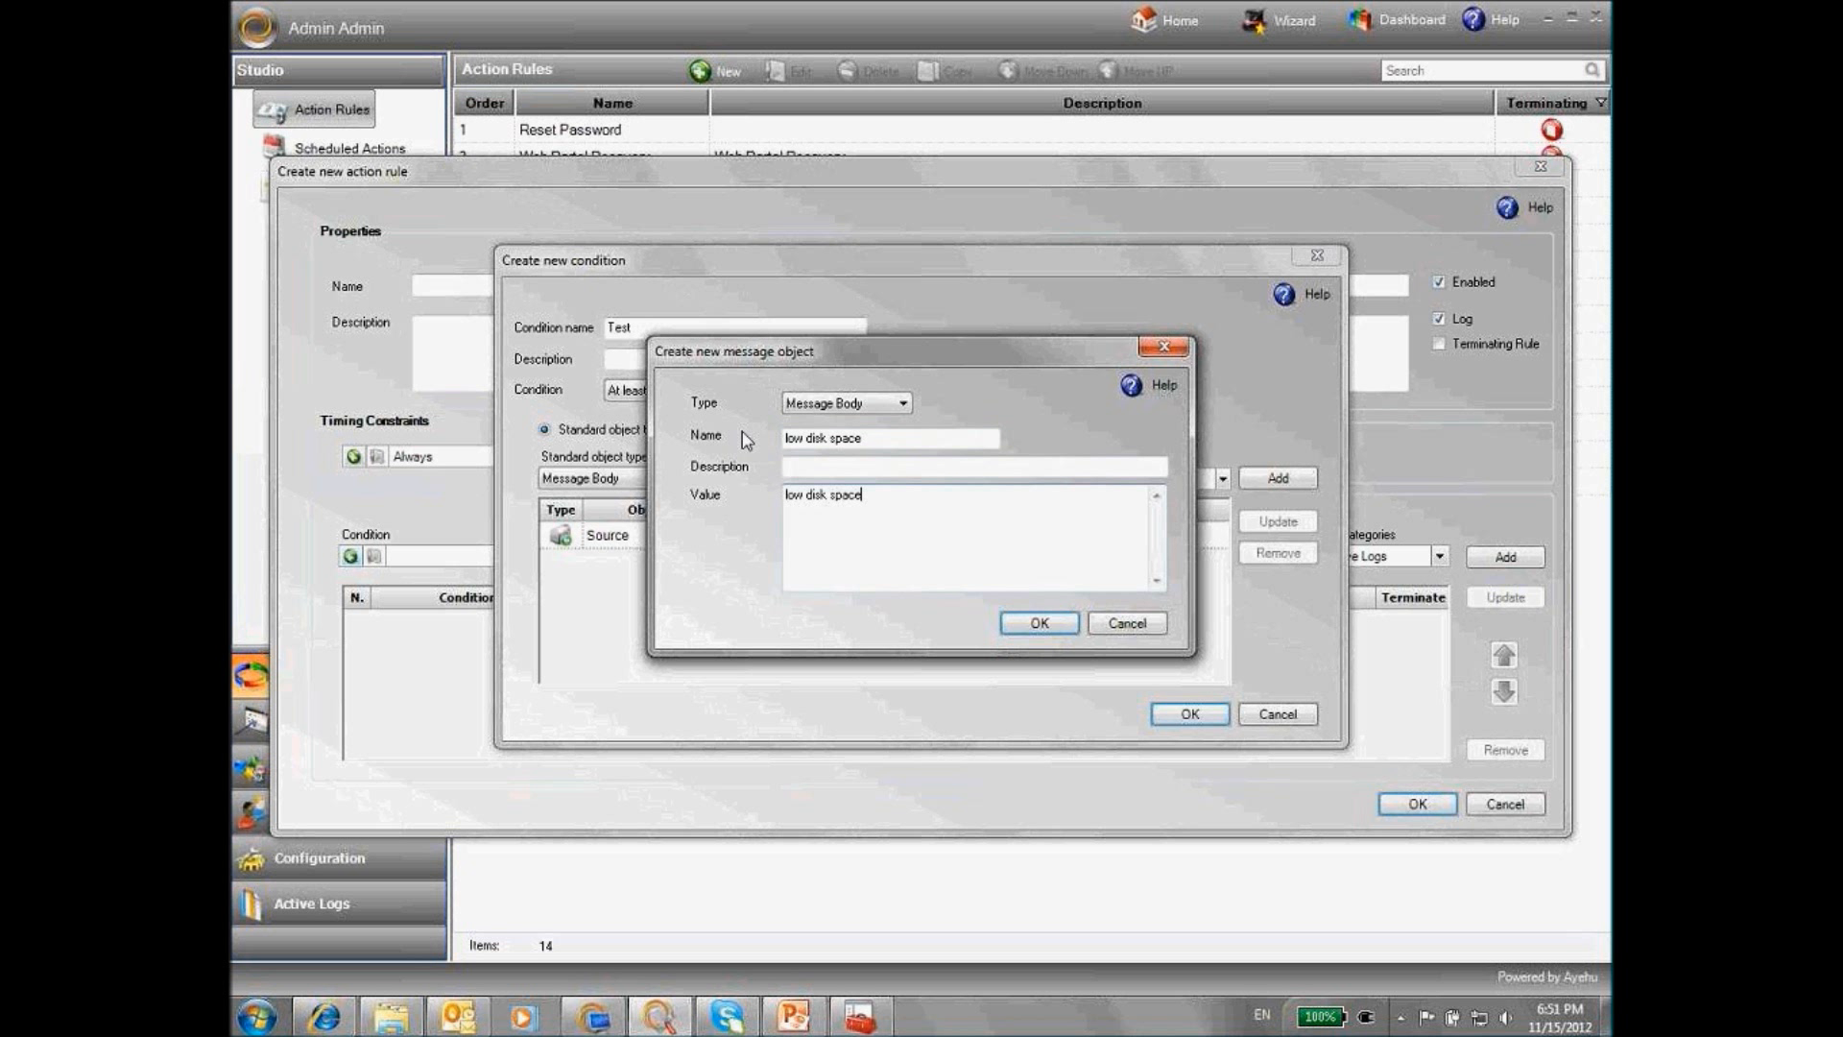
{"action": "left_click", "coordinate": [1037, 624]}
{"action": "left_click", "coordinate": [1276, 478]}
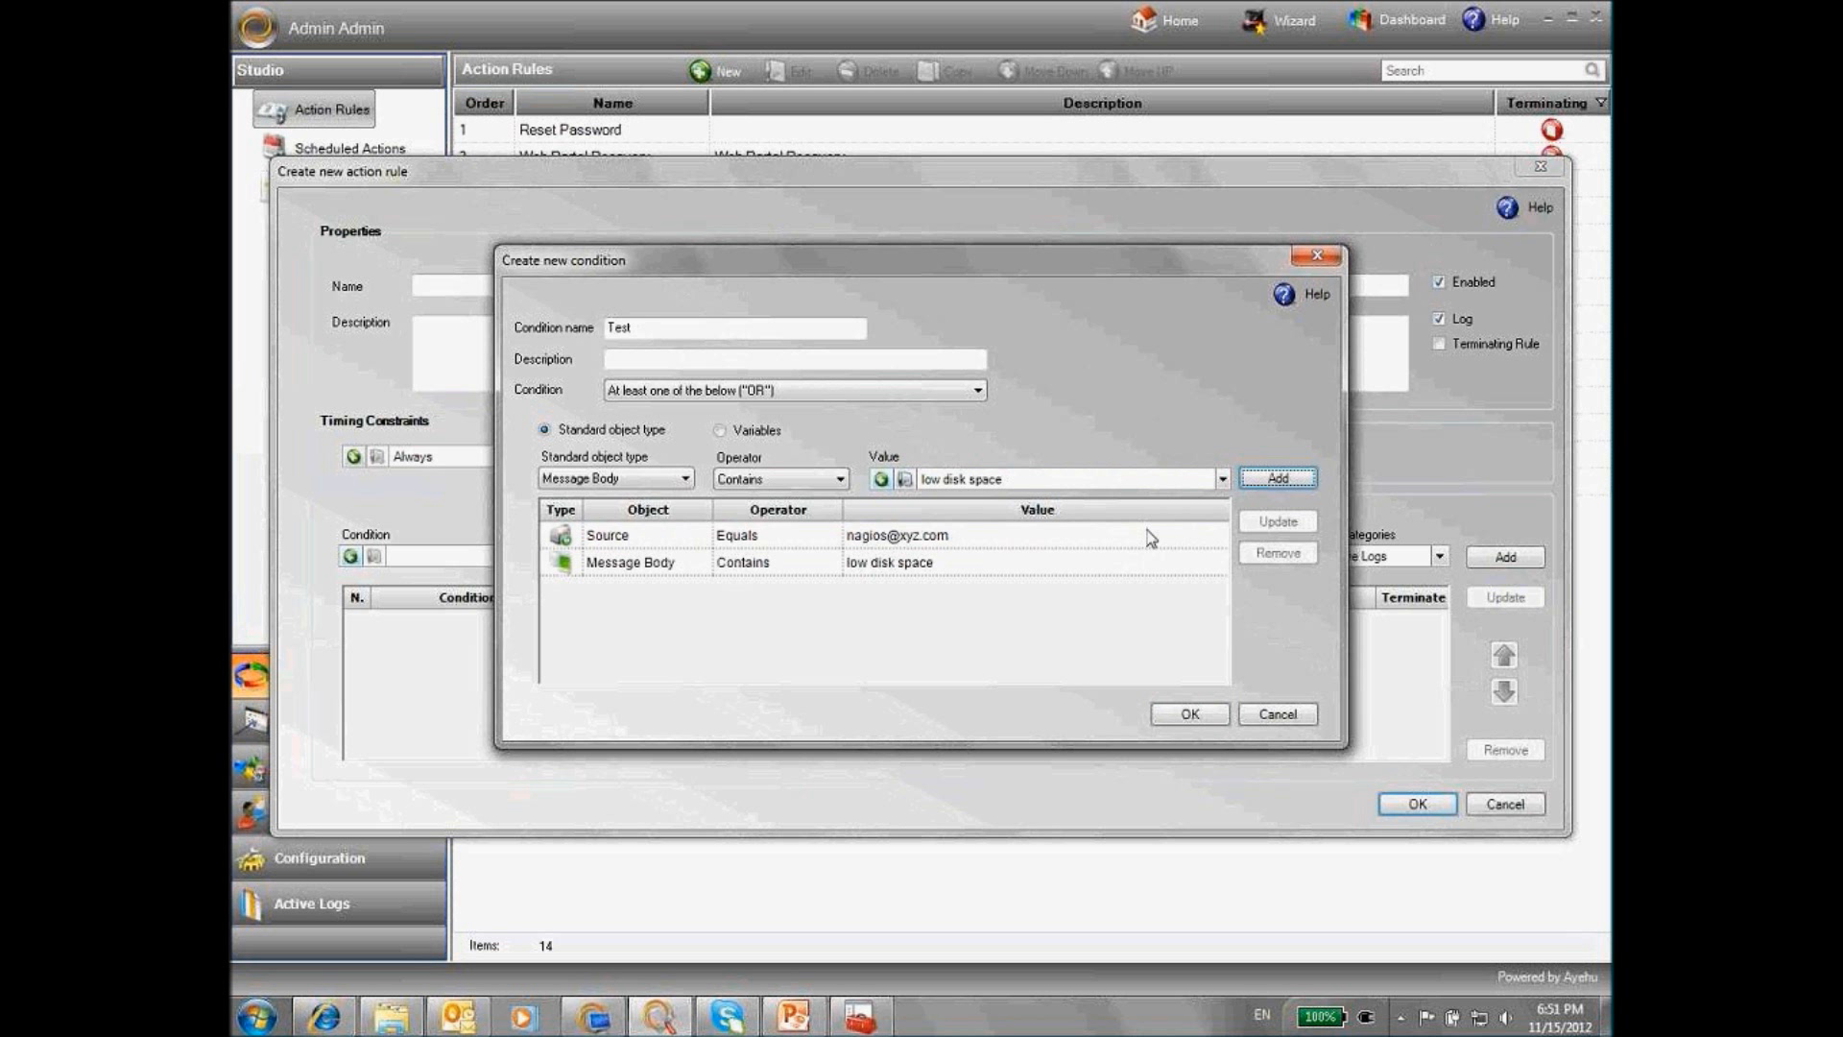
Set the condition to All (AND) and rename it 'TestTraining'
{"action": "left_click", "coordinate": [977, 390]}
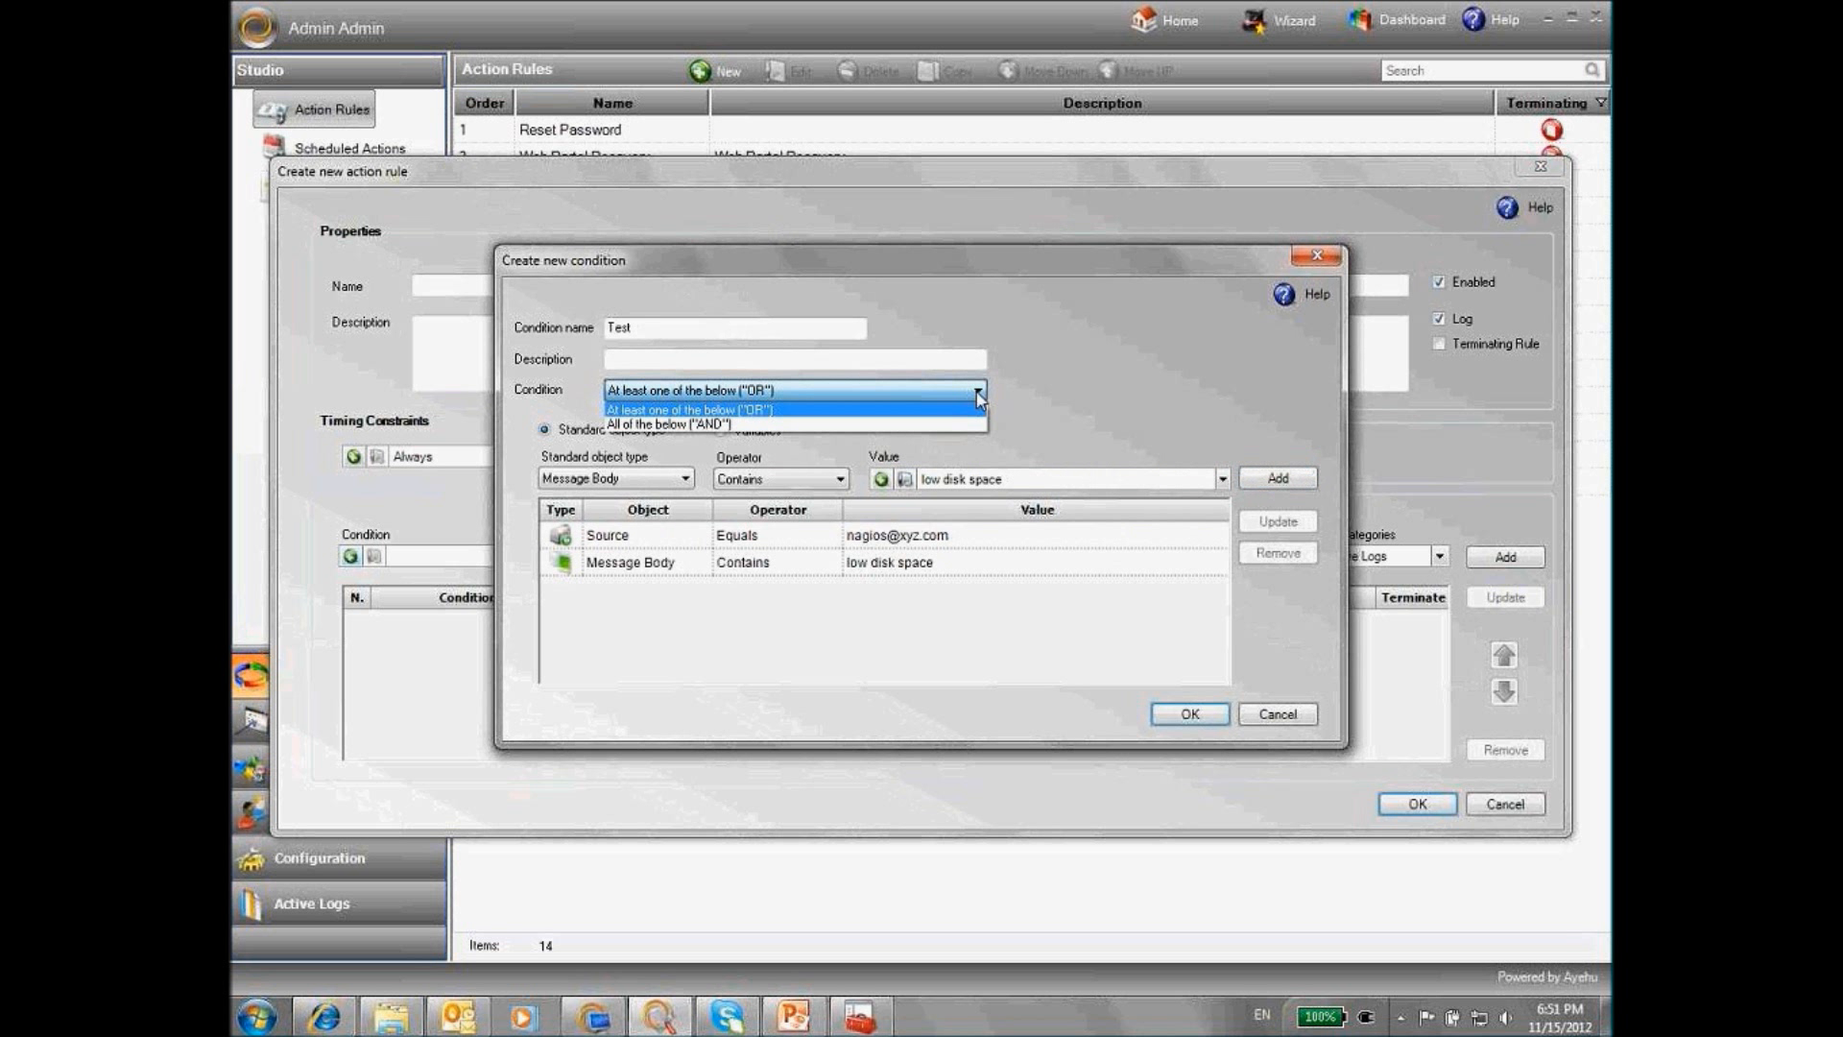
{"action": "left_click", "coordinate": [738, 429]}
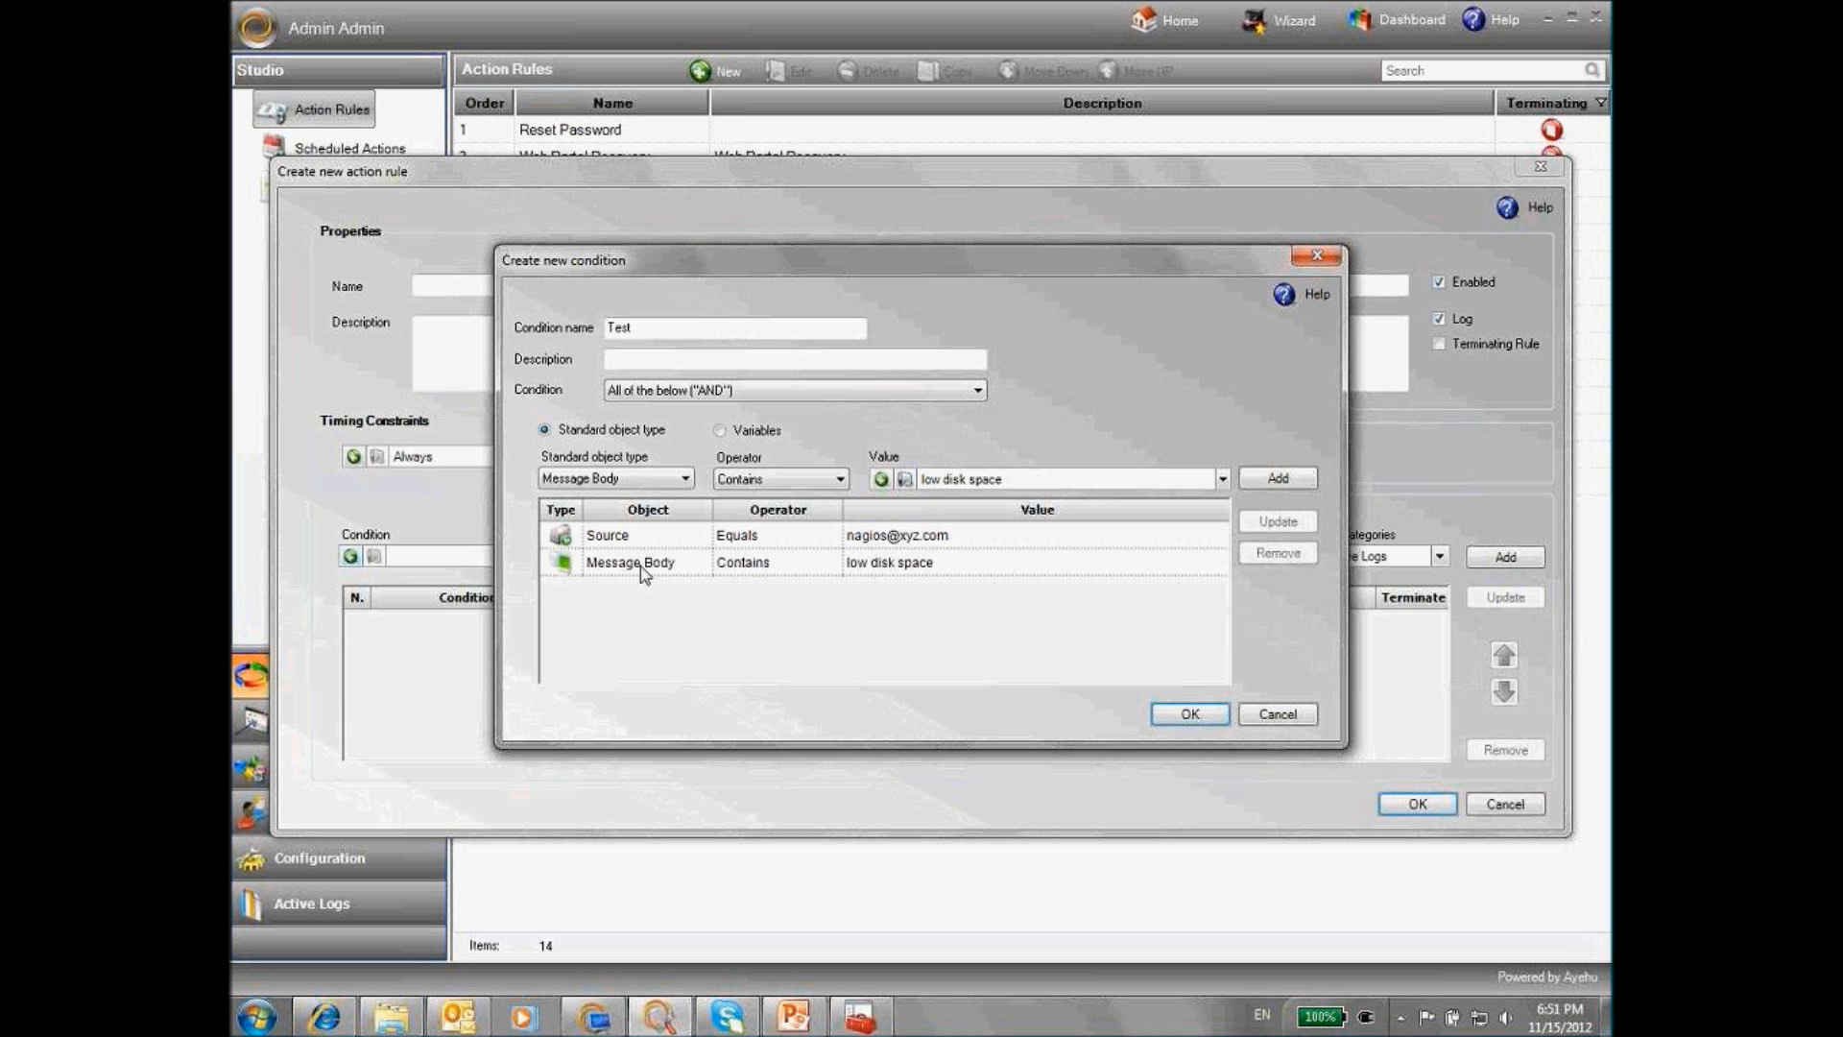
{"action": "left_click", "coordinate": [936, 538]}
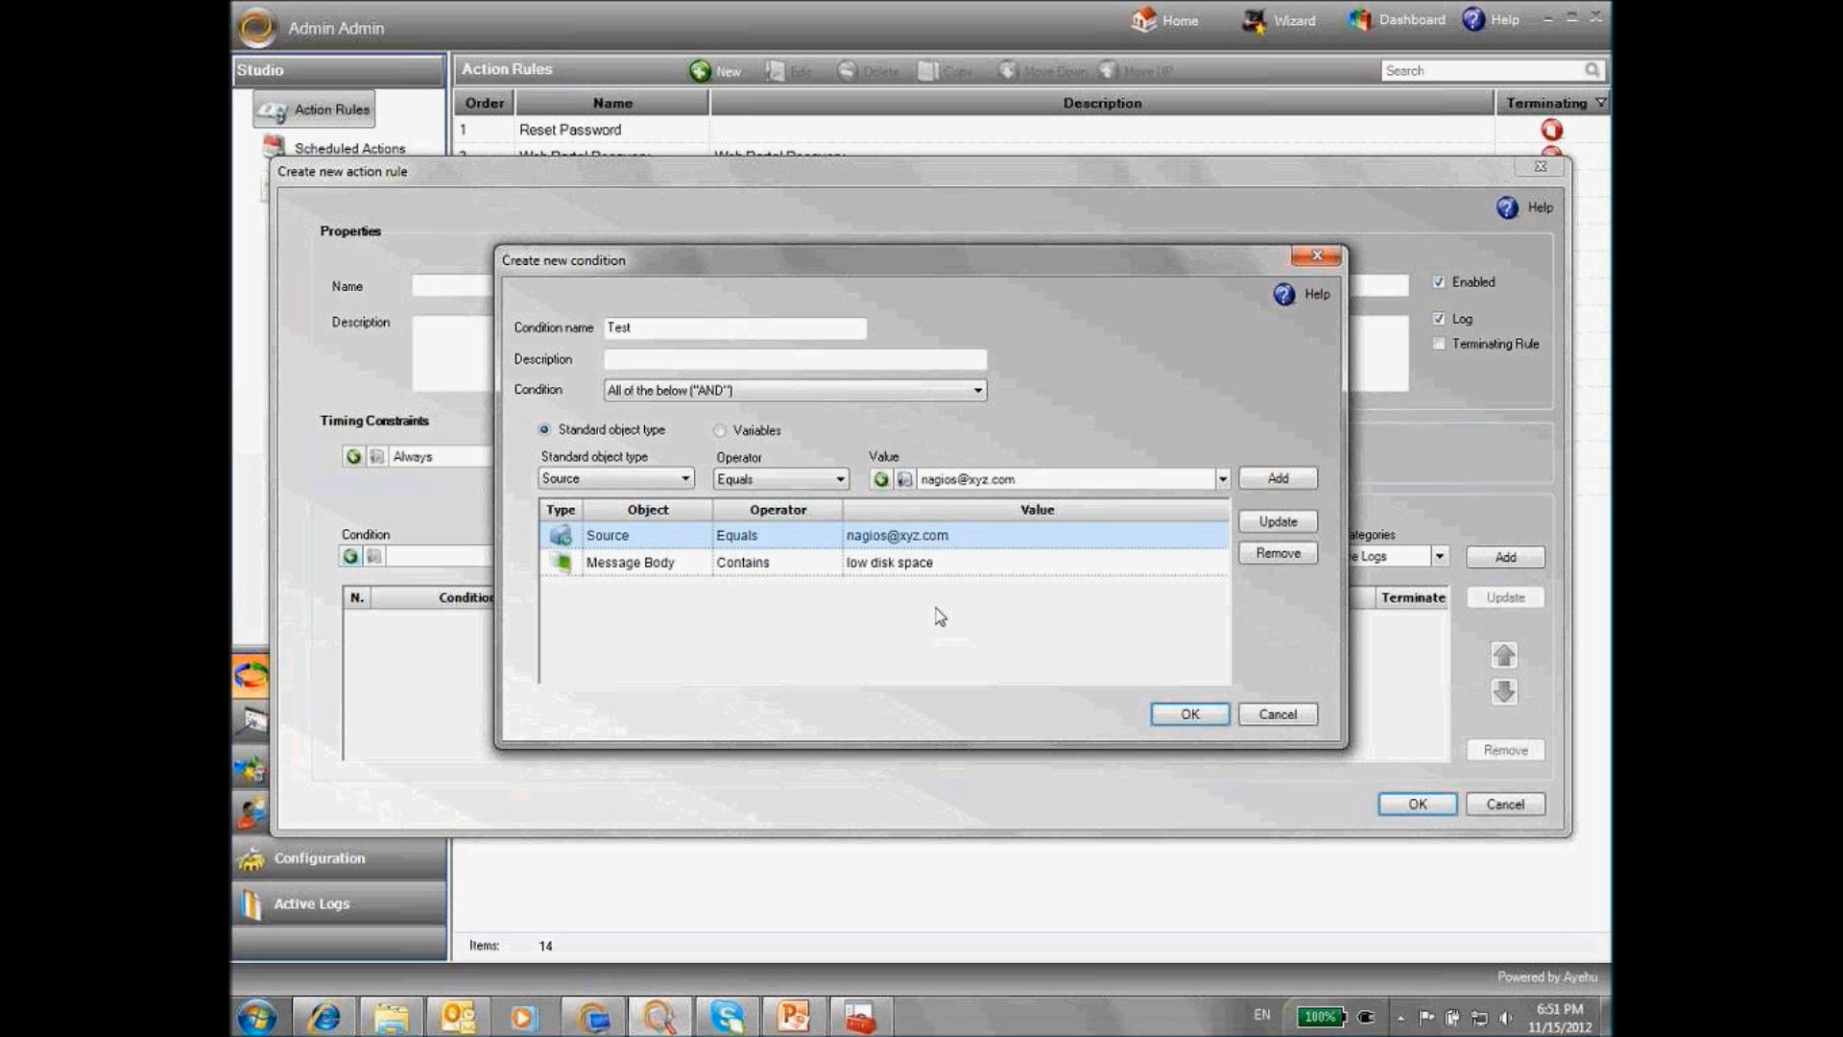
{"action": "left_click", "coordinate": [897, 566]}
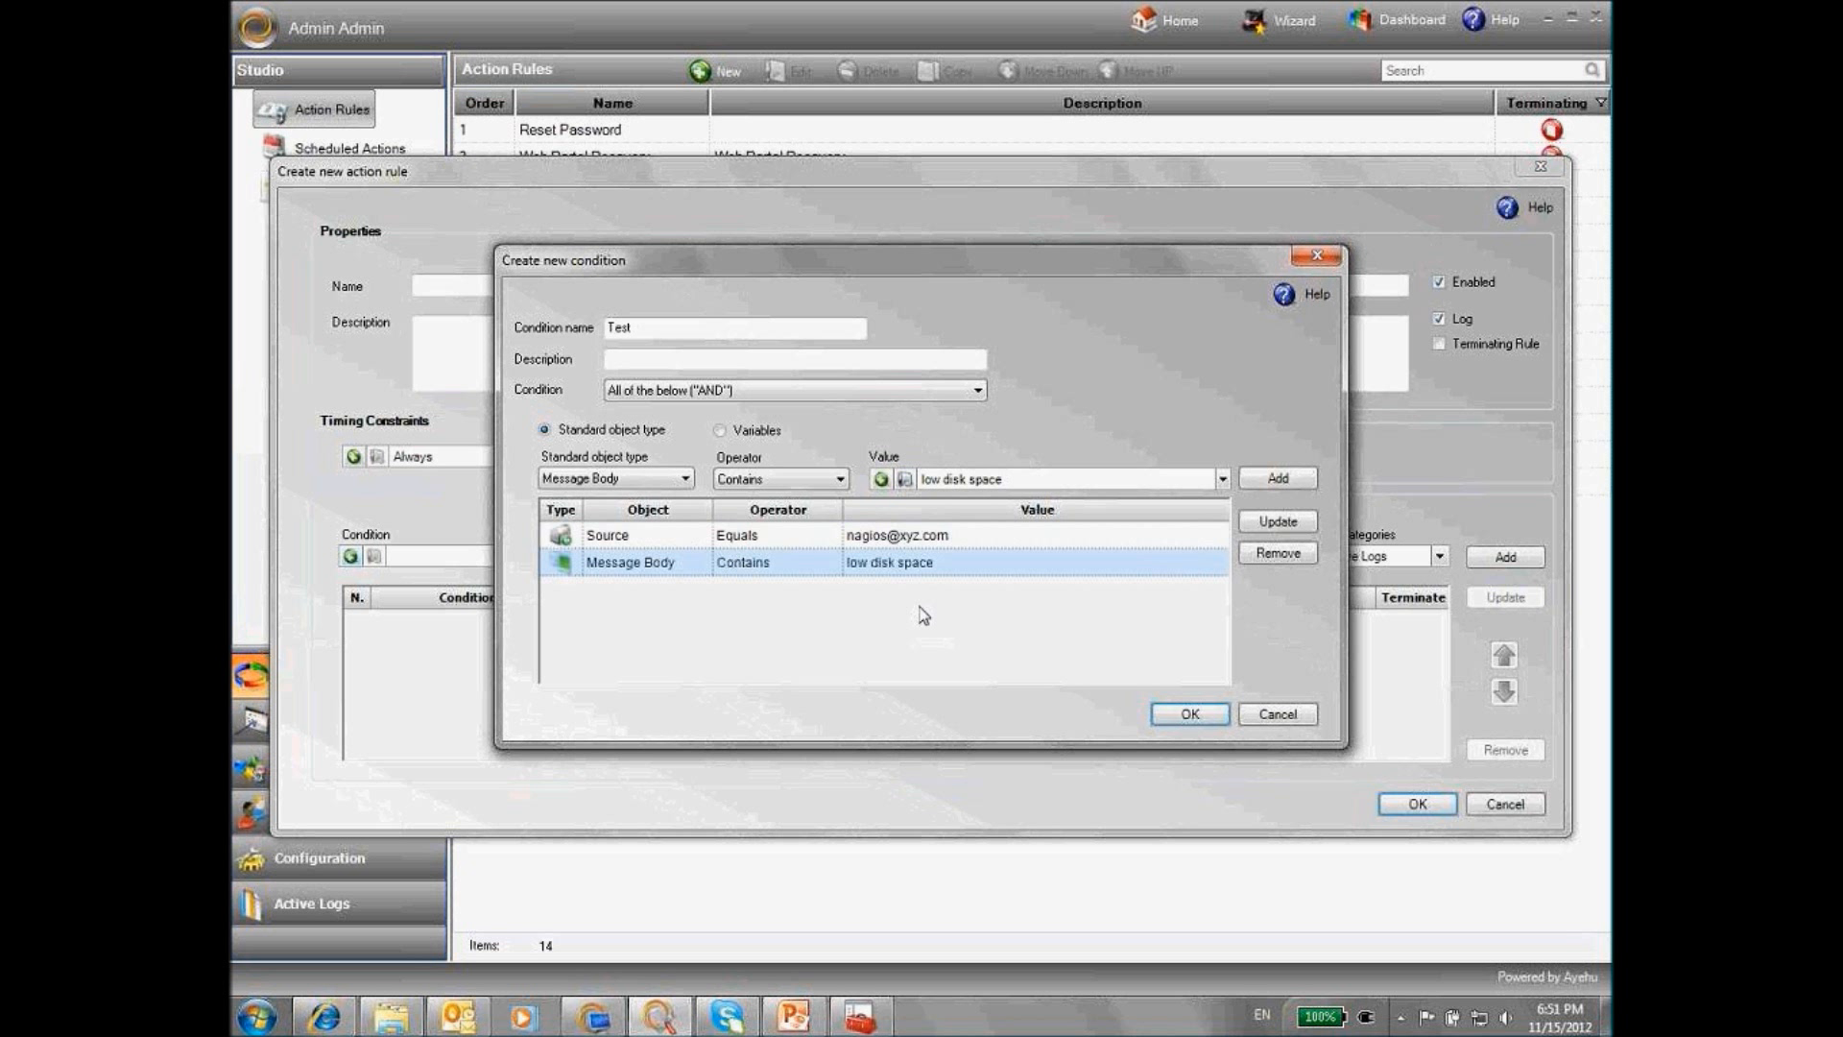
{"action": "left_click", "coordinate": [674, 332]}
{"action": "type", "text": "Training"}
Save TestTraining, pair it with the 'Delete biggest 5 files upon request' workflow, then close the rule window
{"action": "left_click", "coordinate": [1183, 718]}
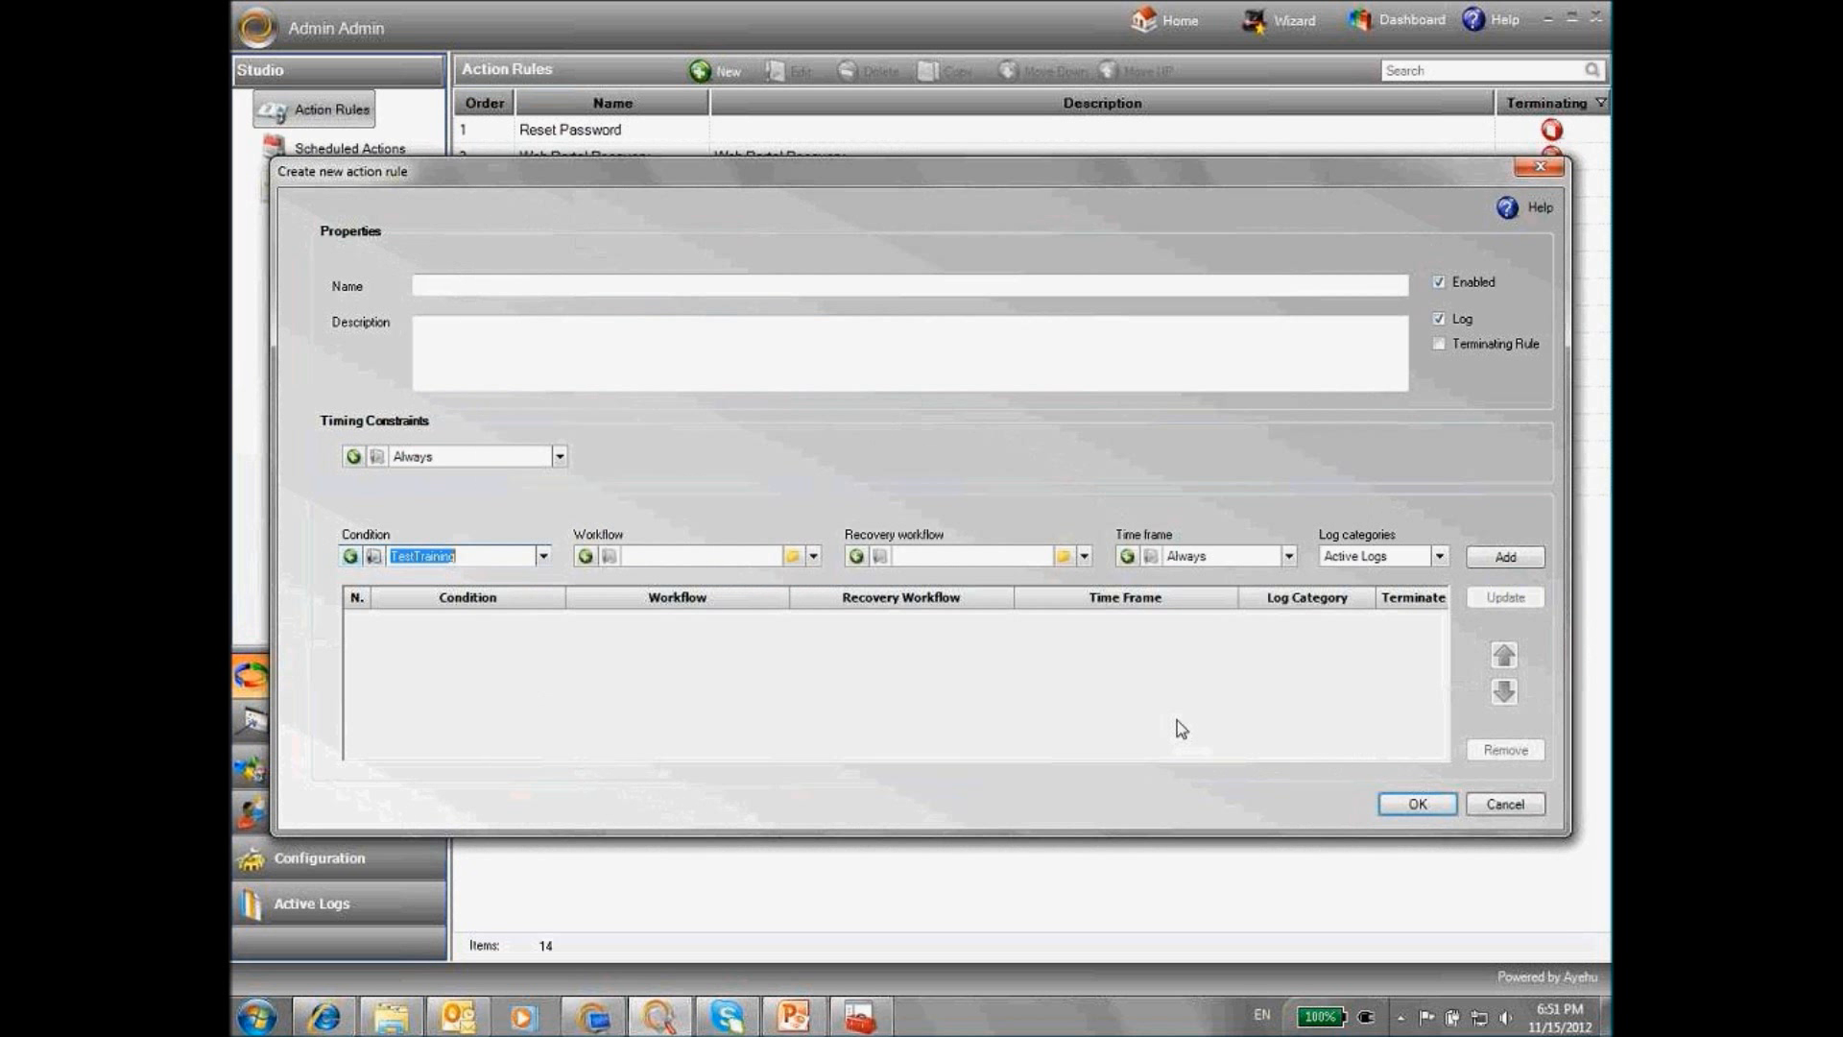
{"action": "left_click", "coordinate": [813, 557]}
{"action": "scroll", "coordinate": [723, 638], "scroll_direction": "down", "scroll_amount": 5}
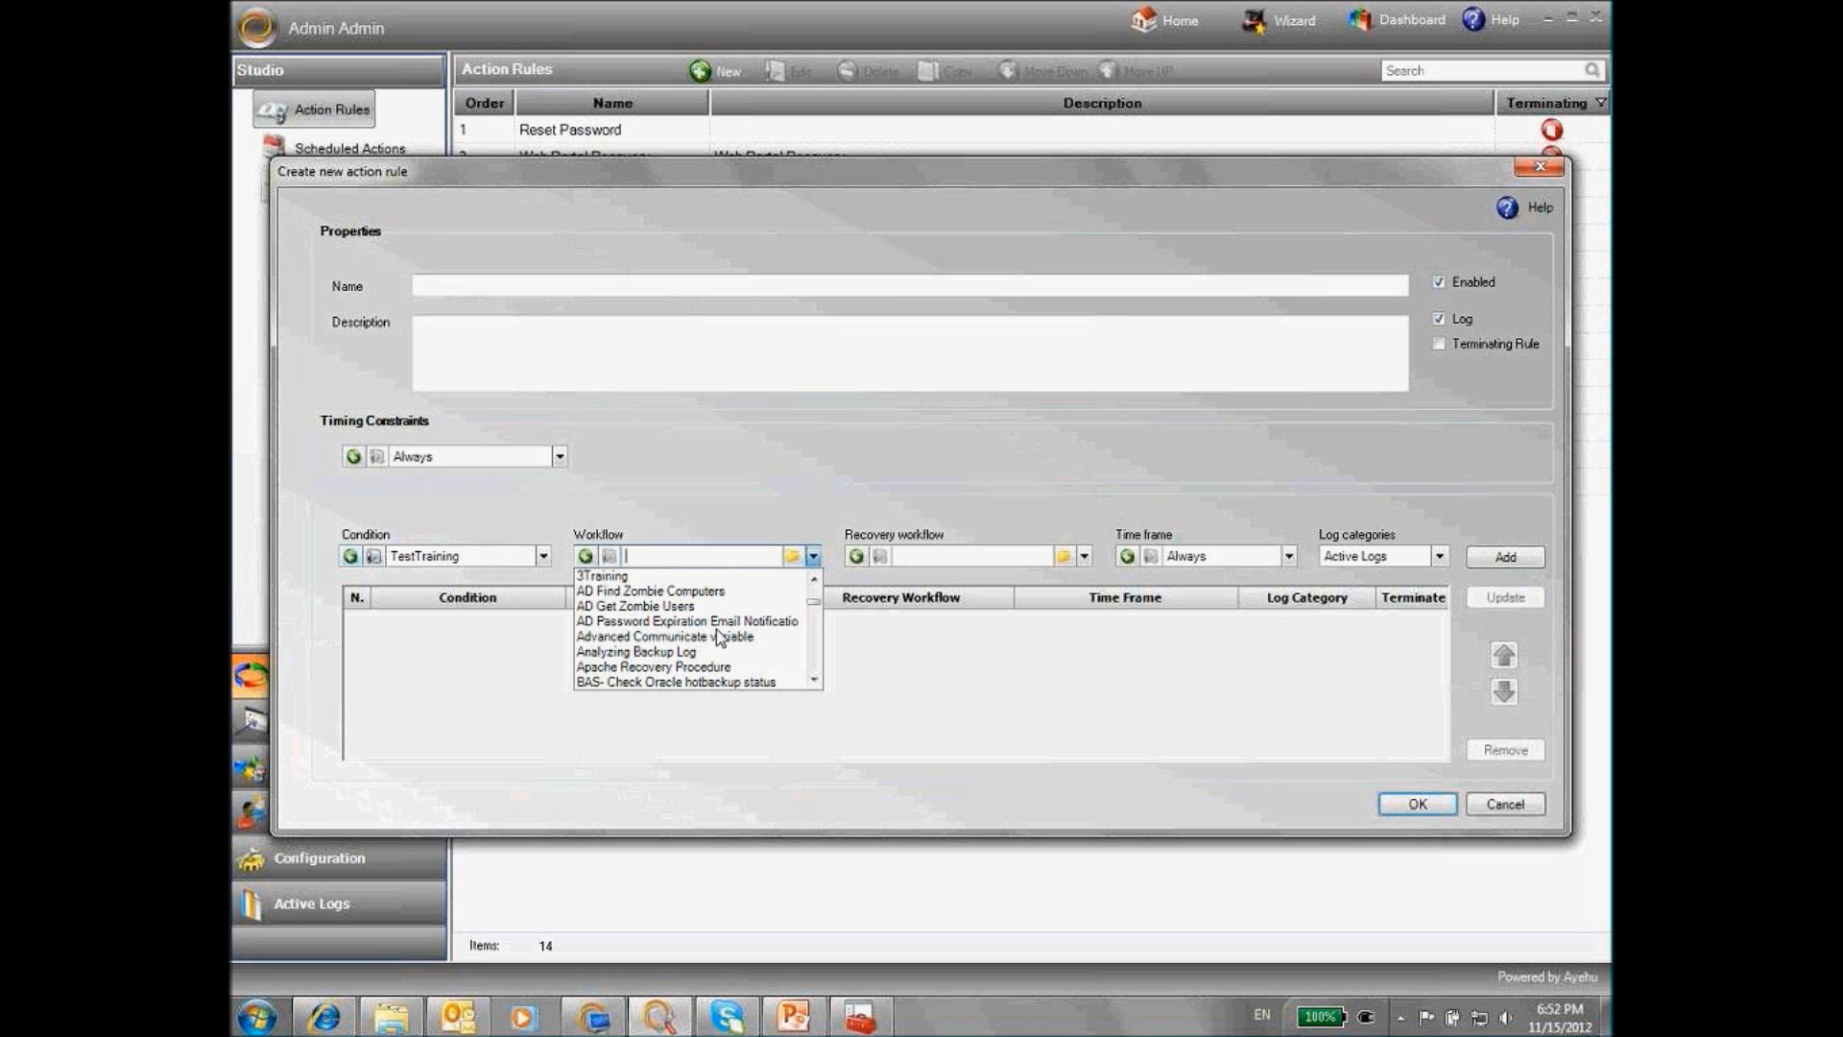
{"action": "type", "text": "Database Troubleshooting"}
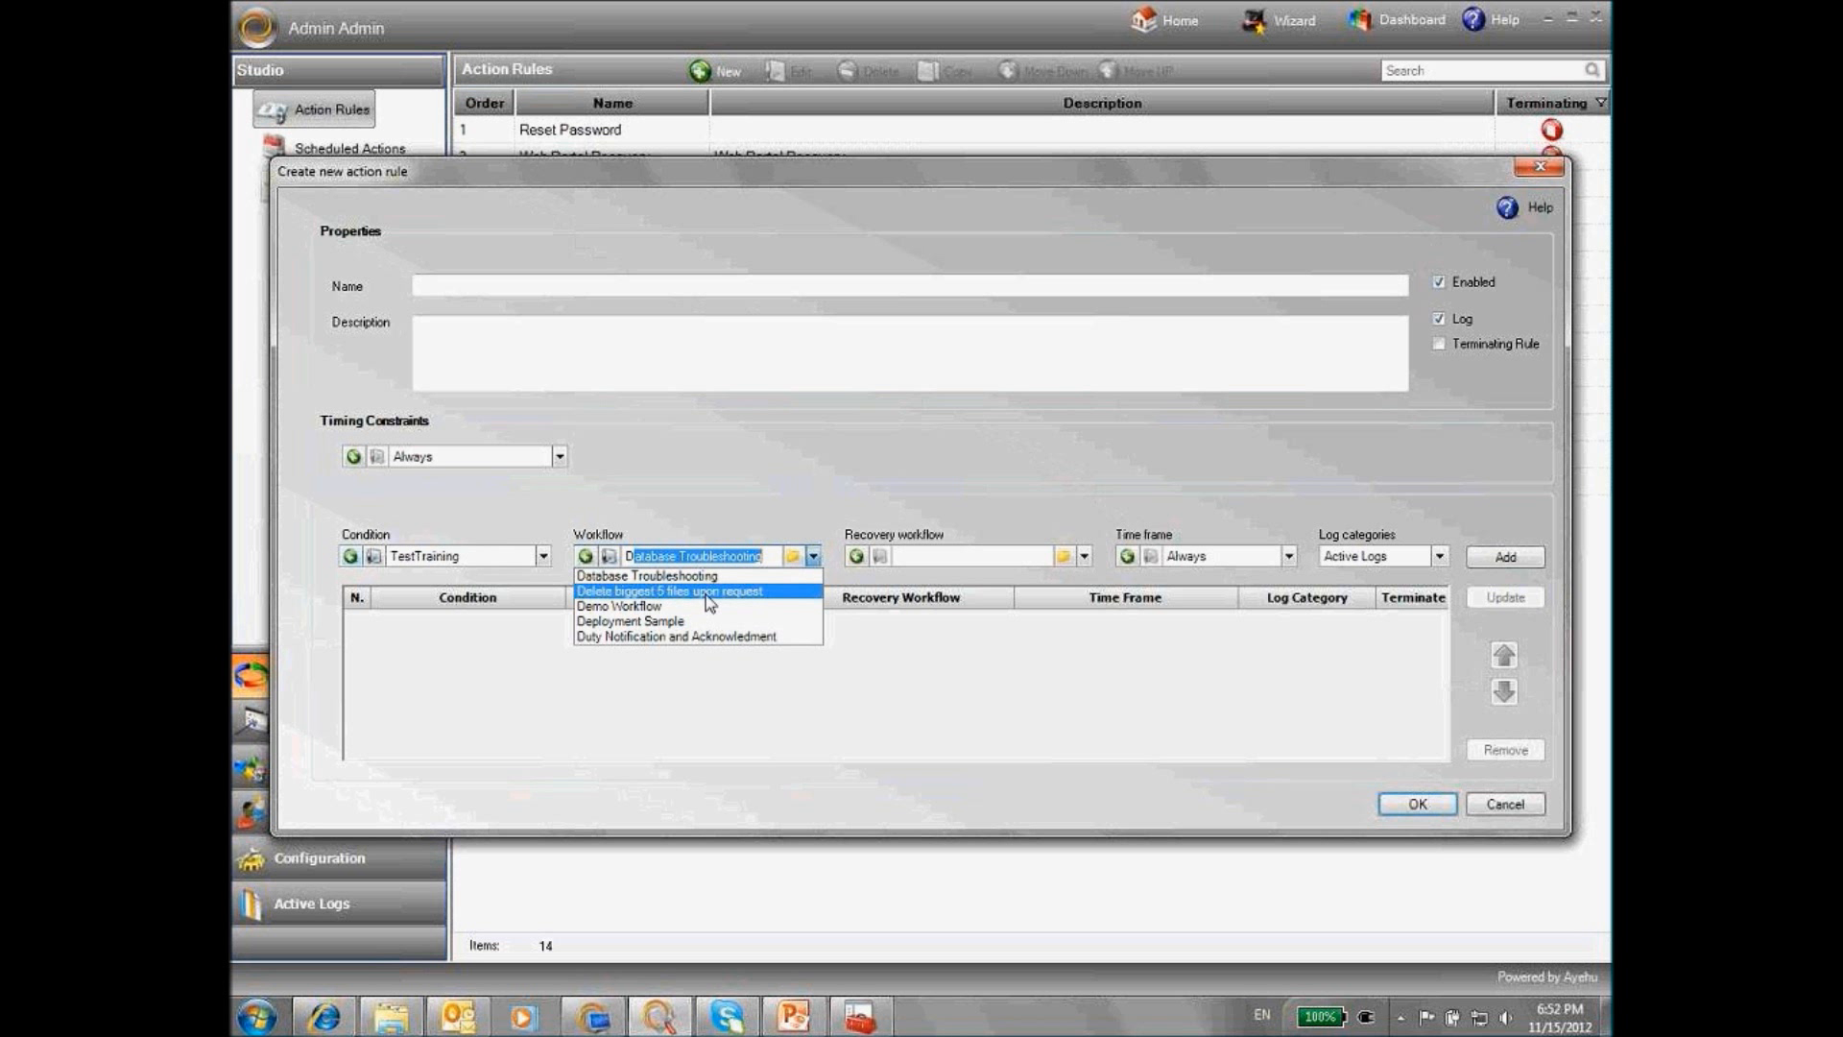
{"action": "left_click", "coordinate": [705, 592]}
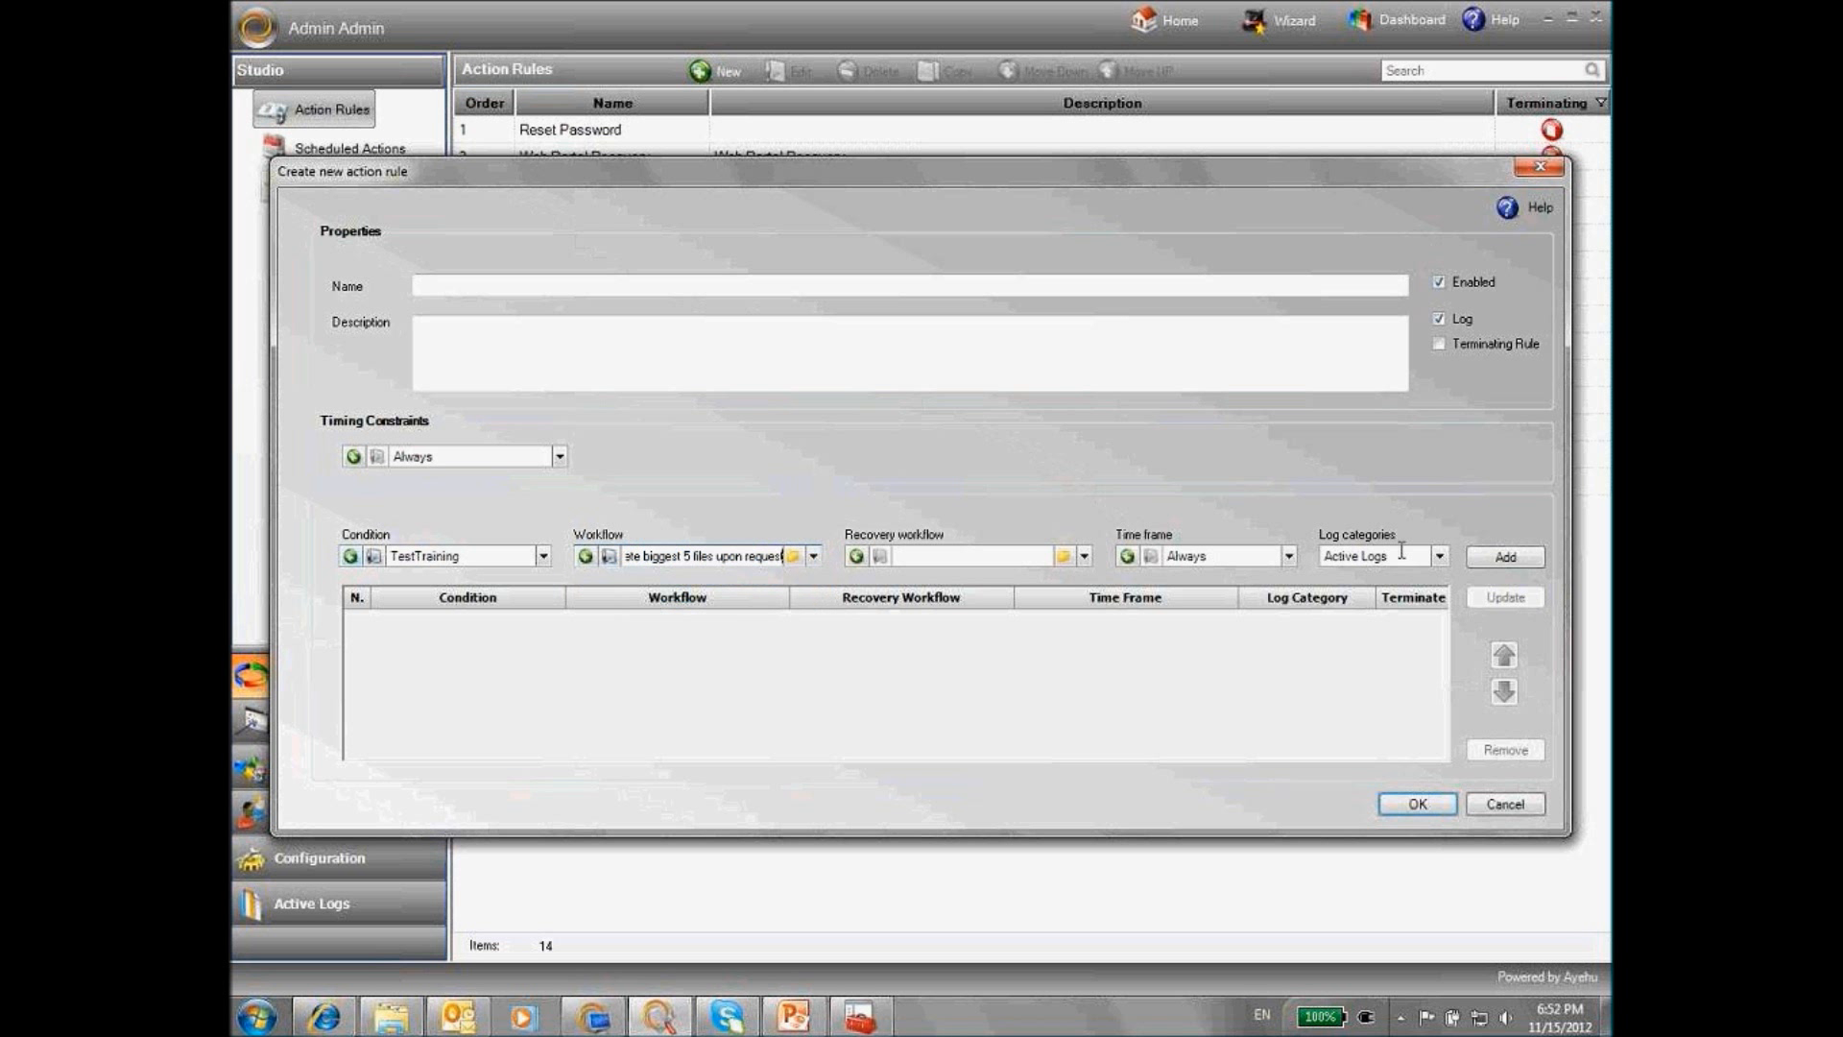
{"action": "left_click", "coordinate": [1505, 557]}
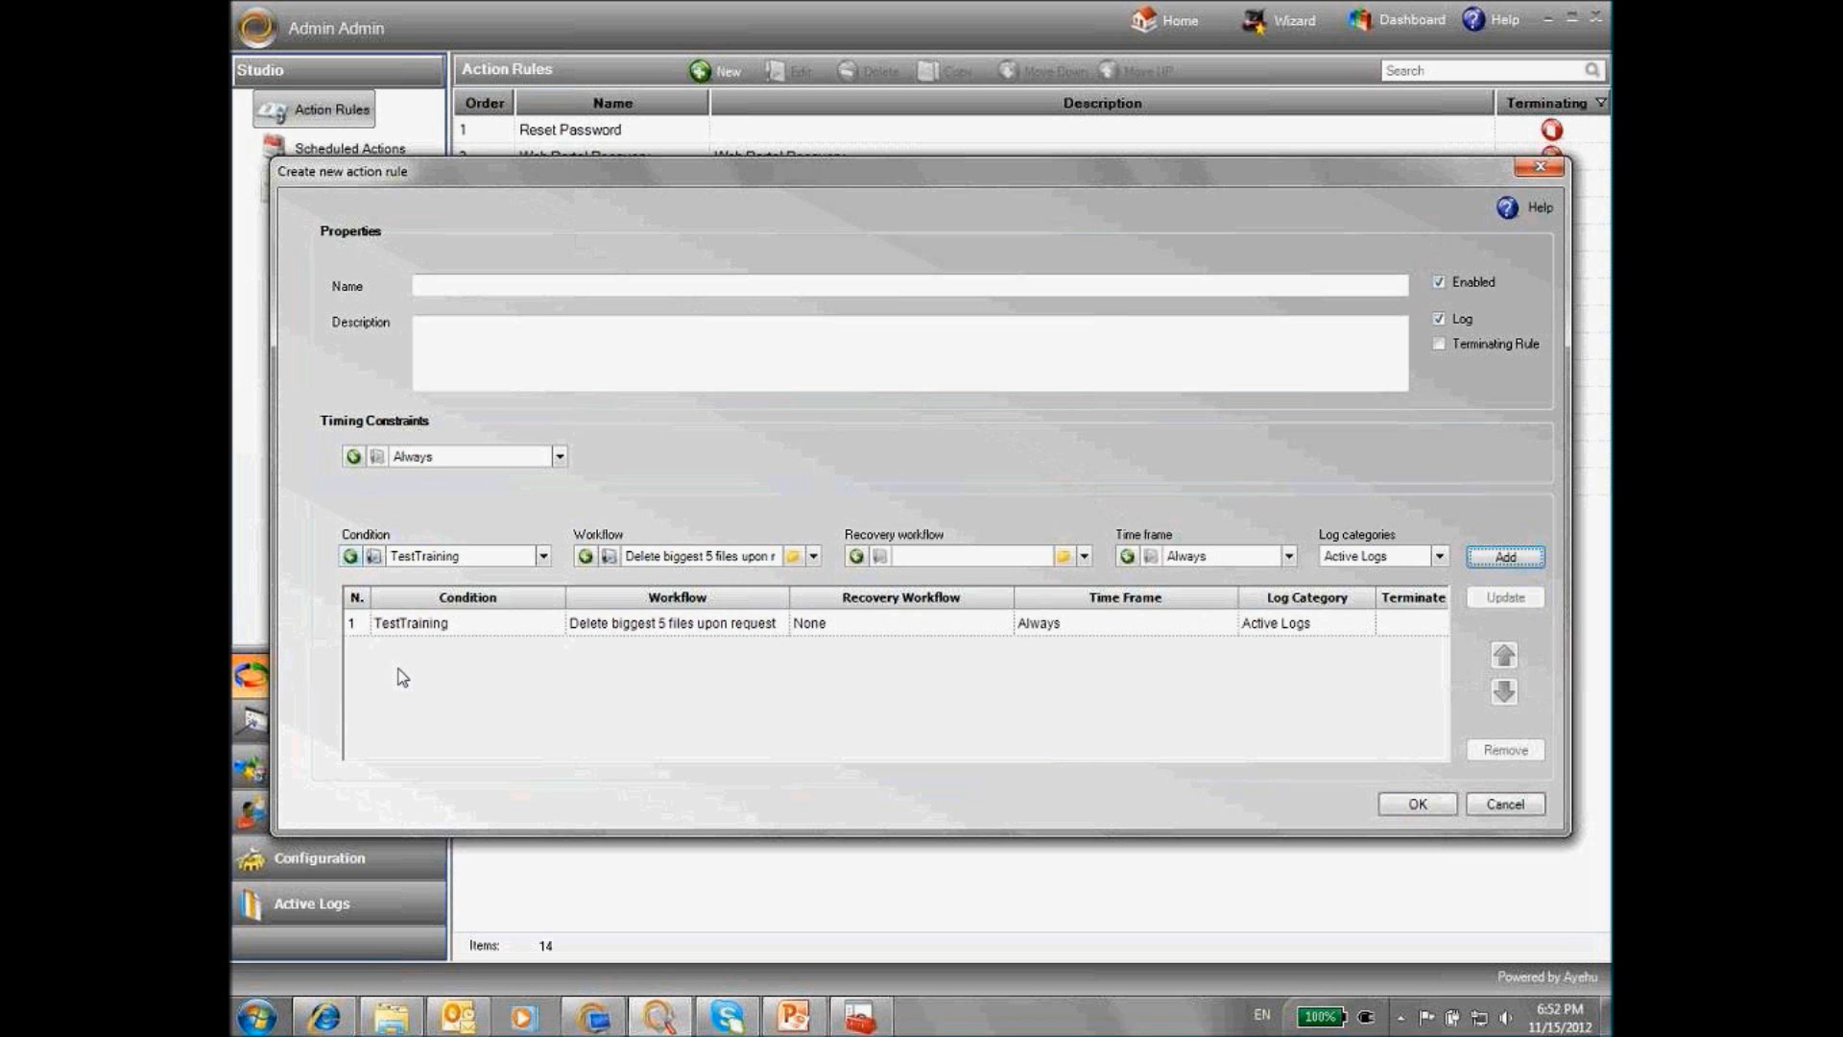
{"action": "left_click", "coordinate": [415, 632]}
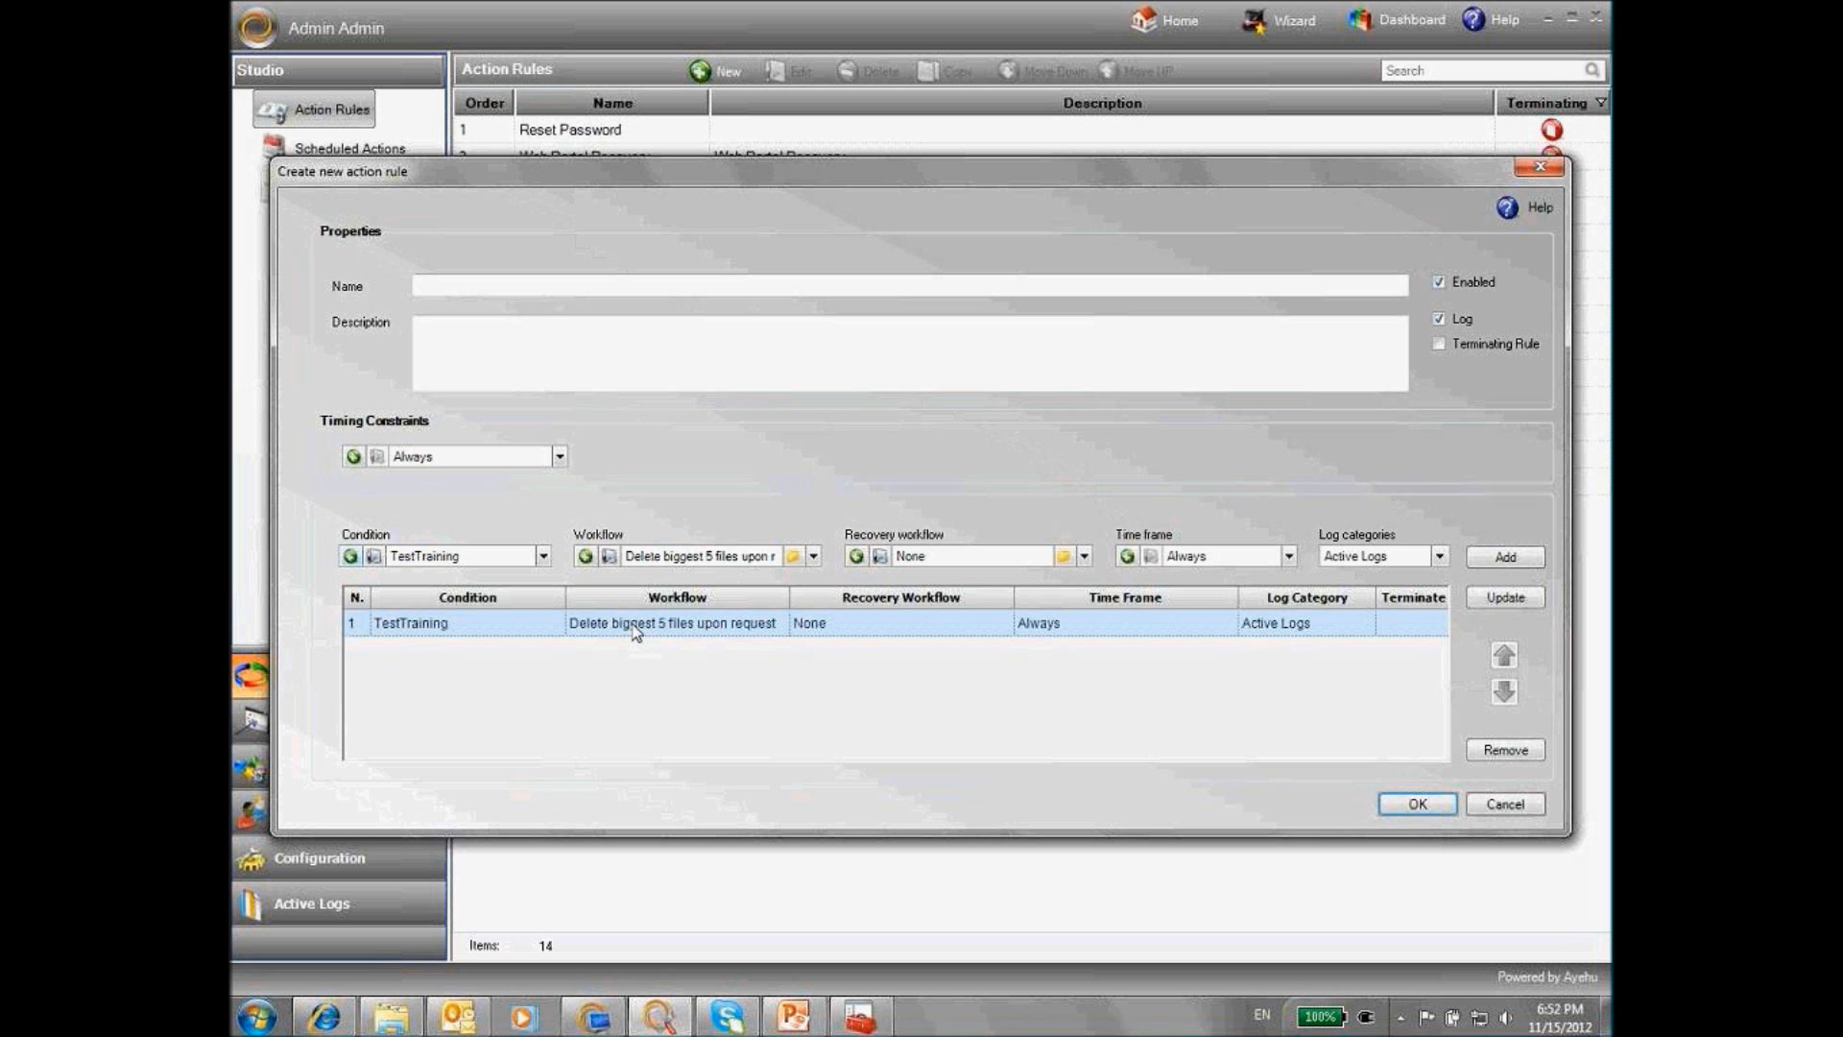
{"action": "left_click", "coordinate": [1504, 804]}
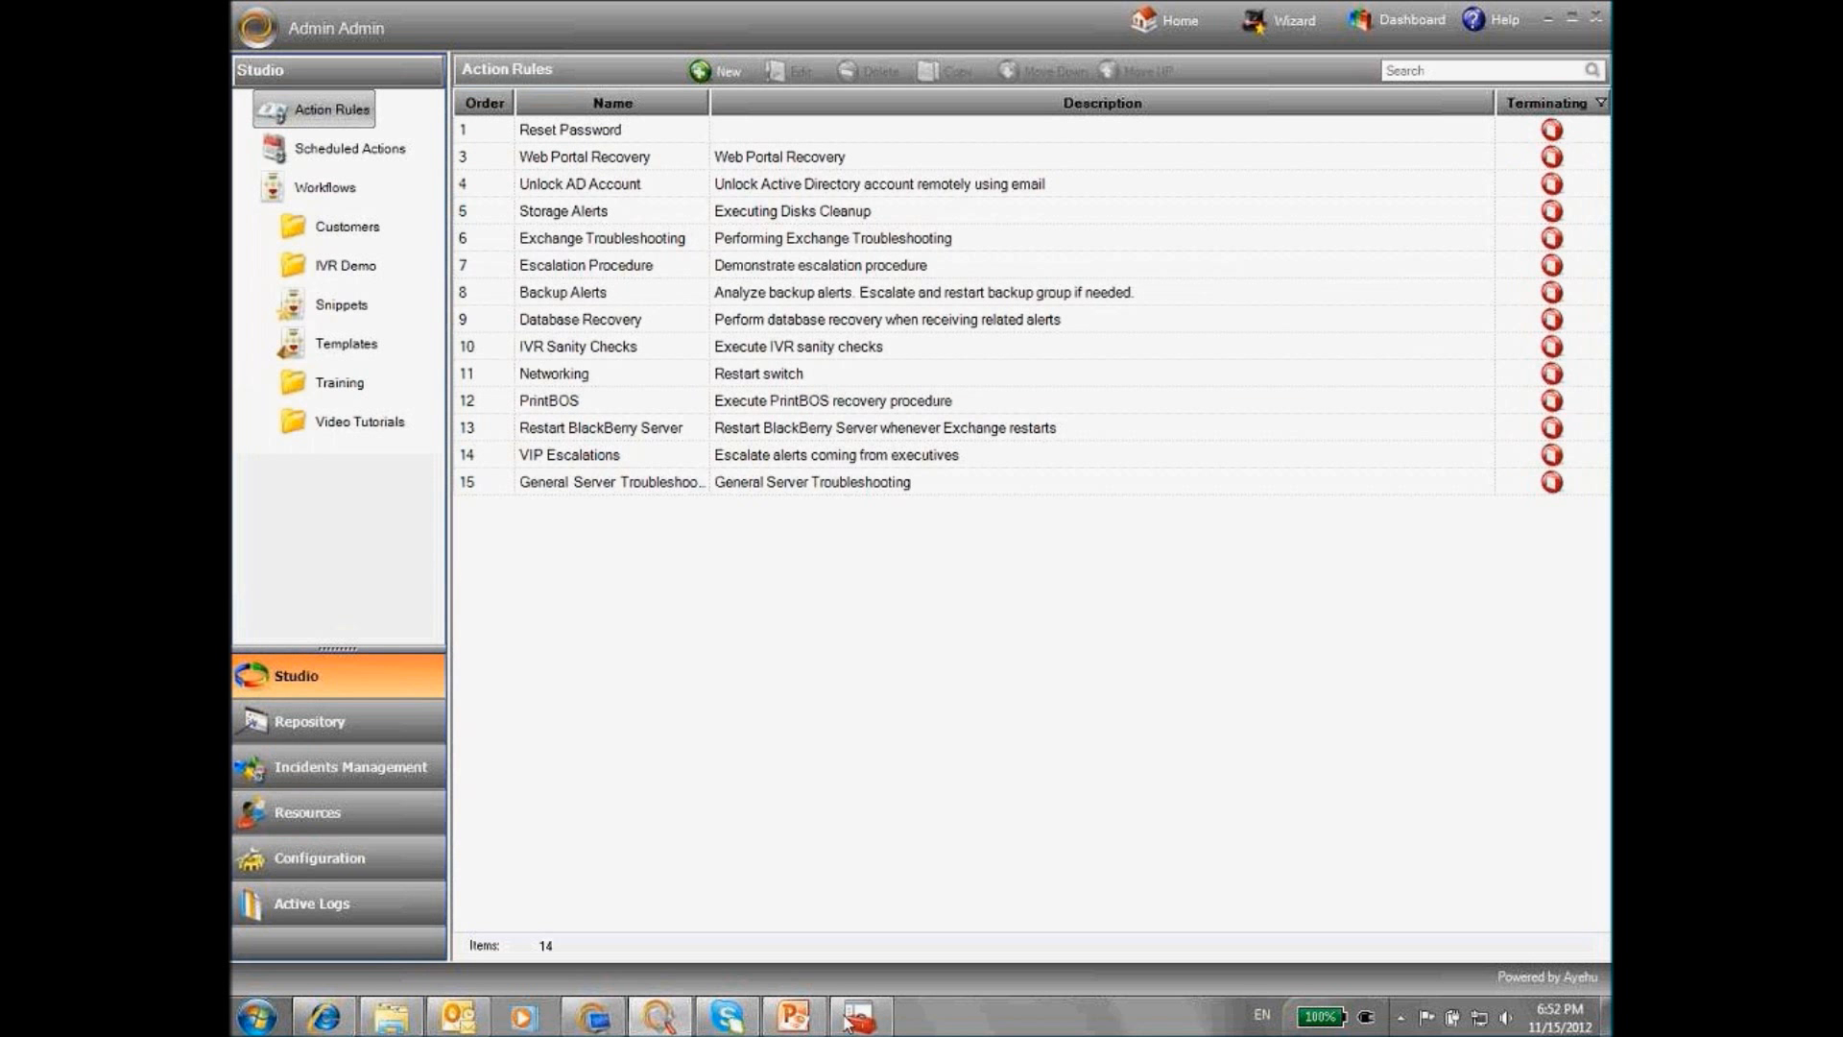
{"action": "left_click", "coordinate": [792, 1019]}
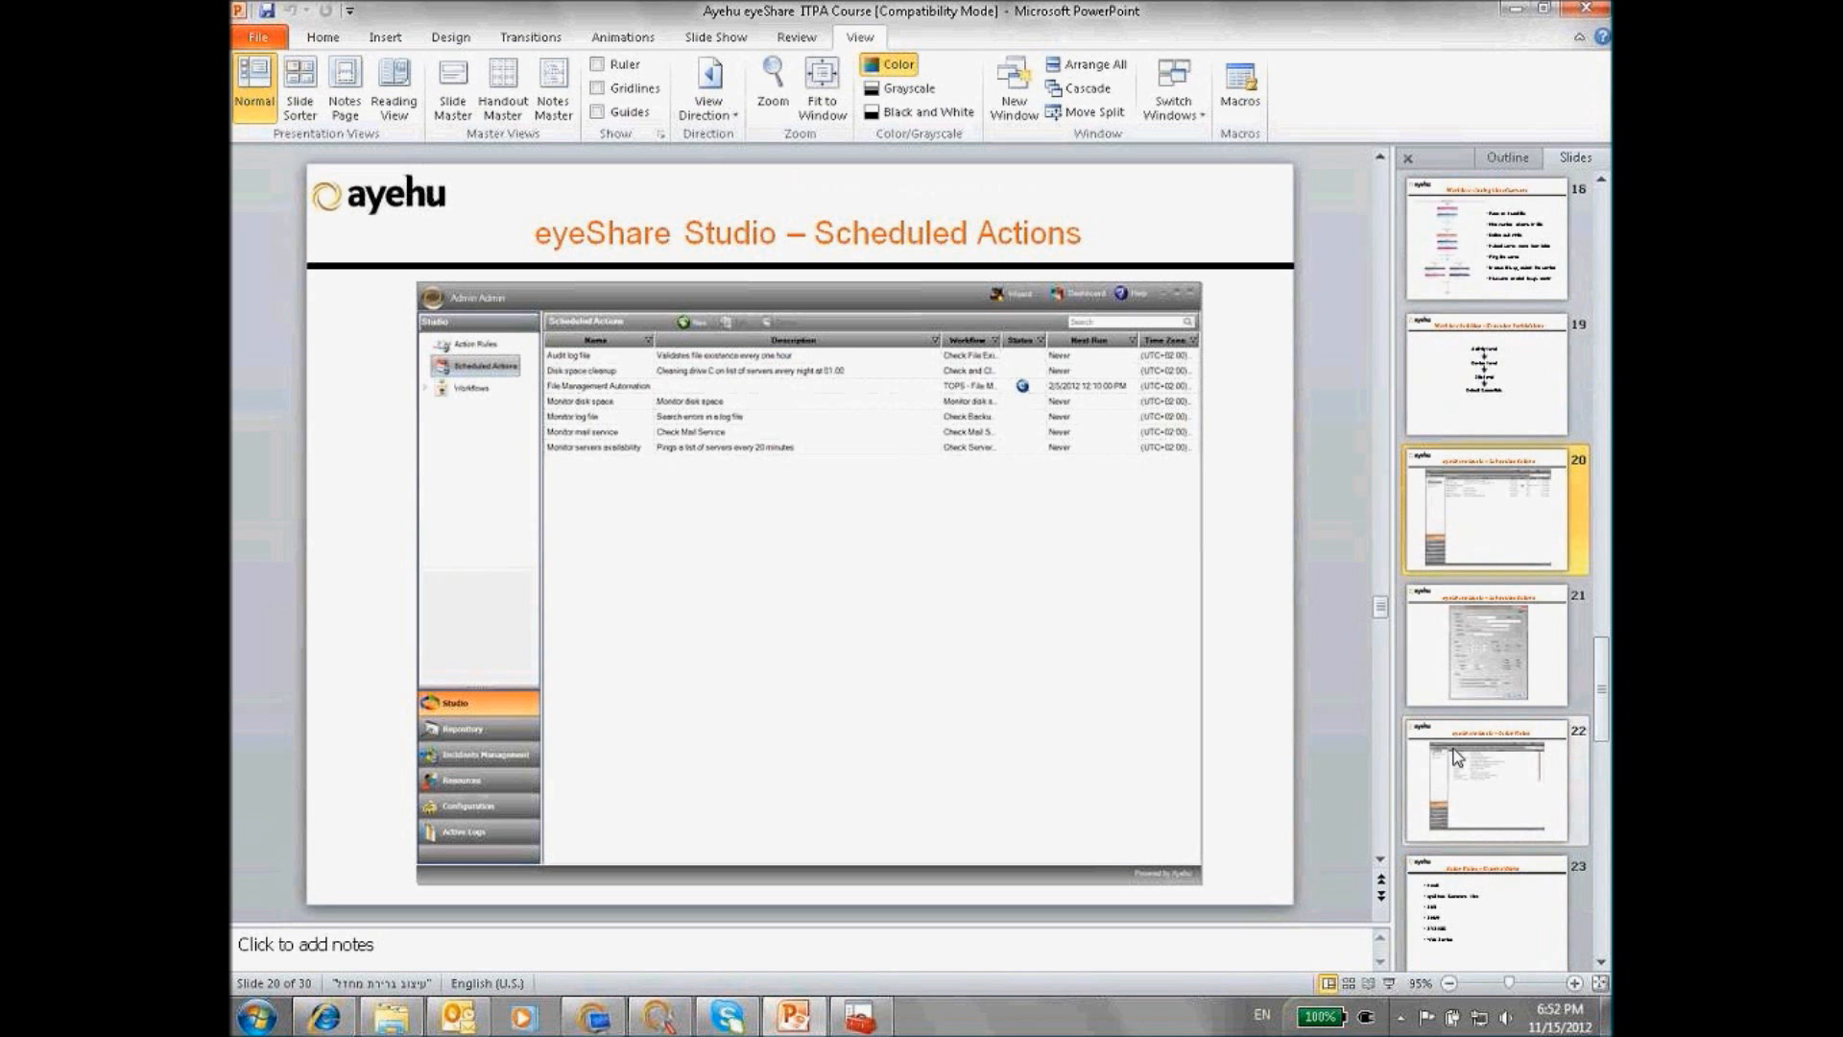
{"action": "scroll", "coordinate": [1454, 749], "scroll_direction": "down", "scroll_amount": 1}
{"action": "left_click", "coordinate": [1474, 792]}
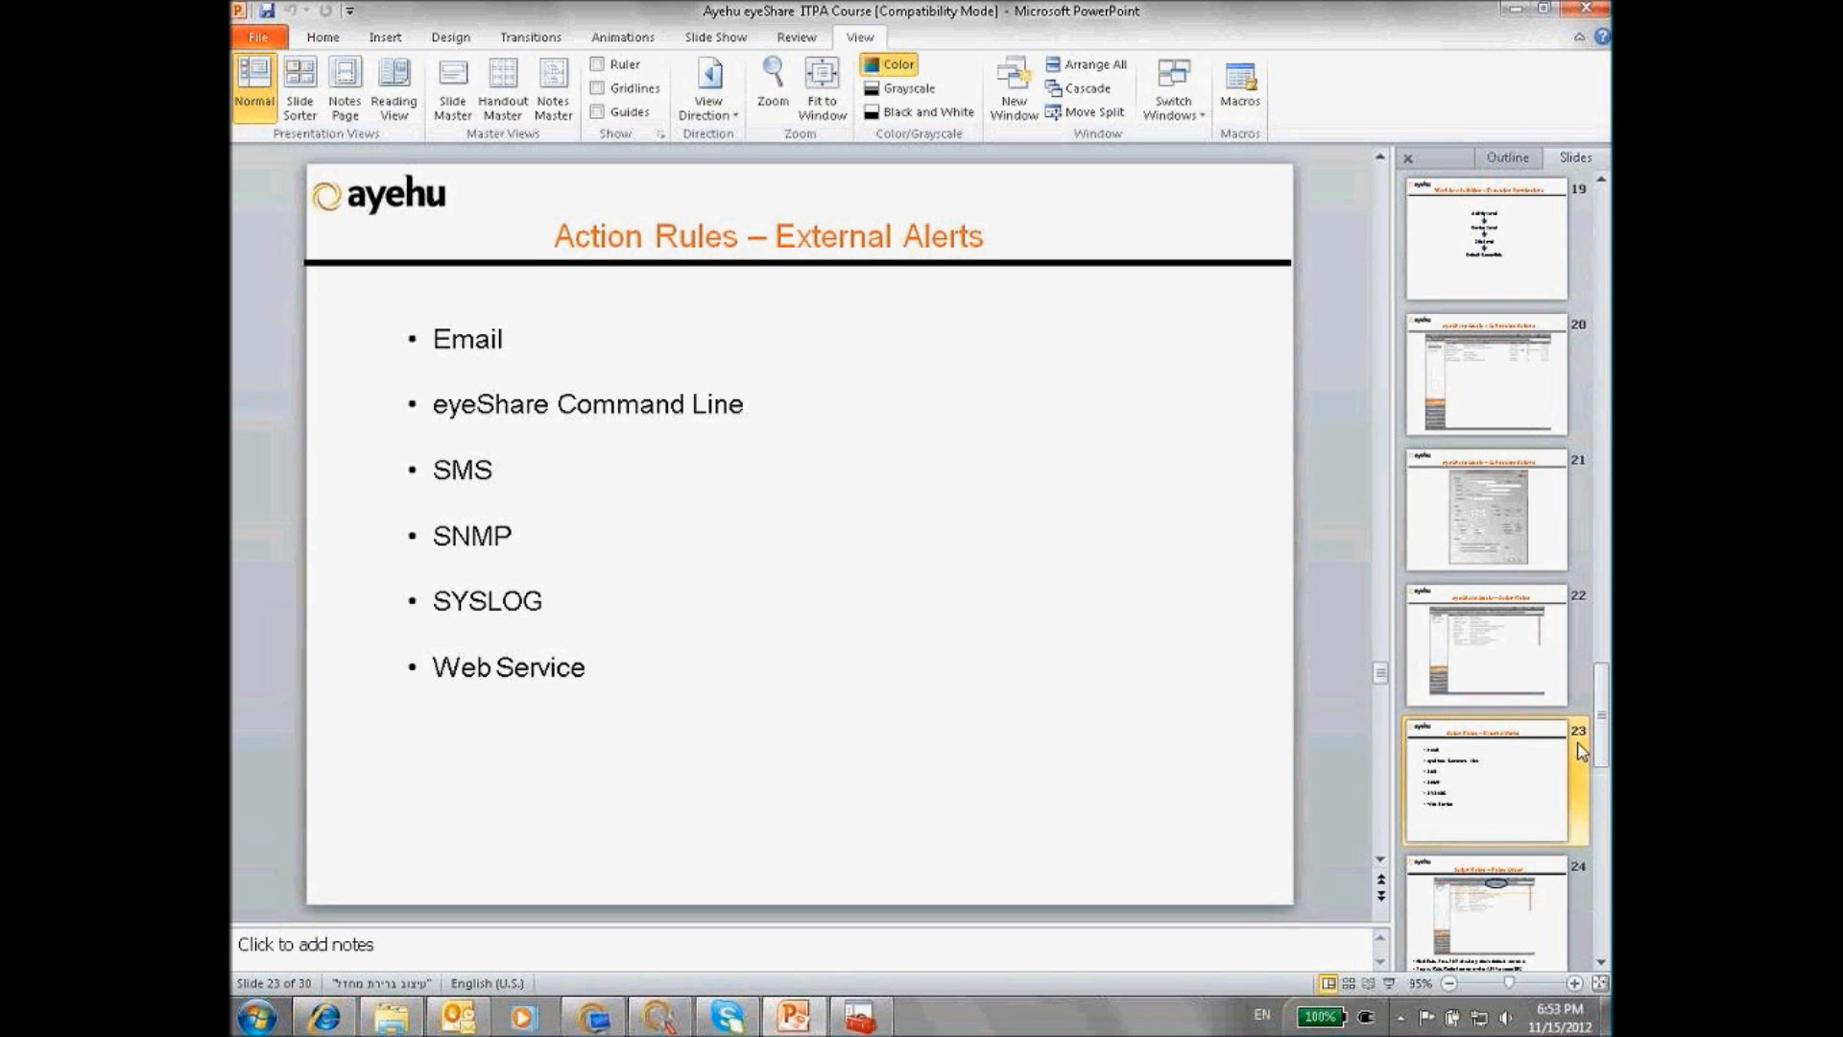
{"action": "scroll", "coordinate": [1529, 723], "scroll_direction": "down", "scroll_amount": 3}
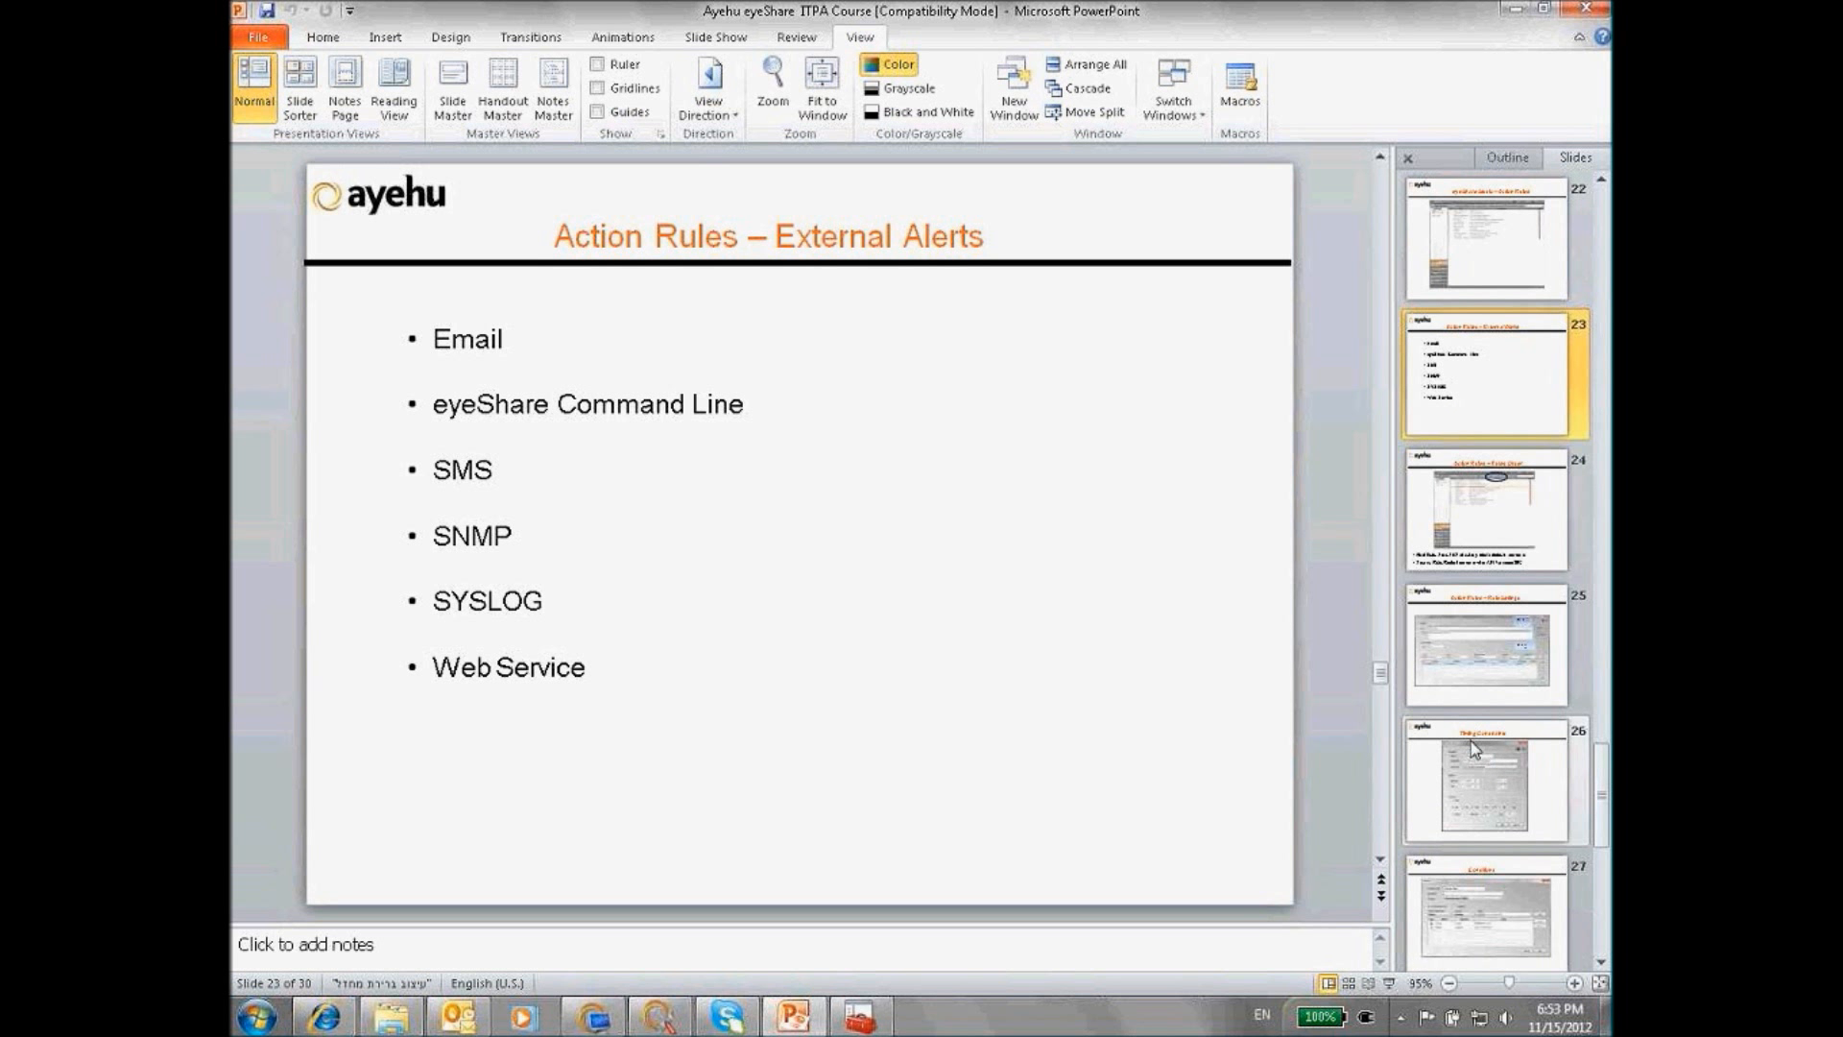
{"action": "key", "text": "alt+Tab"}
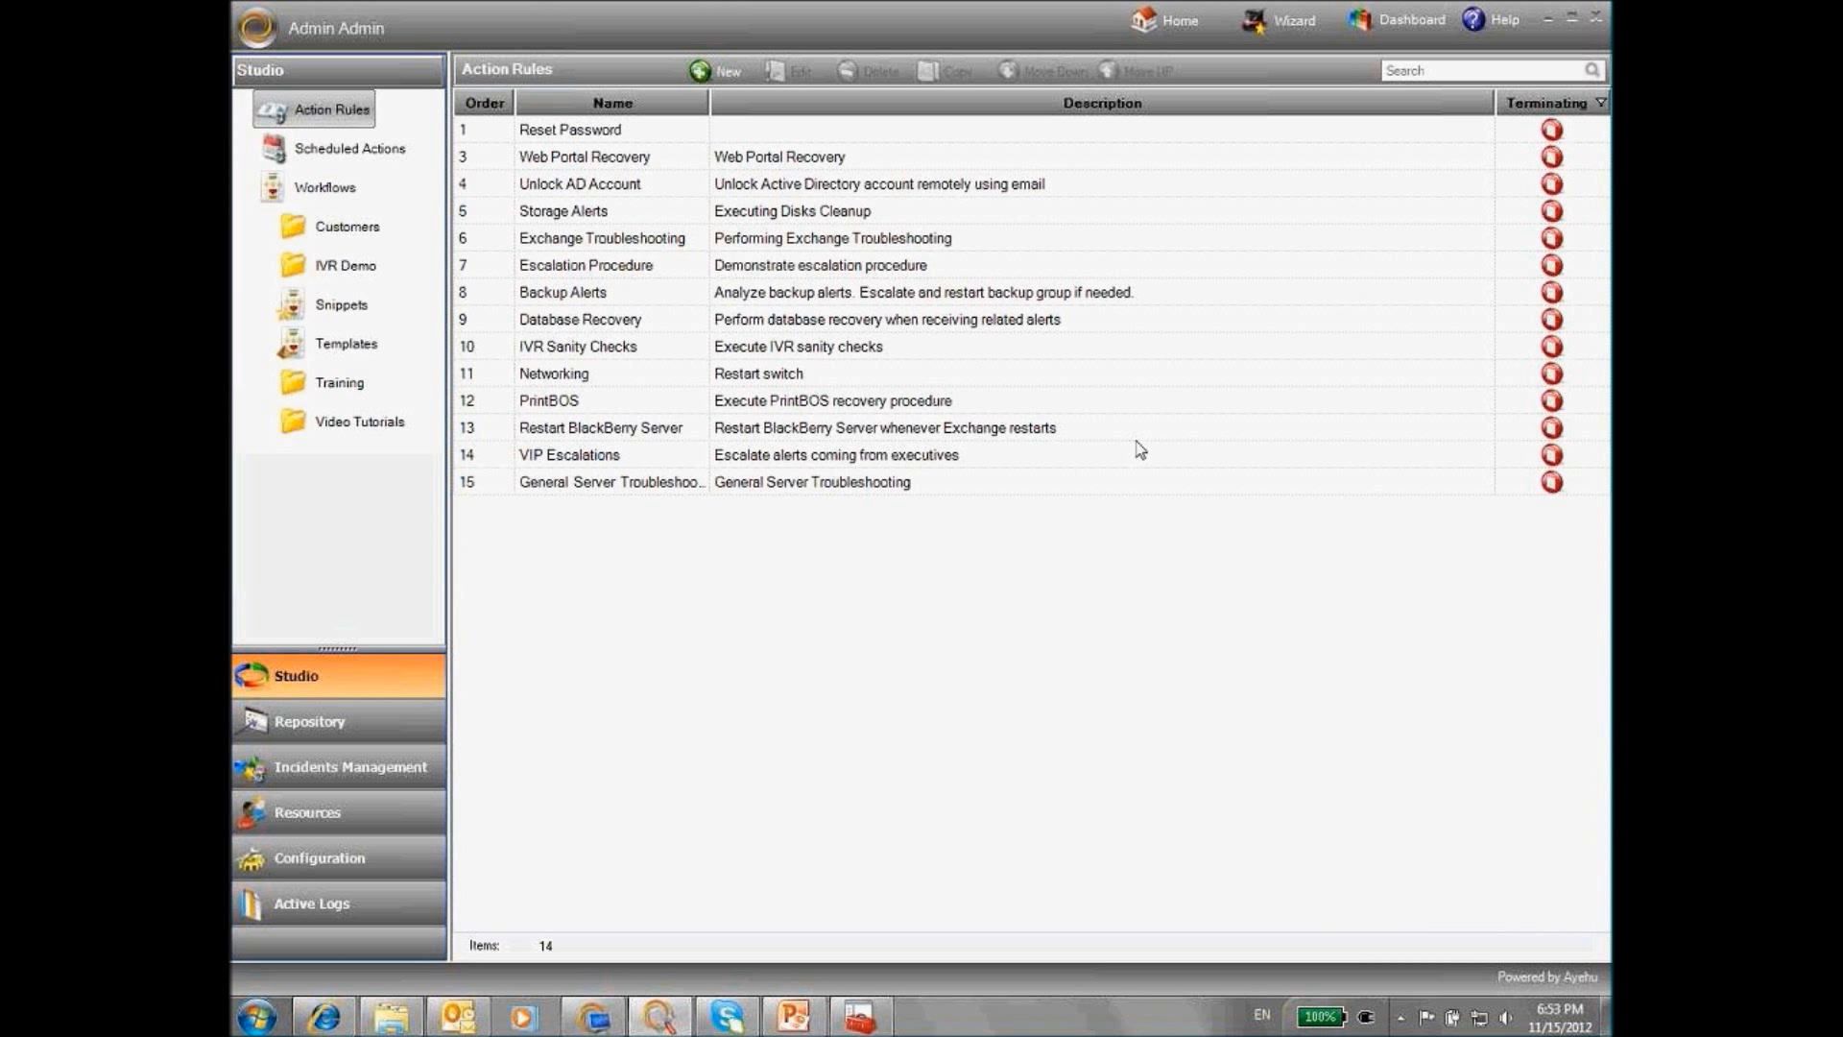